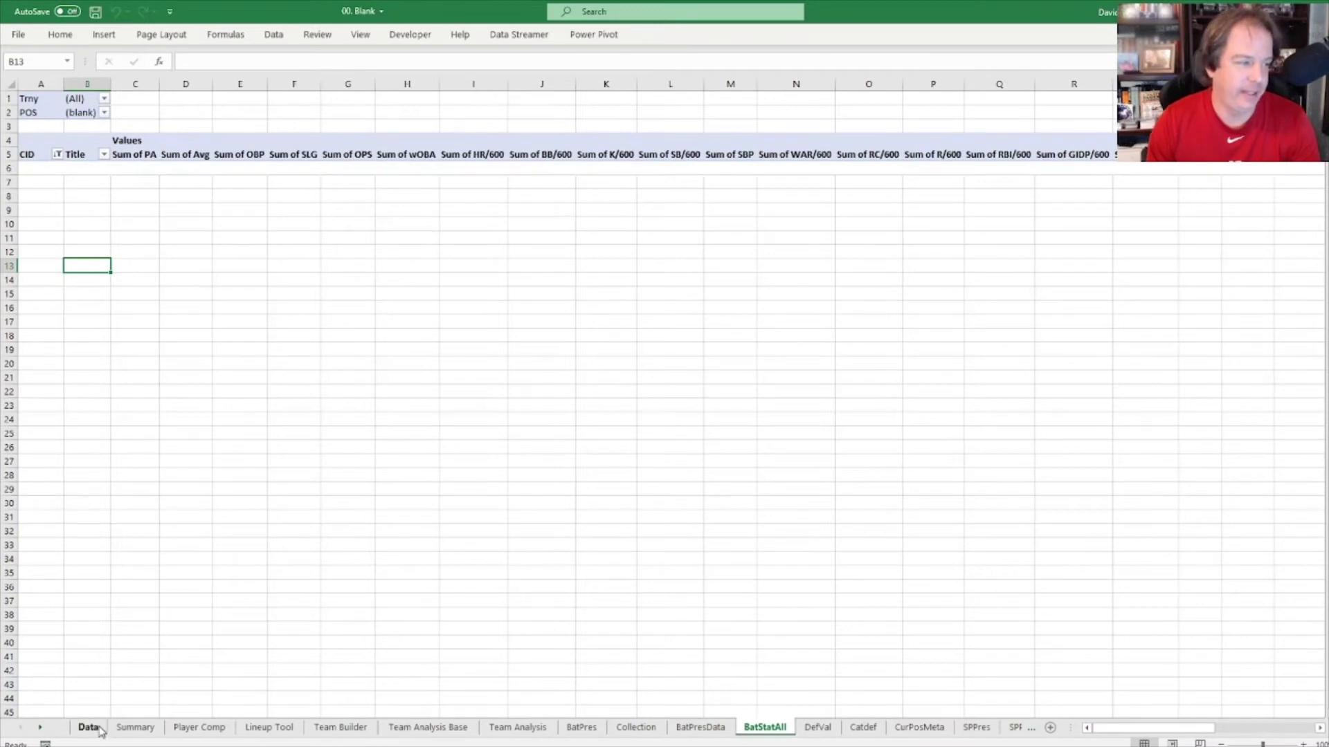
# Step: Examine the empty table on the Data sheet, finishing at its column headers
pyautogui.click(100, 730)
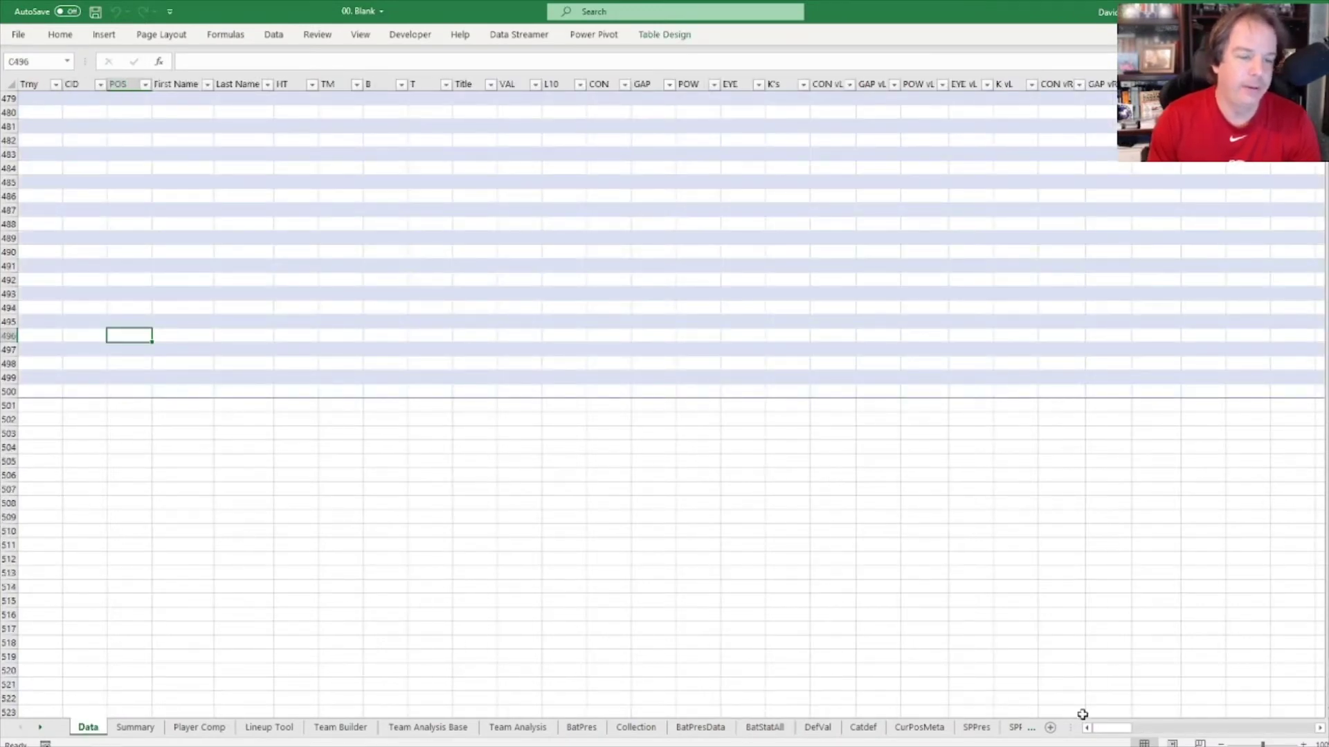
pyautogui.scroll(6, 459, 440)
pyautogui.scroll(20, 459, 441)
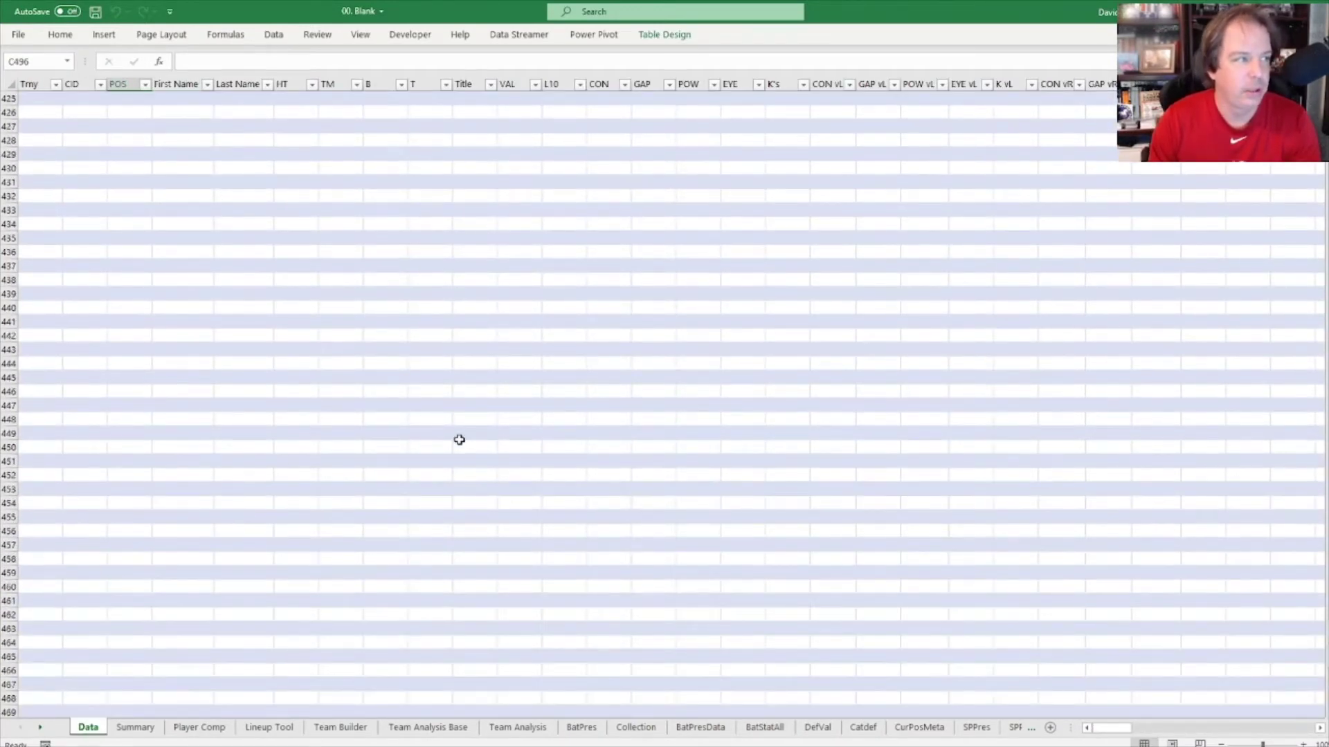
pyautogui.scroll(20, 458, 440)
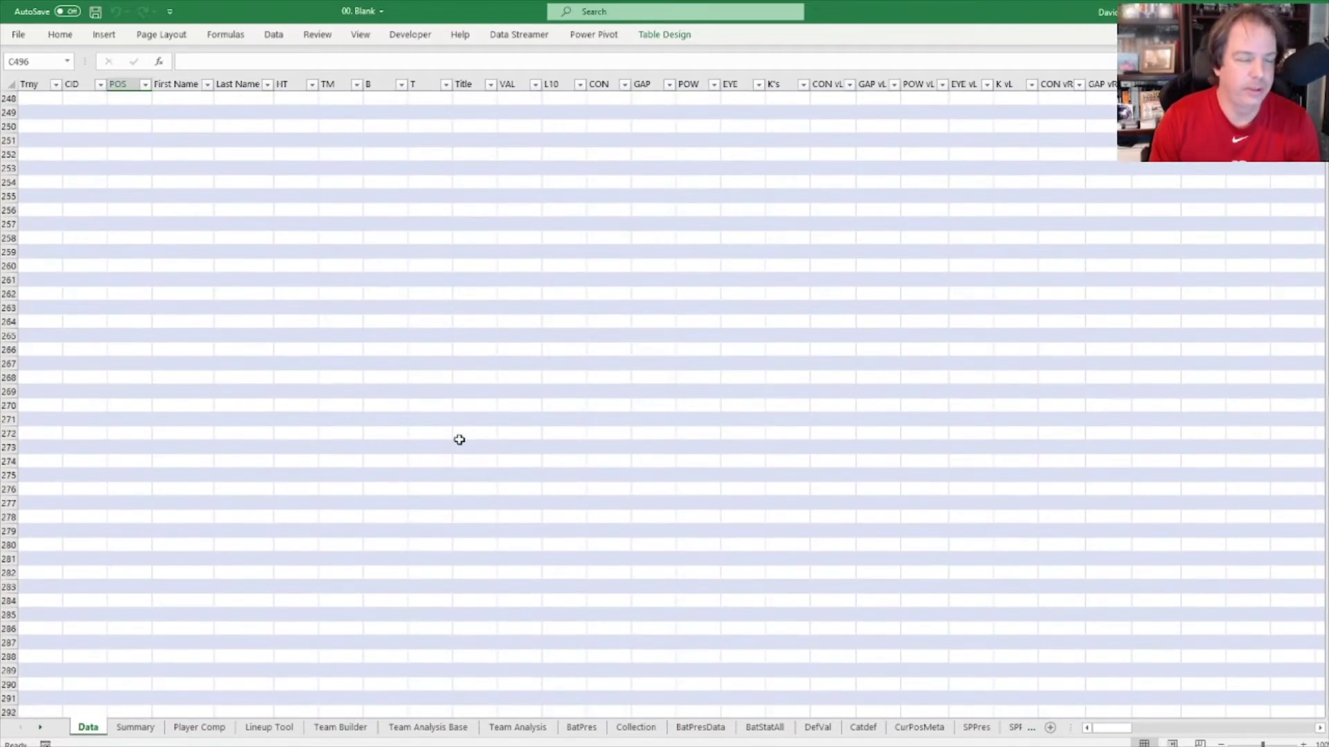
pyautogui.click(458, 439)
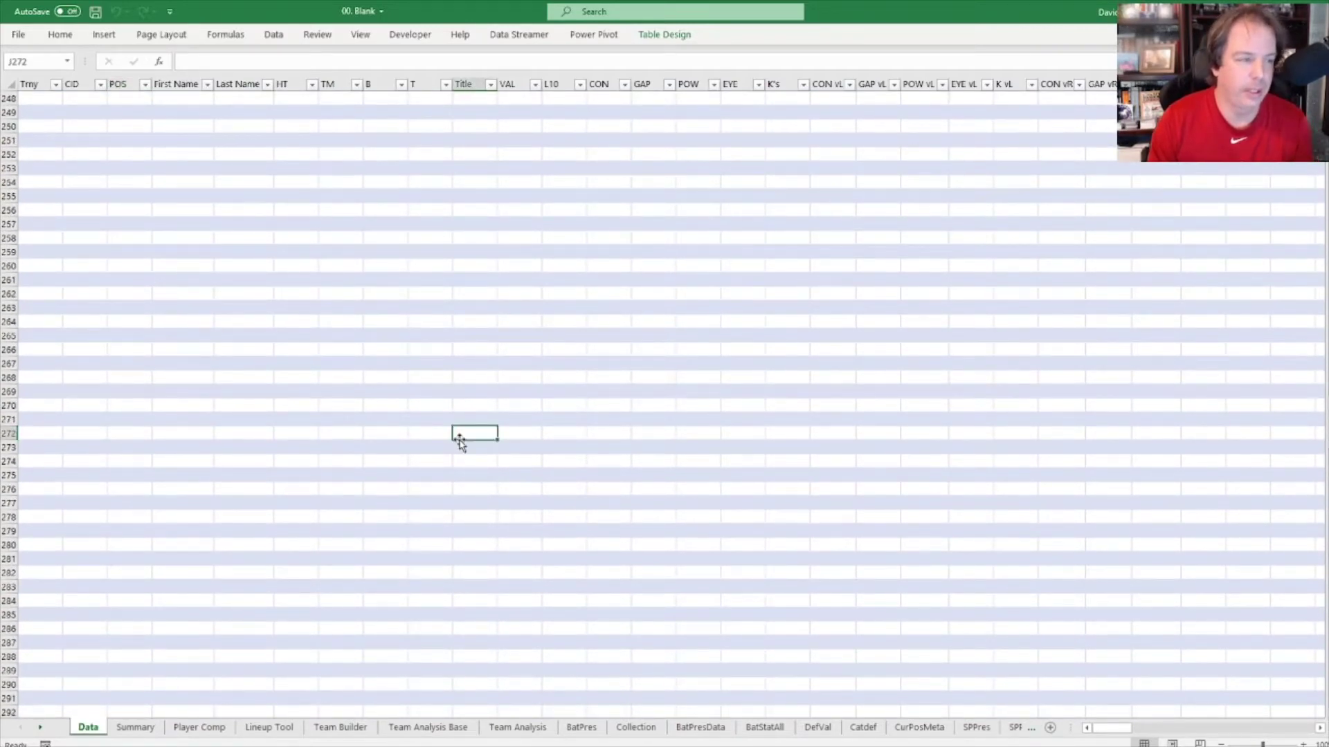
pyautogui.hotkey('ctrl', 'Home')
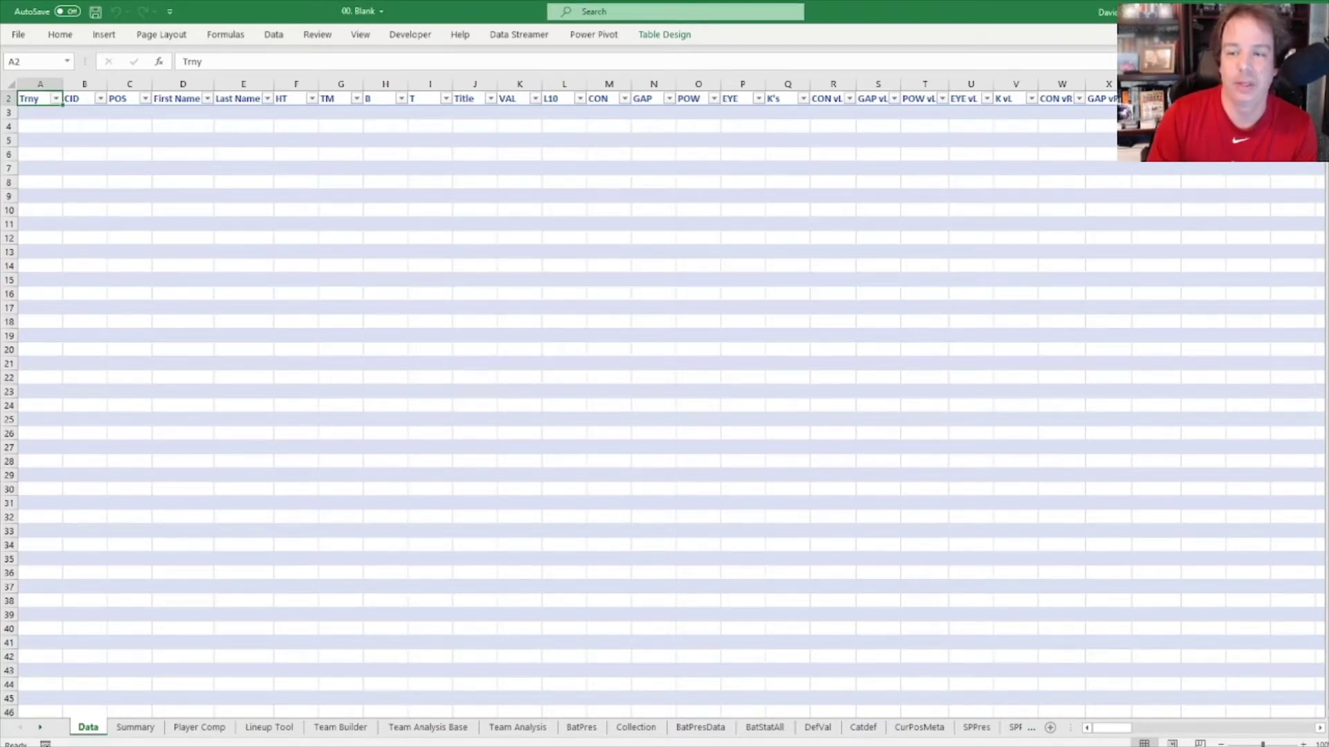
# Step: Switch to the Angered_Unicorn Spreadsheet Tutorial document in Word and skim its export instructions and sheet descriptions through to the stat lists
pyautogui.moveTo(1033, 14); pyautogui.dragTo(850, 67)
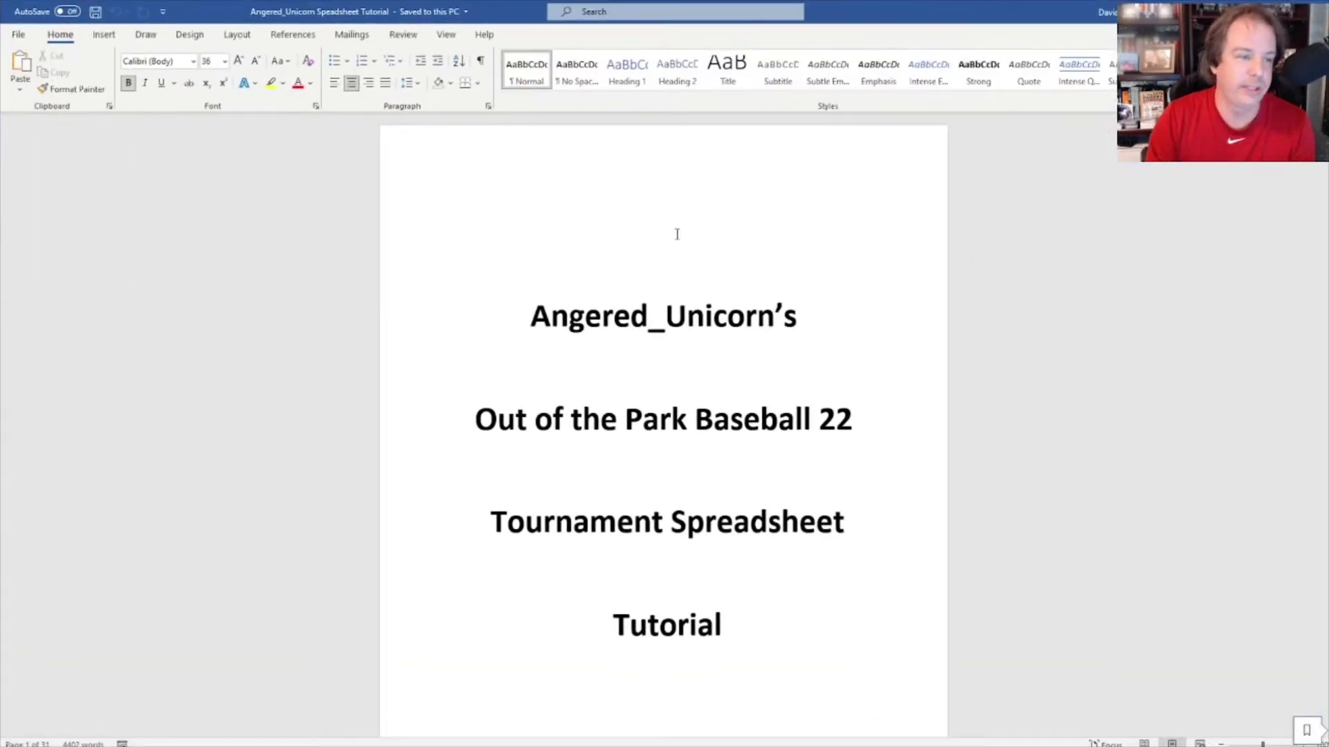
pyautogui.scroll(-20, 709, 322)
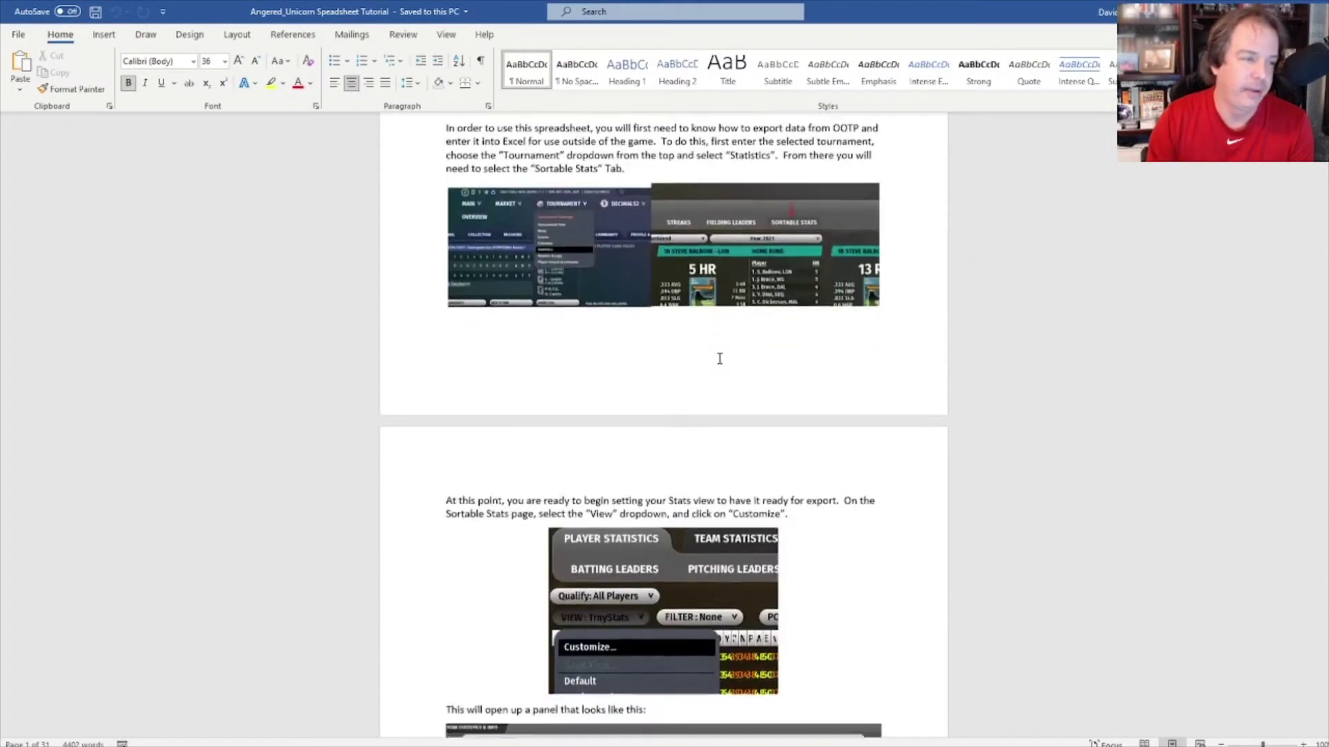
pyautogui.scroll(-20, 722, 355)
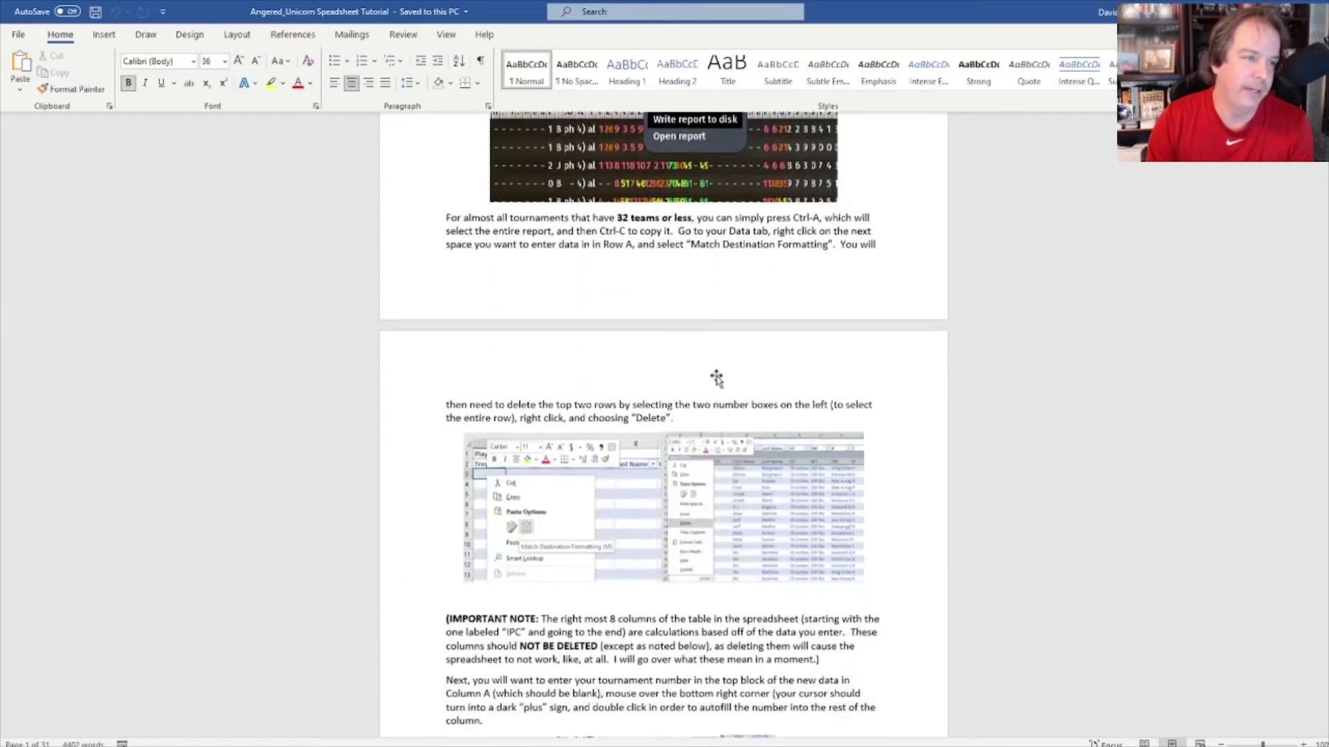
pyautogui.scroll(-20, 719, 380)
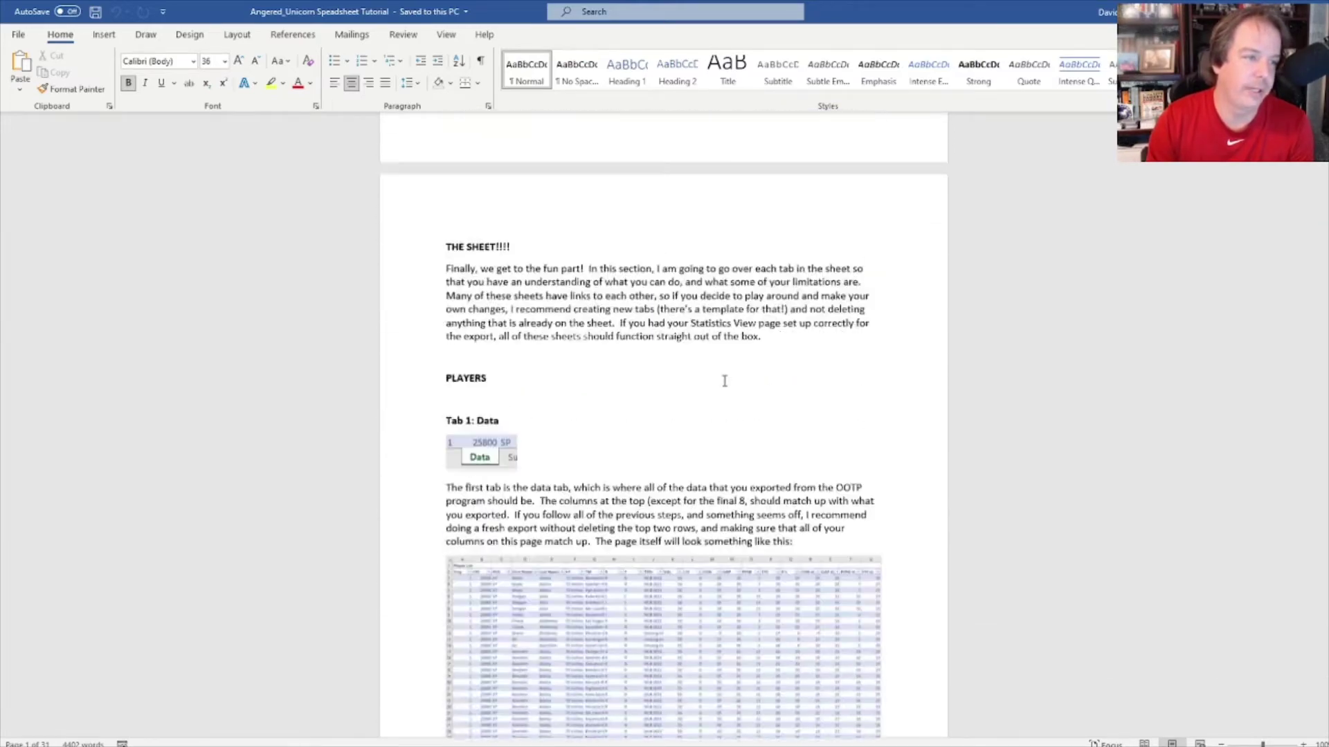
pyautogui.scroll(-20, 725, 380)
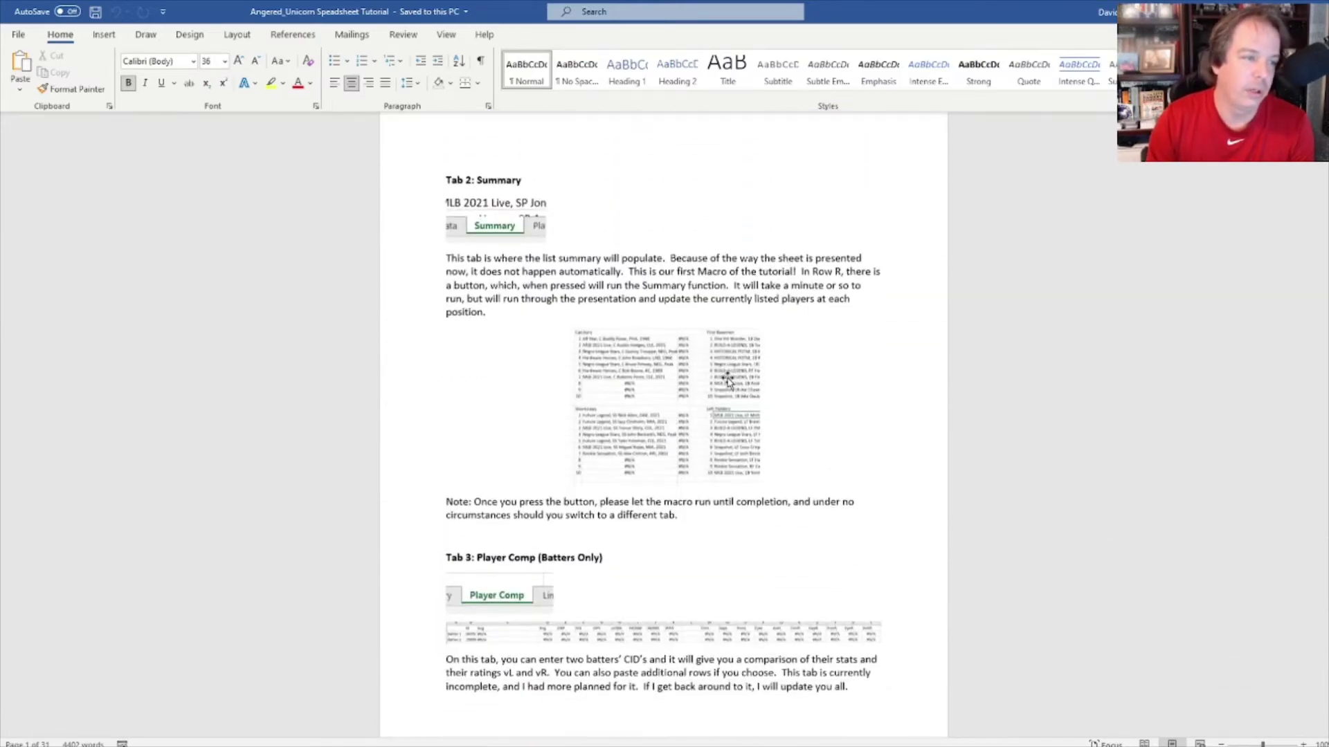
pyautogui.scroll(-12, 729, 378)
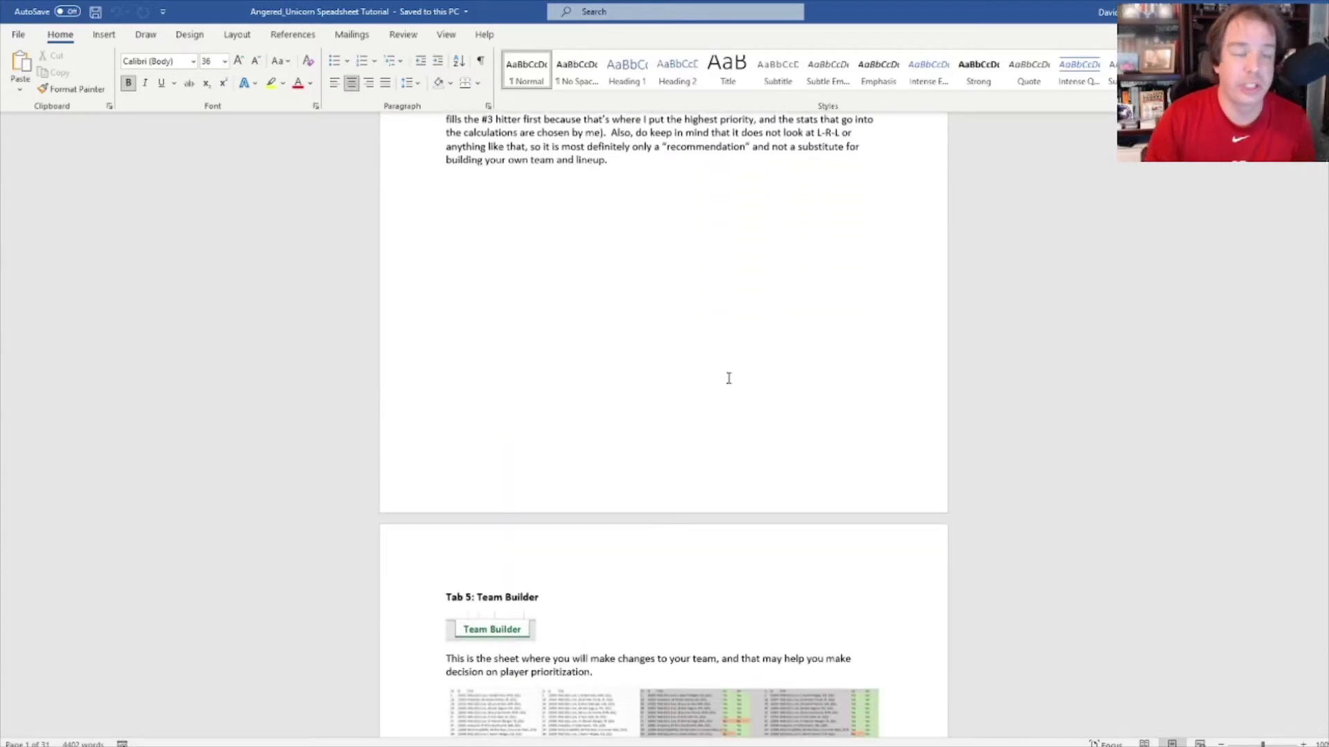
pyautogui.scroll(-10, 729, 378)
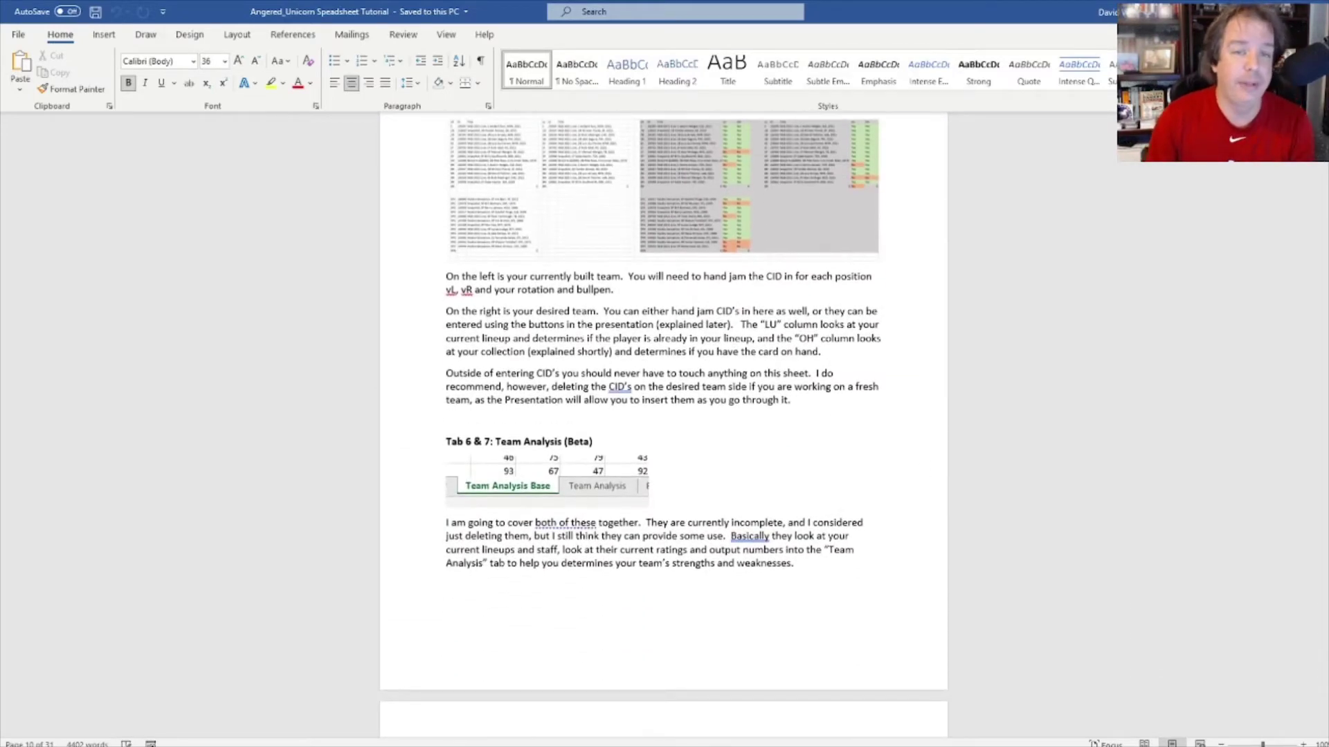
pyautogui.scroll(-20, 663, 415)
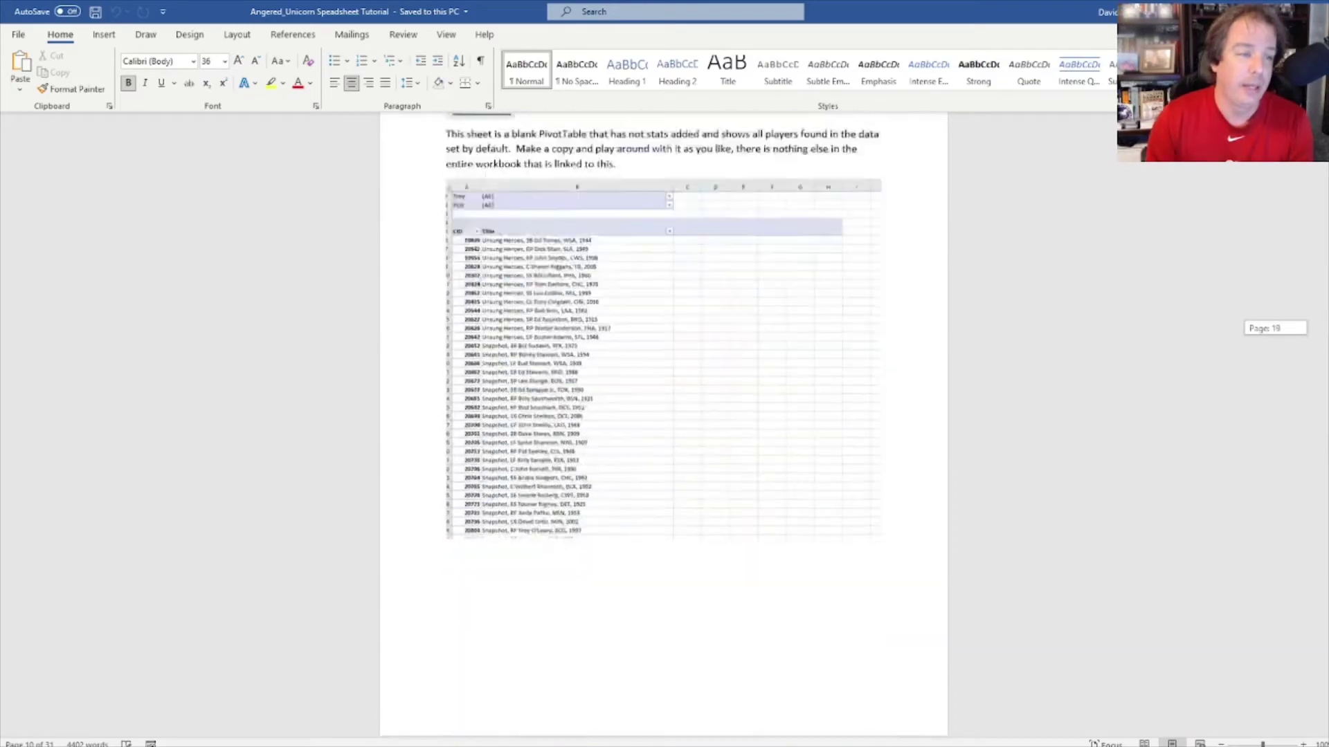
pyautogui.scroll(-20, 663, 415)
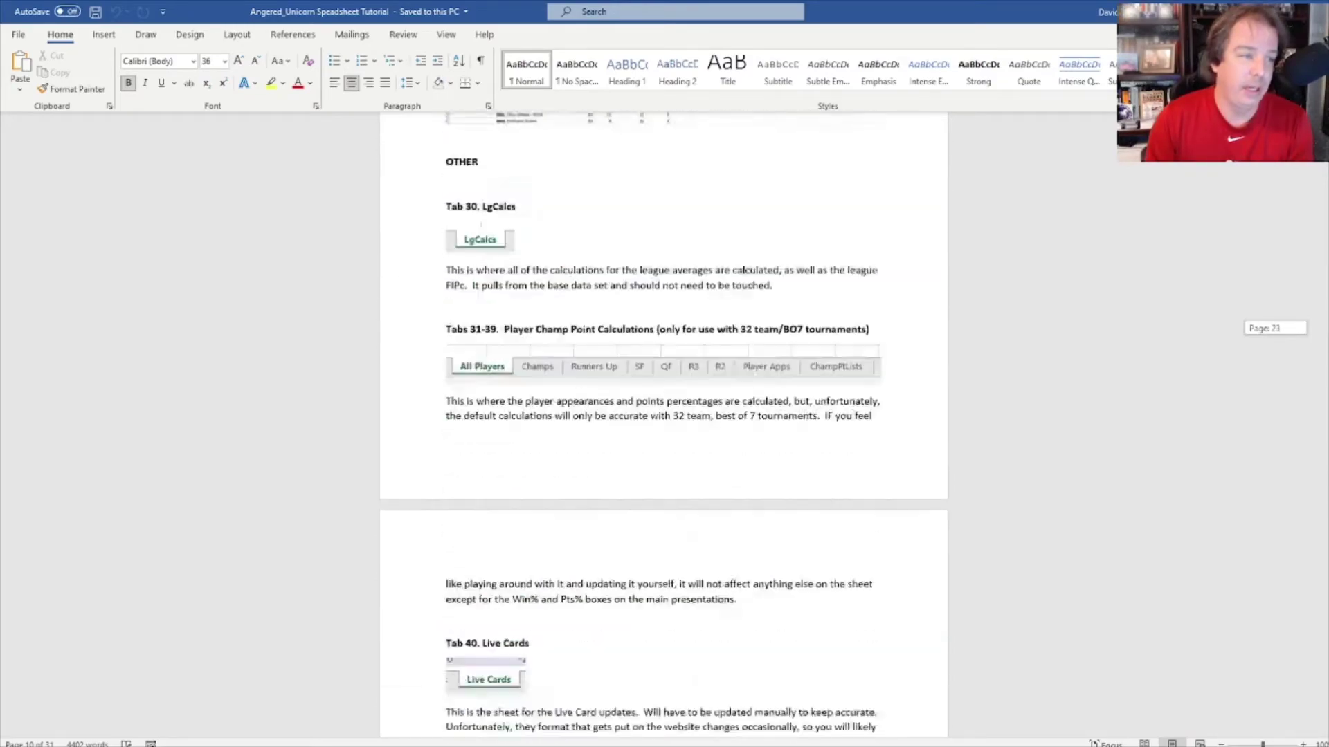
pyautogui.moveTo(1323, 615); pyautogui.dragTo(1323, 651)
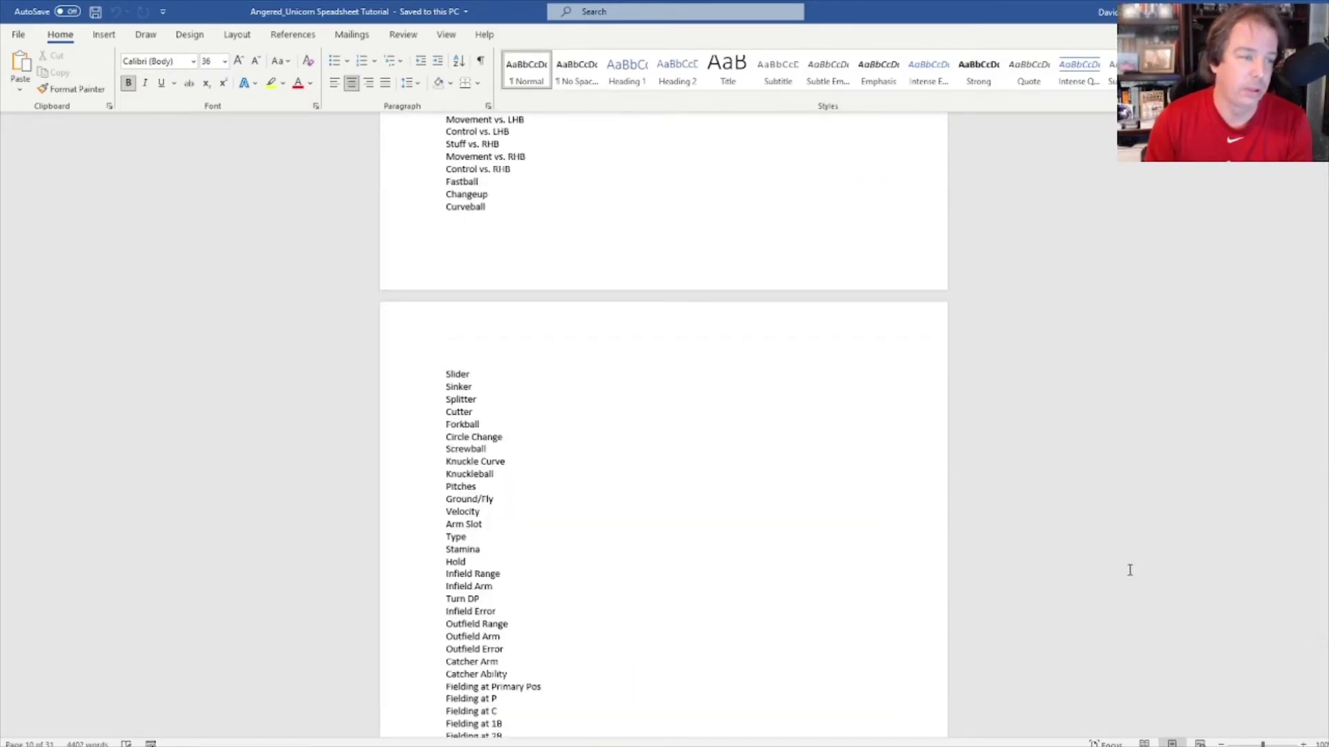
# Step: Examine the Stats and Order (Data) list in the tutorial for the required stats and their order
pyautogui.scroll(10, 773, 488)
pyautogui.scroll(4, 774, 488)
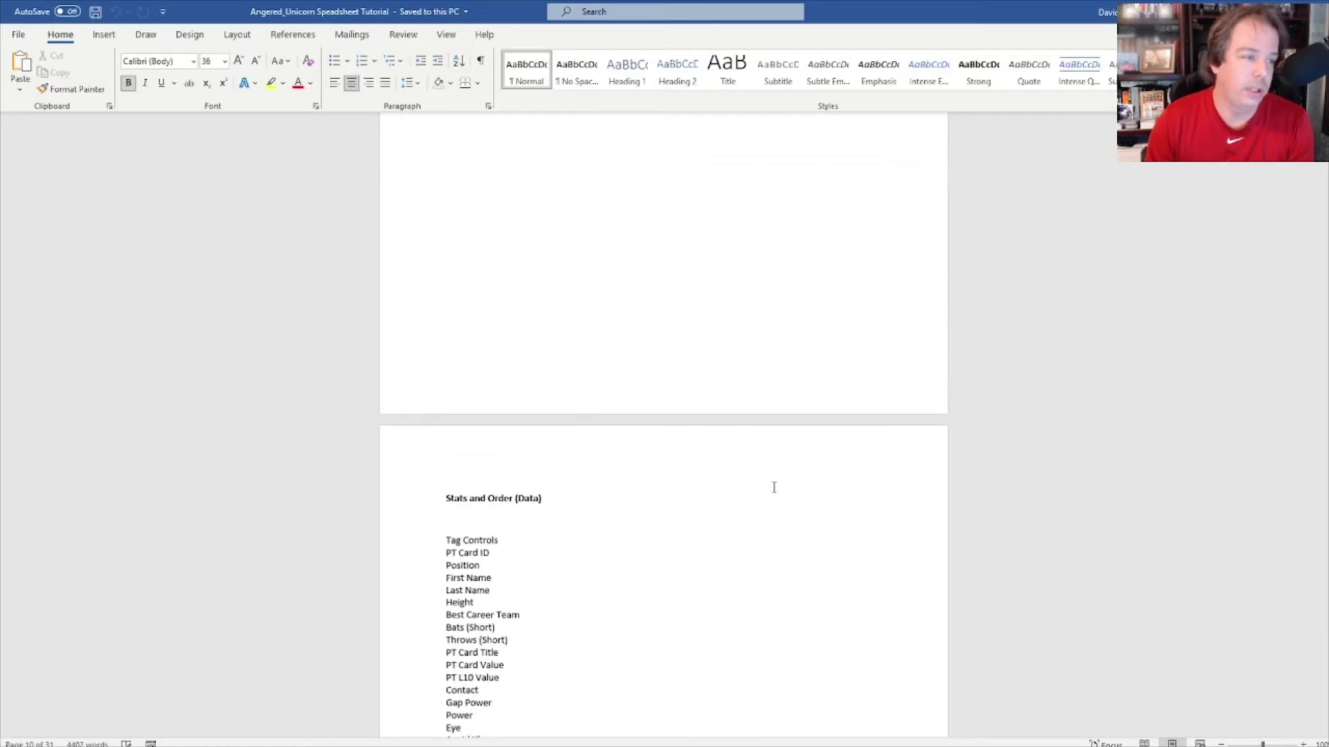
pyautogui.scroll(-3, 774, 488)
pyautogui.scroll(-1, 775, 490)
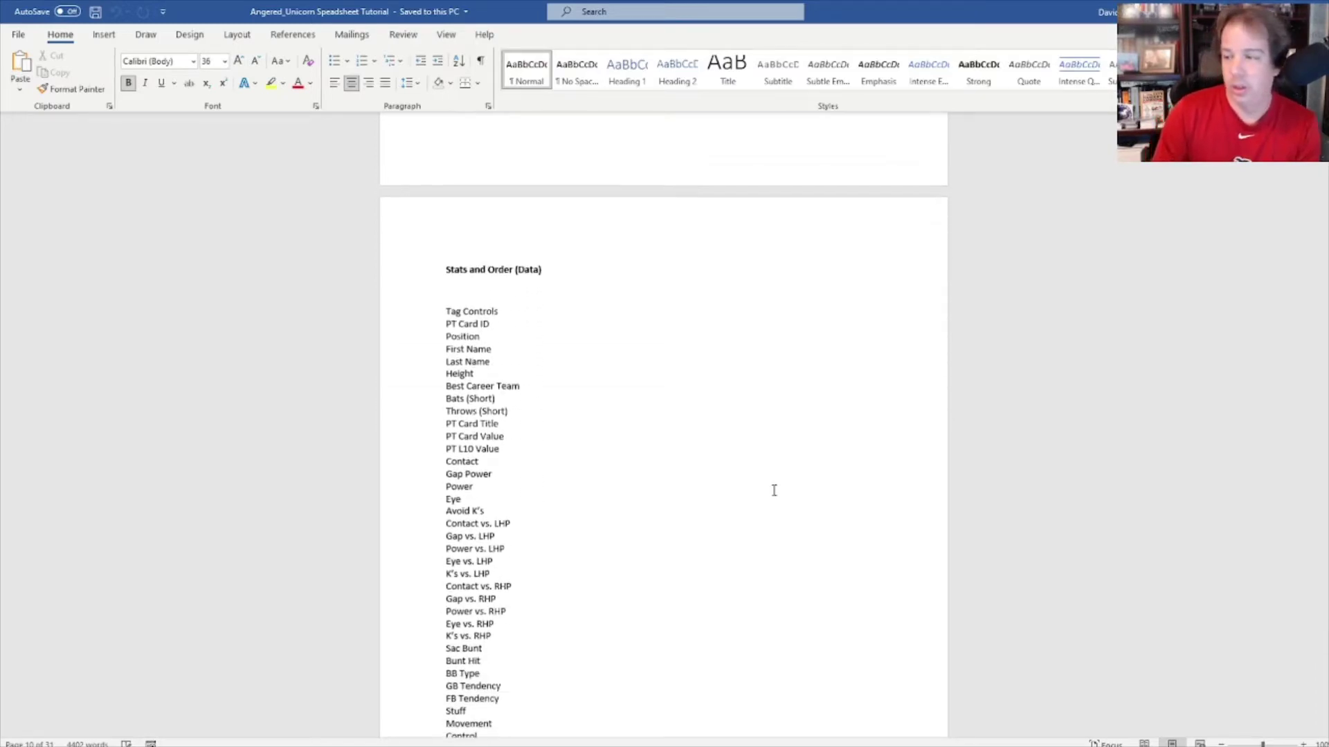
pyautogui.scroll(-1, 774, 490)
pyautogui.click(622, 391)
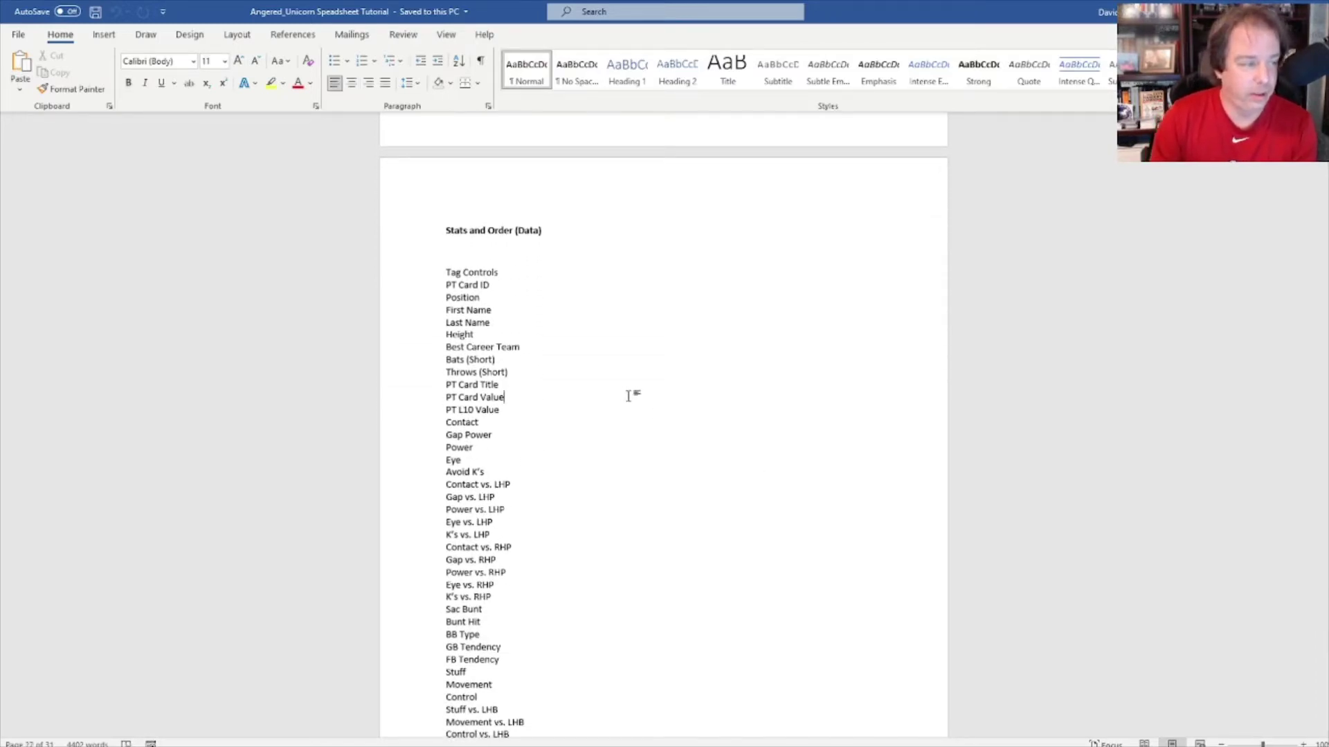
pyautogui.scroll(-1, 628, 396)
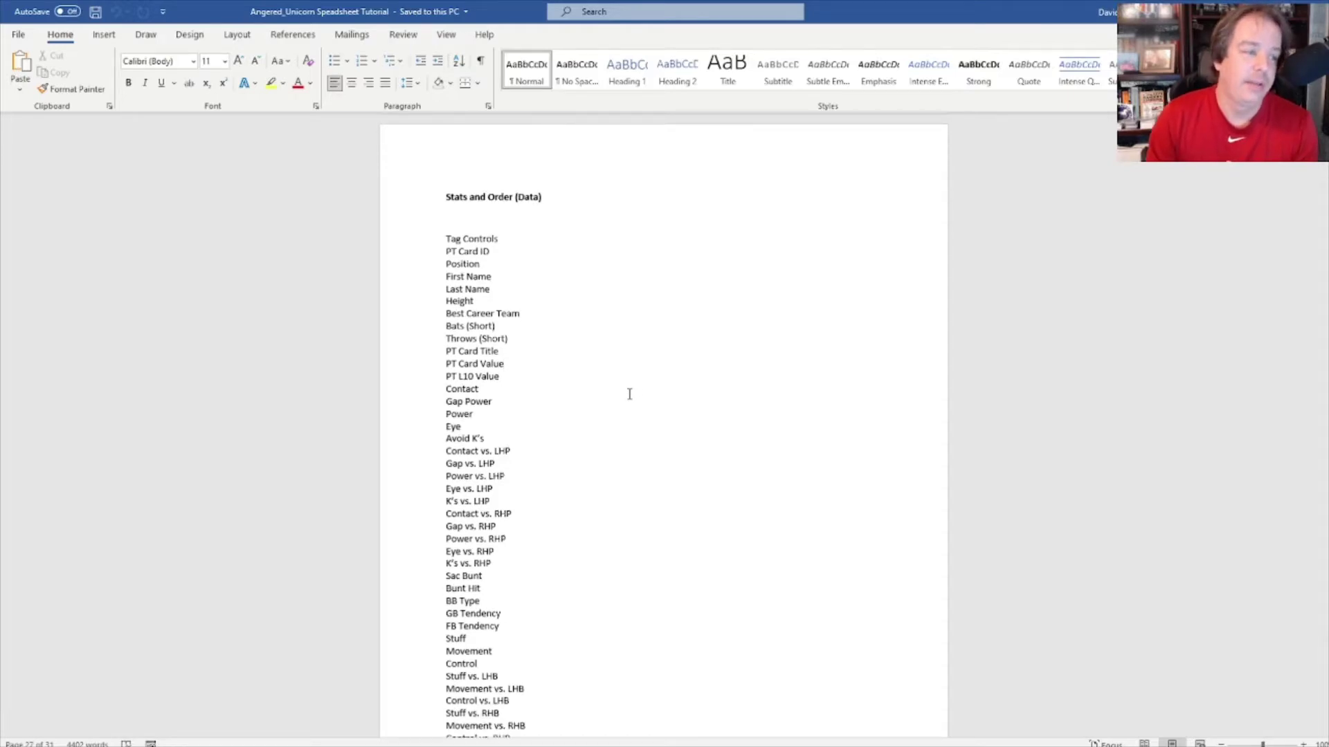
pyautogui.scroll(-3, 629, 394)
pyautogui.scroll(-4, 671, 505)
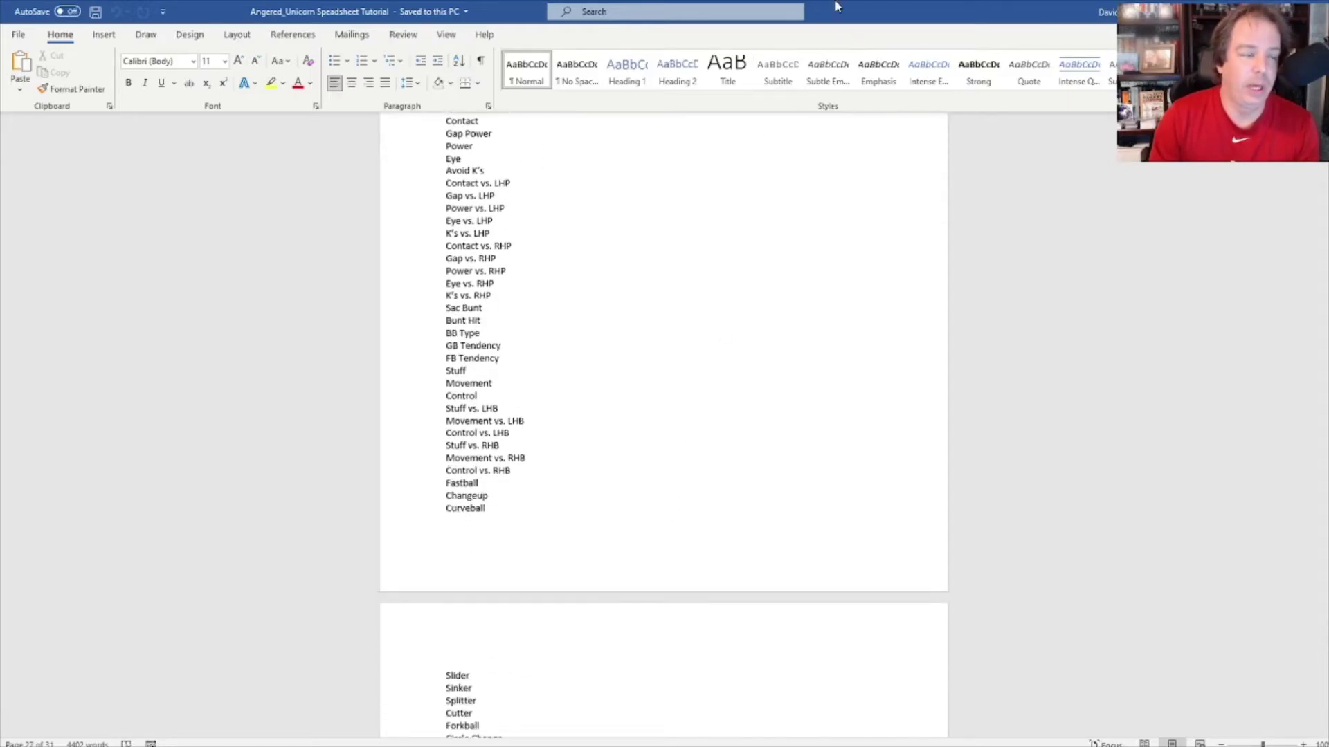
# Step: Switch to Out of the Park Baseball 22 and log out of the current Perfect Team account
pyautogui.moveTo(854, 7); pyautogui.dragTo(1328, 62)
pyautogui.click(1101, 29)
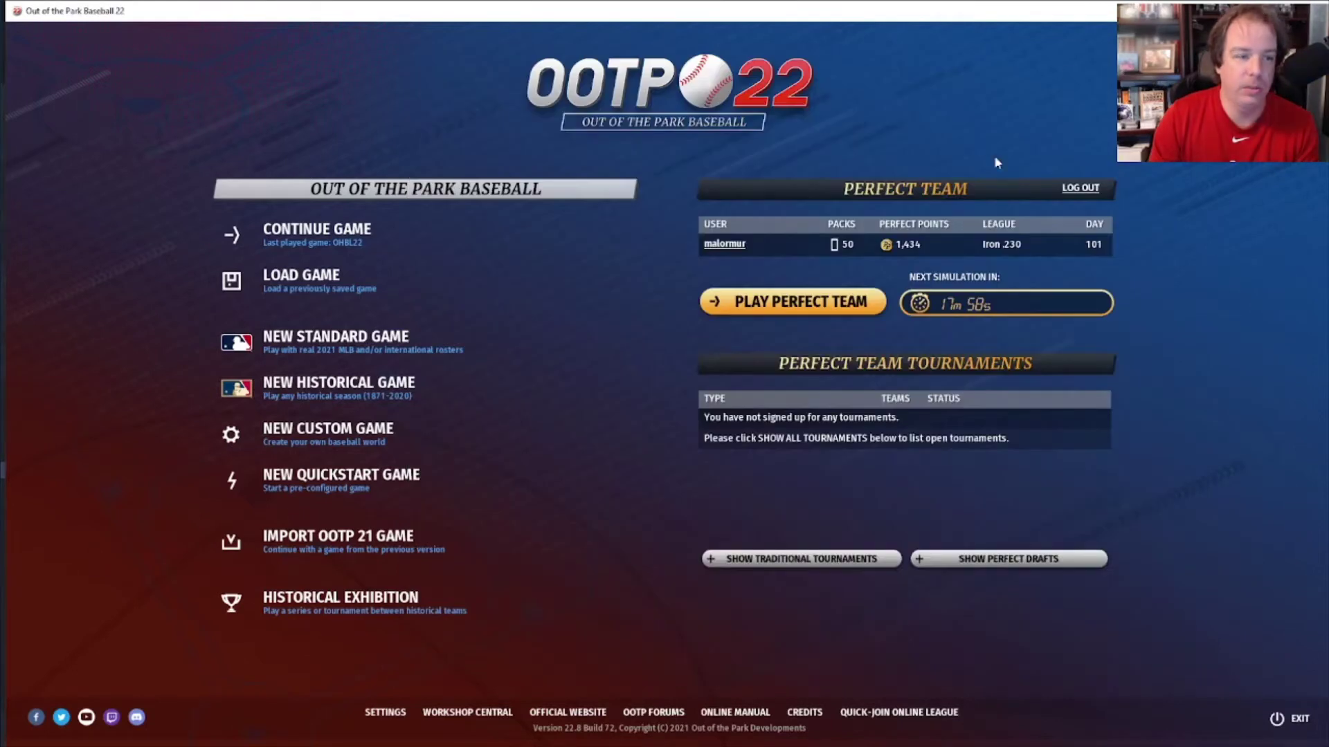
pyautogui.click(1081, 188)
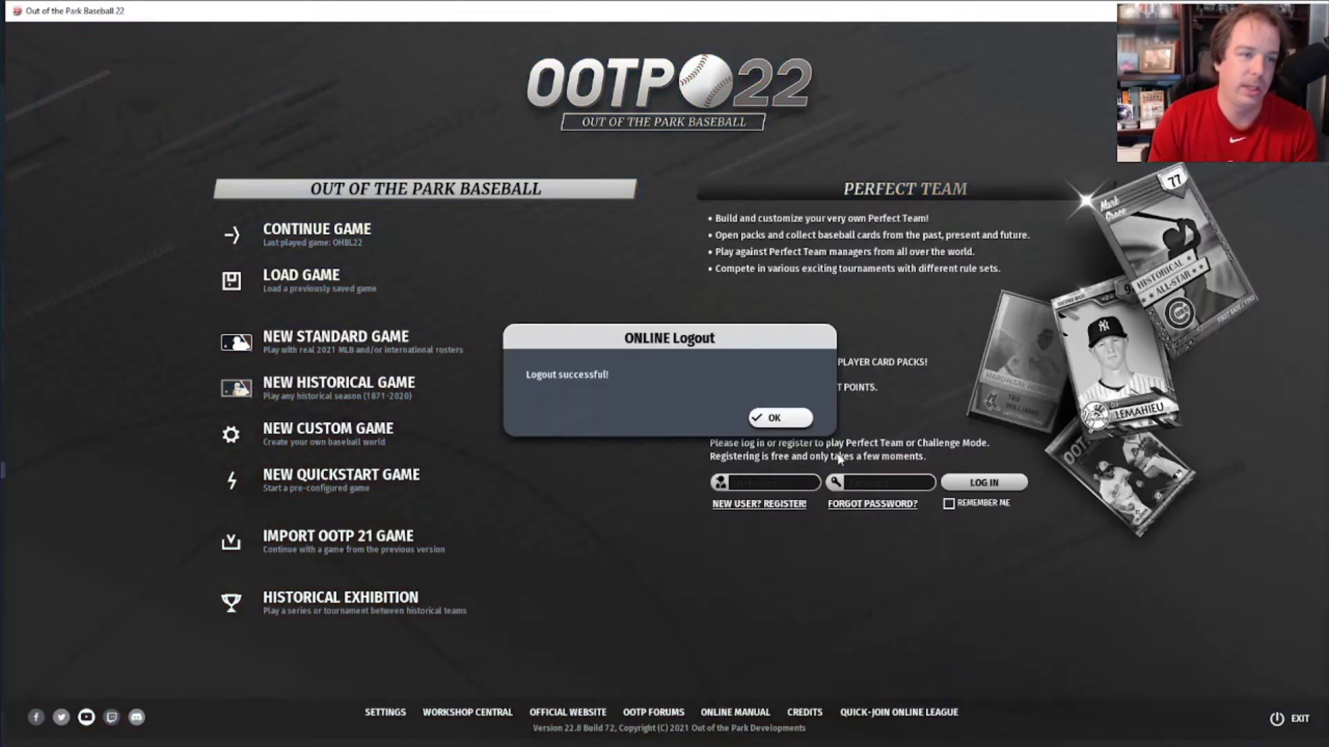
pyautogui.click(777, 417)
# Step: Log in to Perfect Team with the other account's username and password
pyautogui.write('mali')
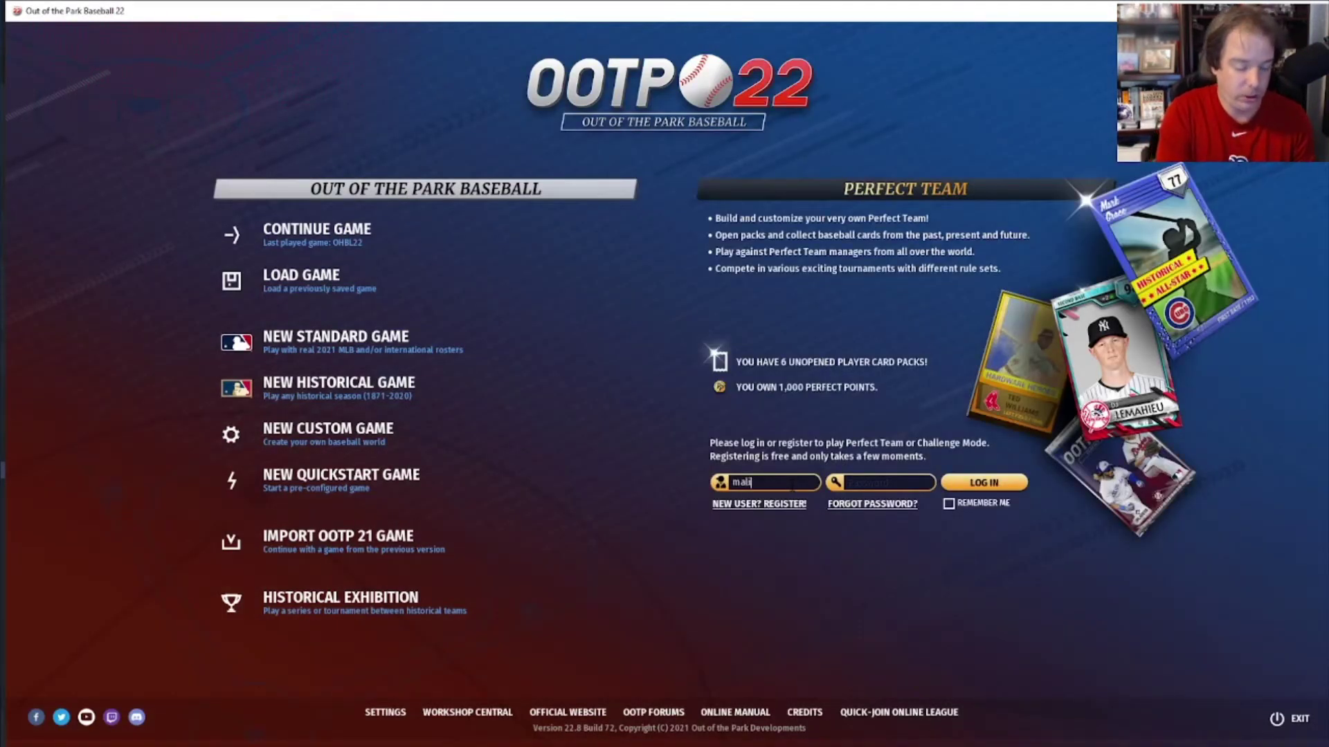
pyautogui.write('vion2*******')
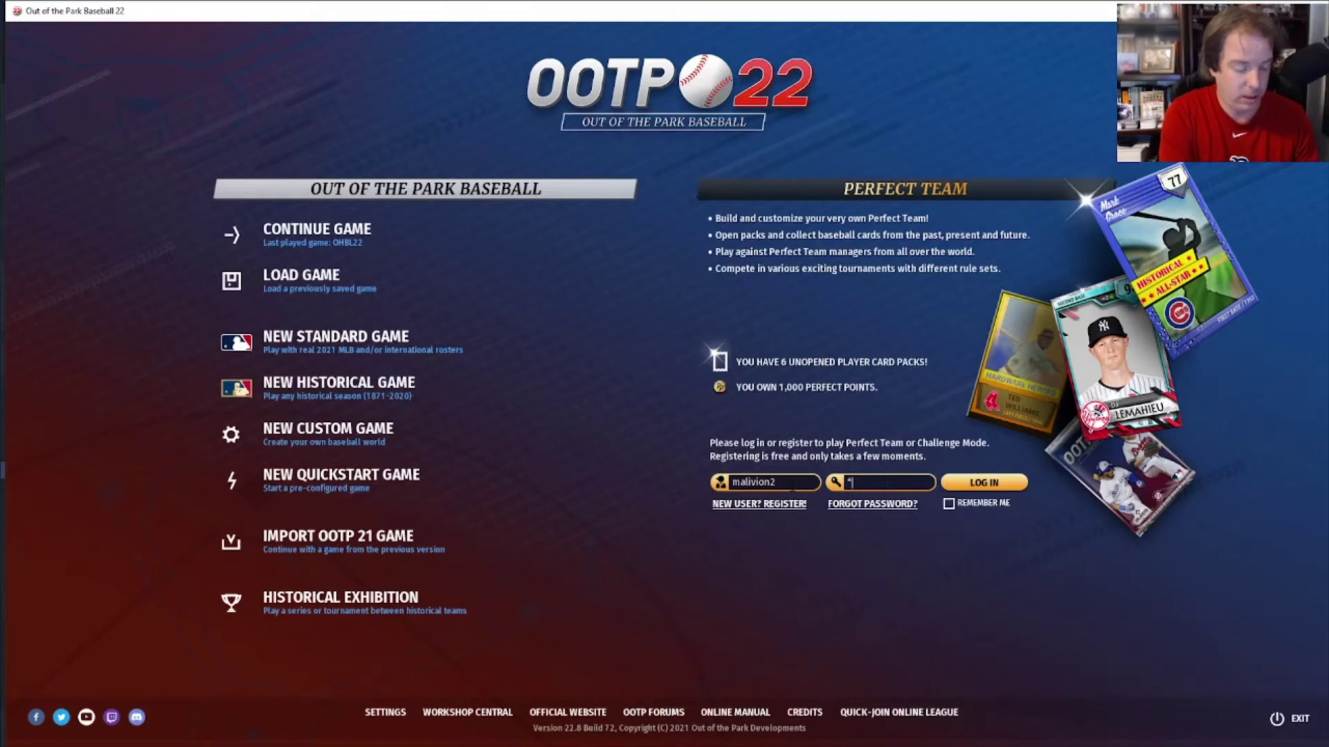
pyautogui.write('*******')
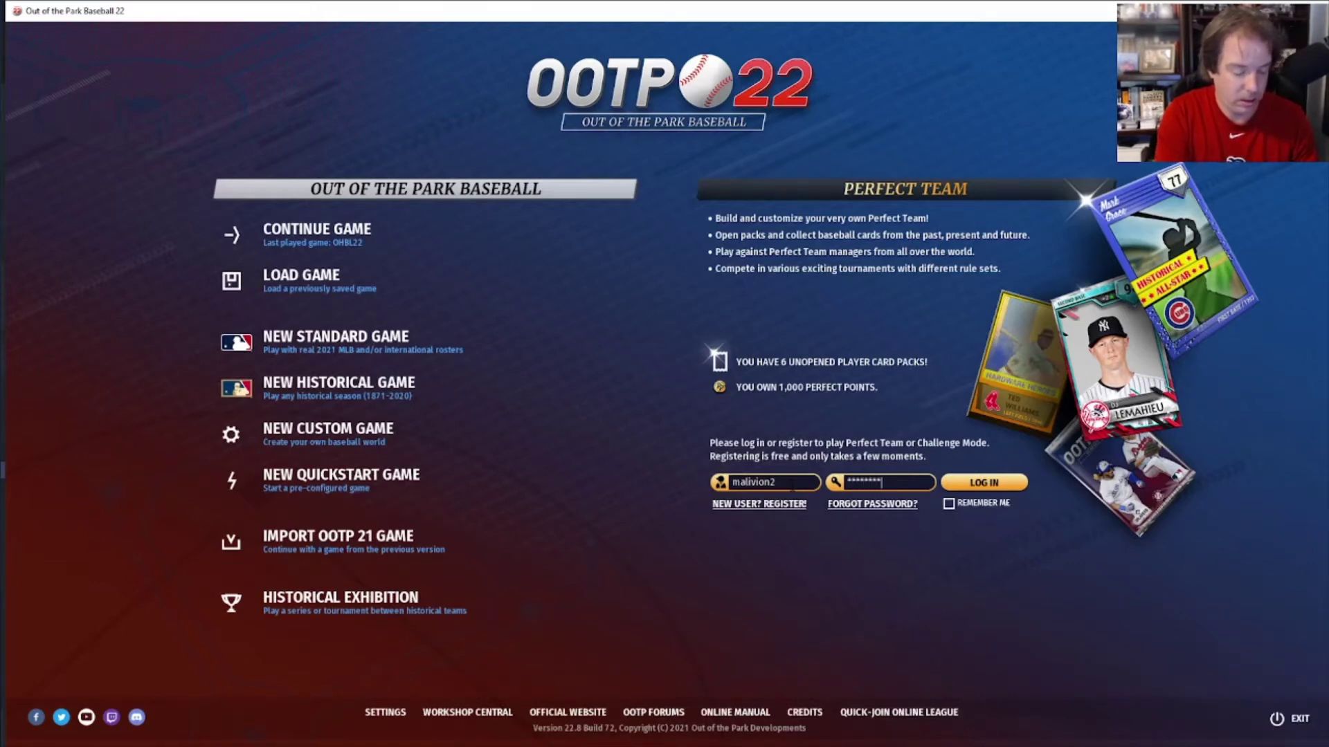
pyautogui.press('Return')
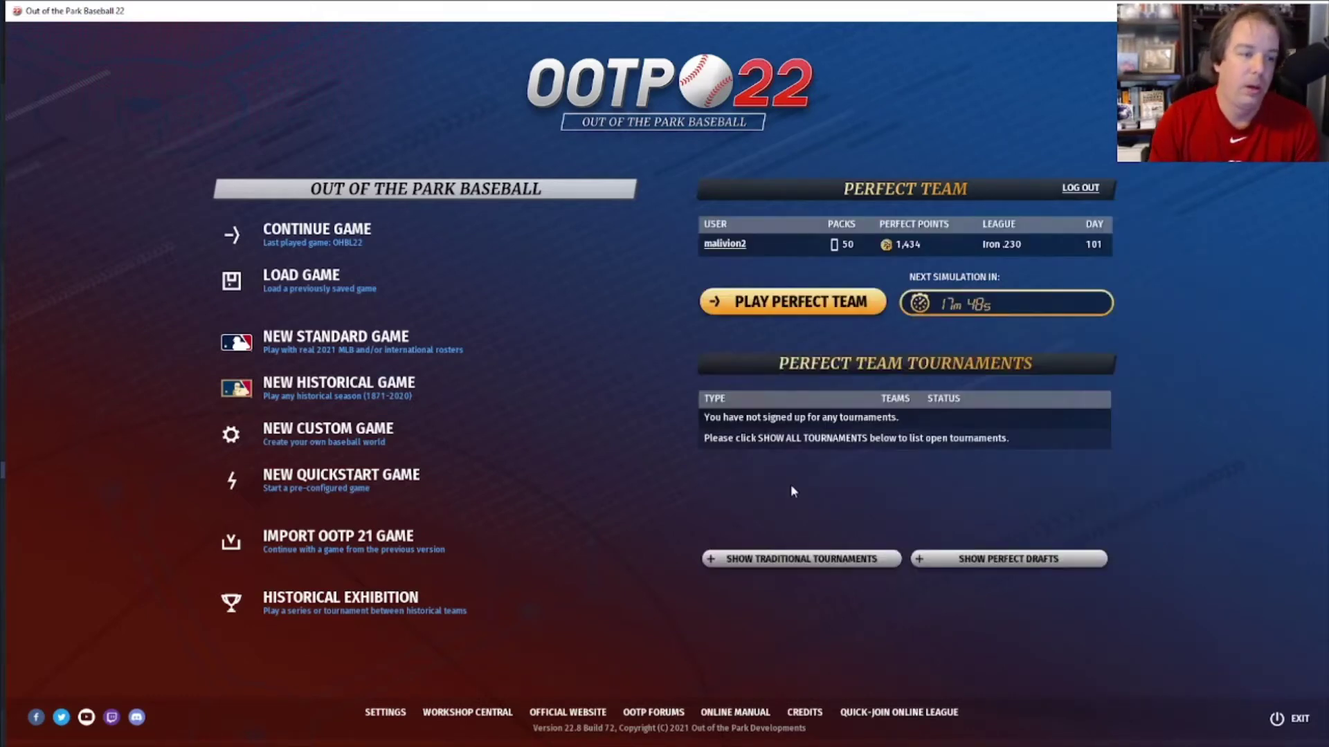
# Step: List your own tournaments and open the finished Q-Iron-Bo5-T16-ID6263 tournament for examination
pyautogui.click(857, 566)
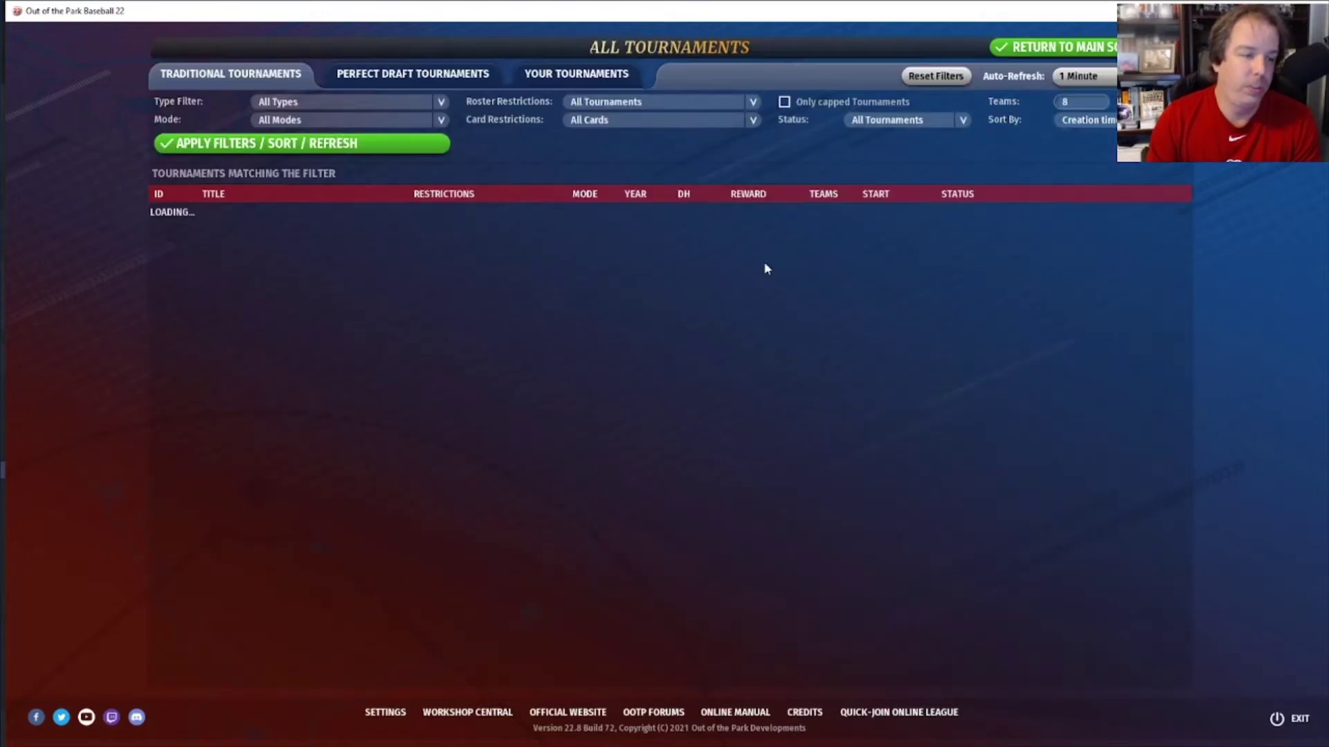
pyautogui.click(619, 77)
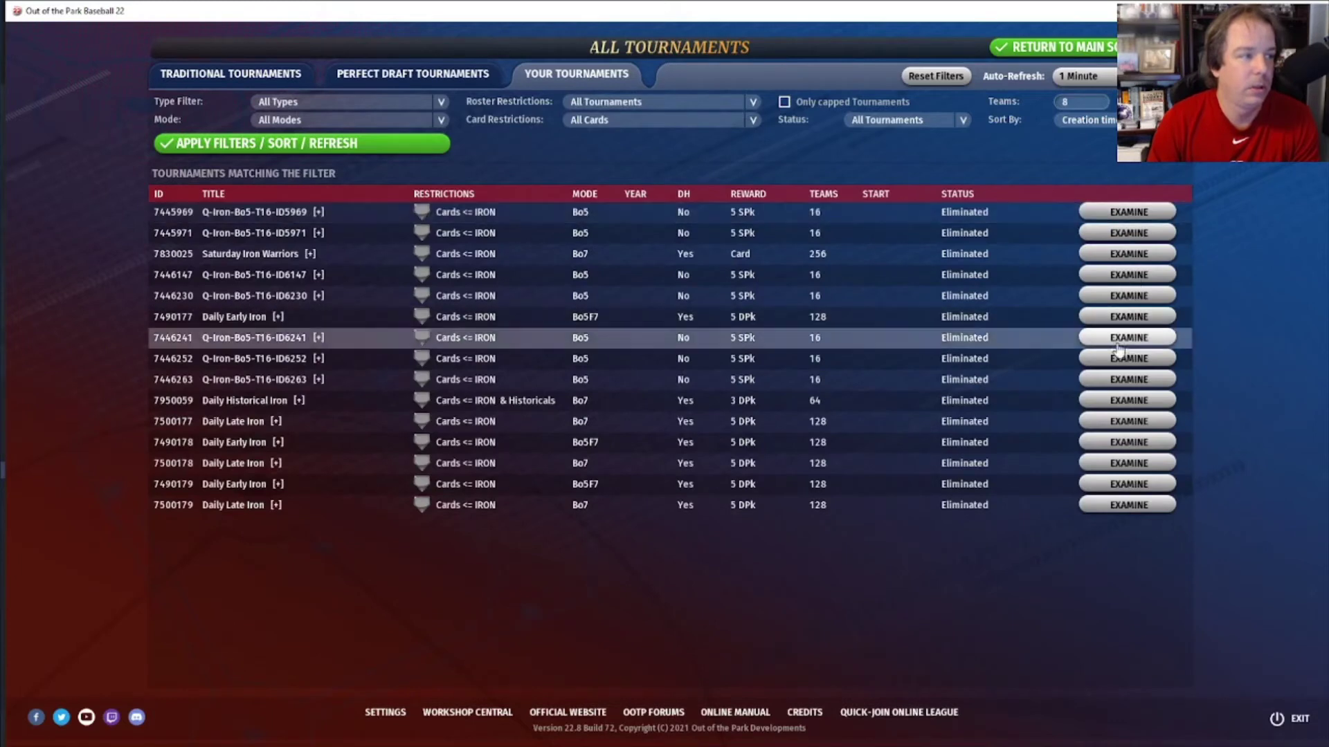
pyautogui.click(1136, 381)
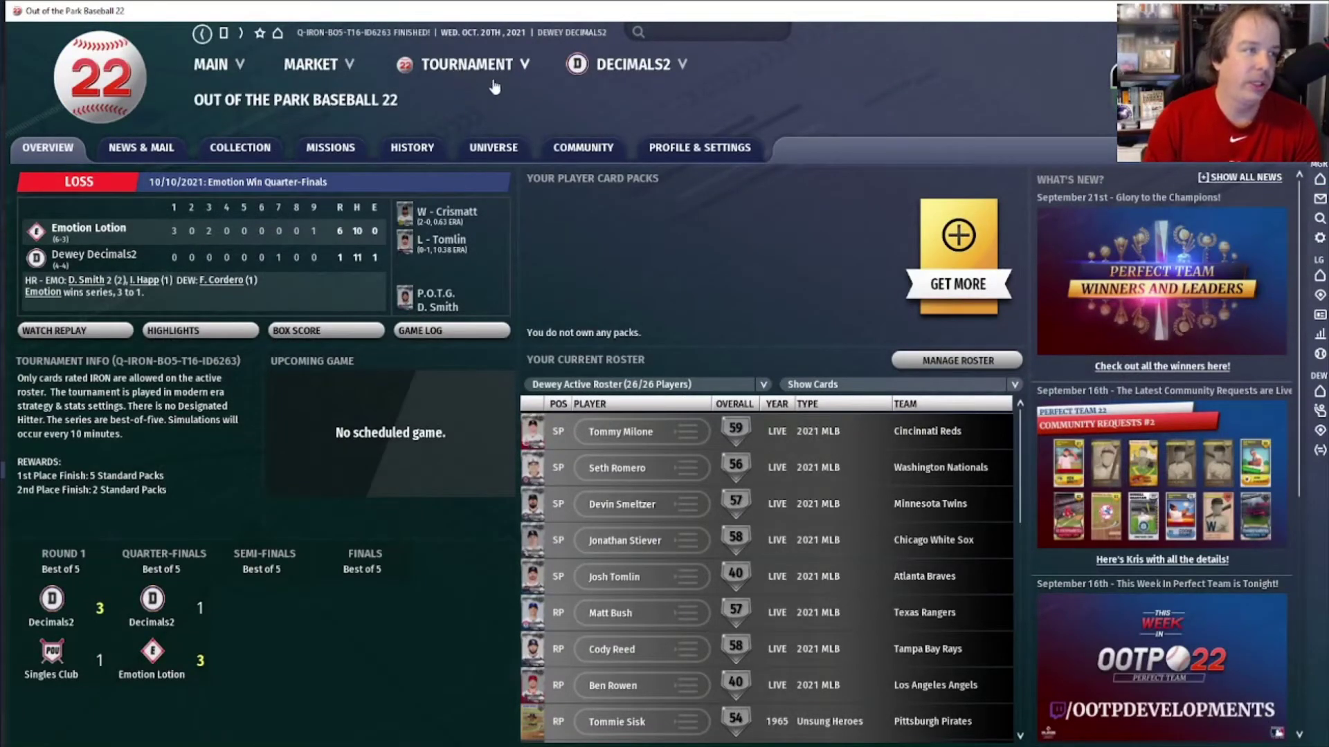
# Step: Open the tournament's player statistics and show the Sortable Stats page
pyautogui.click(467, 64)
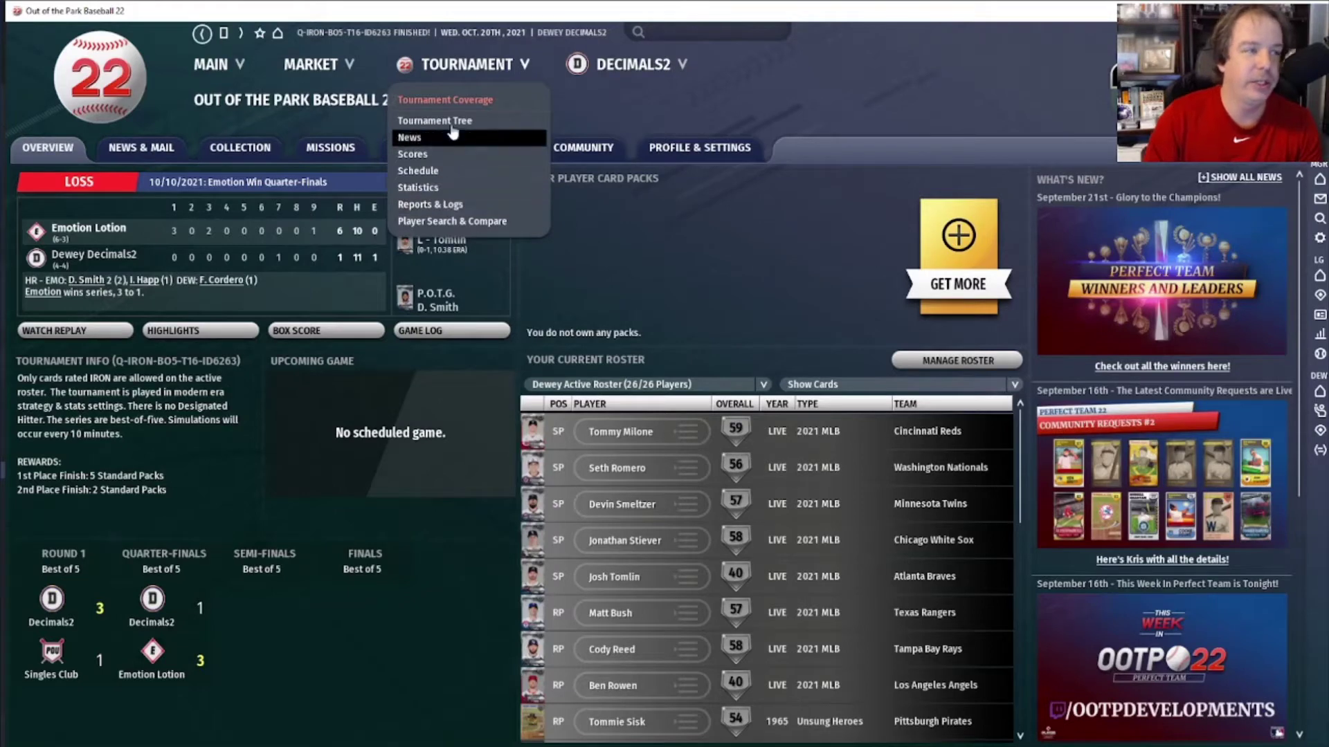
pyautogui.click(430, 188)
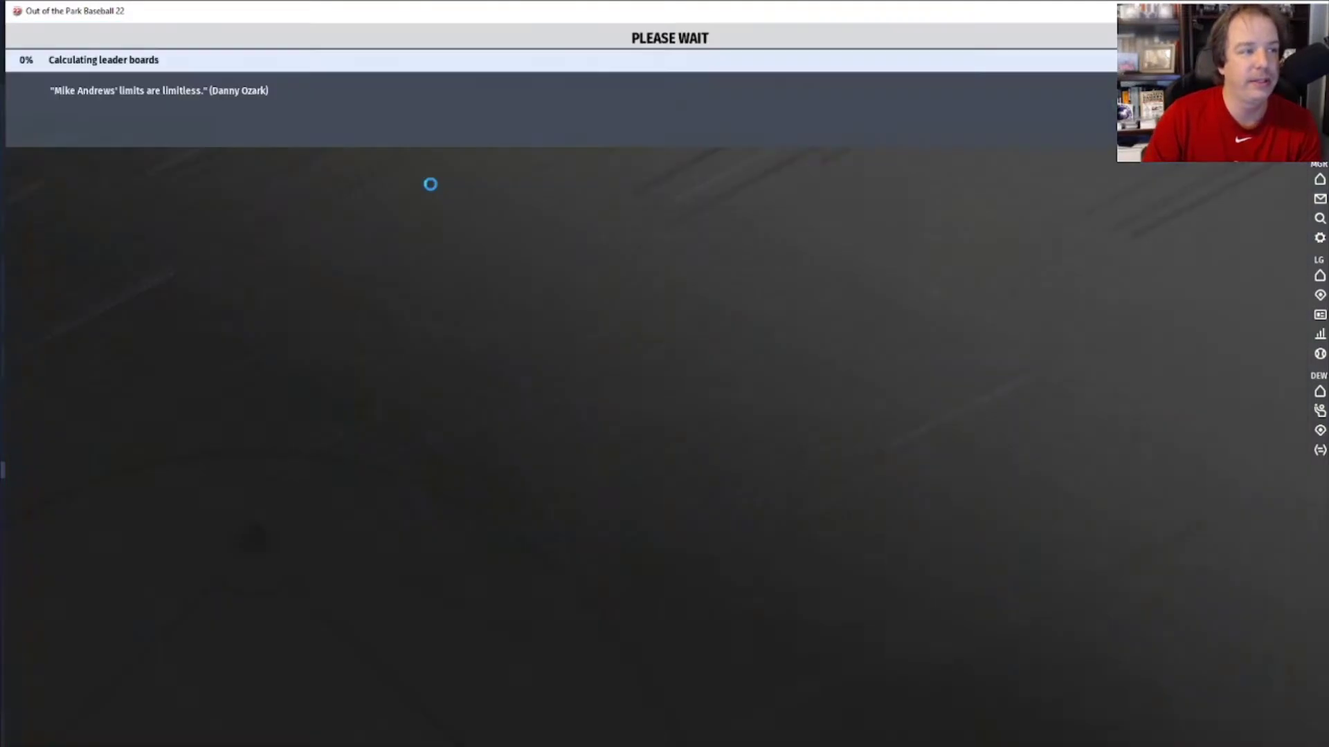
pyautogui.click(559, 180)
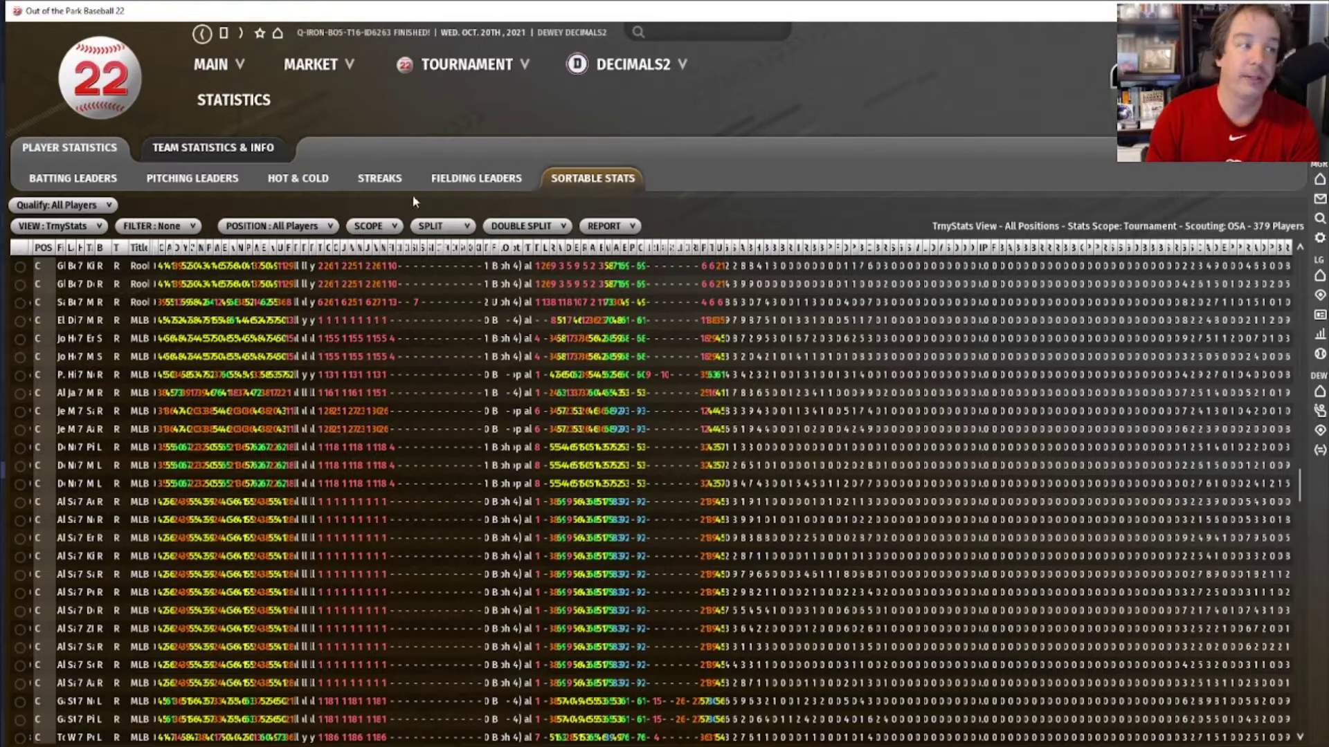
# Step: Set the split of the sortable stats to None and check the double split setting
pyautogui.click(437, 226)
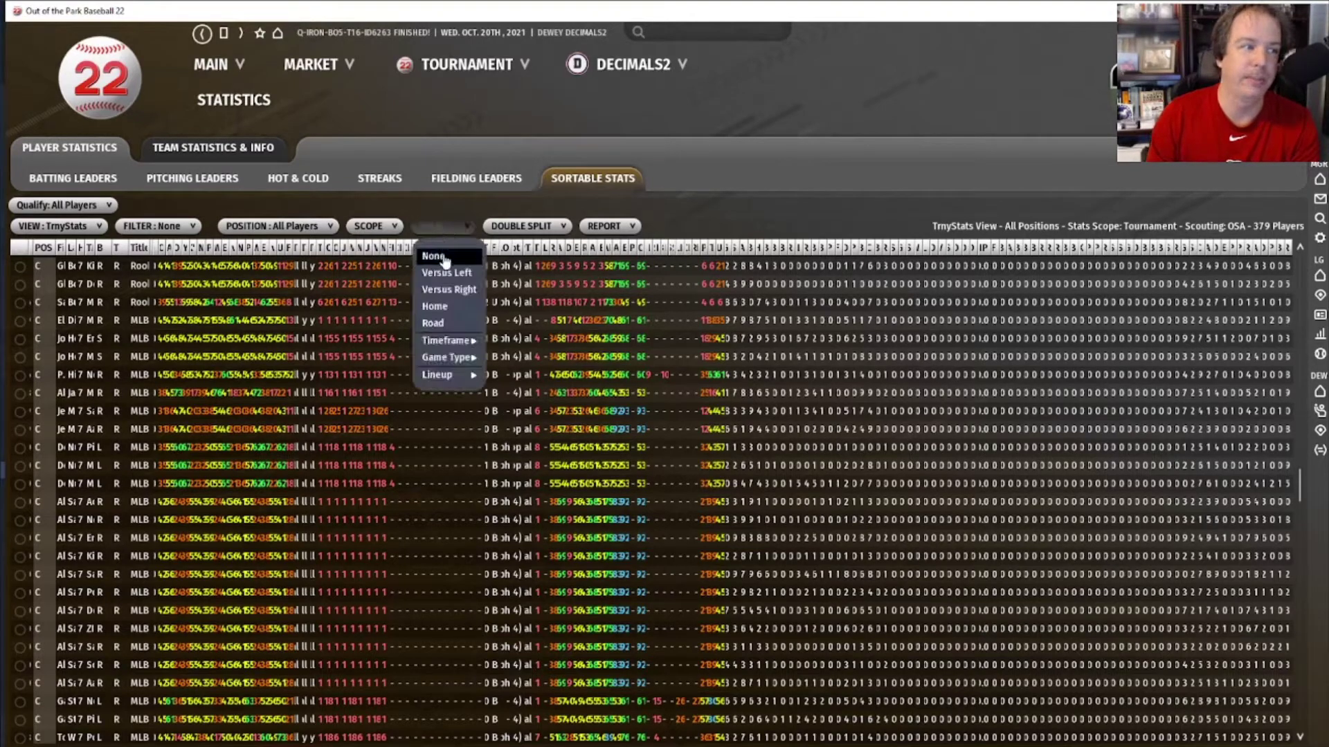
pyautogui.click(436, 257)
pyautogui.click(526, 226)
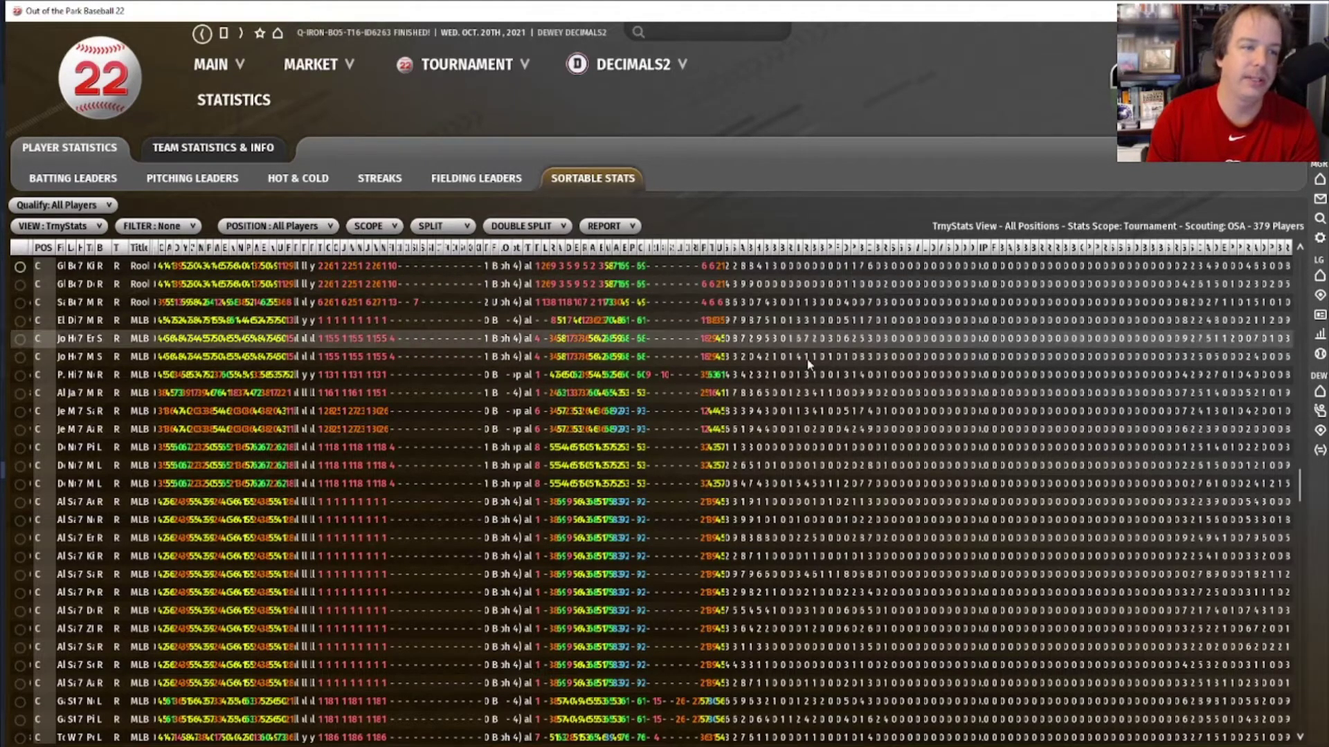
# Step: Open the TrnyStats view for customization and consult the Stats and Order (Data) list in the Word tutorial document
pyautogui.click(64, 226)
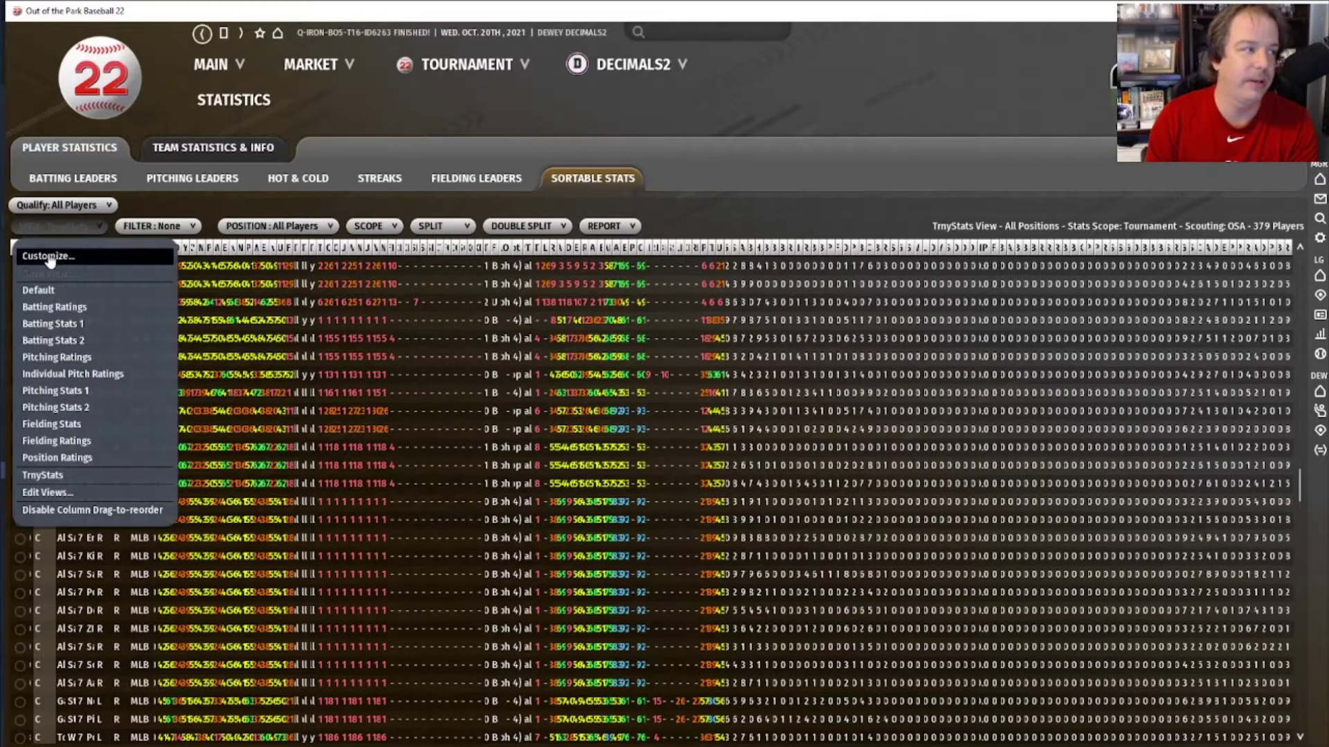
pyautogui.click(49, 257)
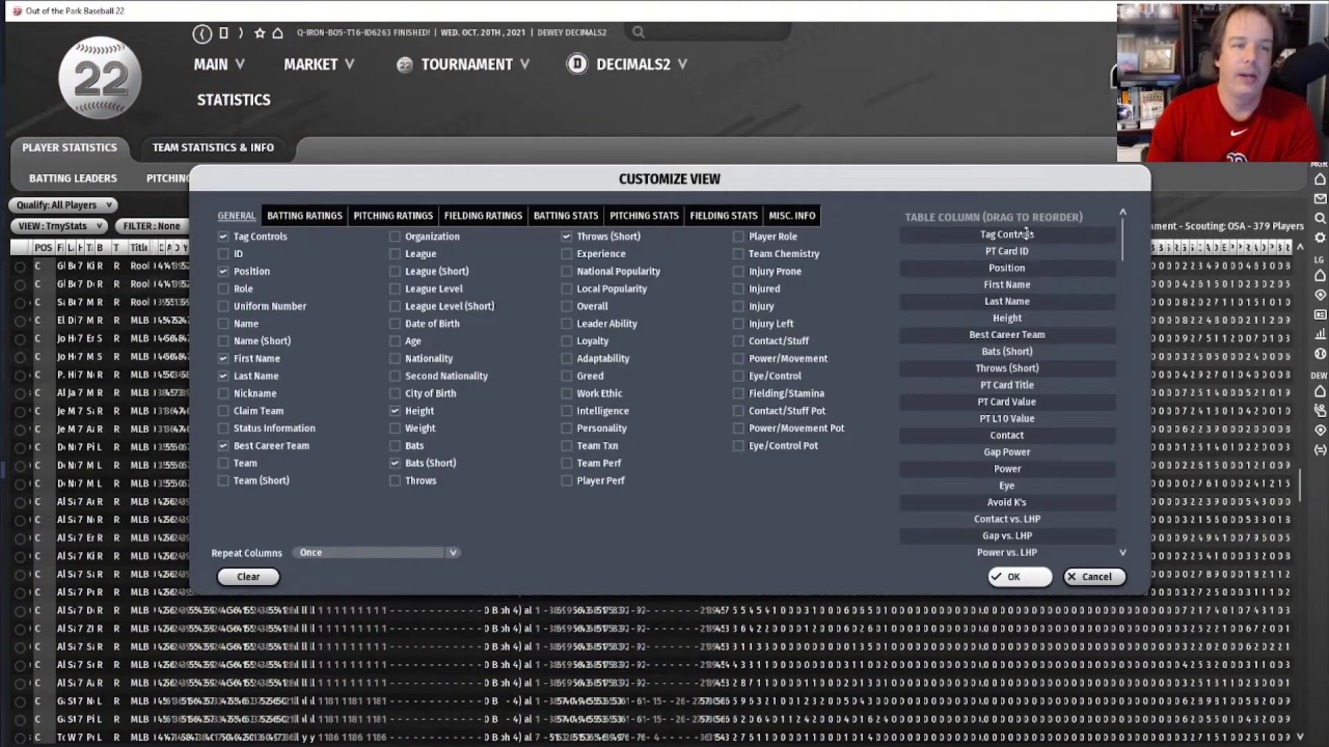
pyautogui.hotkey('alt', 'Tab')
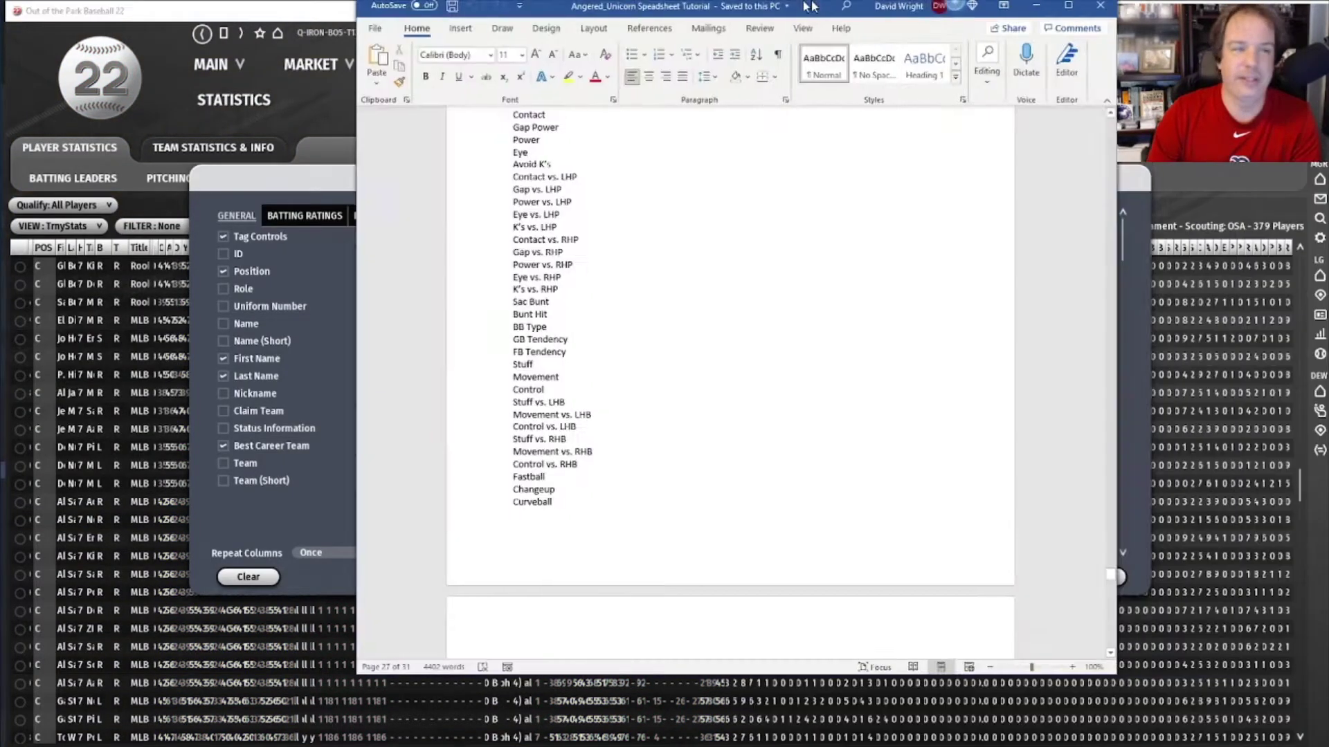
pyautogui.scroll(5, 681, 288)
pyautogui.scroll(4, 676, 270)
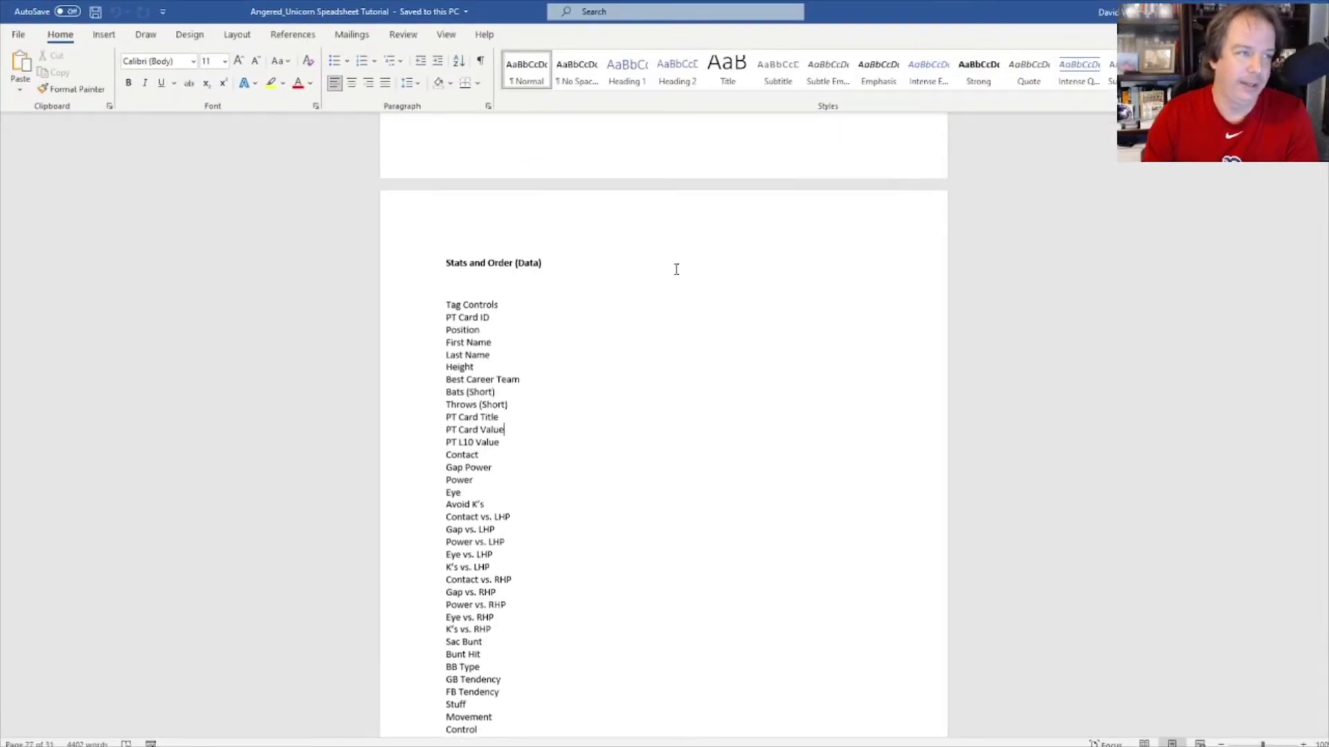
pyautogui.scroll(-2, 676, 270)
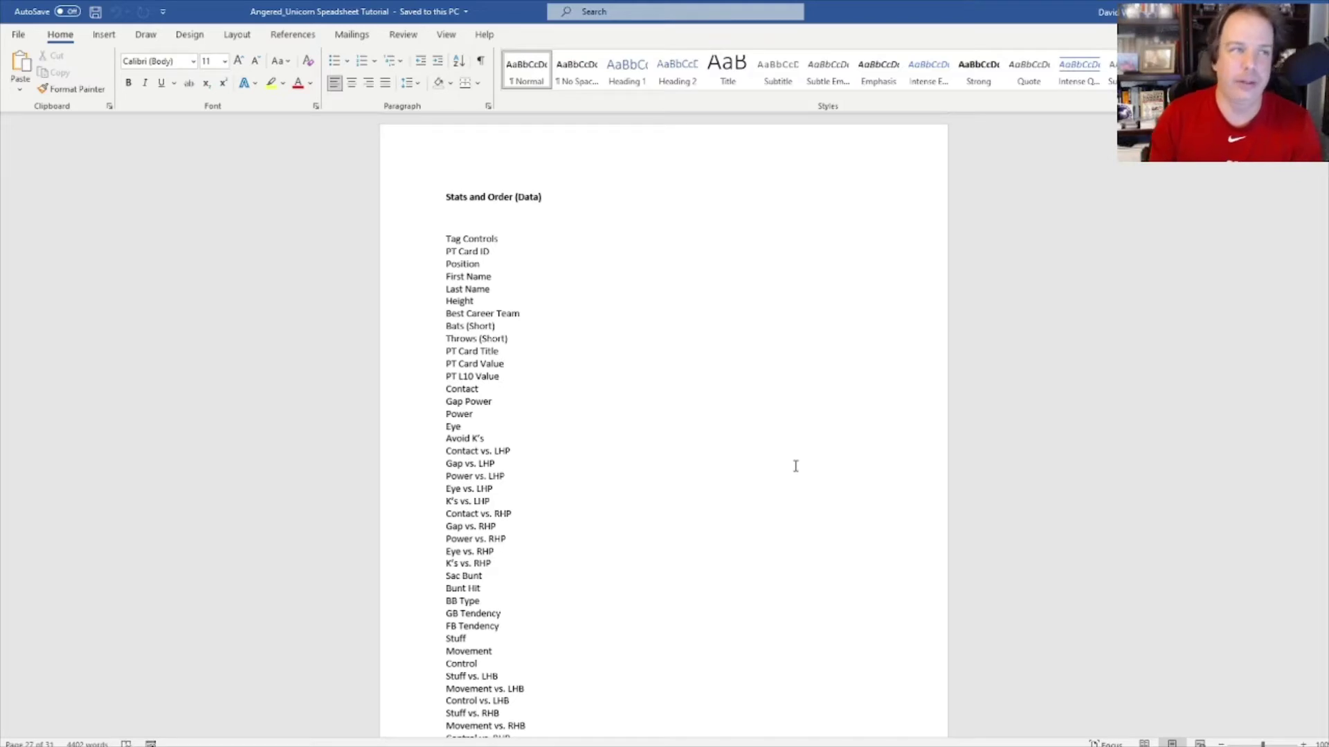
pyautogui.moveTo(931, 14); pyautogui.dragTo(782, 52)
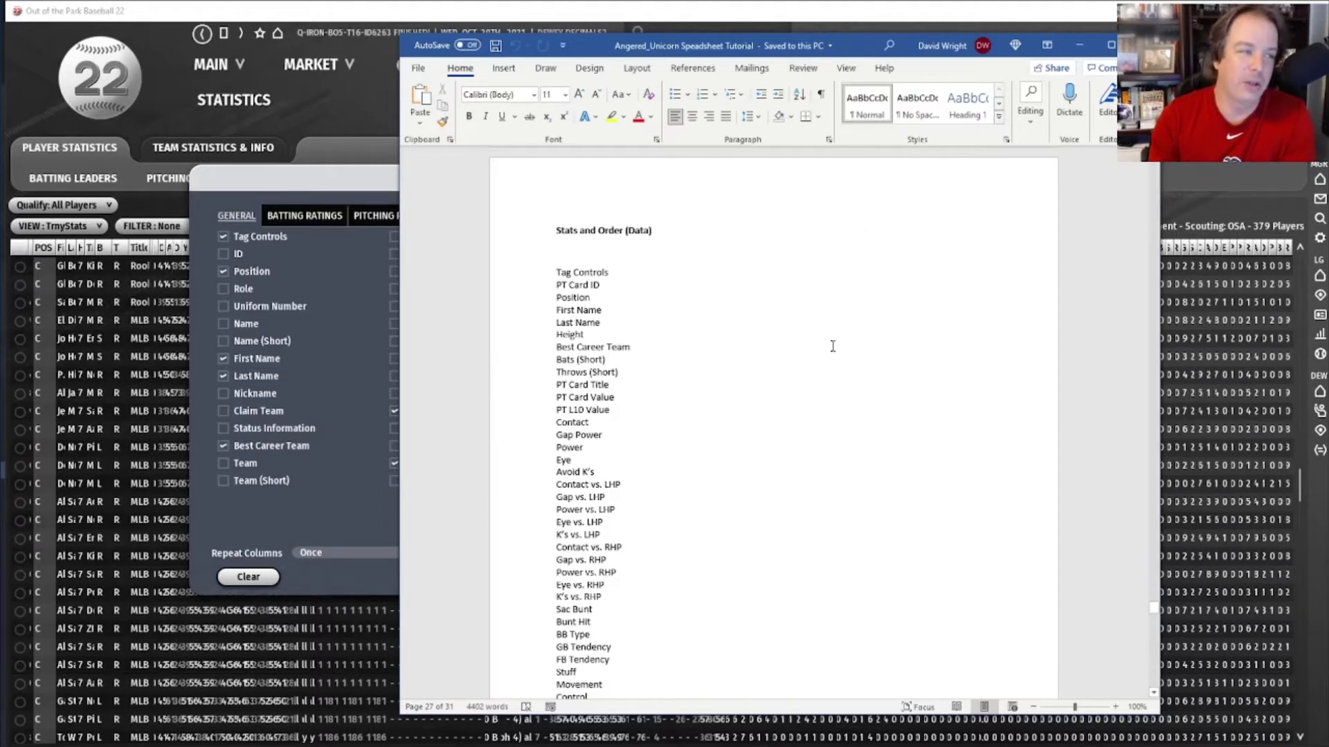
pyautogui.click(1079, 45)
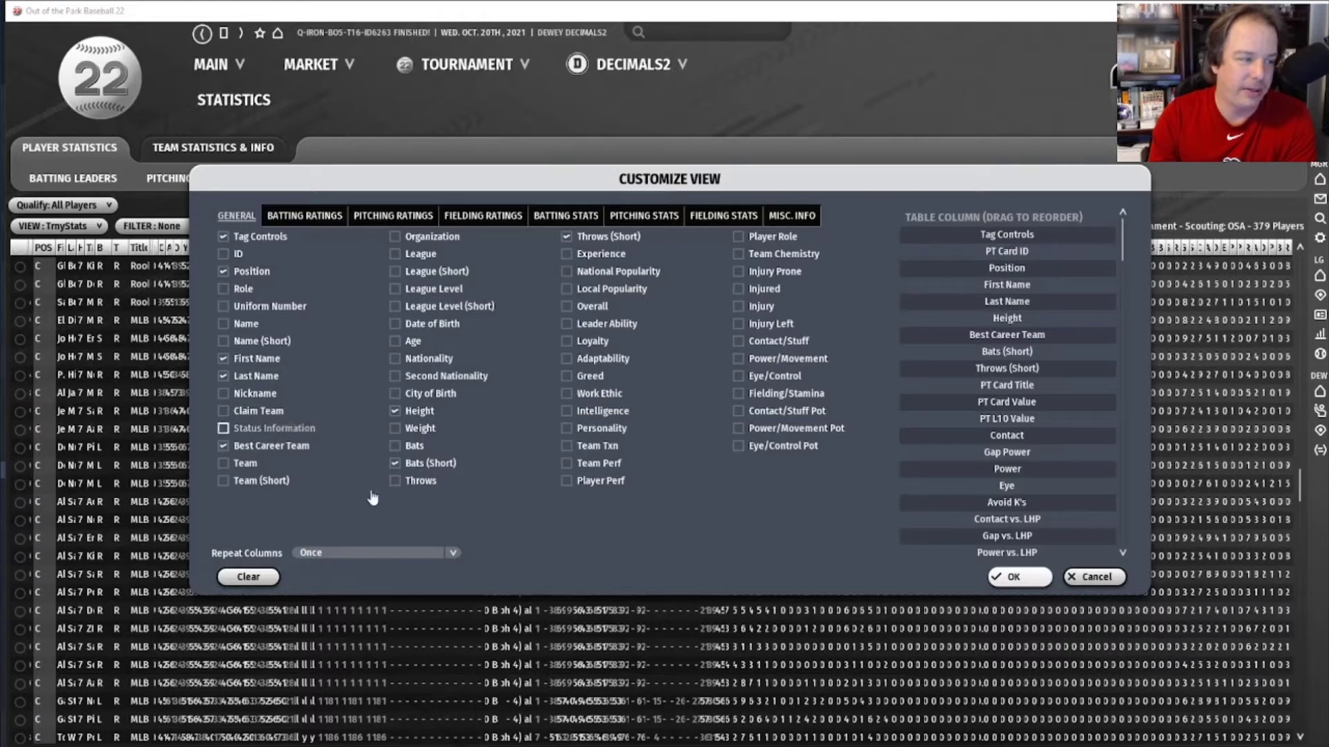
# Step: Review which columns are enabled in the ratings and stats categories of the customized view, ending at the General category
pyautogui.click(305, 216)
pyautogui.click(393, 215)
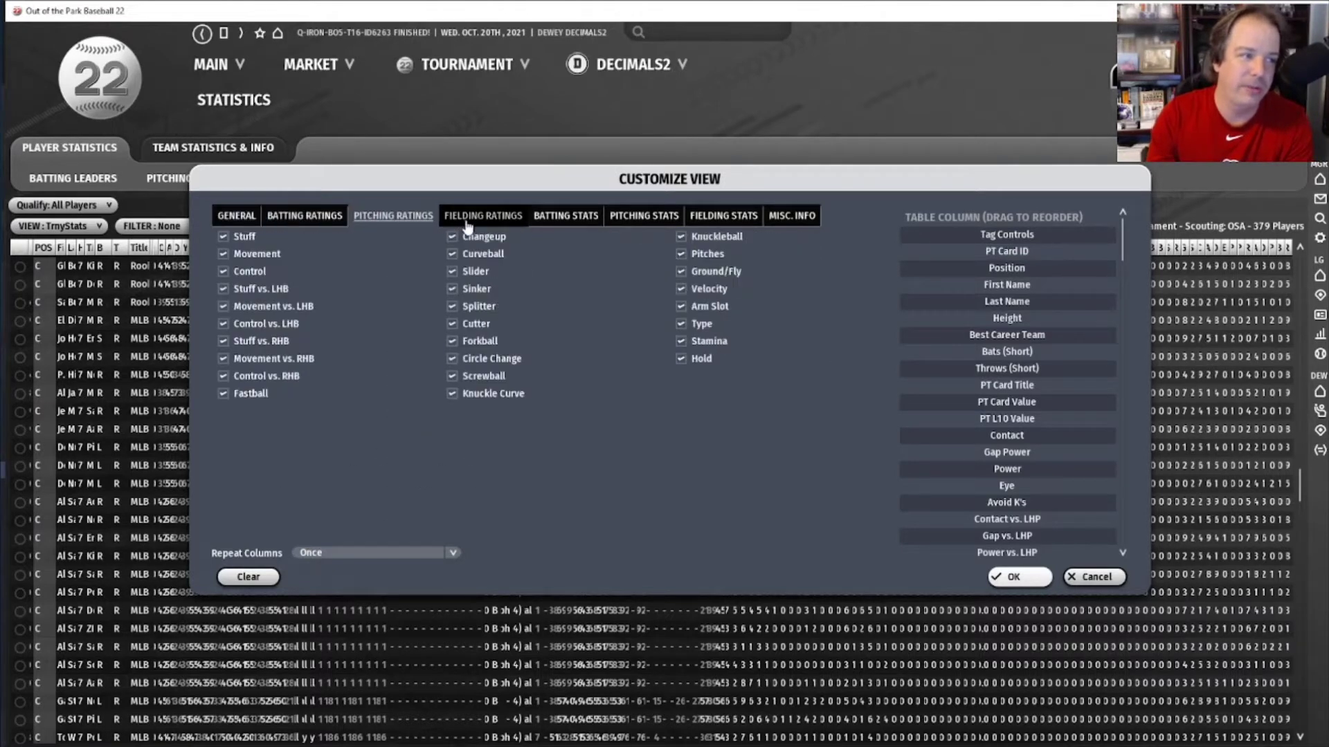
pyautogui.click(483, 215)
pyautogui.click(566, 216)
pyautogui.click(644, 215)
pyautogui.click(723, 215)
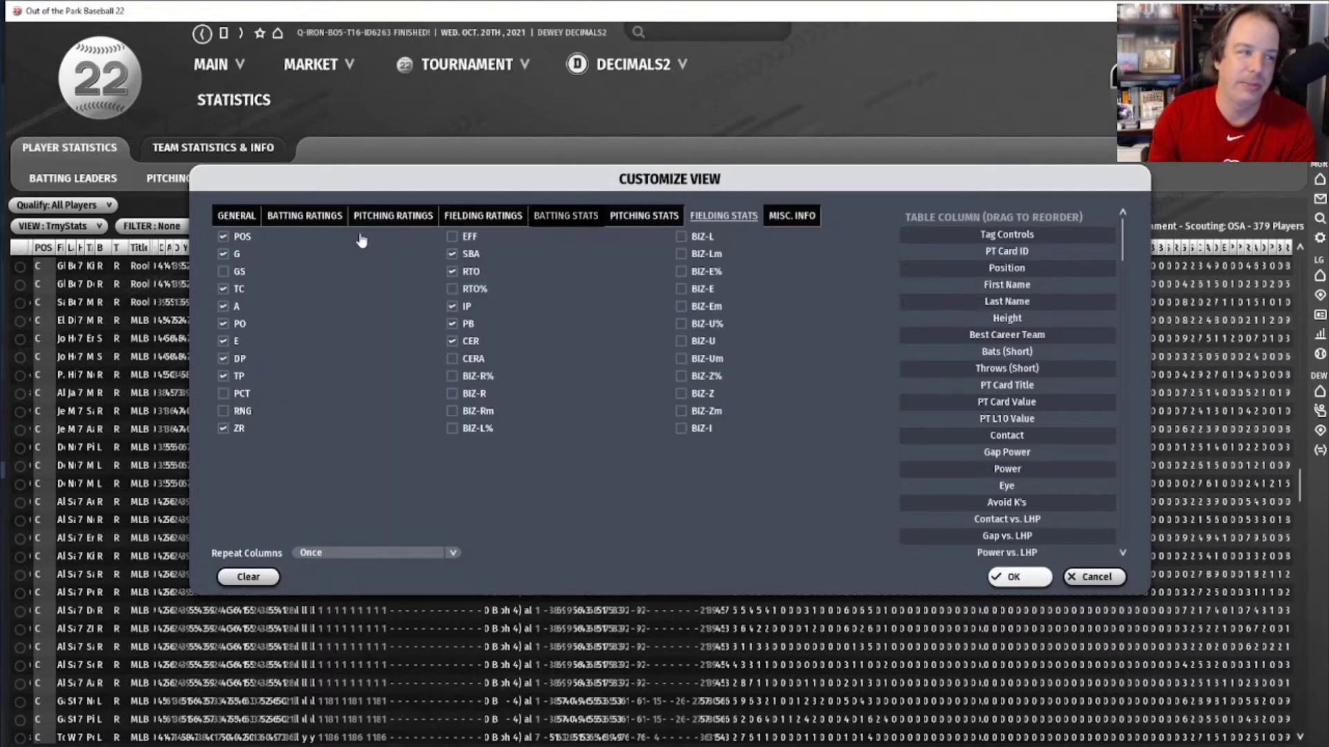
pyautogui.click(304, 215)
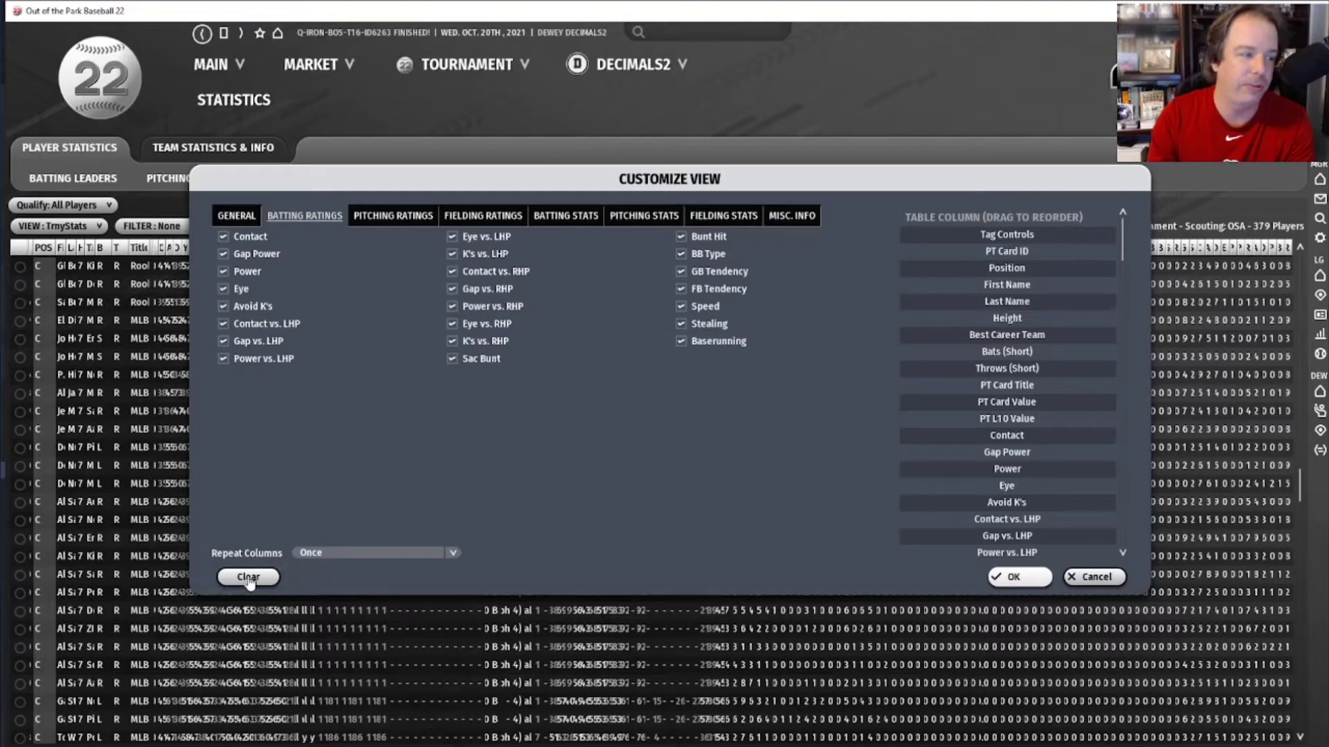
pyautogui.click(399, 221)
pyautogui.click(239, 220)
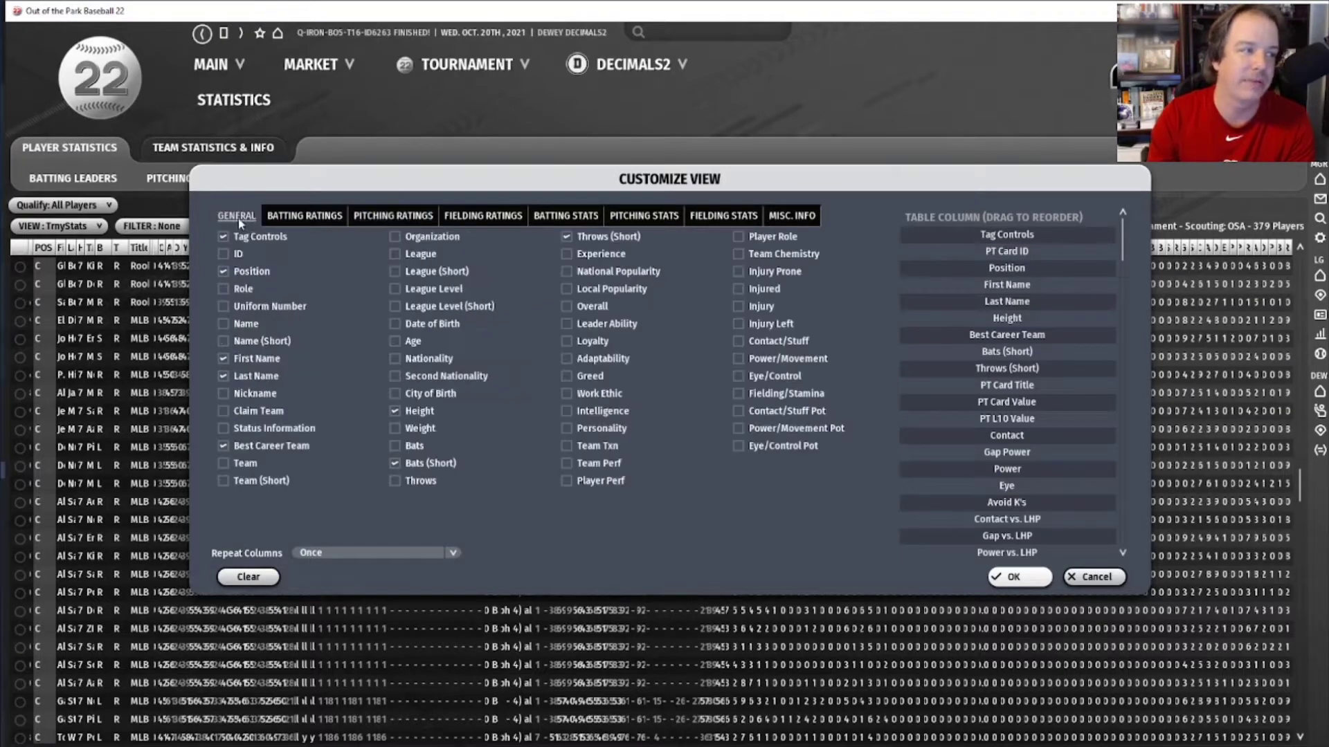
# Step: Switch to the Word tutorial document and read through the full Stats and Order (Data) list
pyautogui.hotkey('alt', 'Tab')
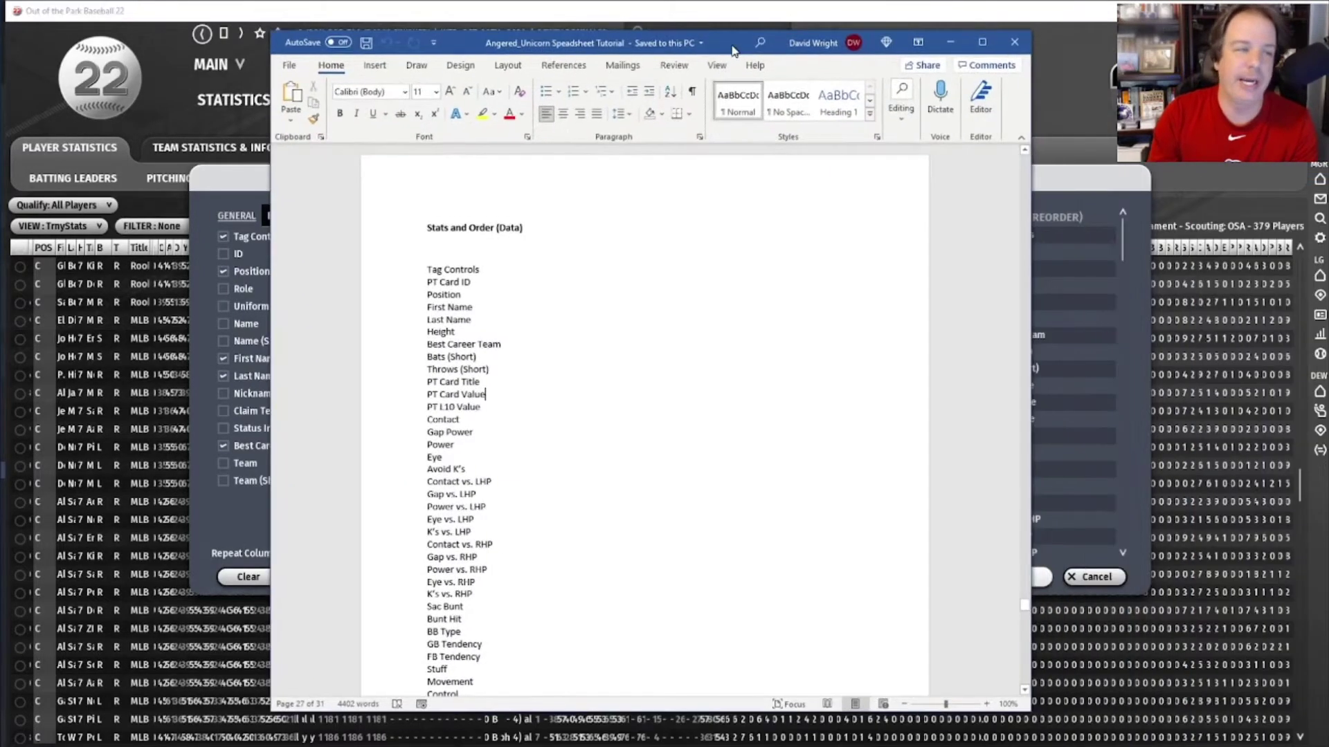
pyautogui.scroll(-2, 527, 512)
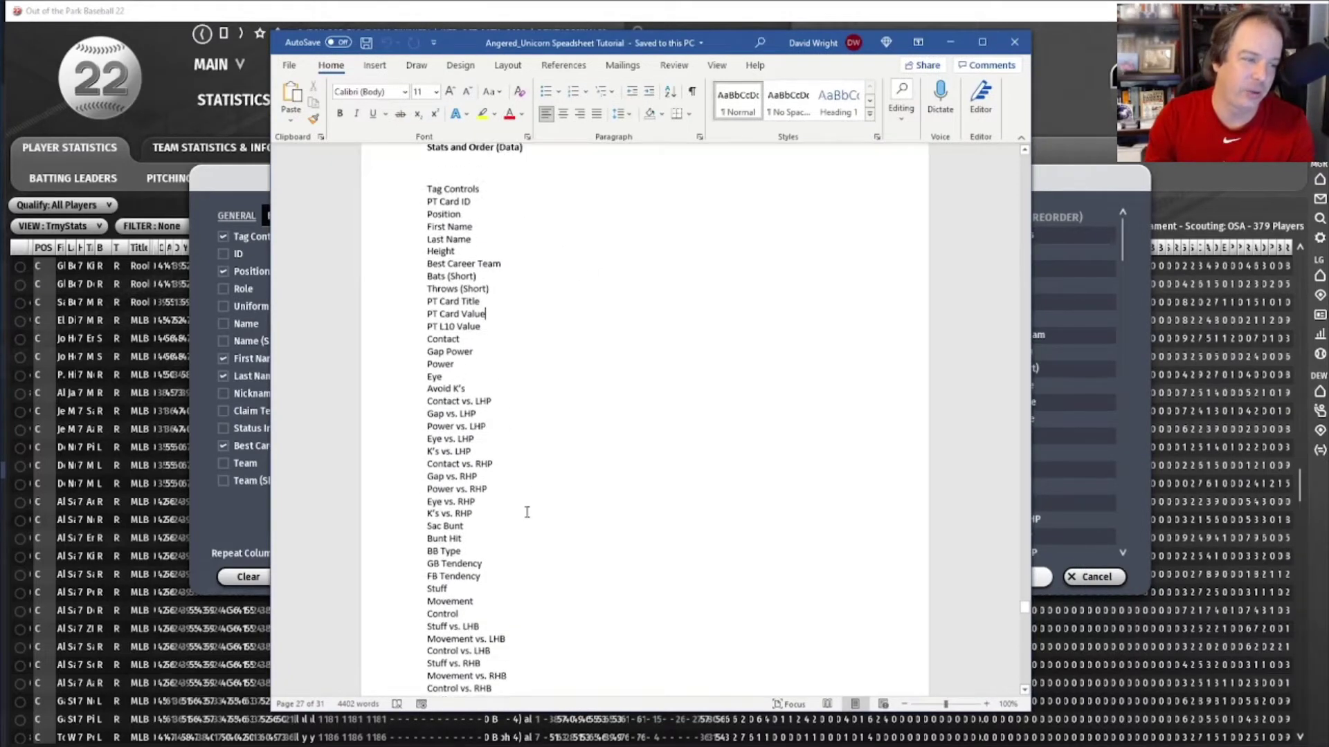
pyautogui.scroll(-20, 527, 512)
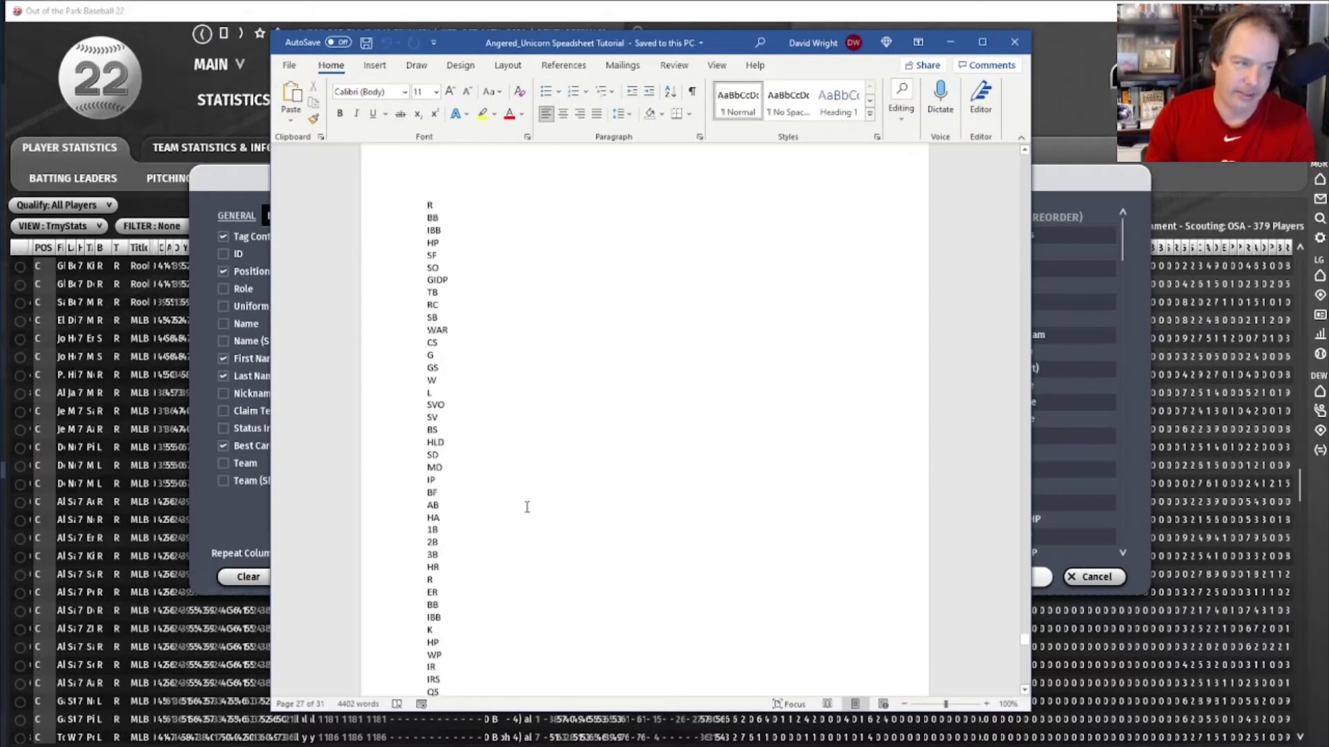
pyautogui.scroll(-20, 527, 507)
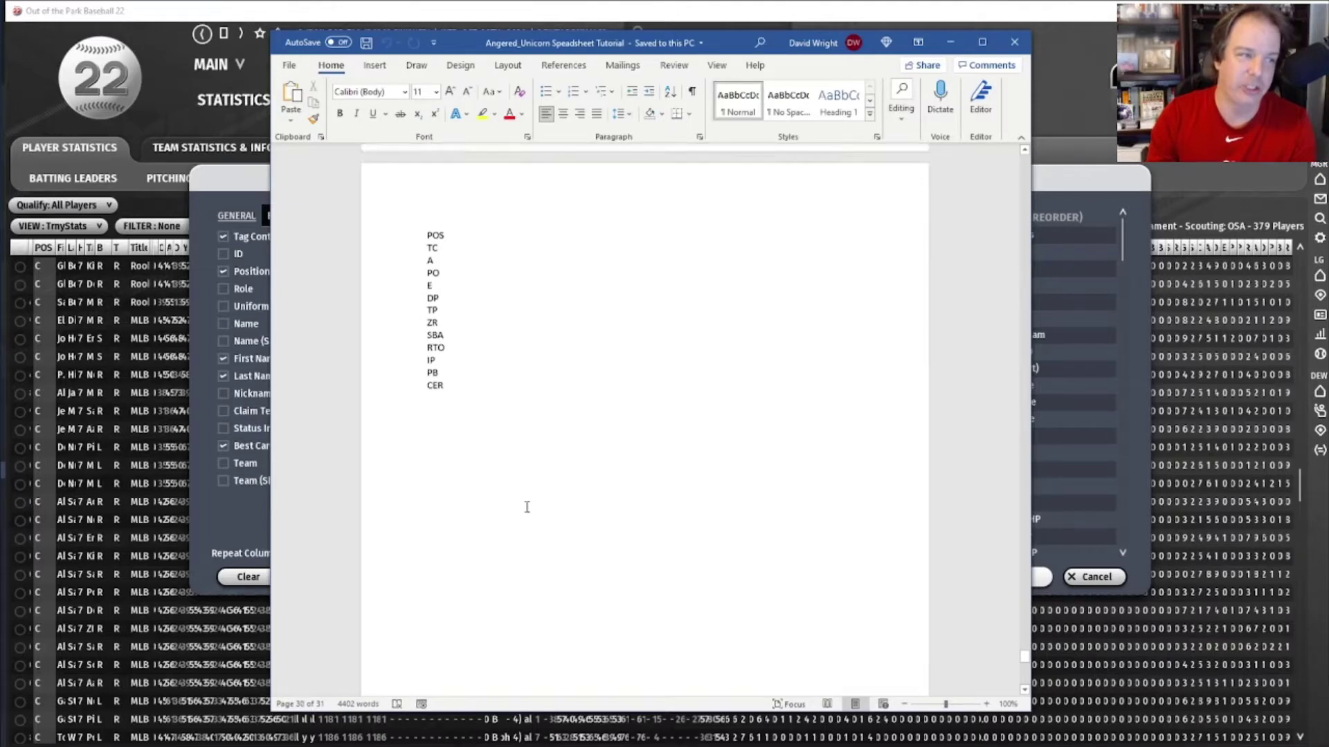
pyautogui.scroll(20, 527, 507)
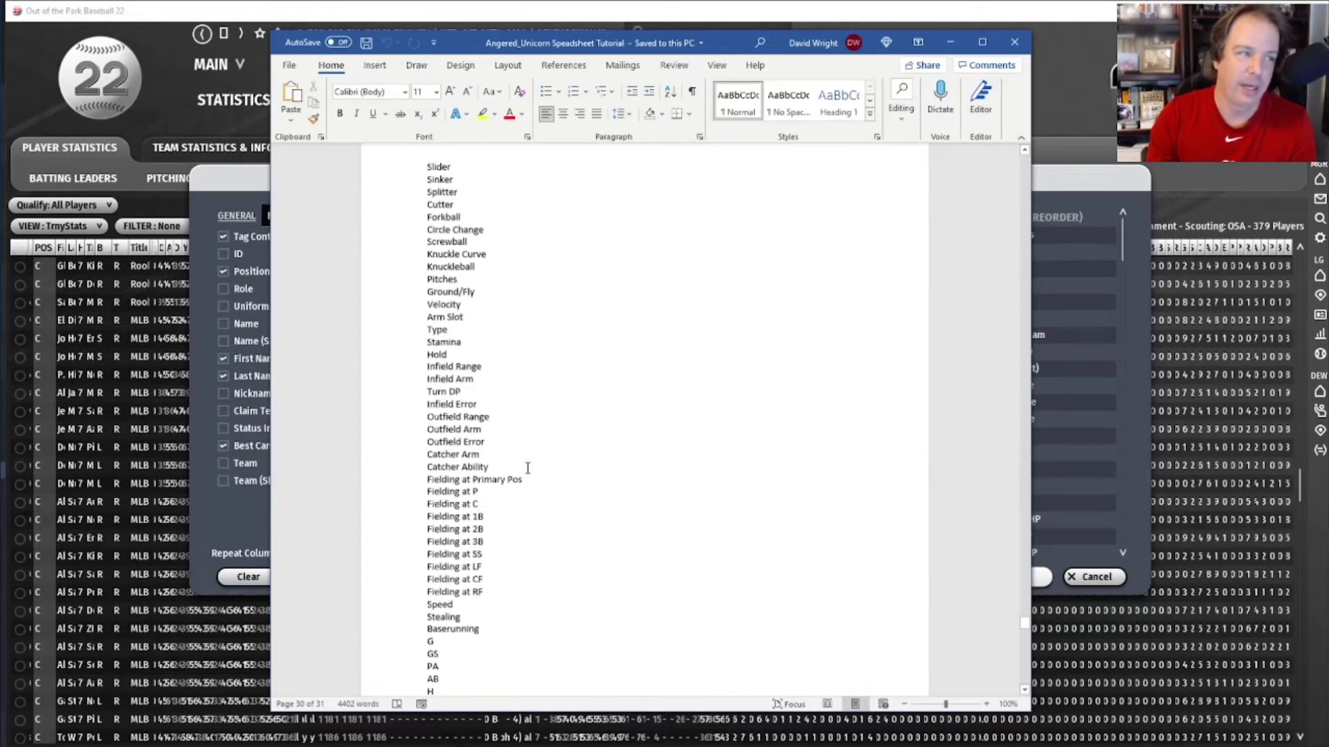
pyautogui.scroll(20, 527, 468)
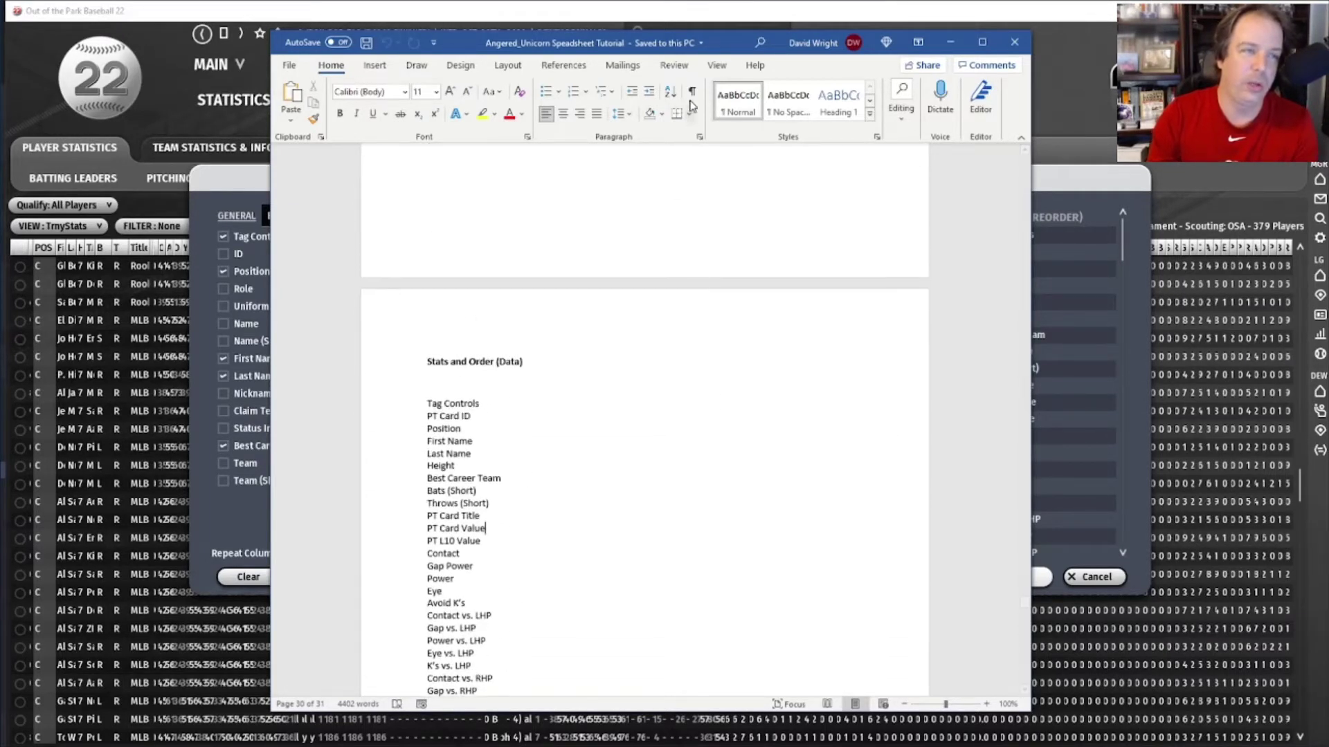
# Step: Return to Out of the Park Baseball, examine the full table column order of the view, and close the customization without saving changes
pyautogui.hotkey('alt', 'Tab')
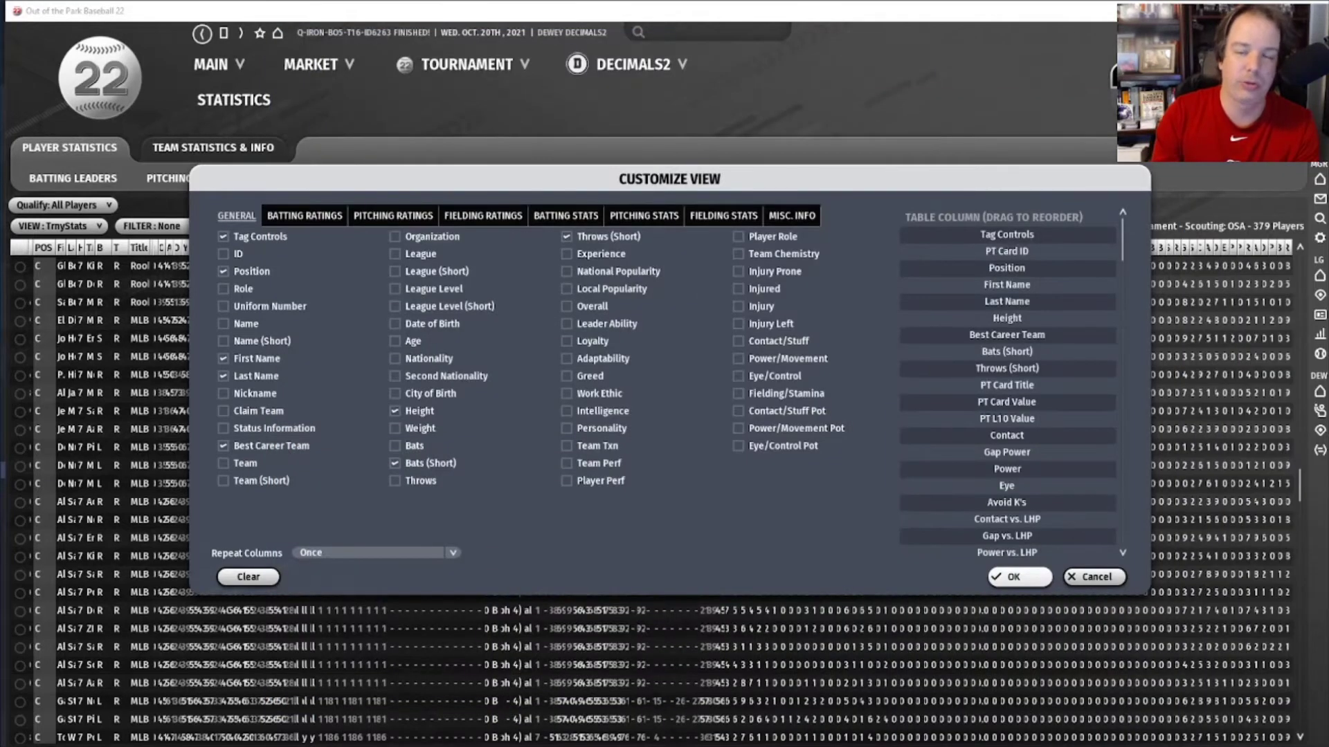
pyautogui.scroll(-6, 1050, 300)
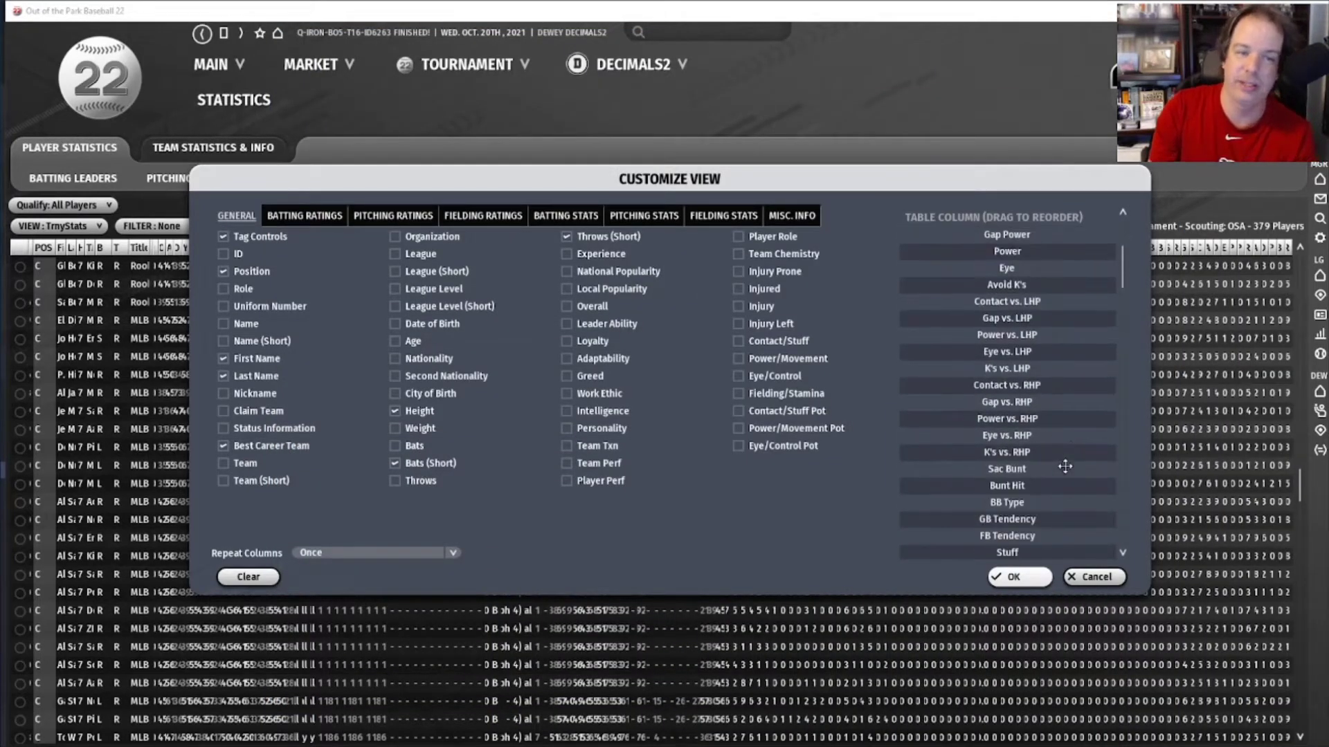
pyautogui.moveTo(1122, 267); pyautogui.dragTo(1123, 522)
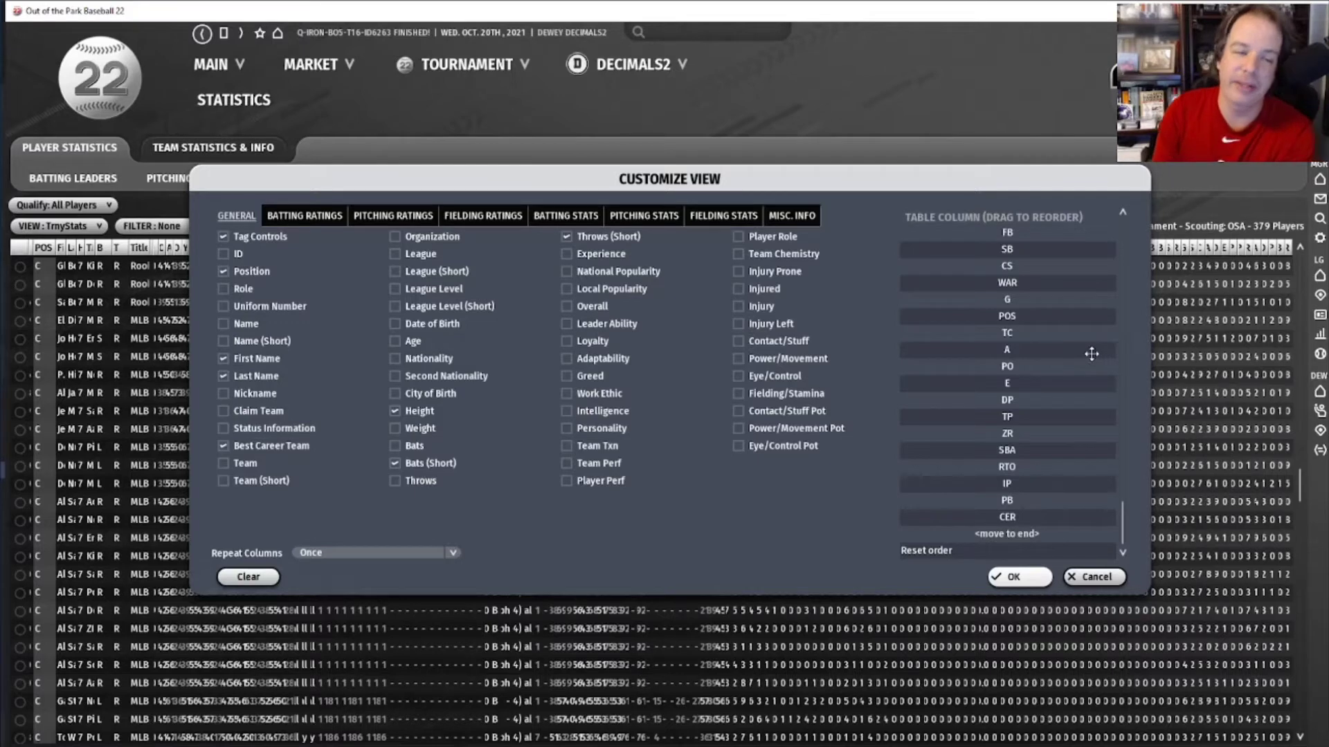
pyautogui.moveTo(1123, 520); pyautogui.dragTo(1122, 239)
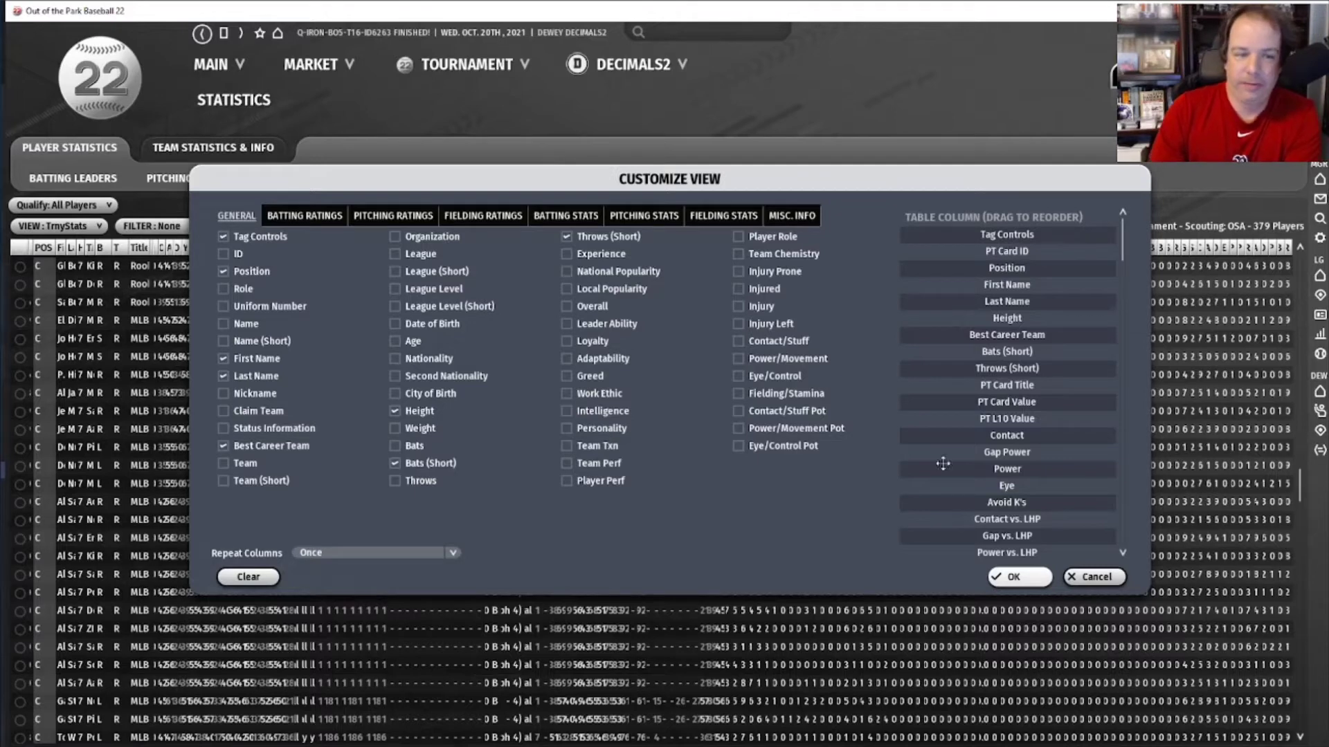
pyautogui.click(1093, 578)
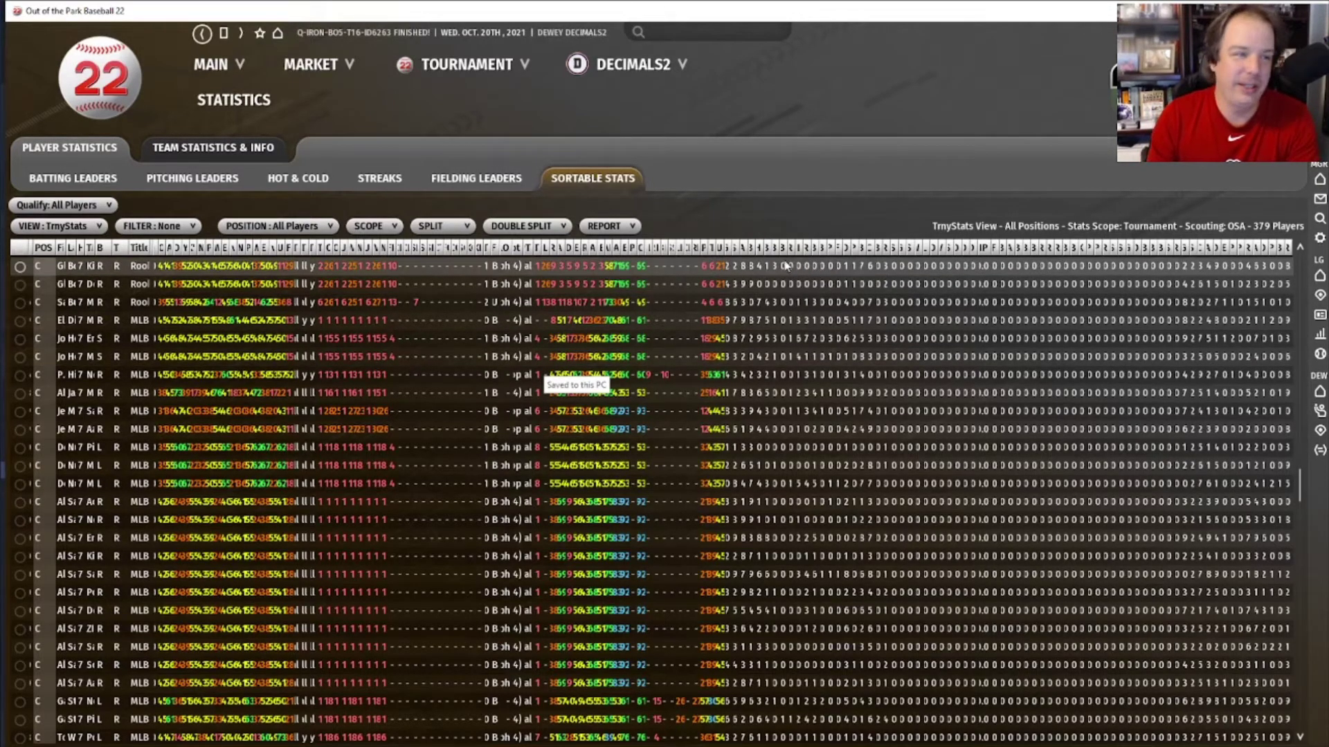
# Step: Write the sortable stats report to disk and postpone the Internet Explorer 11 setup for the report that opens
pyautogui.click(609, 226)
pyautogui.click(627, 256)
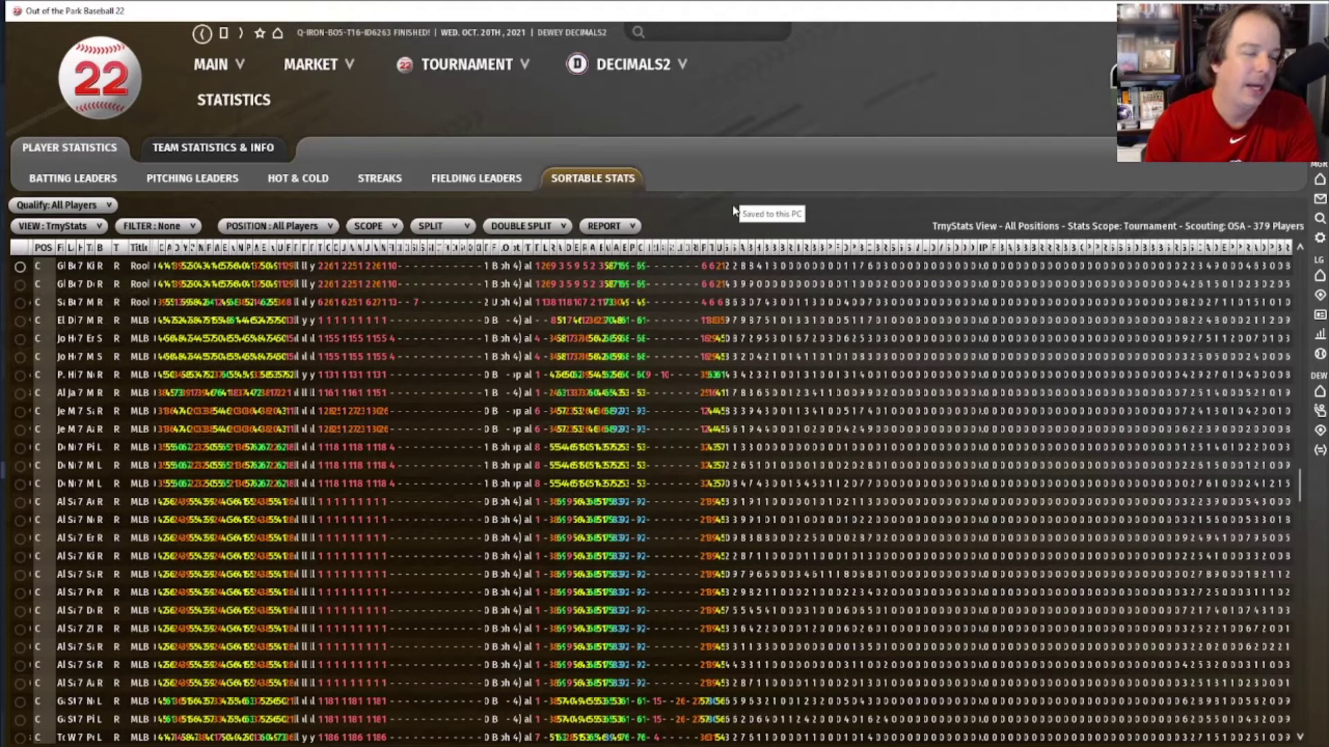
pyautogui.click(613, 228)
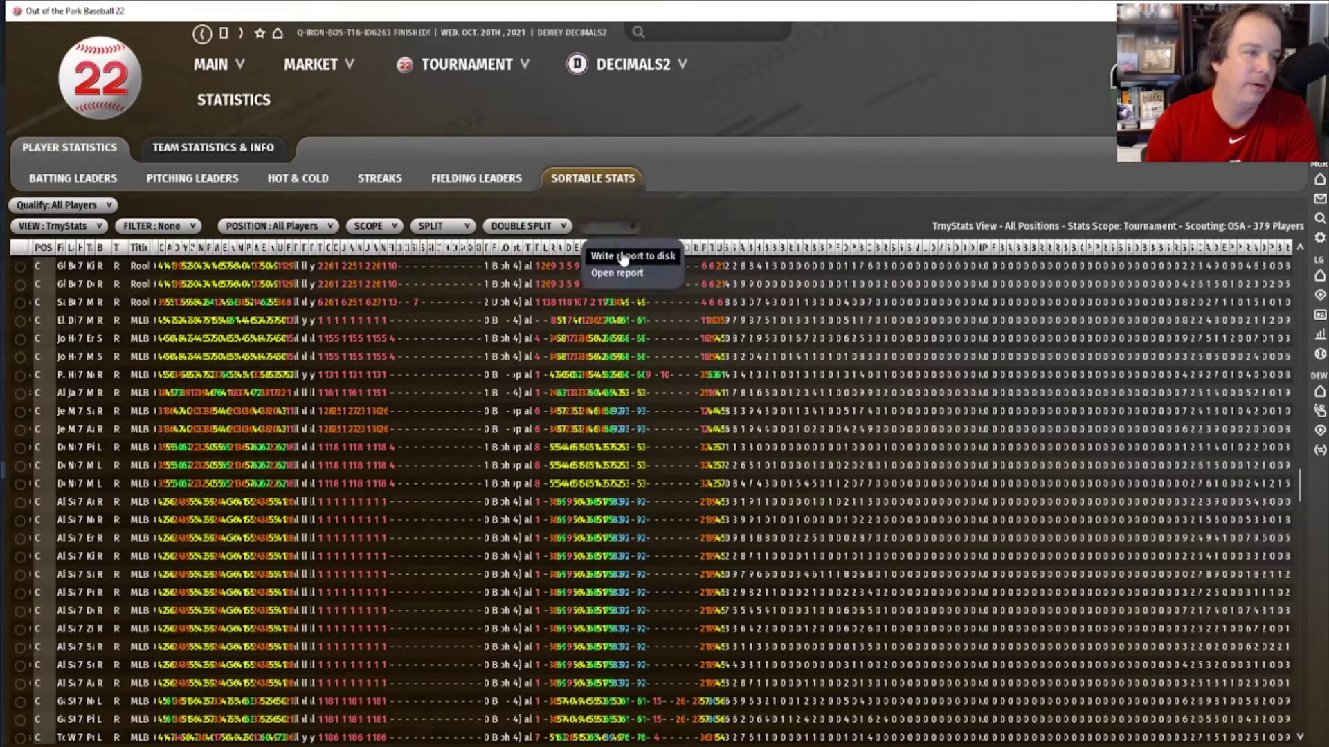
pyautogui.click(623, 259)
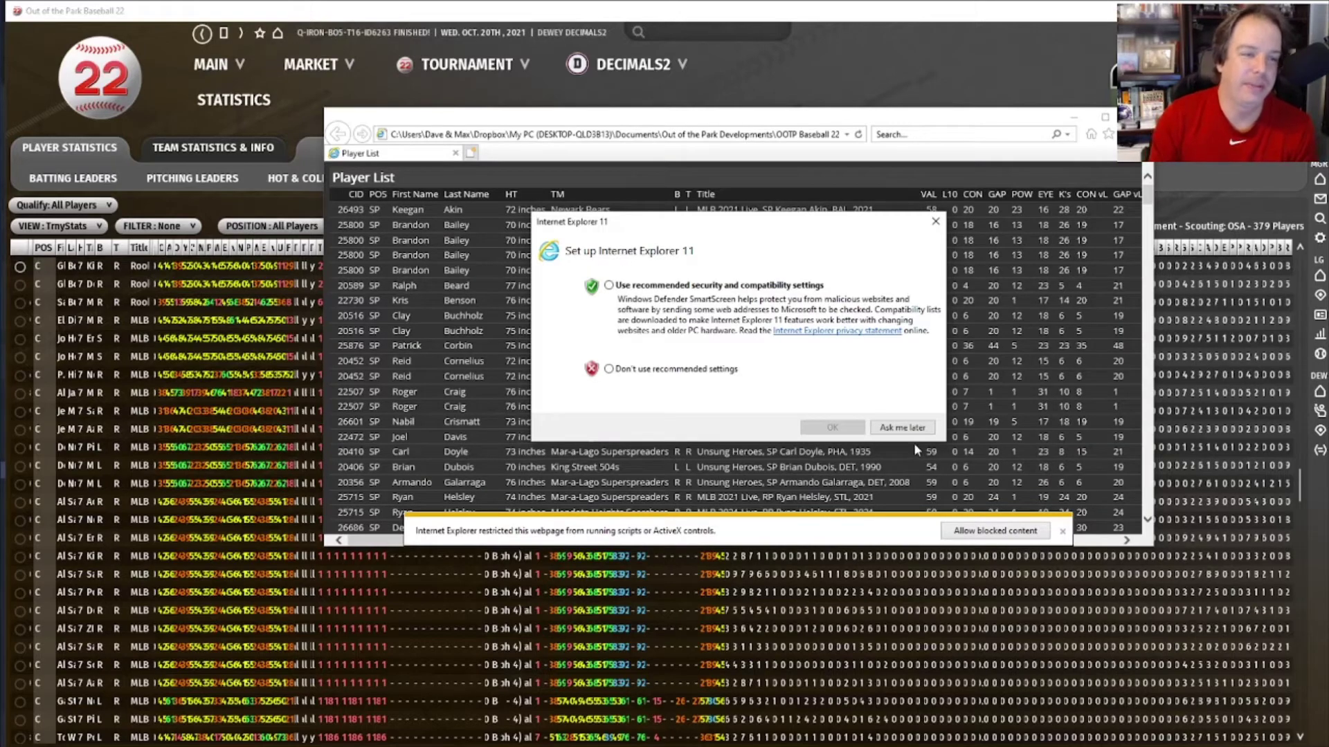
pyautogui.click(902, 427)
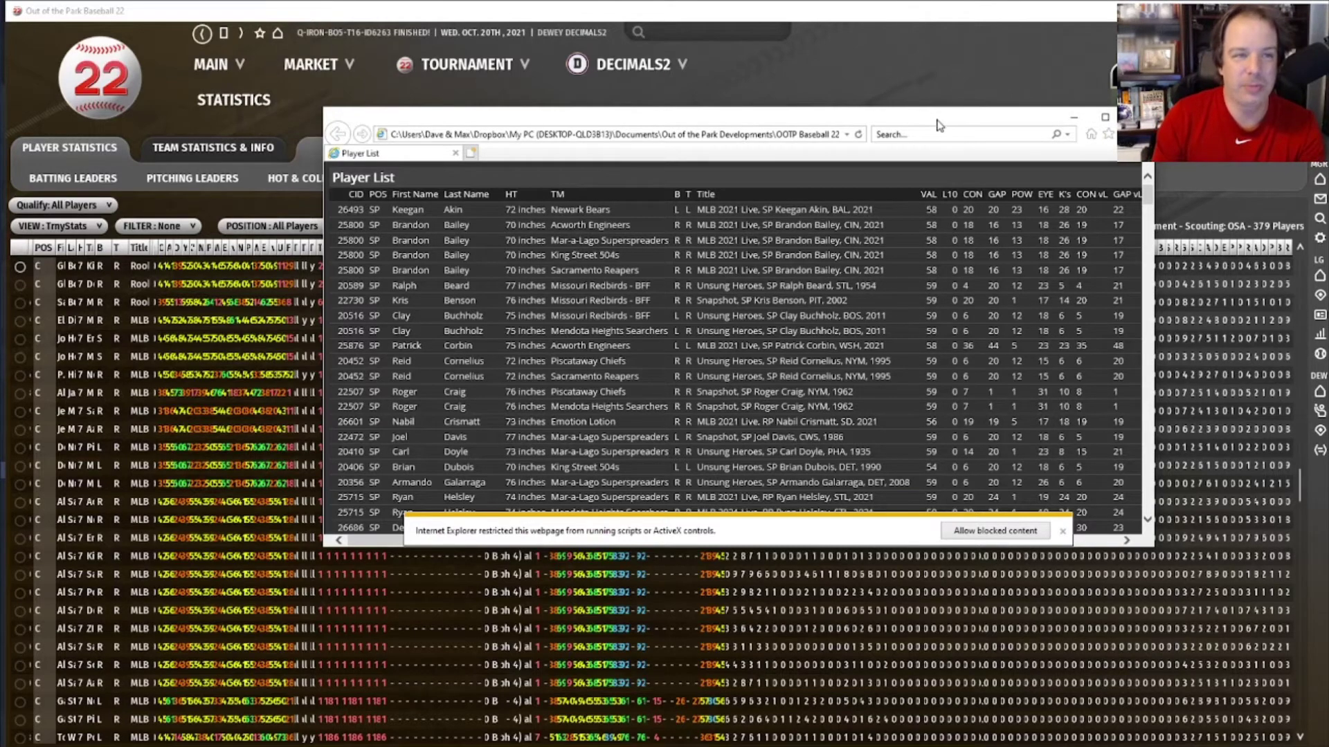
pyautogui.moveTo(937, 123); pyautogui.dragTo(804, 83)
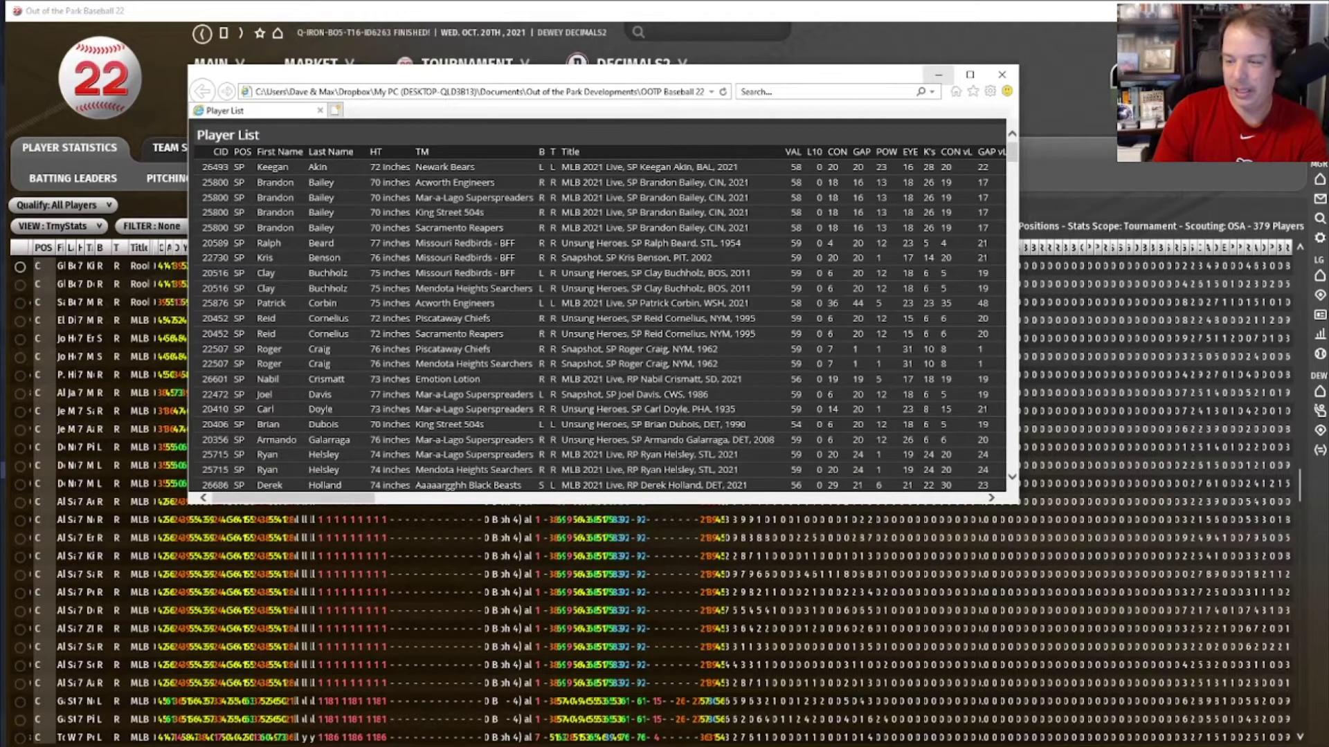
# Step: Bring up the 00. Blank workbook in Excel at full size, and select and copy the entire Player List report
pyautogui.hotkey('alt', 'Tab')
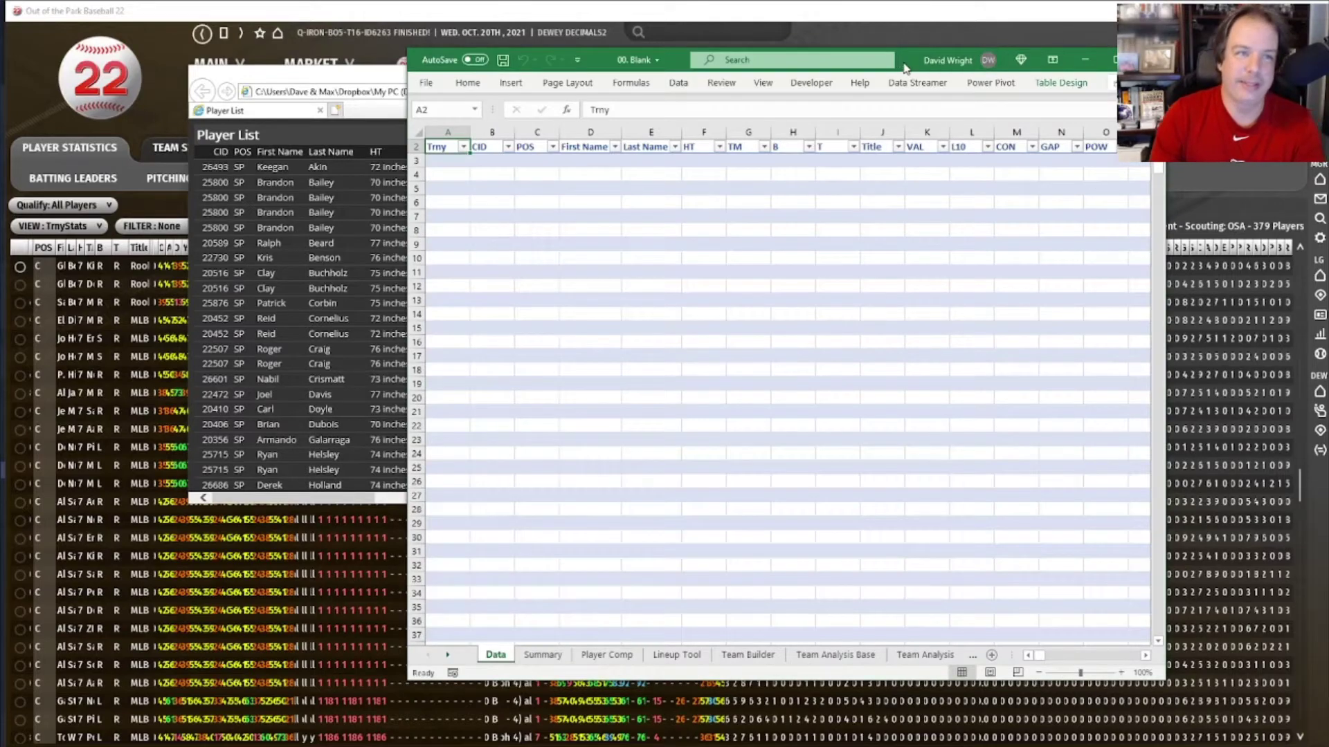
pyautogui.moveTo(899, 66); pyautogui.dragTo(886, 2)
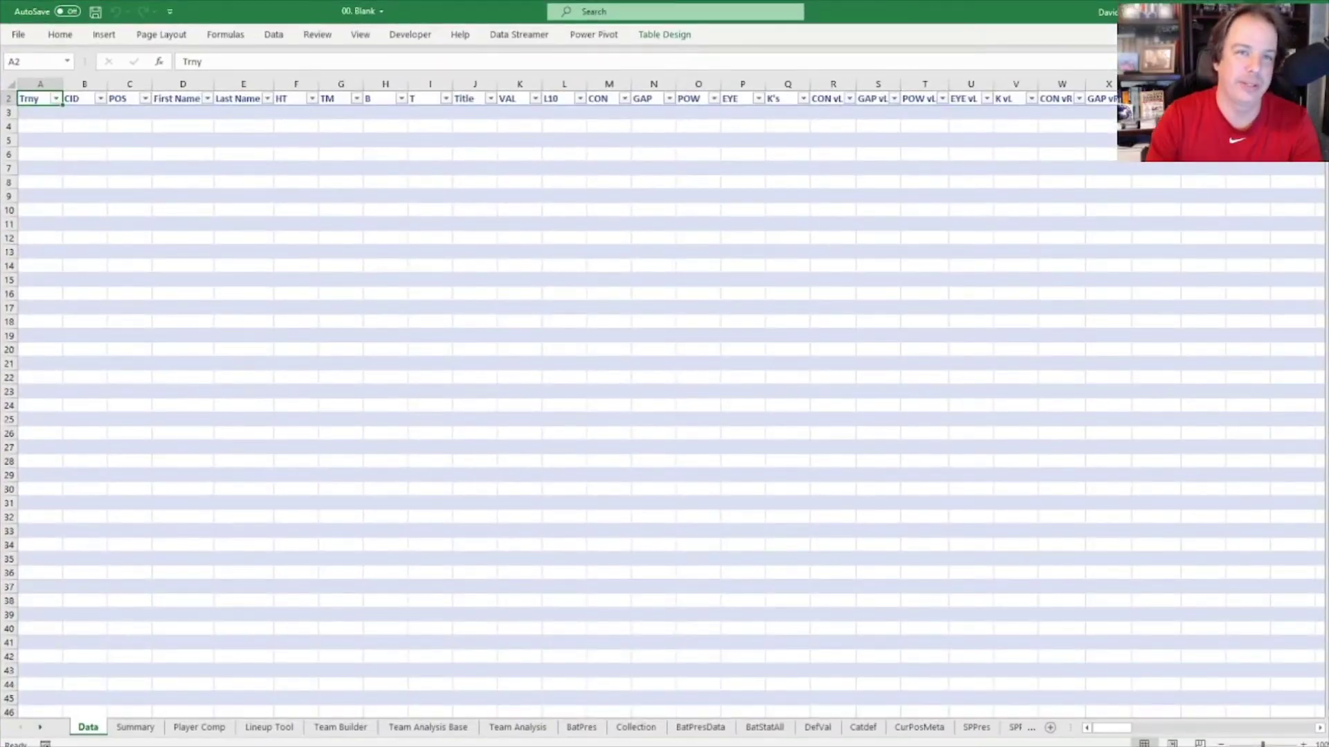
pyautogui.hotkey('alt', 'Tab')
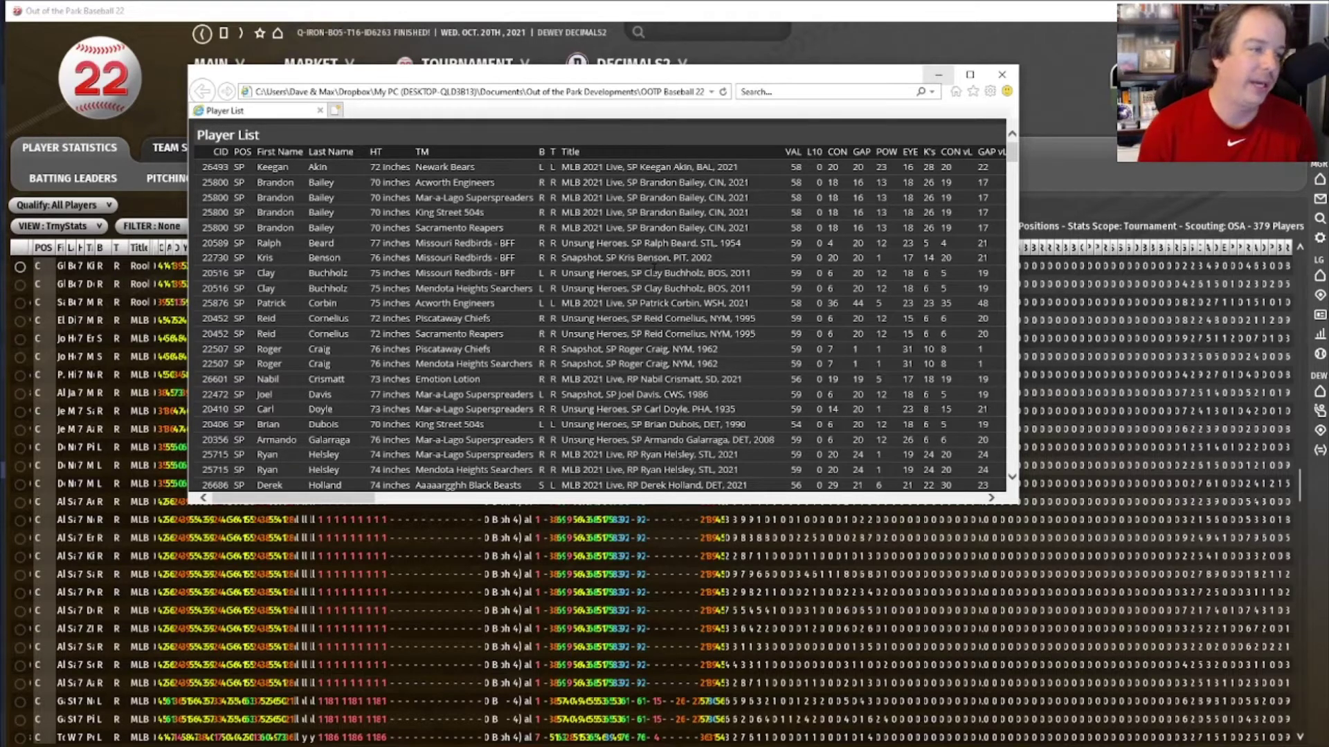
pyautogui.hotkey('ctrl', 'a')
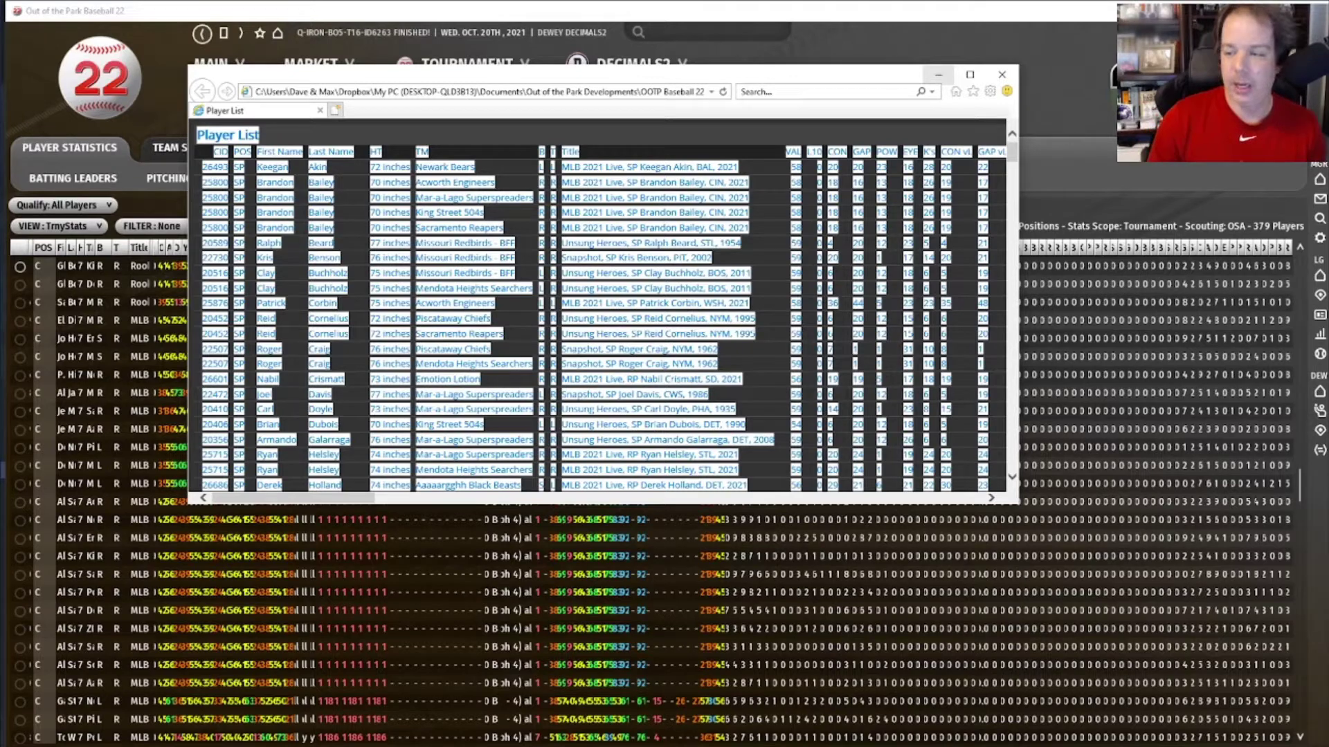
# Step: Switch to the 00. Blank workbook in Excel and select cell A3, directly below the Data sheet's header row
pyautogui.hotkey('alt', 'Tab')
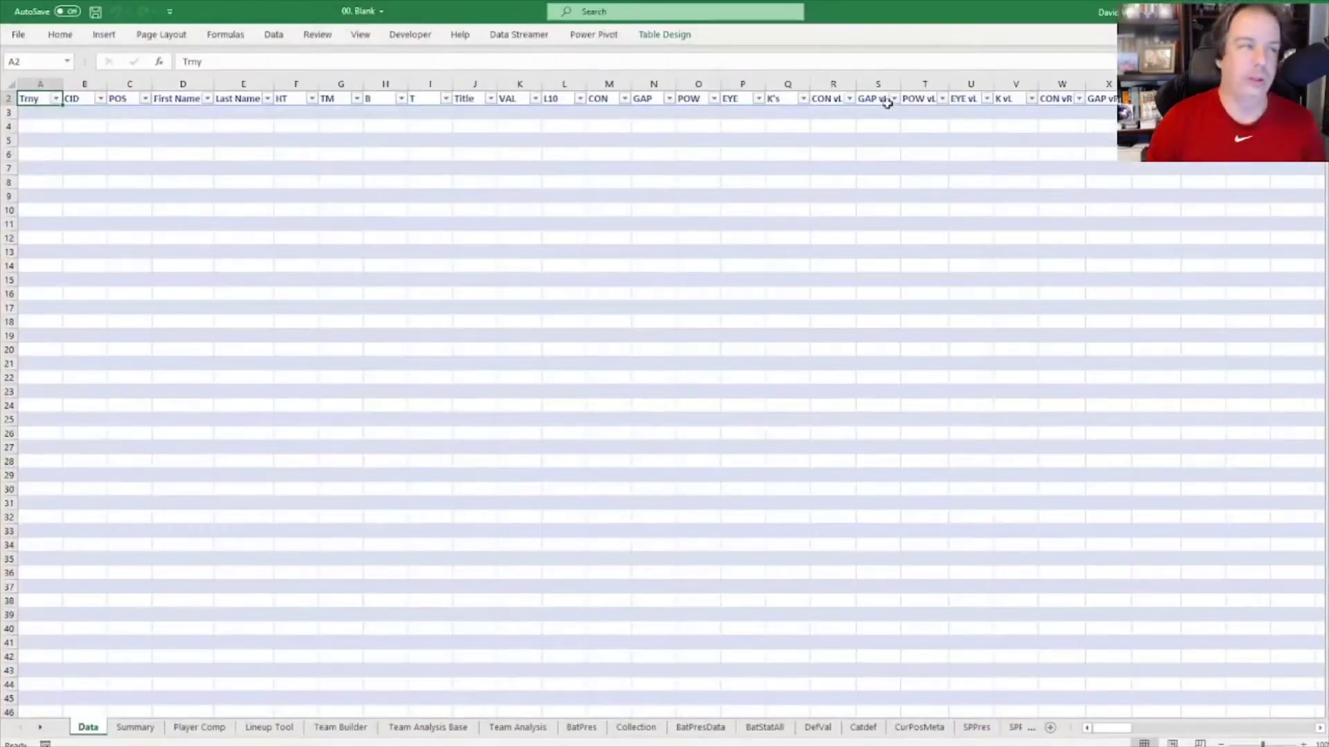
pyautogui.click(37, 110)
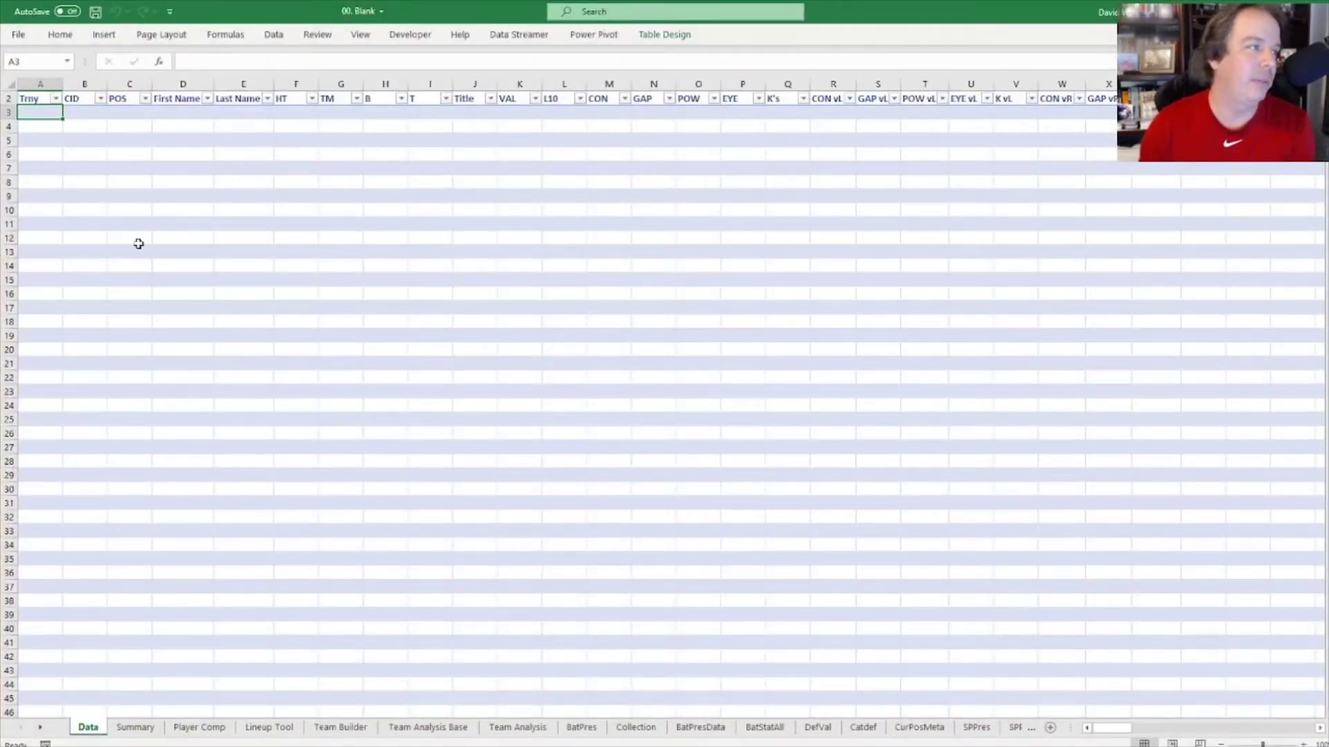
pyautogui.scroll(1, 144, 240)
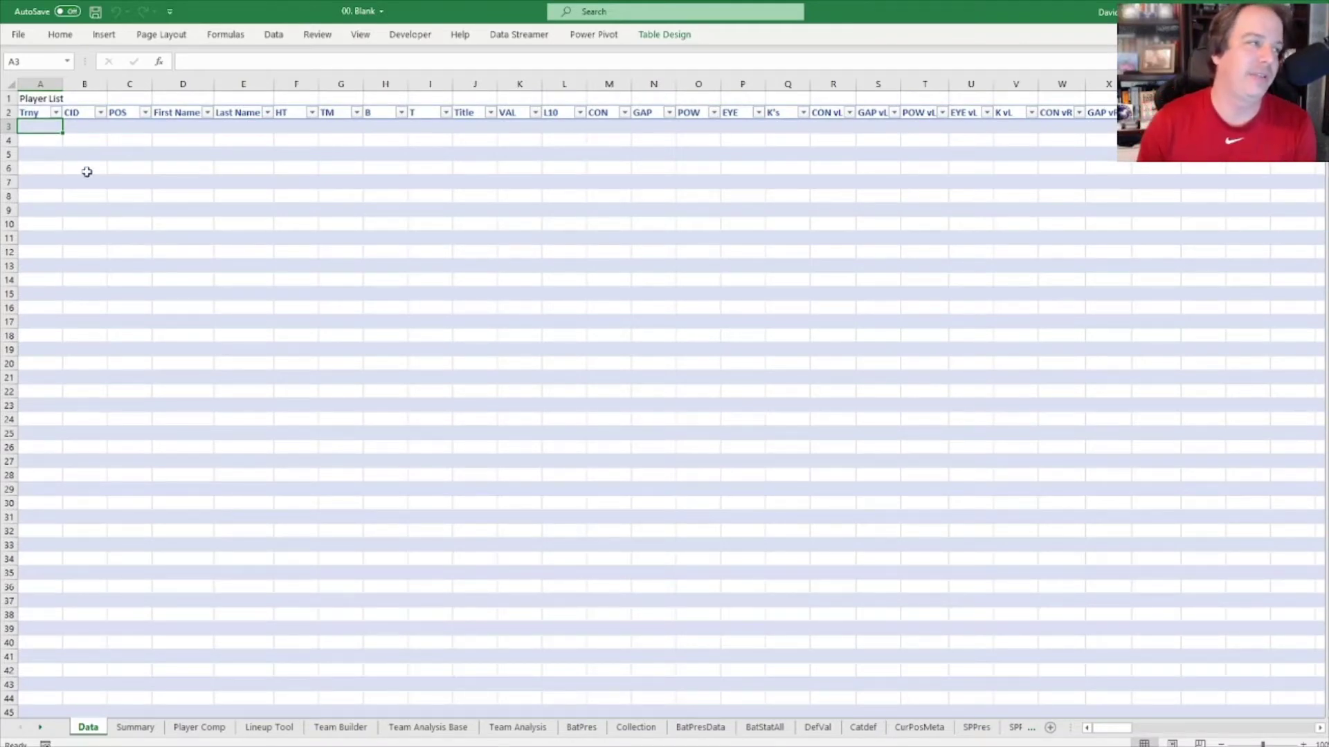
# Step: Try pasting the copied report at cell A3 with its source formatting, and undo the paste
pyautogui.rightClick(43, 127)
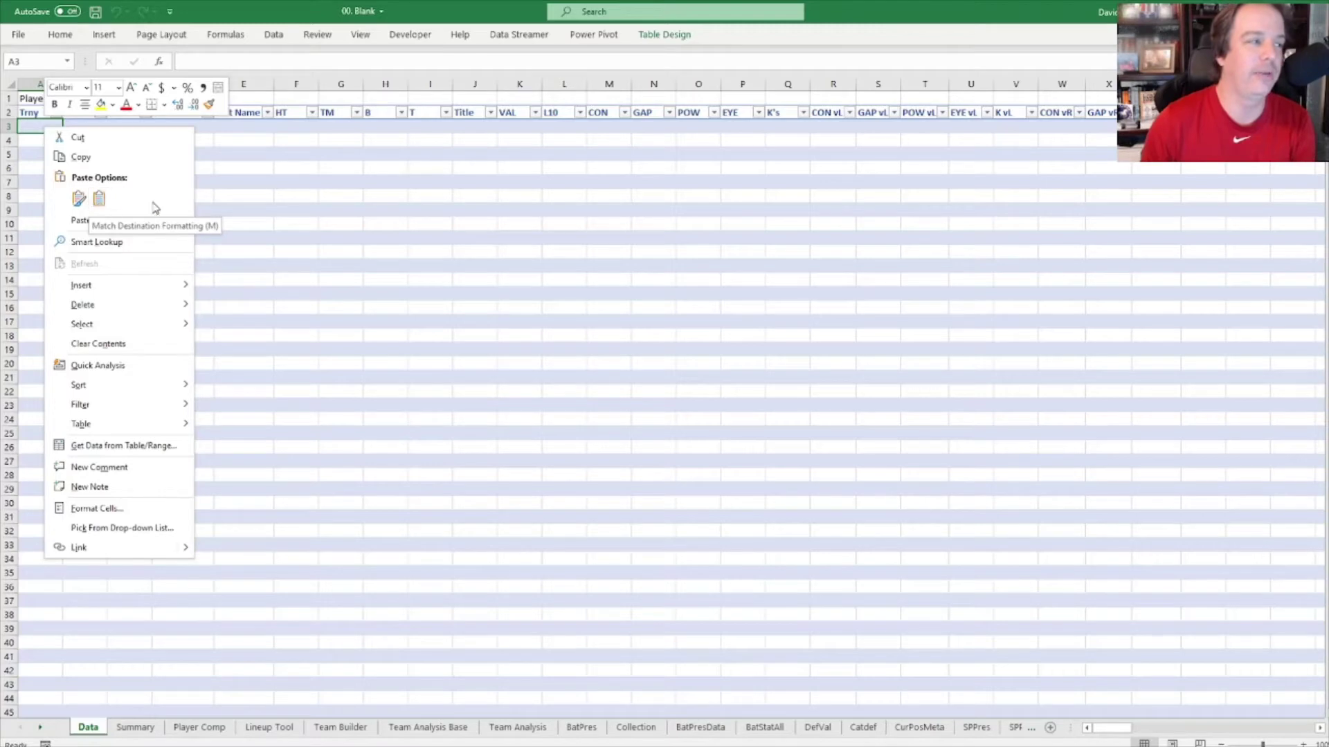
pyautogui.click(261, 202)
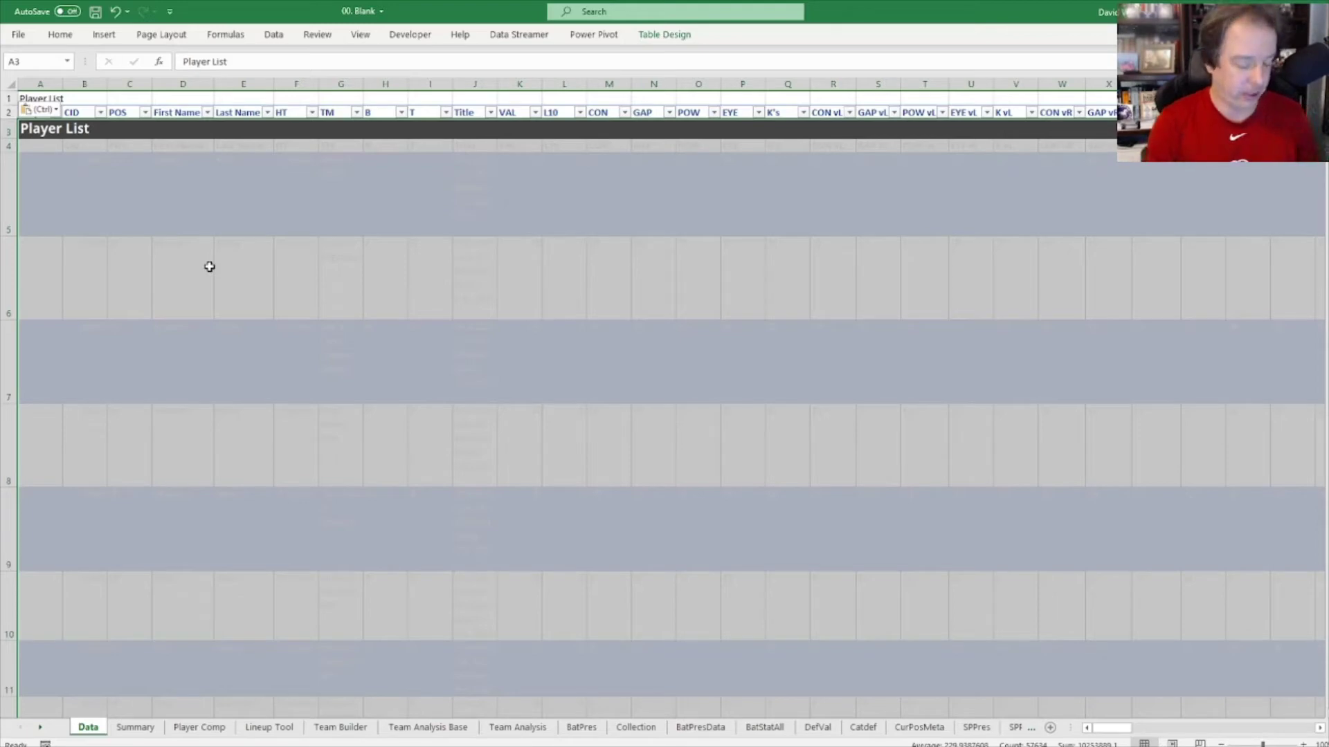
pyautogui.hotkey('ctrl', 'z')
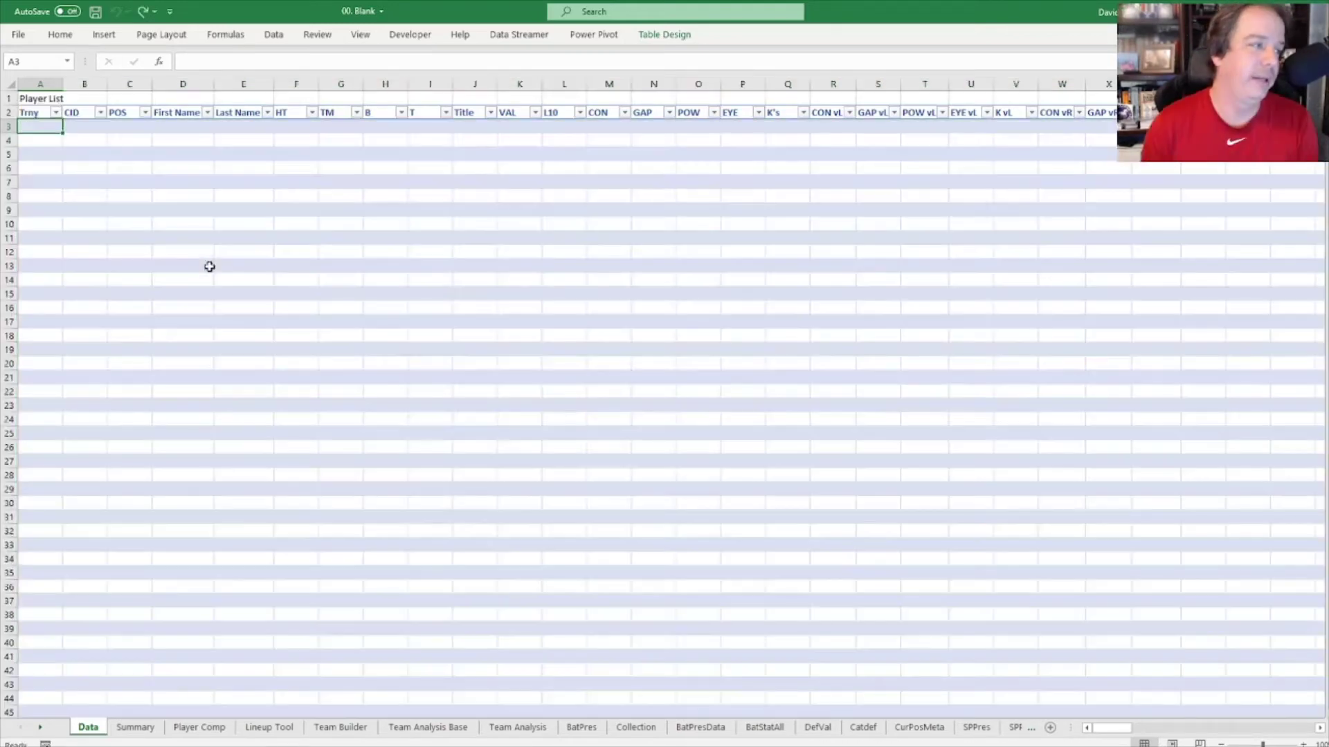
# Step: Paste the copied report at cell A3 of the Data sheet, matching the destination formatting
pyautogui.rightClick(49, 128)
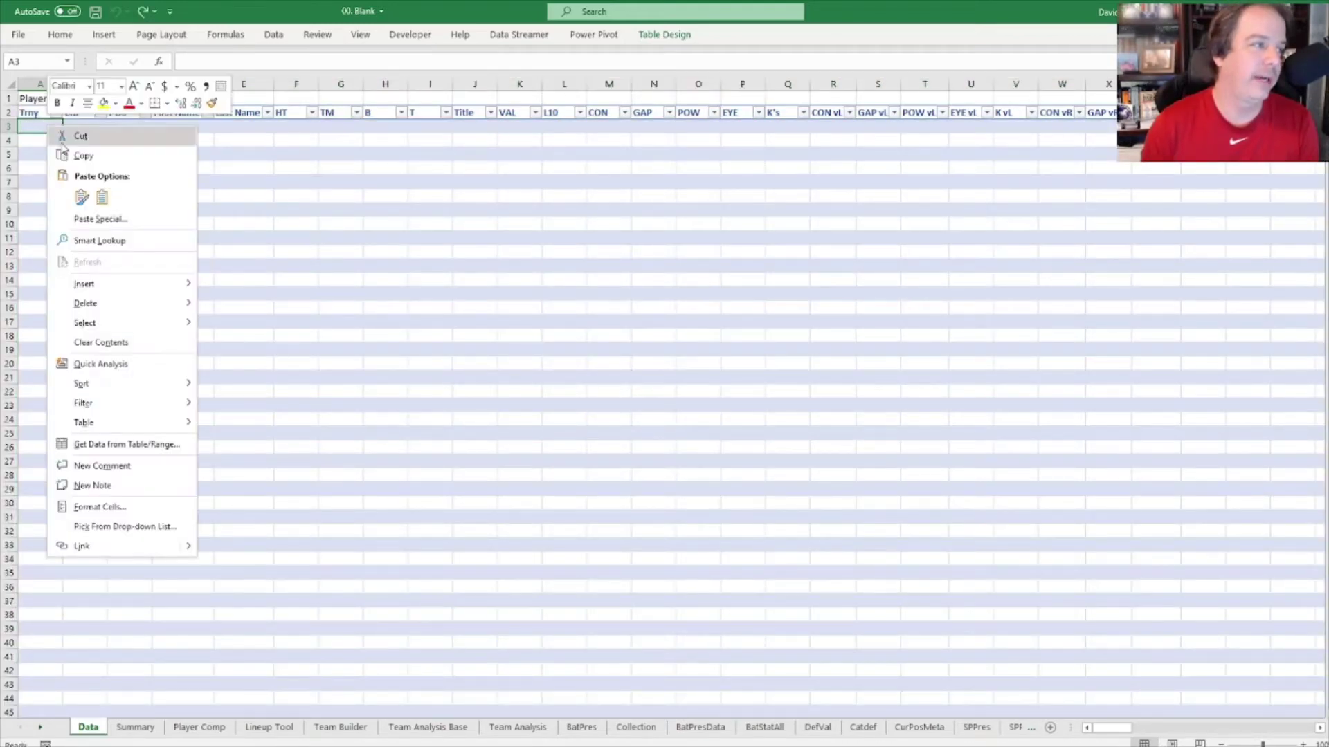
pyautogui.click(103, 198)
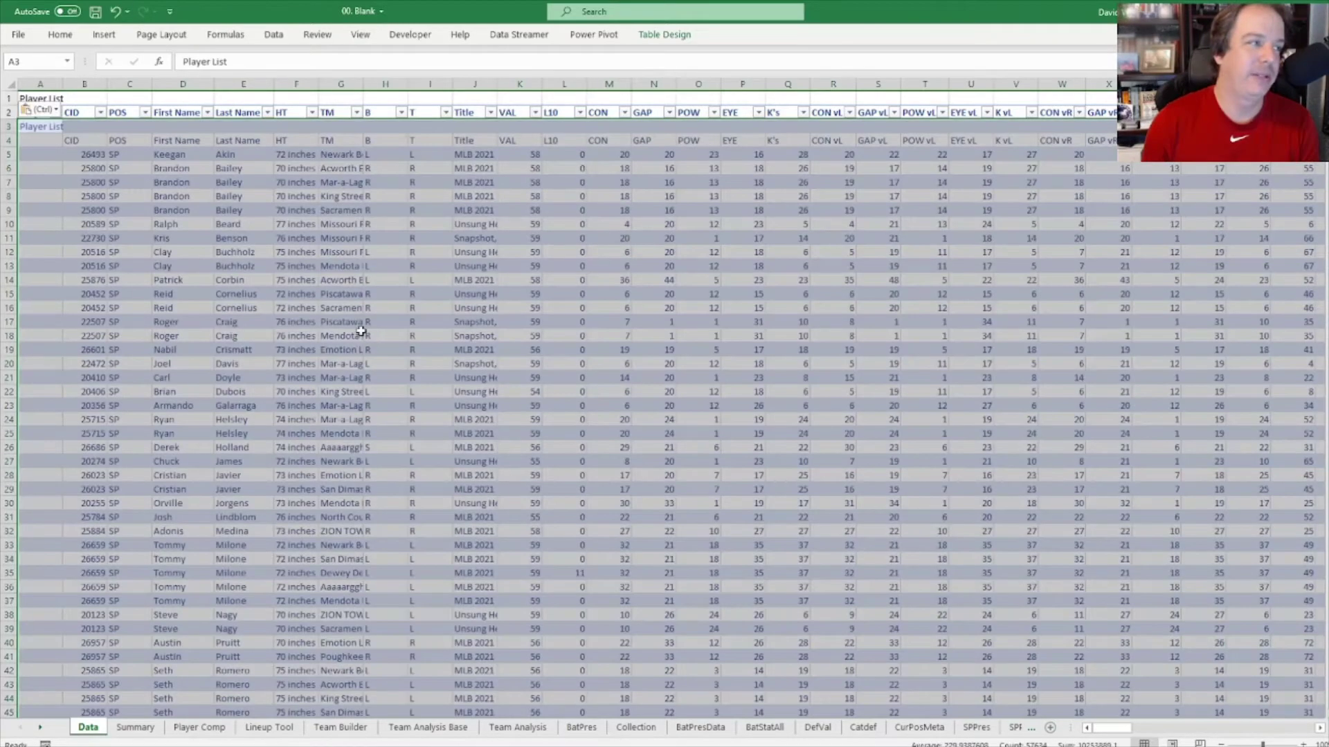
pyautogui.click(56, 154)
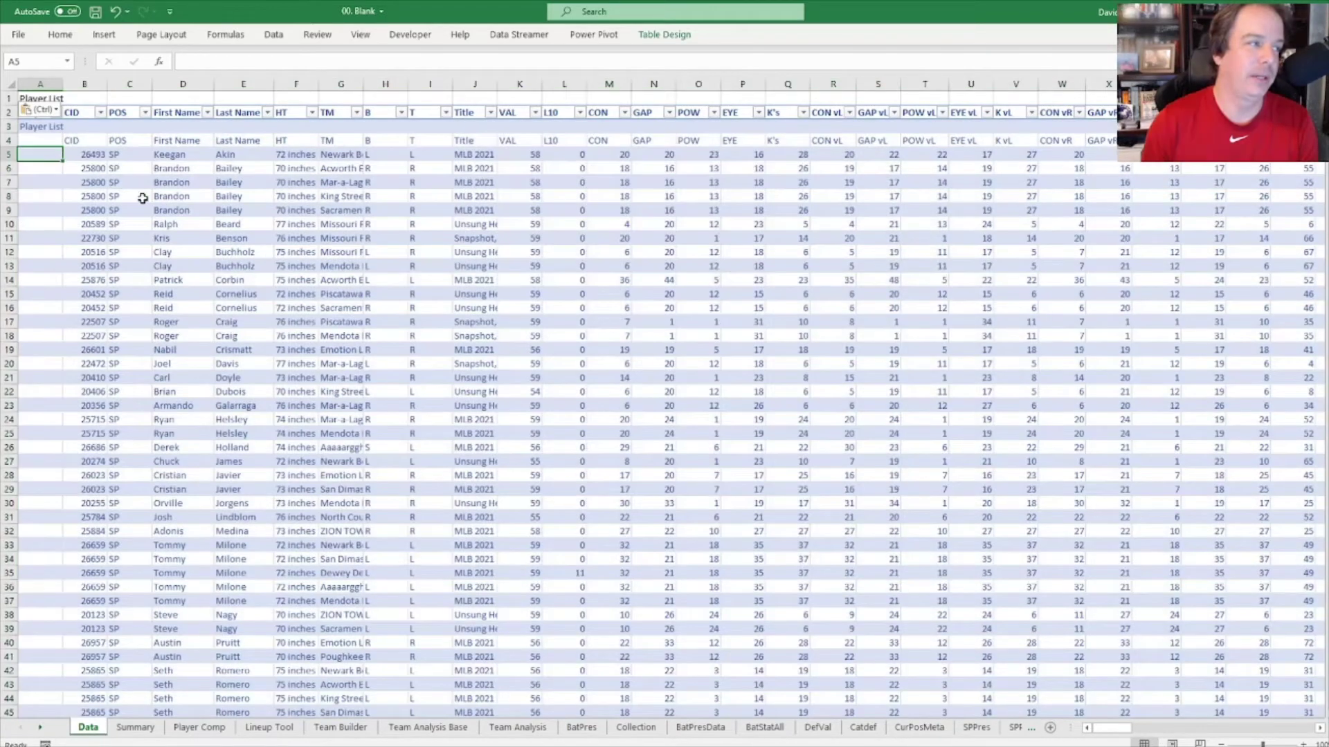
# Step: Delete rows 3 and 4, which hold the pasted Player List title and the duplicate column headers
pyautogui.rightClick(11, 128)
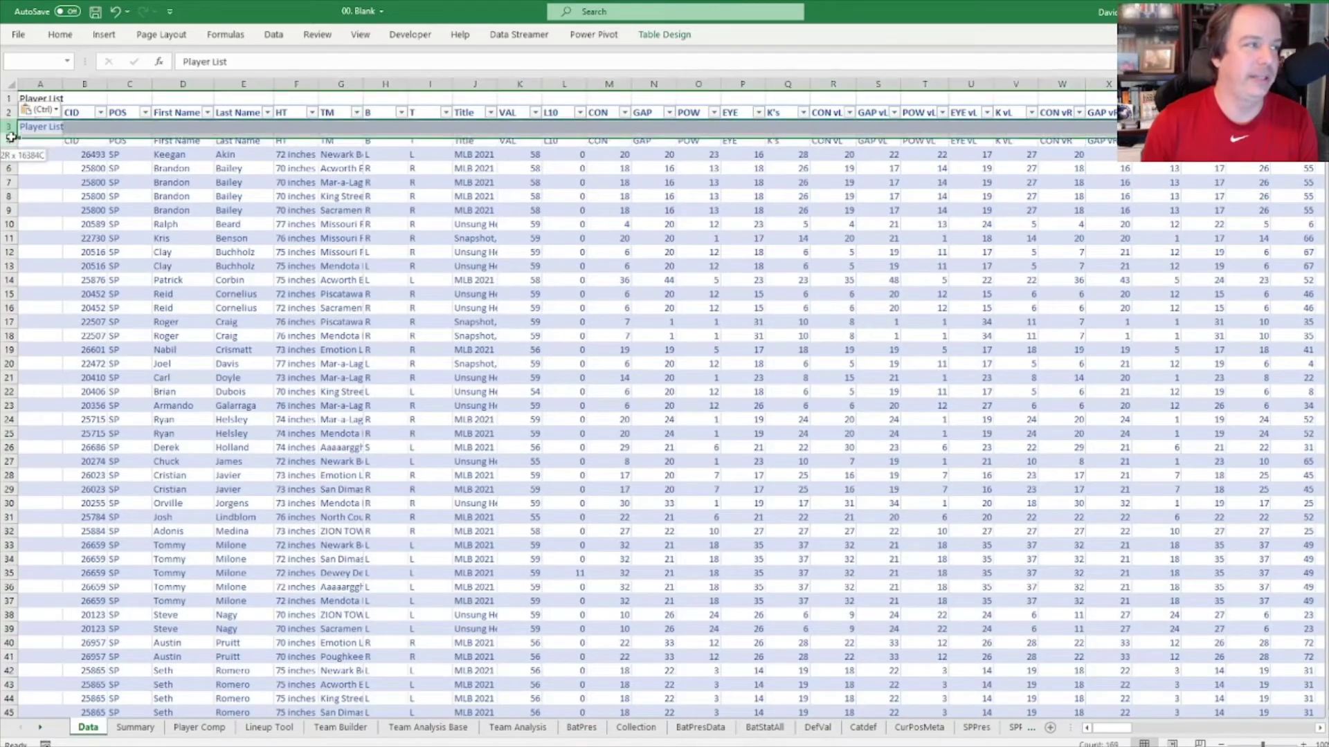
pyautogui.click(65, 261)
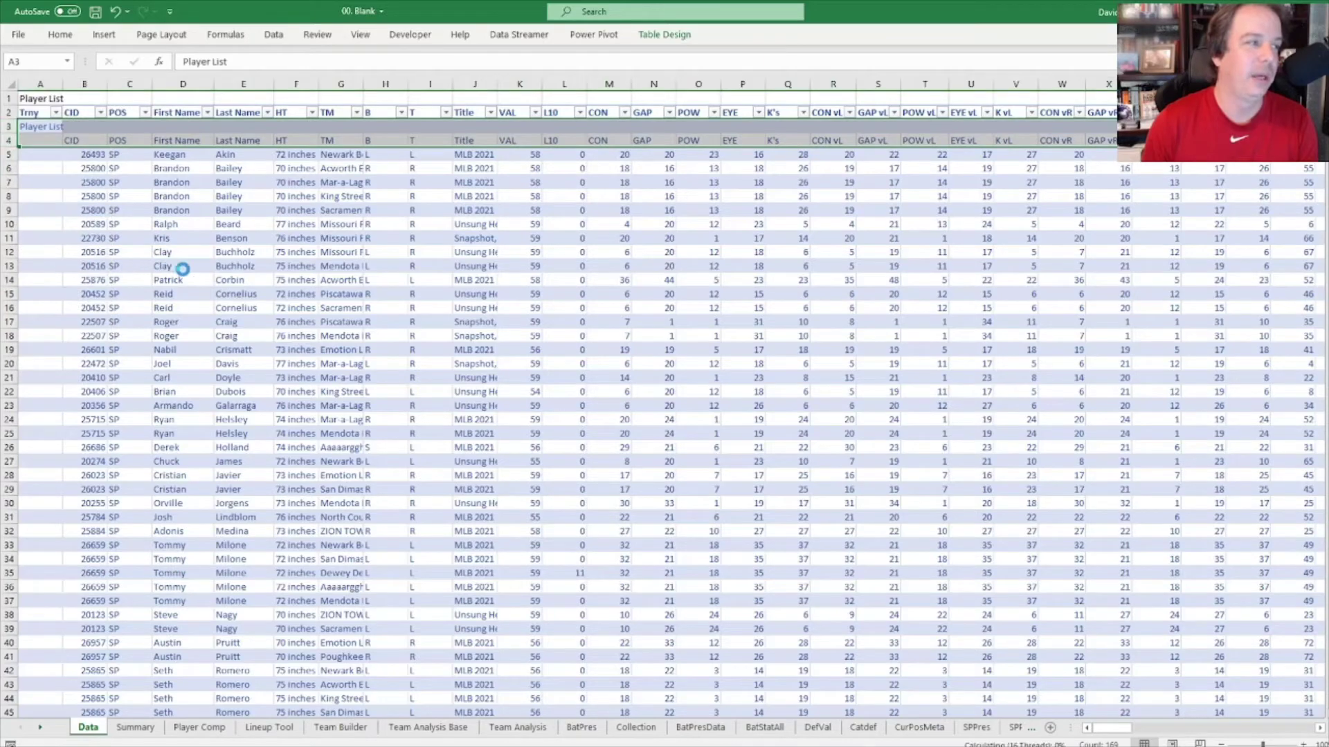
pyautogui.hotkey('ctrl', '-')
# Step: Go to the end of the pasted data, select the date and build footer in A382, and return to the header row
pyautogui.click(101, 156)
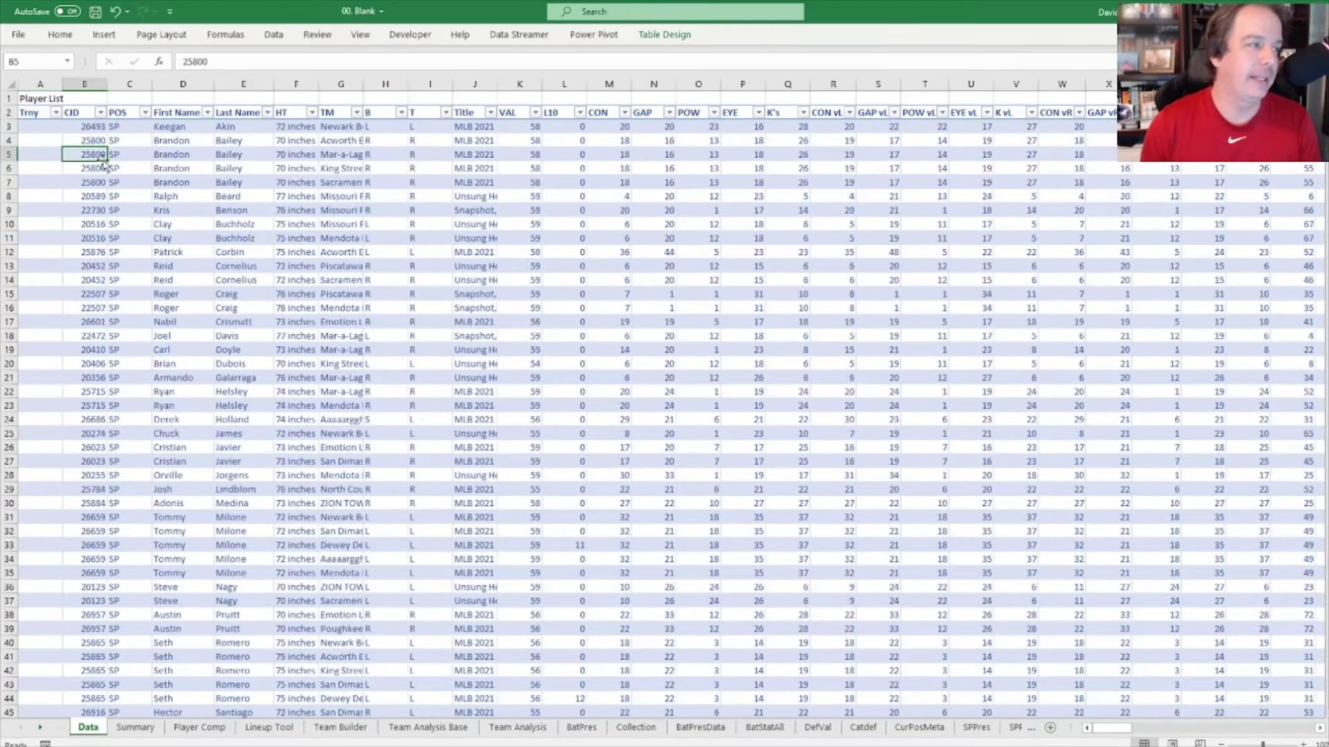
pyautogui.hotkey('ctrl', 'Down')
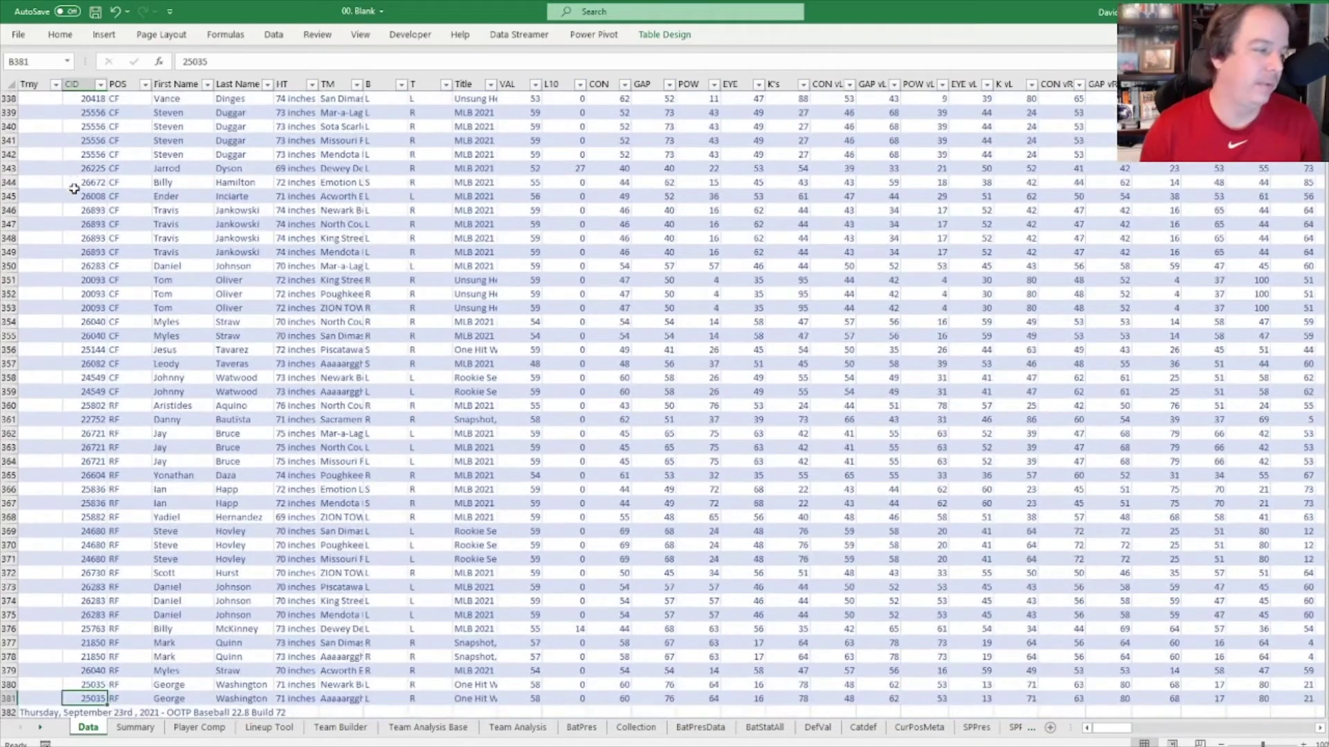
pyautogui.click(49, 547)
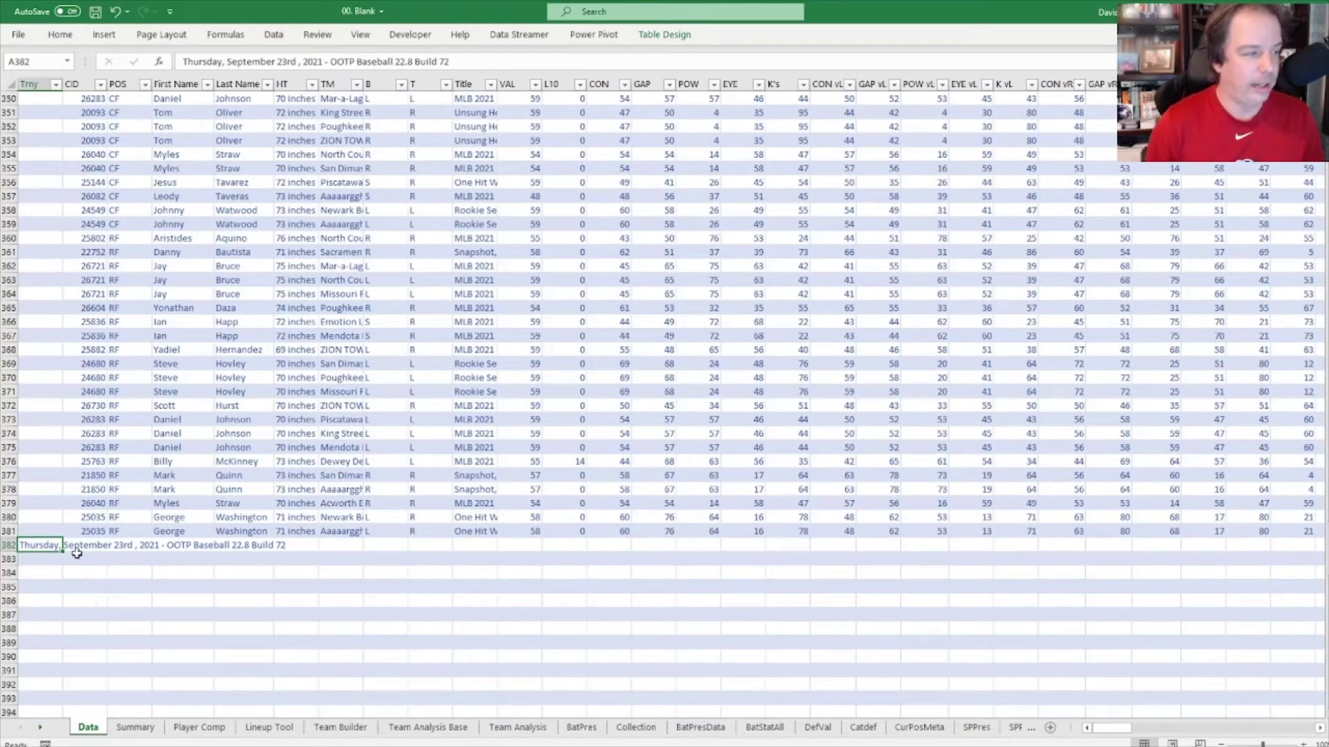
pyautogui.scroll(5, 45, 539)
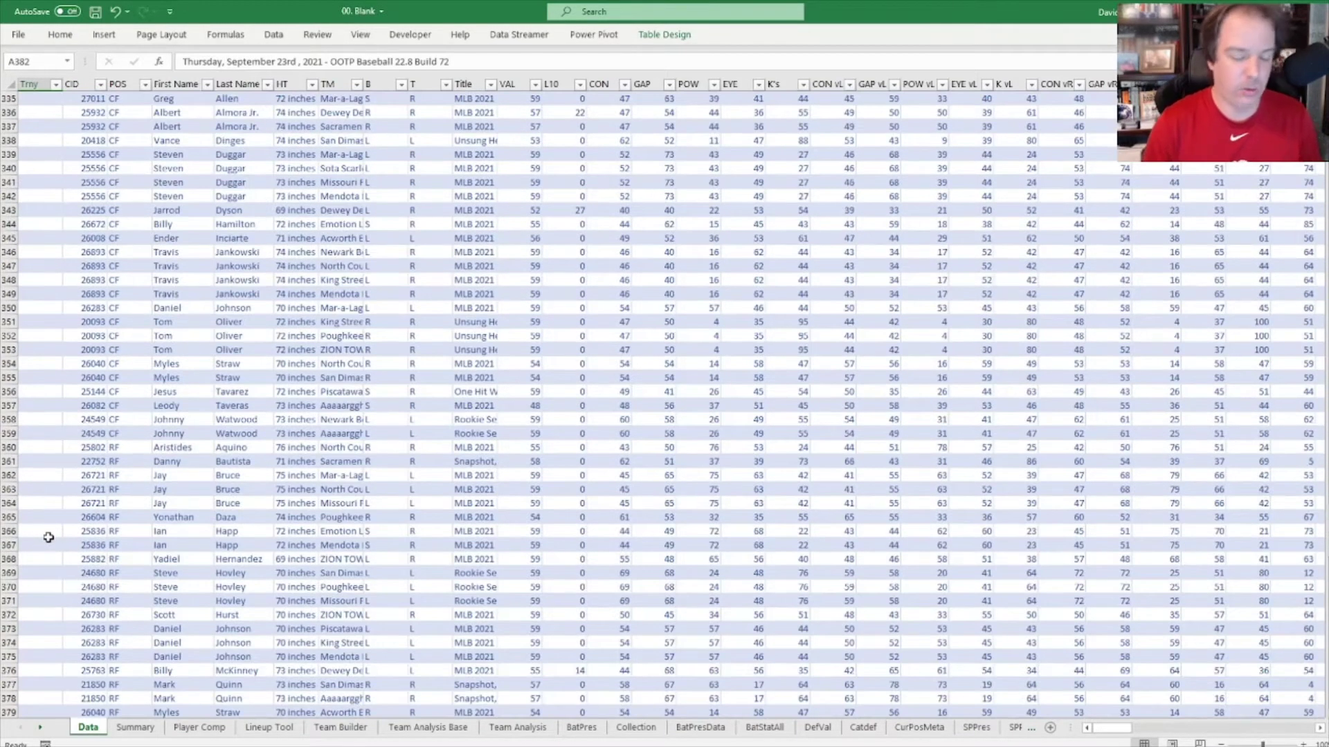
pyautogui.hotkey('ctrl', 'Up')
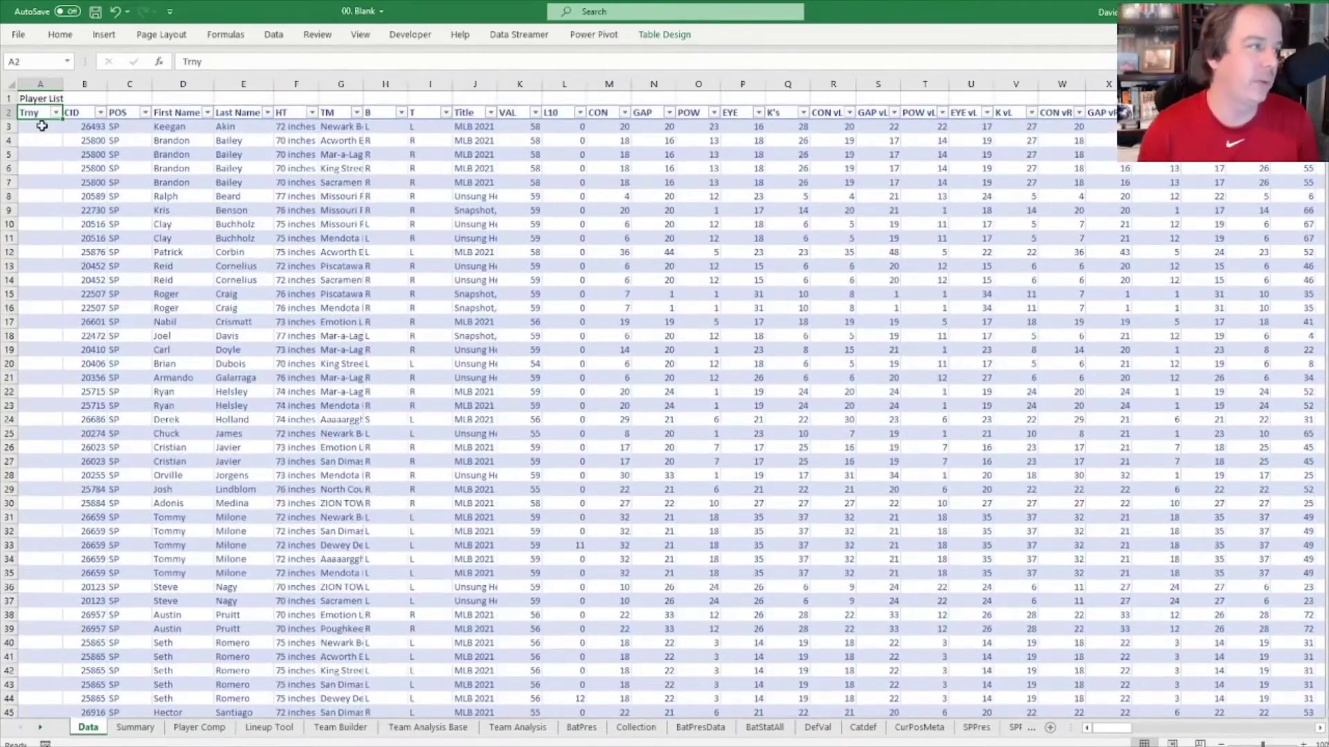
# Step: Look up the tournament ID in Out of the Park Baseball and enter 6263 in cell A3 of the Trny column
pyautogui.click(41, 125)
pyautogui.hotkey('alt', 'Tab')
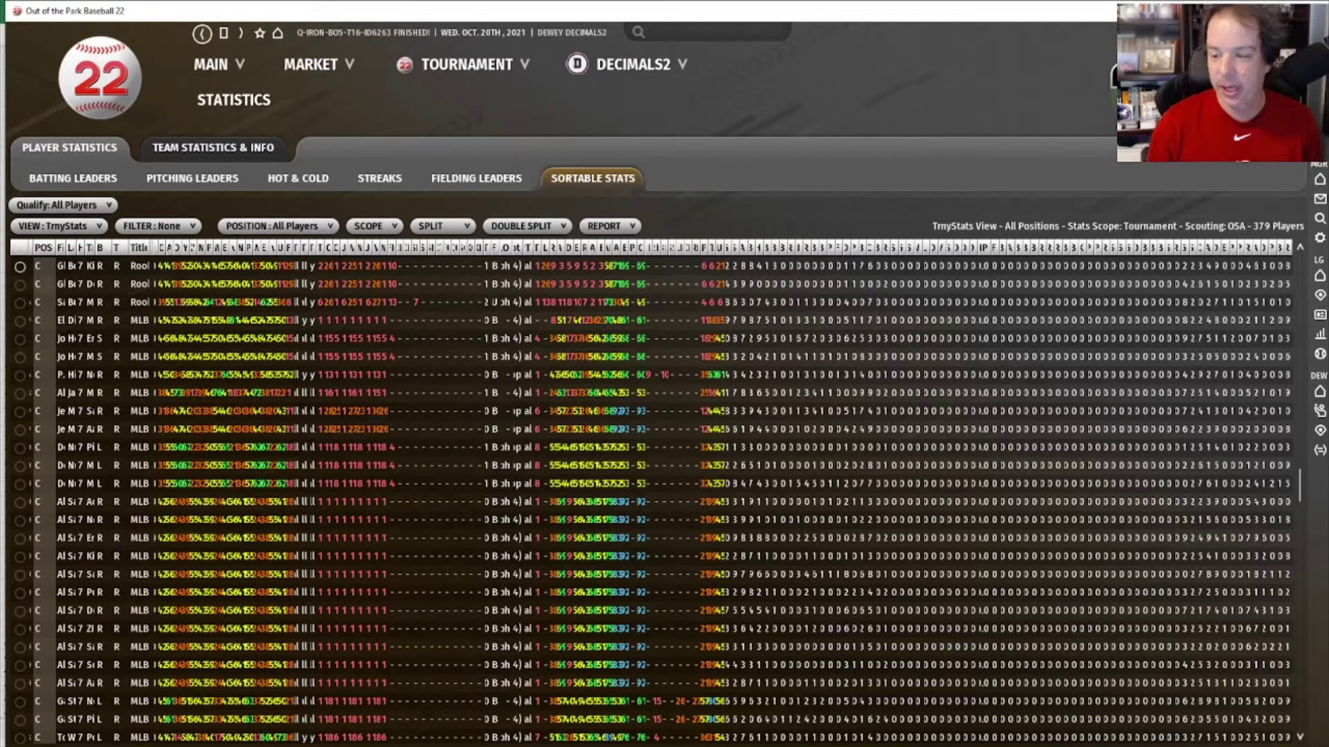
pyautogui.hotkey('alt', 'Tab')
pyautogui.write('6263')
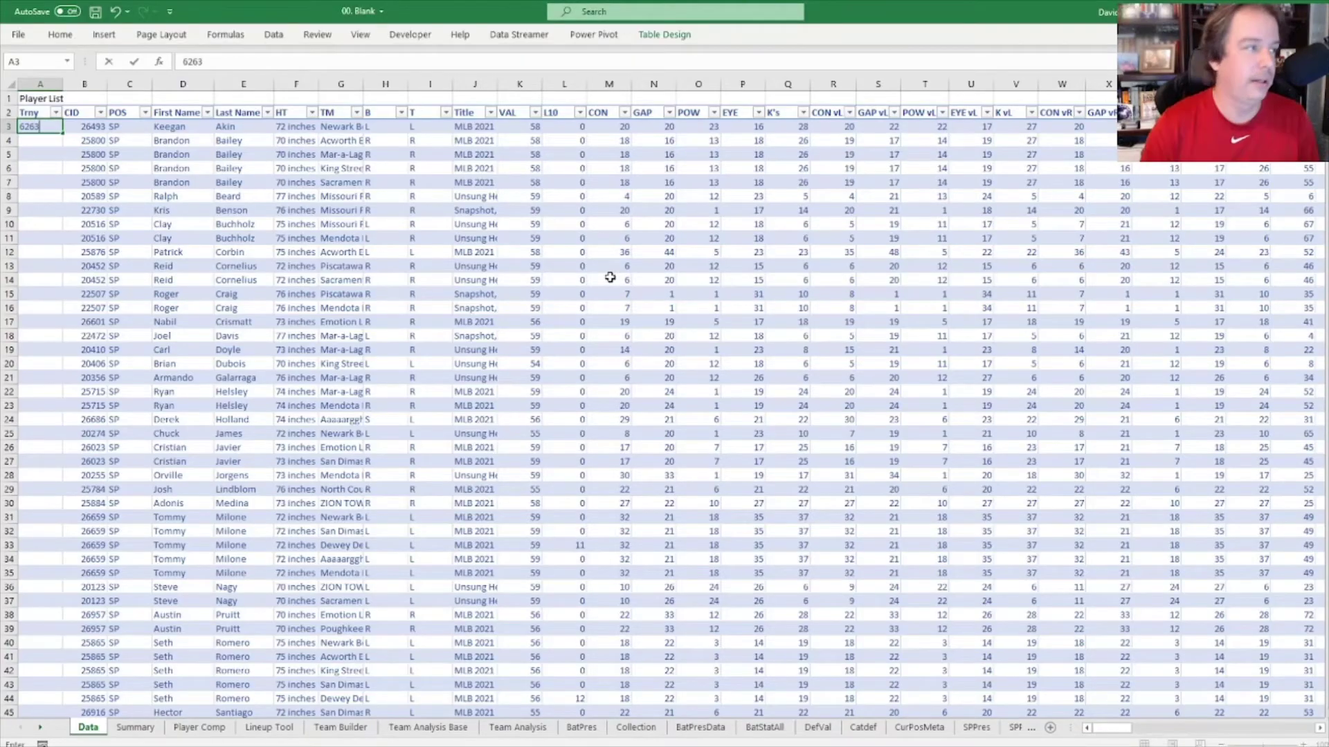
pyautogui.hotkey('ctrl', 'Return')
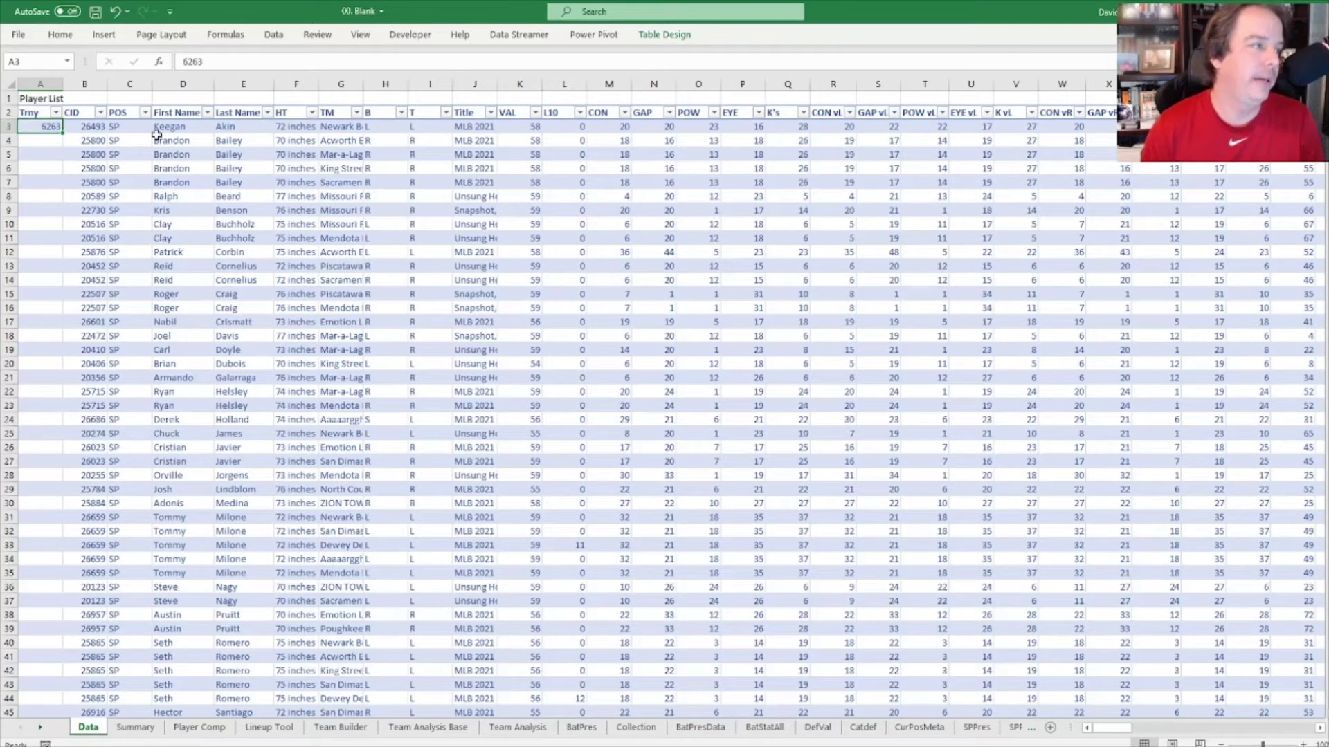
# Step: Fill the tournament ID 6263 down the Trny column for every pasted player row
pyautogui.doubleClick(63, 133)
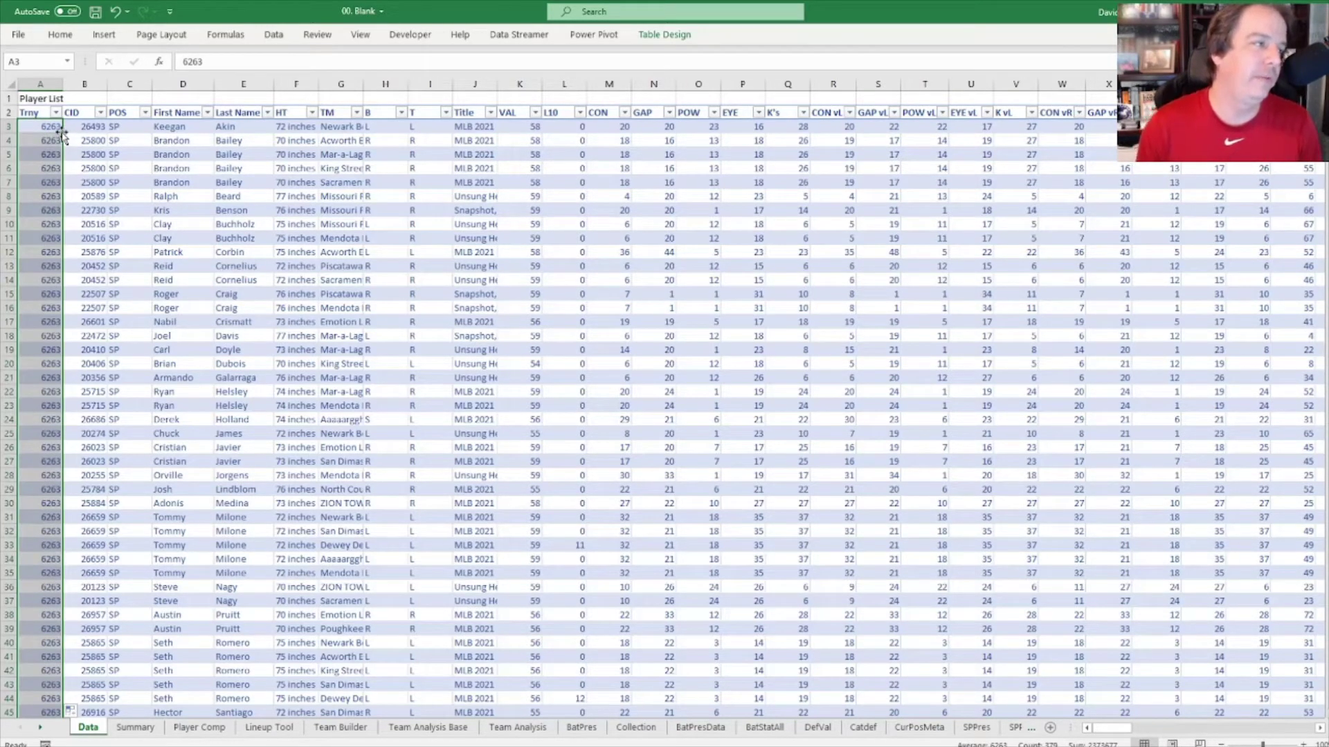
pyautogui.hotkey('ctrl', 'z')
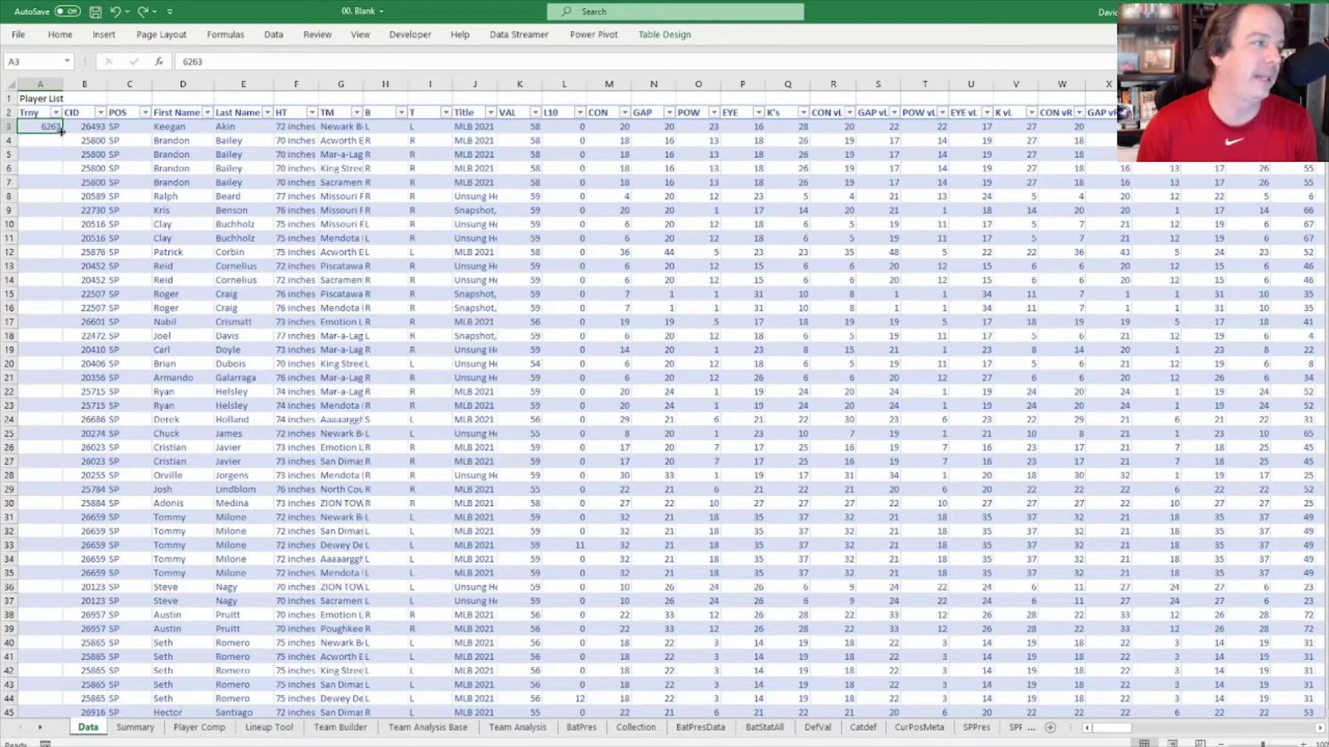
pyautogui.doubleClick(61, 132)
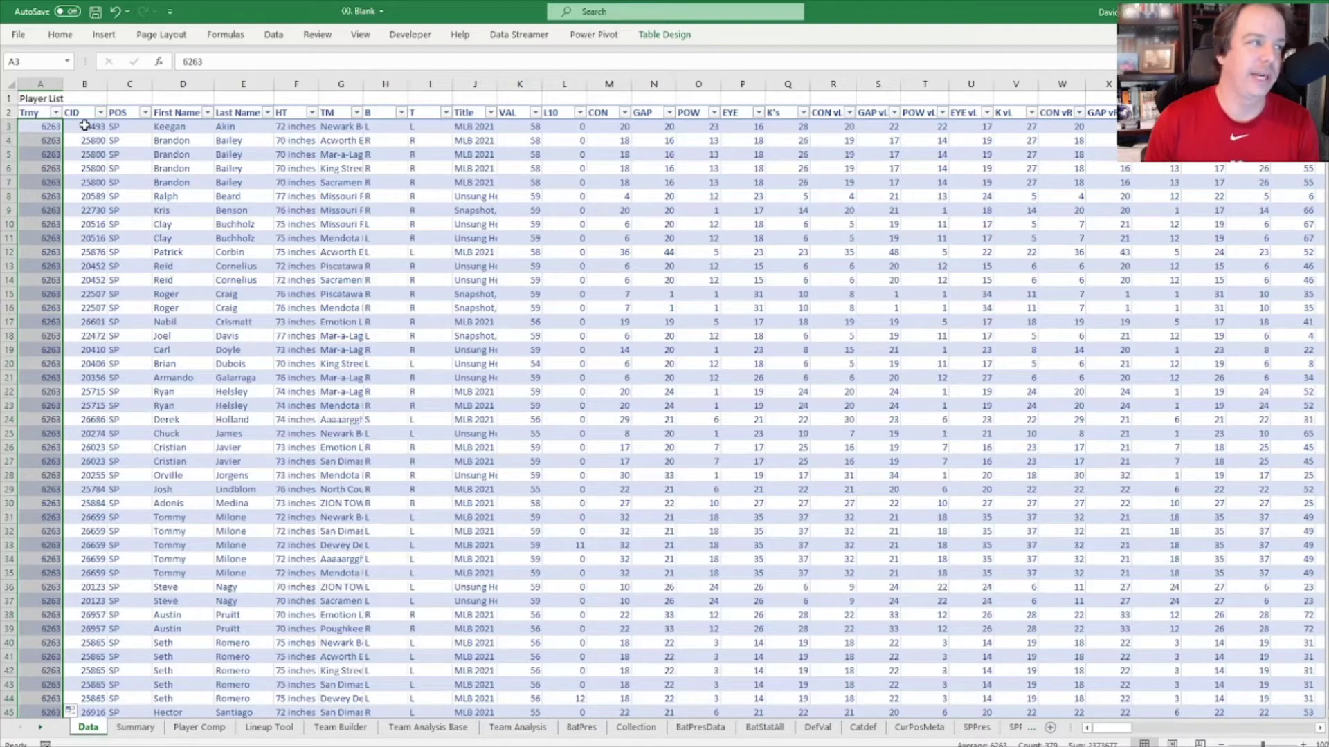
# Step: Go to the end of the header row, highlight the calculated columns from IPC through New, and inspect the first IPC formula
pyautogui.click(84, 125)
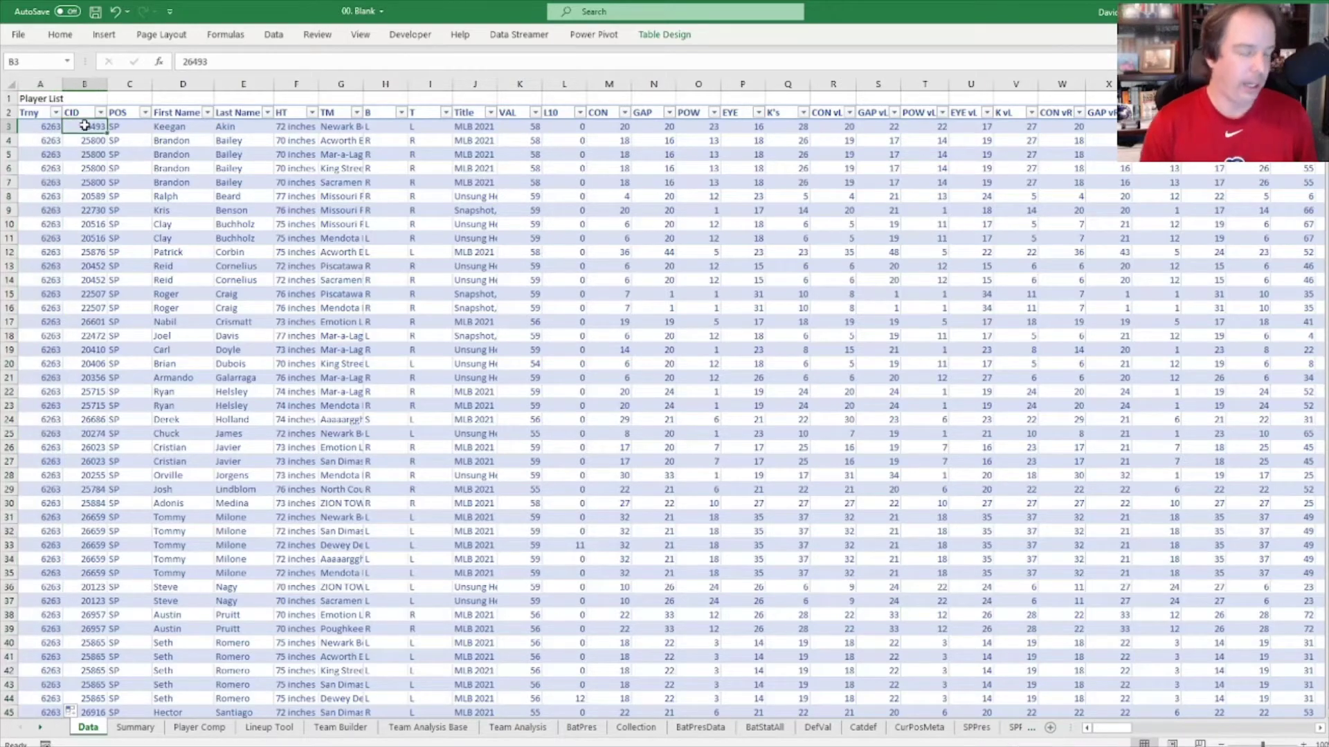
pyautogui.press('Up')
pyautogui.hotkey('ctrl', 'Right')
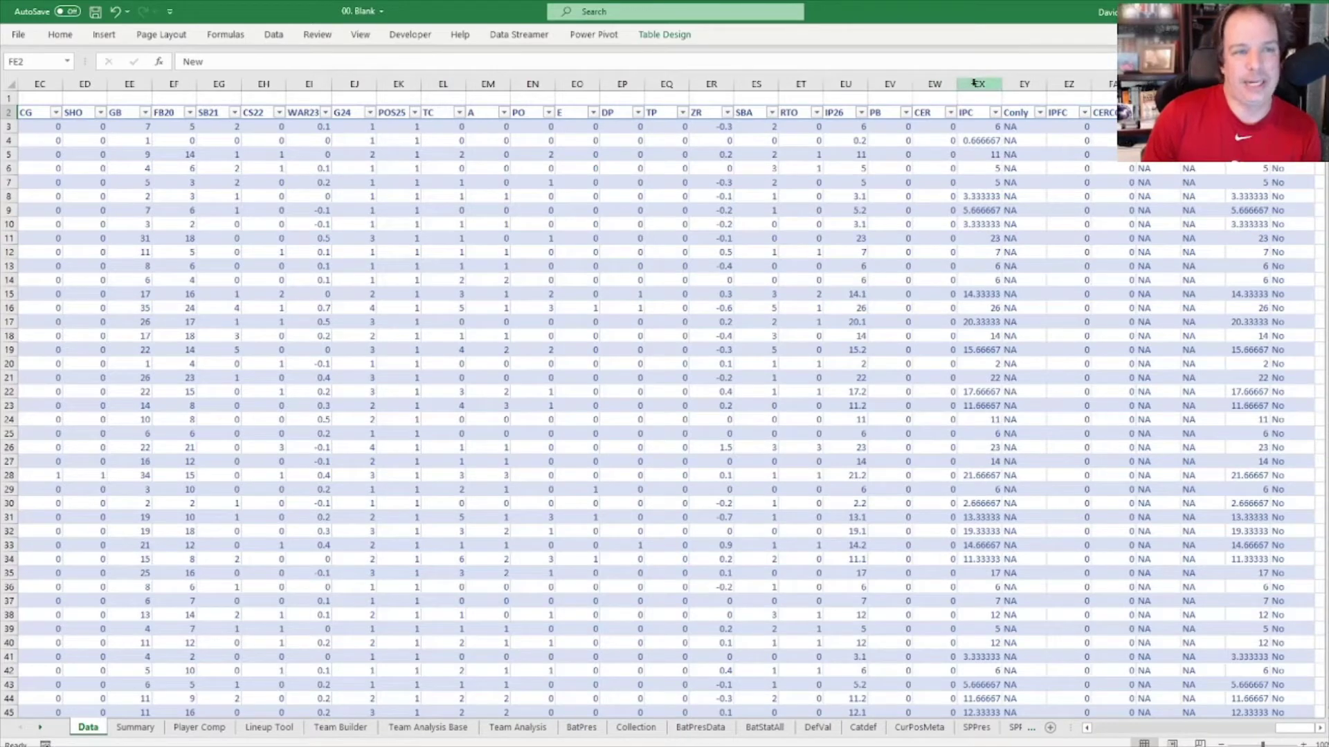
pyautogui.moveTo(975, 84); pyautogui.dragTo(1294, 83)
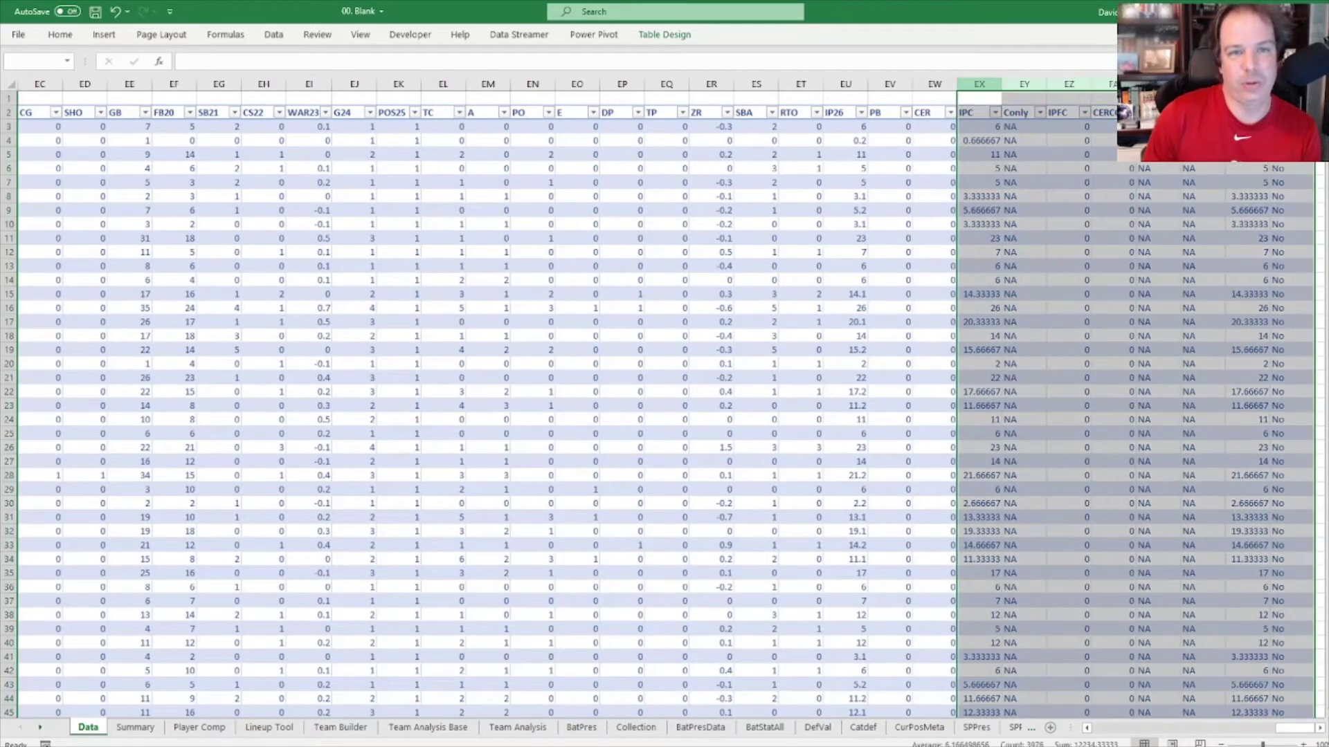
pyautogui.click(990, 129)
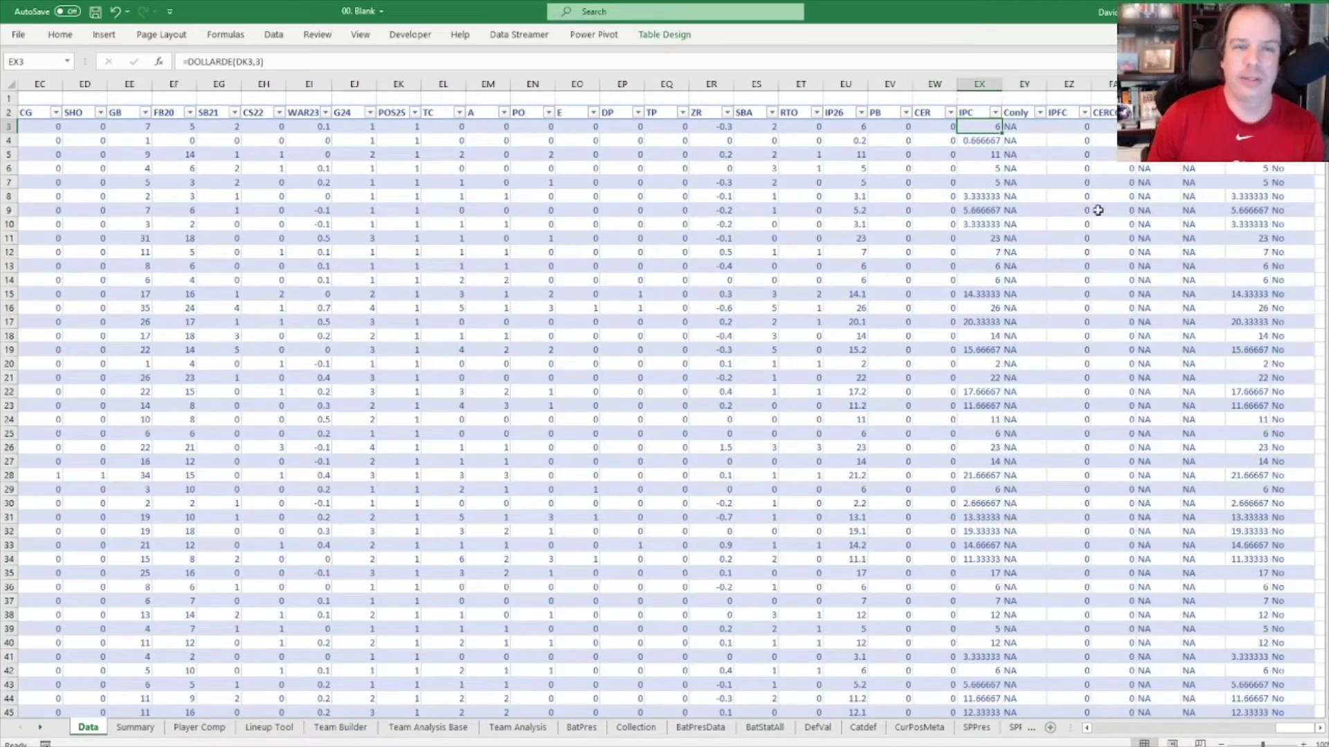
# Step: Select the pasted data block from the CER column back to Trny and down through the last row
pyautogui.click(939, 128)
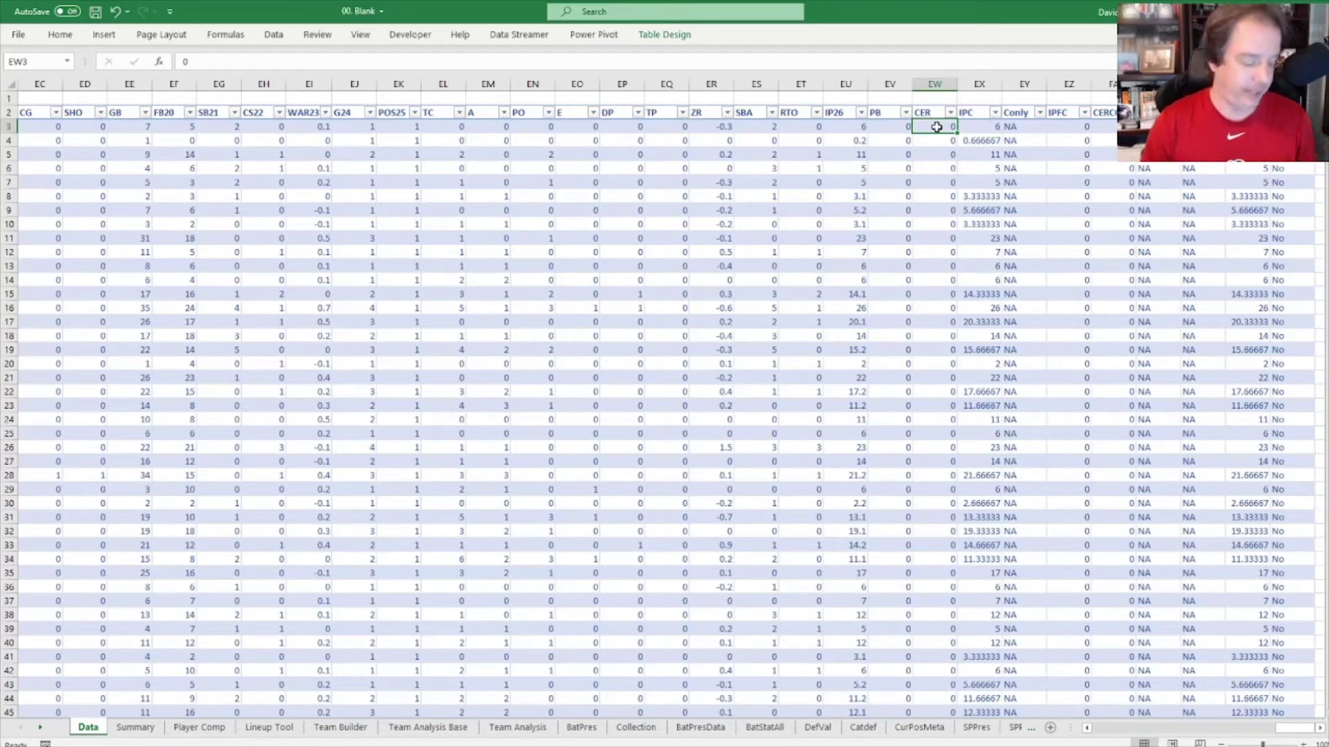
pyautogui.hotkey('ctrl', 'shift', 'Left')
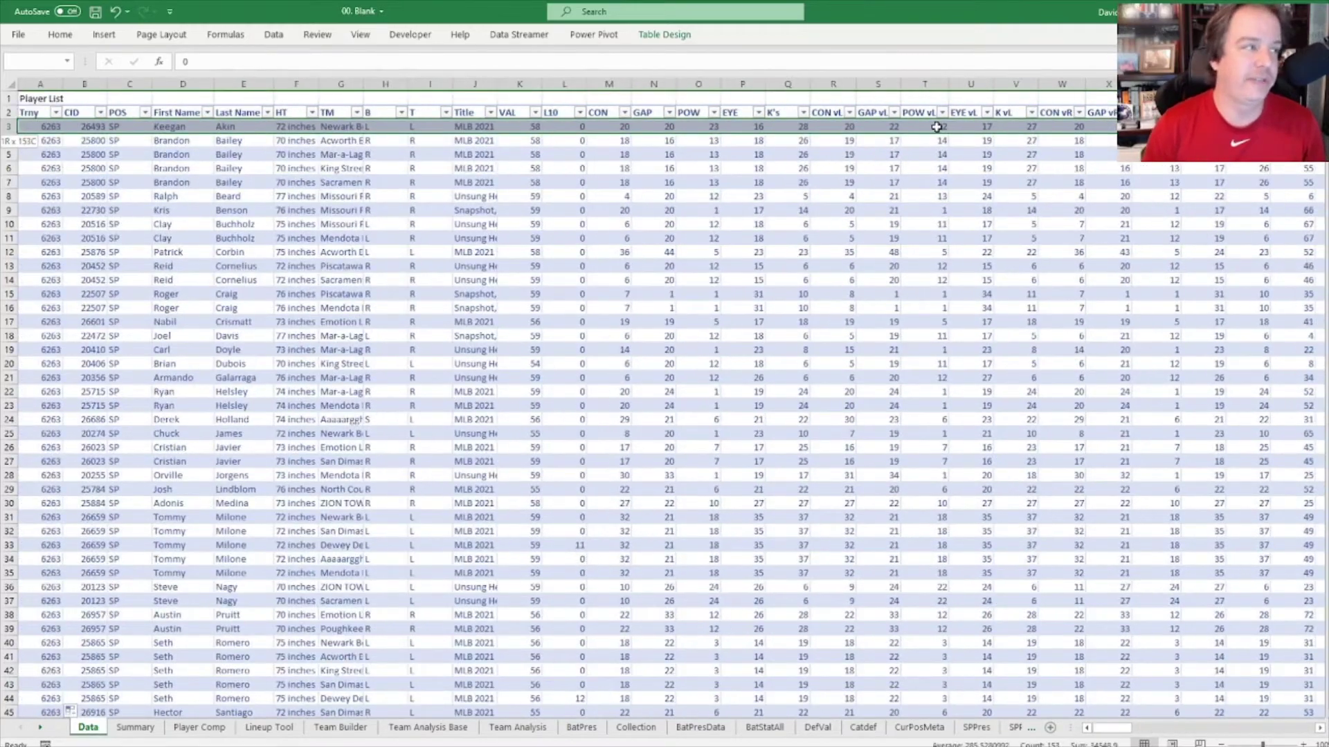
pyautogui.hotkey('ctrl', 'shift', 'Down')
# Step: Examine the headers of the calculated columns at the table's end, moving between New, CERCO and CER
pyautogui.hotkey('ctrl', 'Right')
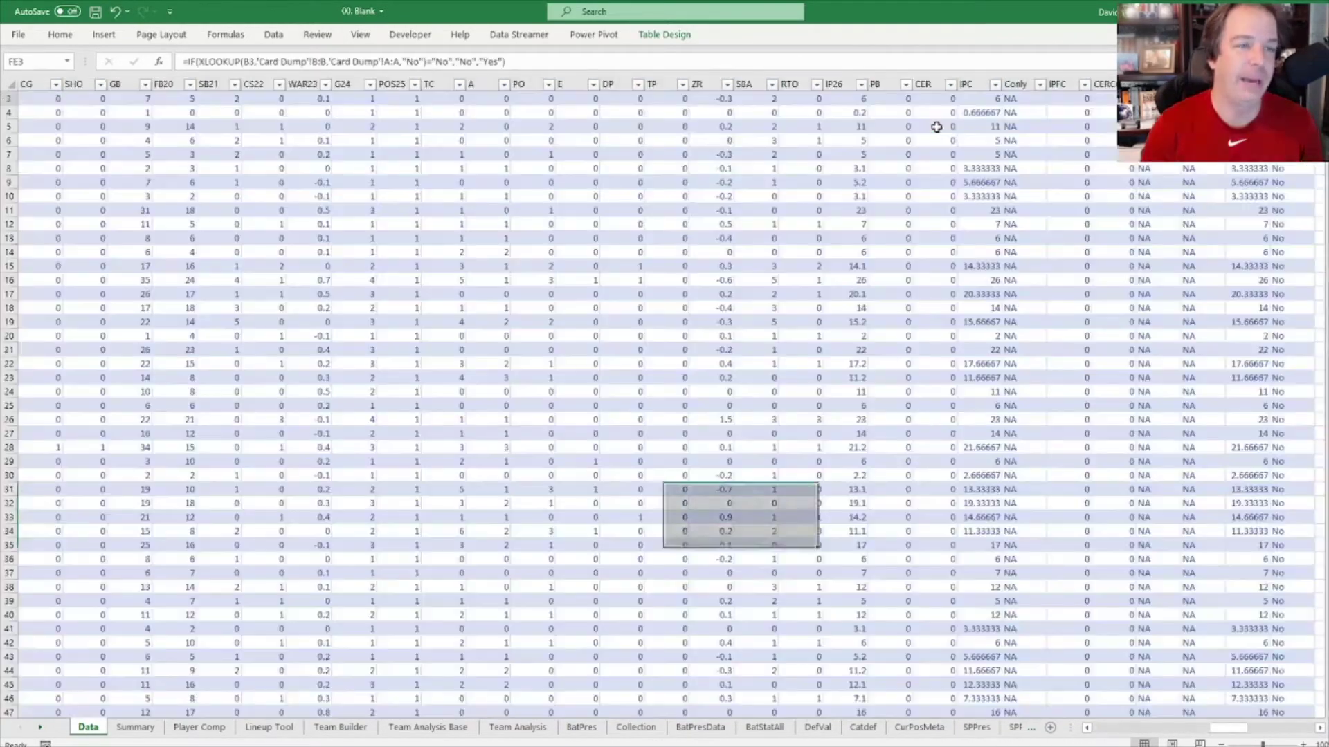
pyautogui.press('Up')
pyautogui.press('Left')
pyautogui.press('Left')
pyautogui.press('Left')
pyautogui.press('Left')
pyautogui.press('Left')
pyautogui.press('Left')
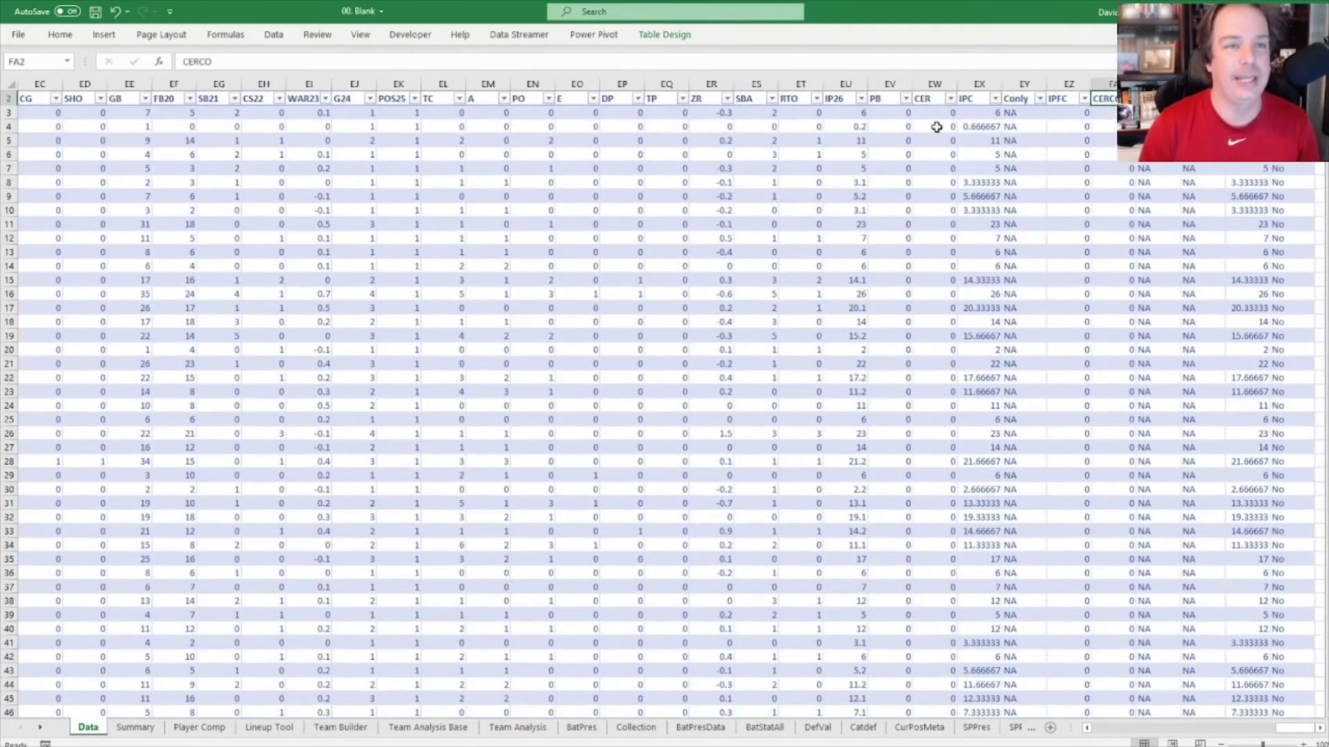
pyautogui.press('Right')
pyautogui.press('Right')
pyautogui.press('Right')
pyautogui.press('Right')
pyautogui.press('Right')
pyautogui.press('Right')
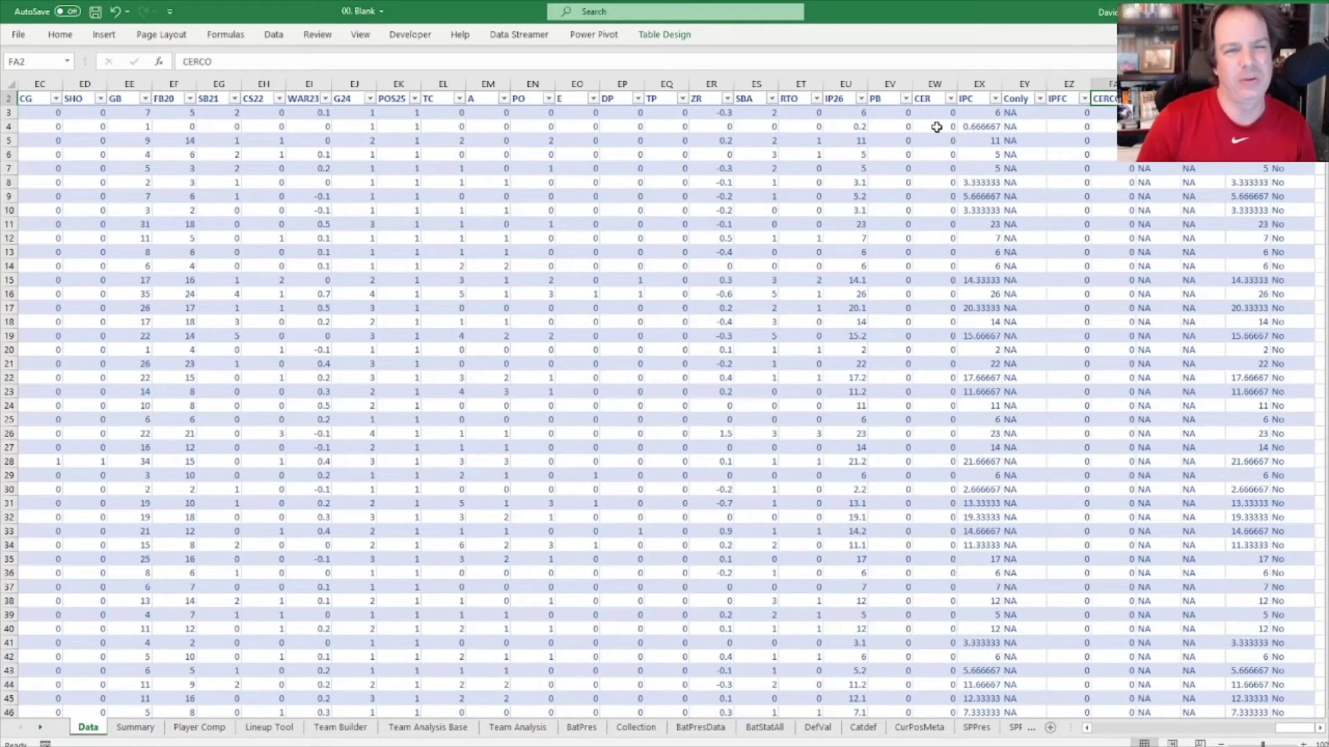
pyautogui.press('Left')
pyautogui.press('Left')
pyautogui.press('Left')
pyautogui.press('Left')
pyautogui.press('Left')
pyautogui.press('Left')
pyautogui.press('Left')
pyautogui.press('Left')
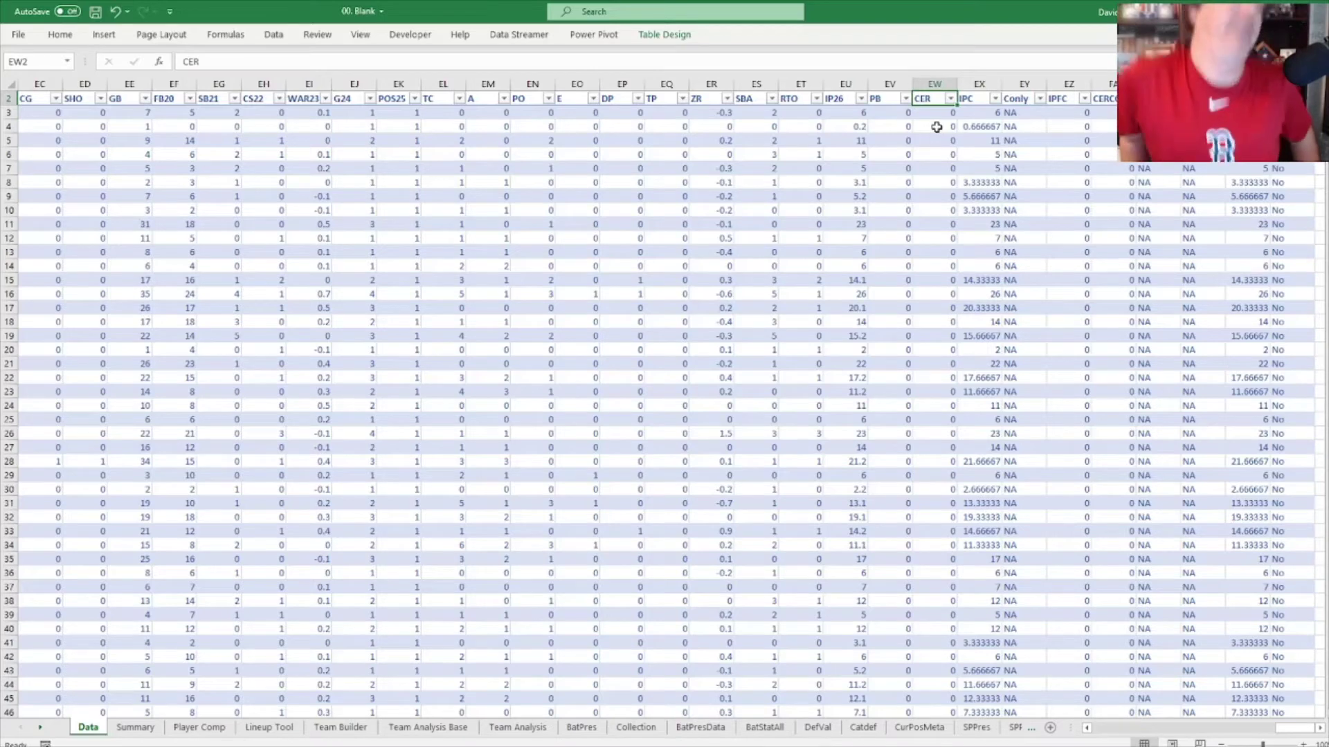
# Step: Examine the IPC column's header and its first data cell as the start of the calculated columns
pyautogui.click(971, 97)
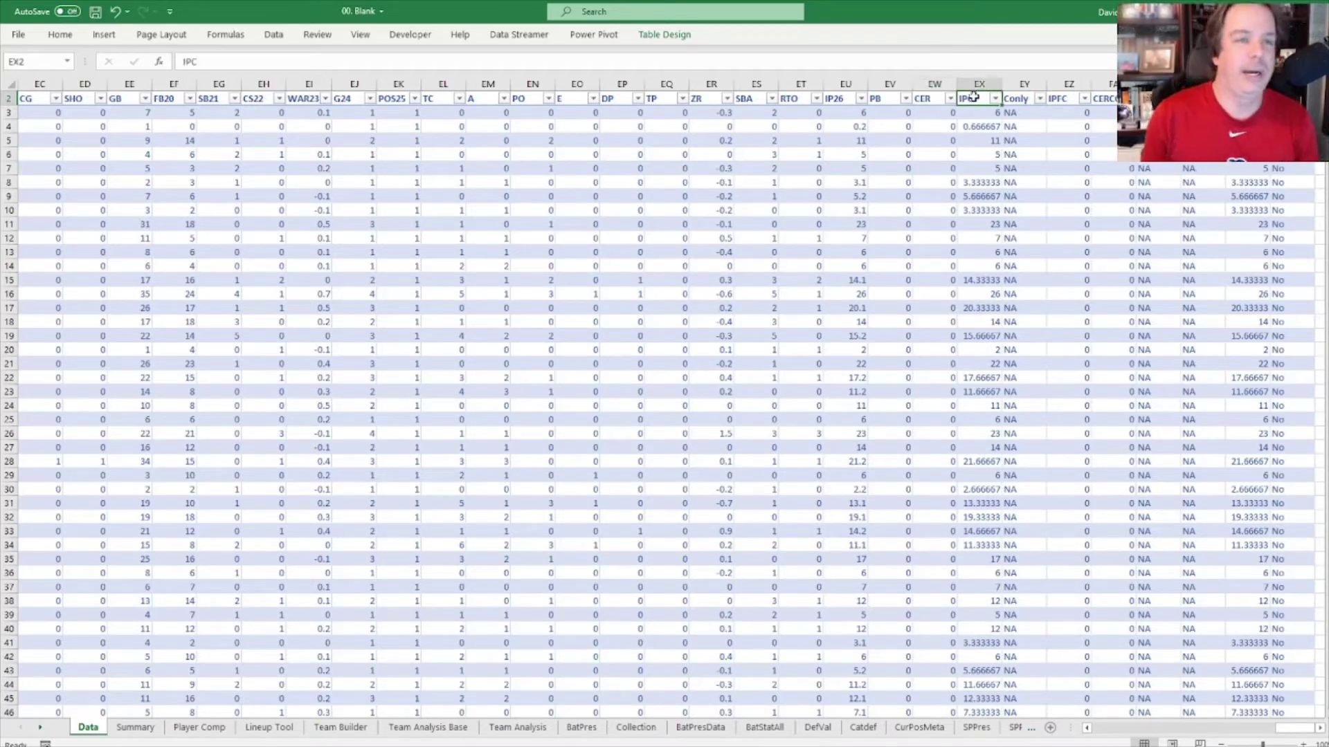
pyautogui.scroll(1, 964, 165)
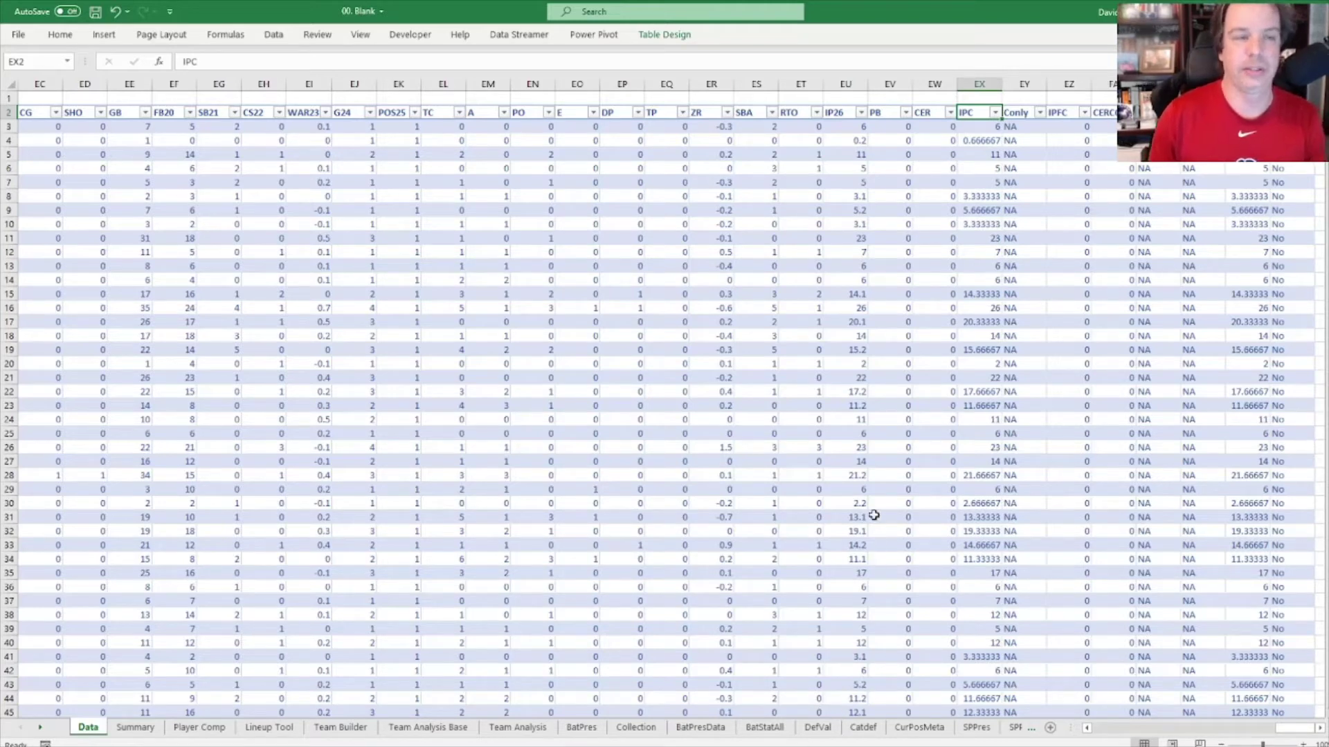
pyautogui.click(981, 126)
pyautogui.click(976, 115)
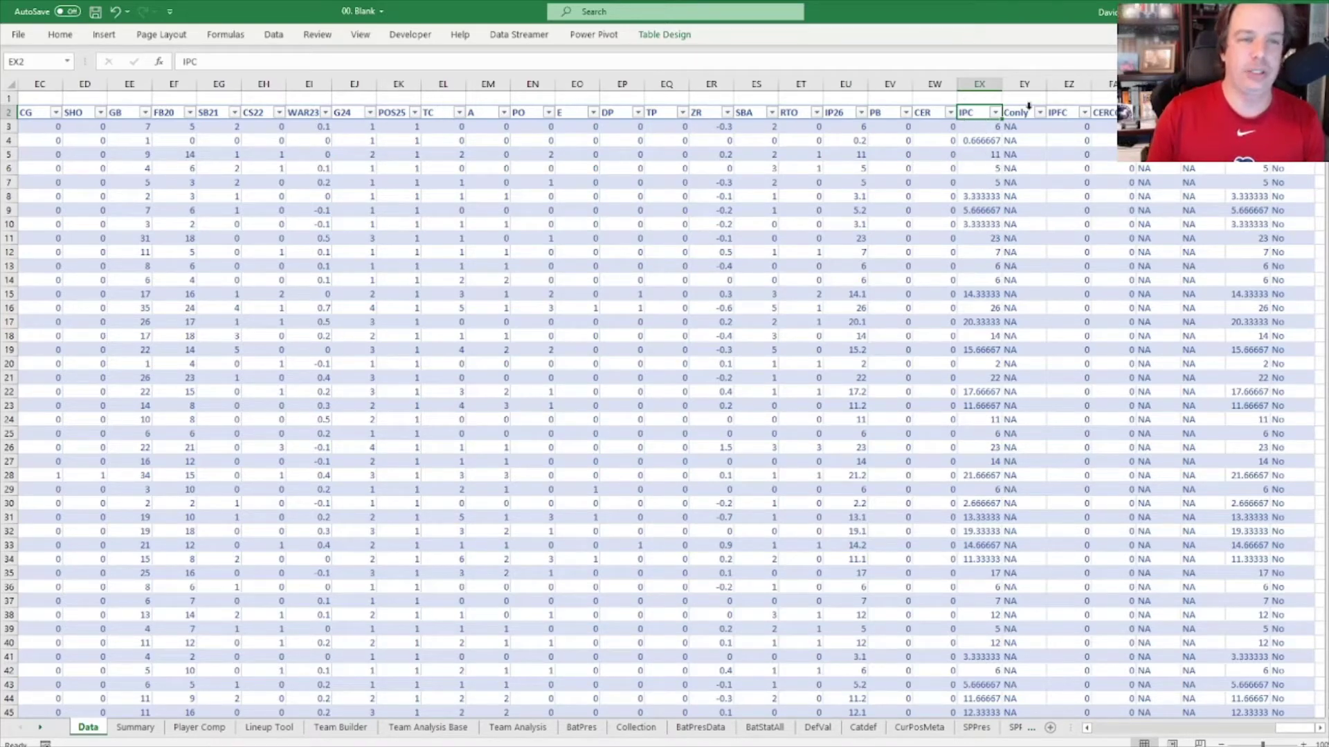
# Step: Inspect the first-row formulas of the IPC, Conly, IPFC and CERCO columns, and highlight the cells from Conly to CERCO
pyautogui.click(979, 128)
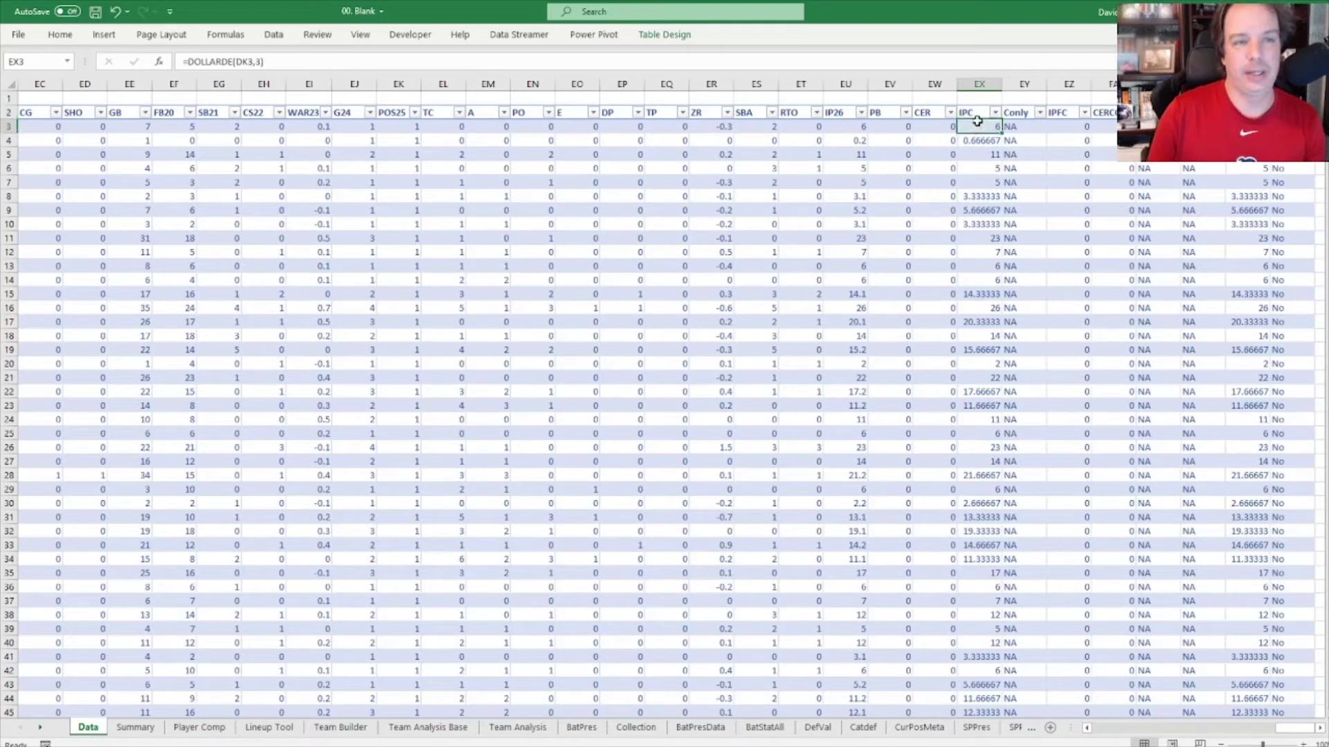
pyautogui.click(974, 113)
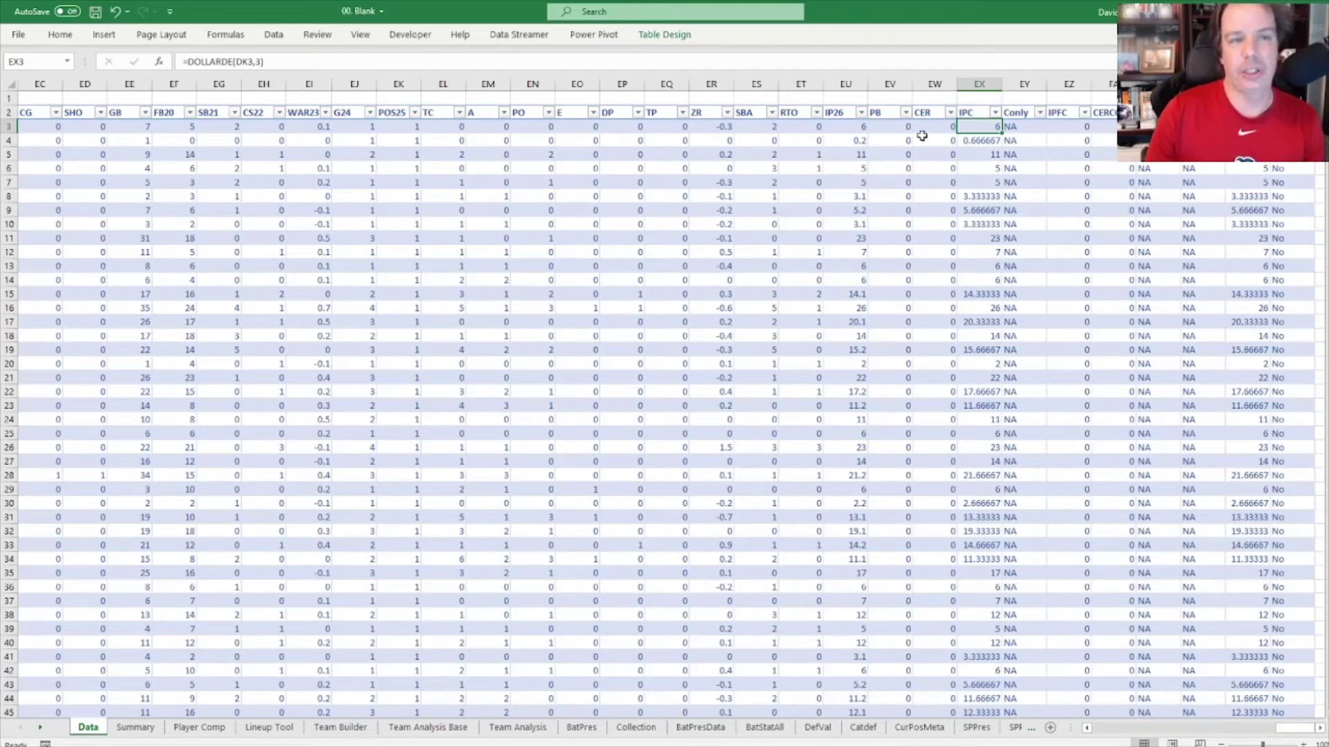
pyautogui.click(1024, 128)
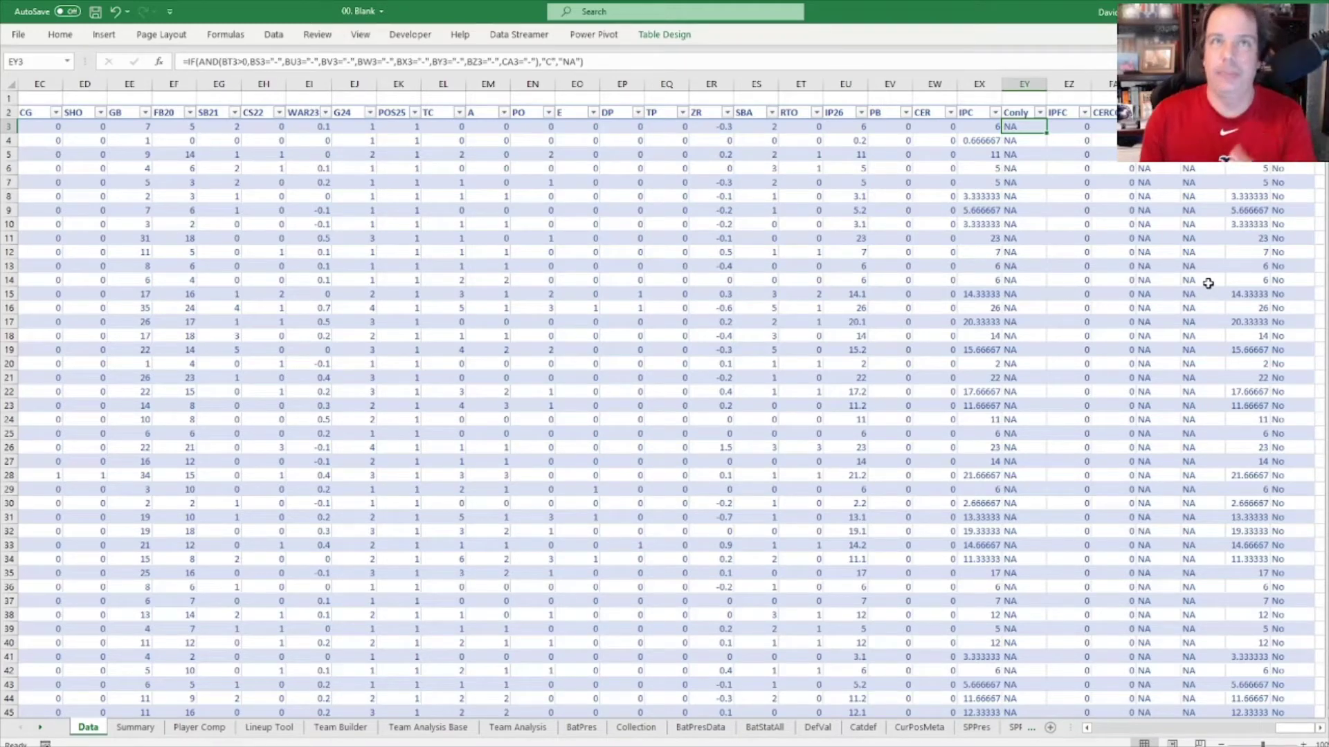
pyautogui.click(1062, 125)
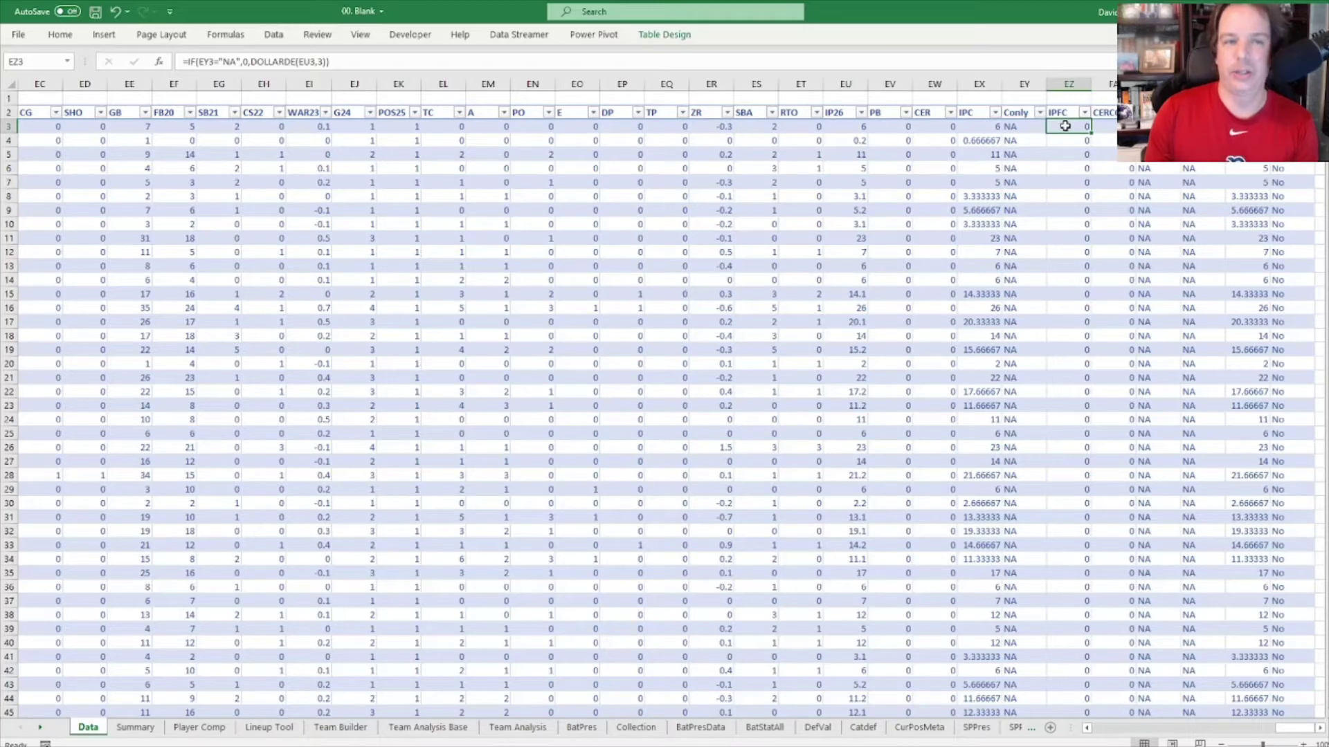
pyautogui.click(1104, 124)
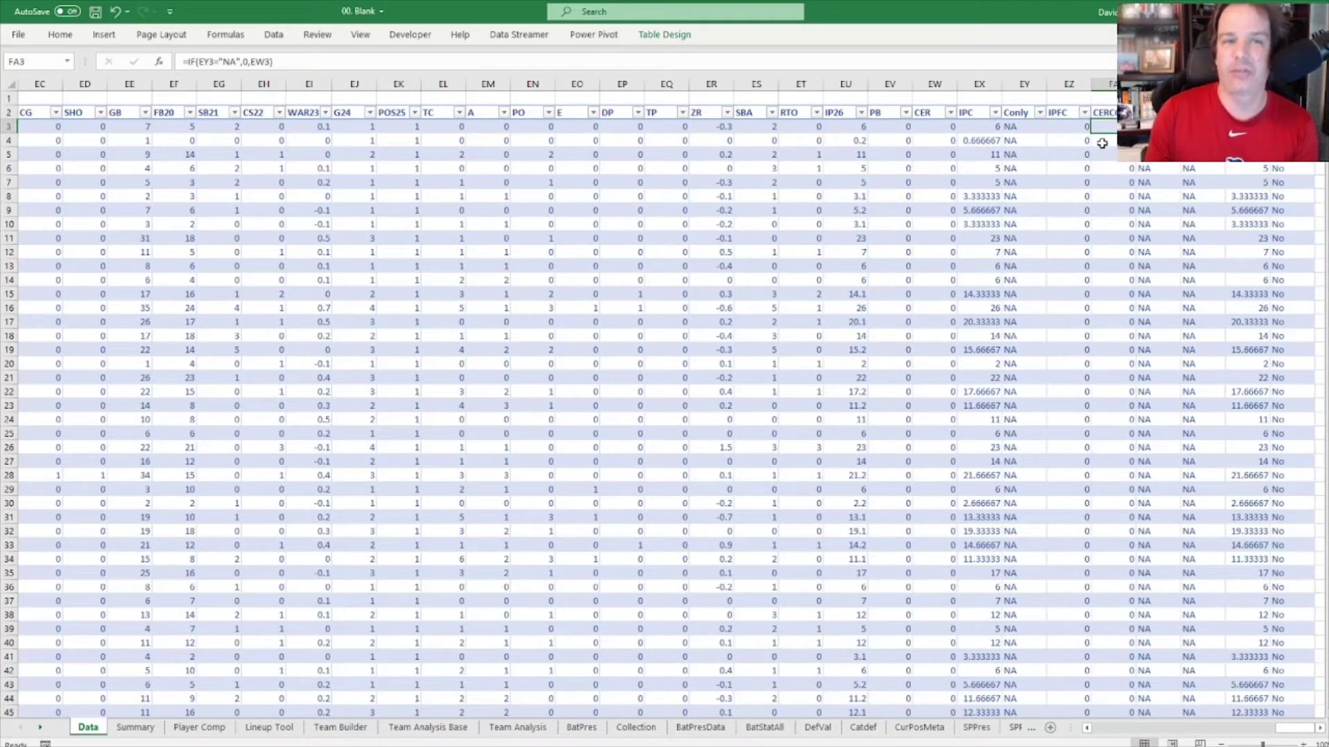
pyautogui.moveTo(1023, 127); pyautogui.dragTo(1097, 129)
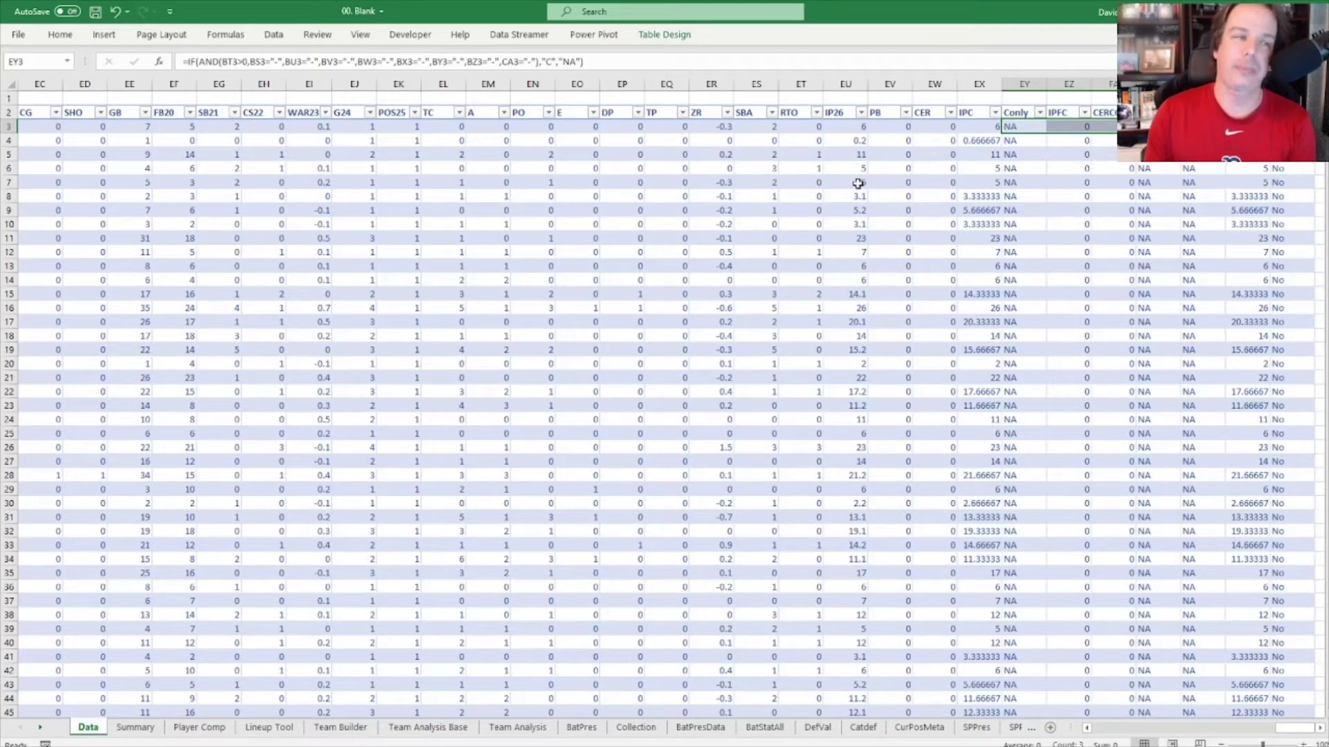
# Step: Inspect the first-row formulas in the last four calculated columns, FB through FE, and highlight the calculated column headers starting at IPC
pyautogui.click(1157, 126)
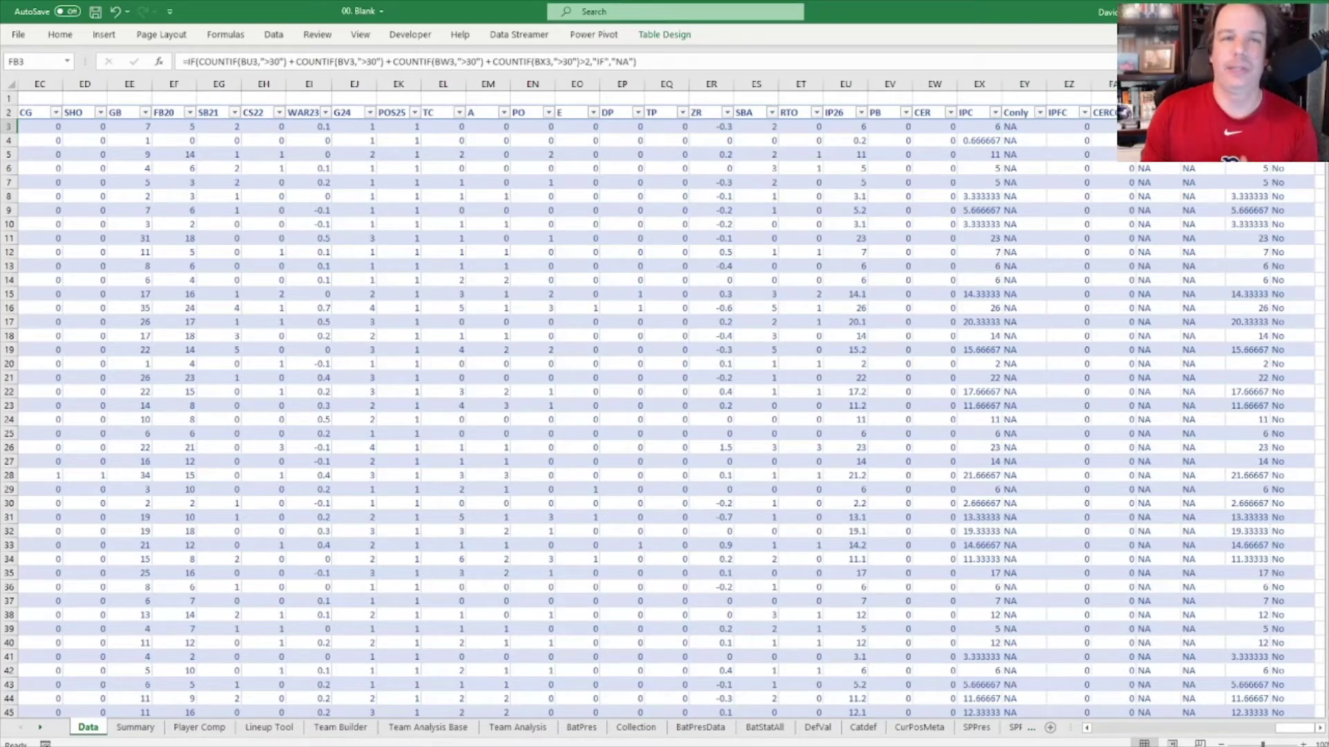
pyautogui.press('Left')
pyautogui.press('Right')
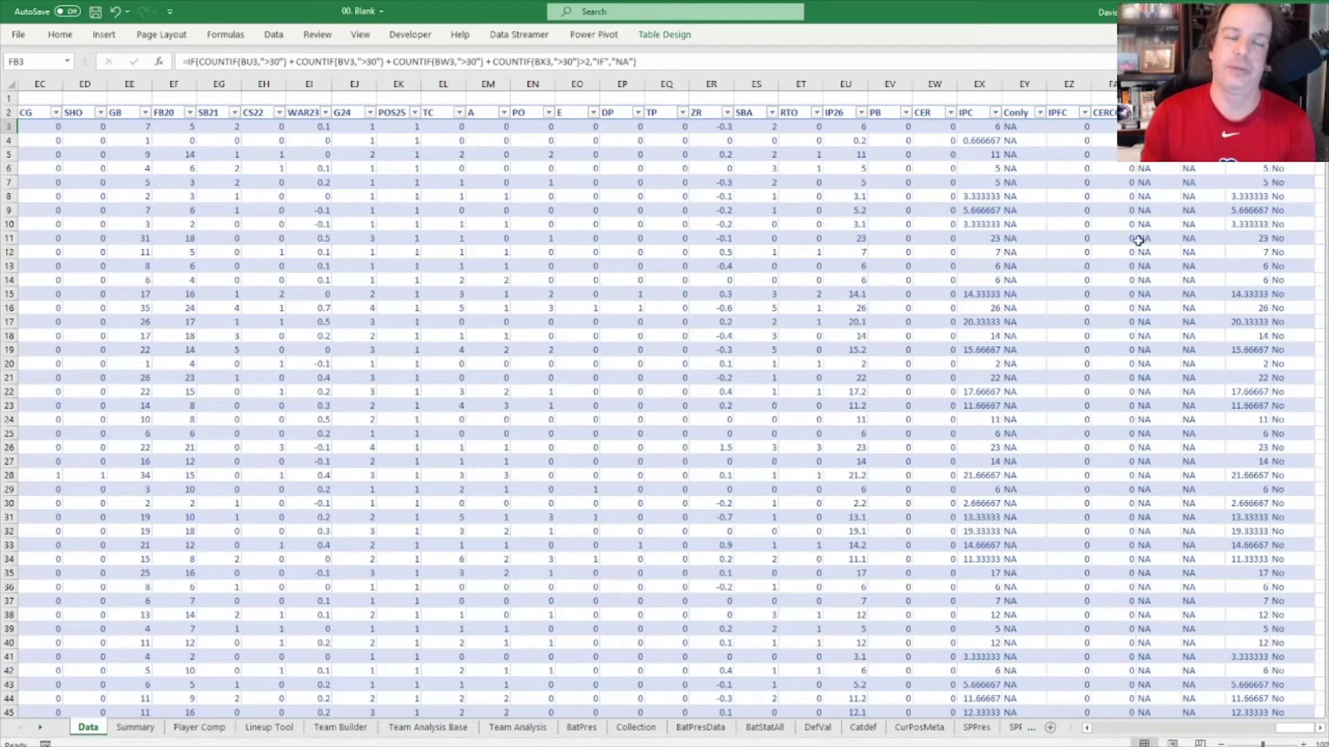
pyautogui.press('Right')
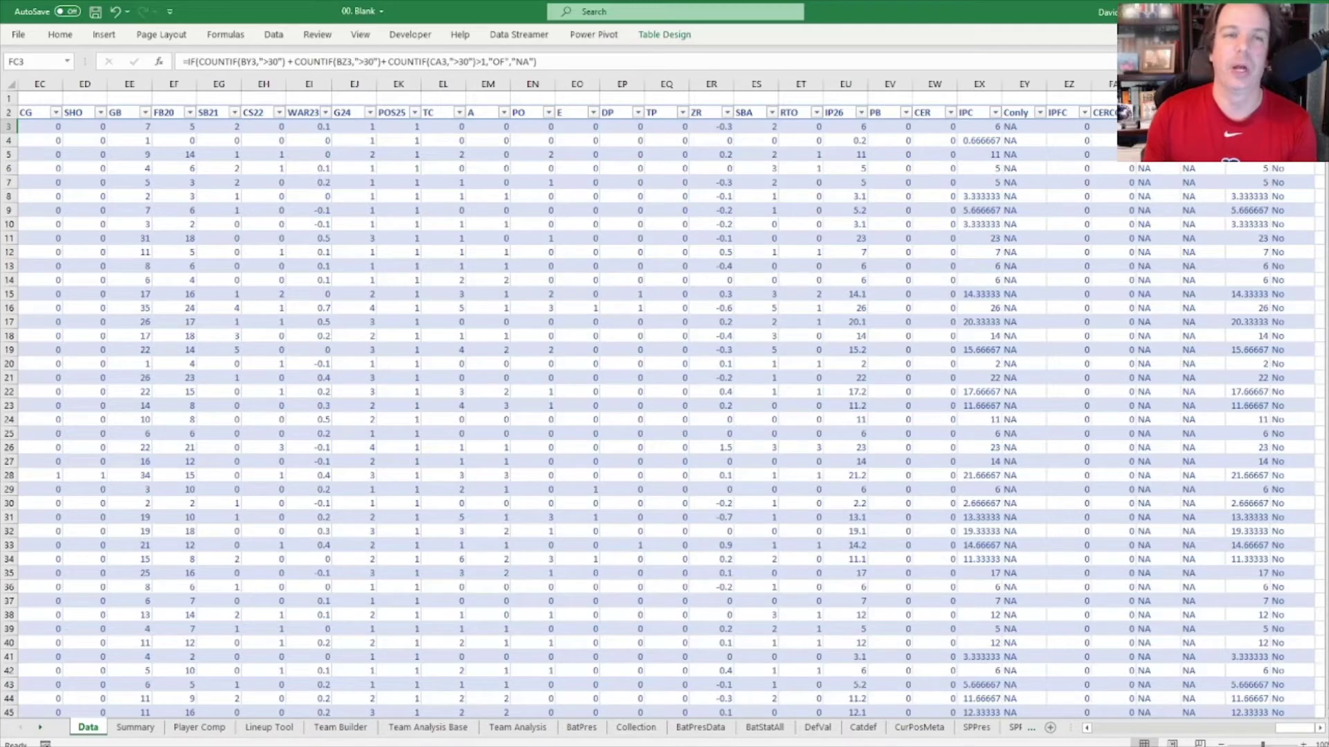
pyautogui.press('Right')
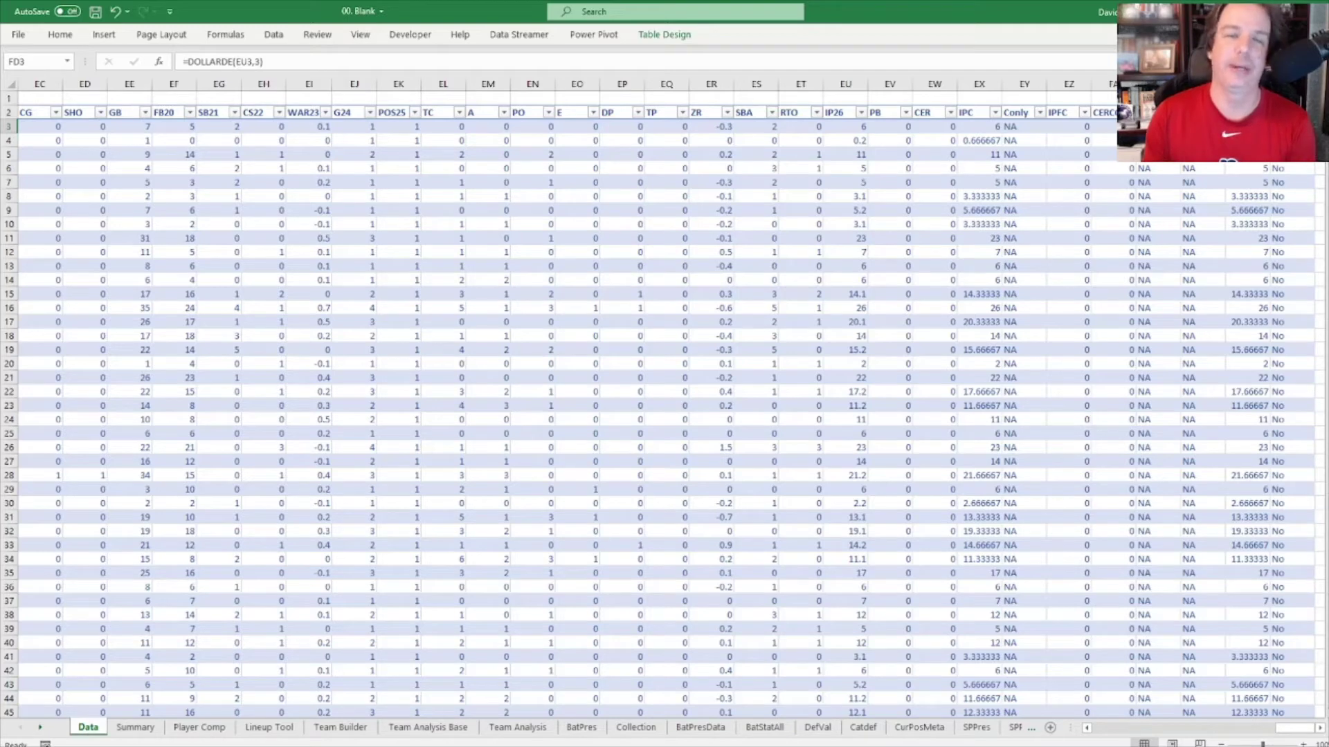
pyautogui.press('Right')
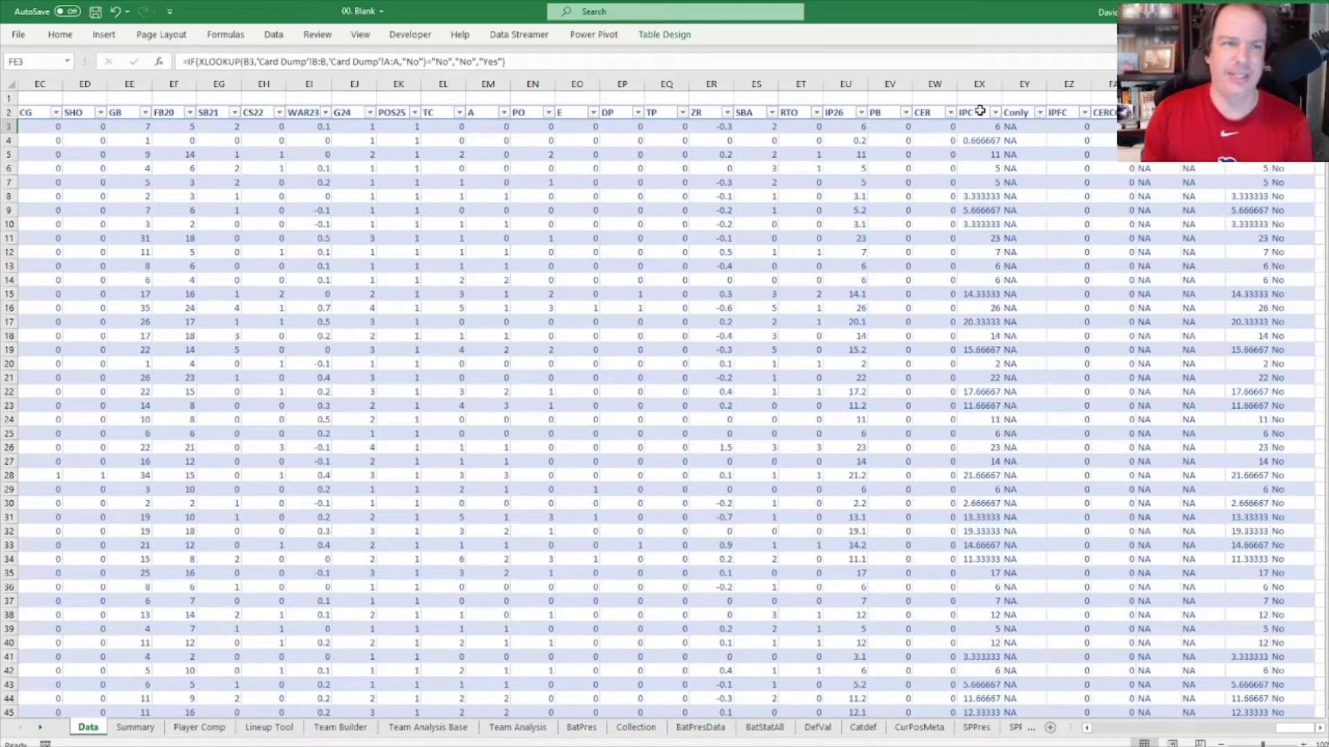
pyautogui.moveTo(980, 110); pyautogui.dragTo(1070, 112)
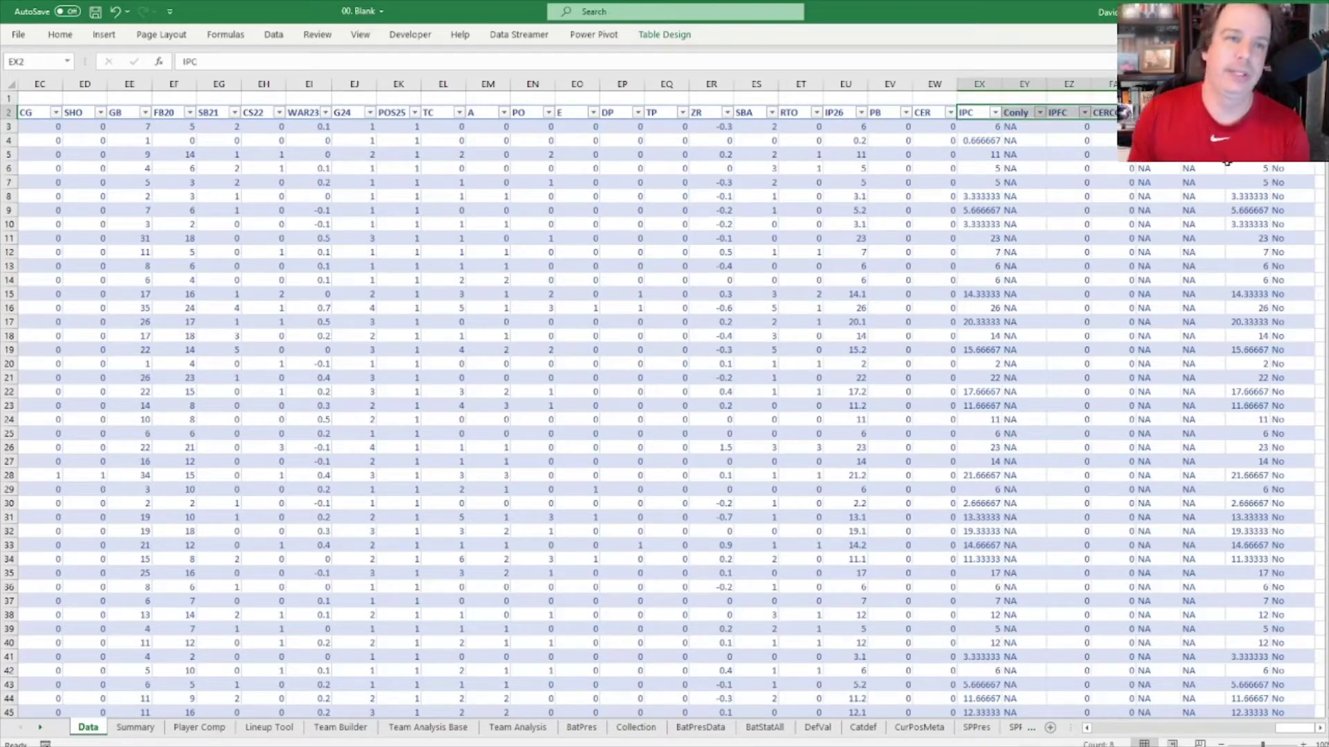
# Step: Compare how far down the CER and IPC columns are filled, and return to CER's first data cell
pyautogui.click(939, 134)
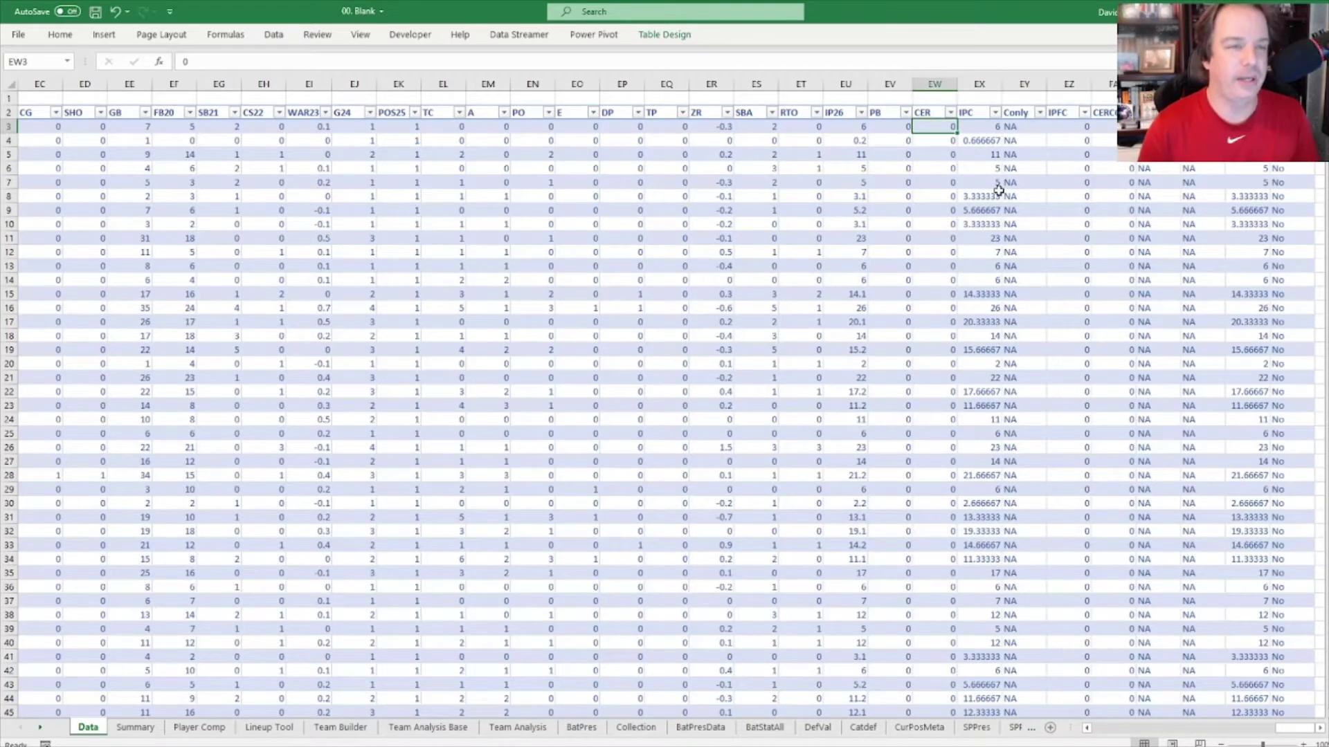
pyautogui.hotkey('ctrl', 'Down')
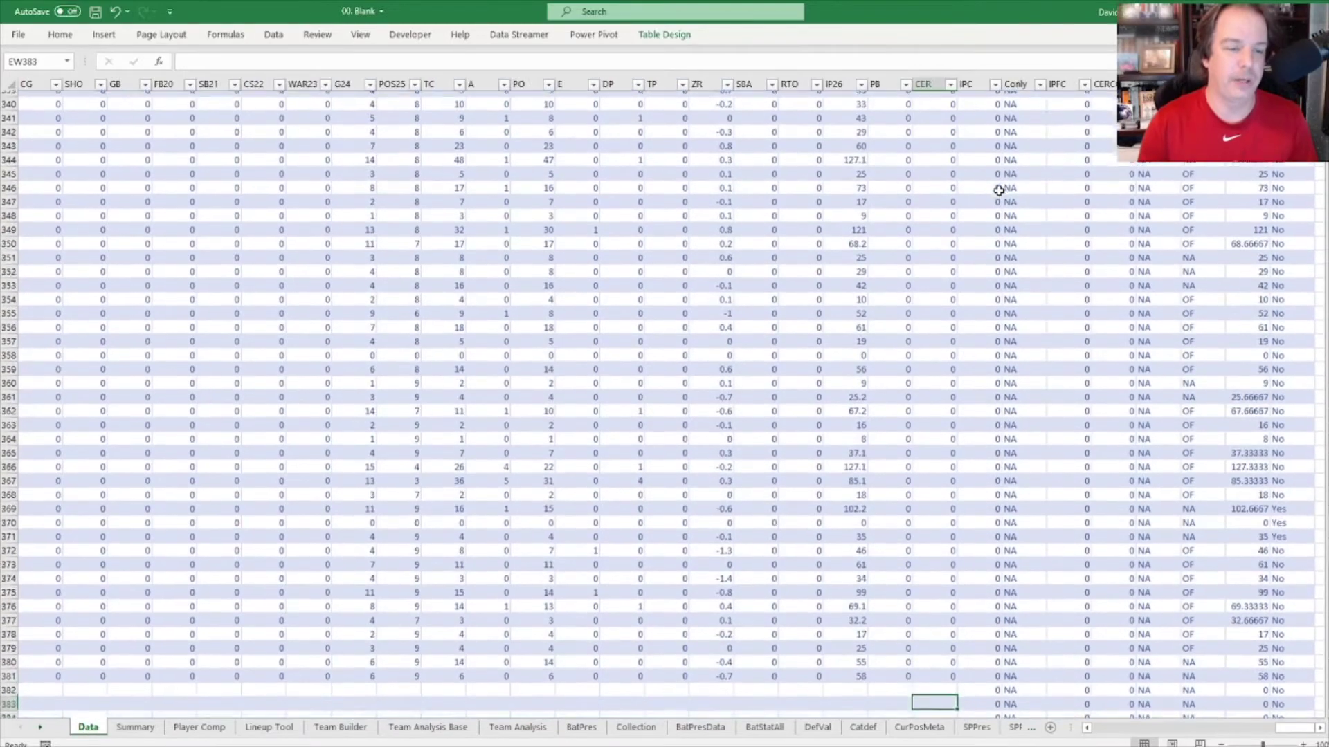
pyautogui.press('Up')
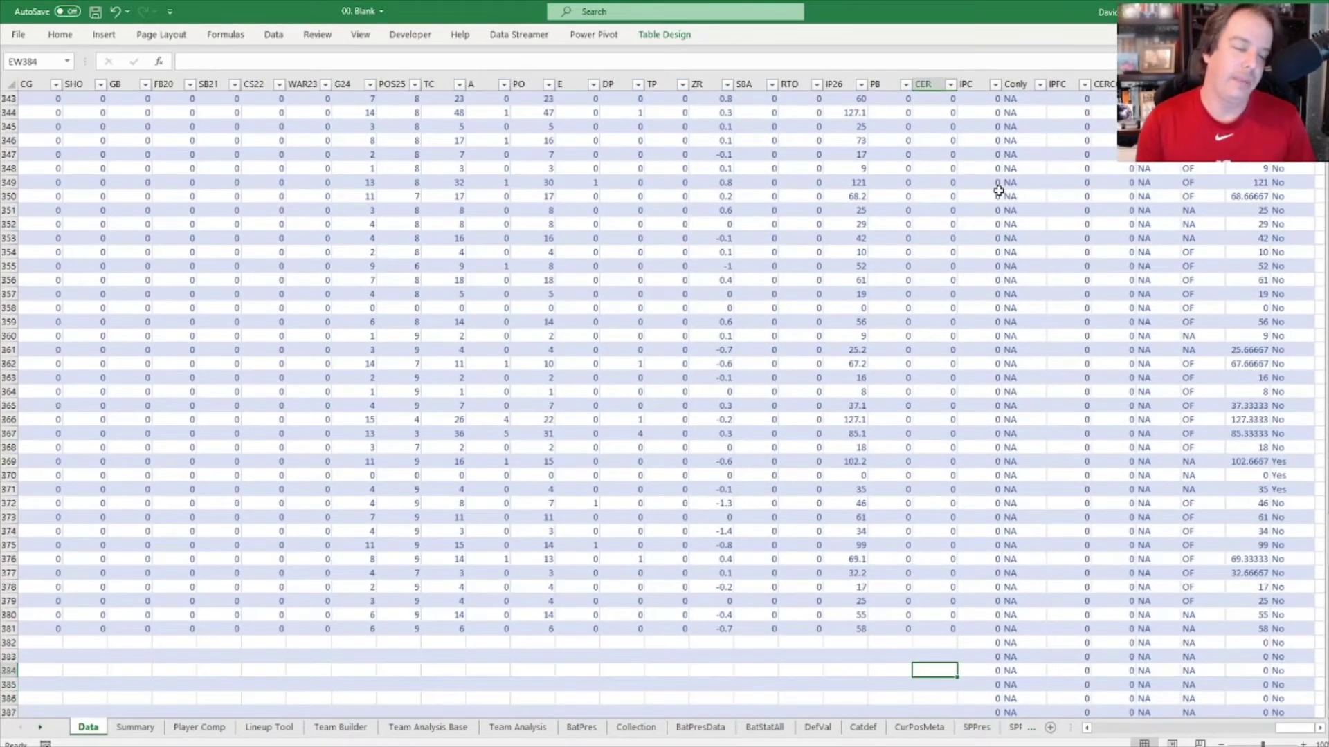
pyautogui.press('Right')
pyautogui.hotkey('ctrl', 'Down')
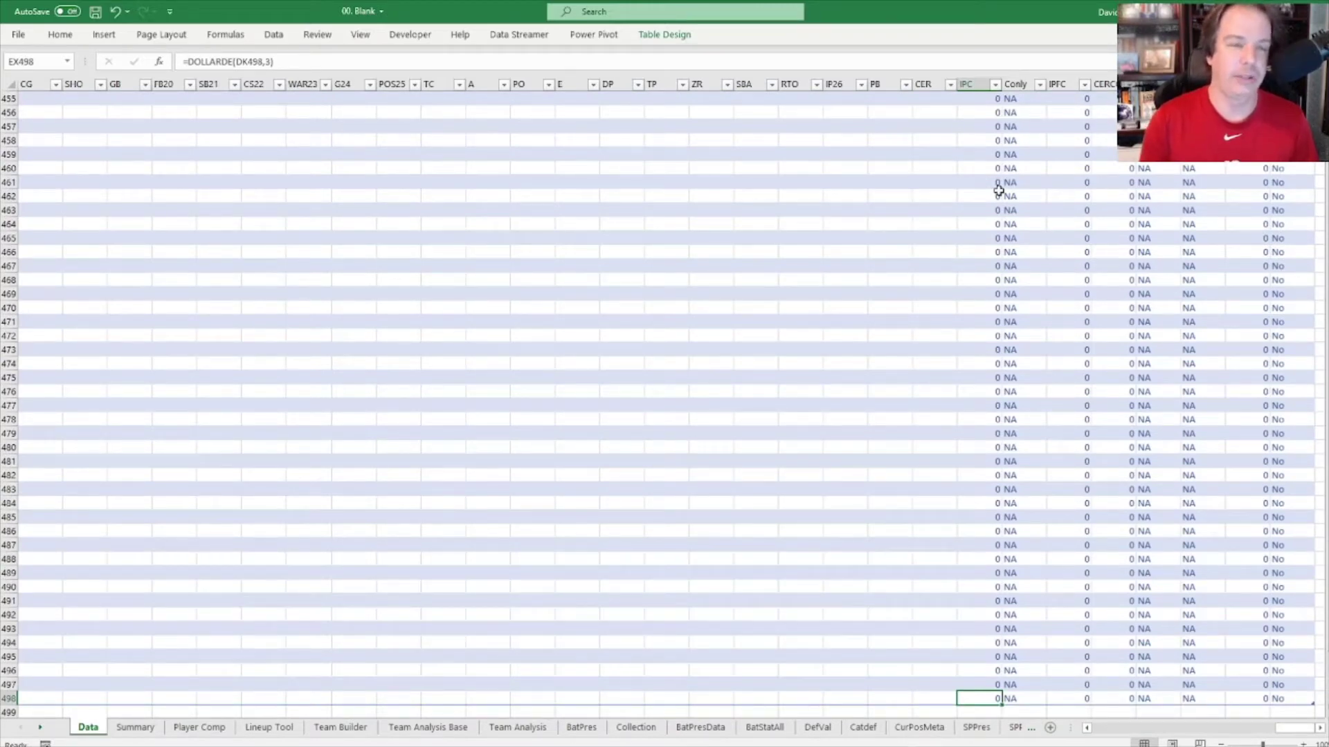
pyautogui.press('Up')
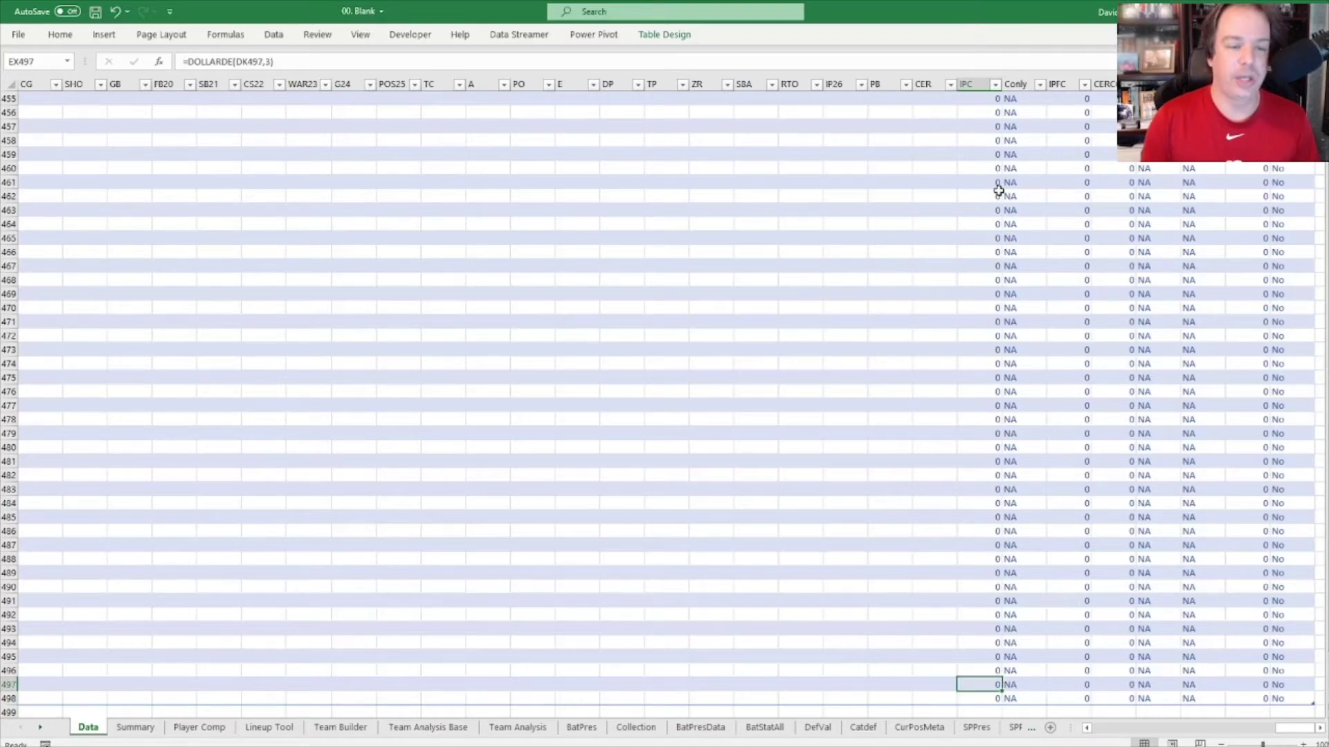
pyautogui.hotkey('ctrl', 'Up')
pyautogui.press('Left')
pyautogui.press('Down')
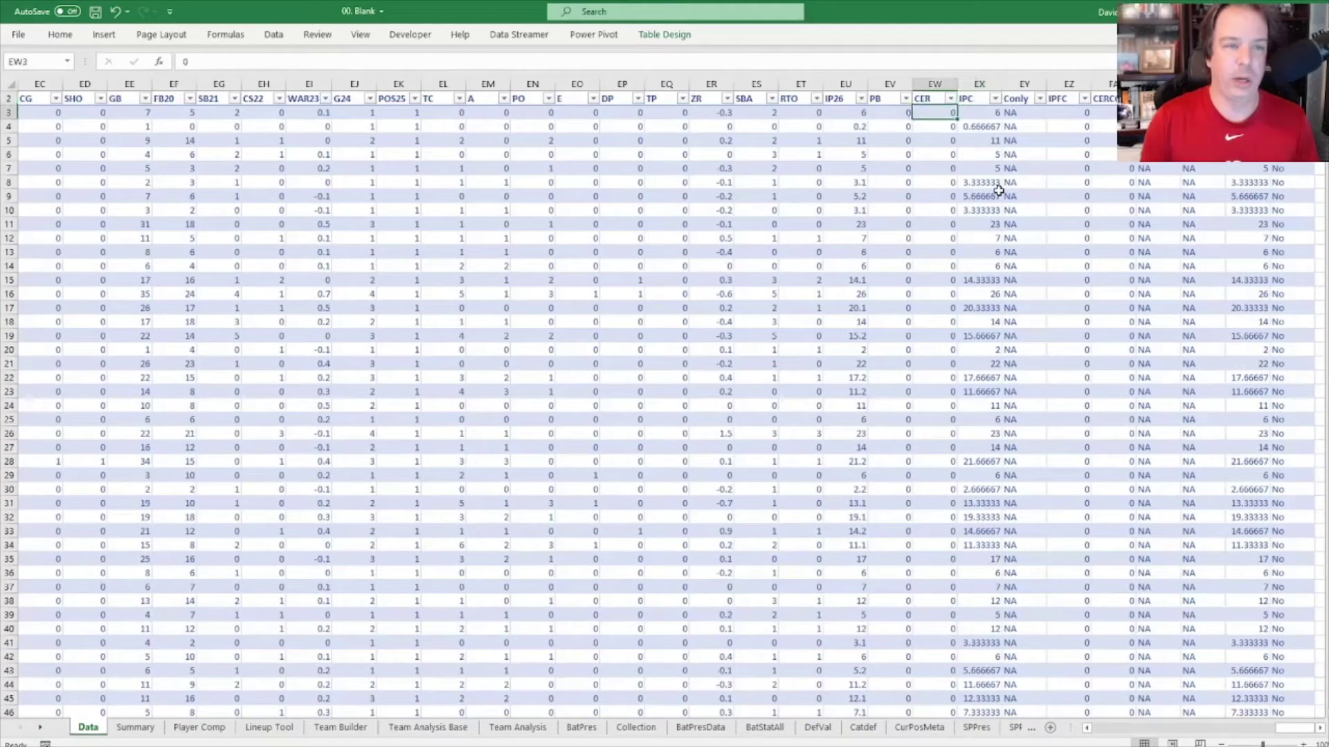
# Step: Select the surplus calculated cells below the pasted data, from IPC in row 382 across and down to the table's last row
pyautogui.hotkey('ctrl', 'Down')
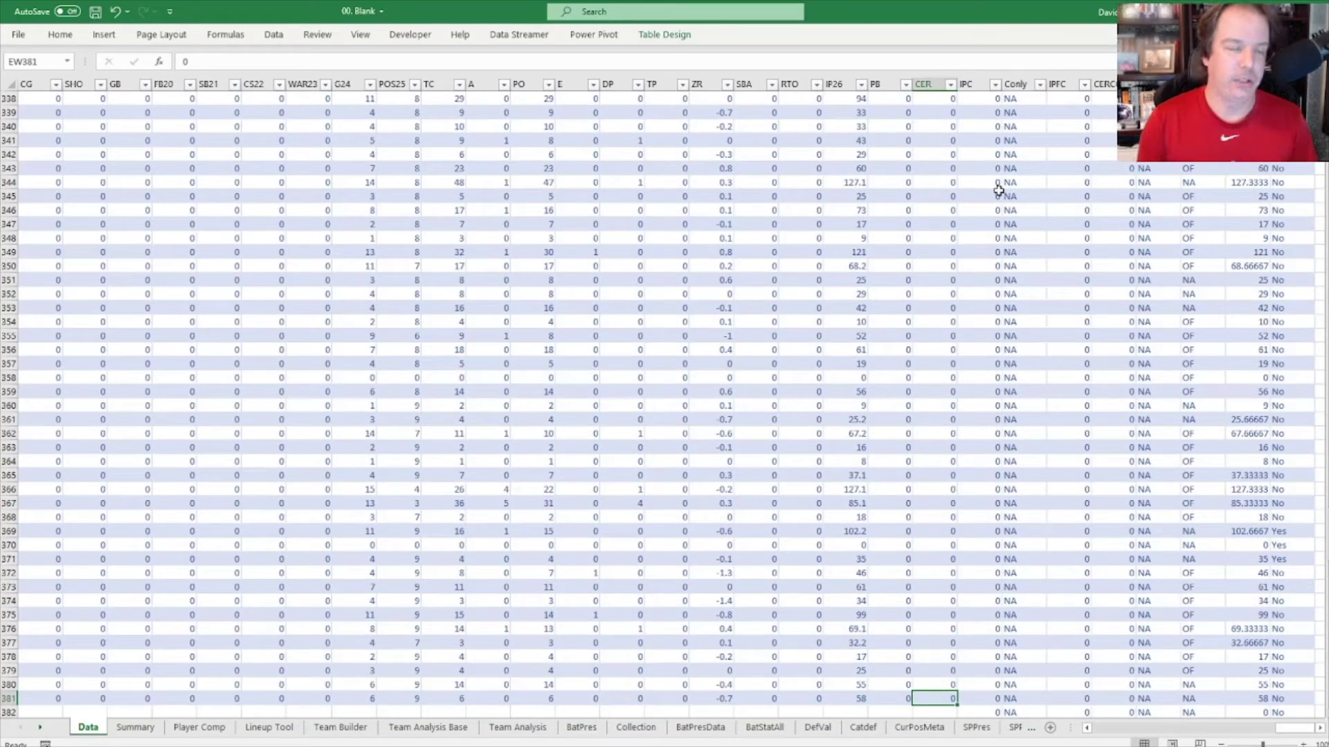
pyautogui.press('Down')
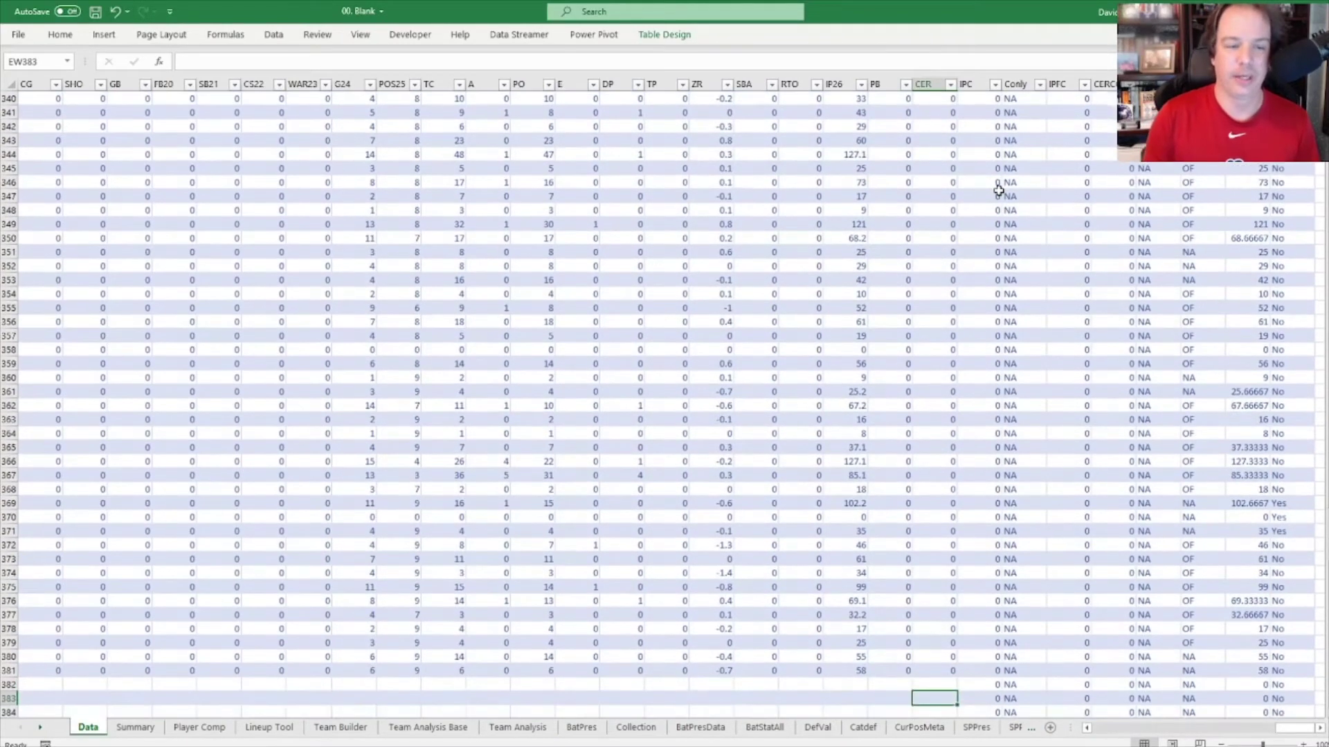
pyautogui.press('Right')
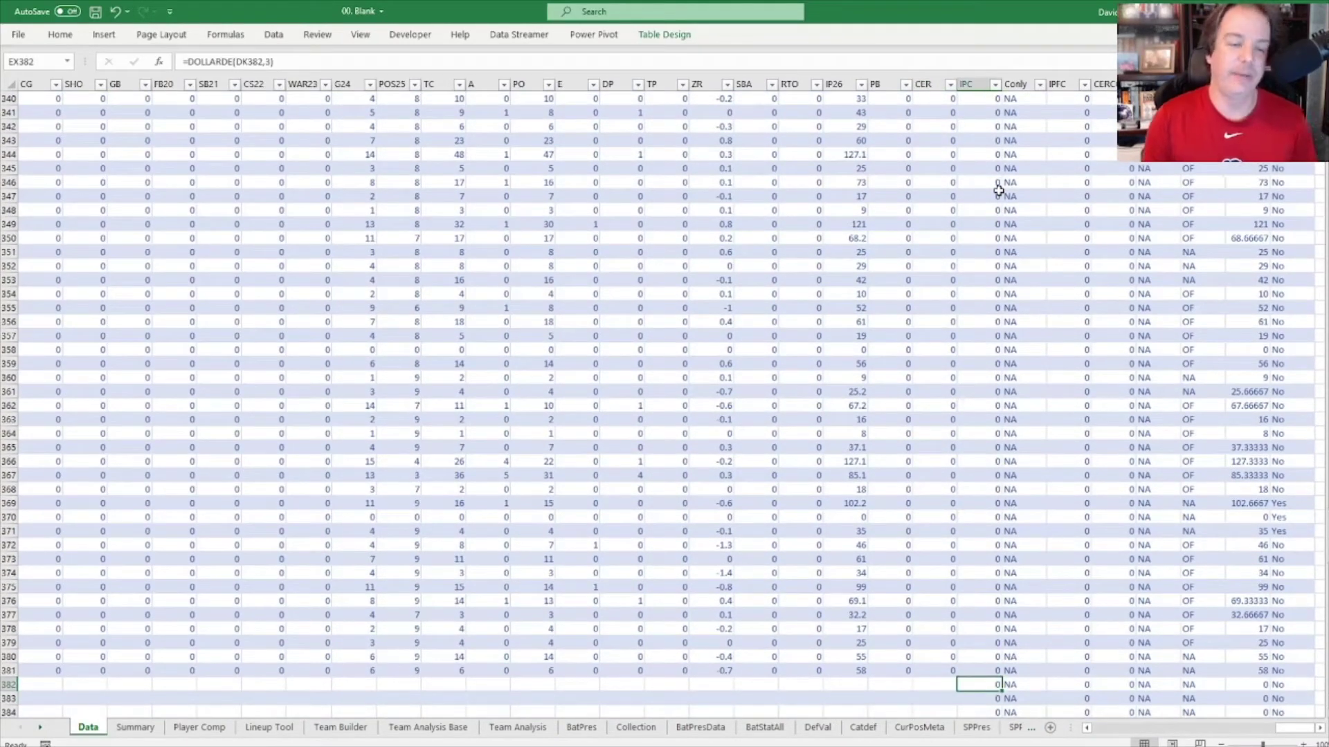
pyautogui.hotkey('ctrl', 'shift', 'Right')
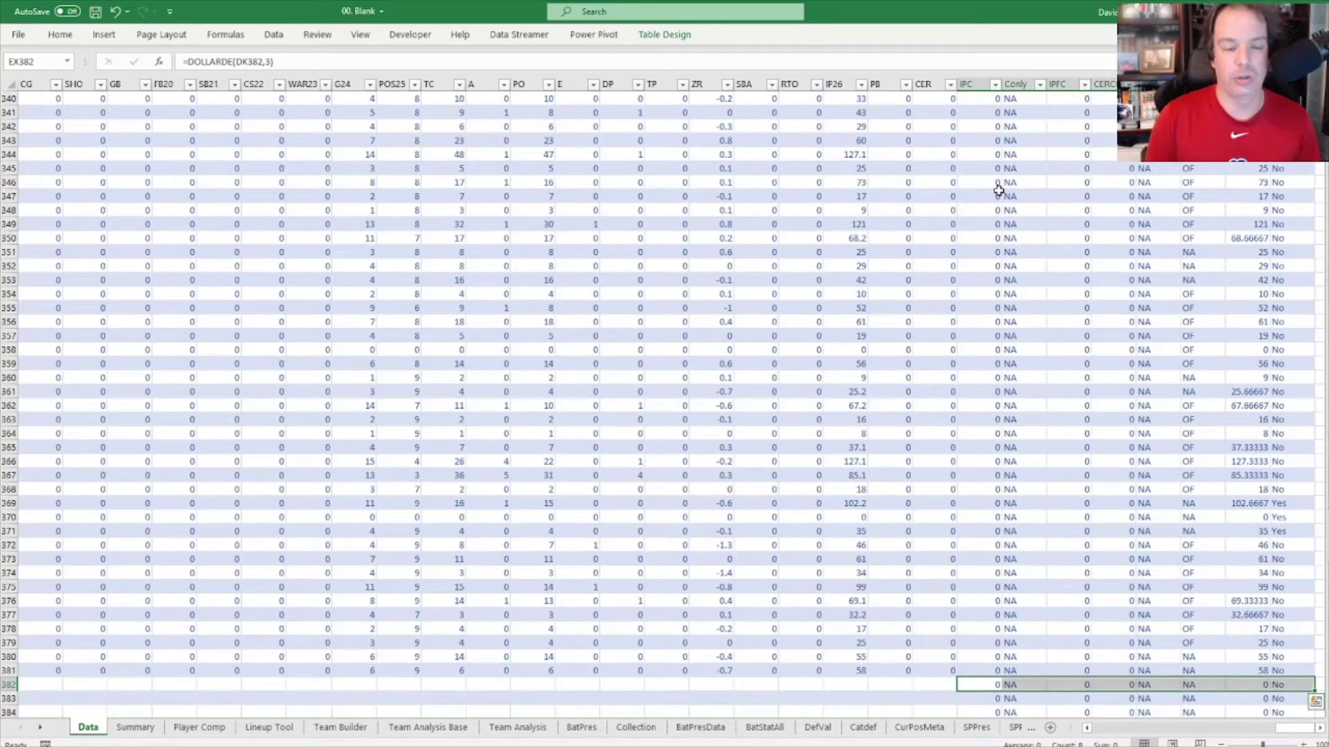
pyautogui.hotkey('ctrl', 'shift', 'Down')
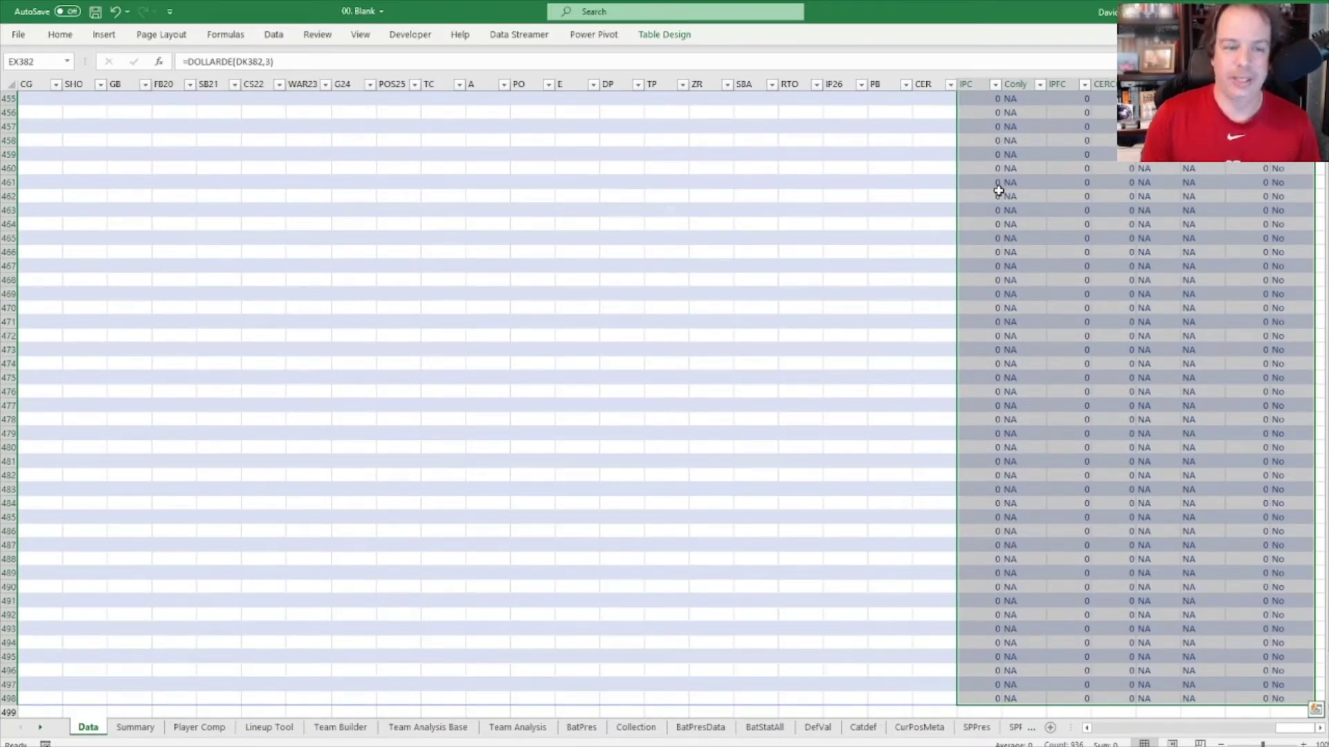
pyautogui.hotkey('ctrl', 'q')
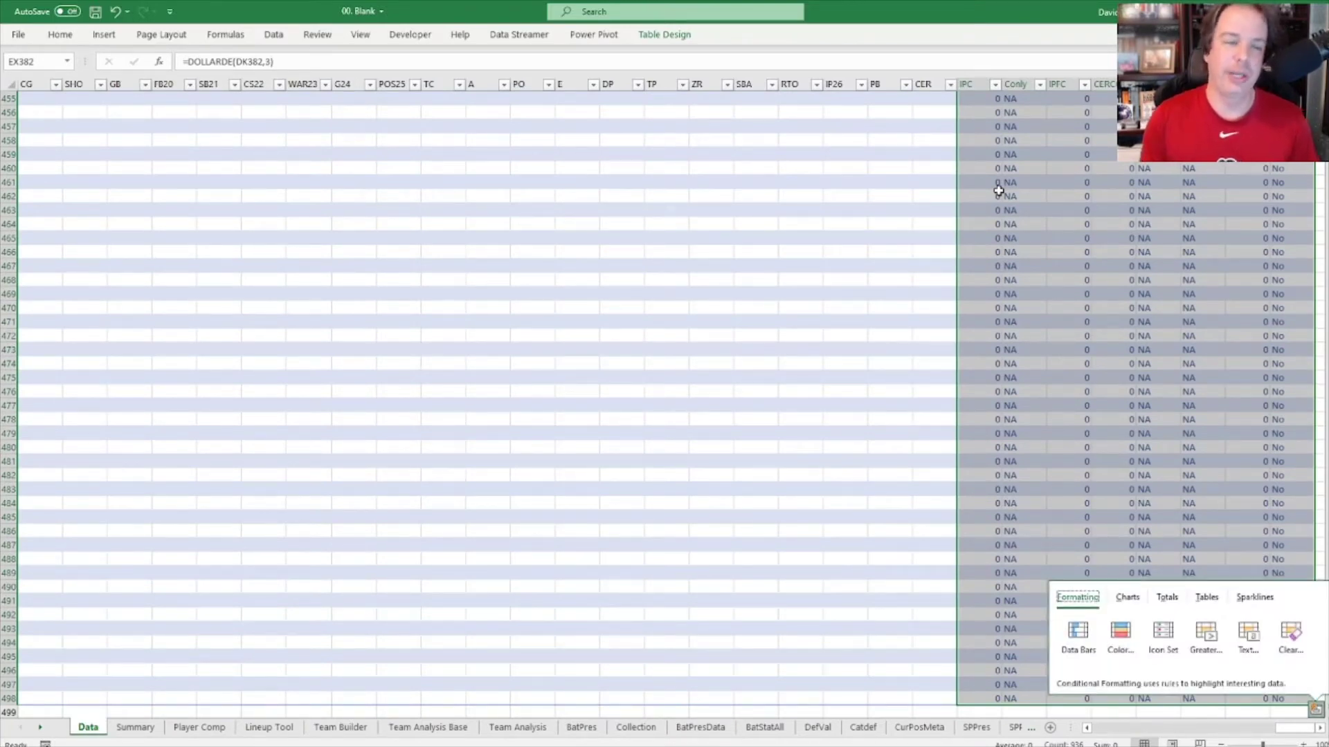
pyautogui.click(917, 184)
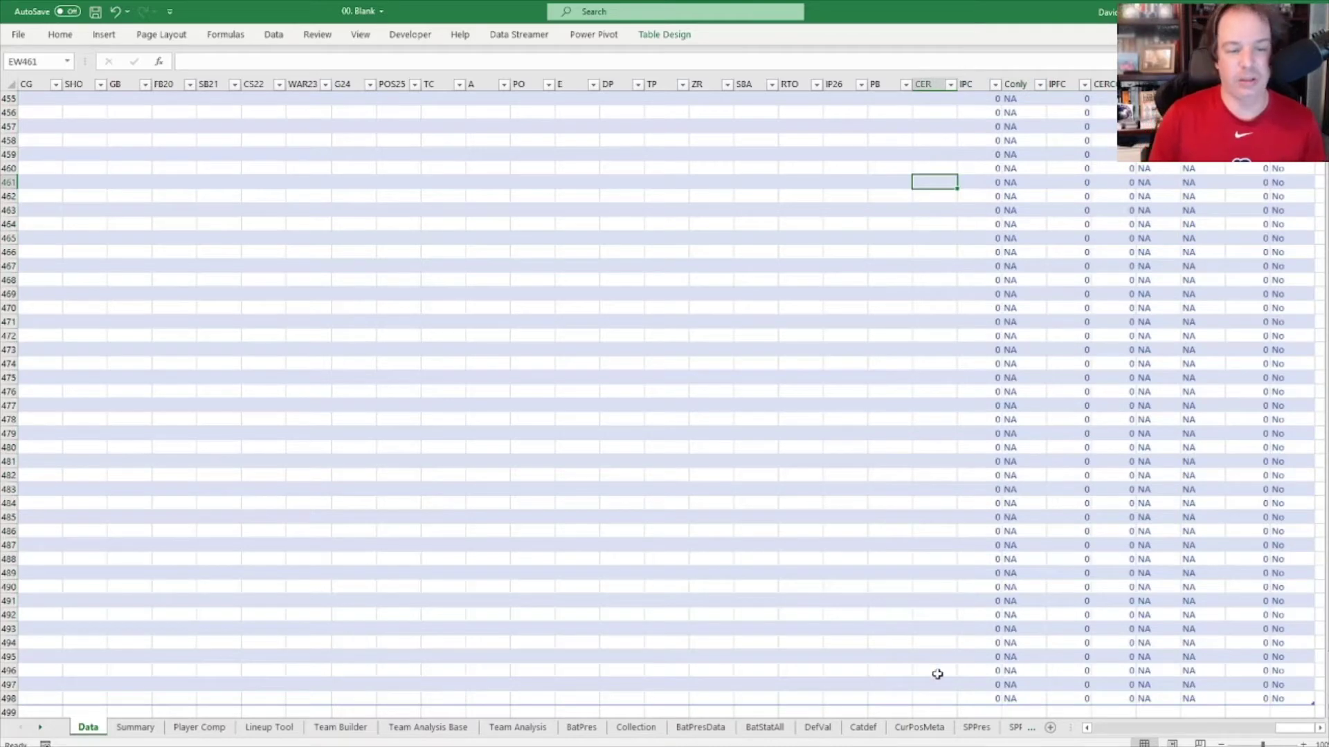
# Step: Examine row 461 from Trny across to IPC, and check the IPC formulas in the table's last rows
pyautogui.press('Home')
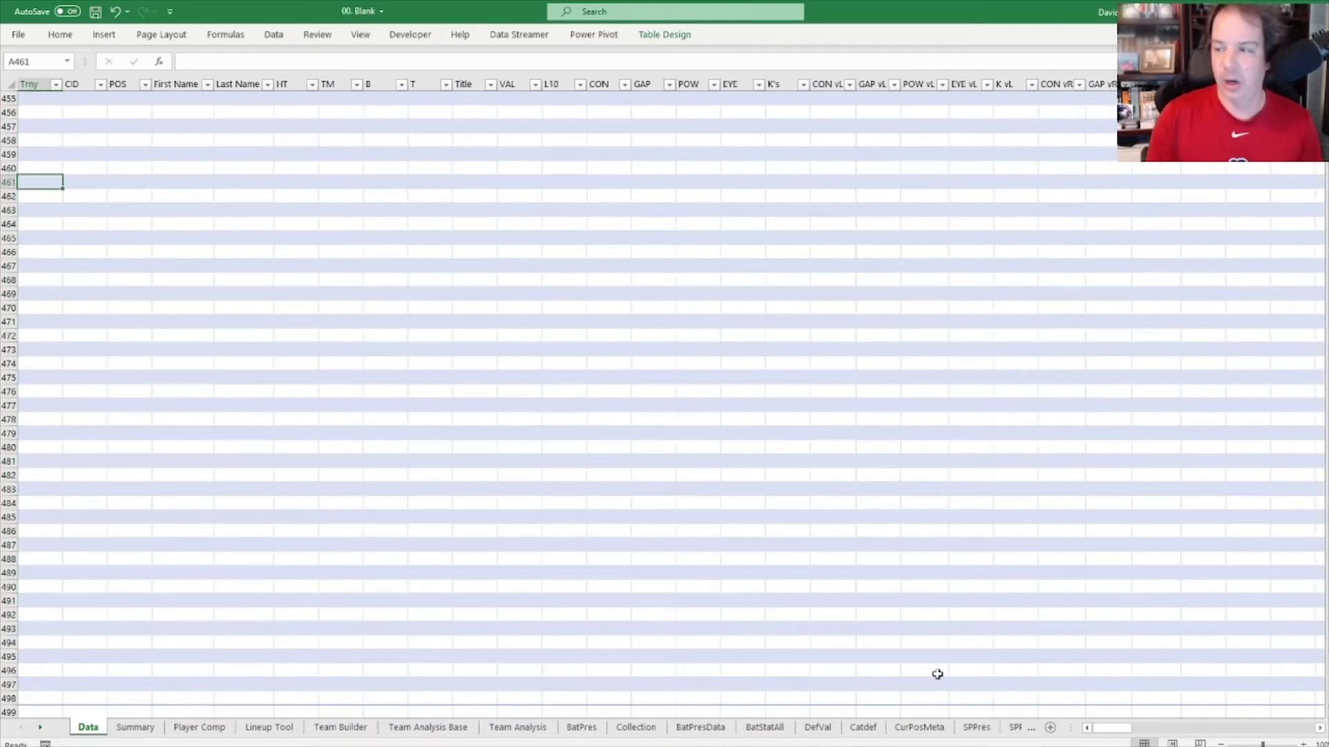
pyautogui.press('Right')
pyautogui.press('Right')
pyautogui.press('Right')
pyautogui.press('Right')
pyautogui.press('Right')
pyautogui.hotkey('ctrl', 'Right')
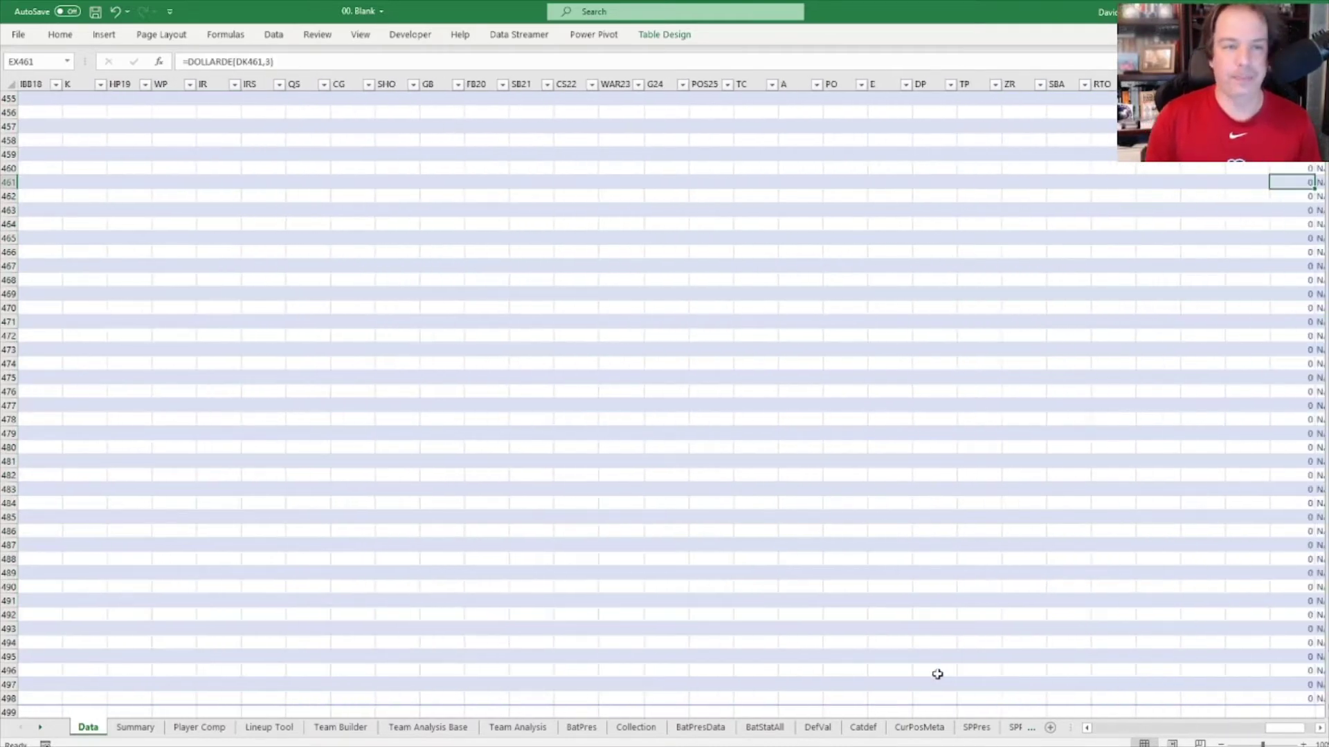
pyautogui.hotkey('ctrl', 'Down')
pyautogui.press('Left')
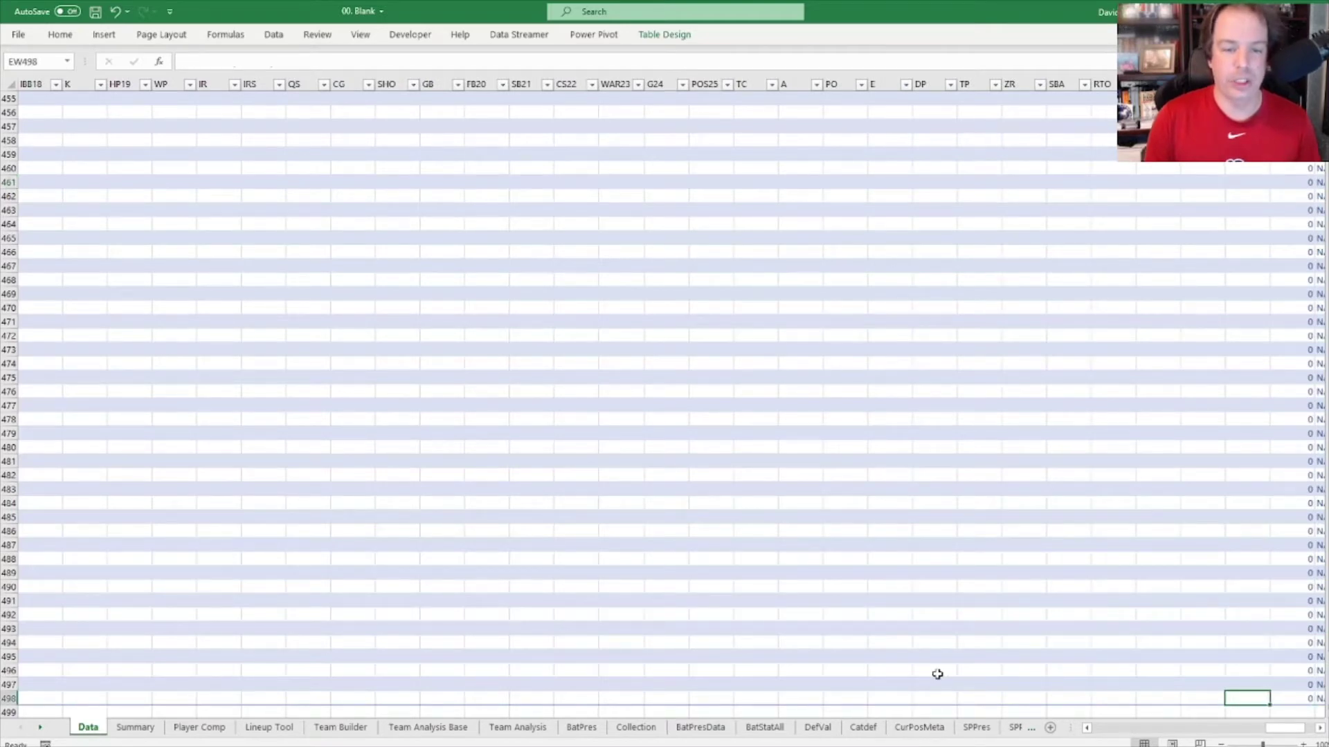
pyautogui.scroll(-3, 1284, 595)
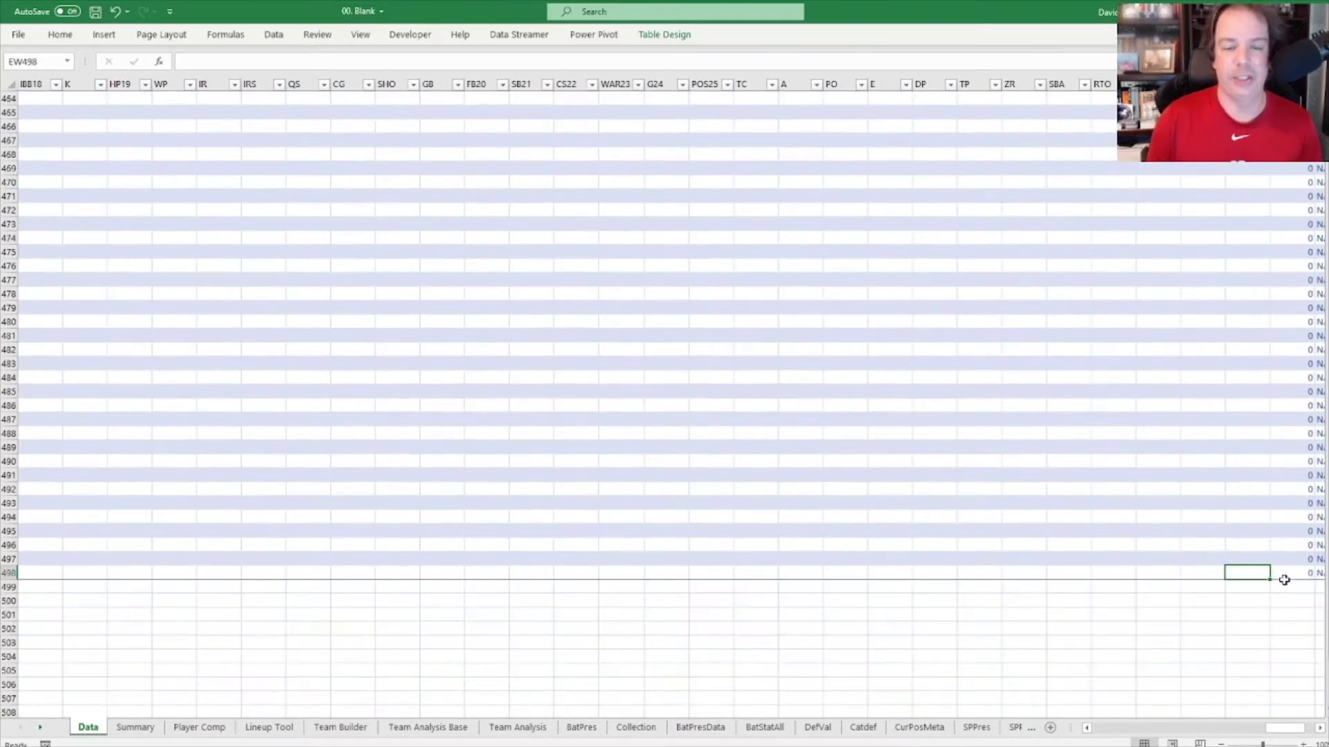
pyautogui.click(1299, 568)
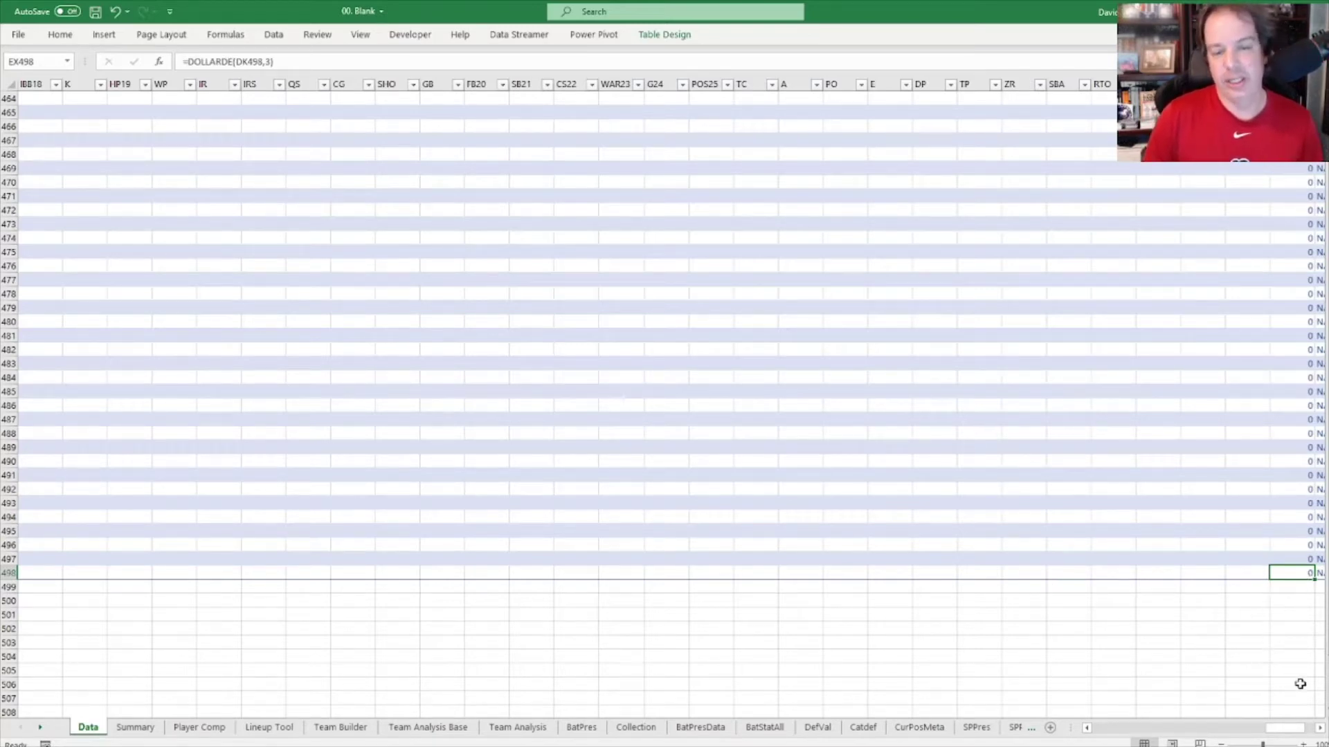
pyautogui.click(1284, 531)
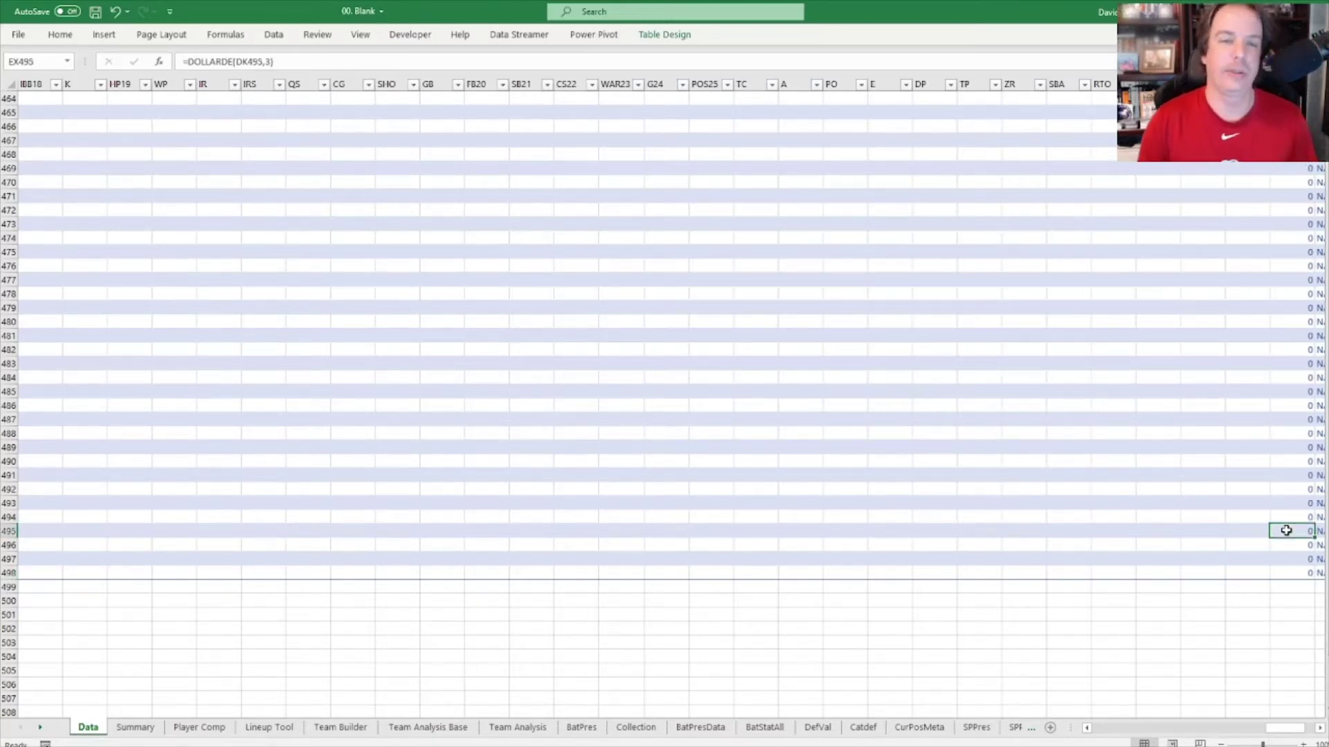
# Step: Go to the last filled row of the CER column, and return to the Trny header at the start of the table
pyautogui.hotkey('ctrl', 'Up')
pyautogui.press('Left')
pyautogui.hotkey('ctrl', 'Down')
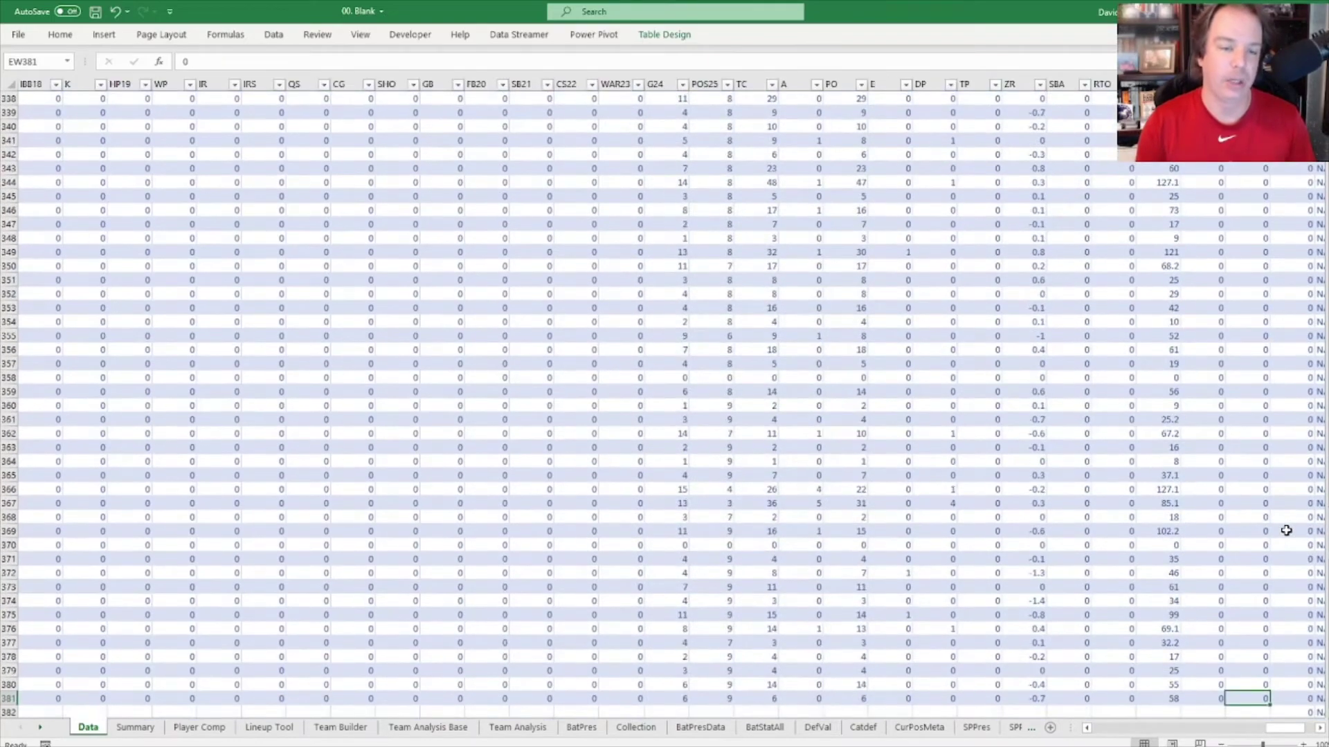
pyautogui.press('Left')
pyautogui.press('Left')
pyautogui.press('Left')
pyautogui.hotkey('ctrl', 'Left')
pyautogui.hotkey('ctrl', 'Left')
pyautogui.hotkey('ctrl', 'Up')
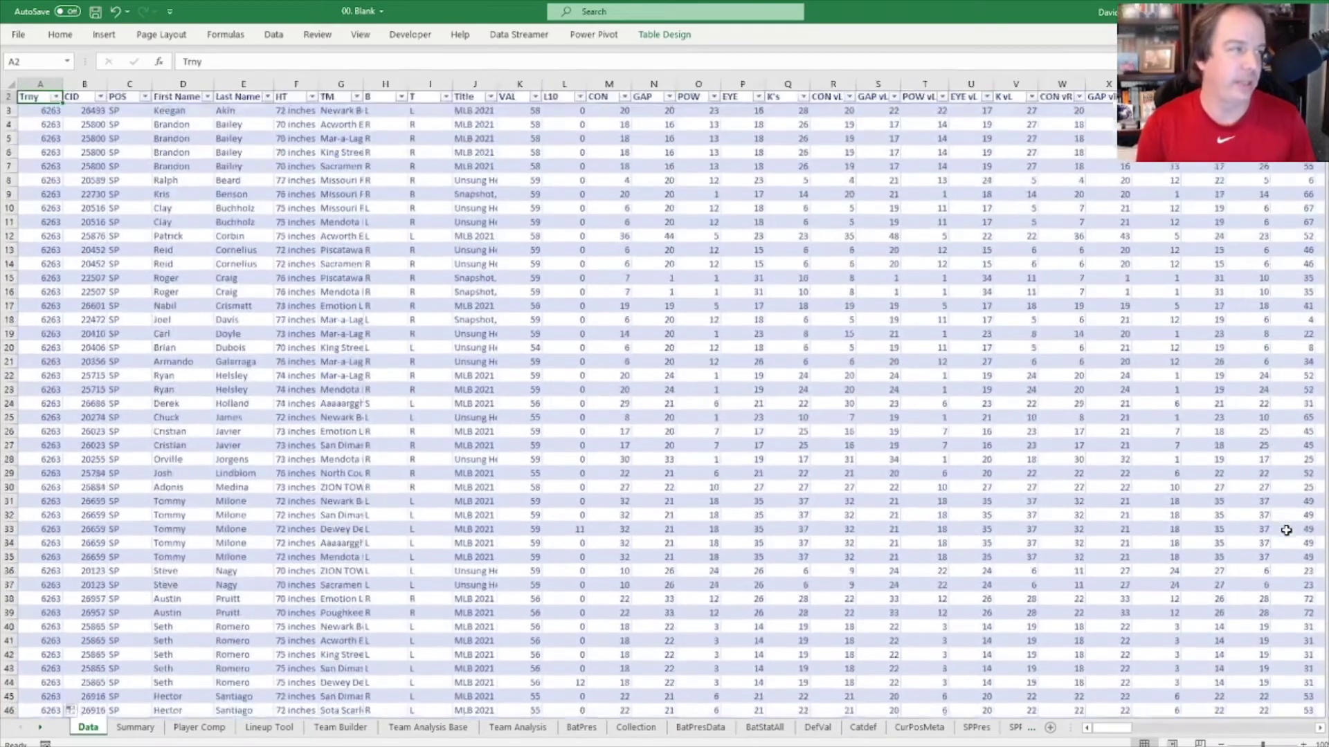
# Step: Switch to Out of the Park Baseball 22 and leave the tournament statistics for the game's main menu
pyautogui.hotkey('alt', 'Tab')
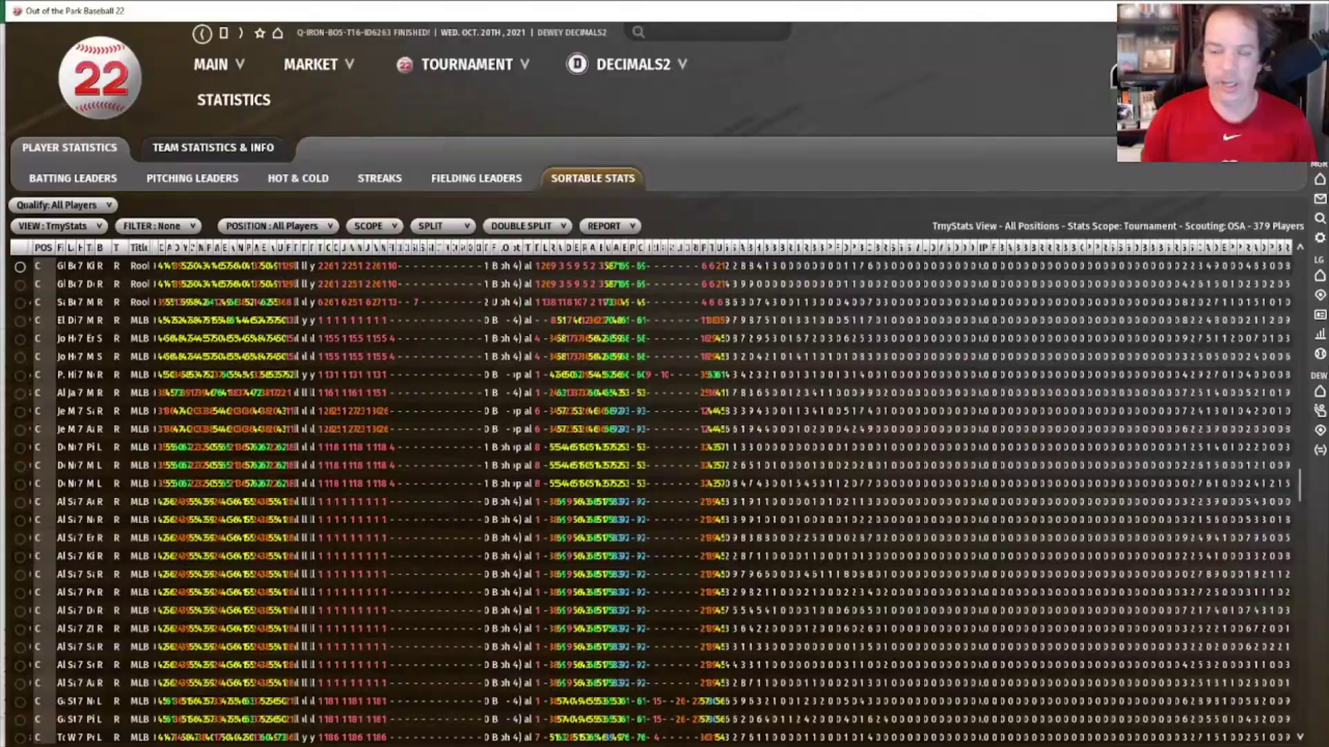
pyautogui.click(235, 66)
pyautogui.click(237, 281)
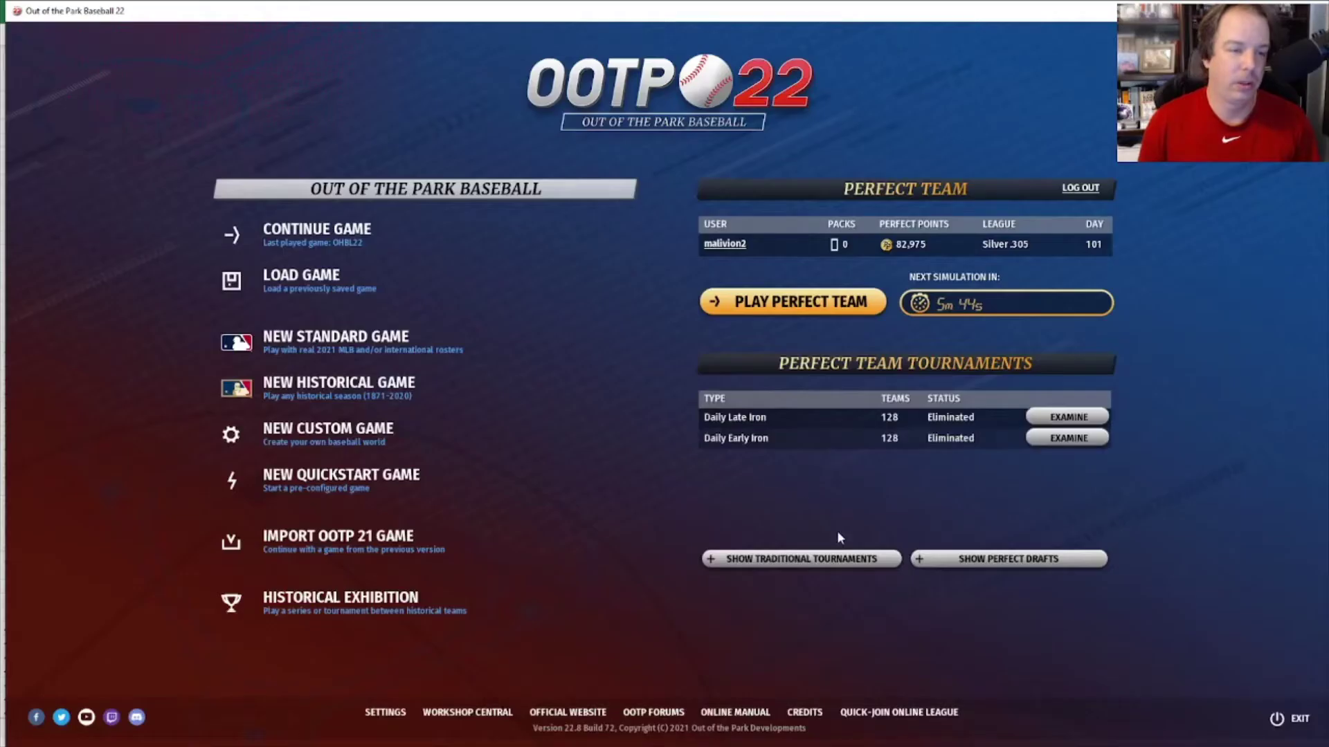
# Step: Open the list of your own traditional tournaments and examine Q-Iron-Bo5-T16-ID6252
pyautogui.click(810, 560)
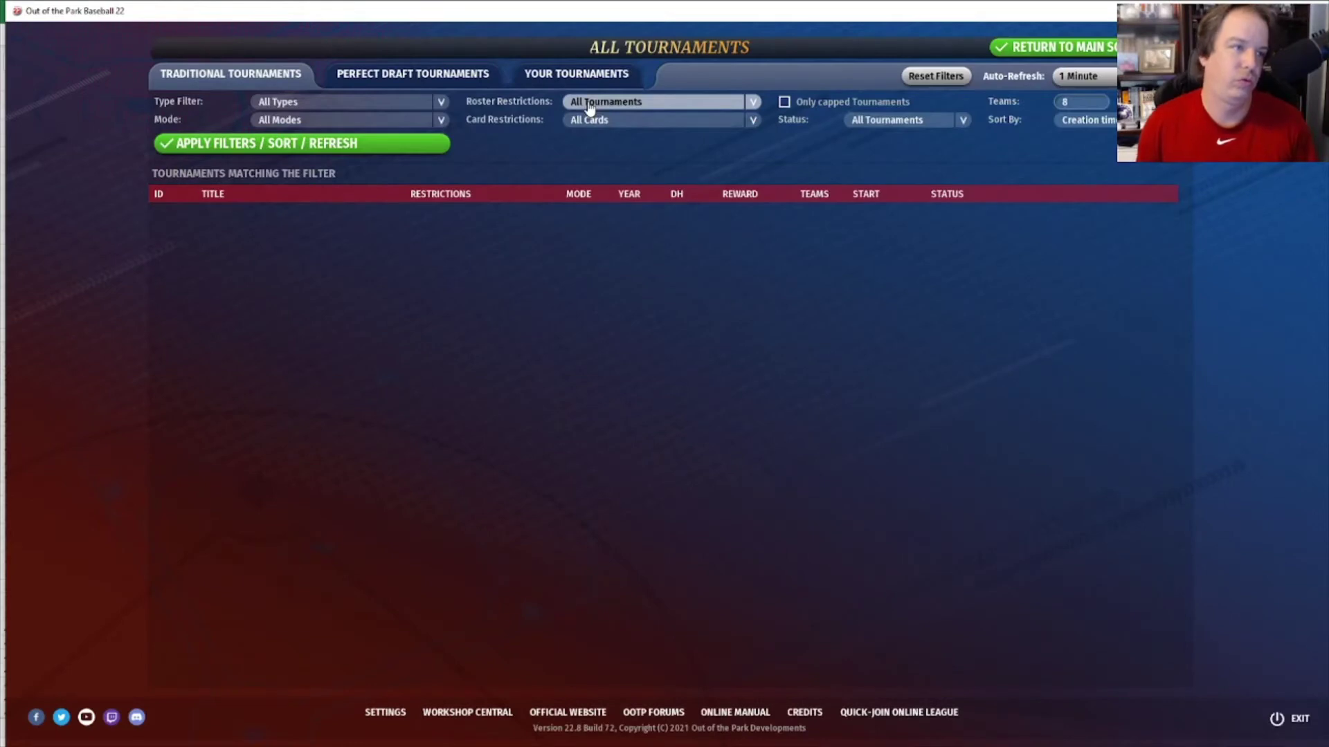
pyautogui.click(577, 74)
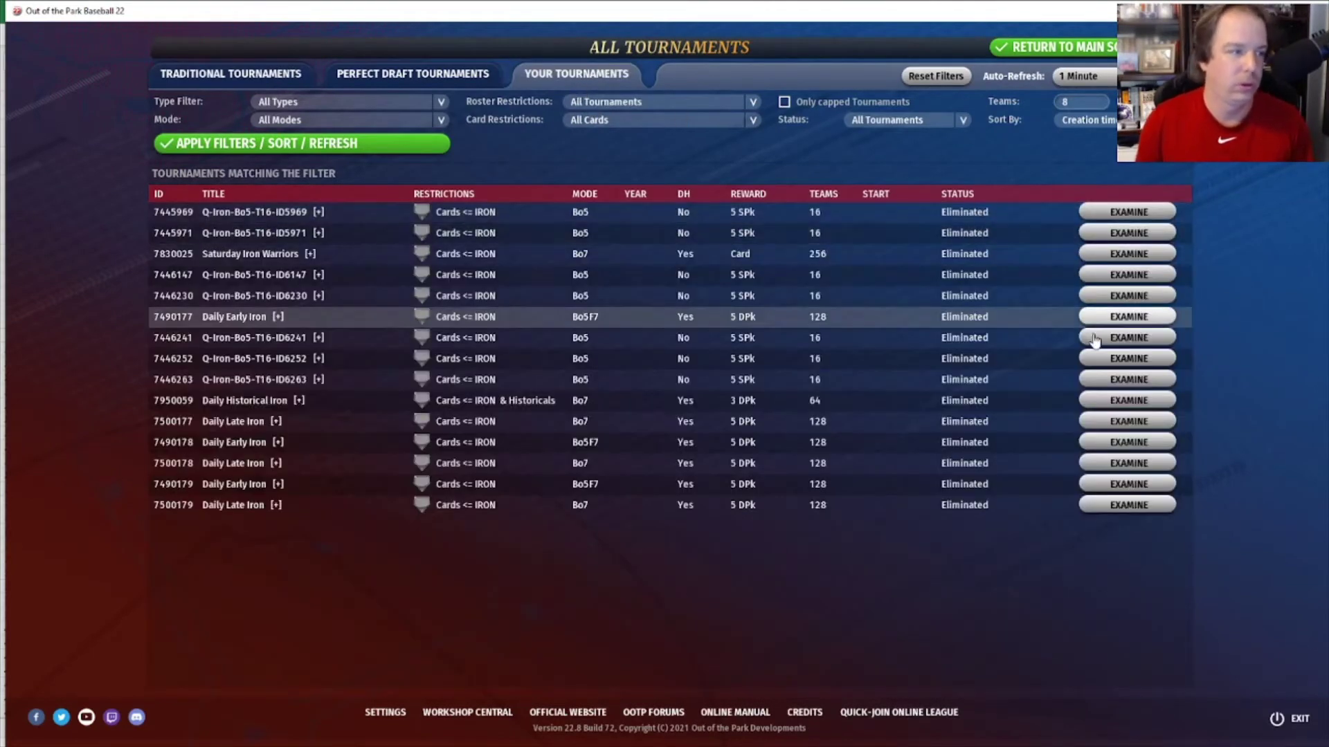
pyautogui.click(1100, 364)
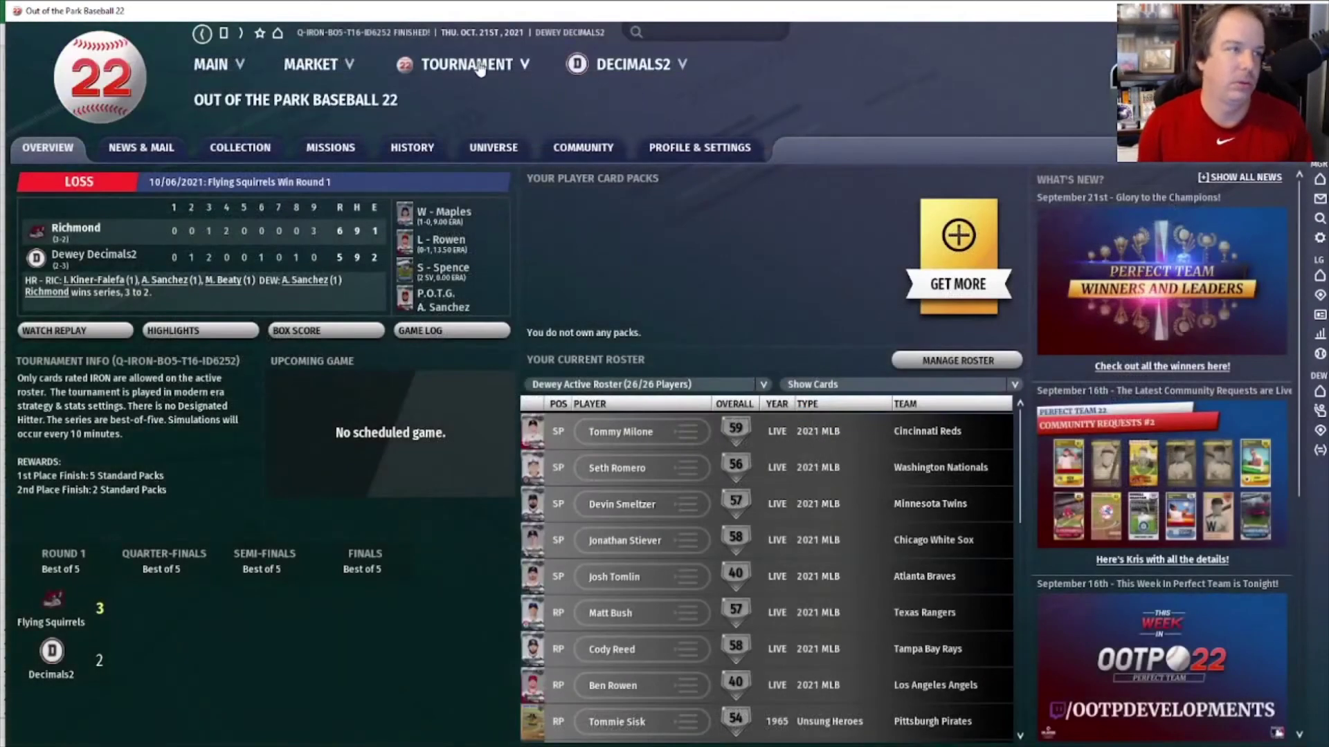
# Step: Open the tournament's player statistics and show the sortable stats
pyautogui.moveTo(467, 64)
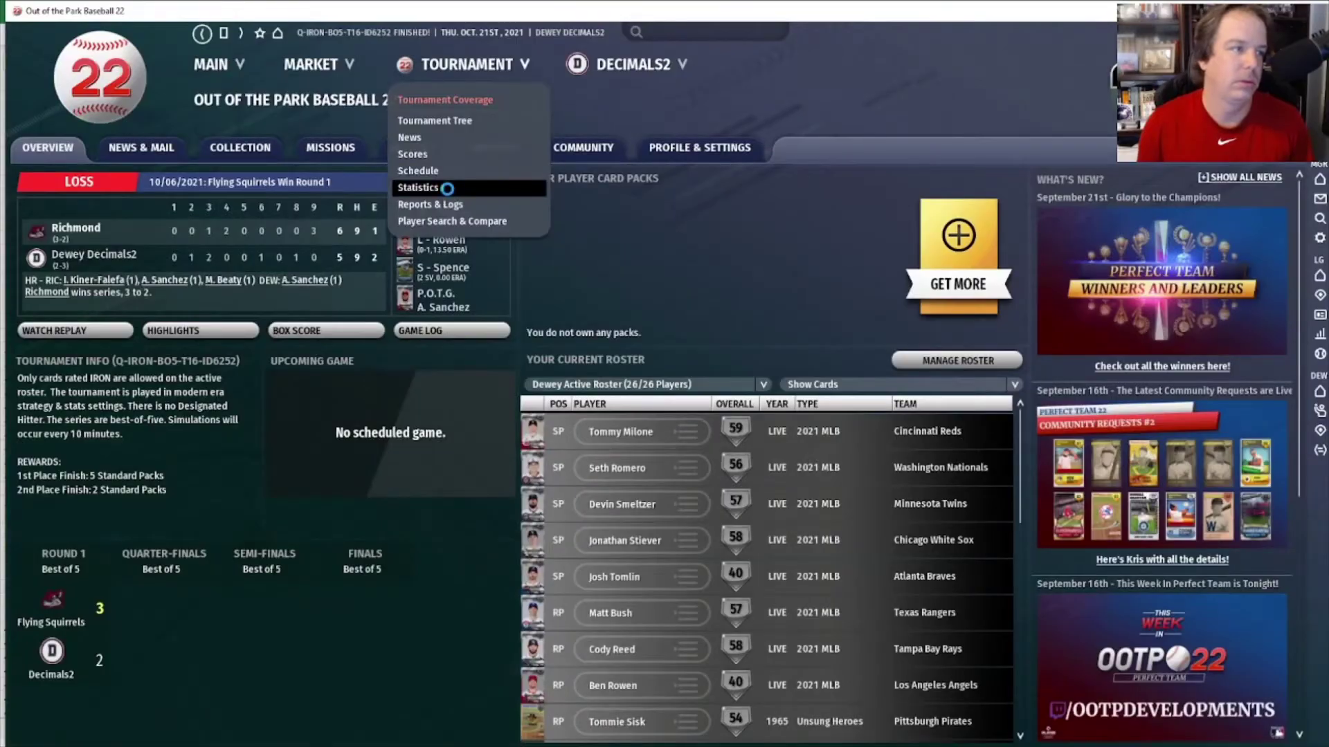
pyautogui.click(450, 188)
pyautogui.click(598, 182)
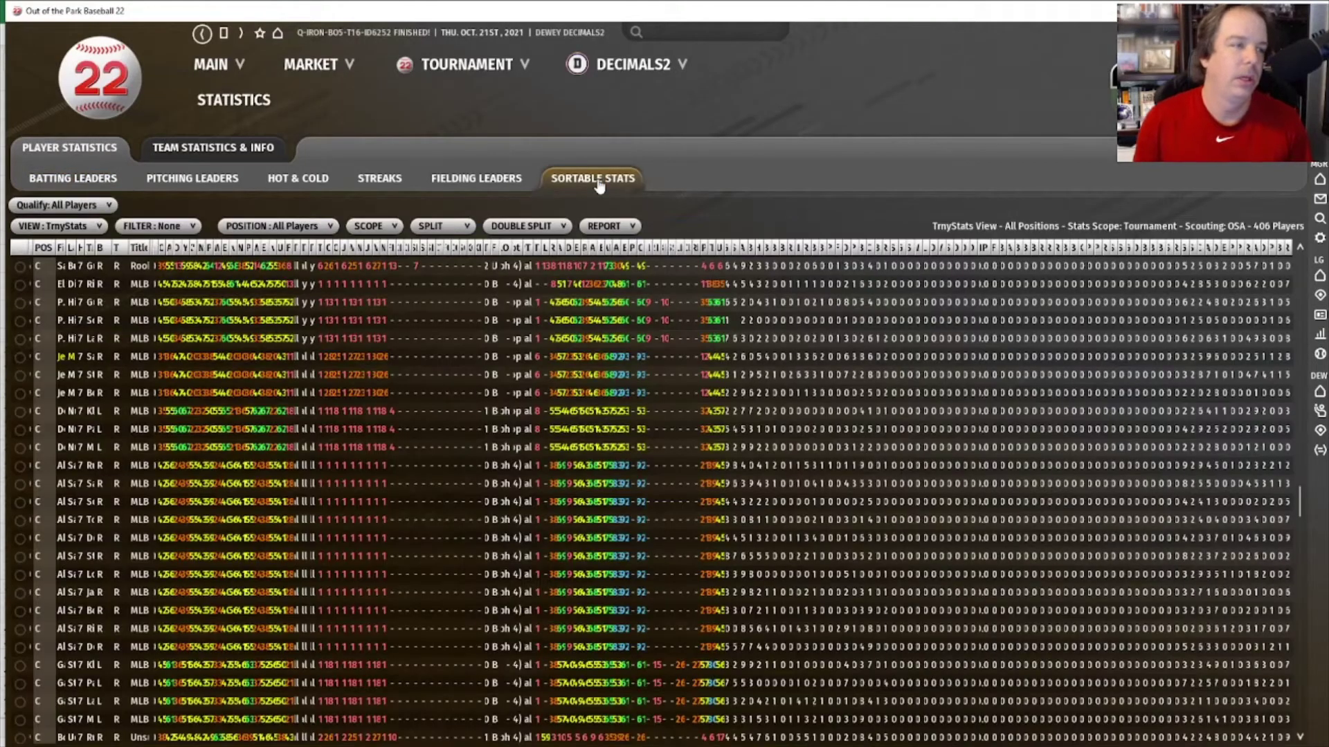
# Step: Output the sortable stats as a web page report and select the whole Player List for copying
pyautogui.click(609, 226)
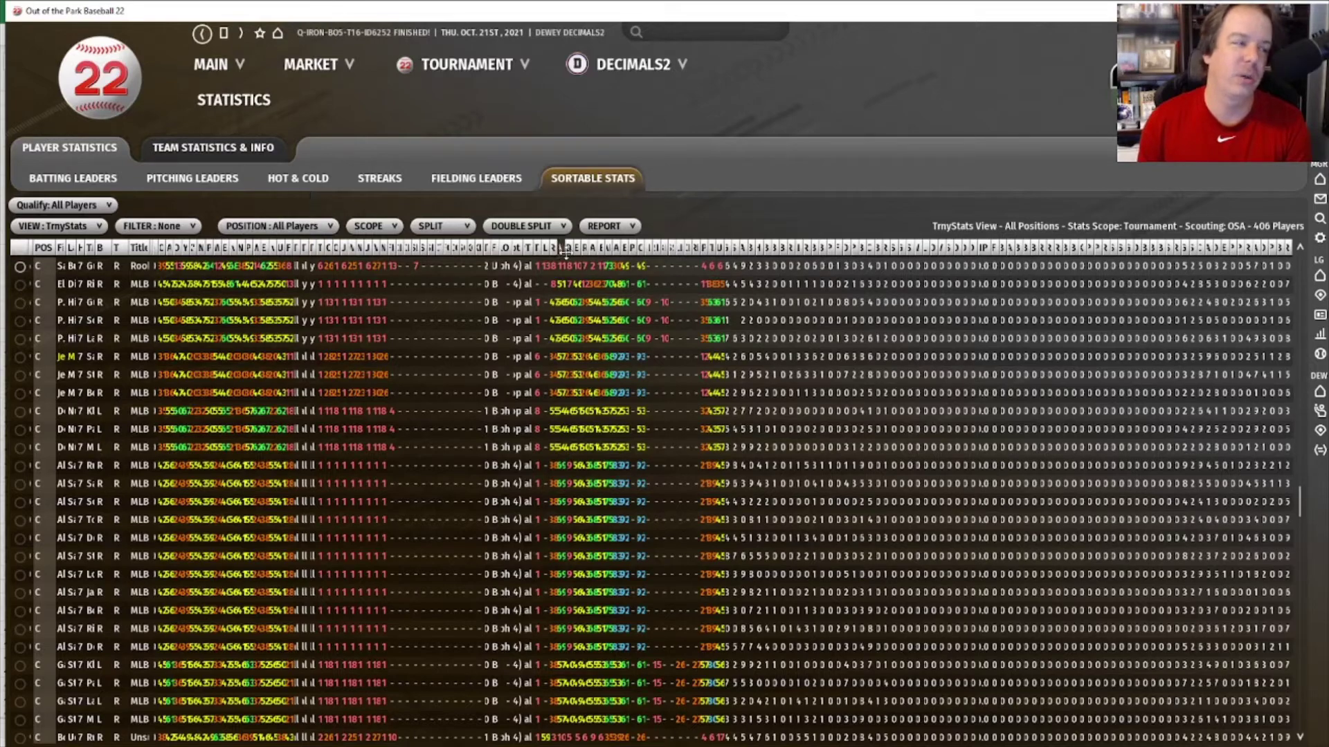
pyautogui.click(609, 225)
pyautogui.click(636, 258)
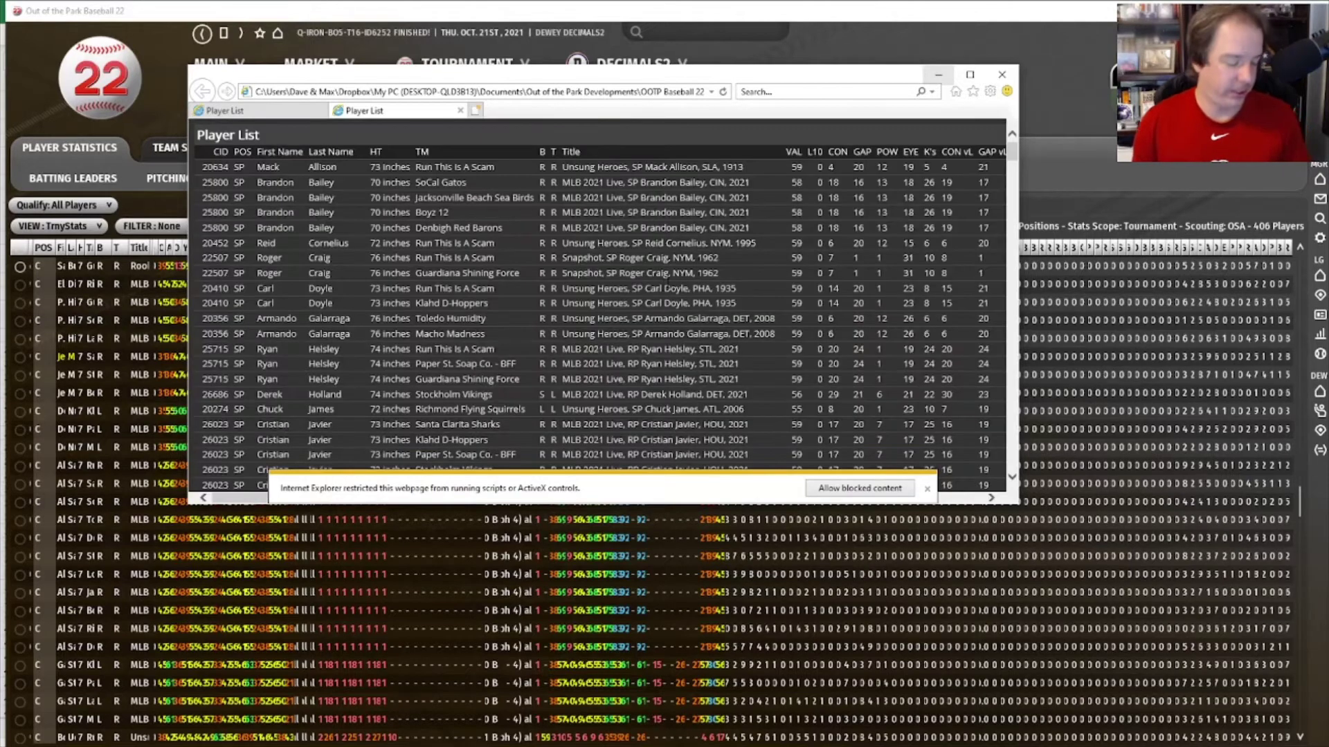
pyautogui.hotkey('ctrl', 'a')
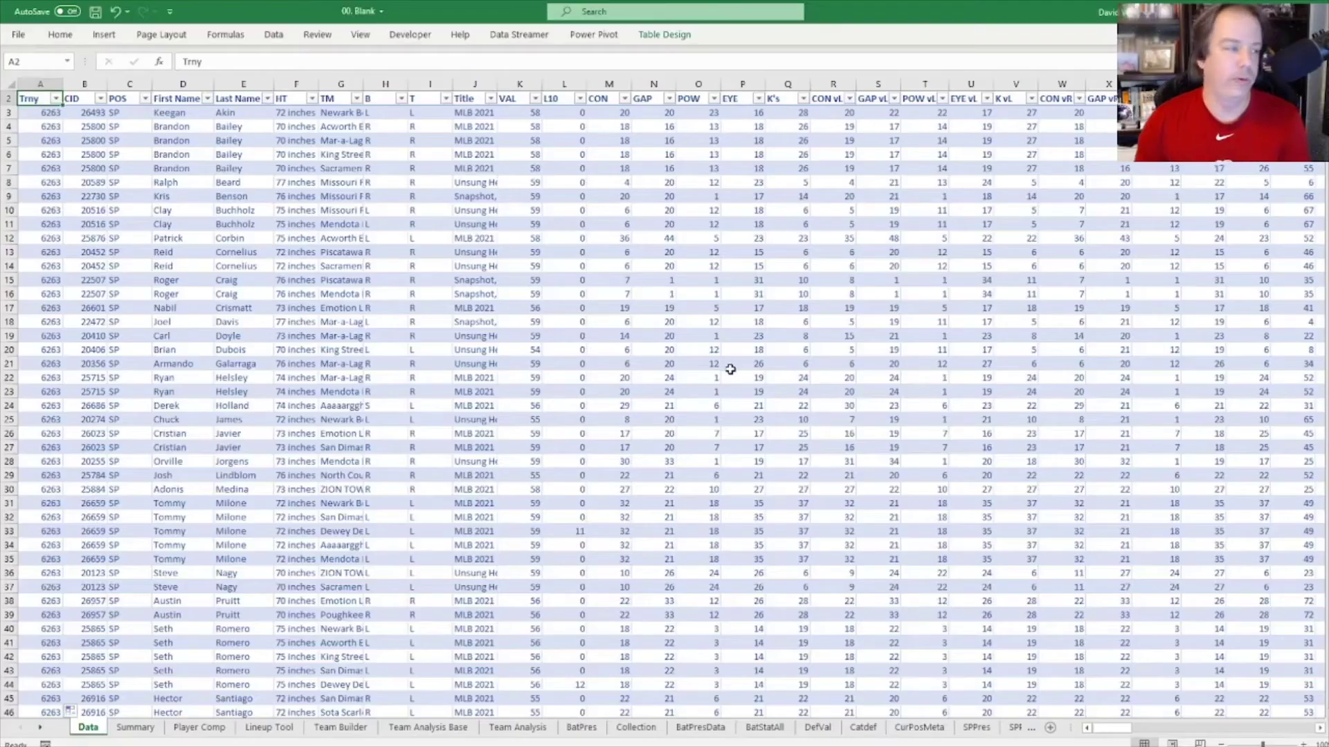
# Step: Switch to the Excel Data sheet and paste the copied player list at A382, over the date line below the tournament 6263 rows
pyautogui.click(342, 476)
pyautogui.hotkey('ctrl', 'Left')
pyautogui.hotkey('ctrl', 'Down')
pyautogui.press('Down')
pyautogui.write('Thursday, September 23rd , 2021 - OOTP Baseball 22.8 Build 72')
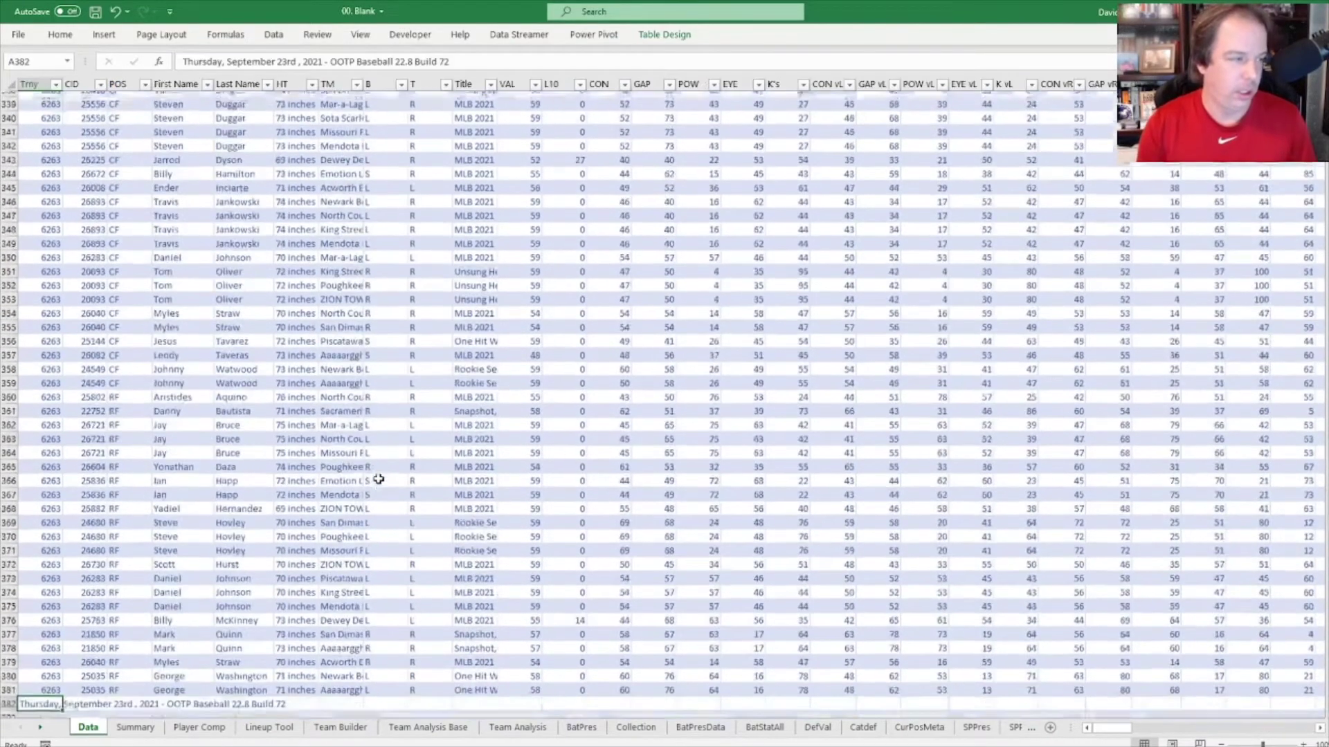
pyautogui.scroll(-11, 378, 479)
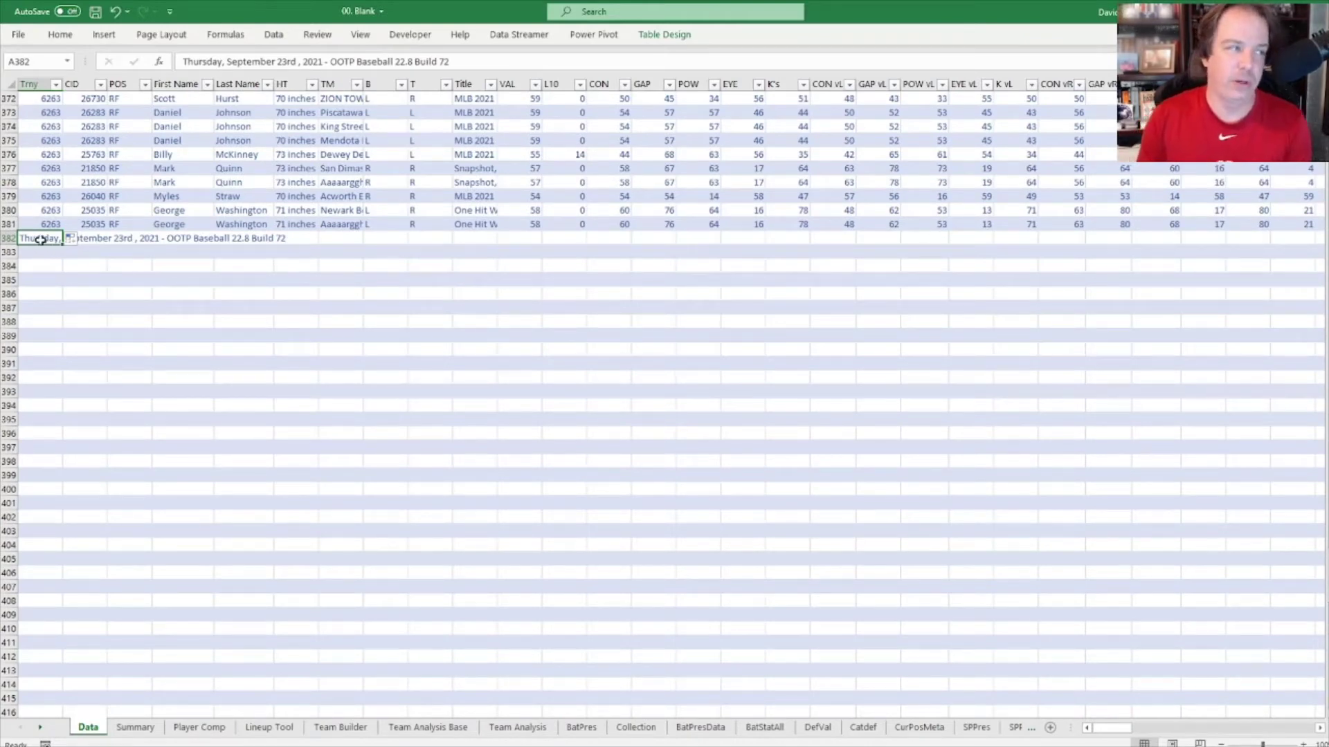
pyautogui.rightClick(39, 239)
pyautogui.click(93, 312)
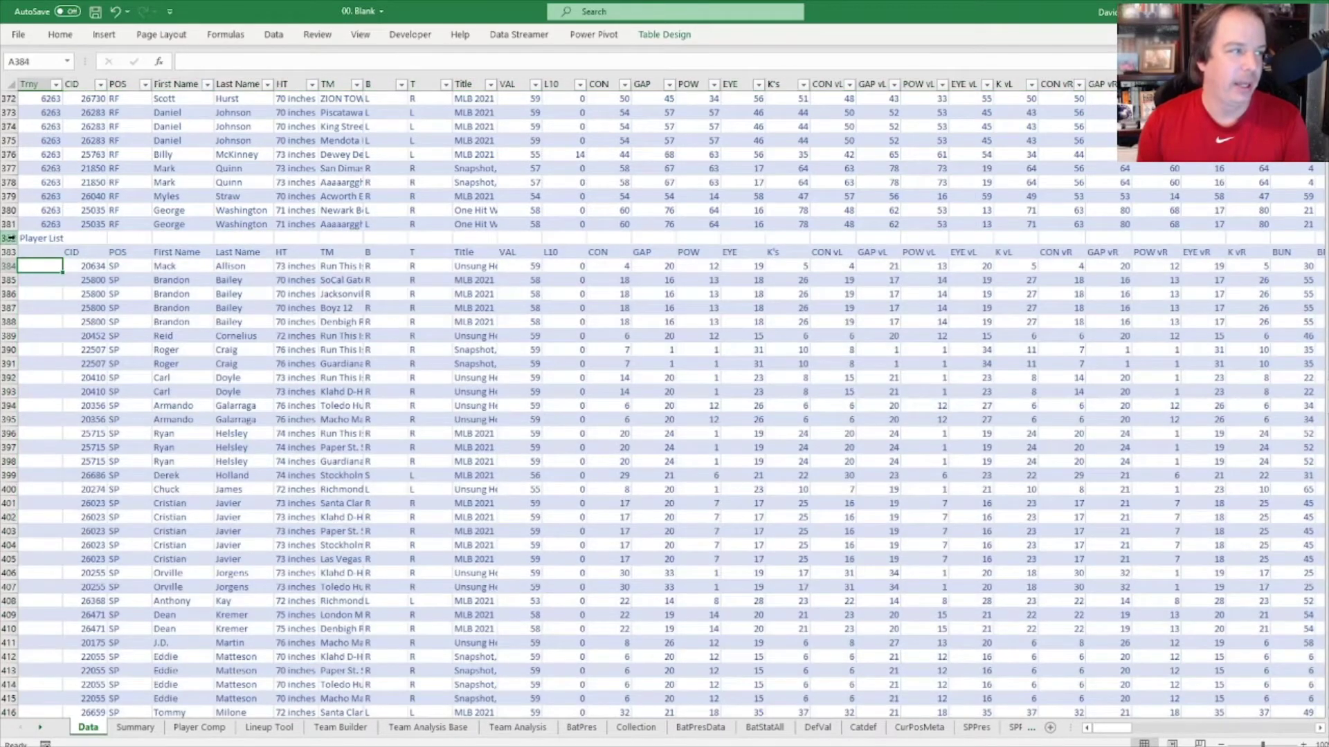
# Step: Delete rows 382 and 383 holding the pasted Player List title and repeated column headers
pyautogui.moveTo(10, 238); pyautogui.dragTo(15, 249)
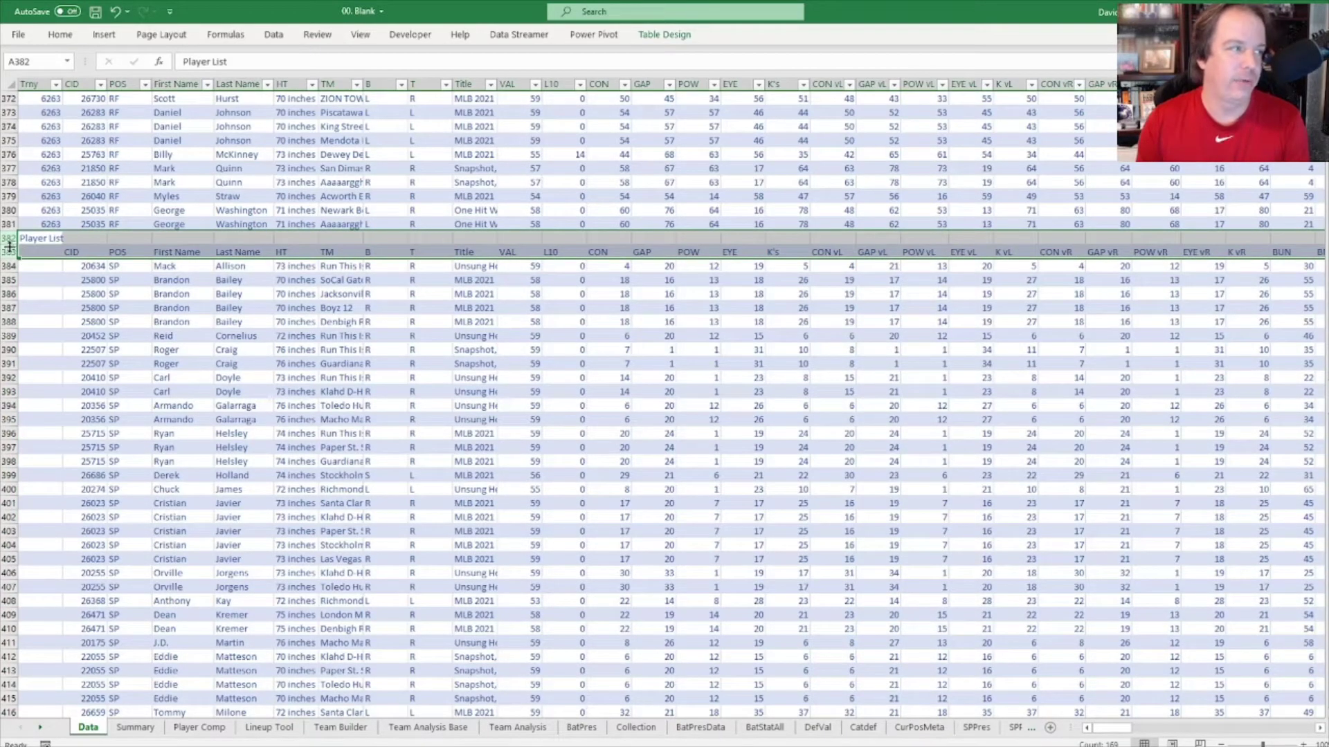
pyautogui.rightClick(10, 238)
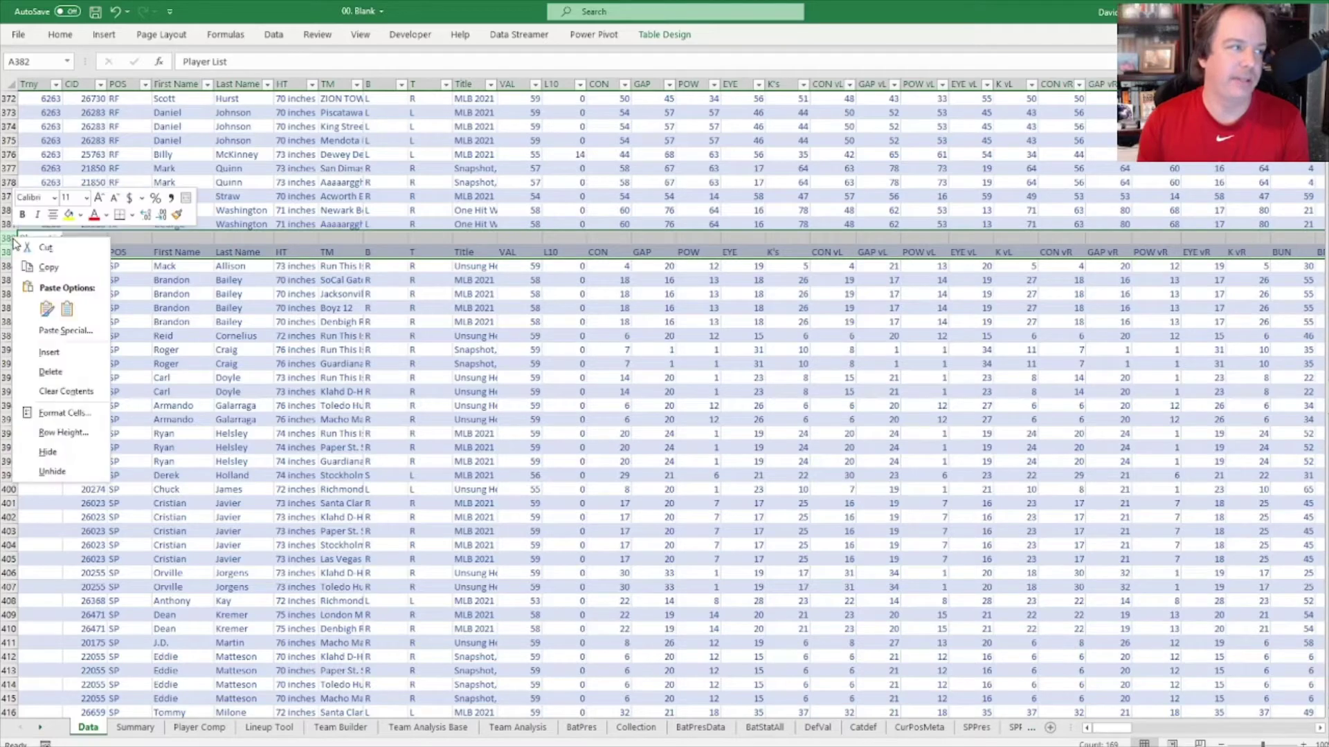
pyautogui.click(67, 364)
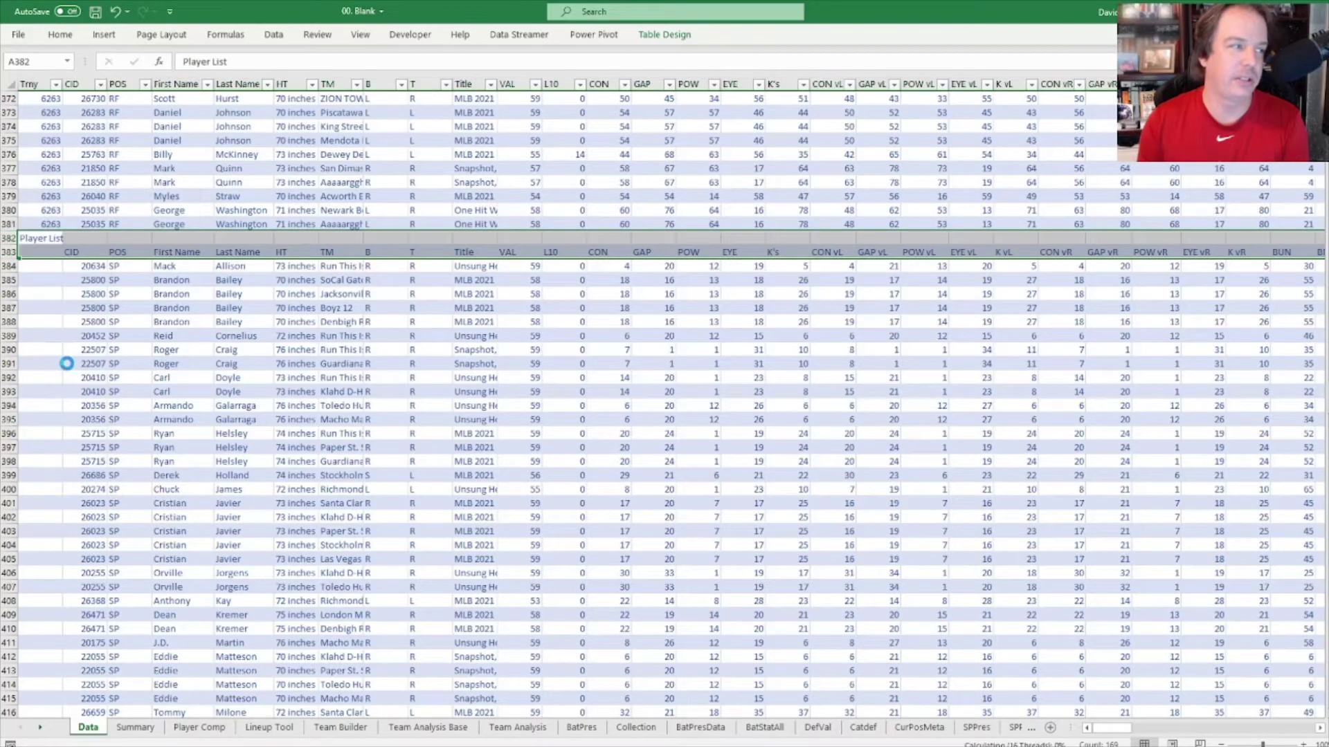
# Step: Enter tournament number 6252 in the Trny cell A382 of the first newly pasted row
pyautogui.click(47, 239)
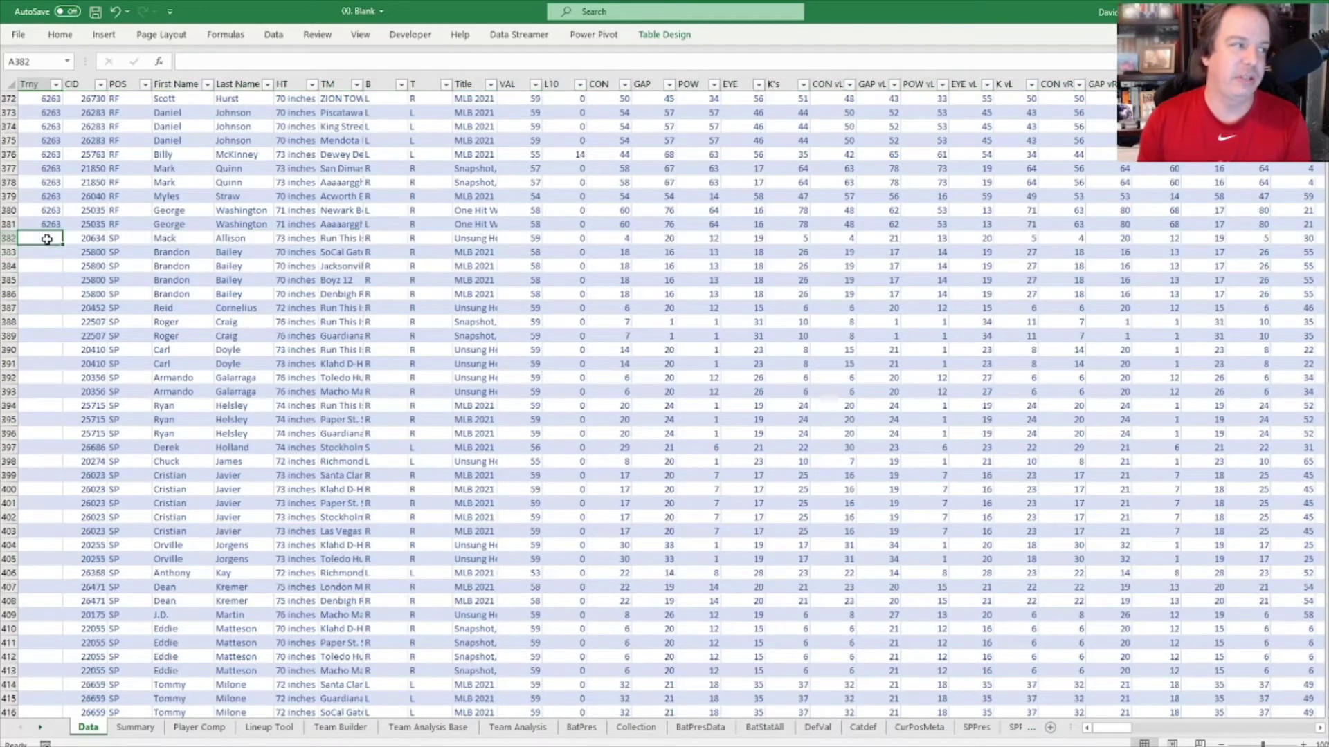
pyautogui.write('6252')
pyautogui.press('Return')
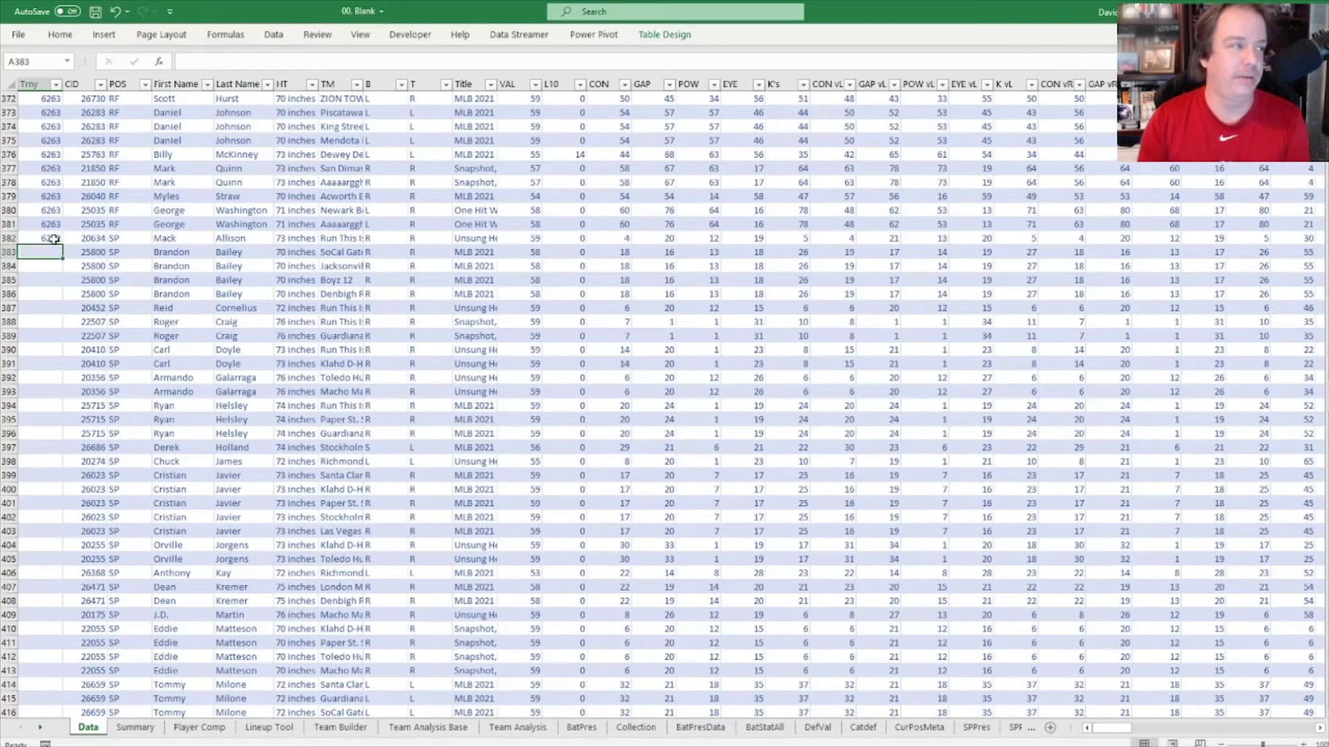
# Step: Copy 6252 from A382 down the Trny column to A787, the last newly pasted player row
pyautogui.click(48, 239)
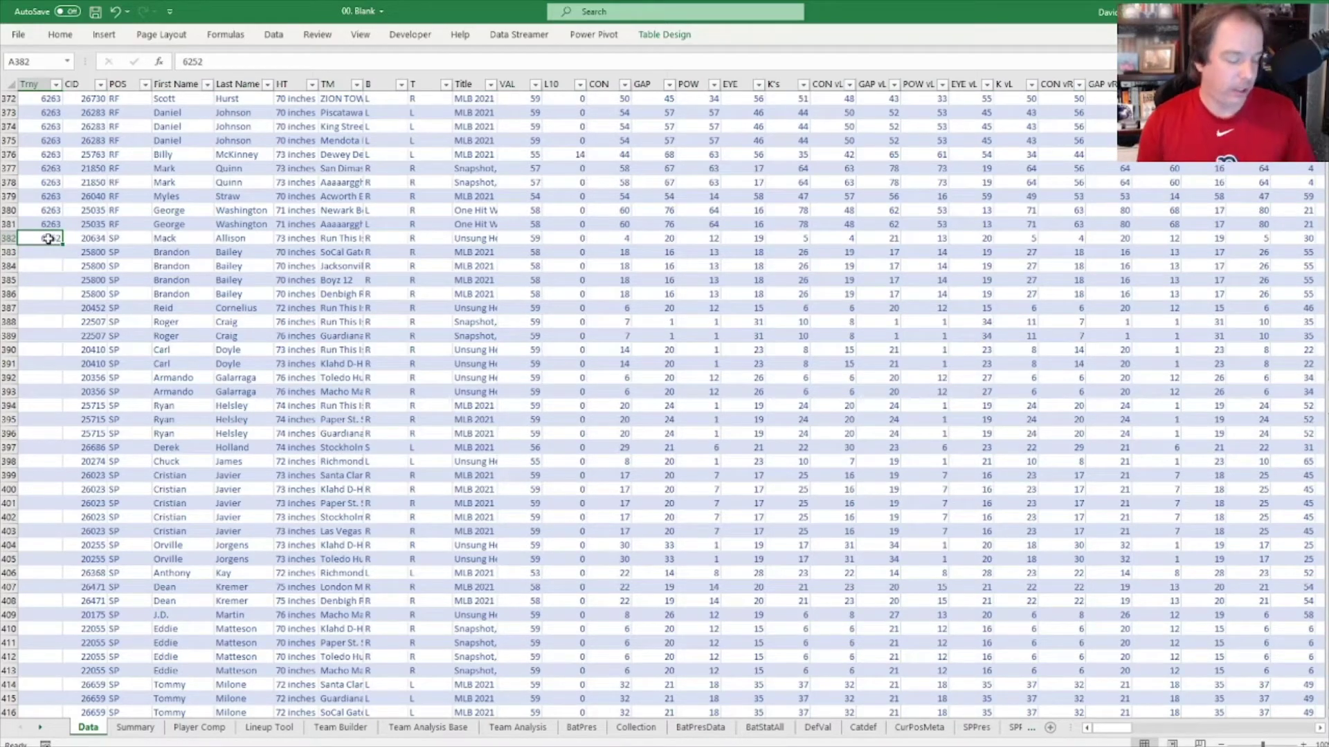
pyautogui.hotkey('ctrl', 'c')
pyautogui.hotkey('ctrl', 'shift', 'Down')
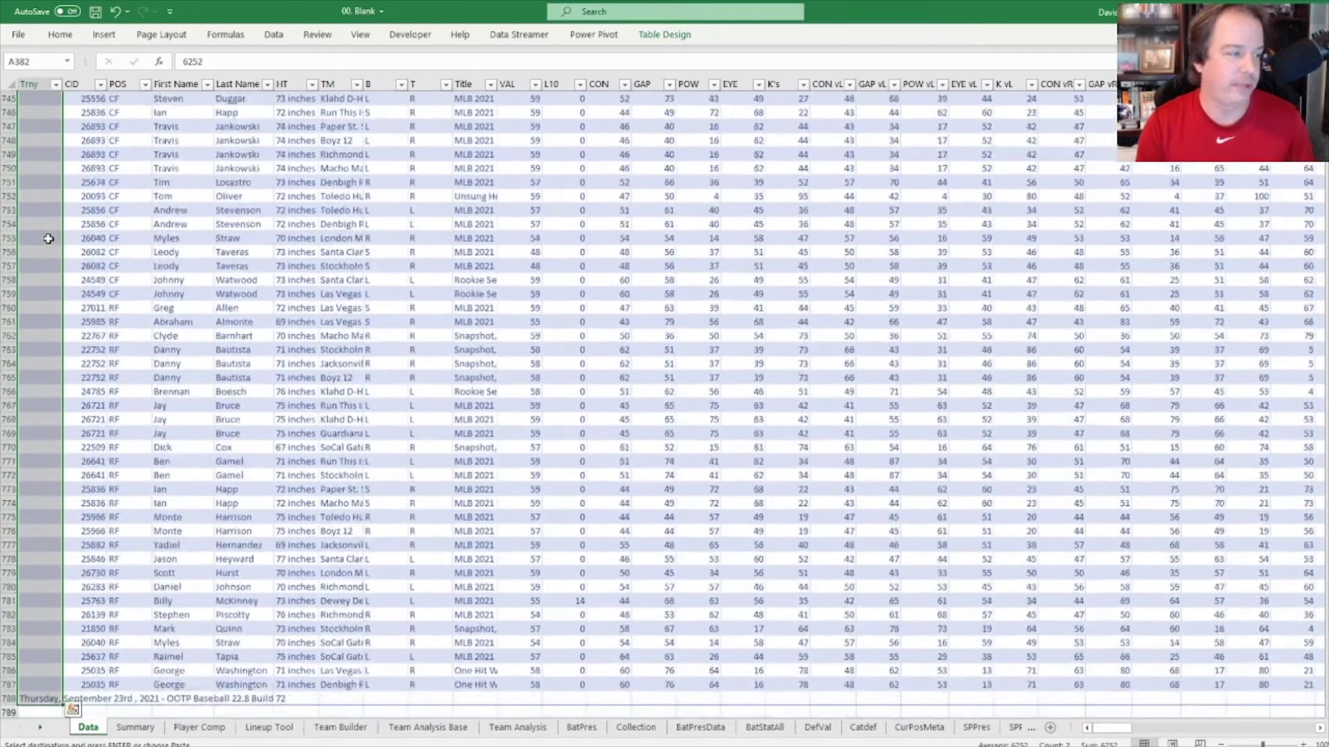
pyautogui.hotkey('ctrl', 'shift', 'Up')
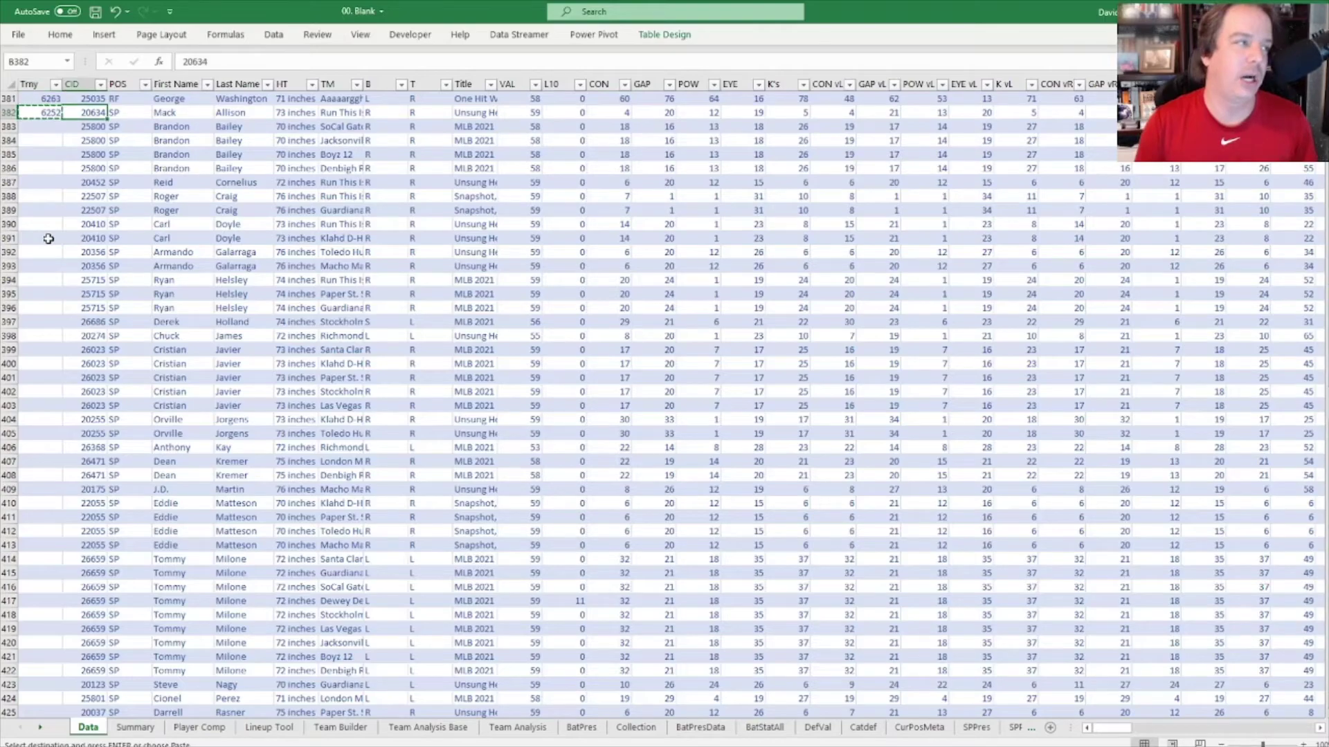
pyautogui.hotkey('ctrl', 'Down')
pyautogui.press('Up')
pyautogui.hotkey('ctrl', 'shift', 'Up')
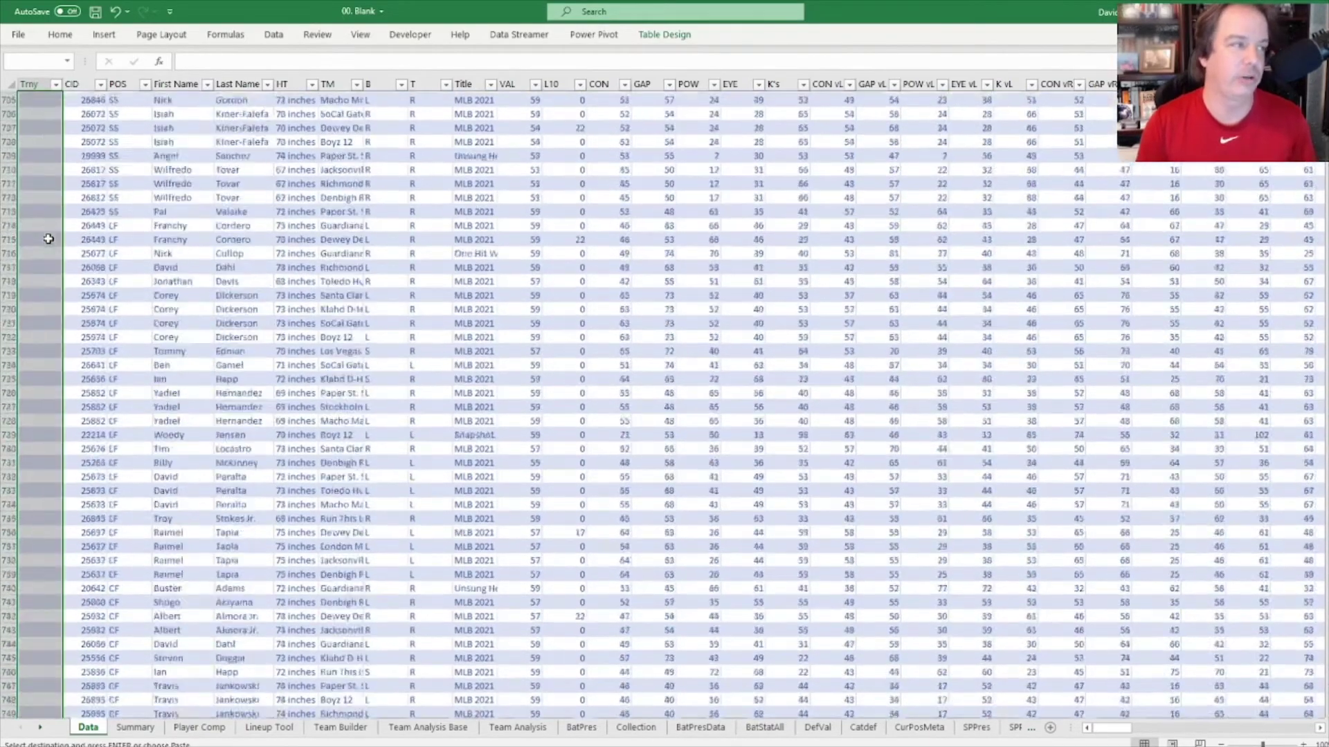
pyautogui.hotkey('ctrl', 'v')
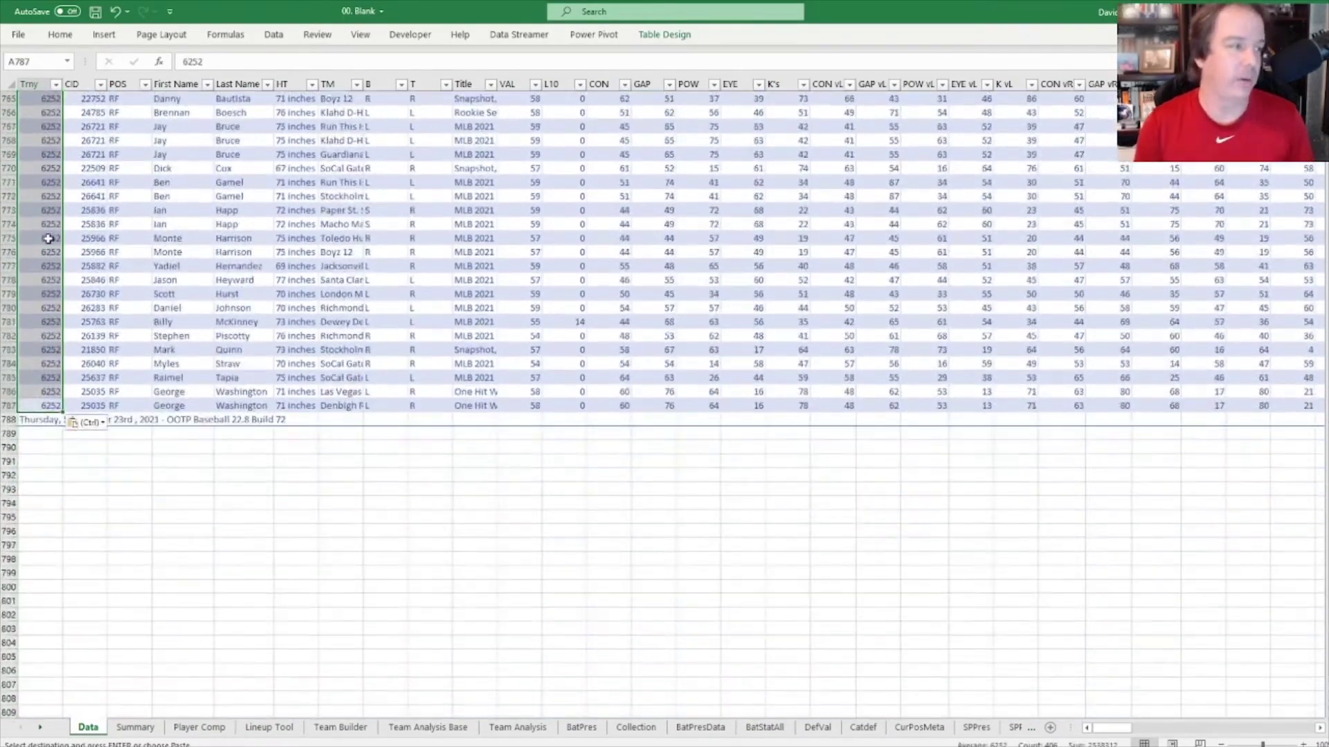
# Step: Check the Trny column from its header down to the date line in A788
pyautogui.press('Up')
pyautogui.hotkey('ctrl', 'Up')
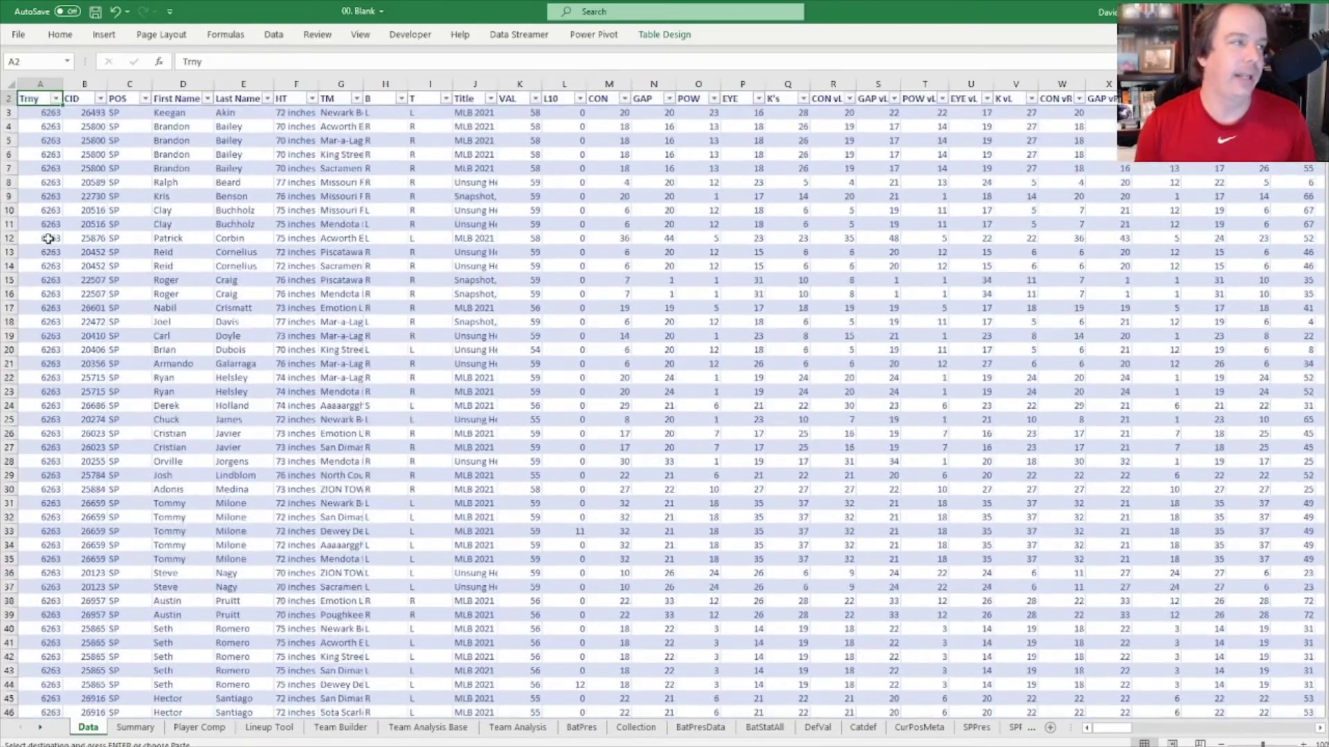
pyautogui.scroll(-10, 42, 309)
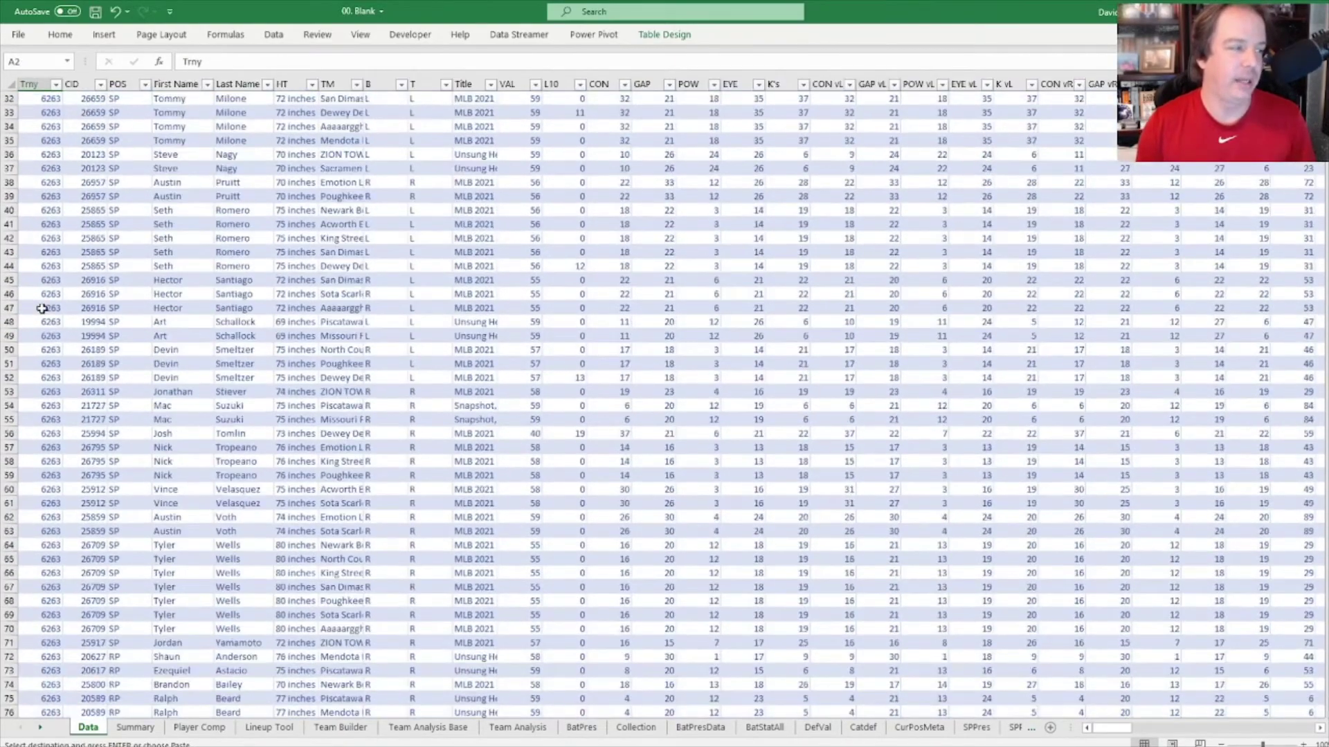
pyautogui.hotkey('ctrl', 'Down')
pyautogui.press('Down')
pyautogui.hotkey('ctrl', 'v')
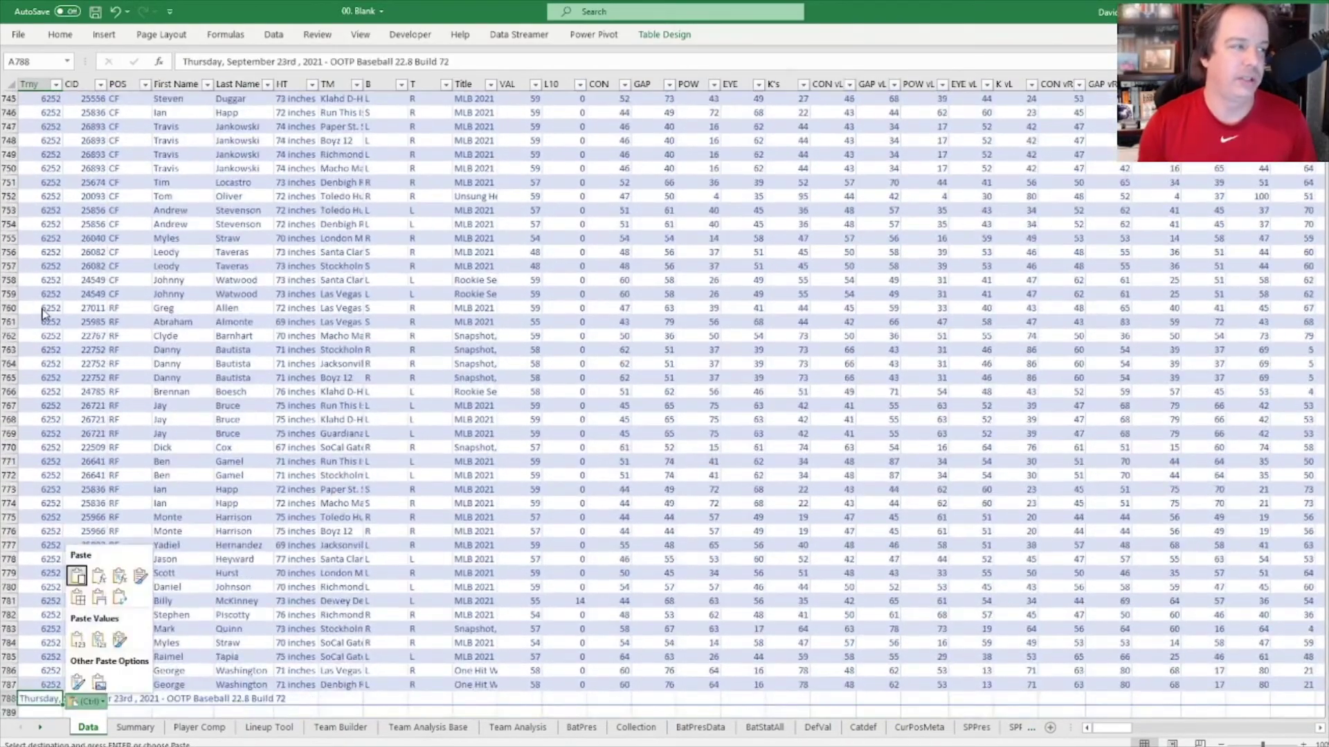
# Step: Examine the calculated columns from IPC onward, comparing the formulas in the table's first rows with those in rows 787 and 788
pyautogui.press('Up')
pyautogui.hotkey('ctrl', 'Right')
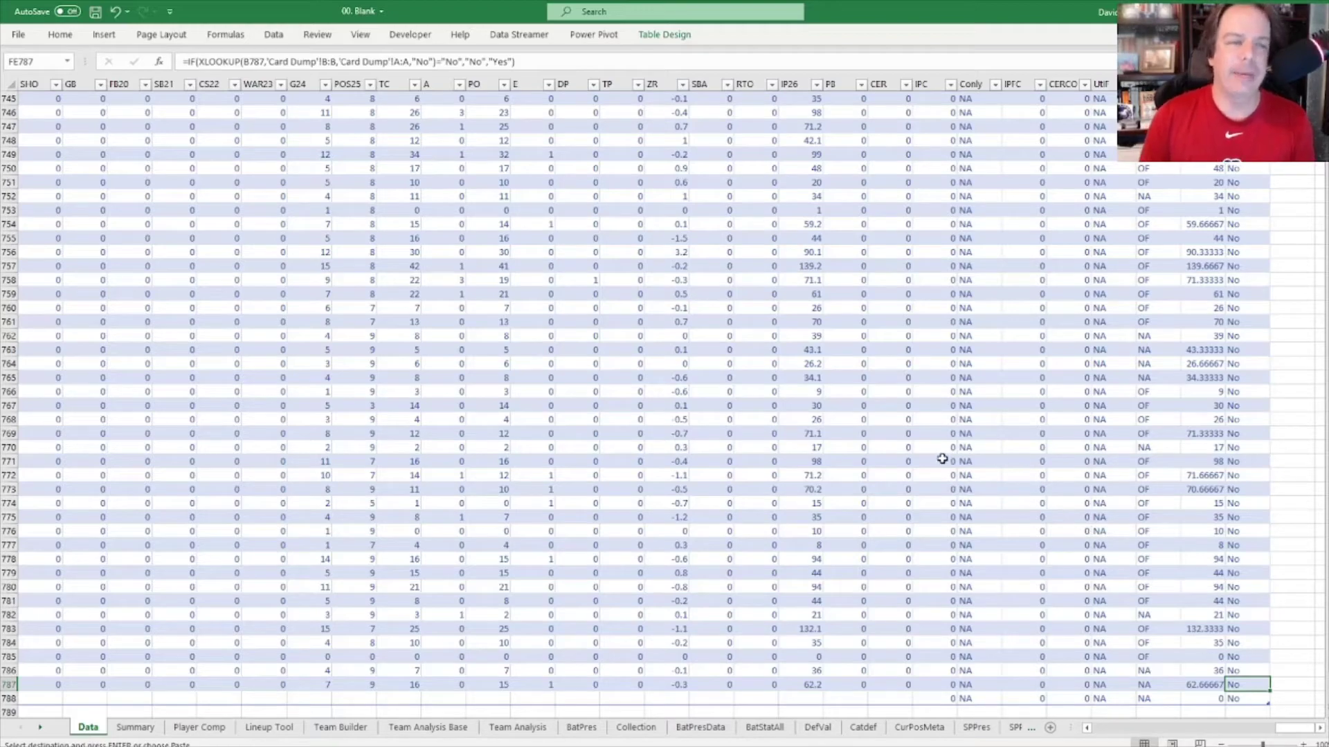
pyautogui.click(885, 428)
pyautogui.press('Right')
pyautogui.hotkey('ctrl', 'Right')
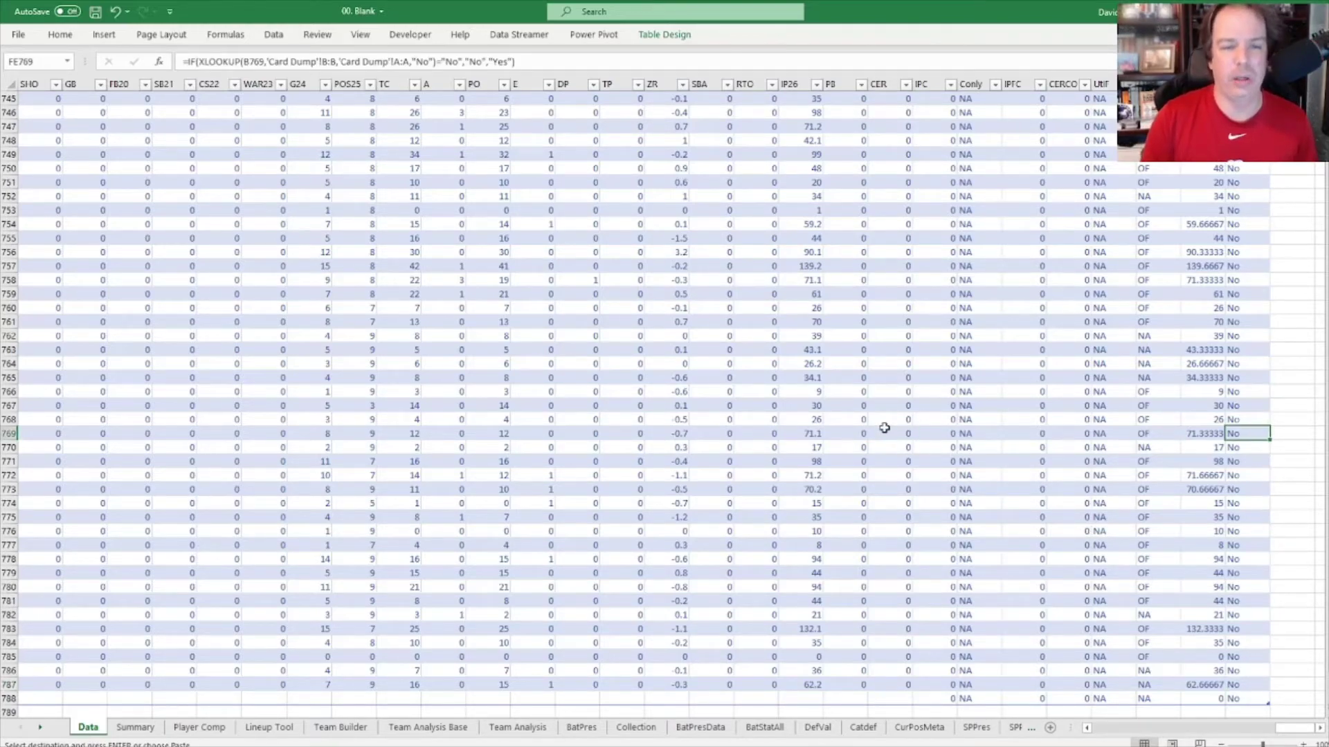
pyautogui.hotkey('ctrl', 'Up')
pyautogui.press('Left')
pyautogui.press('Down')
pyautogui.press('Down')
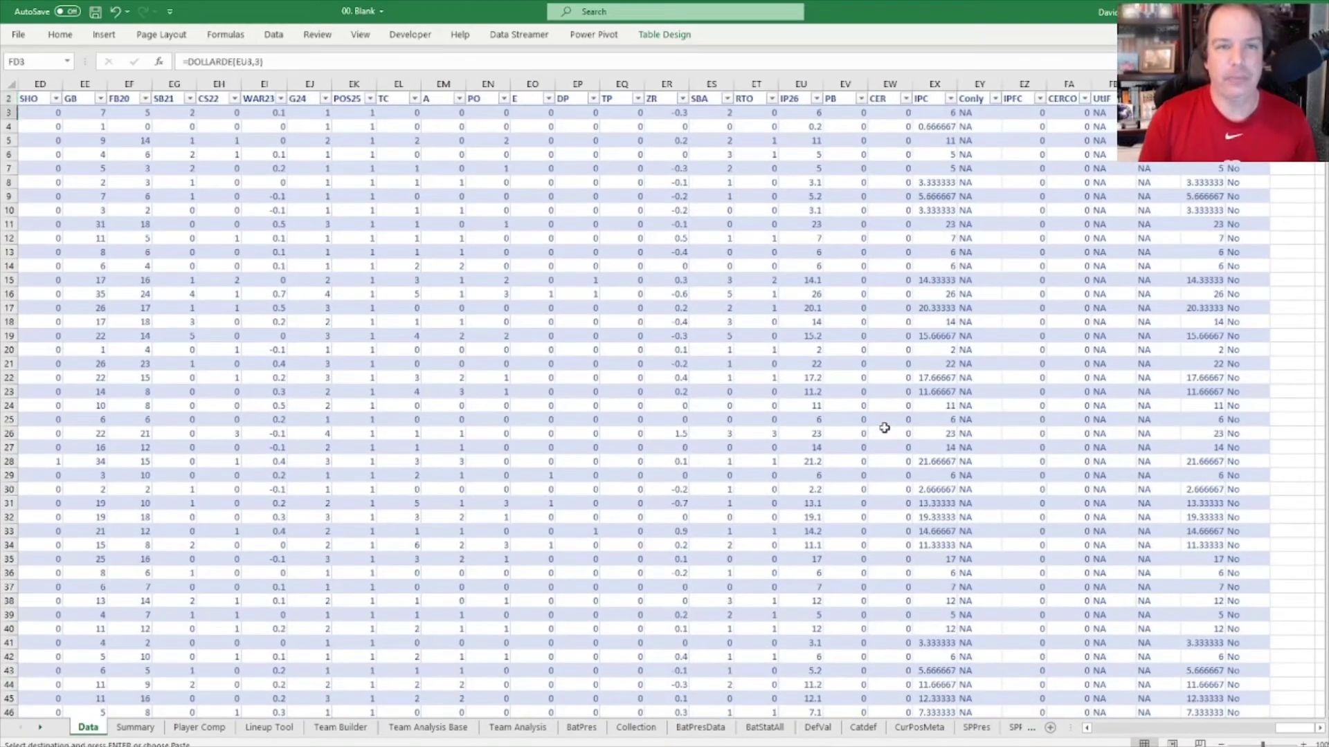
pyautogui.hotkey('ctrl', 'Down')
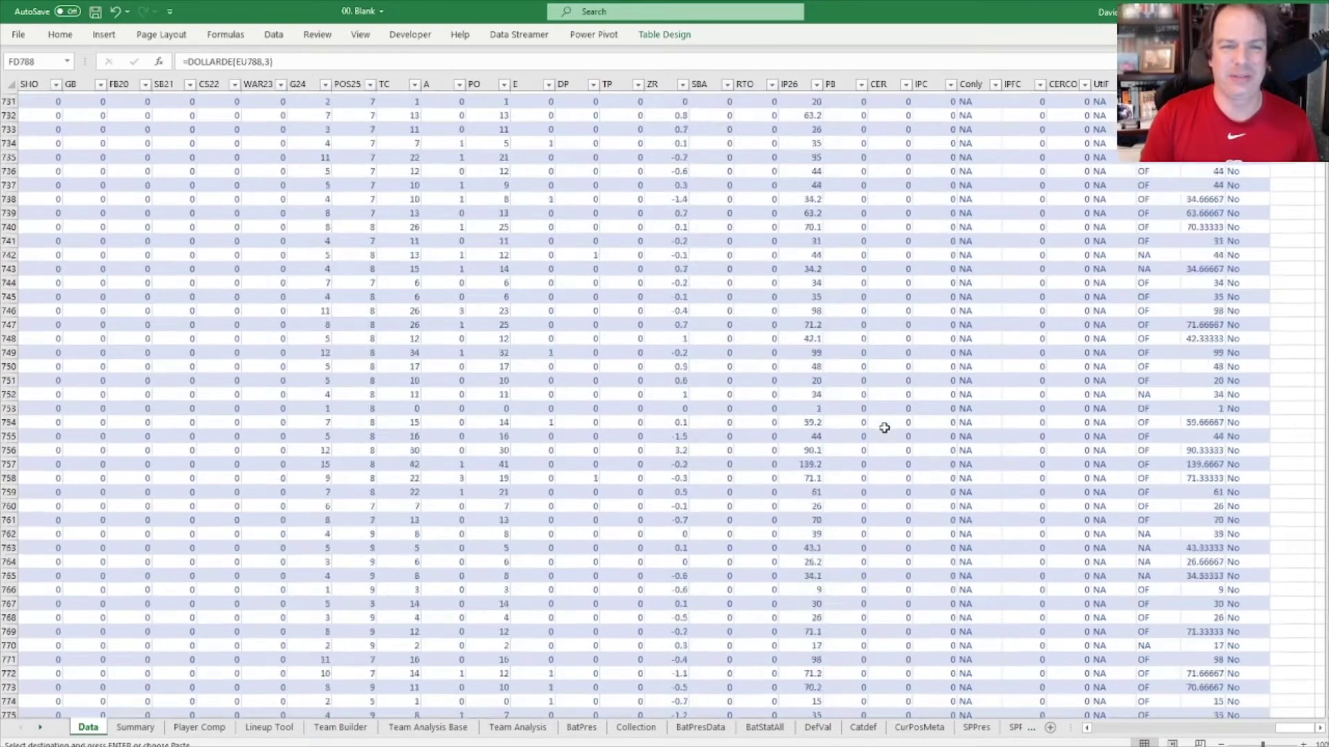
pyautogui.press('Up')
pyautogui.press('Left')
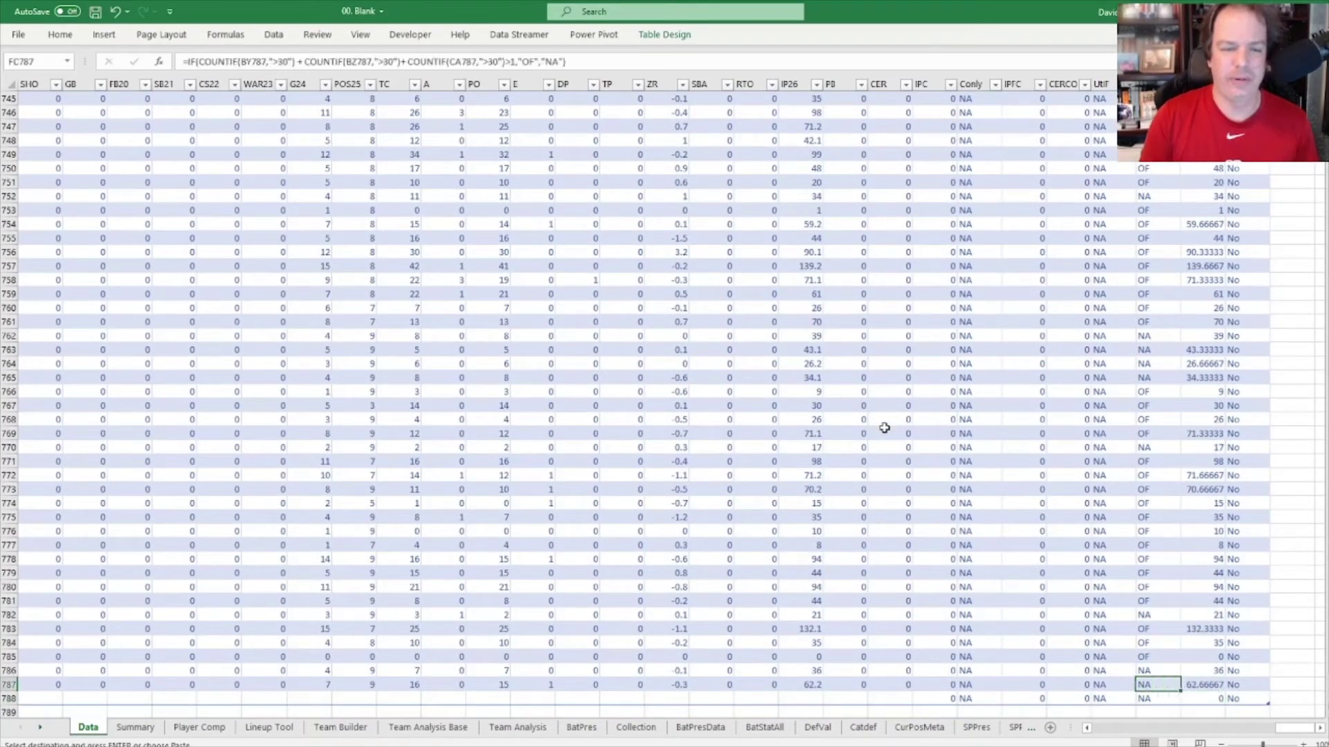
pyautogui.press('Left')
pyautogui.hotkey('ctrl', 'Up')
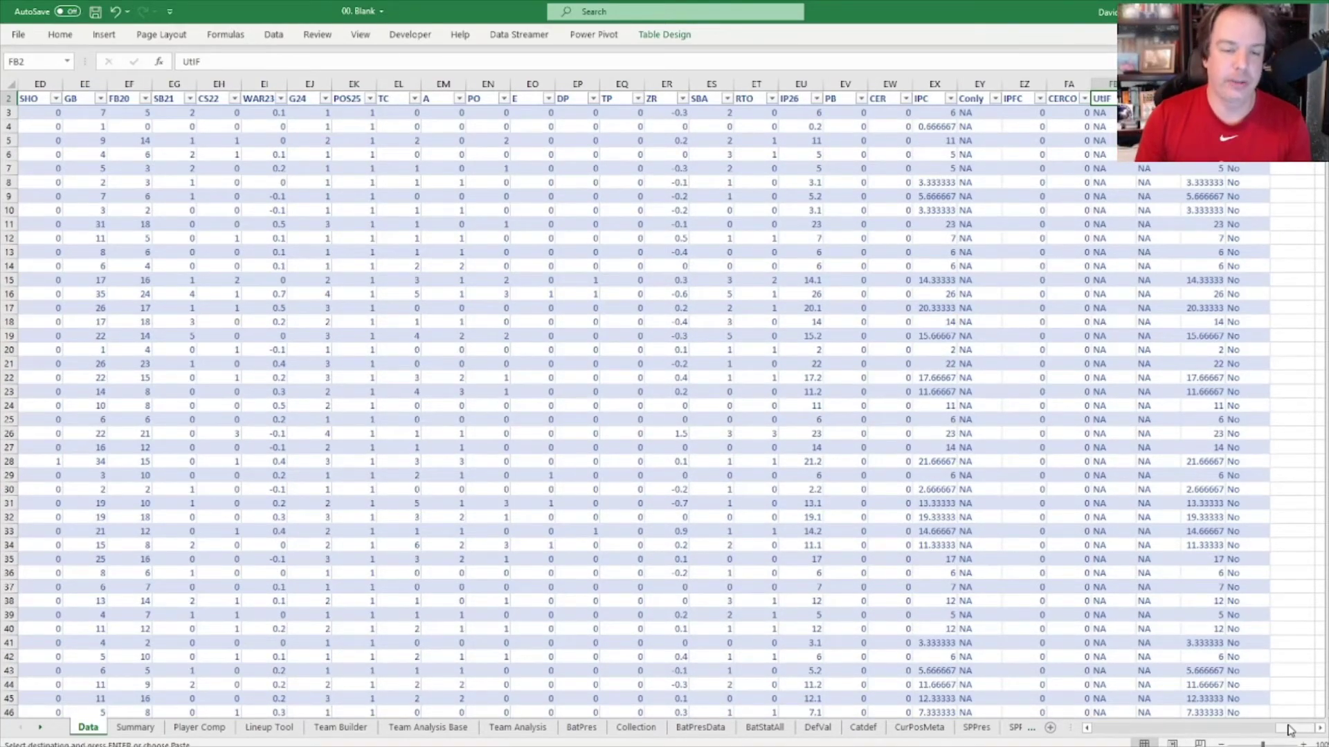
pyautogui.moveTo(1288, 725); pyautogui.dragTo(1111, 727)
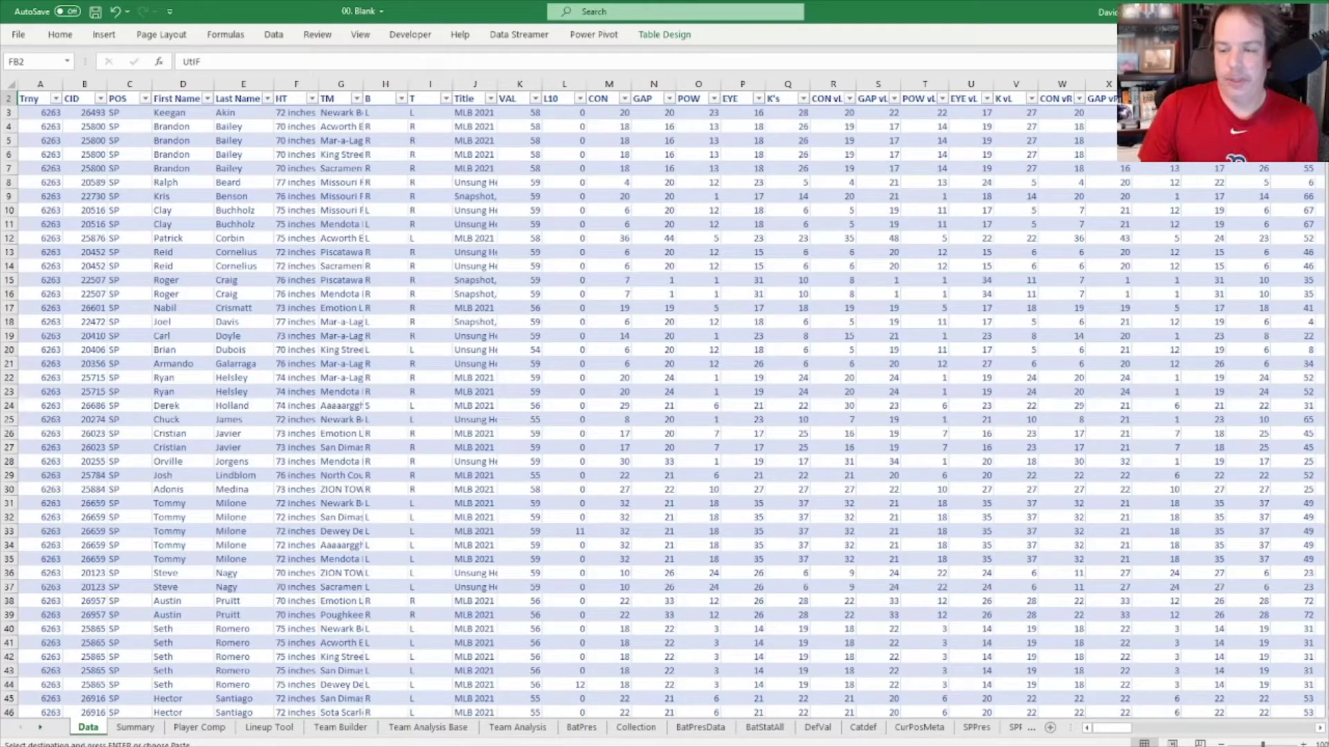
# Step: Return to the Out of the Park Baseball 22 start screen and open the list of your own tournaments
pyautogui.hotkey('alt', 'Tab')
pyautogui.click(220, 69)
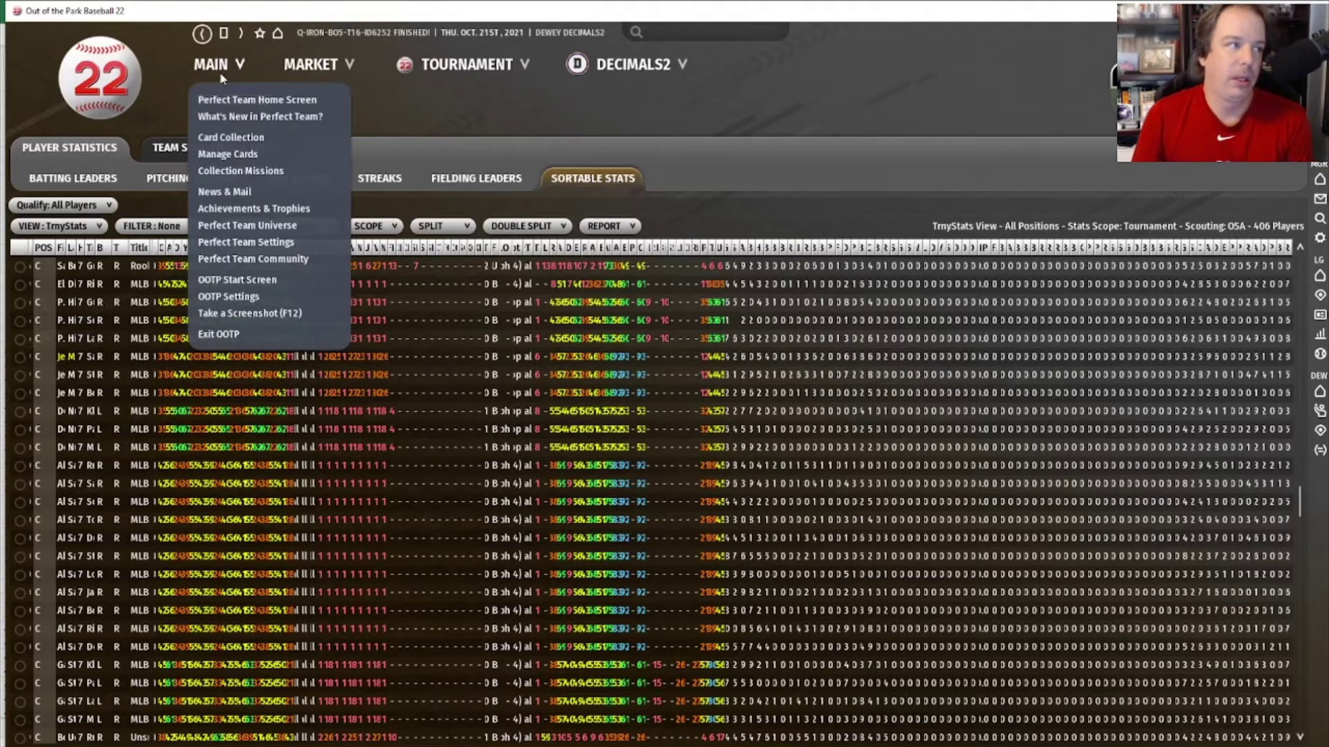
pyautogui.click(254, 283)
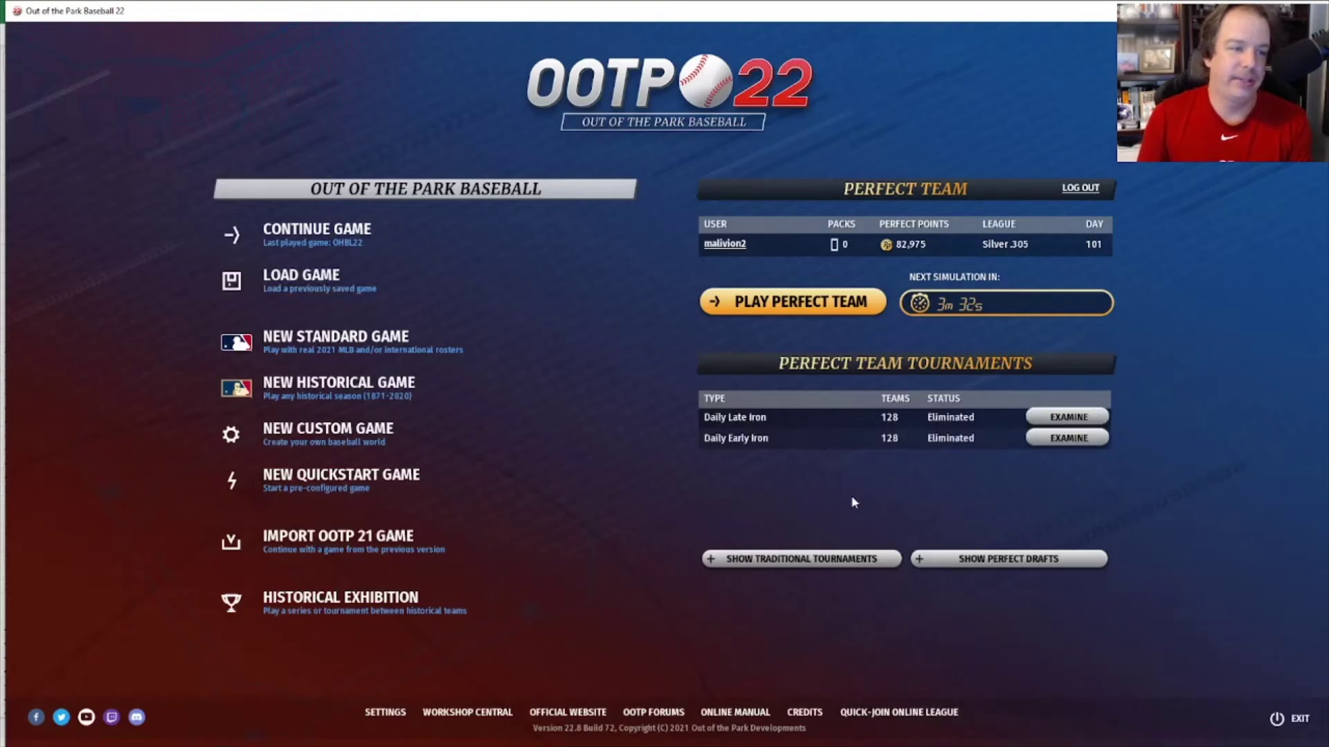
pyautogui.click(831, 559)
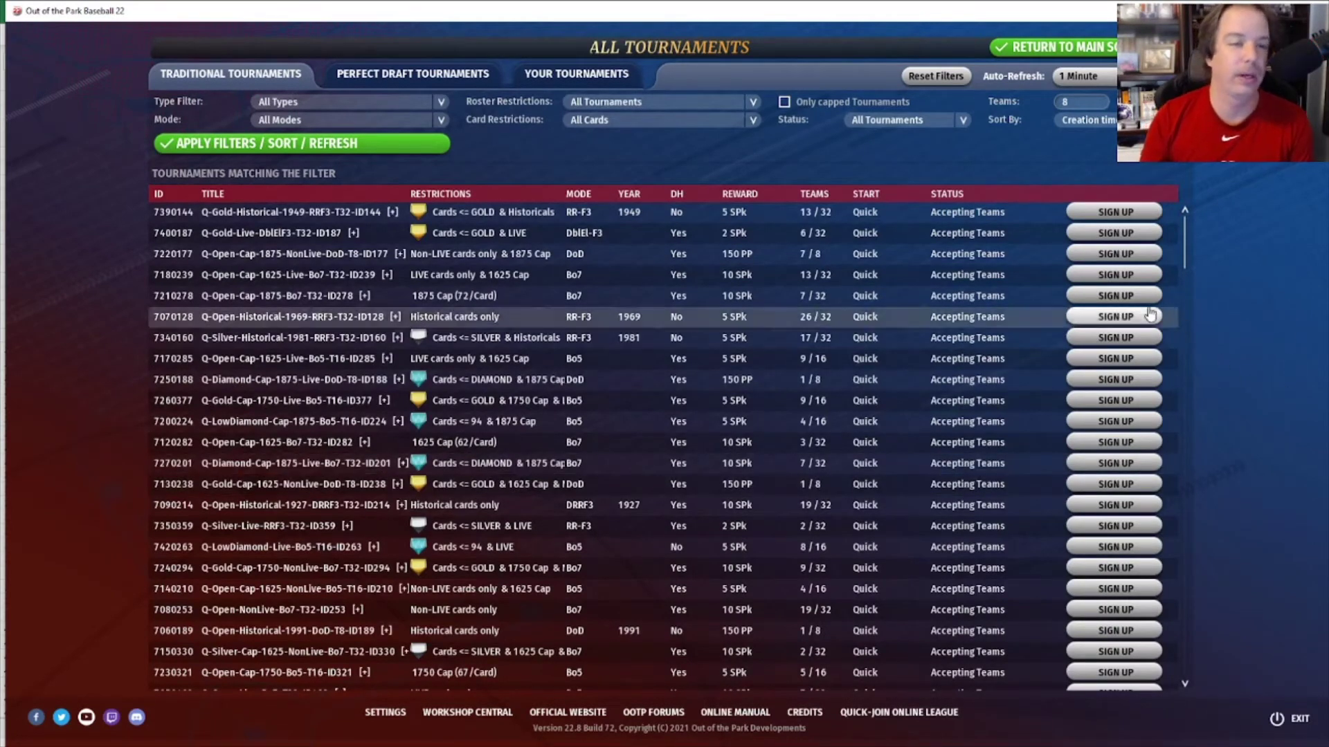
pyautogui.click(576, 74)
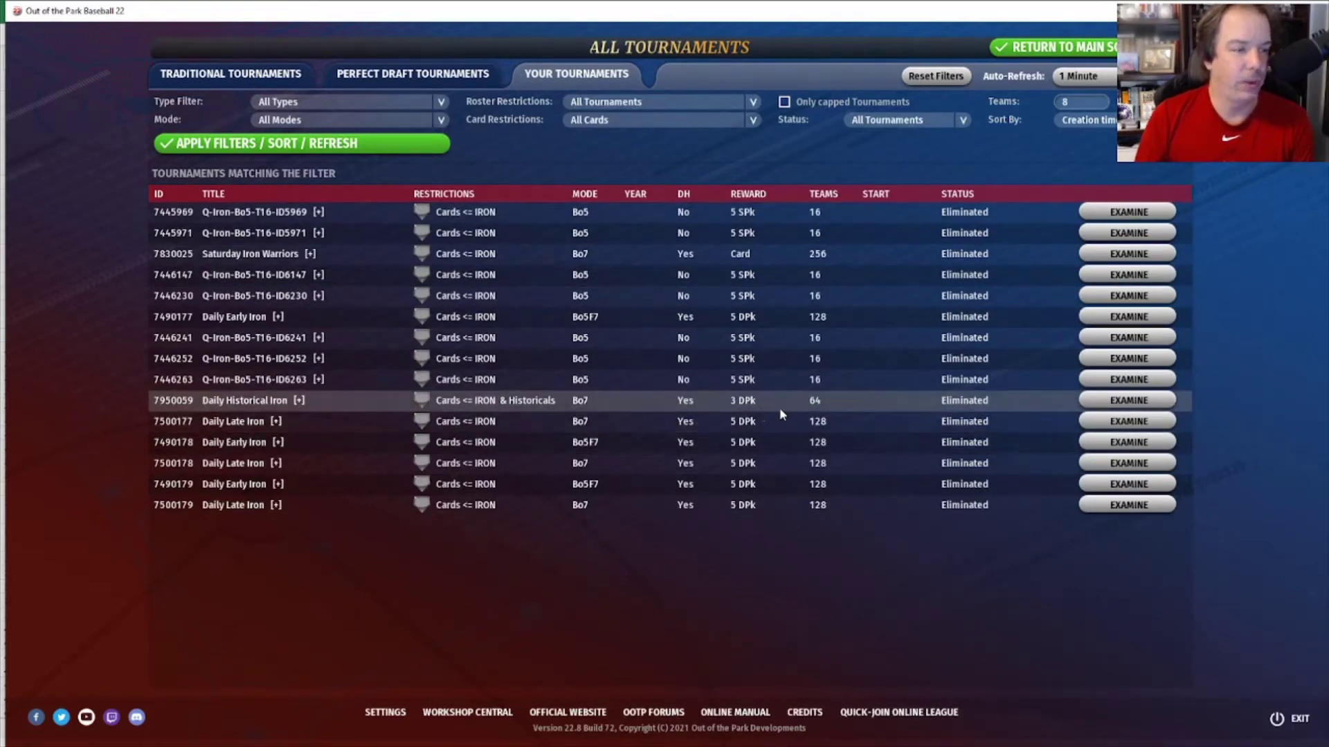
# Step: Open the finished Daily Late Iron tournament with ID 7500177 and show its sortable player statistics
pyautogui.click(1121, 424)
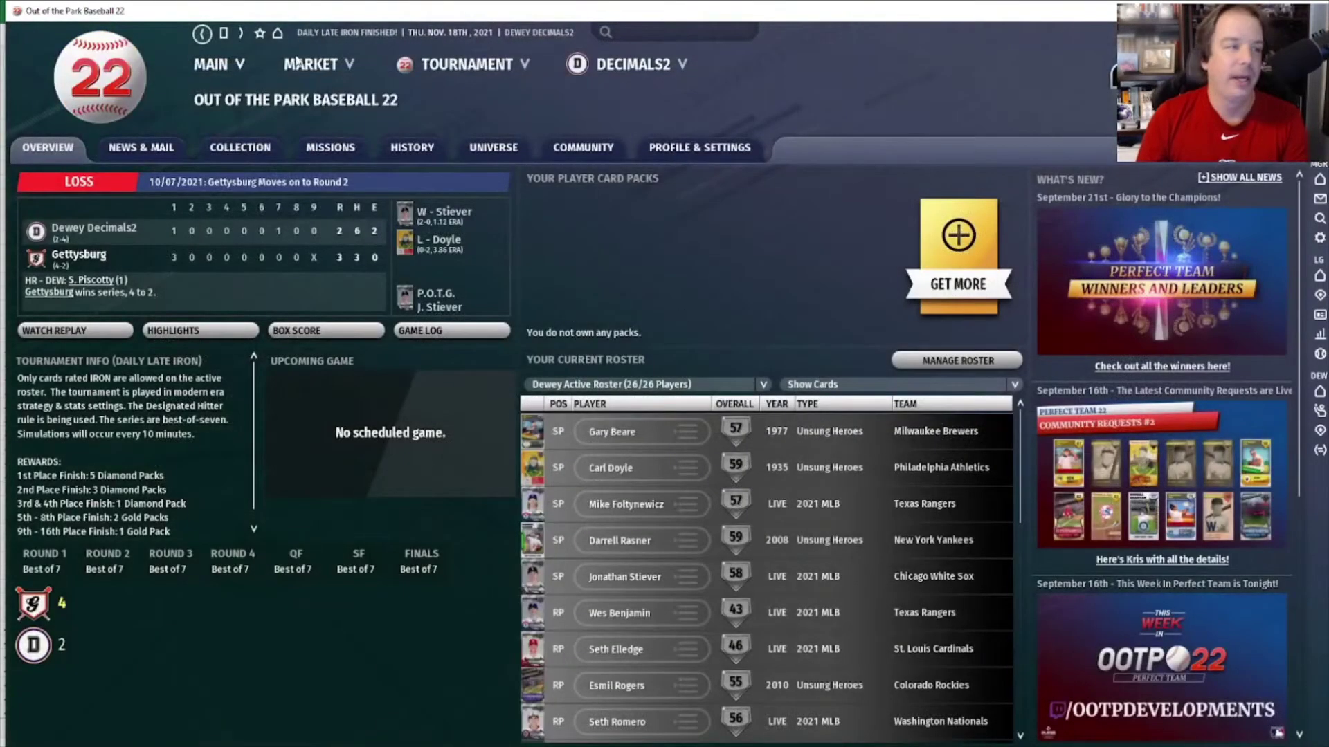
pyautogui.click(418, 76)
pyautogui.click(430, 194)
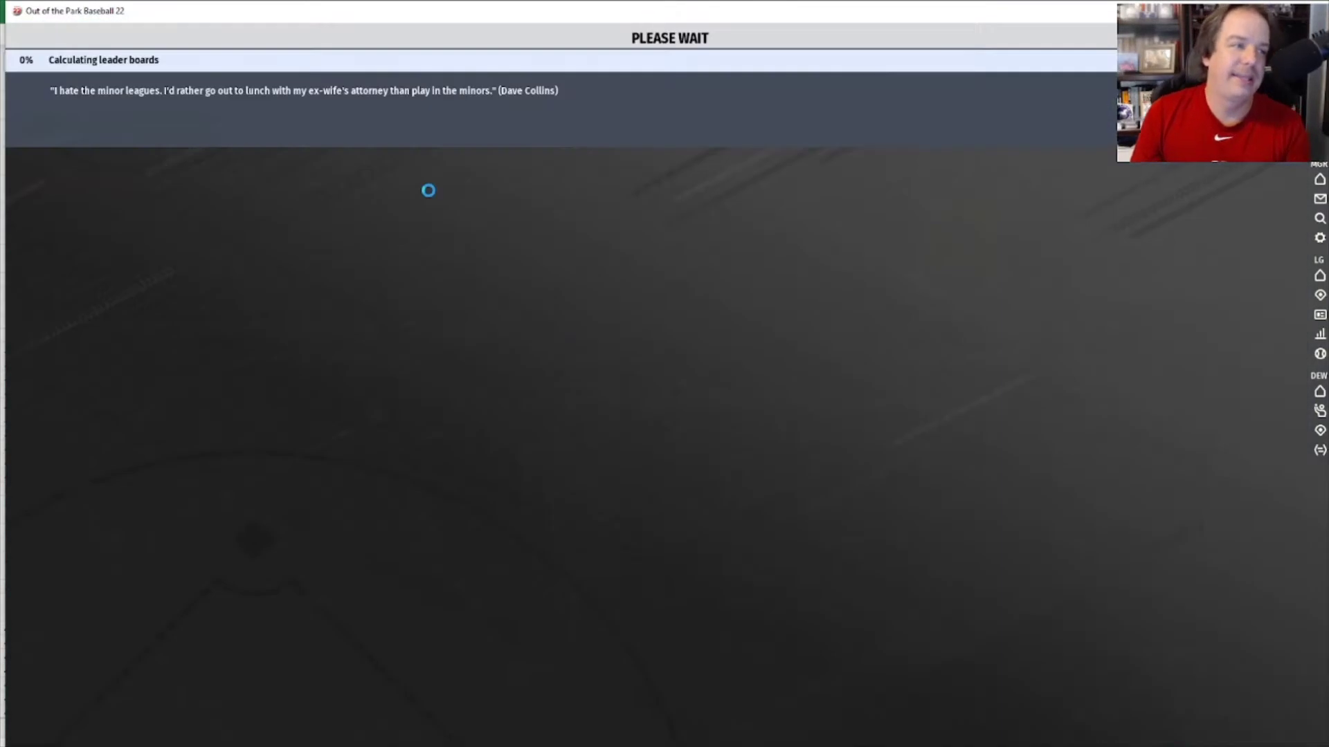
pyautogui.click(569, 178)
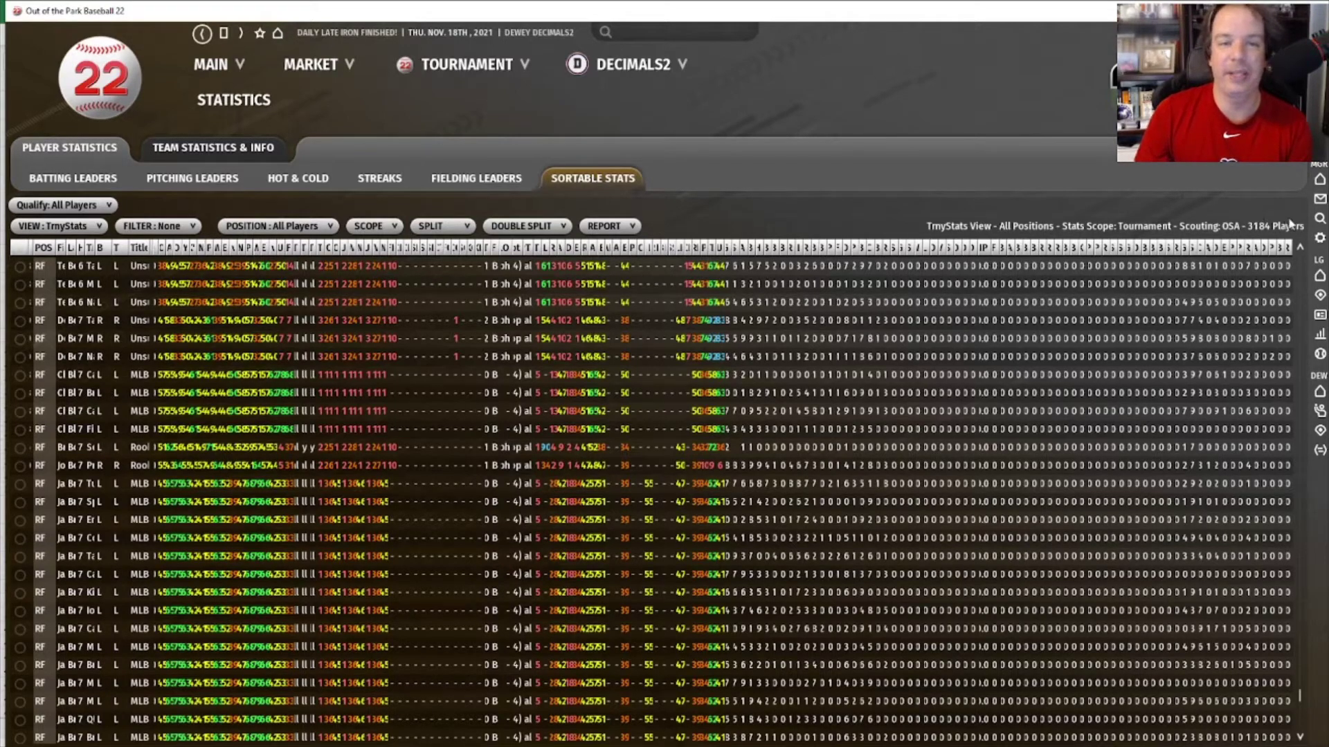
# Step: Write the TrnyStats report to disk and bring up the new Player List page, dismissing the blocked-content notice
pyautogui.click(632, 226)
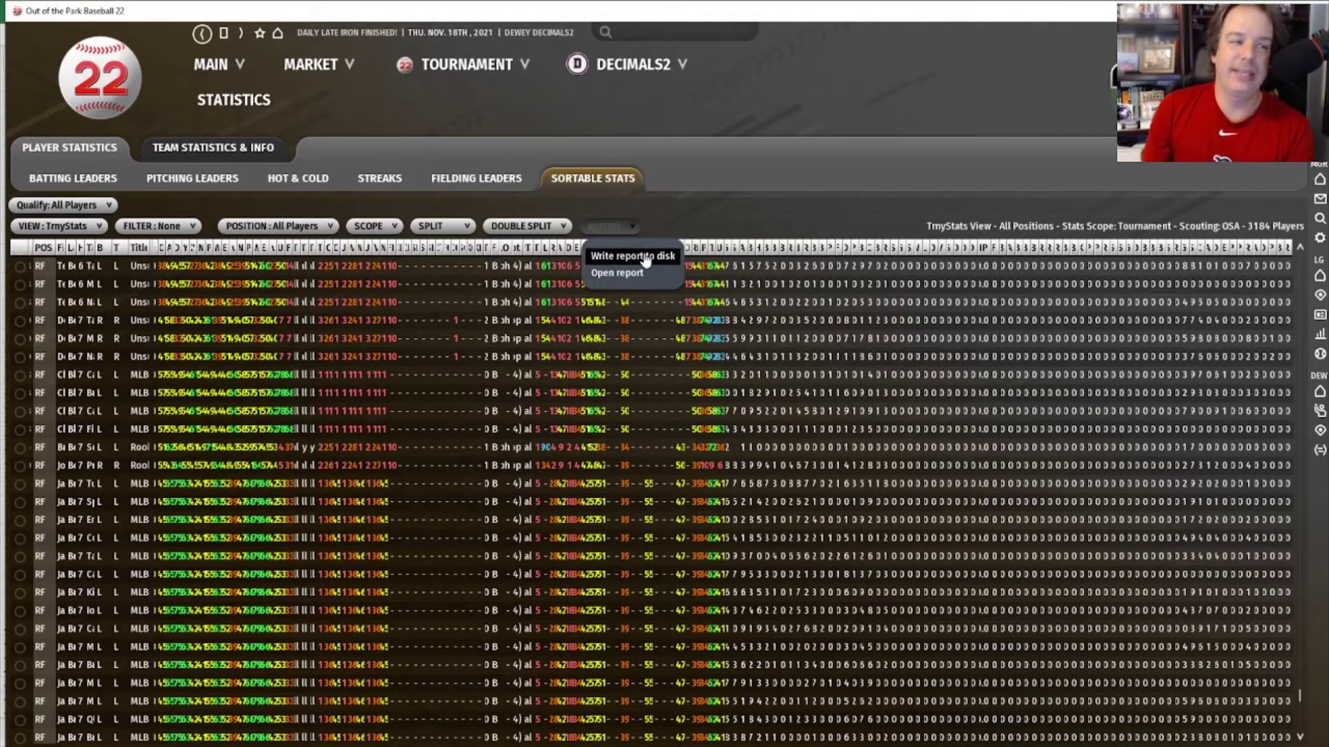
pyautogui.click(645, 258)
pyautogui.hotkey('ctrl', 'a')
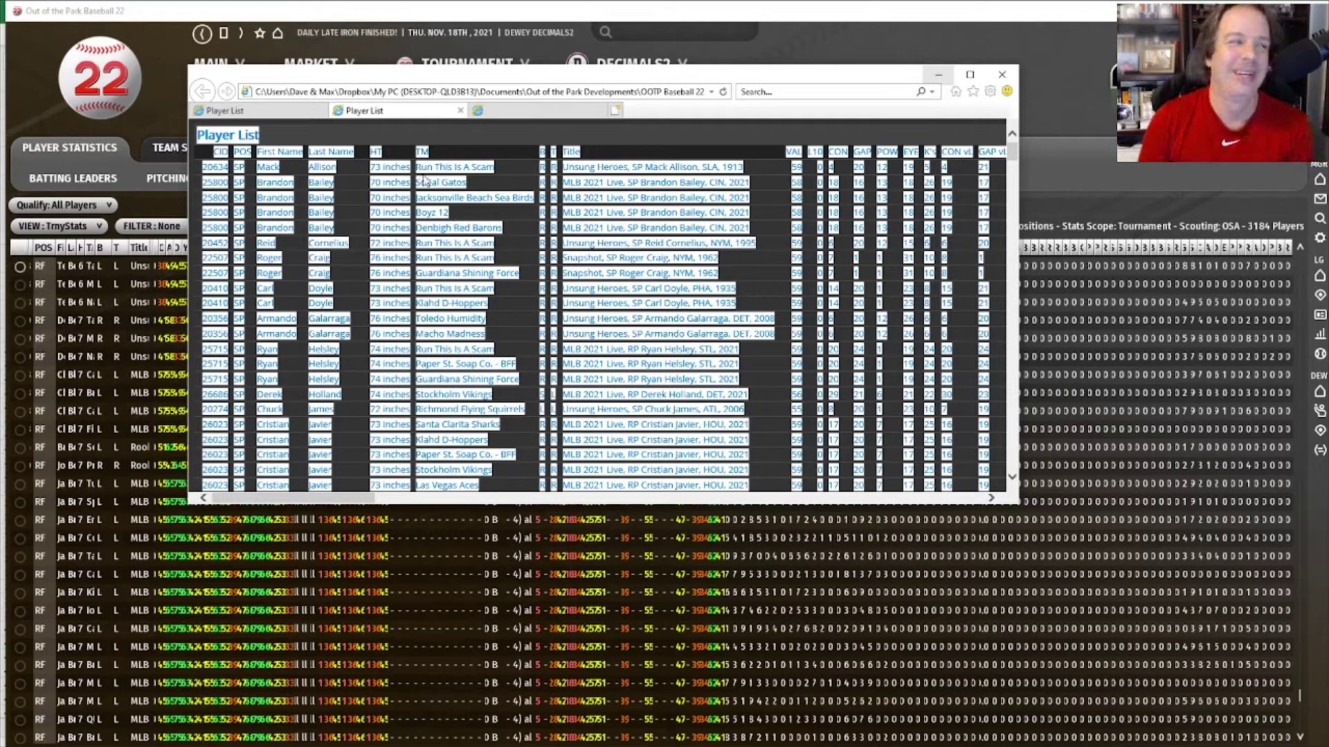
pyautogui.click(528, 110)
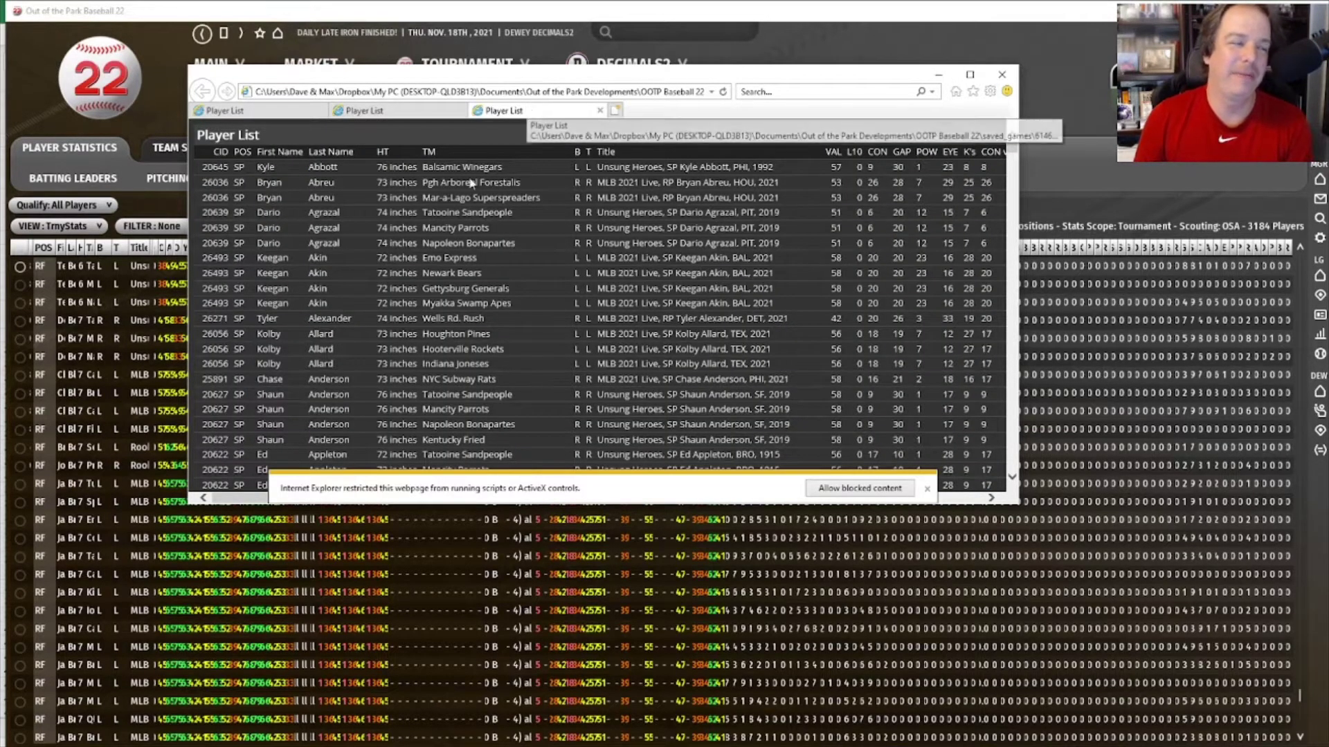
pyautogui.click(927, 489)
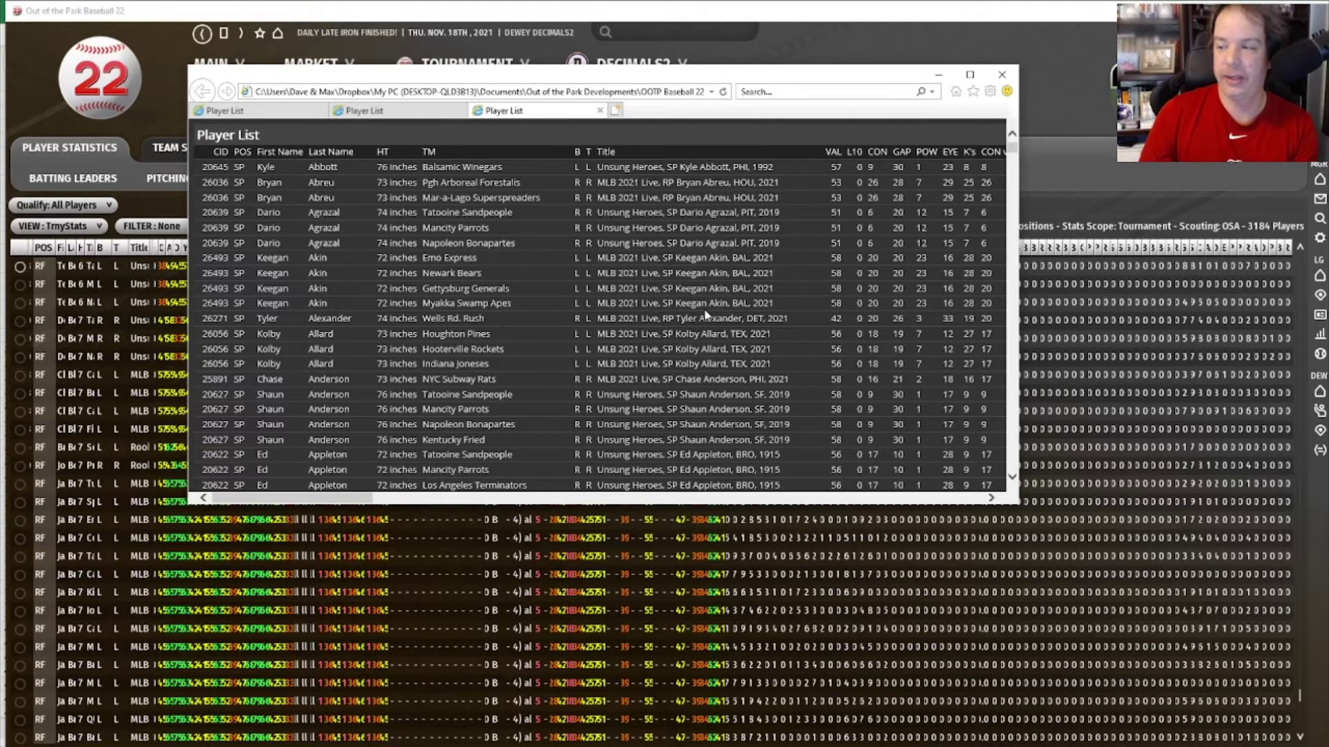
pyautogui.hotkey('ctrl', 'a')
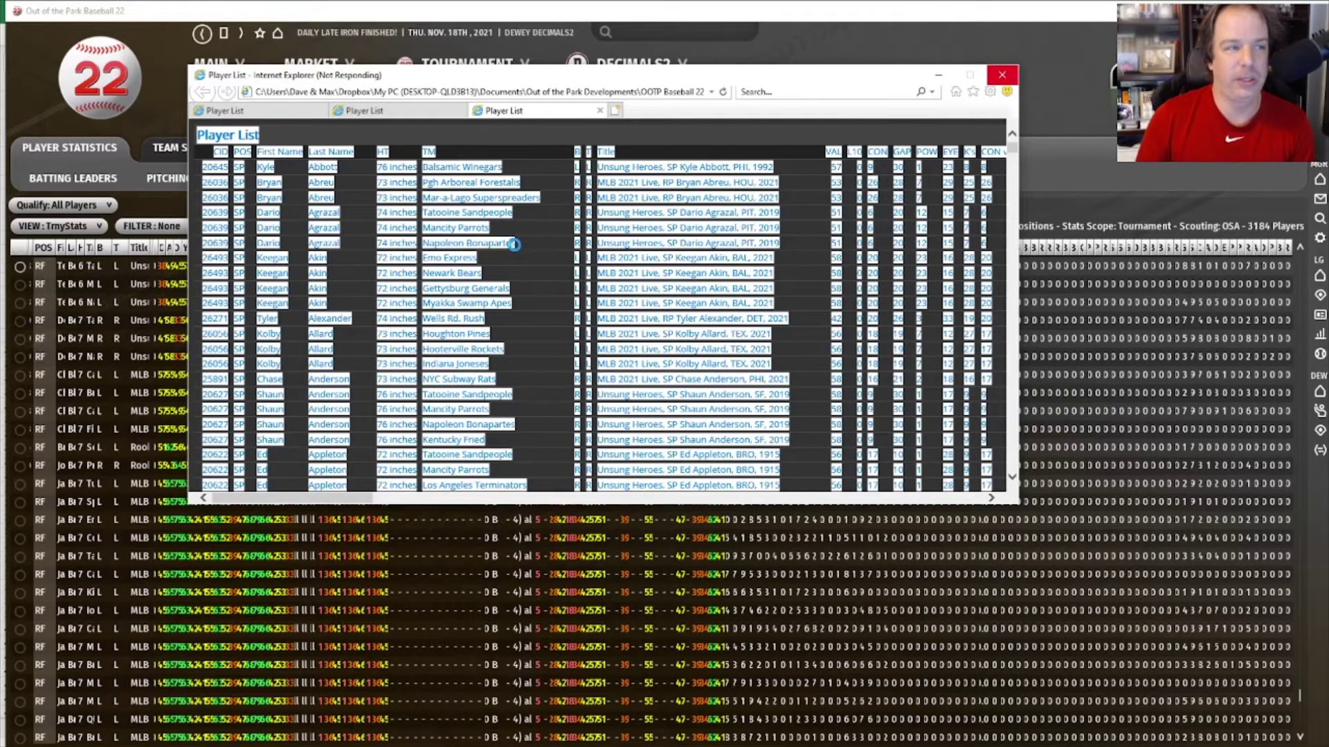
pyautogui.click(516, 256)
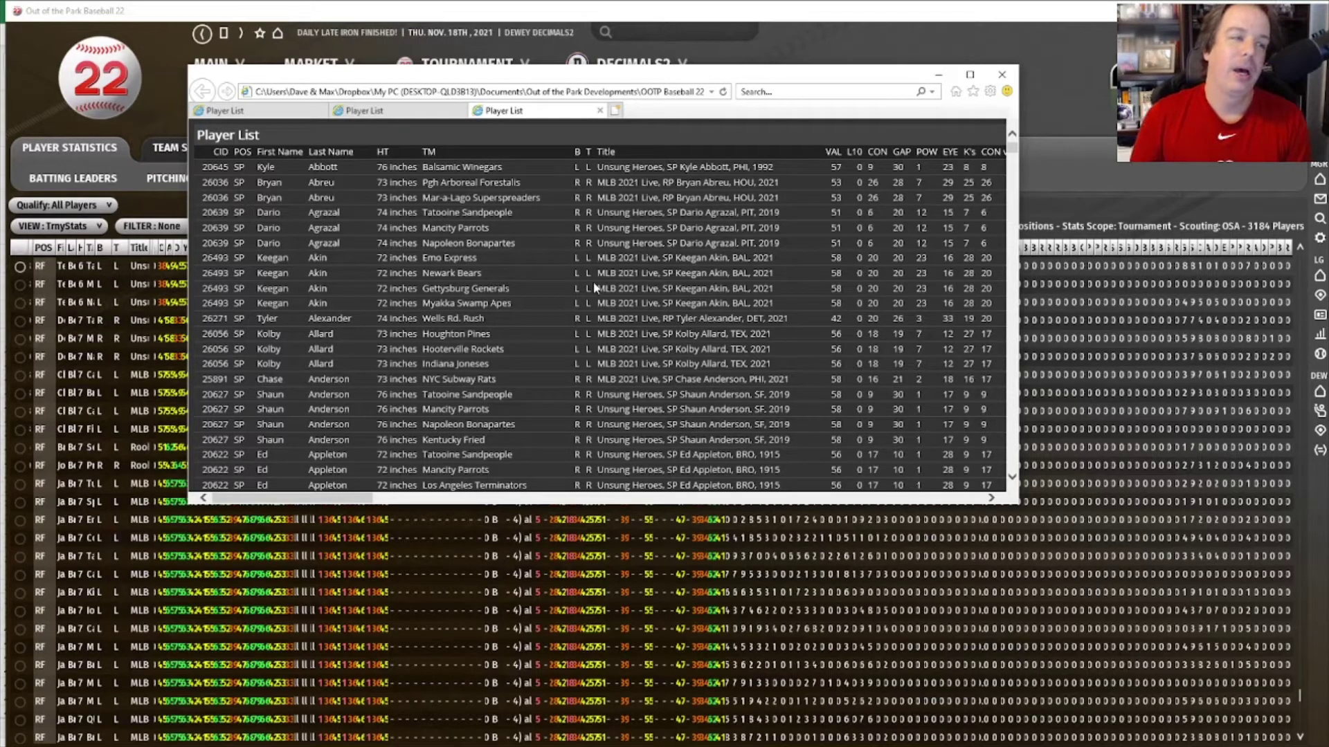
pyautogui.hotkey('ctrl', 'a')
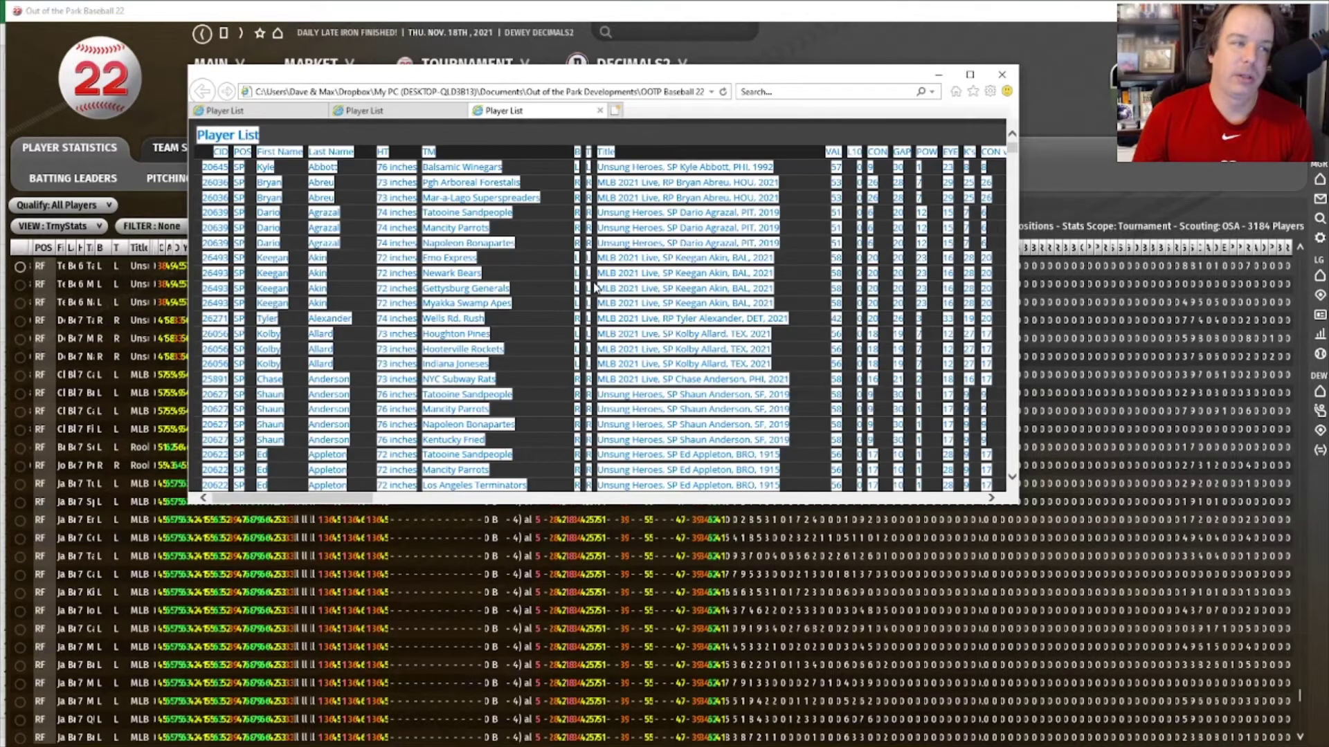
pyautogui.click(599, 339)
# Step: Export the Daily Late Iron Player List page from the browser to a new Microsoft Excel workbook
pyautogui.rightClick(597, 284)
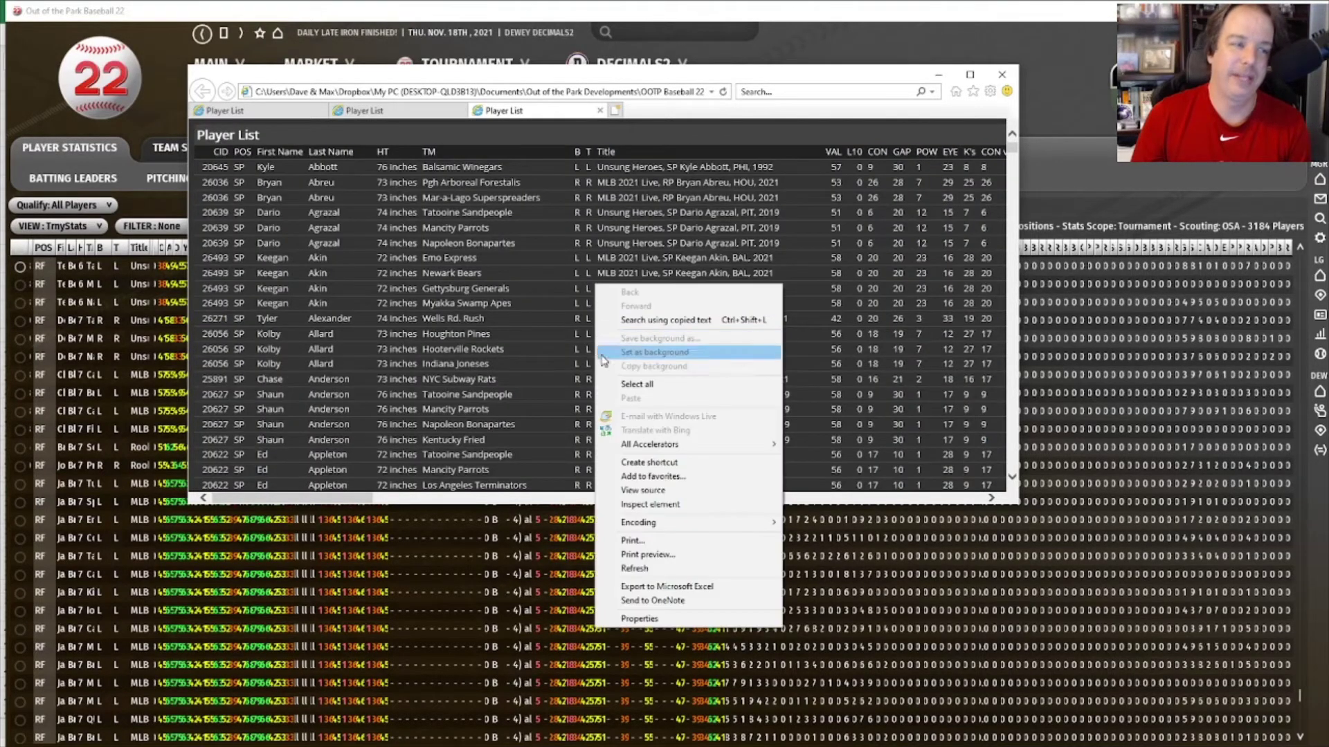
pyautogui.click(677, 589)
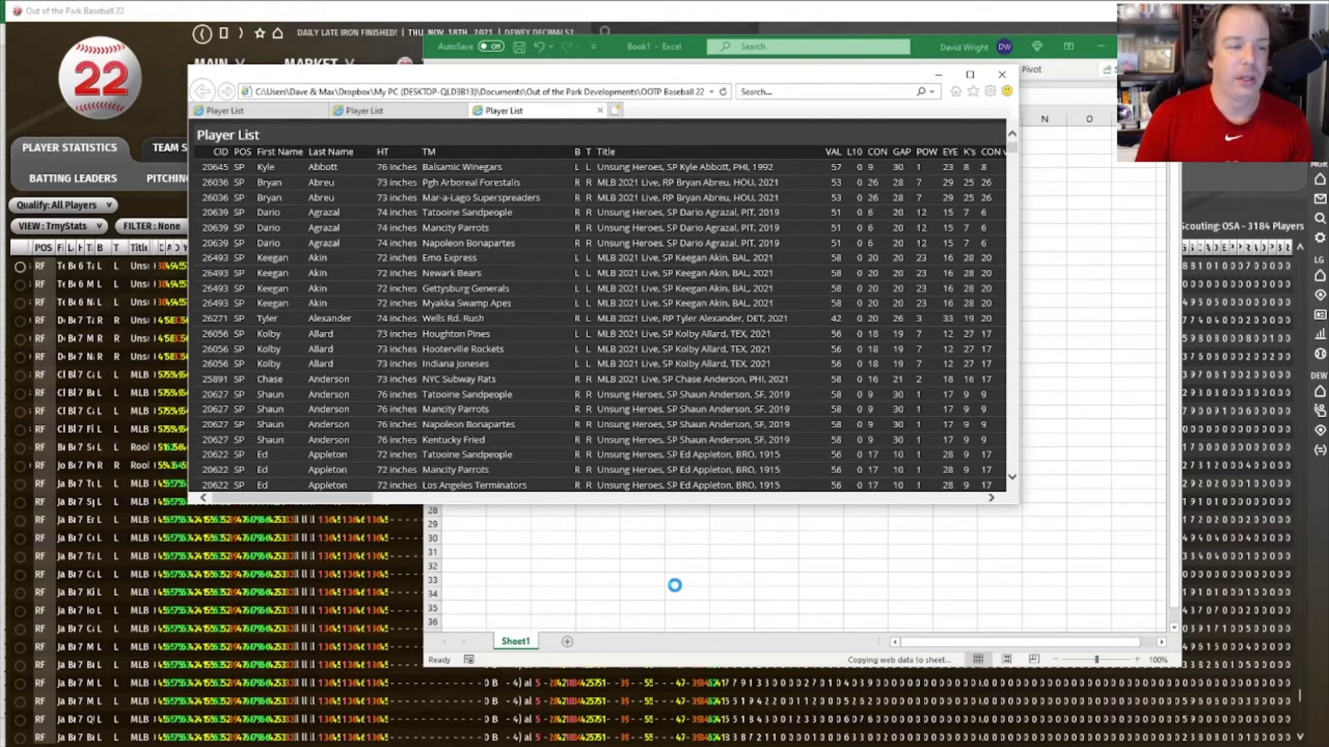
pyautogui.click(675, 586)
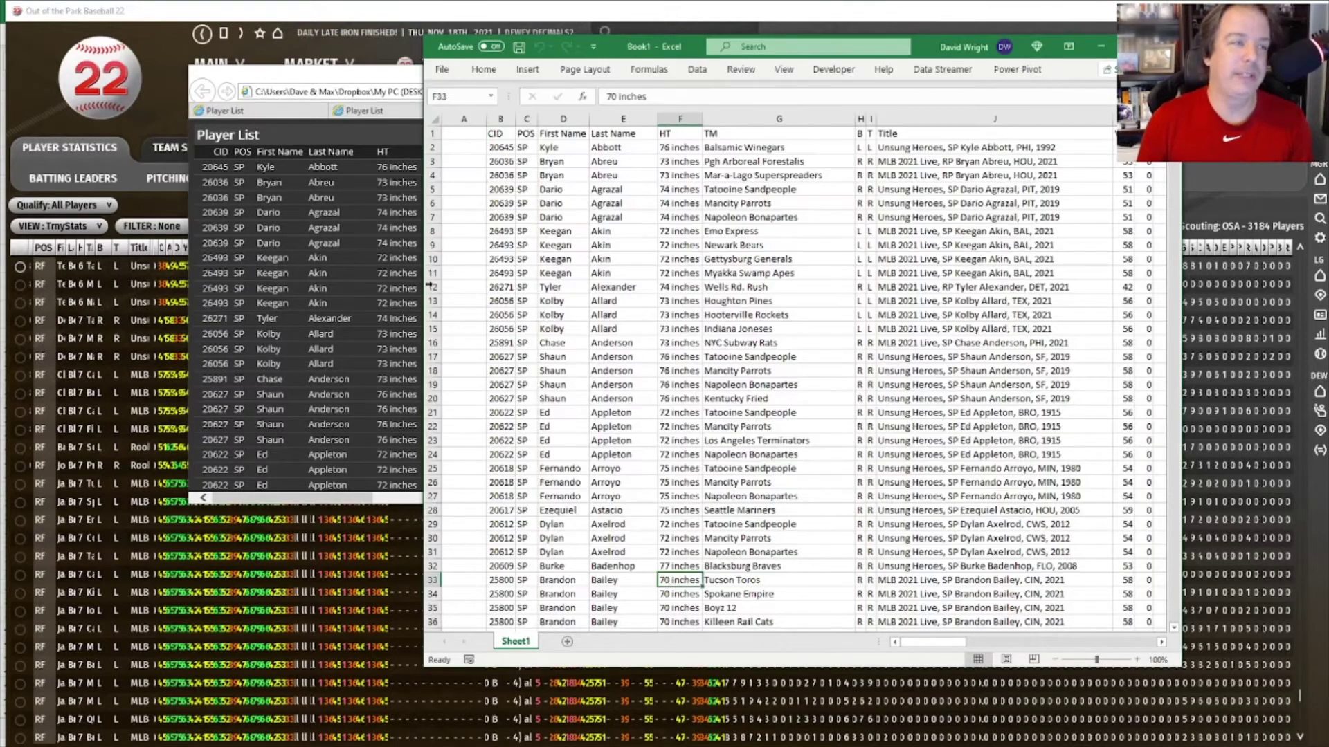
pyautogui.click(501, 149)
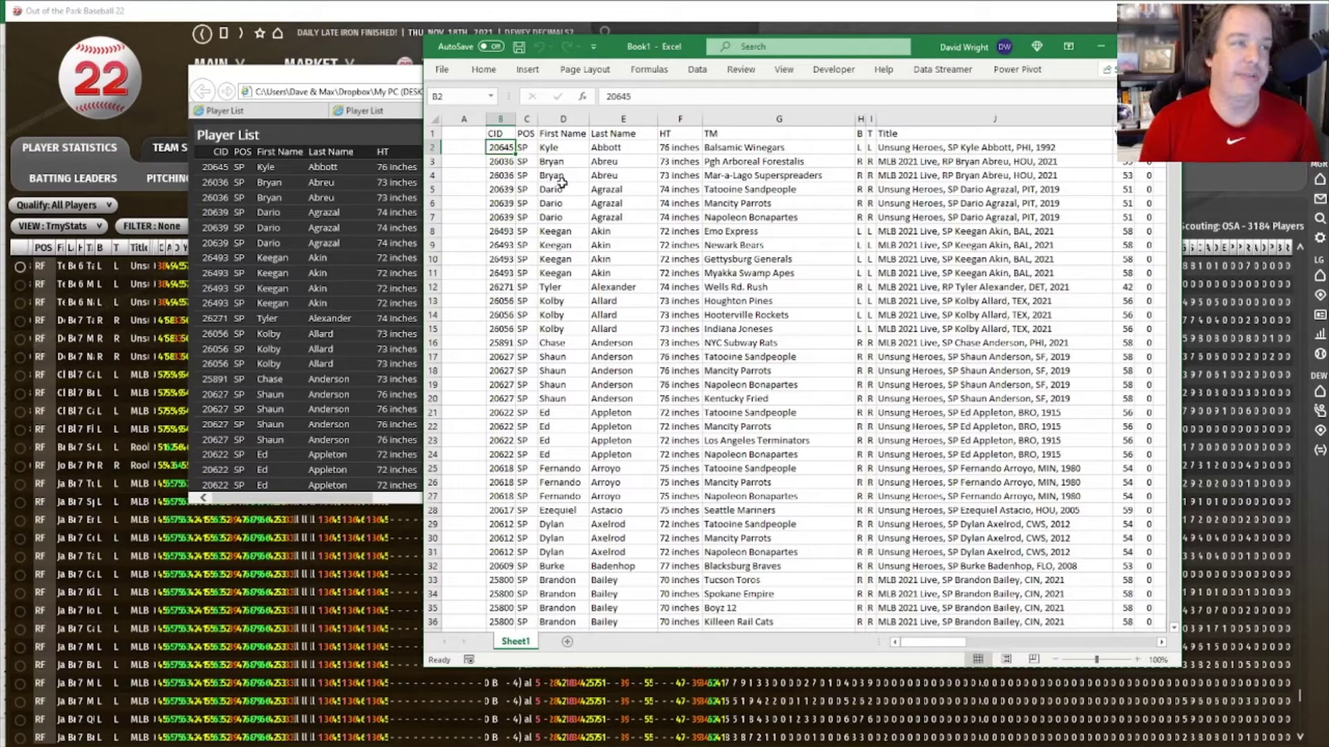
pyautogui.hotkey('ctrl', 'shift', 'Right')
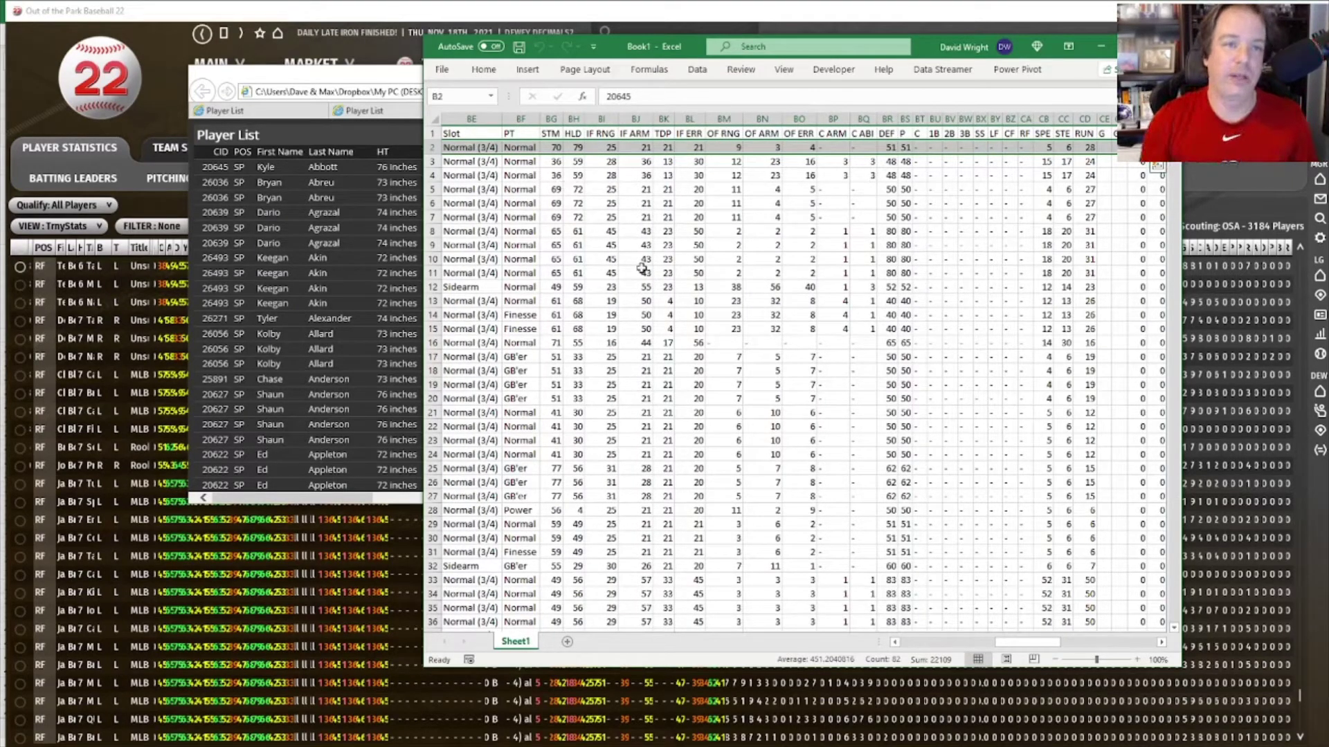
pyautogui.click(1111, 147)
pyautogui.moveTo(1114, 147); pyautogui.dragTo(1109, 148)
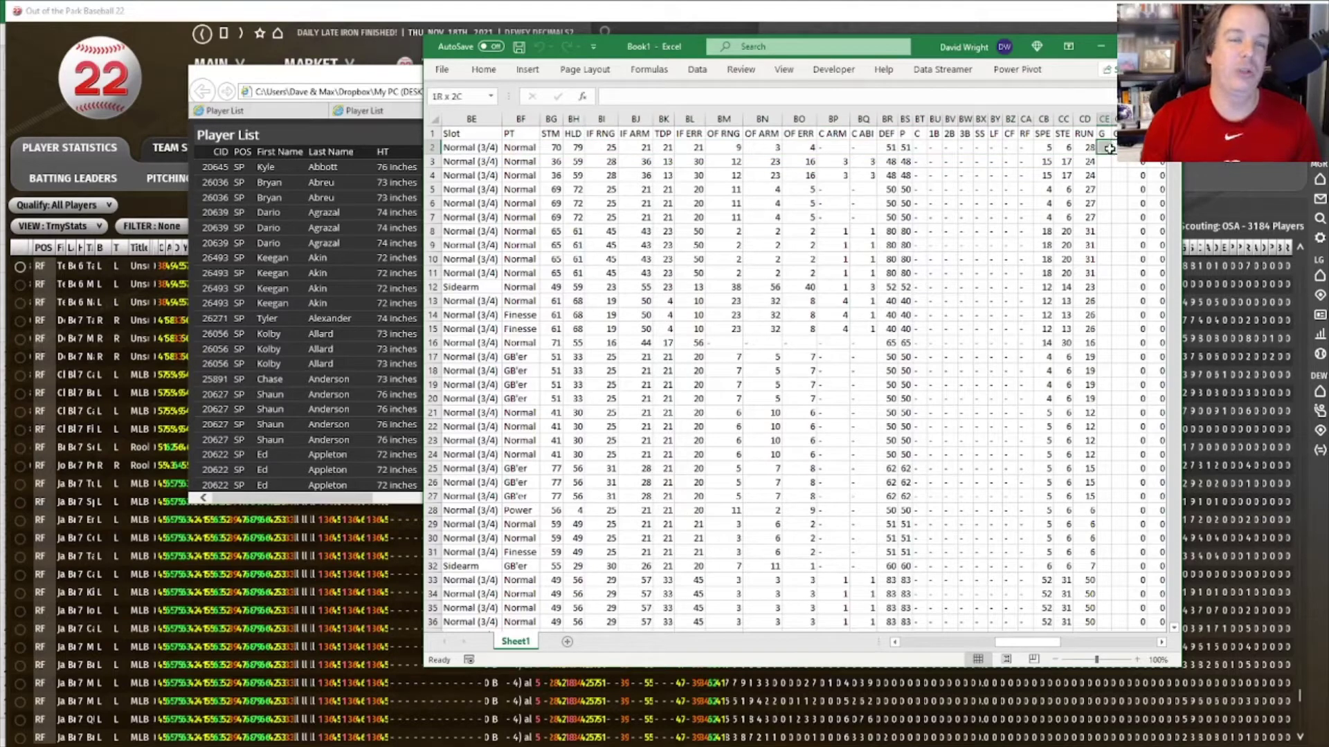
pyautogui.click(1086, 148)
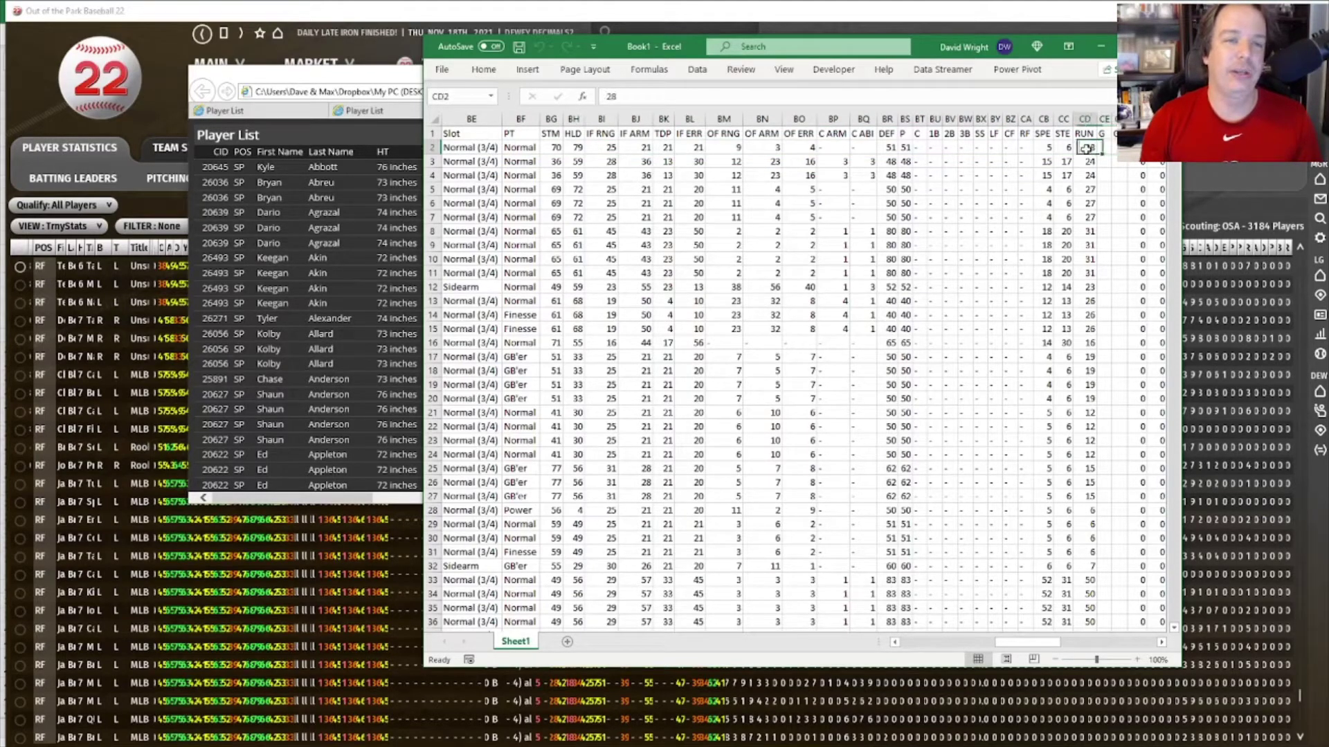
pyautogui.click(981, 148)
# Step: Copy all exported player rows in Book1, from B2 across to the last column and down to row 3185
pyautogui.hotkey('ctrl', 'Left')
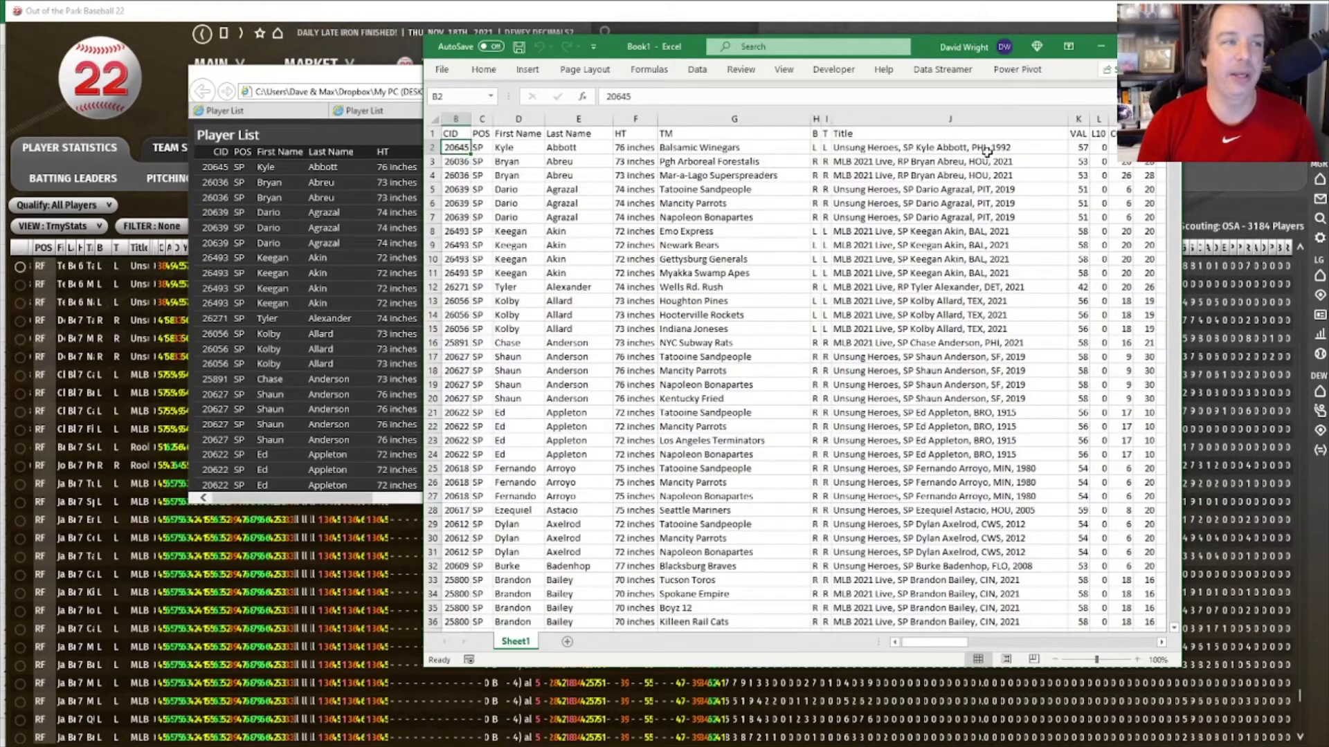
pyautogui.hotkey('ctrl', 'shift', 'Right')
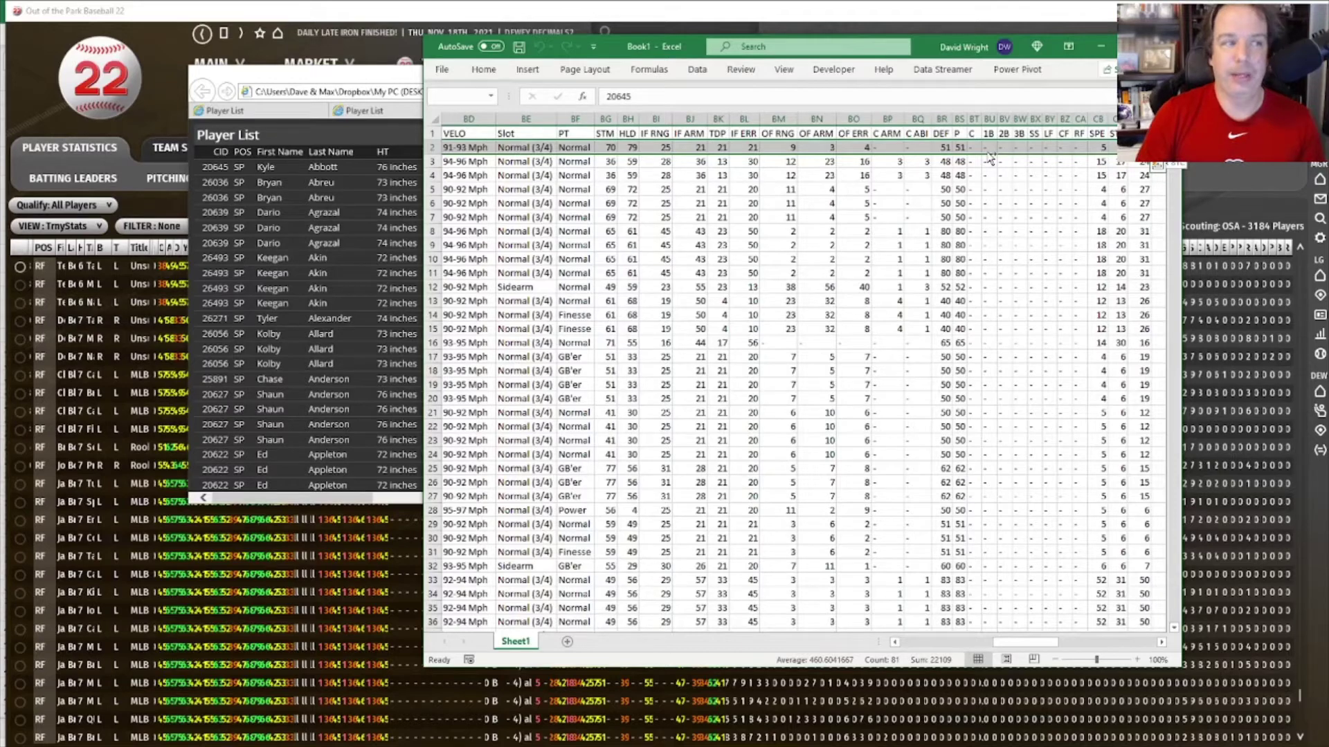
pyautogui.hotkey('ctrl', 'shift', 'Right')
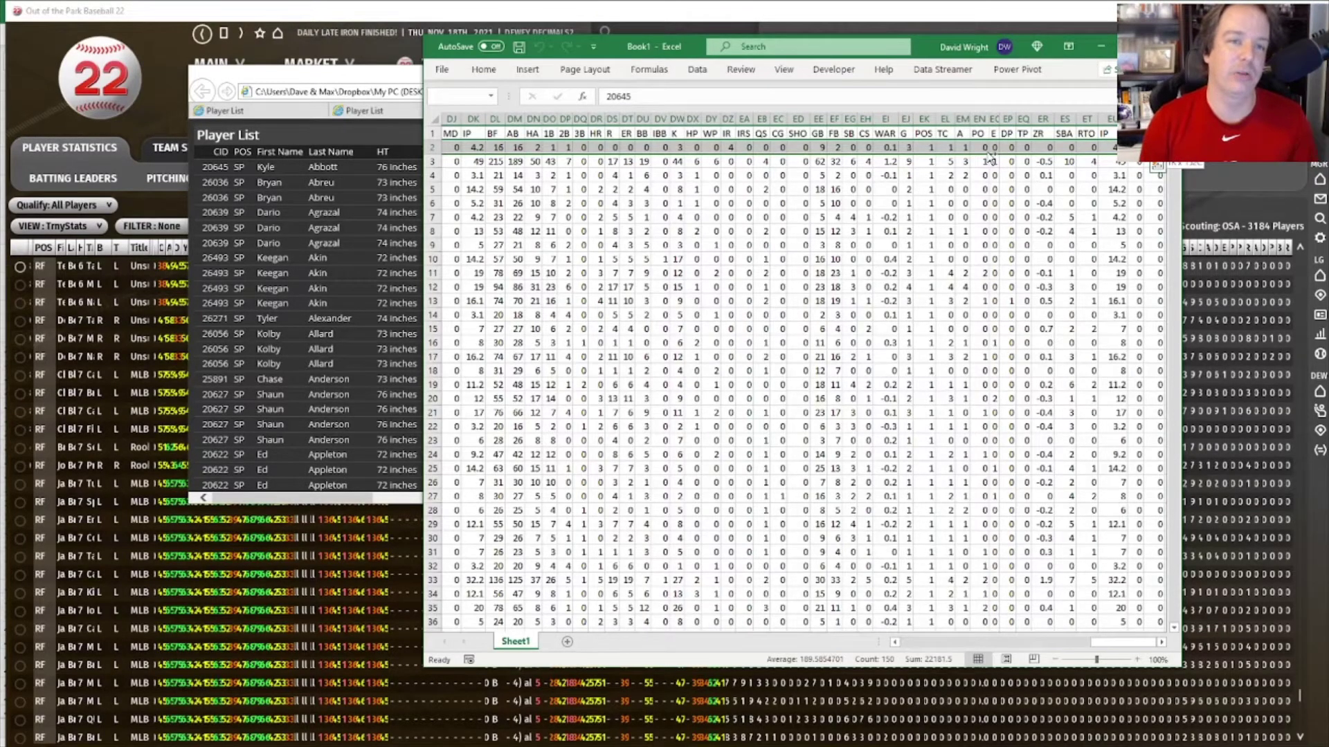
pyautogui.hotkey('ctrl', 'shift', 'Down')
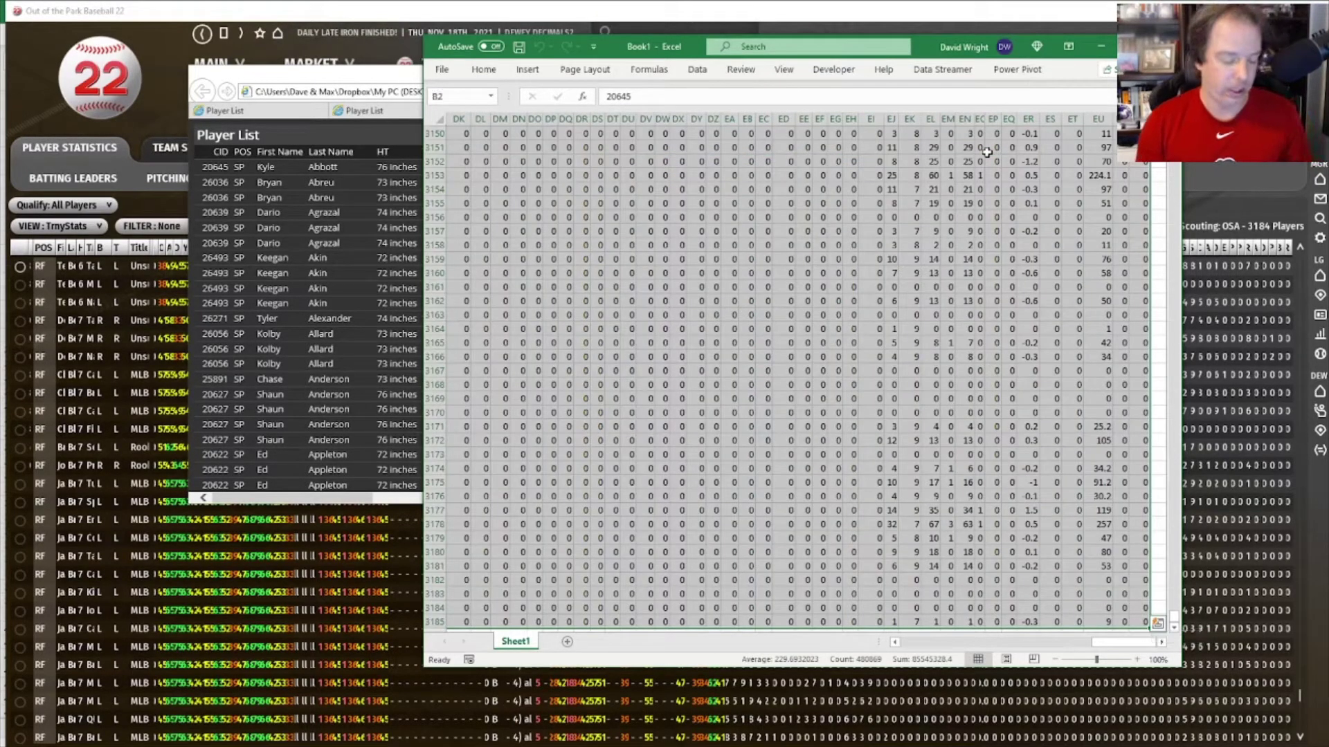
pyautogui.hotkey('ctrl', 'c')
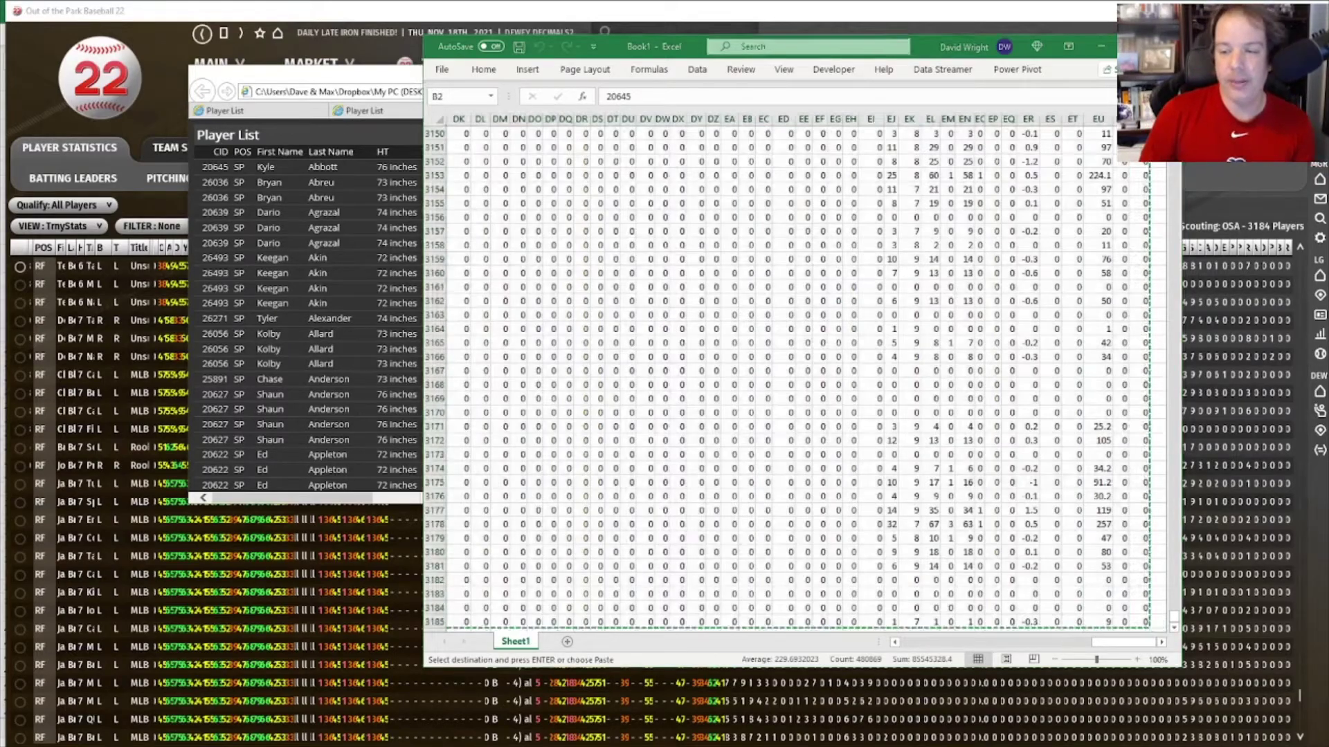
# Step: Switch to the tournament workbook and paste the copied player rows into the Data sheet starting at B788
pyautogui.hotkey('alt', 'Tab')
pyautogui.click(519, 255)
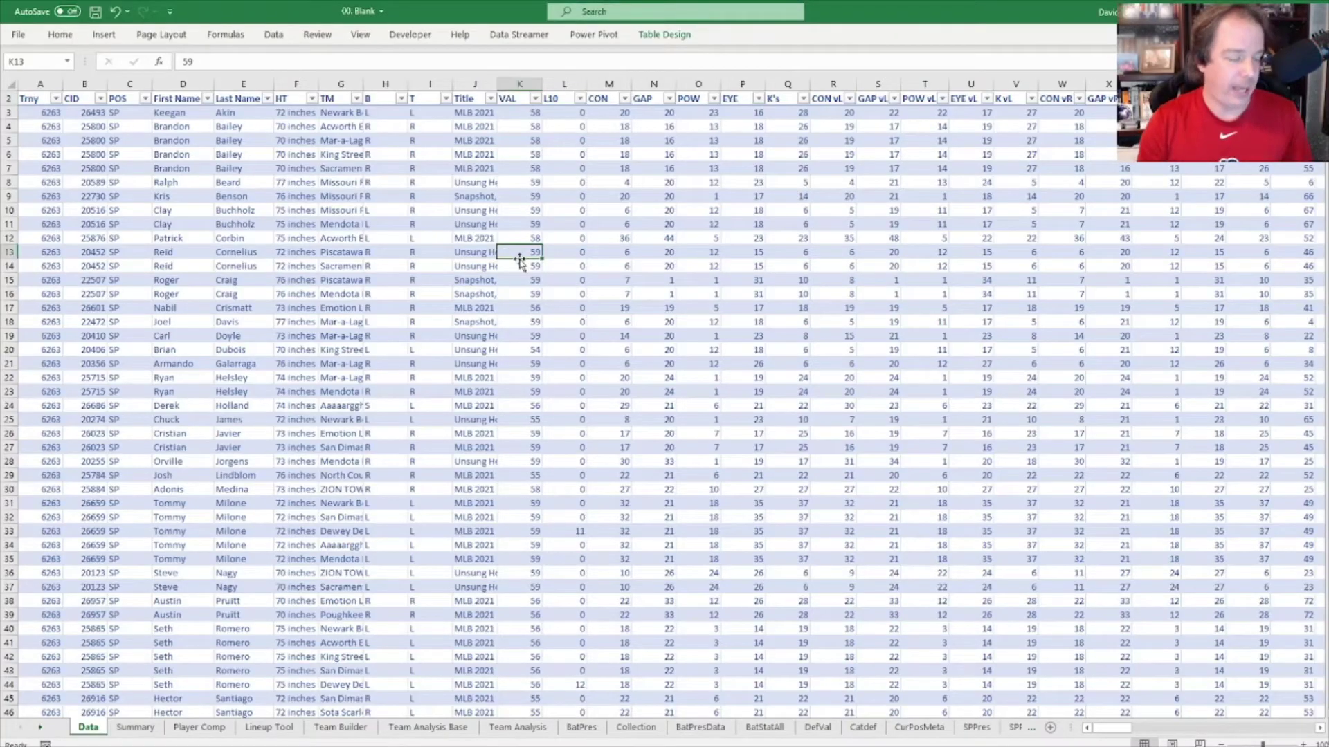
pyautogui.hotkey('ctrl', 'Down')
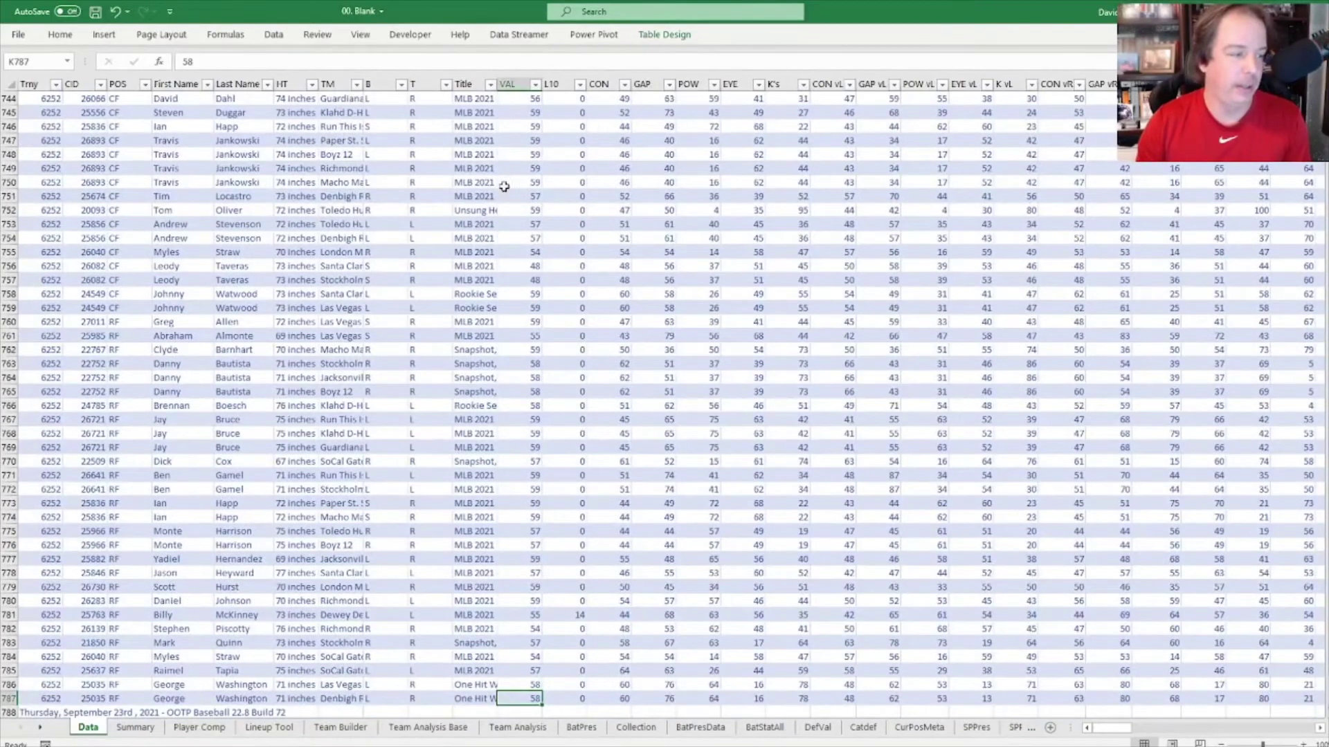
pyautogui.scroll(-8, 504, 187)
pyautogui.click(92, 378)
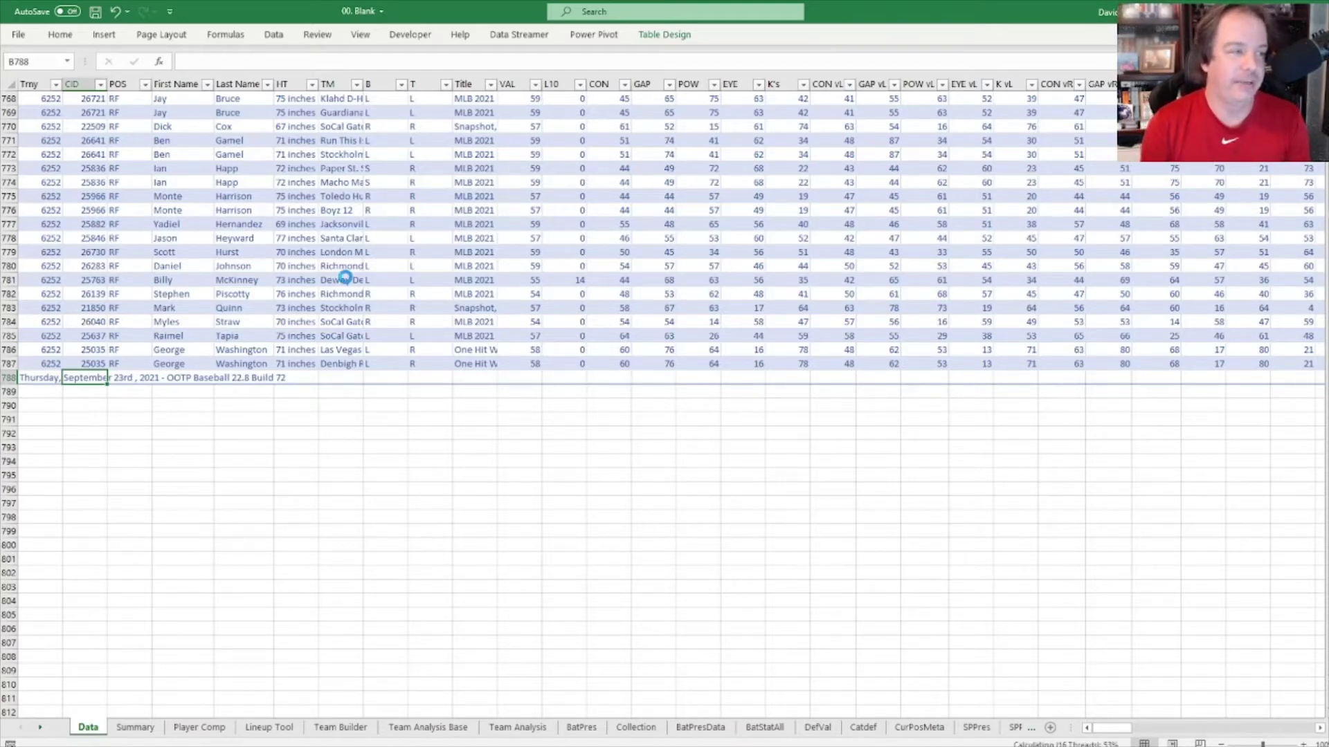
pyautogui.hotkey('ctrl', 'shift', 'Down')
pyautogui.hotkey('ctrl', 'shift', 'Right')
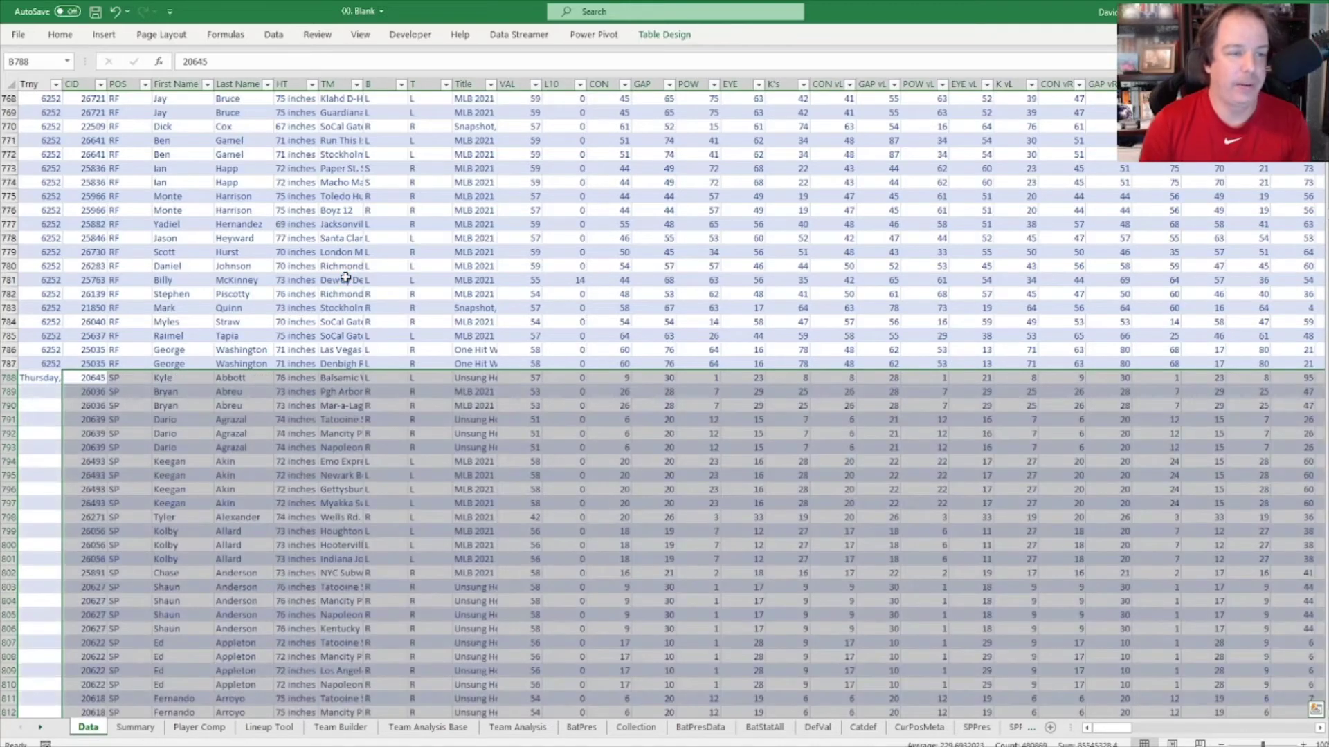
# Step: Replace the date line in A788 with tournament number 25 and fill it down the Trny column through A3971
pyautogui.click(40, 377)
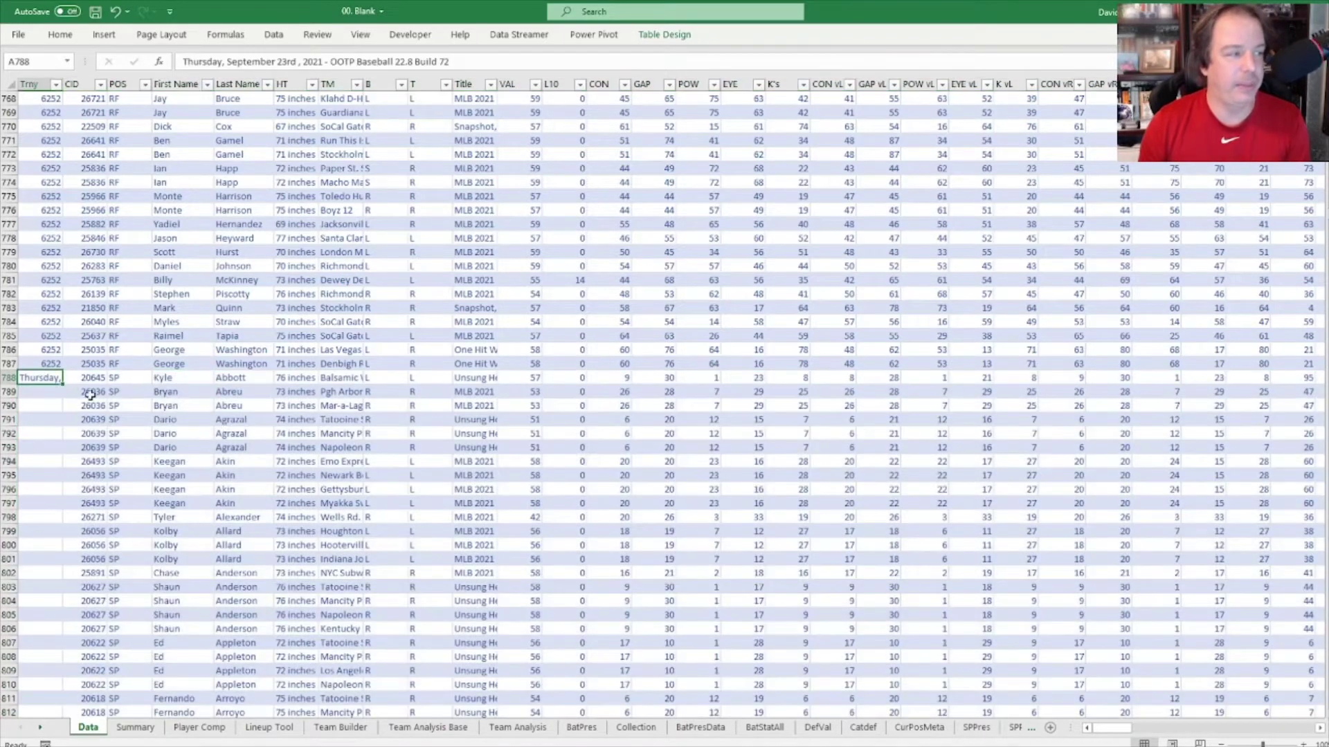
pyautogui.write('25')
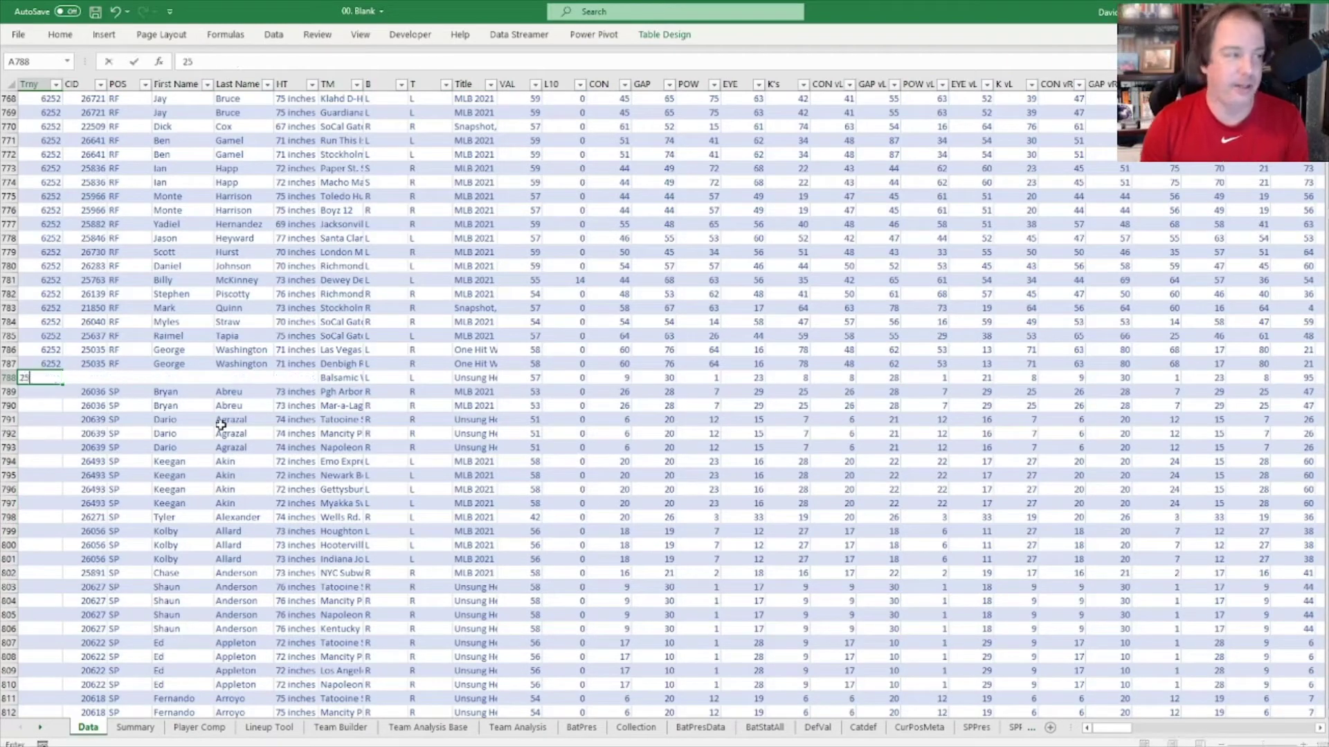
pyautogui.hotkey('ctrl', 'Return')
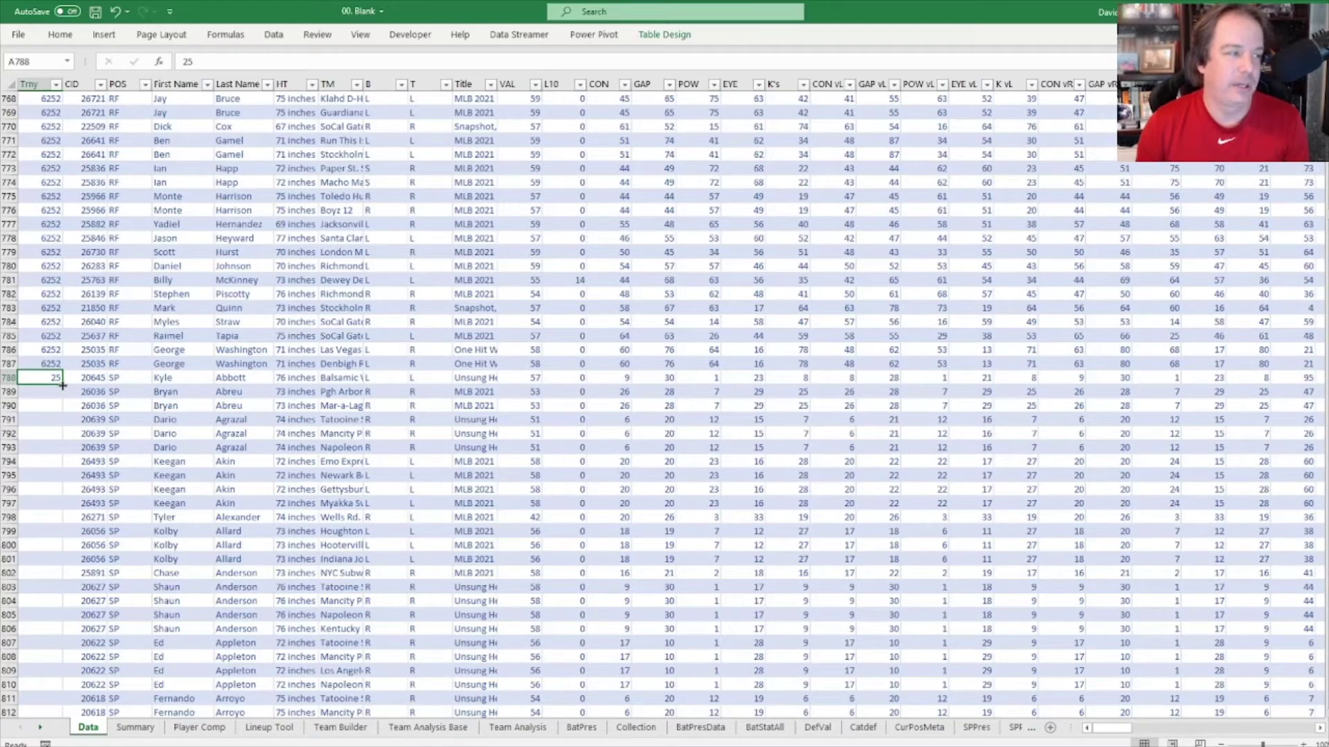
pyautogui.hotkey('ctrl', 'Down')
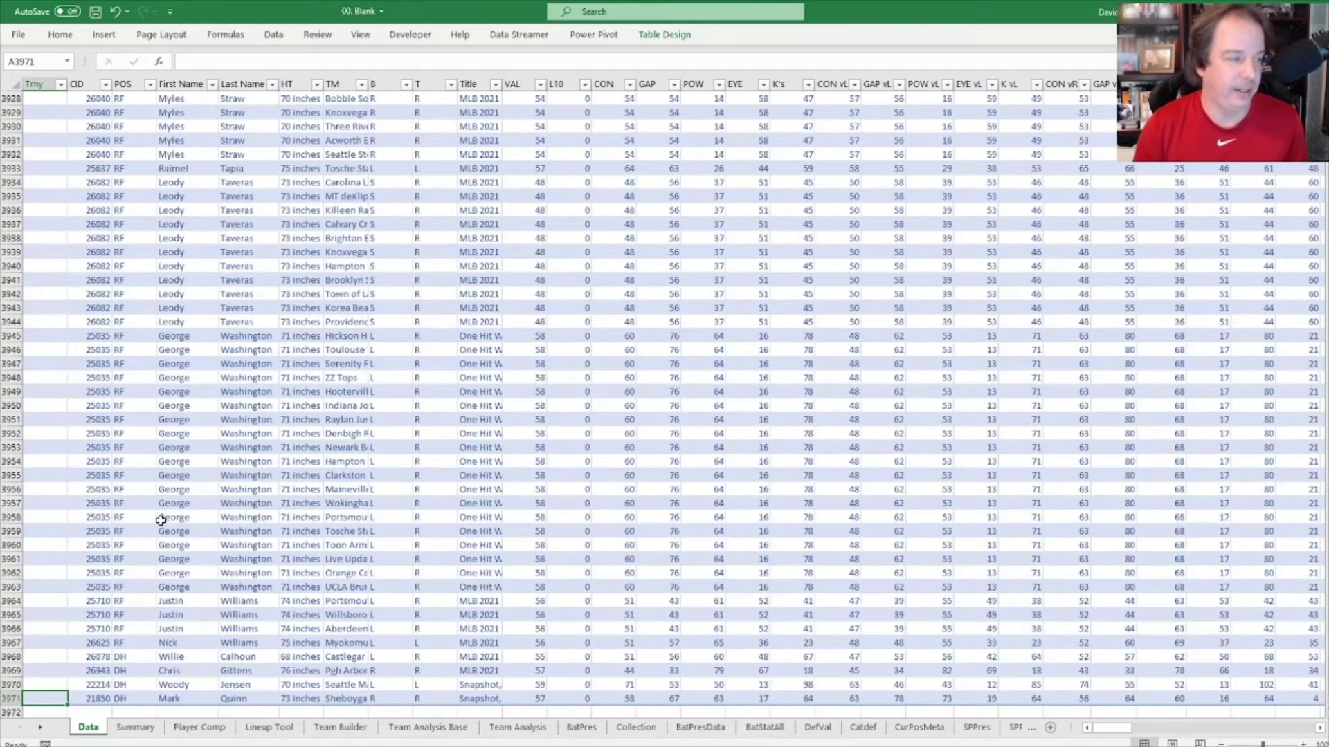
pyautogui.hotkey('ctrl', 'Up')
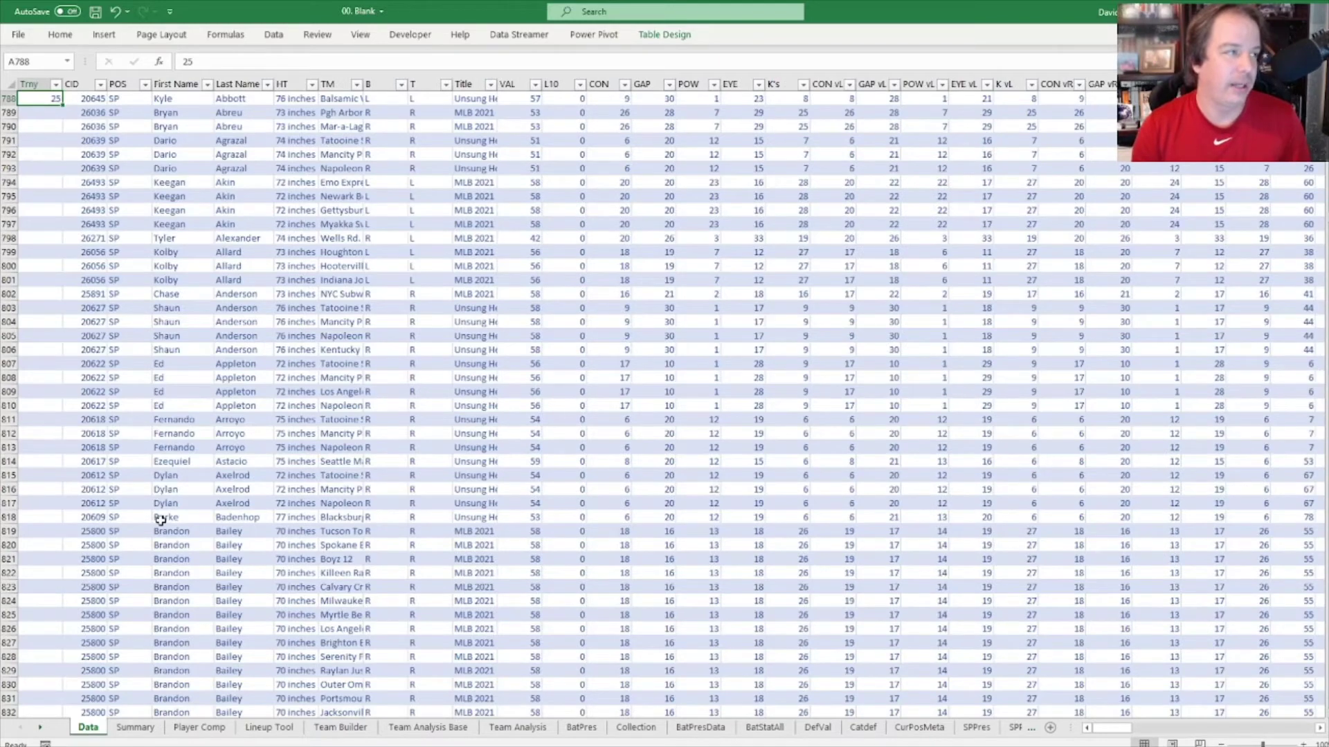
pyautogui.scroll(1, 160, 521)
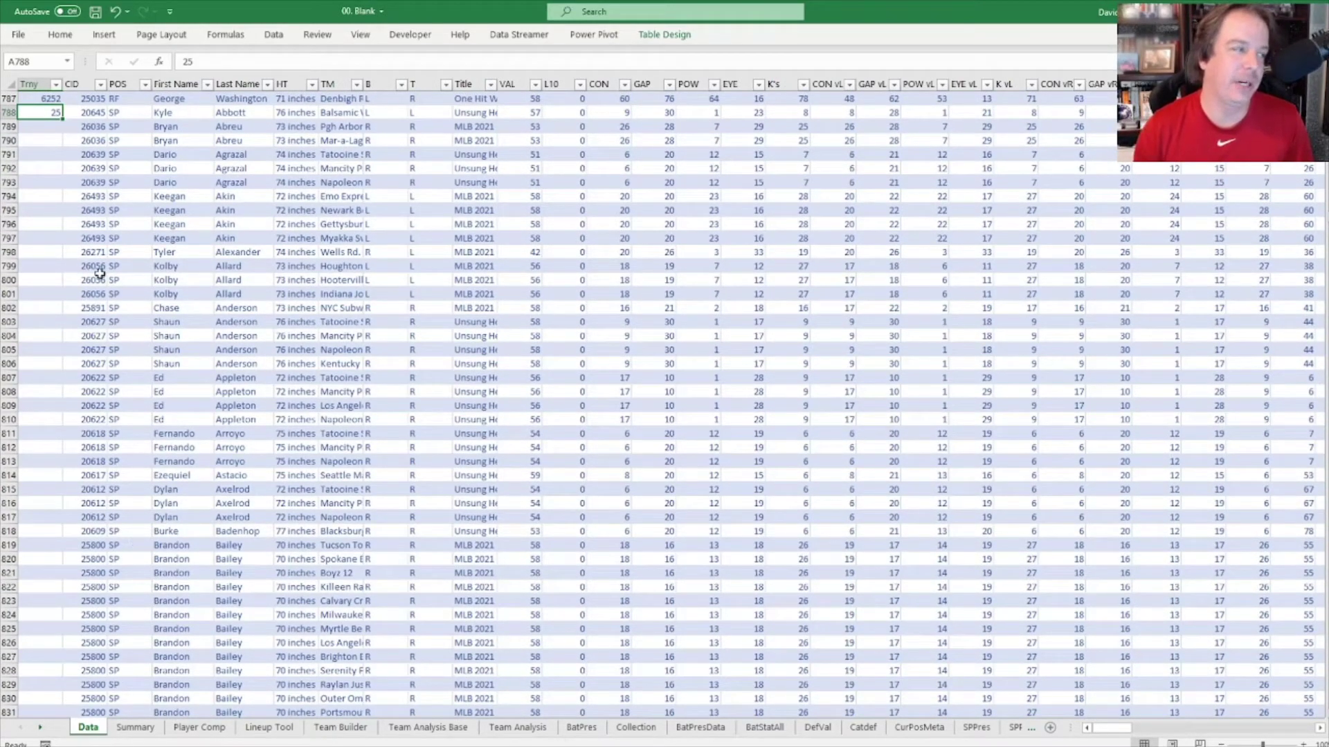
pyautogui.doubleClick(63, 118)
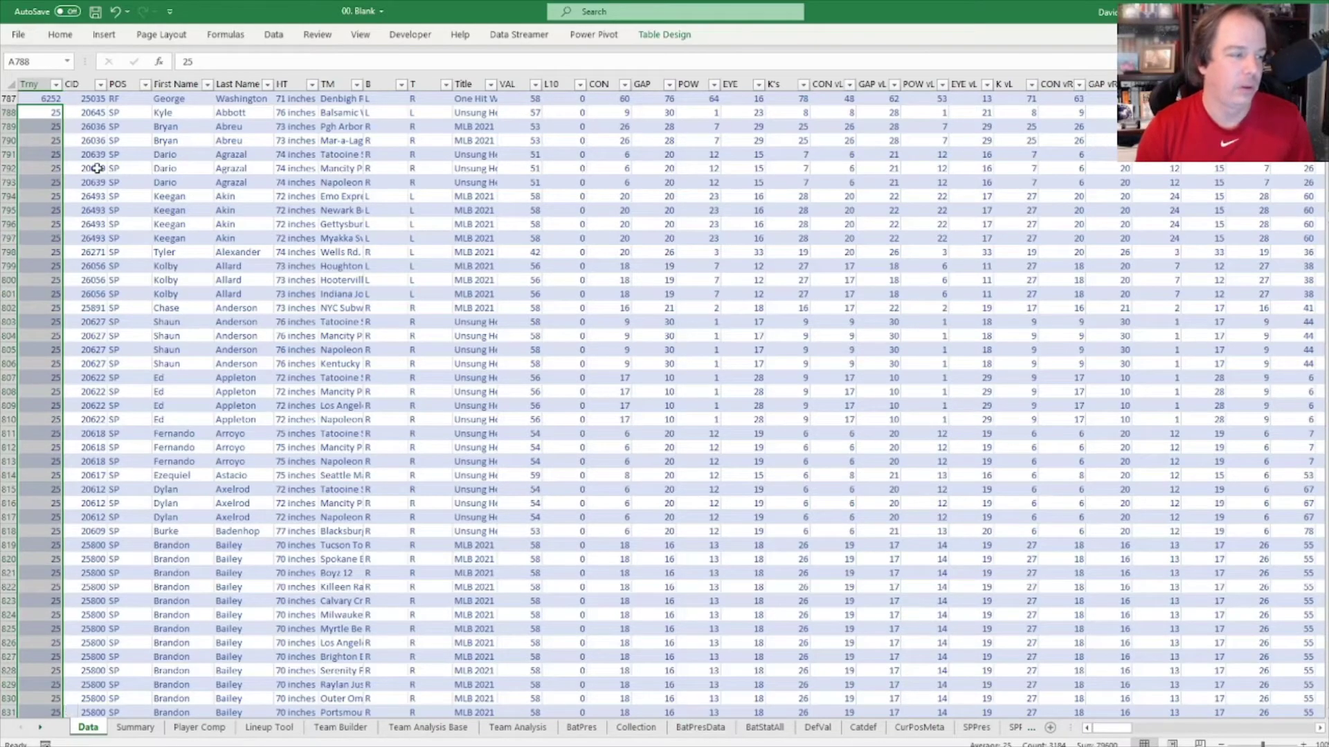
# Step: Check the end of the Trny fill, and undo the tournament number 25 entries and the pasted Daily Late Iron rows
pyautogui.hotkey('ctrl', 'Down')
pyautogui.press('Down')
pyautogui.press('Up')
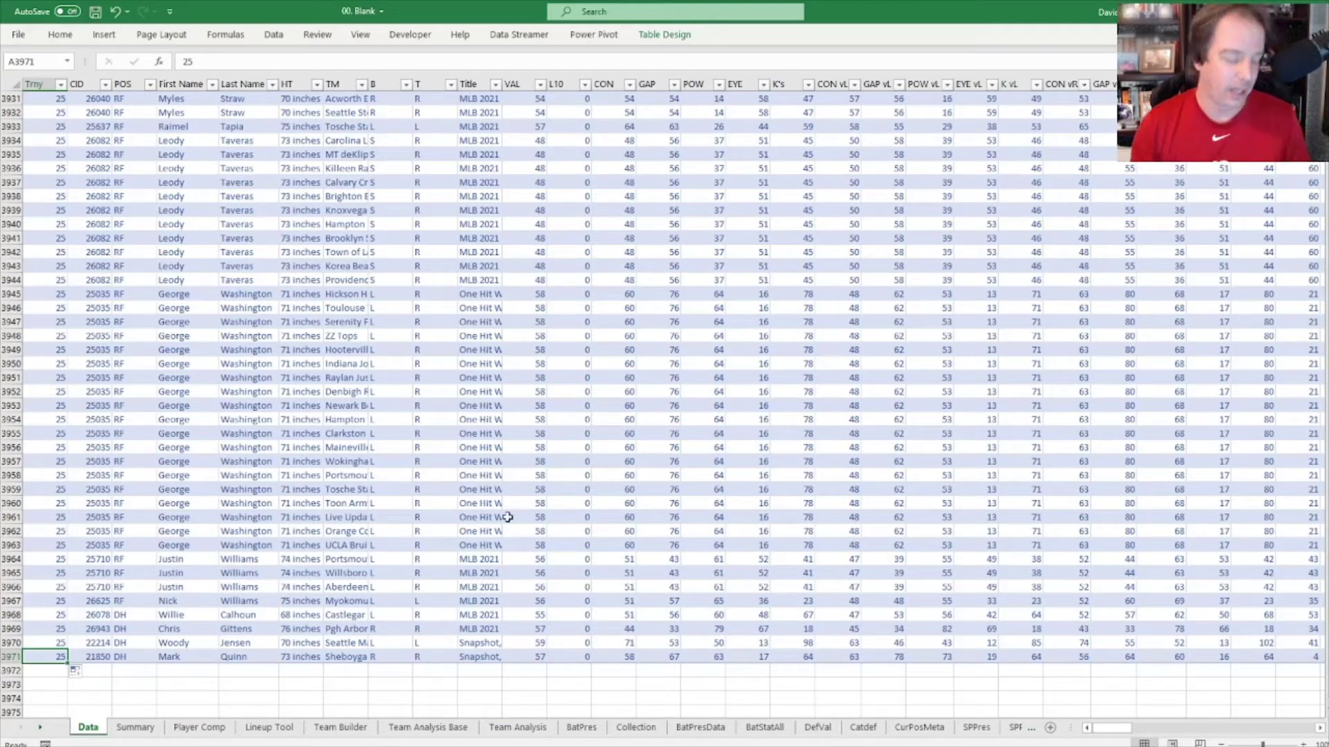
pyautogui.hotkey('ctrl', 'z')
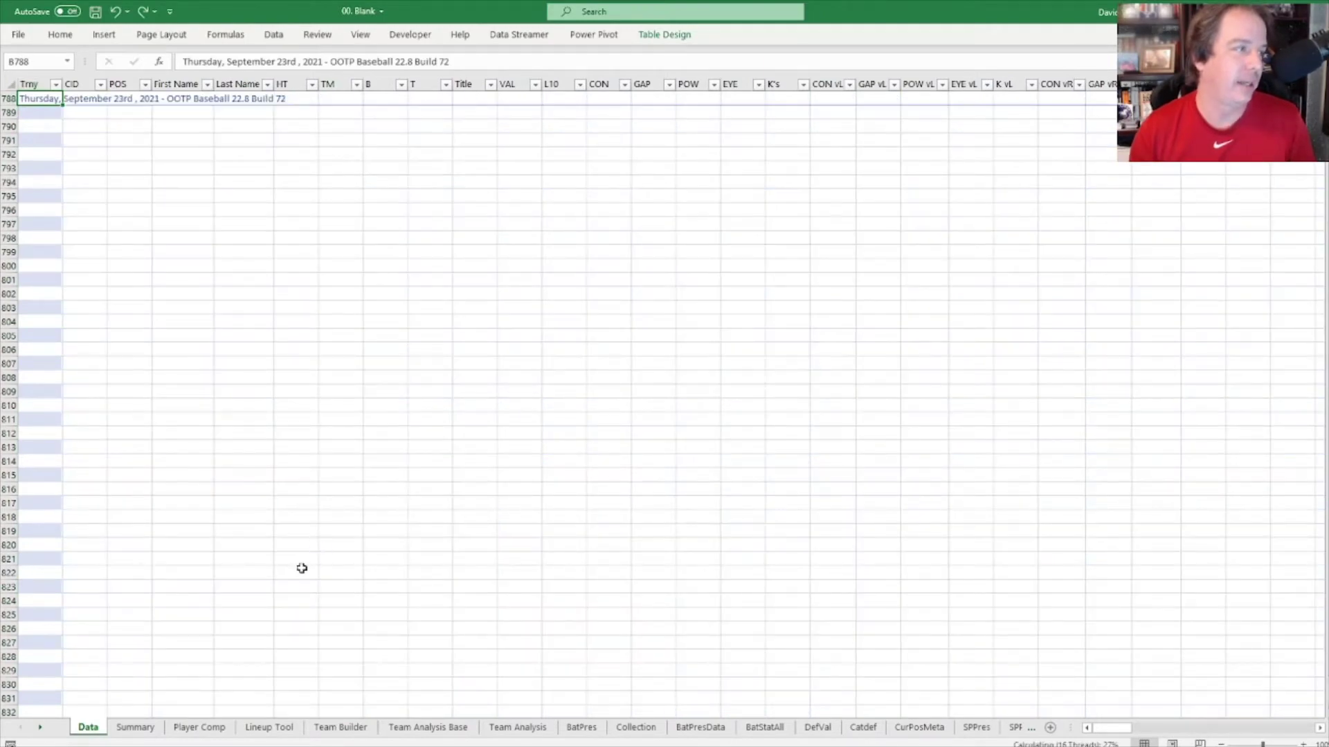
# Step: On the BatPresData sheet, select the Sum of PA pivot table and refresh all data in the workbook
pyautogui.scroll(12, 302, 568)
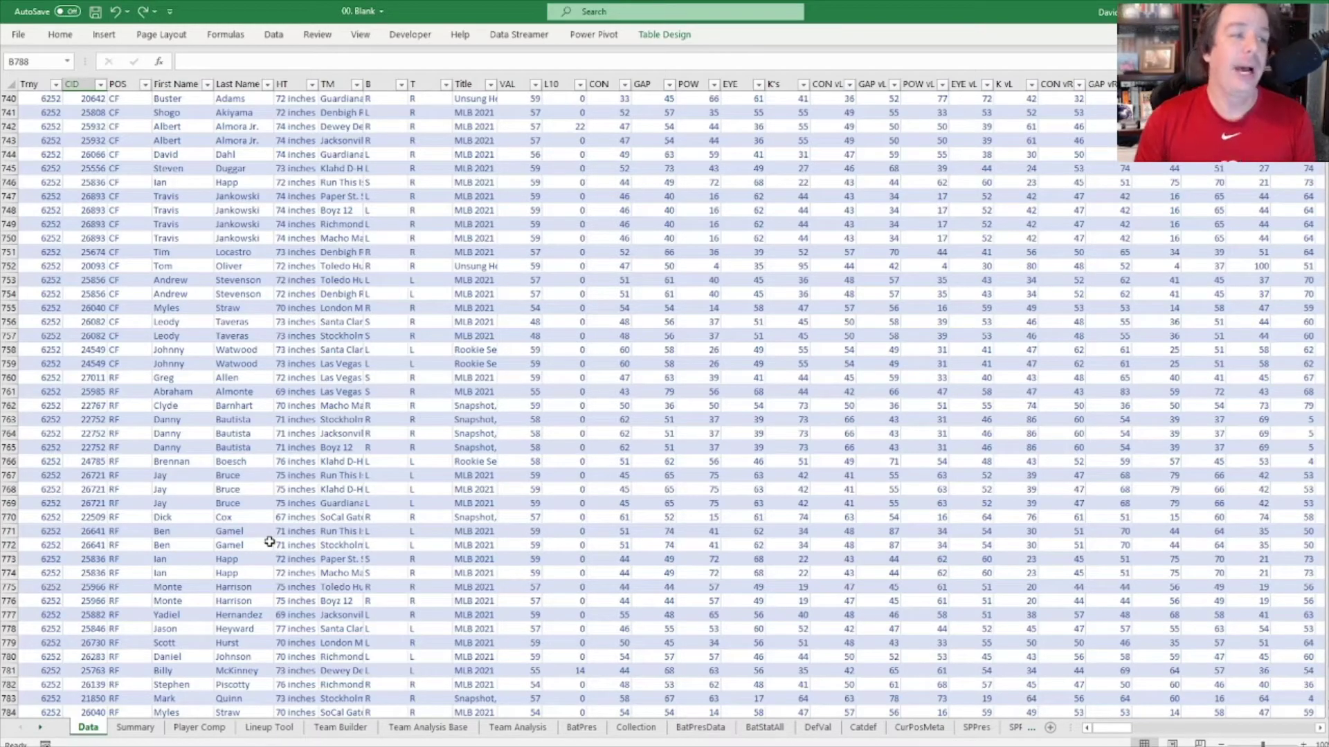
pyautogui.click(696, 728)
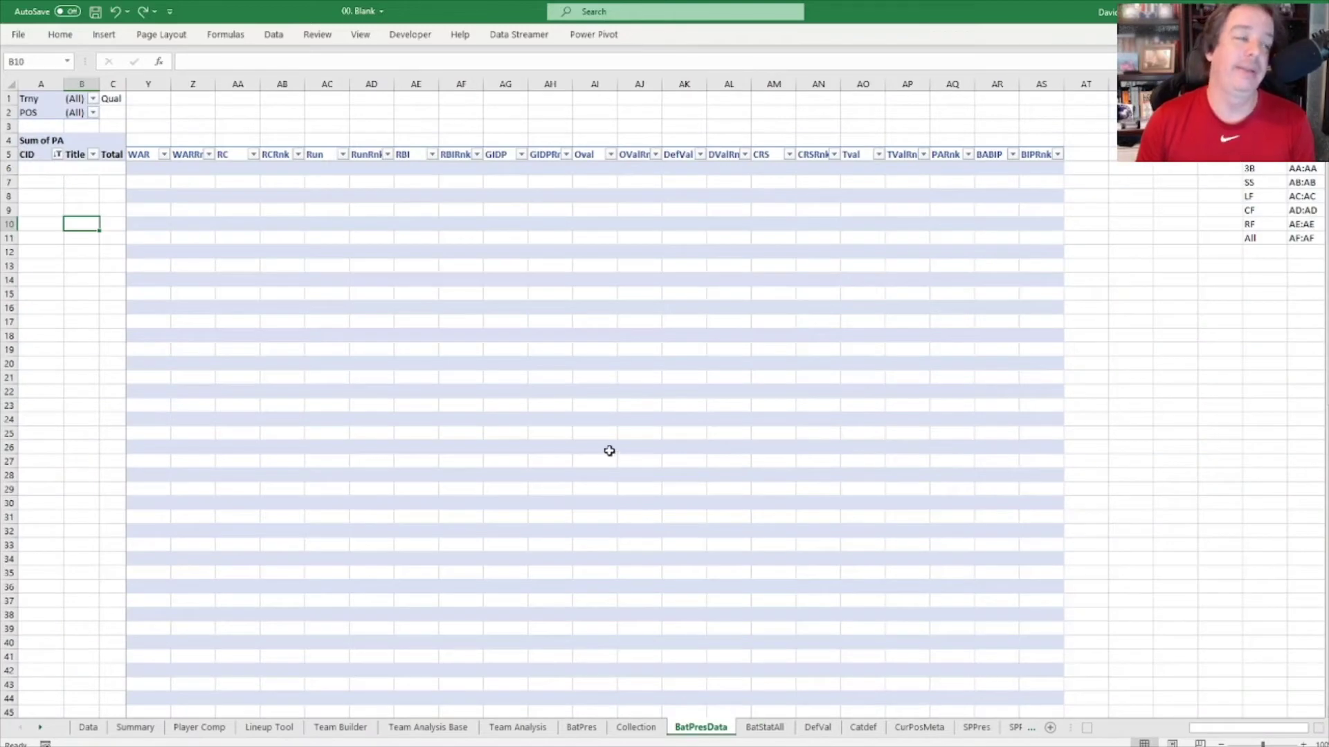
pyautogui.click(316, 153)
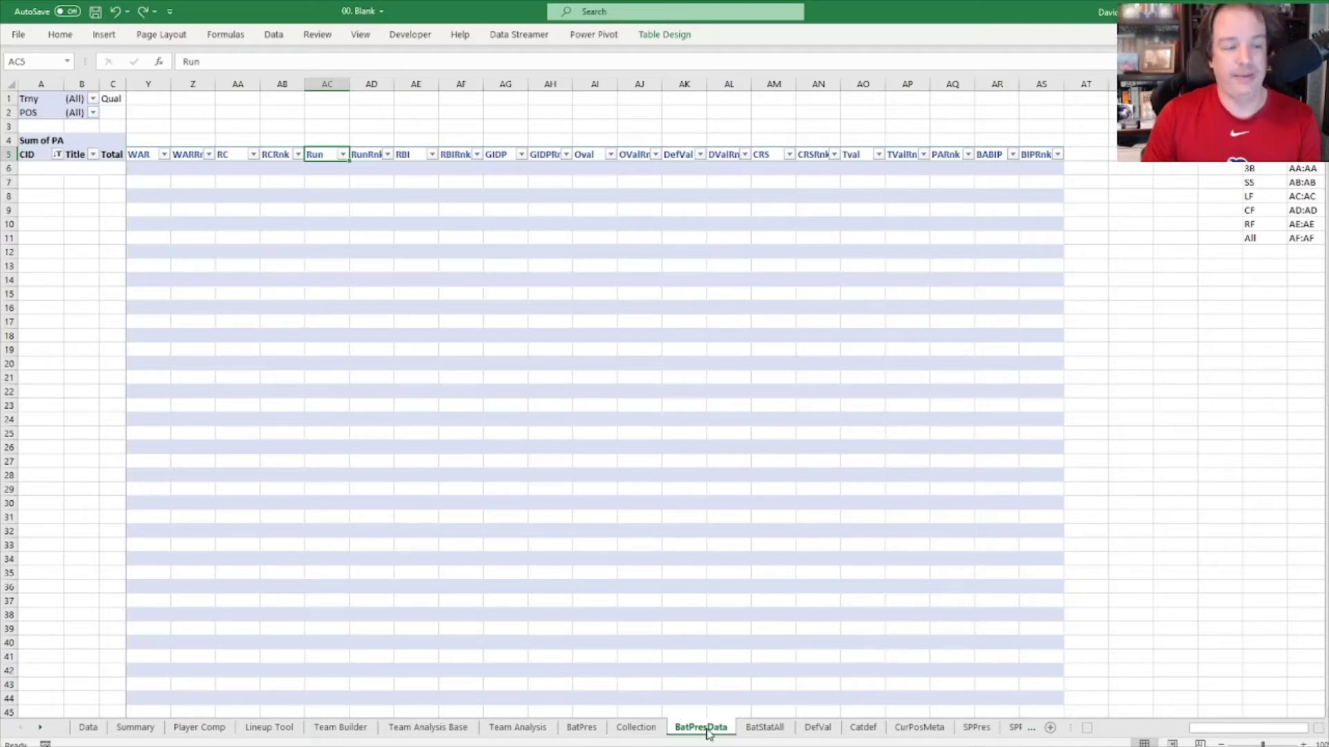
pyautogui.click(82, 142)
pyautogui.click(199, 237)
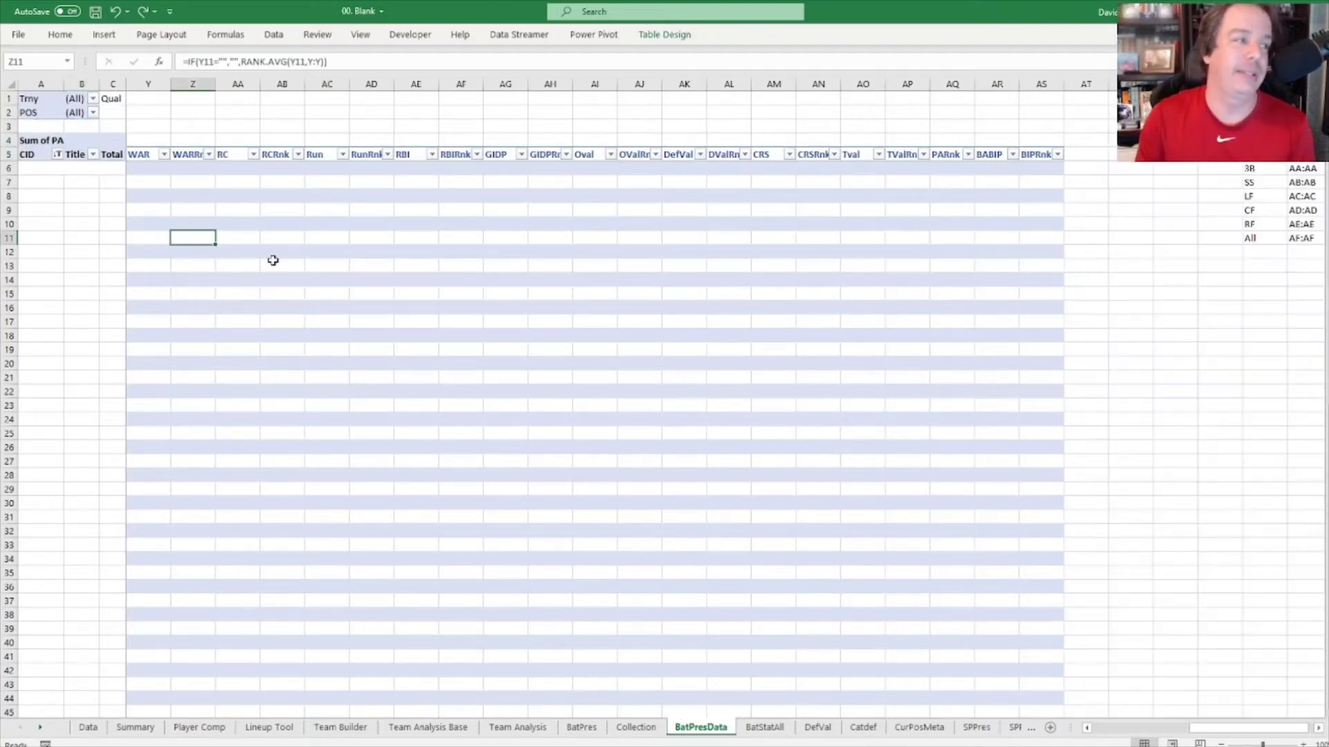
pyautogui.click(78, 140)
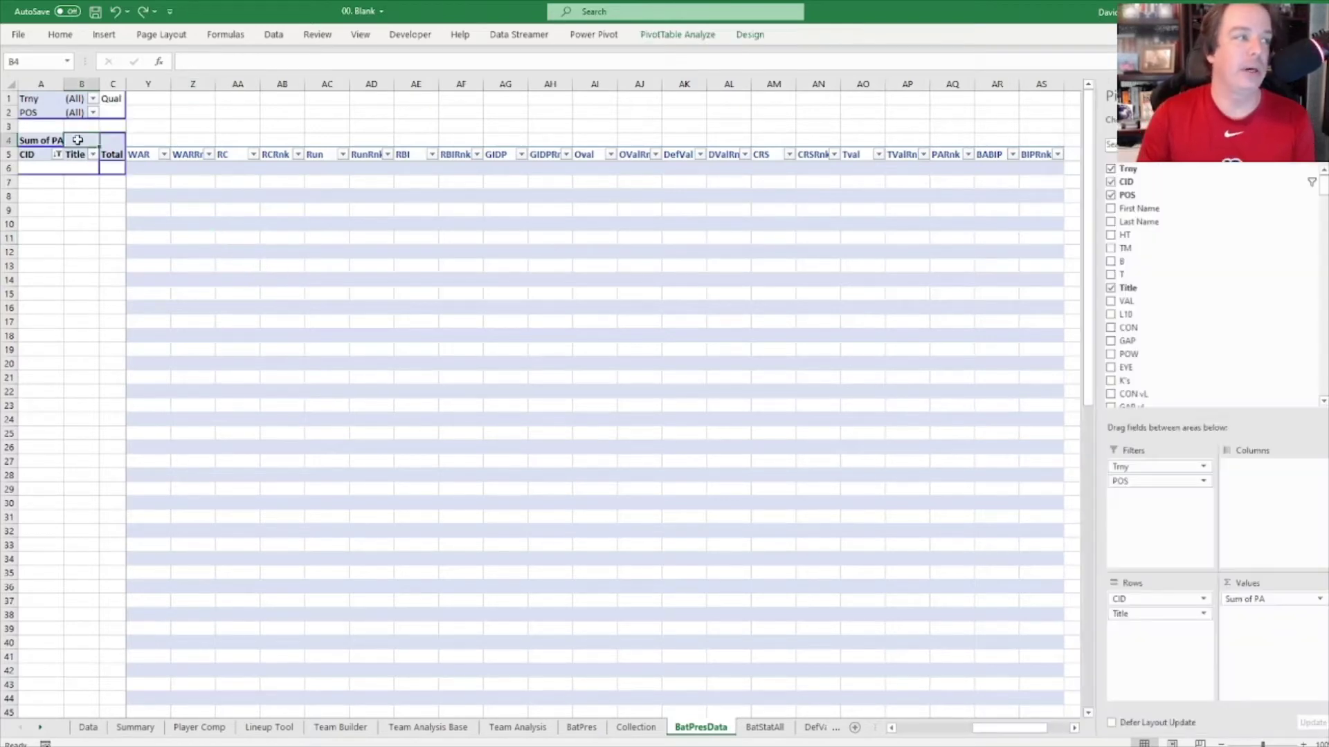
pyautogui.click(709, 43)
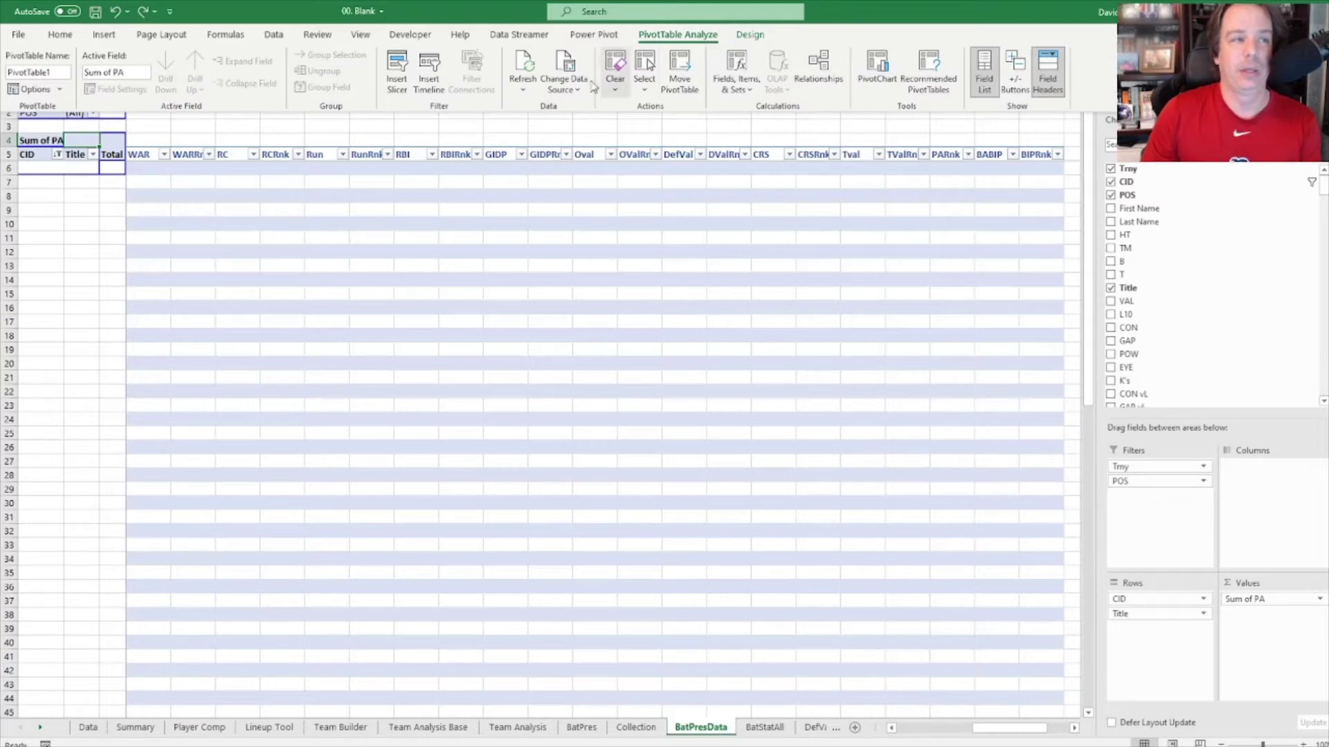
pyautogui.click(525, 90)
pyautogui.click(553, 127)
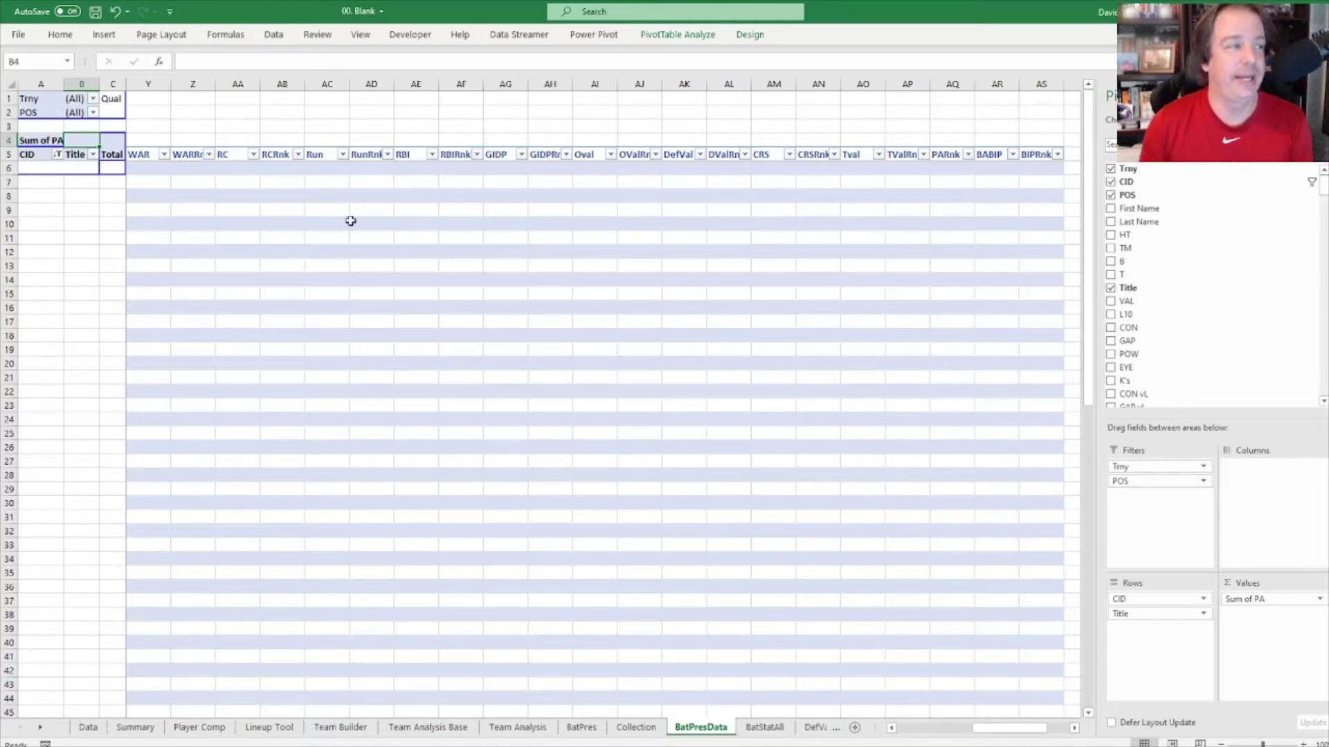
# Step: Set the pivot table's CID value filter to Sum of PA greater than or equal to 50
pyautogui.click(57, 153)
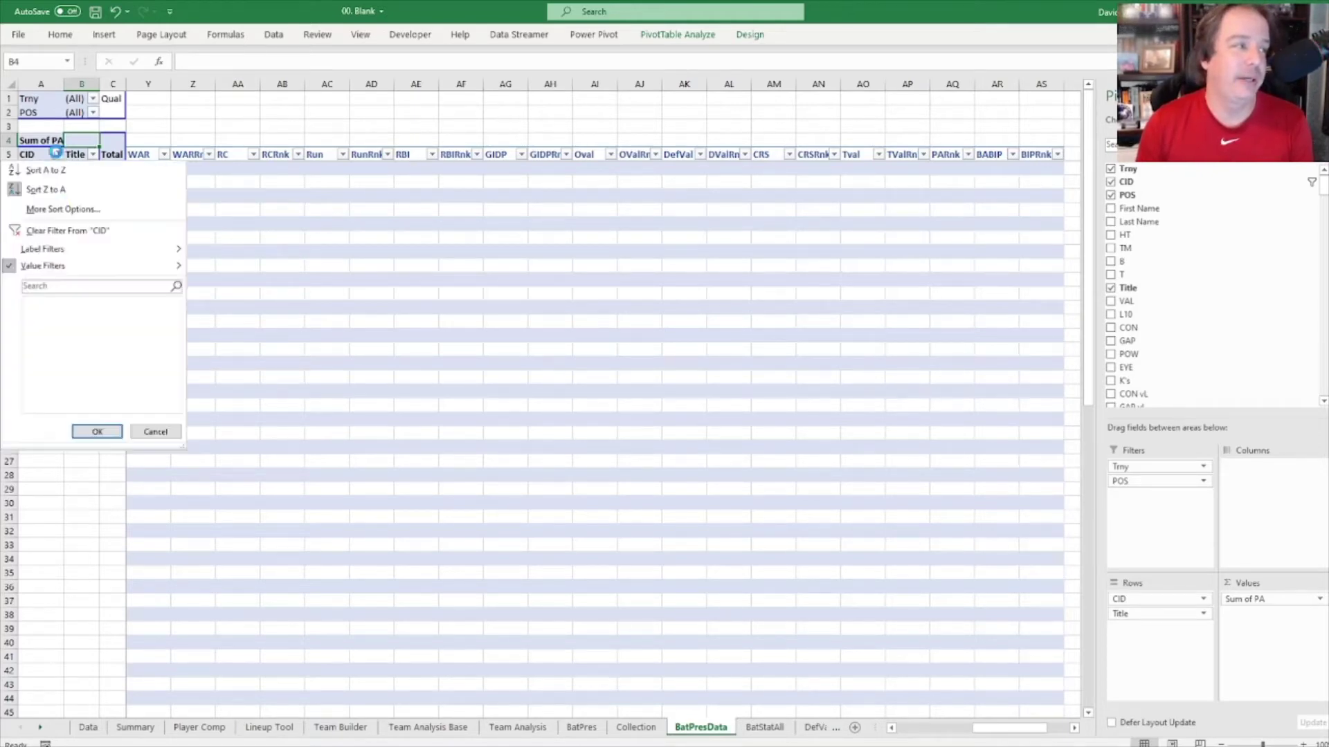
pyautogui.moveTo(89, 265)
pyautogui.click(263, 350)
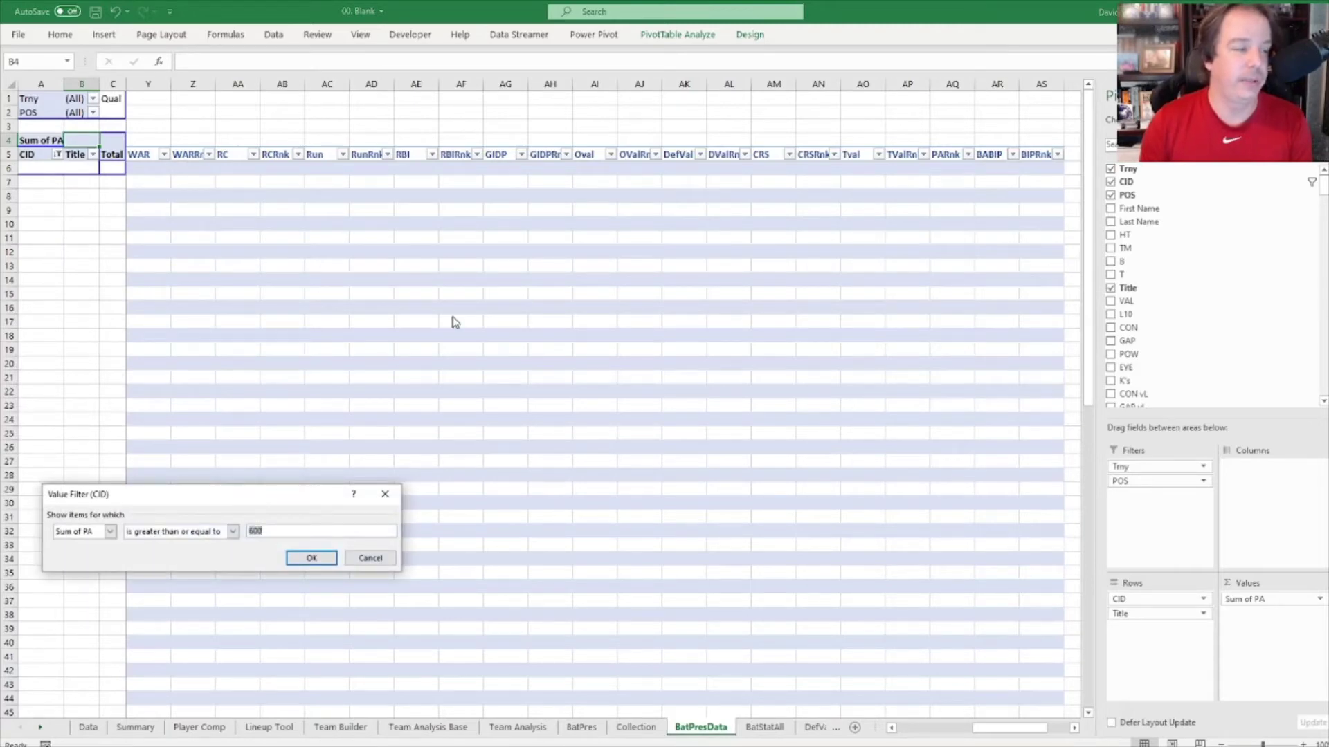
pyautogui.write('50')
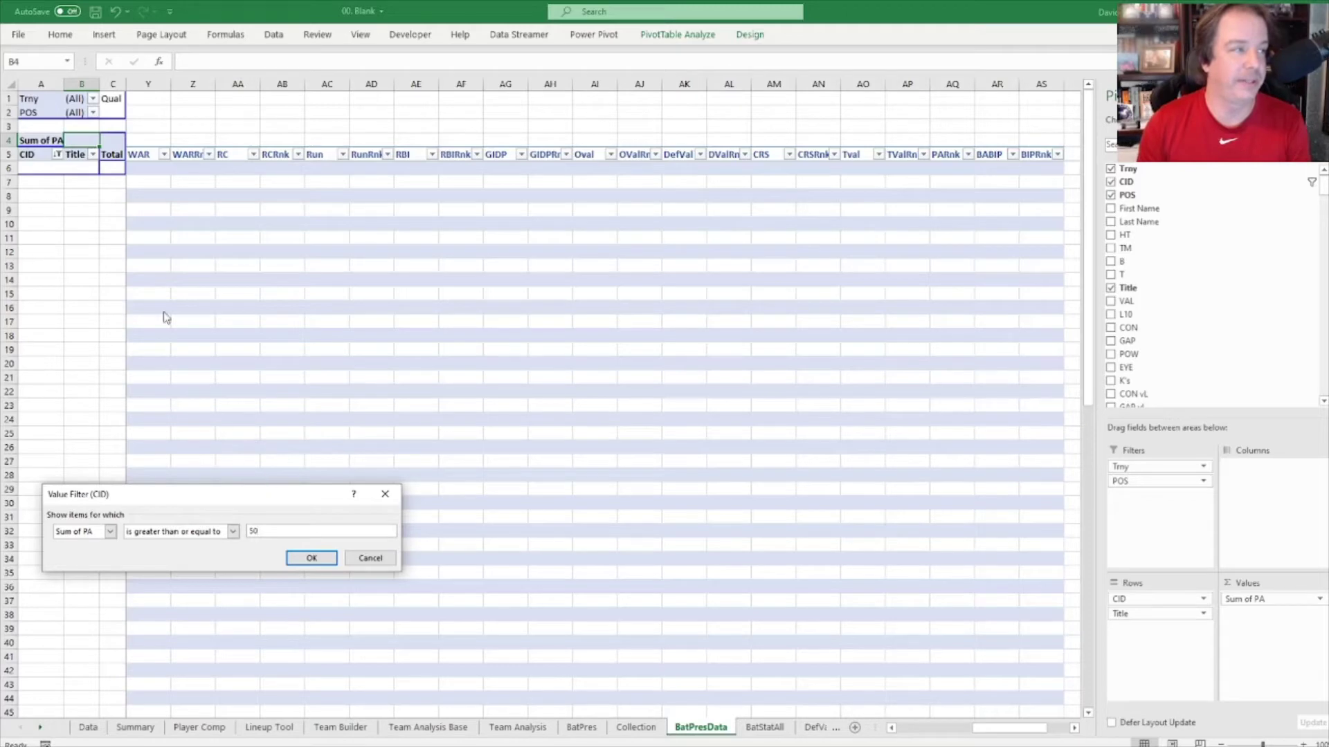
pyautogui.press('Return')
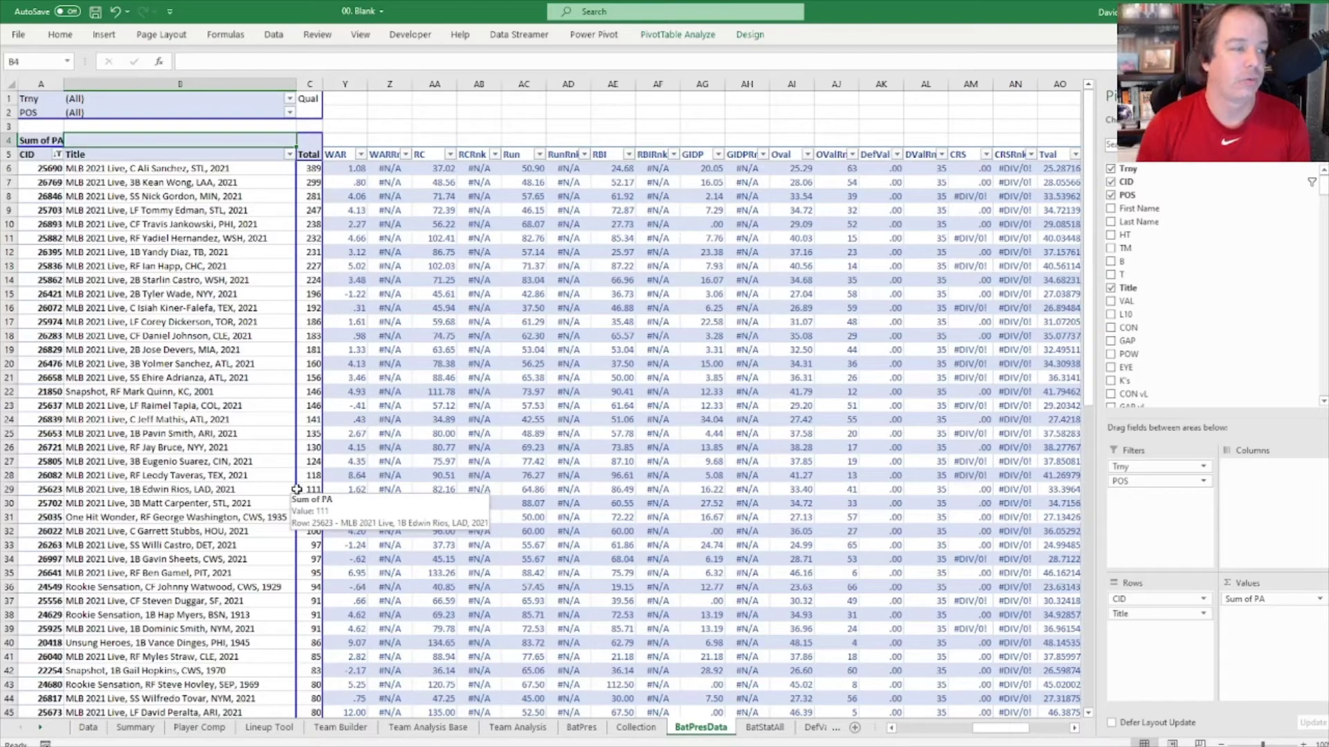
# Step: Filter the pivot table's POS field to multiple items, excluding CL, RP and SP, and review the batting stats and ranks
pyautogui.scroll(-16, 434, 403)
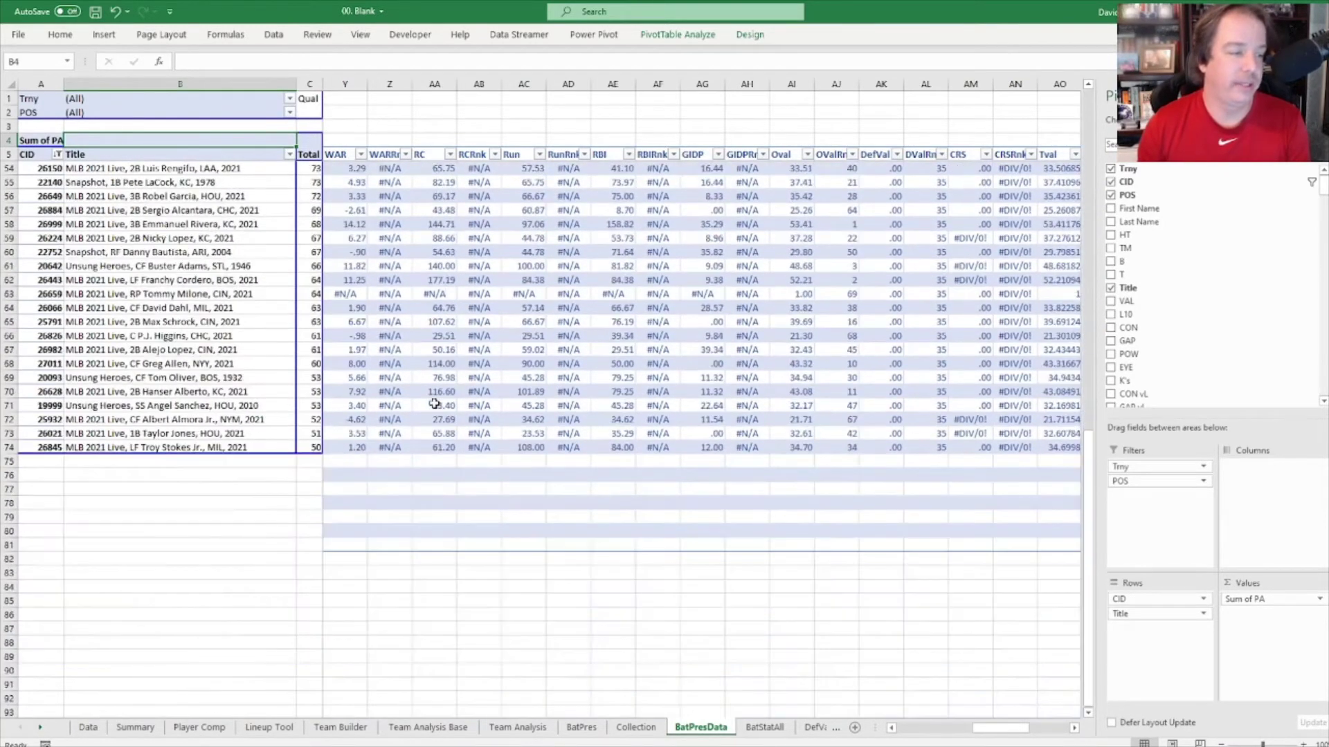
pyautogui.scroll(1, 434, 403)
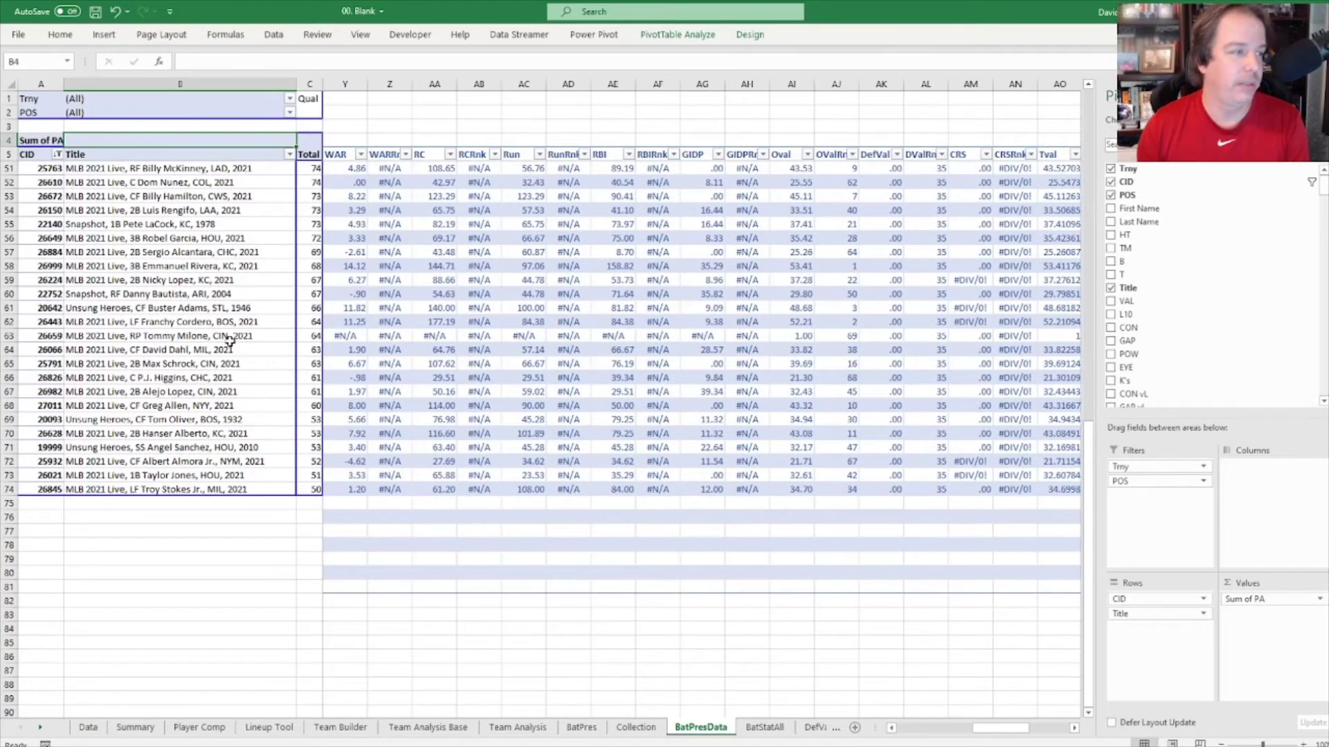
pyautogui.scroll(10, 231, 353)
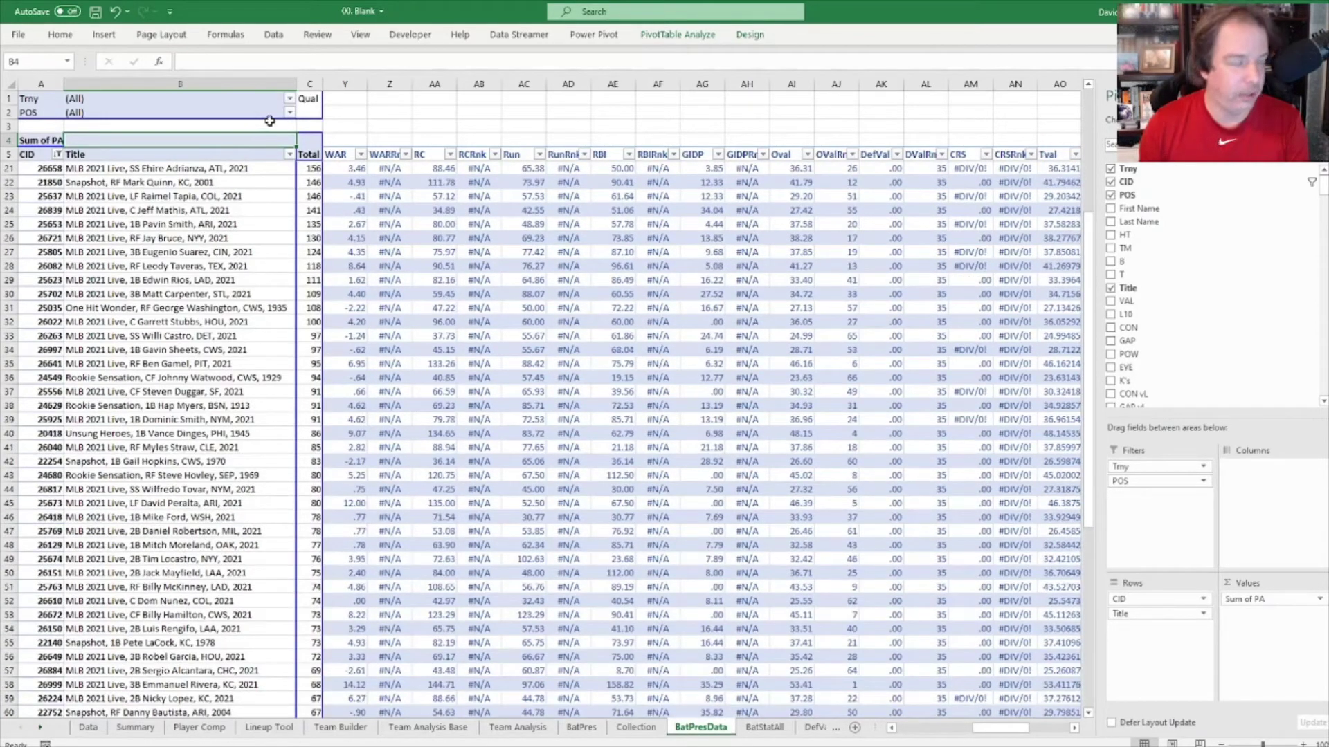
pyautogui.click(289, 113)
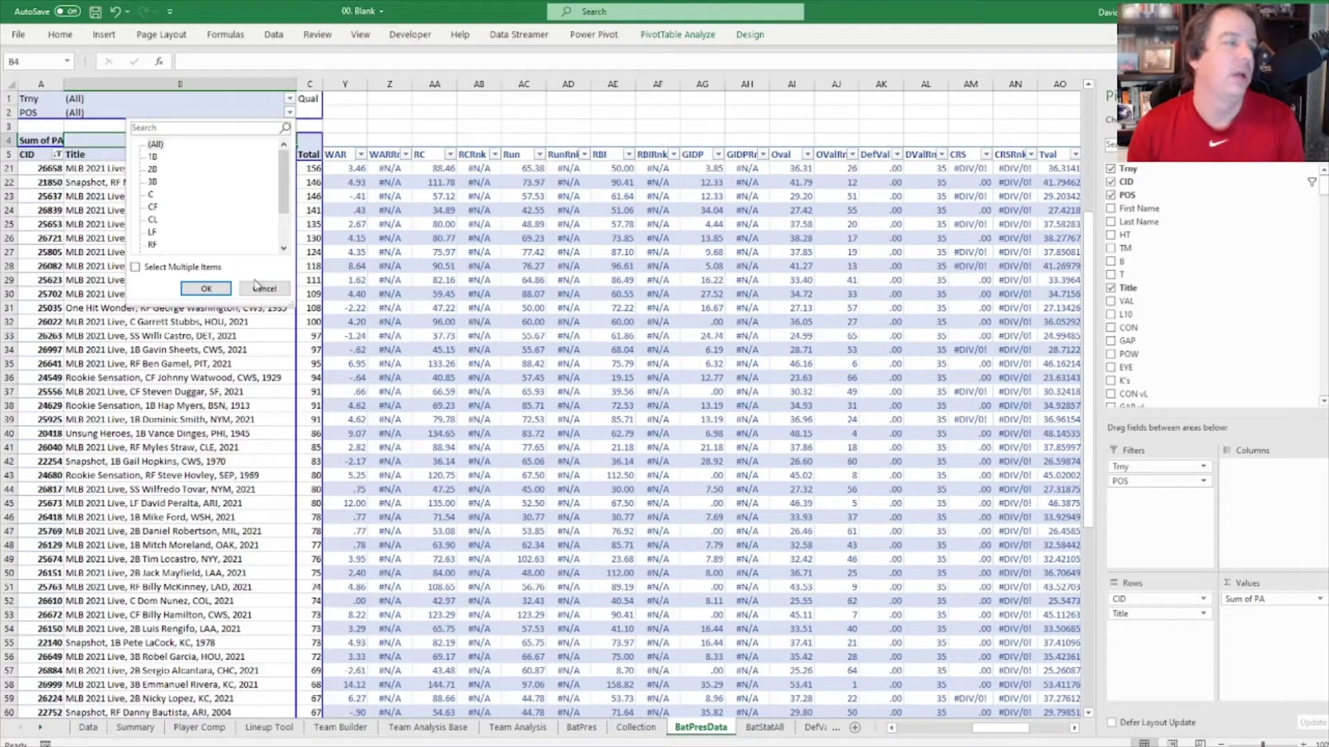
pyautogui.click(165, 269)
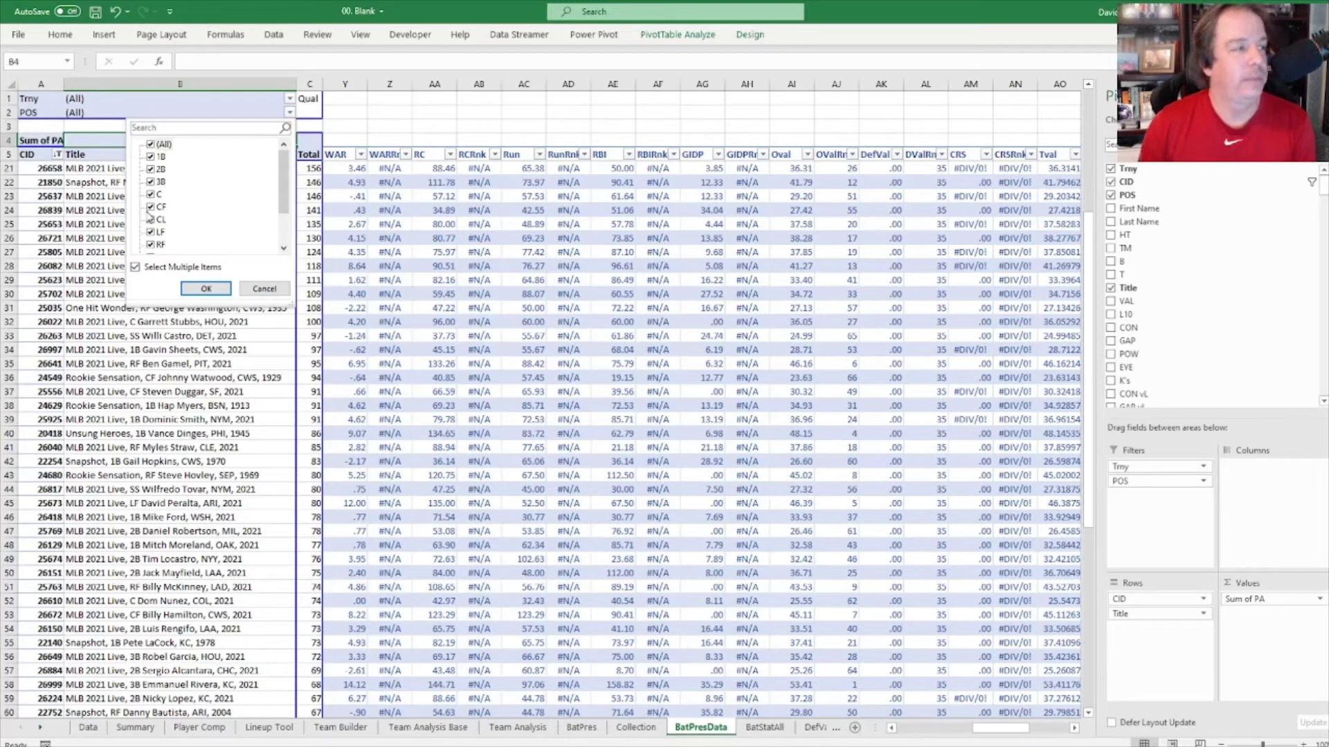
pyautogui.scroll(-1, 153, 206)
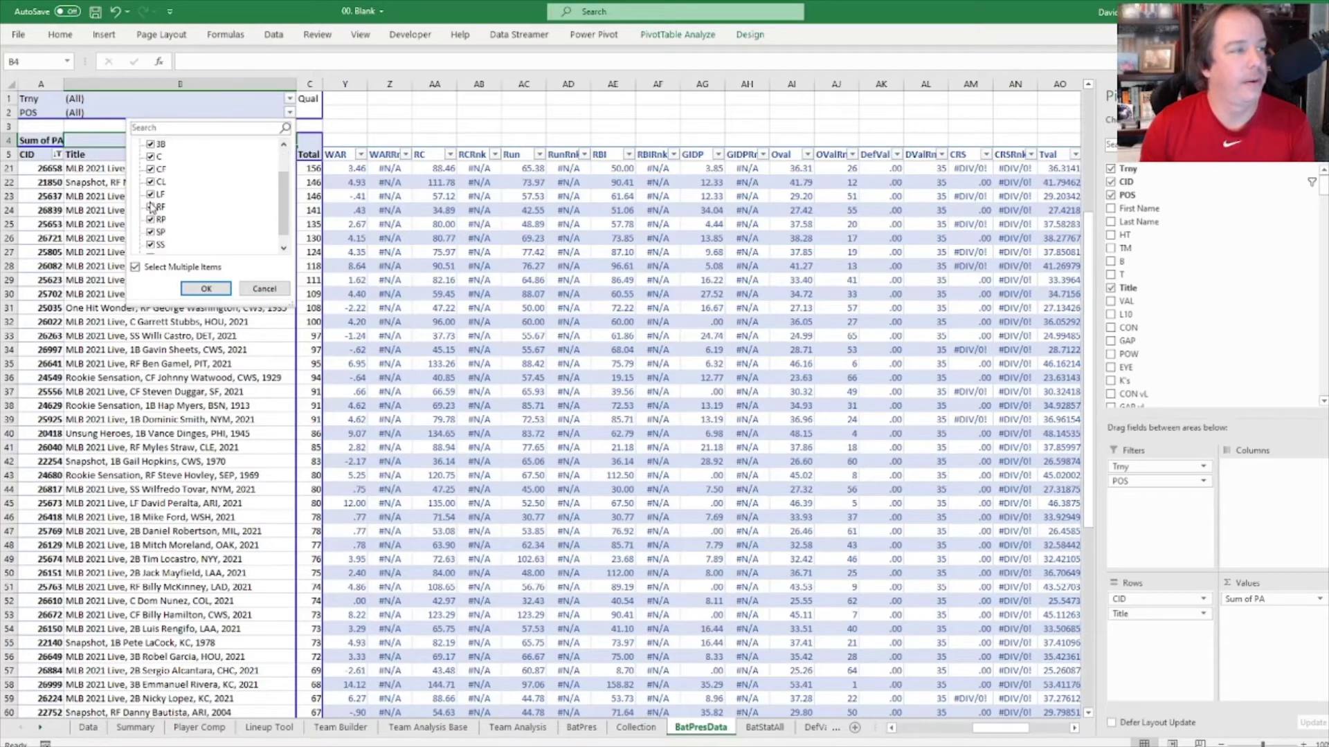
pyautogui.click(152, 181)
pyautogui.scroll(-1, 151, 217)
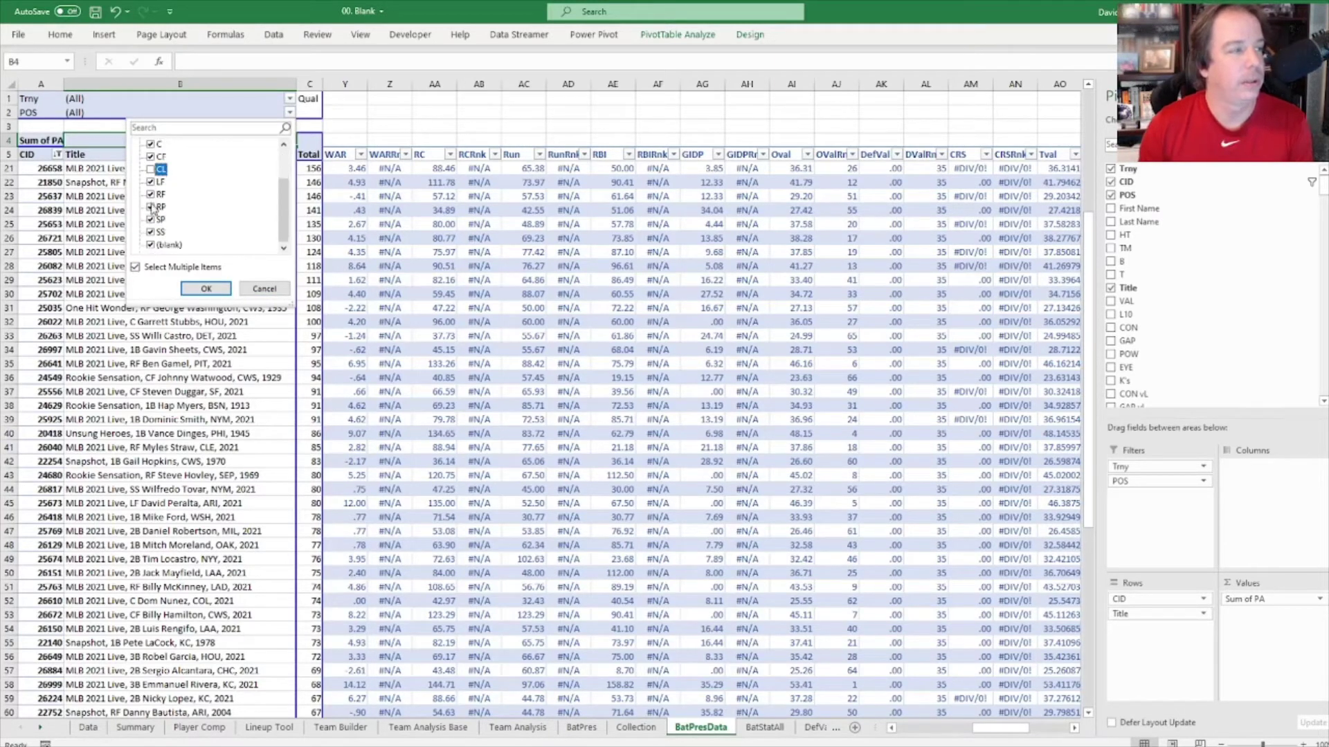
pyautogui.click(151, 207)
pyautogui.click(151, 214)
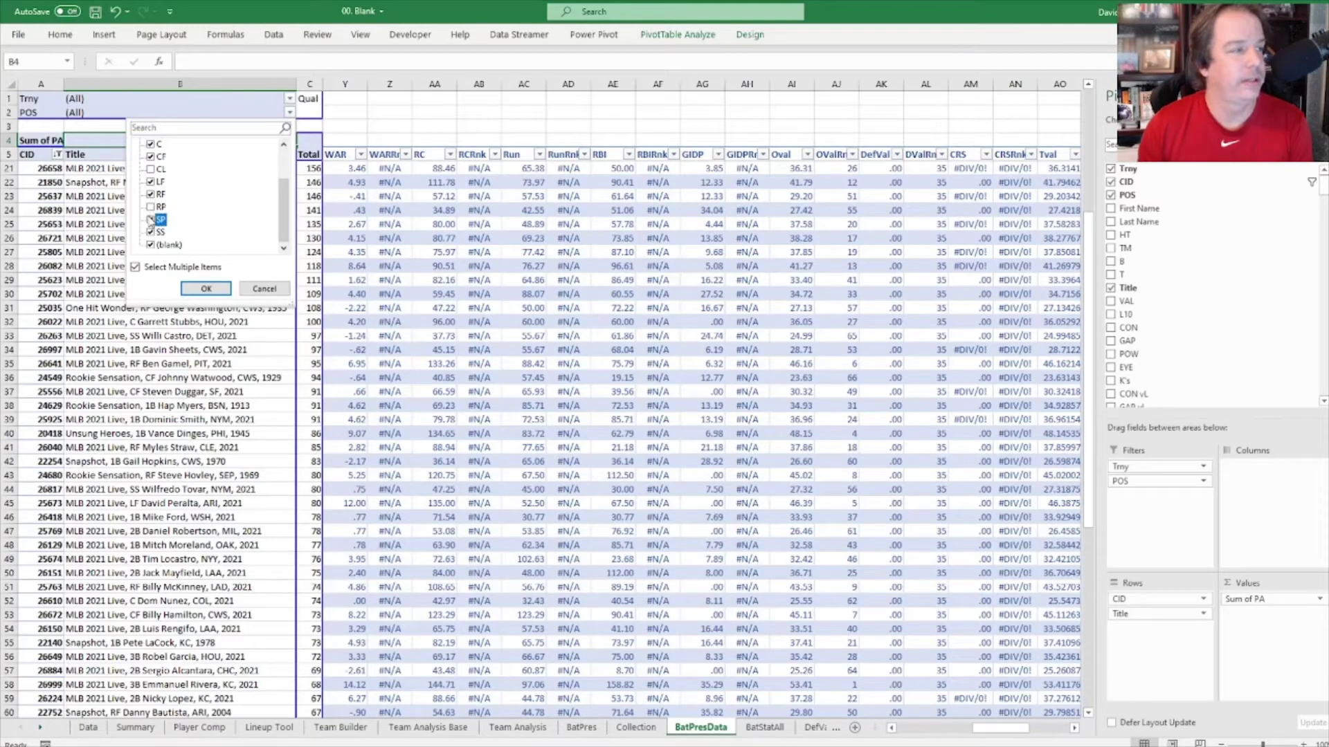
pyautogui.click(207, 289)
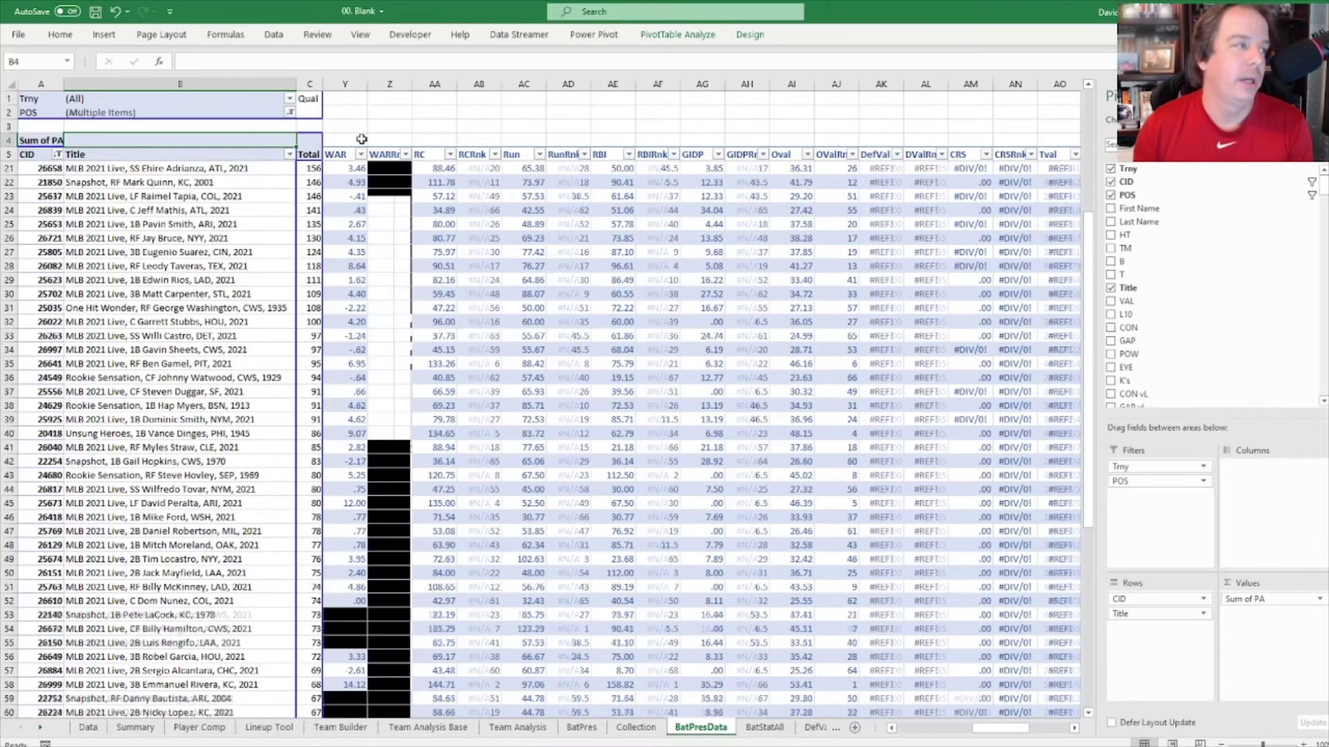
pyautogui.scroll(2, 198, 251)
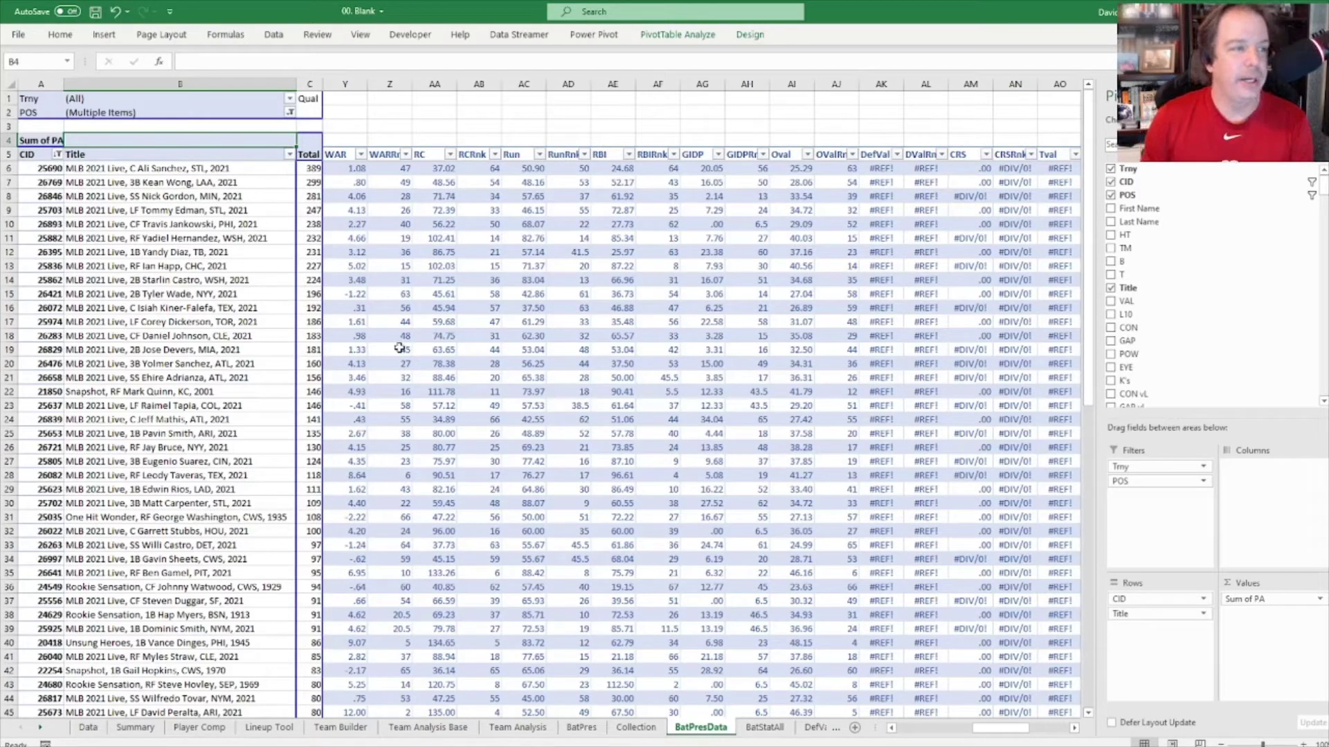
pyautogui.click(936, 728)
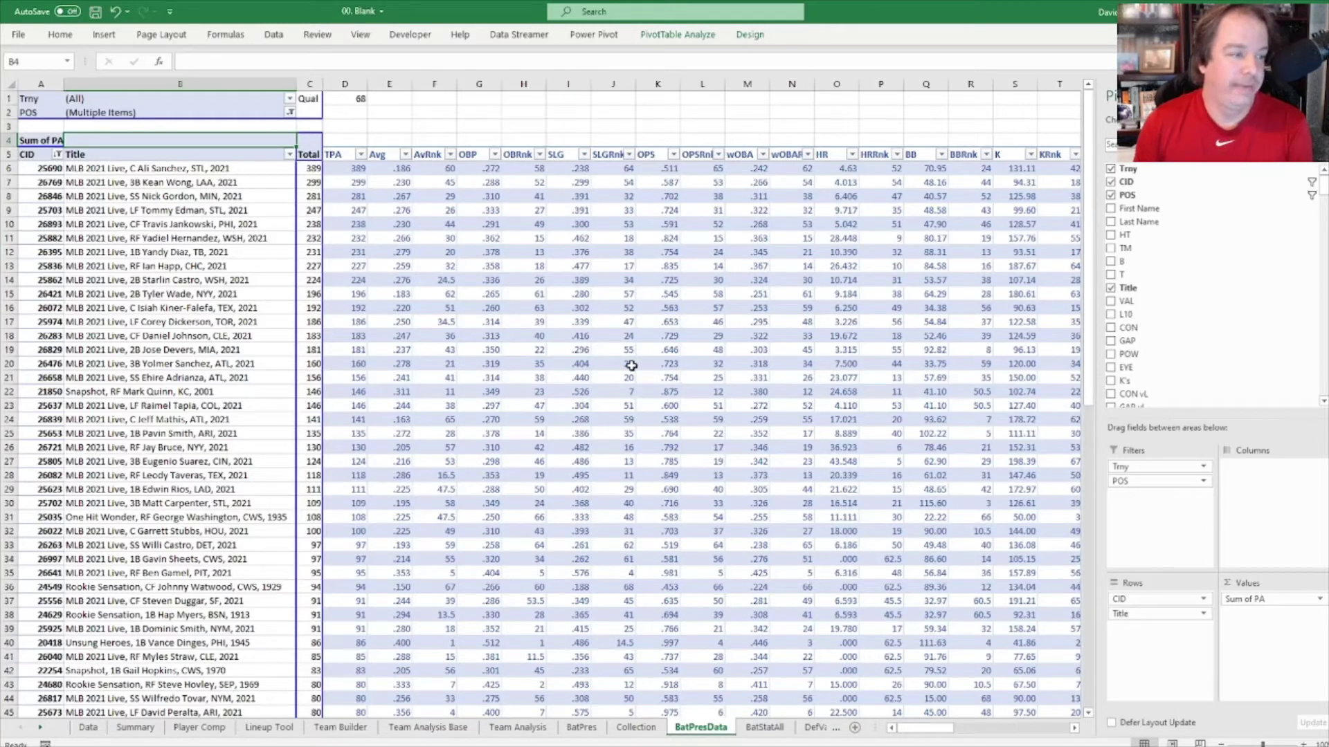
# Step: Return to the Data sheet and examine the player rows up to the Trny header in A2
pyautogui.click(100, 726)
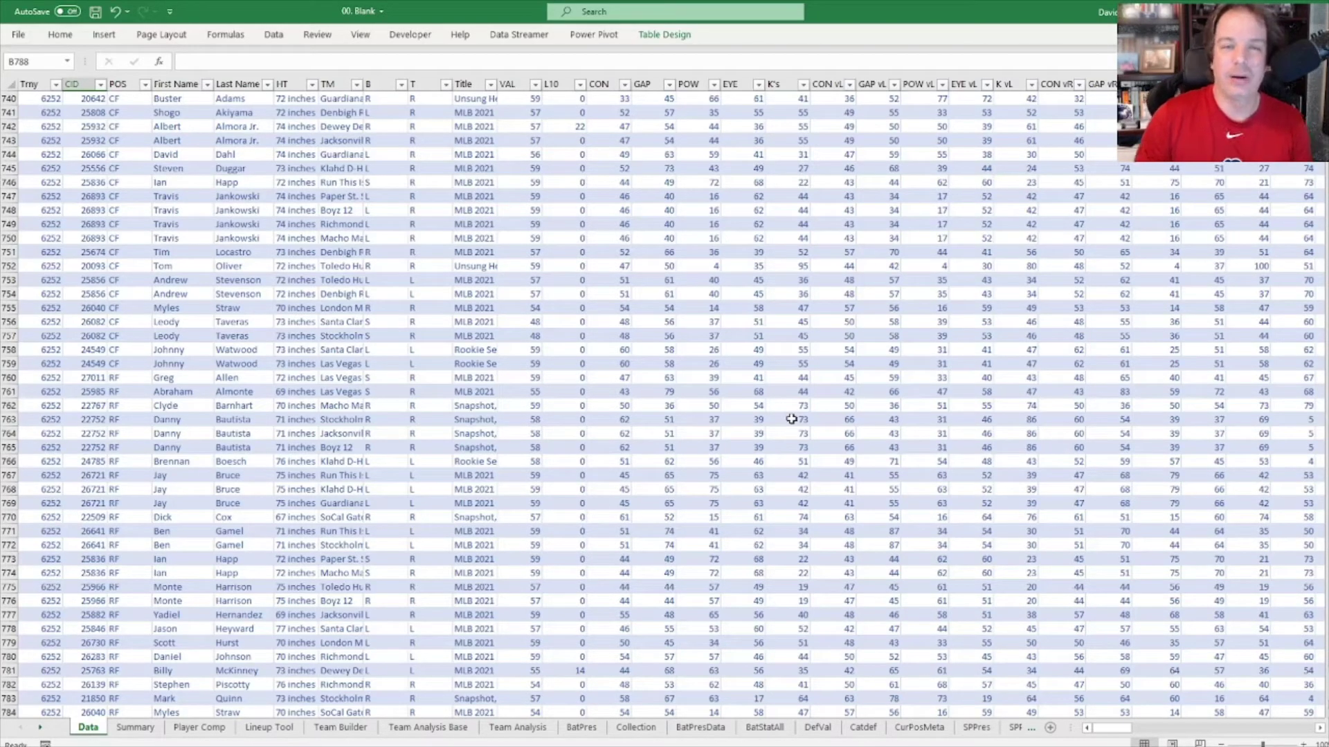
pyautogui.scroll(5, 791, 419)
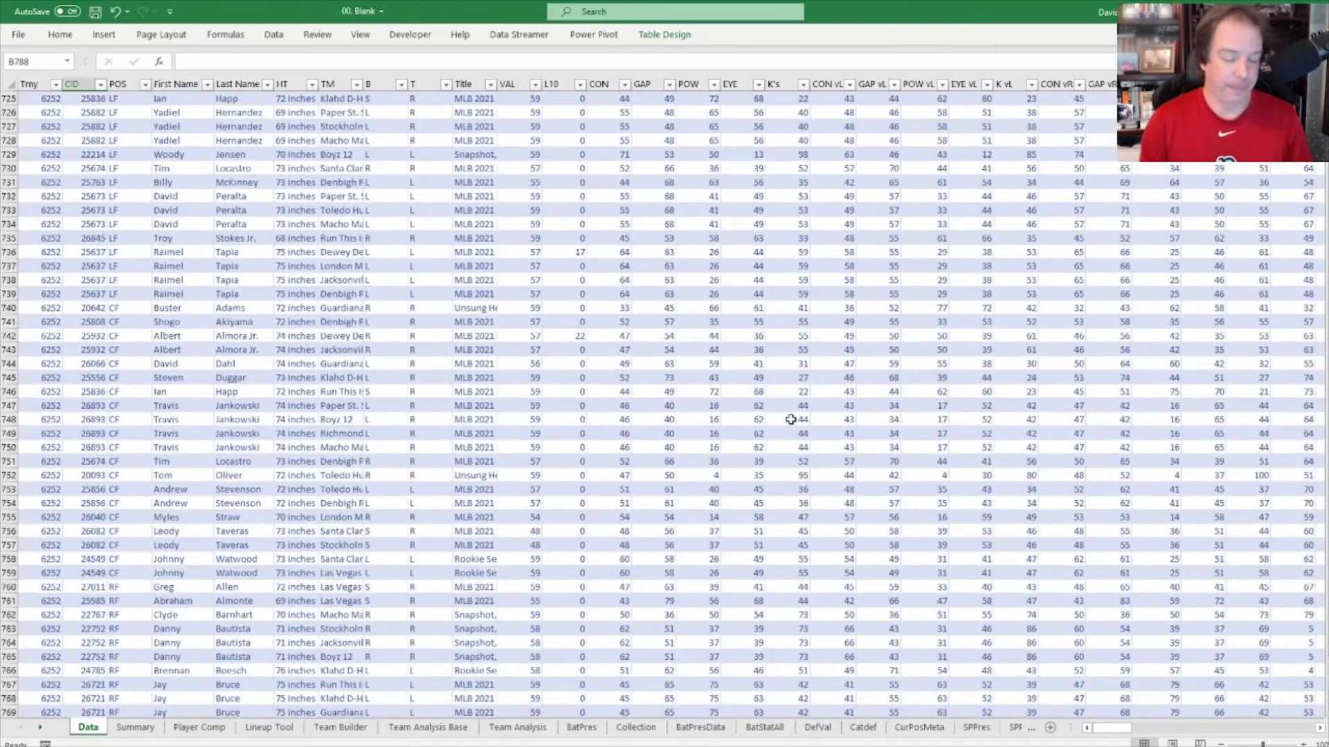
pyautogui.press('Up')
pyautogui.scroll(4, 791, 420)
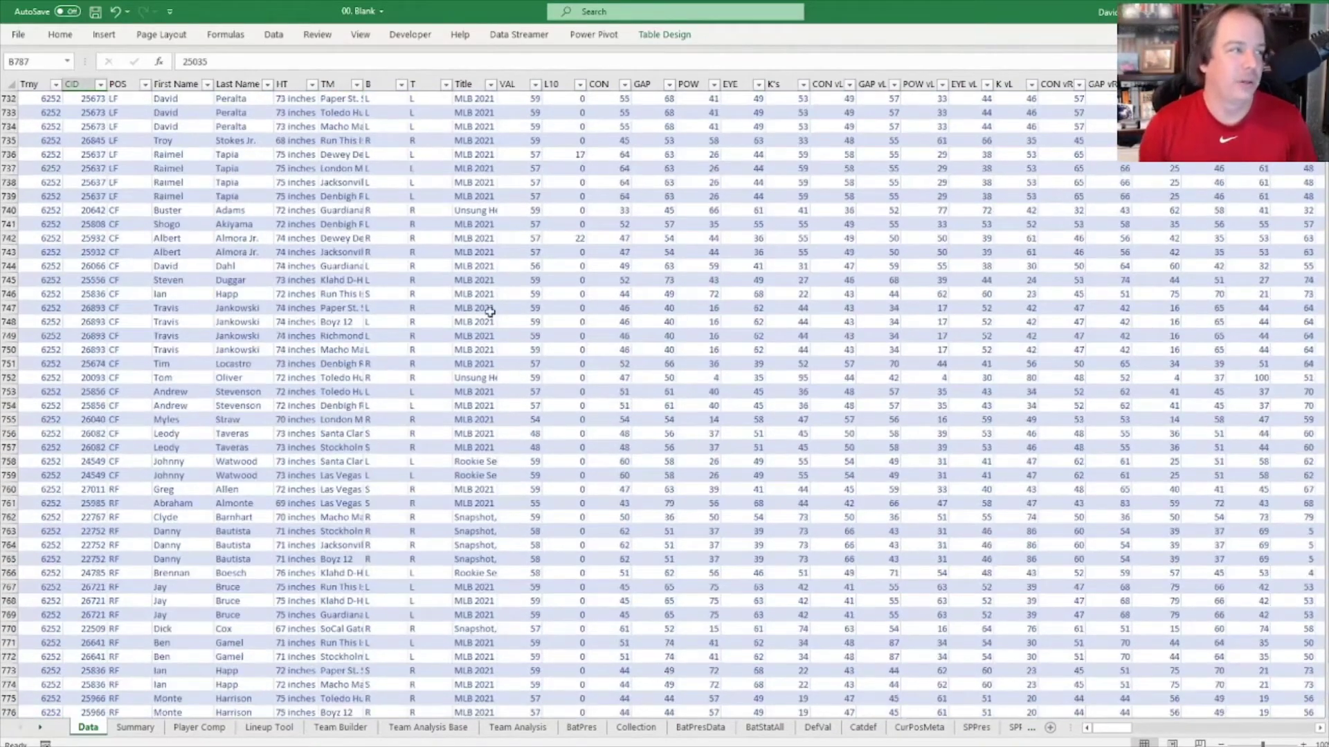
pyautogui.click(199, 232)
pyautogui.hotkey('ctrl', 'Up')
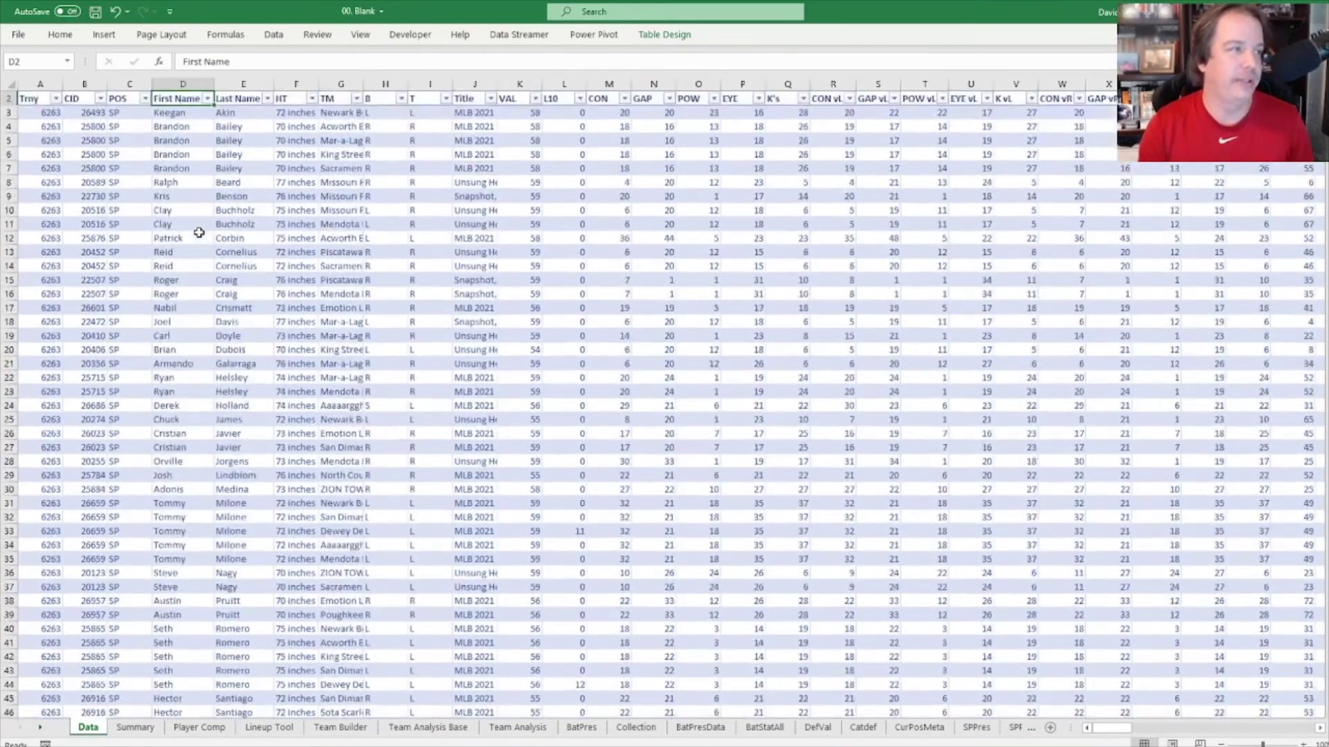
pyautogui.press('Left')
pyautogui.press('Left')
pyautogui.press('Left')
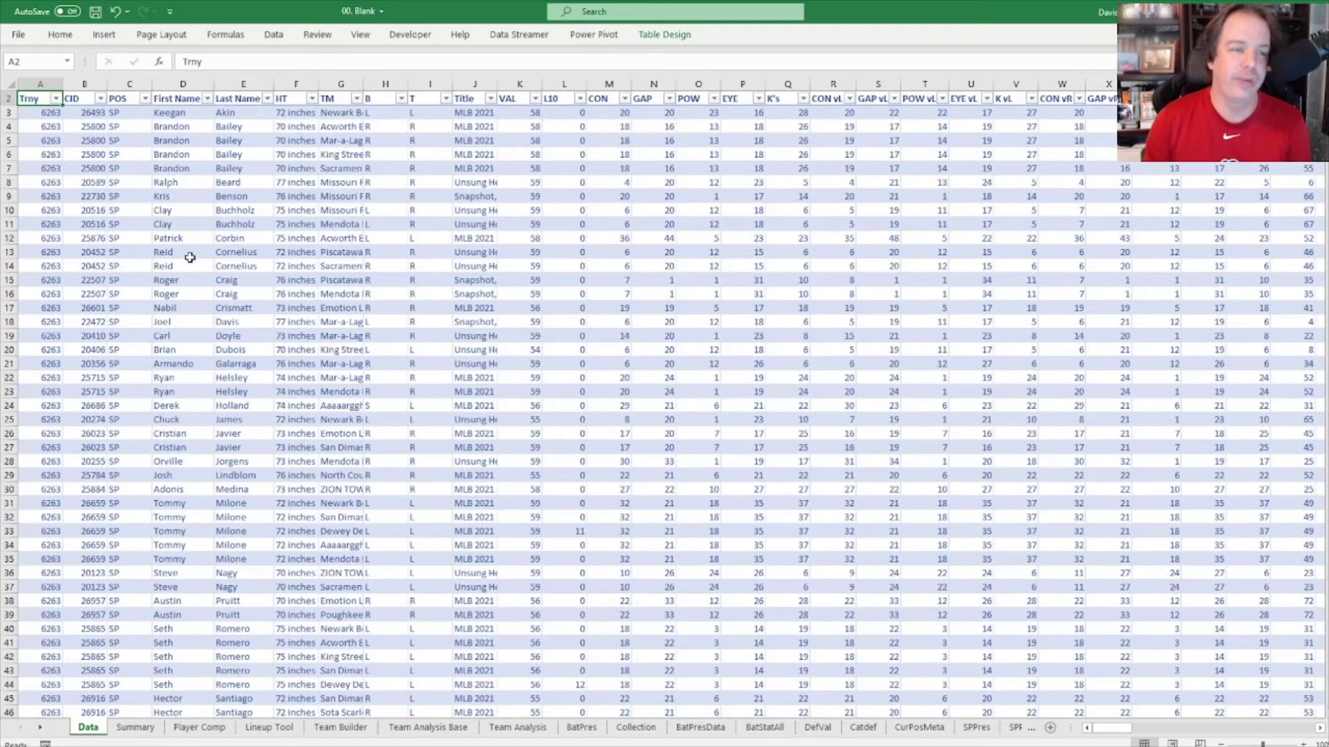
# Step: On the Summary sheet, run the attached macro to update the batter rankings, and review the lists for each position
pyautogui.click(137, 727)
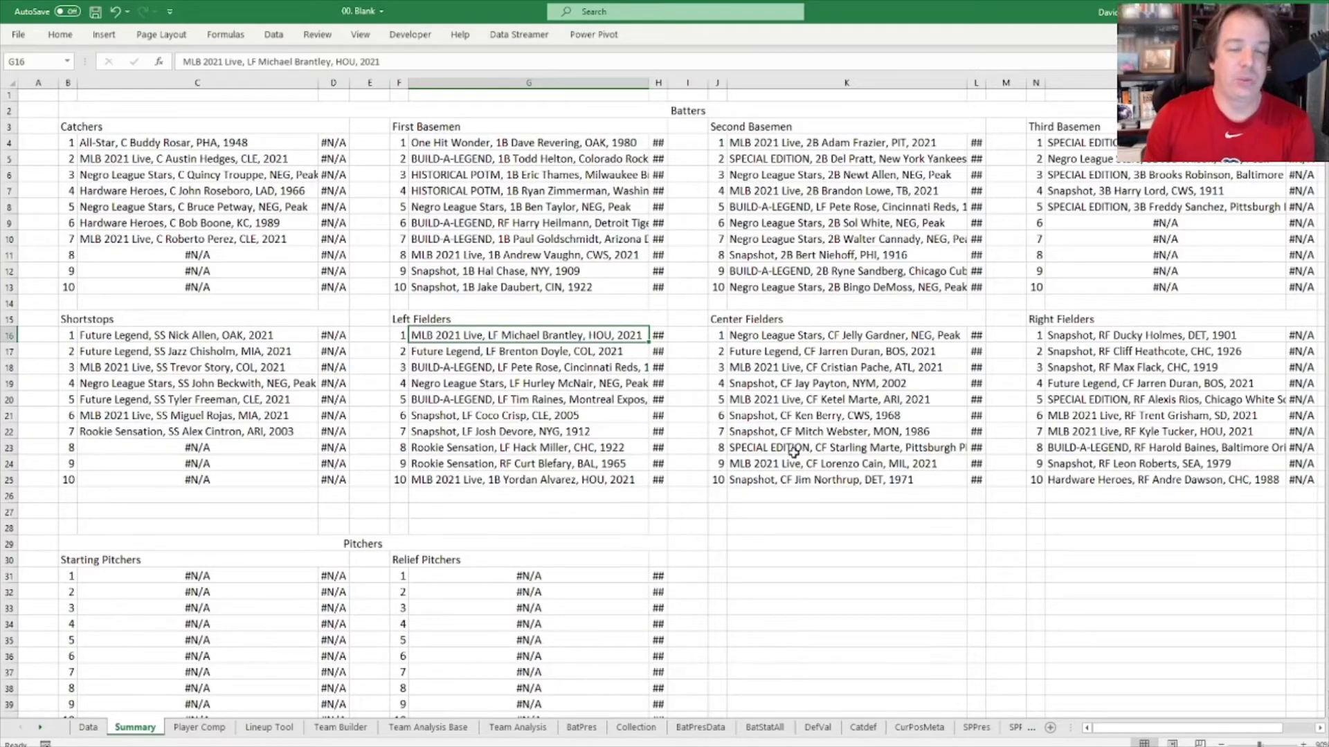
pyautogui.moveTo(1170, 733); pyautogui.dragTo(1174, 734)
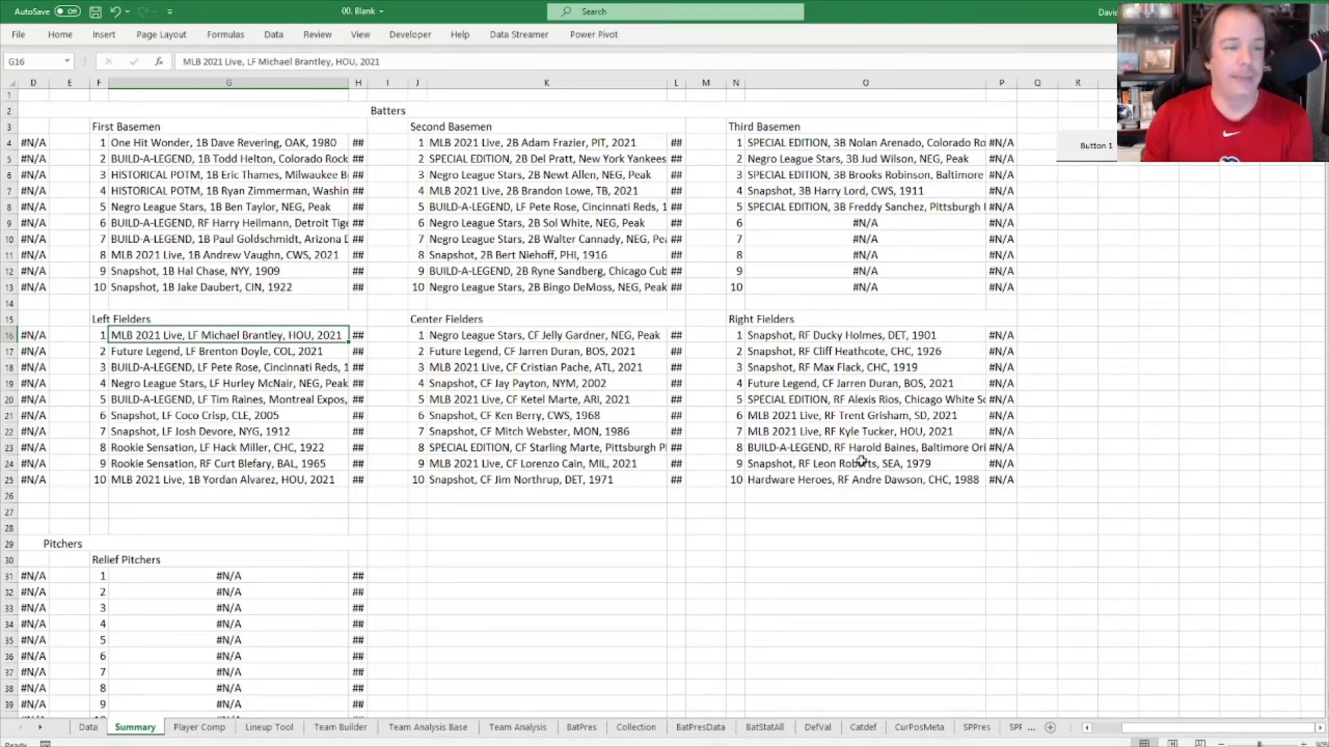
pyautogui.moveTo(1151, 728)
pyautogui.mouseDown()
pyautogui.moveTo(1141, 731)
pyautogui.moveTo(1153, 736)
pyautogui.mouseUp()
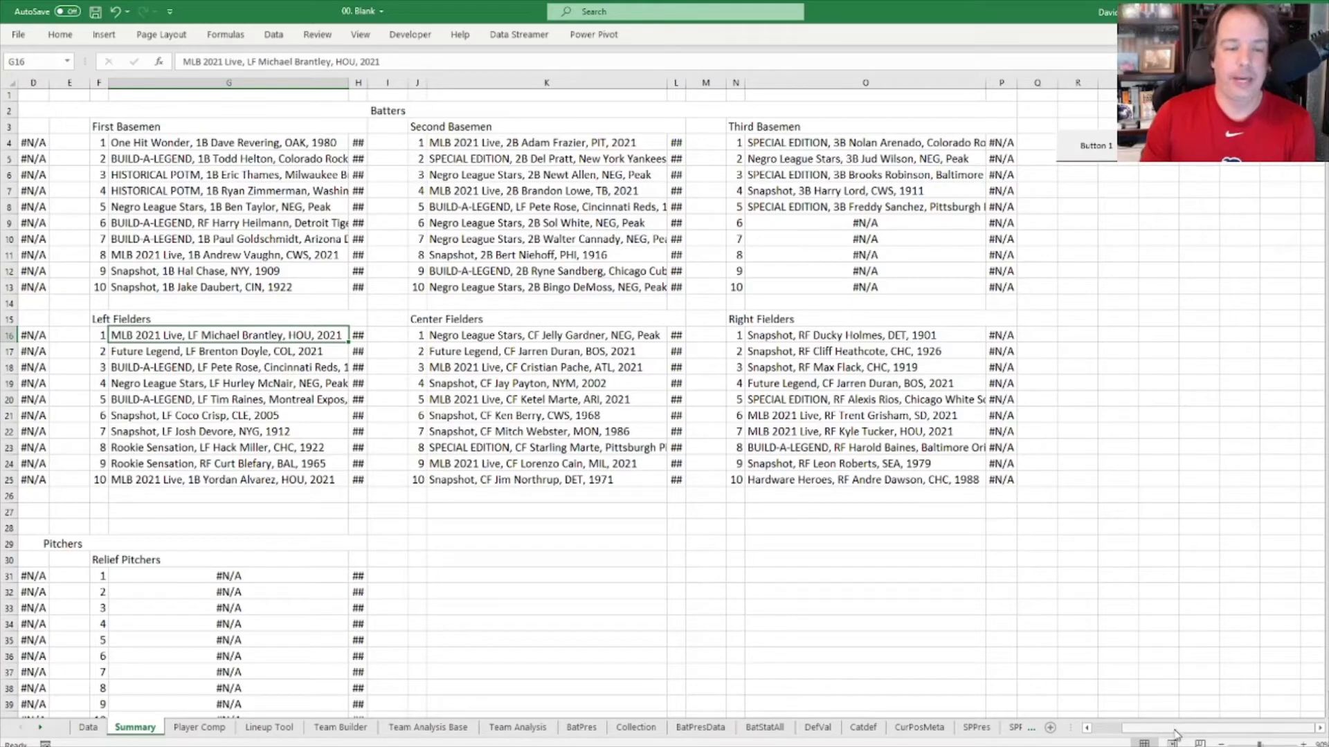
pyautogui.moveTo(1177, 730); pyautogui.dragTo(1146, 731)
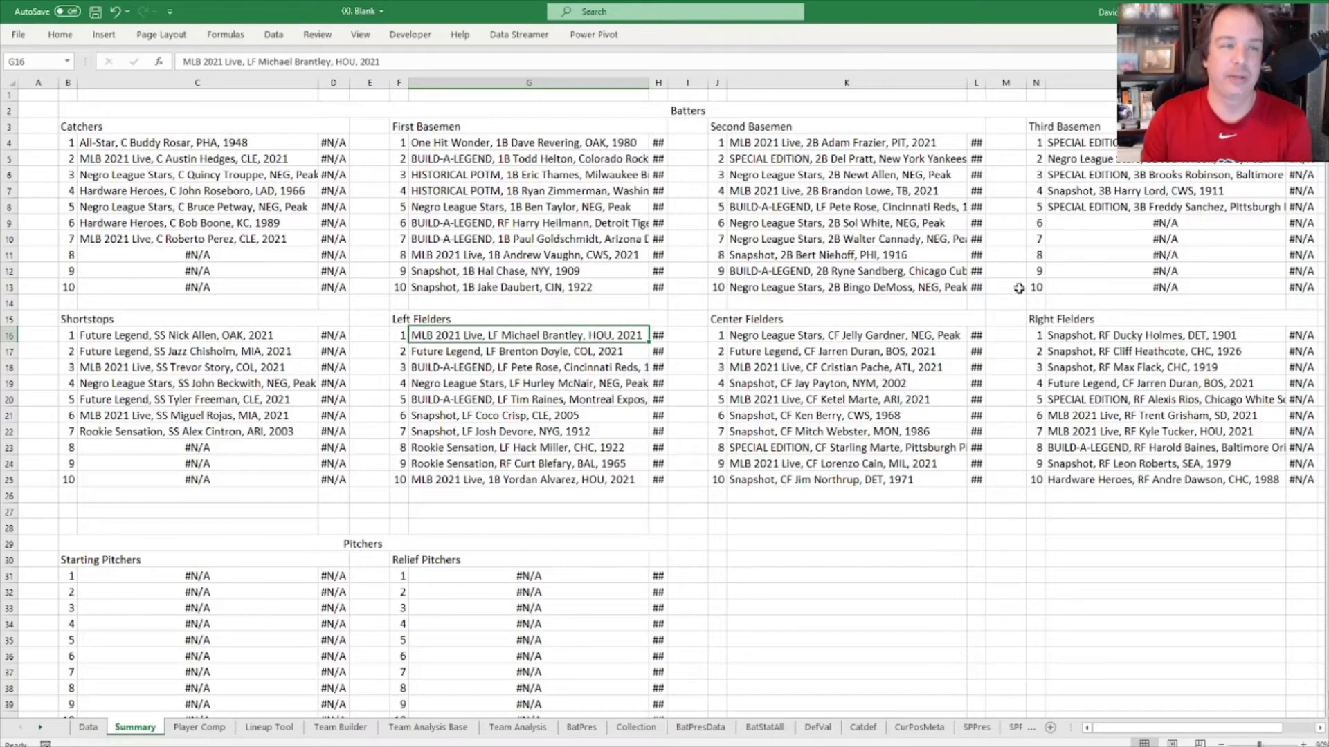
pyautogui.moveTo(1140, 728); pyautogui.dragTo(1172, 728)
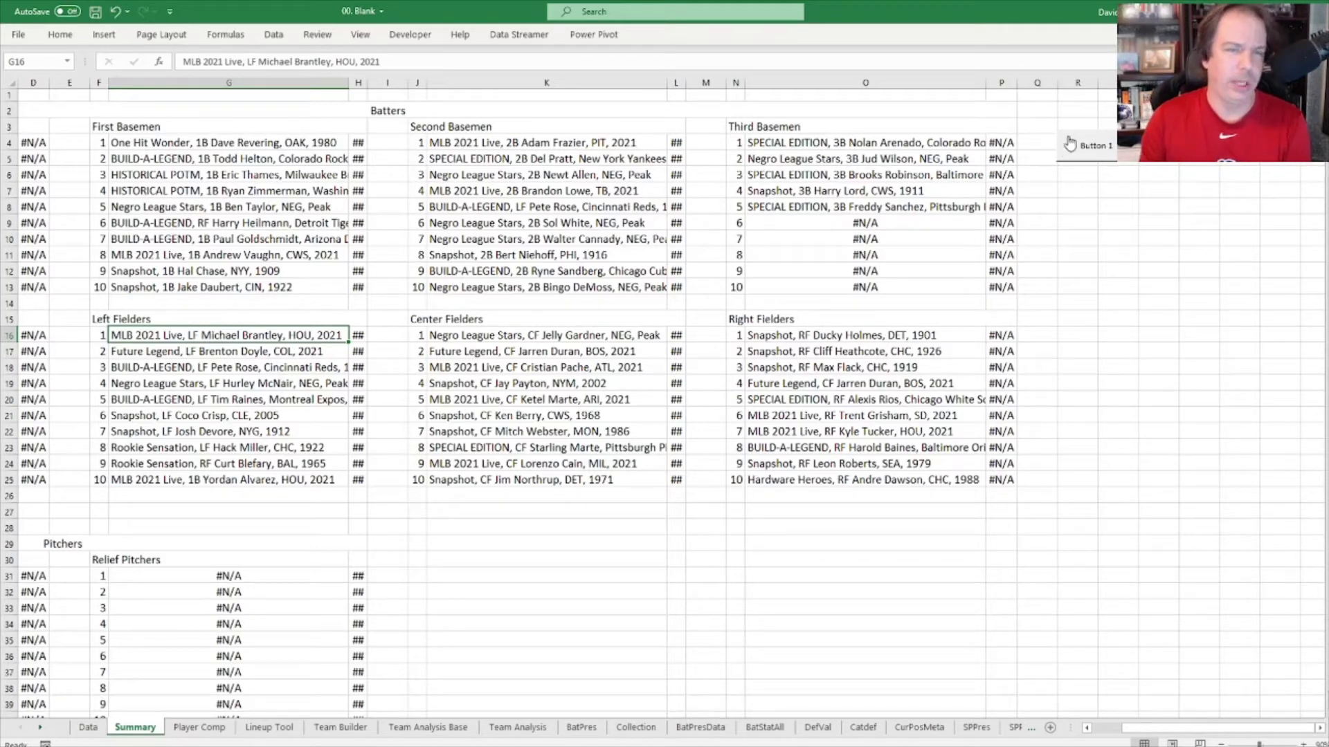
pyautogui.click(1095, 148)
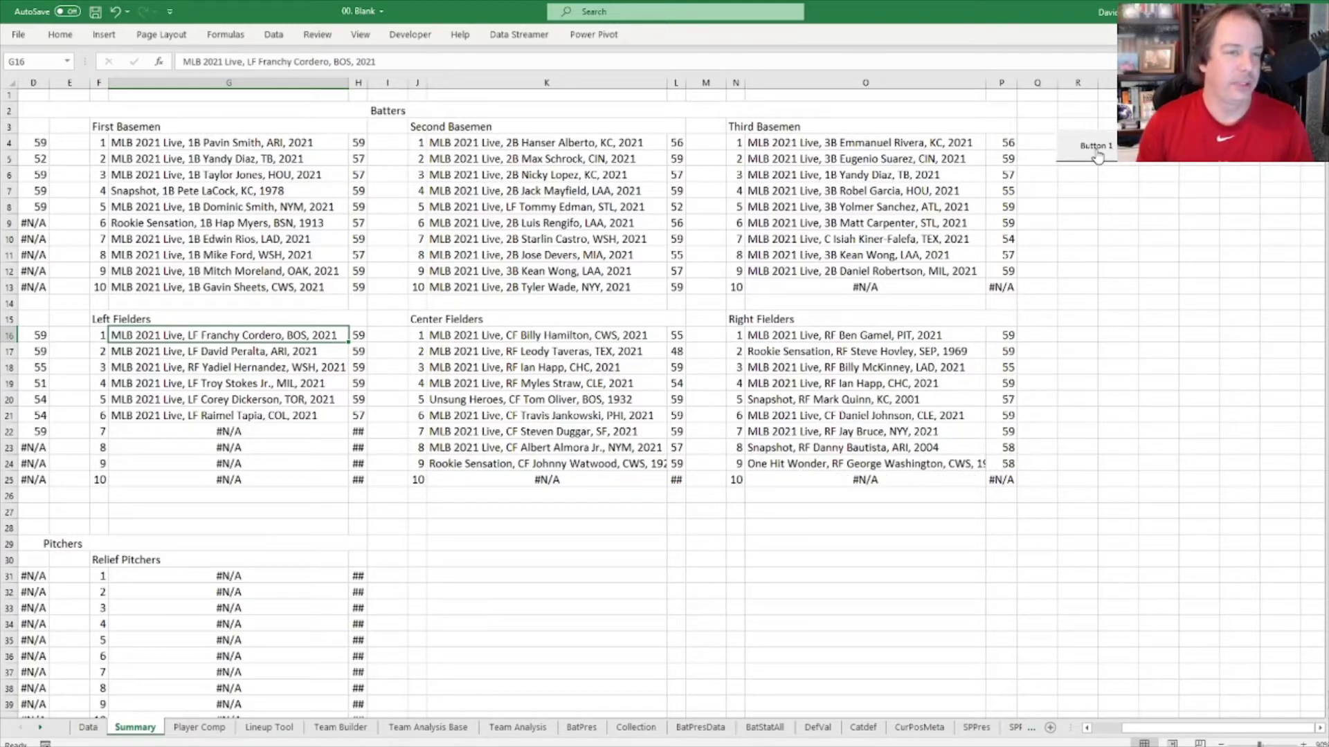
pyautogui.moveTo(1175, 731); pyautogui.dragTo(1110, 736)
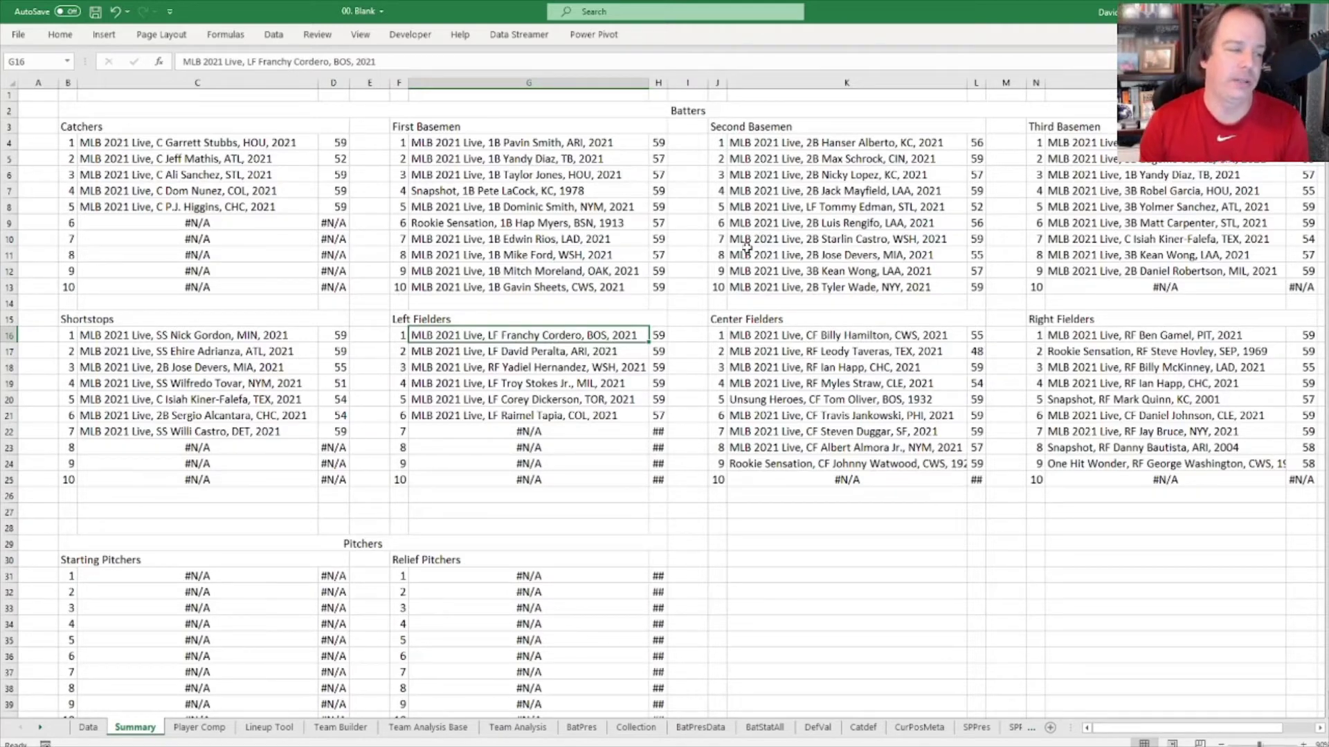
# Step: Open the Player Comp sheet and examine the Batter 1 and Batter 2 ID cells and the stat and rating columns beside them
pyautogui.click(200, 728)
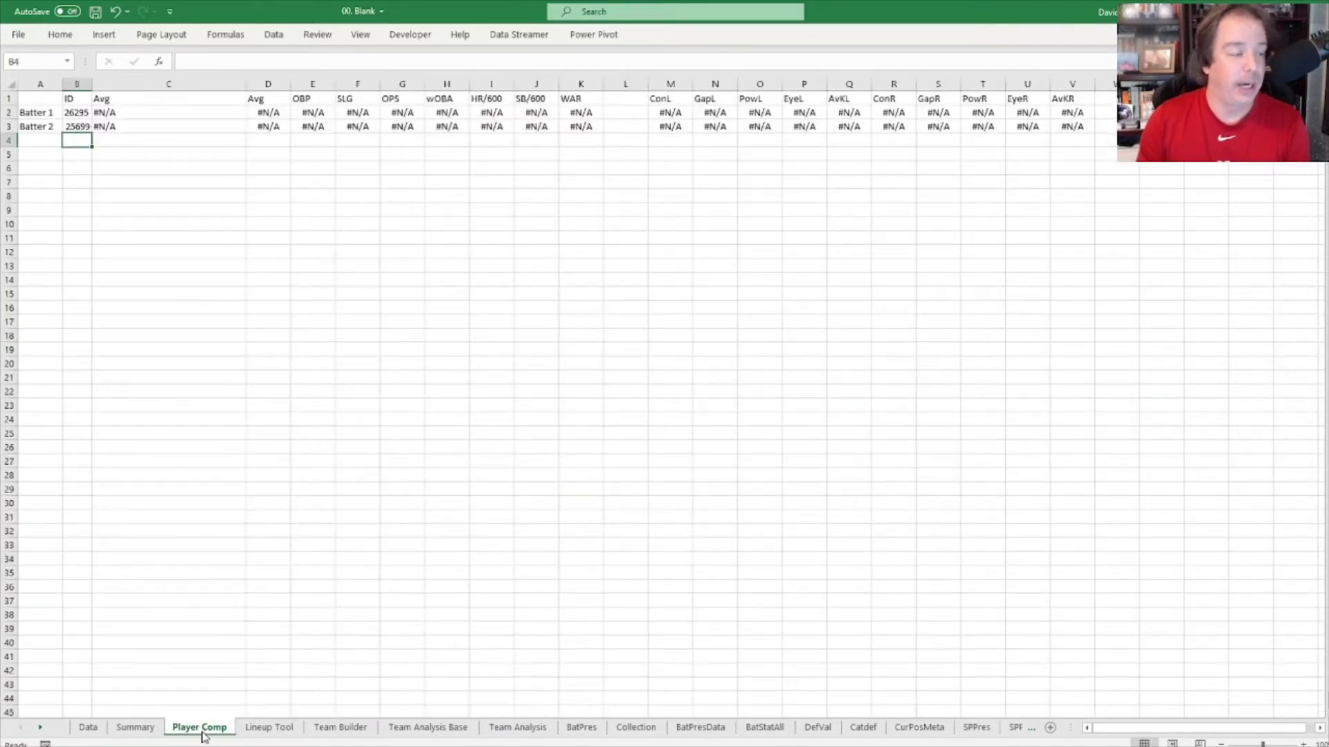
pyautogui.click(77, 114)
pyautogui.click(76, 126)
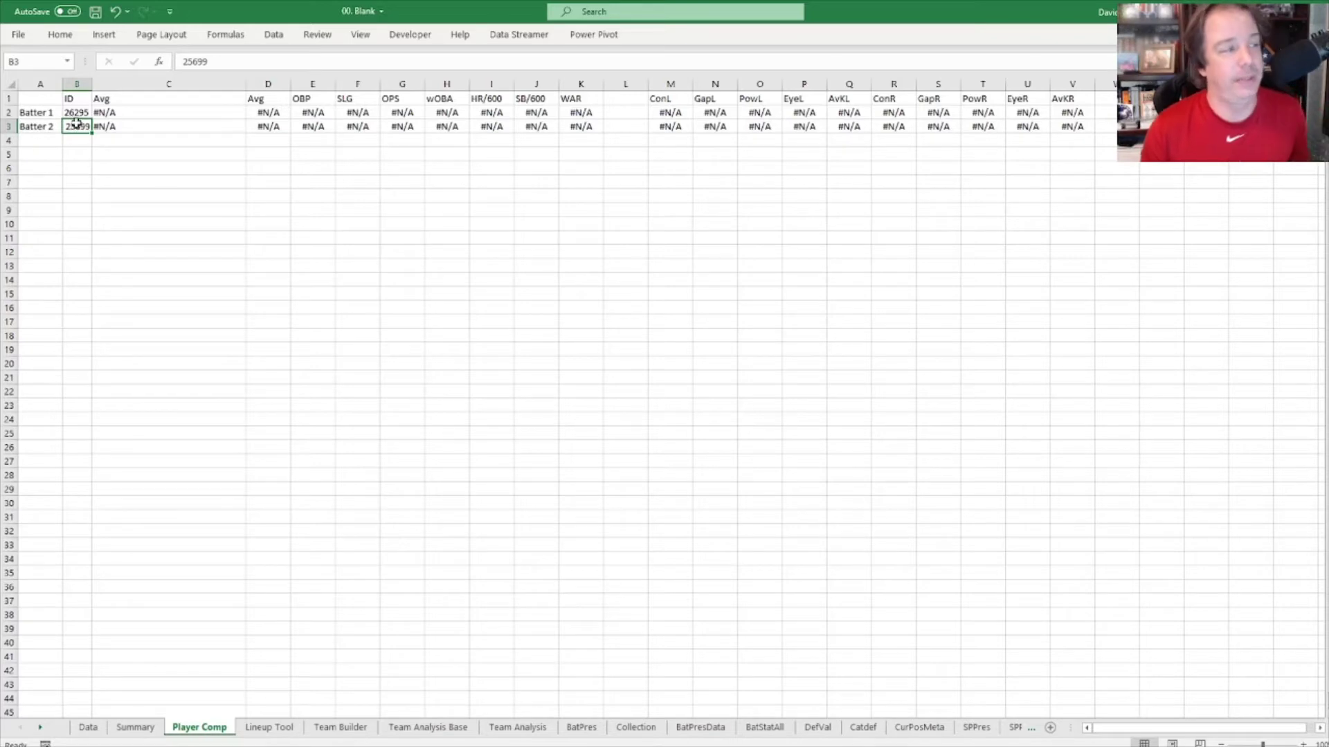
pyautogui.click(75, 112)
pyautogui.moveTo(74, 126)
pyautogui.mouseDown()
pyautogui.moveTo(73, 112)
pyautogui.moveTo(70, 133)
pyautogui.mouseUp()
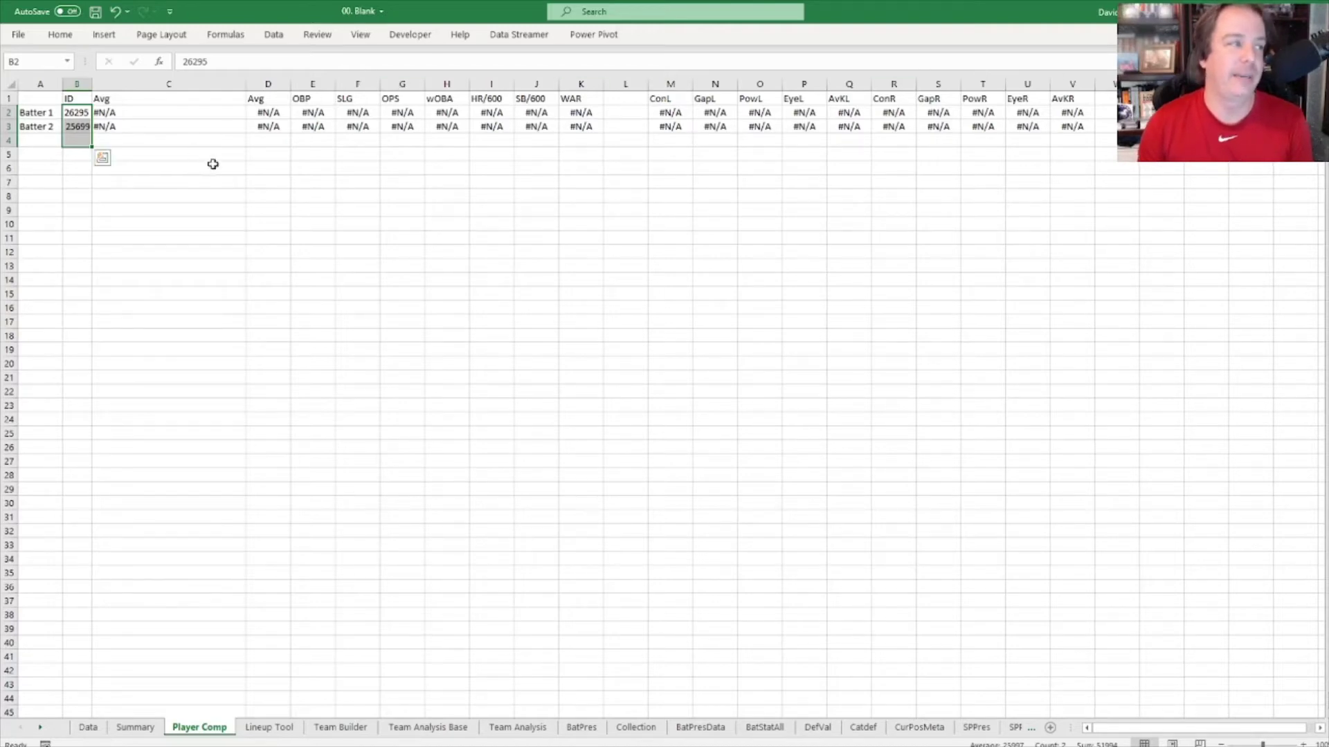
pyautogui.click(173, 141)
pyautogui.moveTo(19, 124); pyautogui.dragTo(1026, 128)
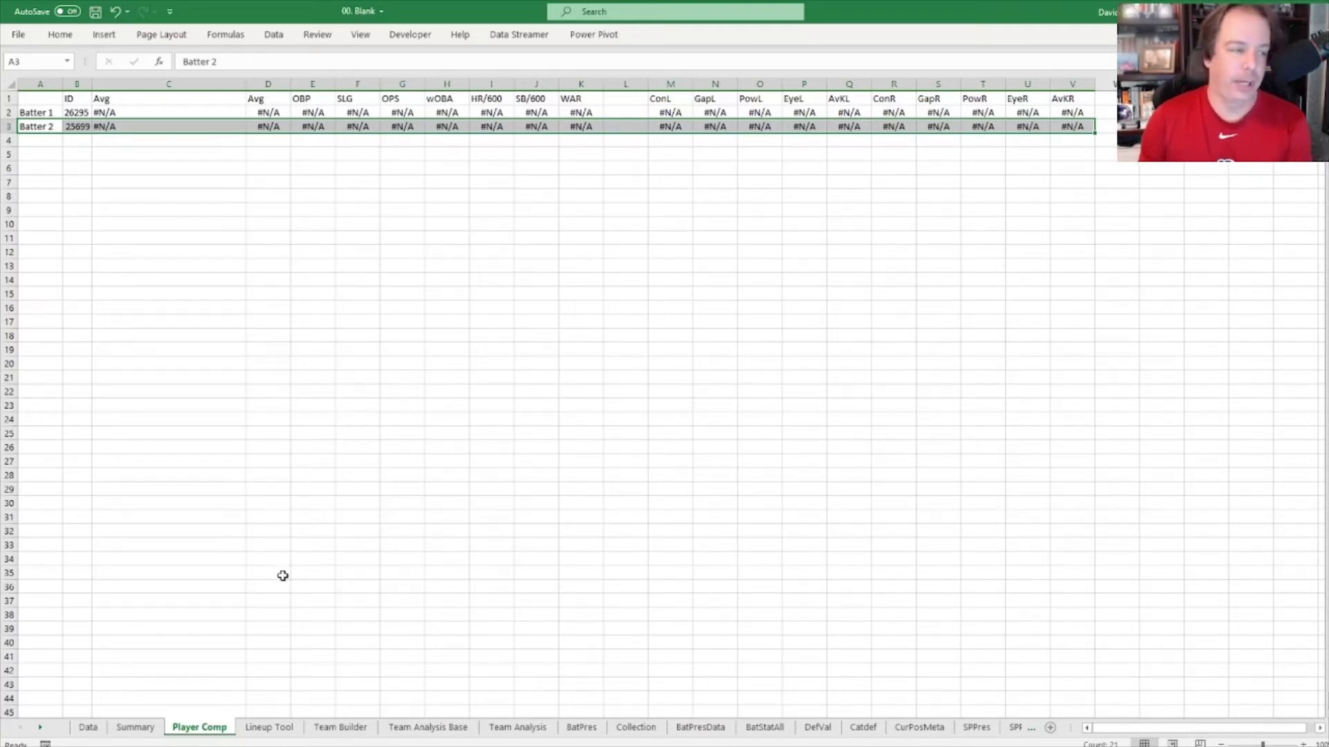
# Step: Open the Lineup Tool and Team Builder sheets, and bring up the Decimals2 Lineups & Depth Charts in Out of the Park Baseball 22
pyautogui.click(267, 728)
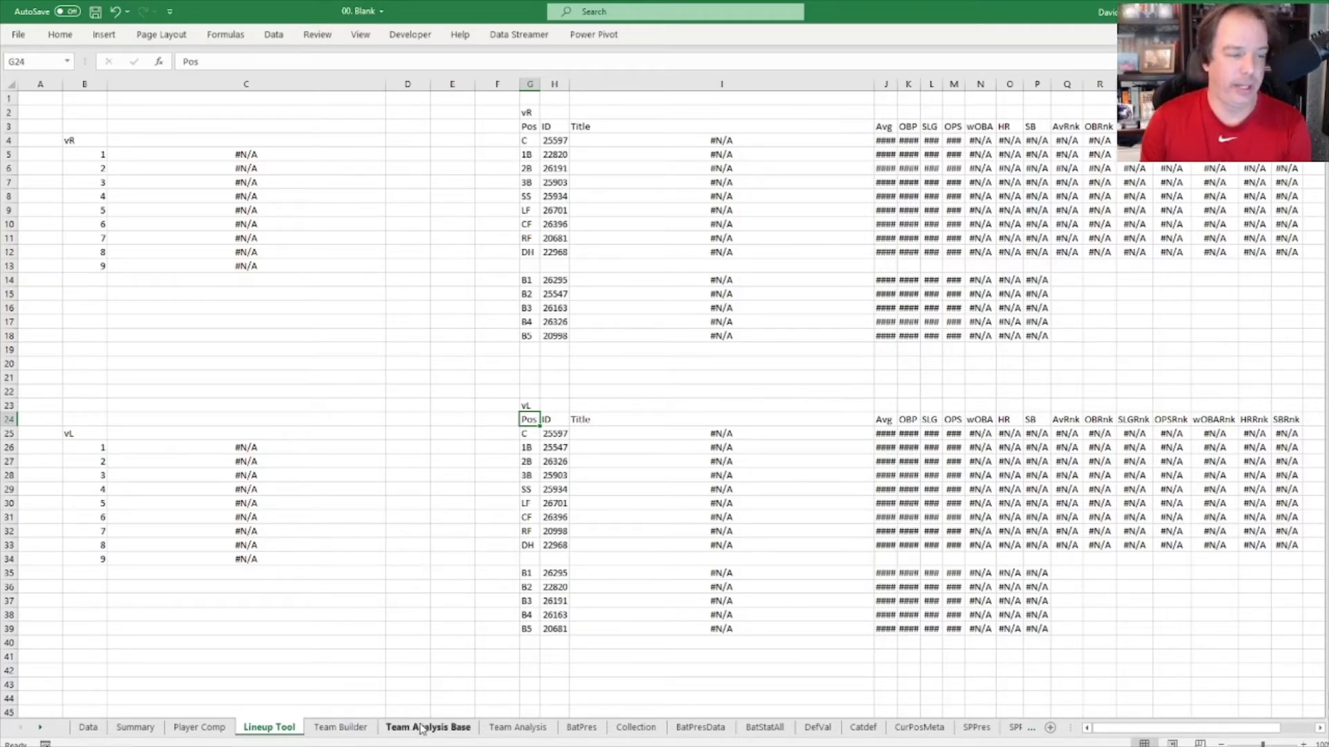
pyautogui.click(339, 727)
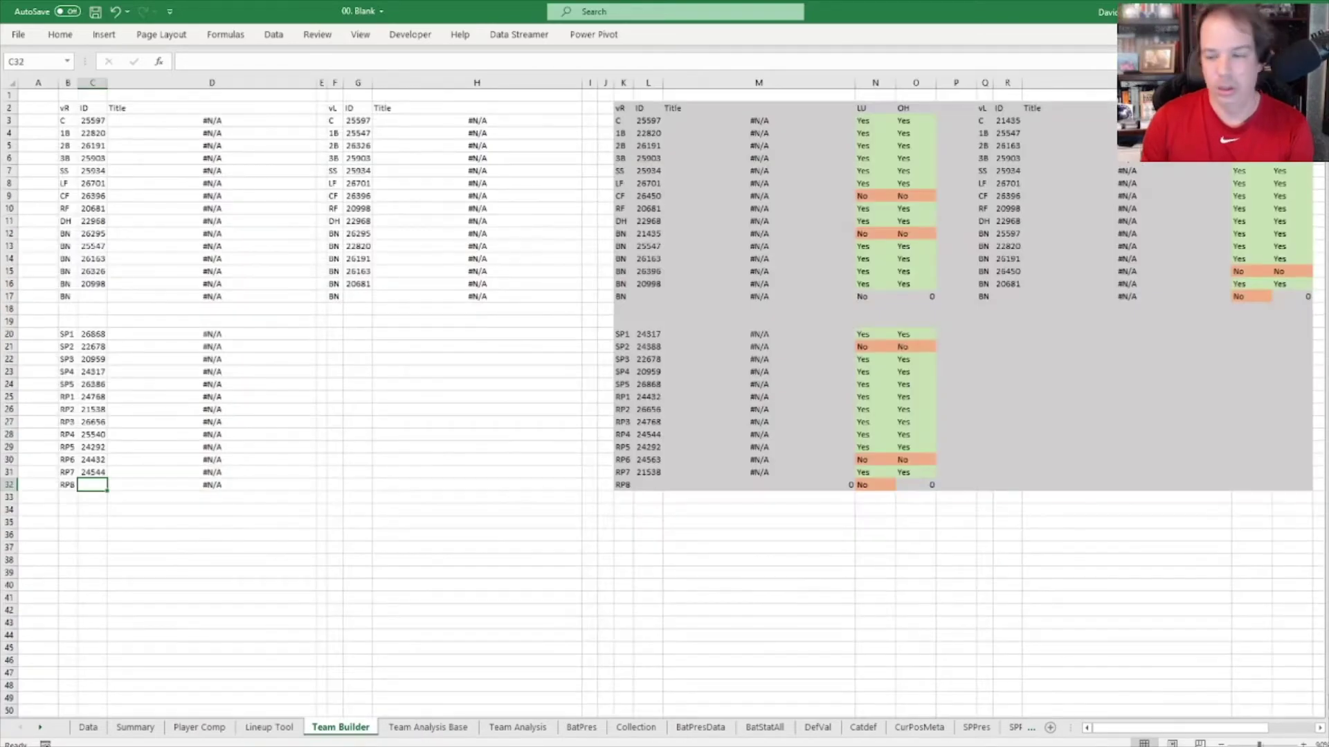
pyautogui.hotkey('alt', 'Tab')
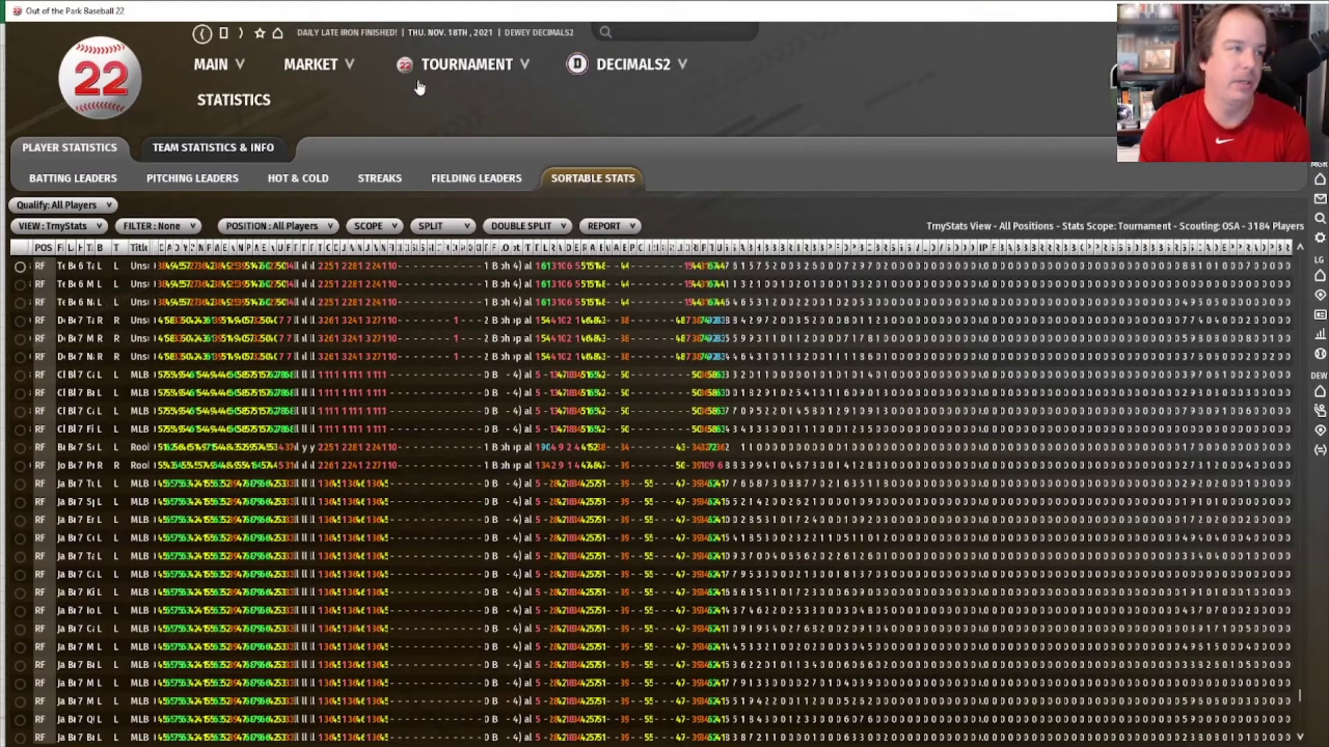
pyautogui.click(581, 70)
pyautogui.click(724, 154)
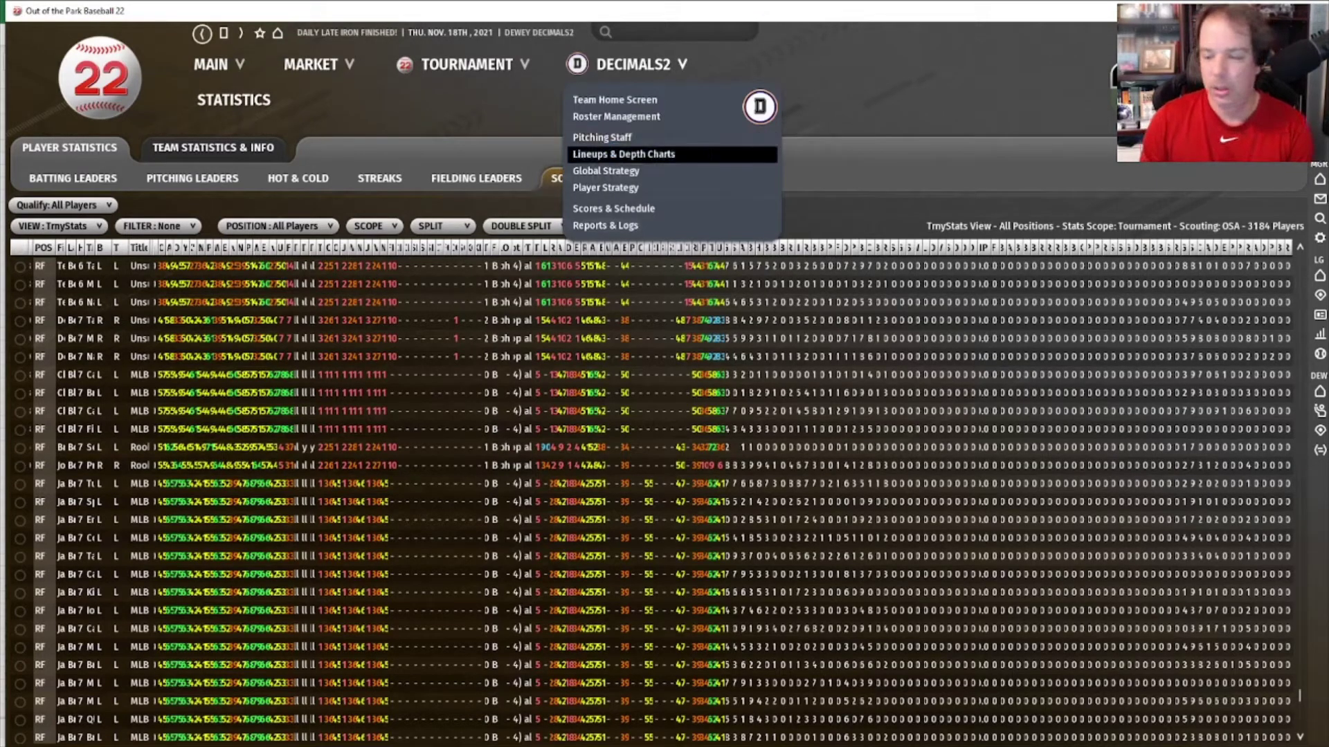
# Step: Select the vR catcher ID cell C3 on Team Builder in Excel, and switch the game's lineup list to the Default view
pyautogui.hotkey('alt', 'Tab')
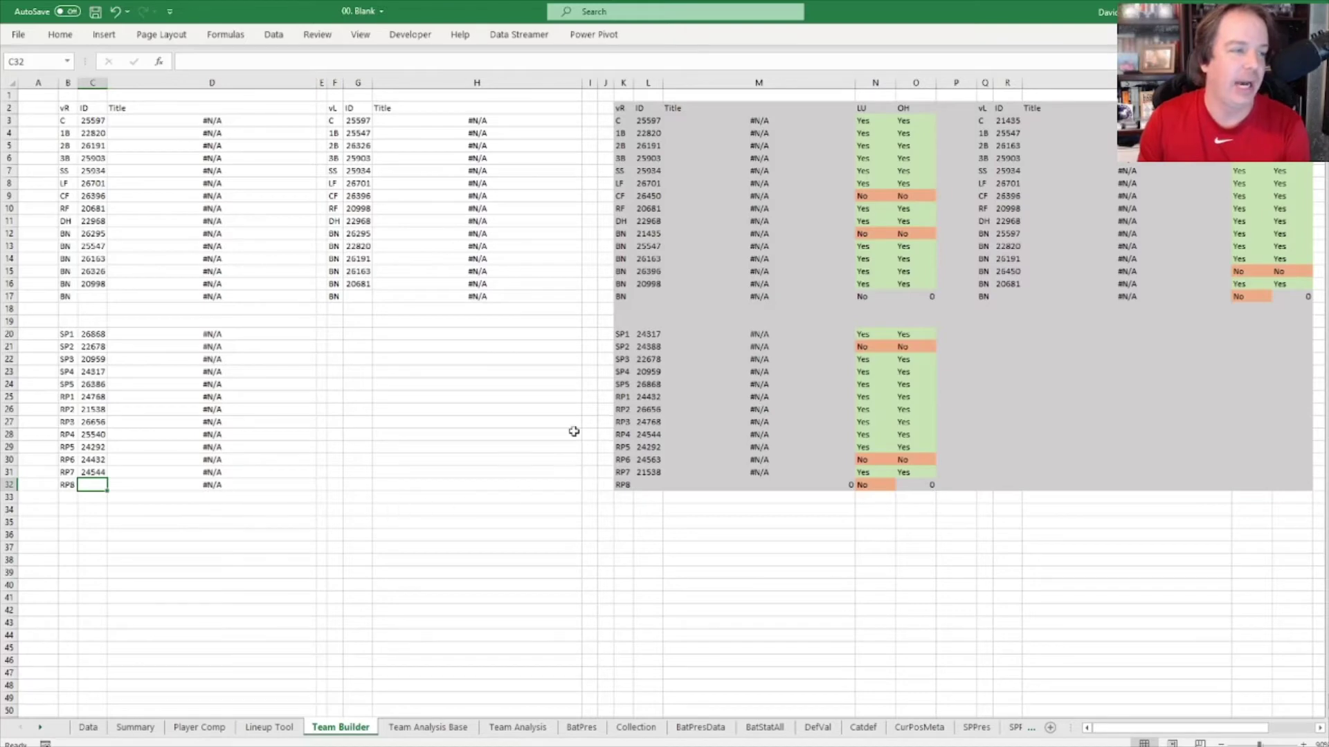
pyautogui.click(92, 120)
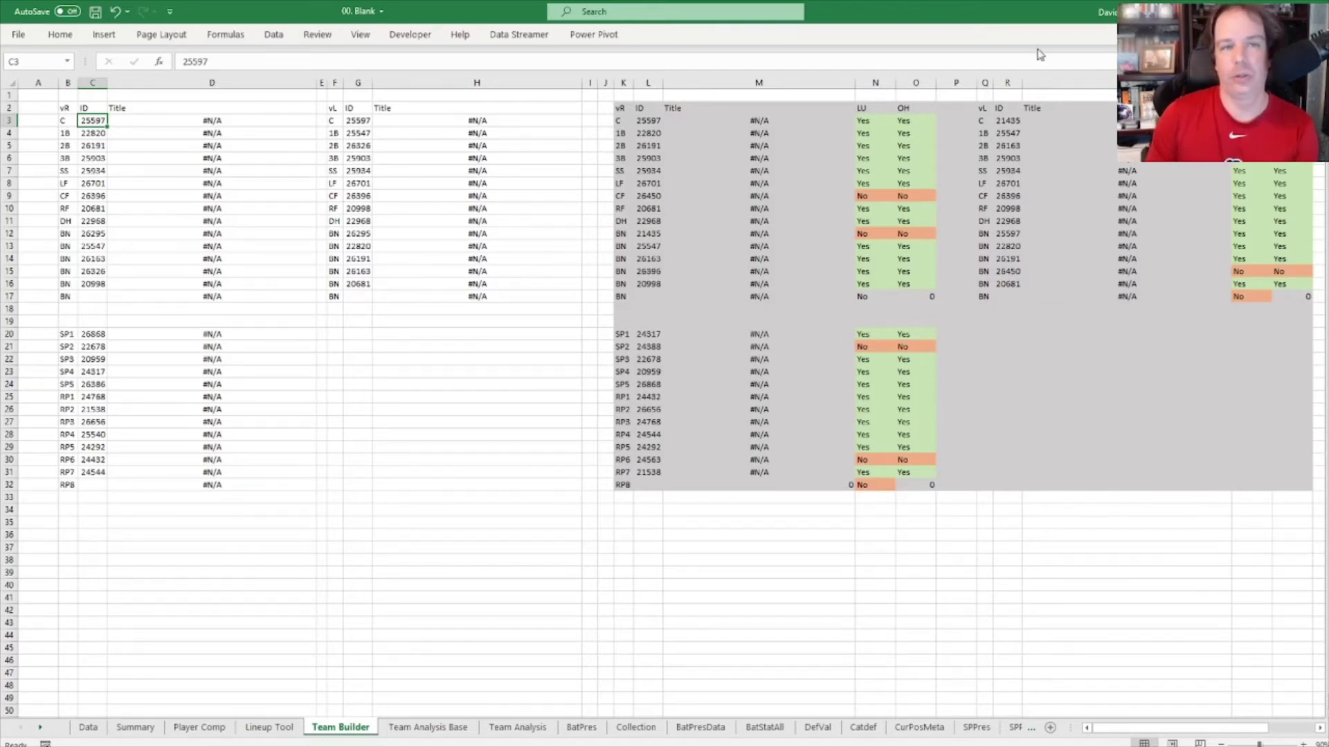
pyautogui.click(1250, 11)
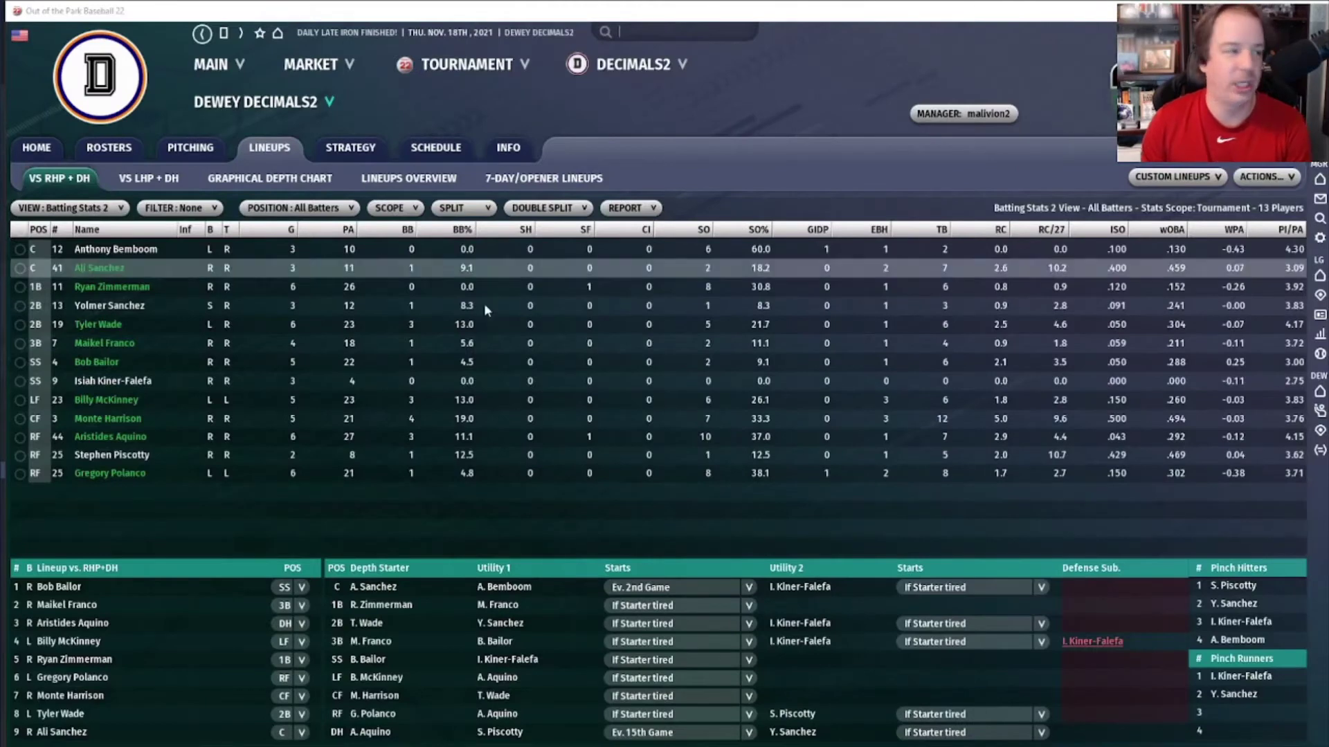
pyautogui.click(96, 209)
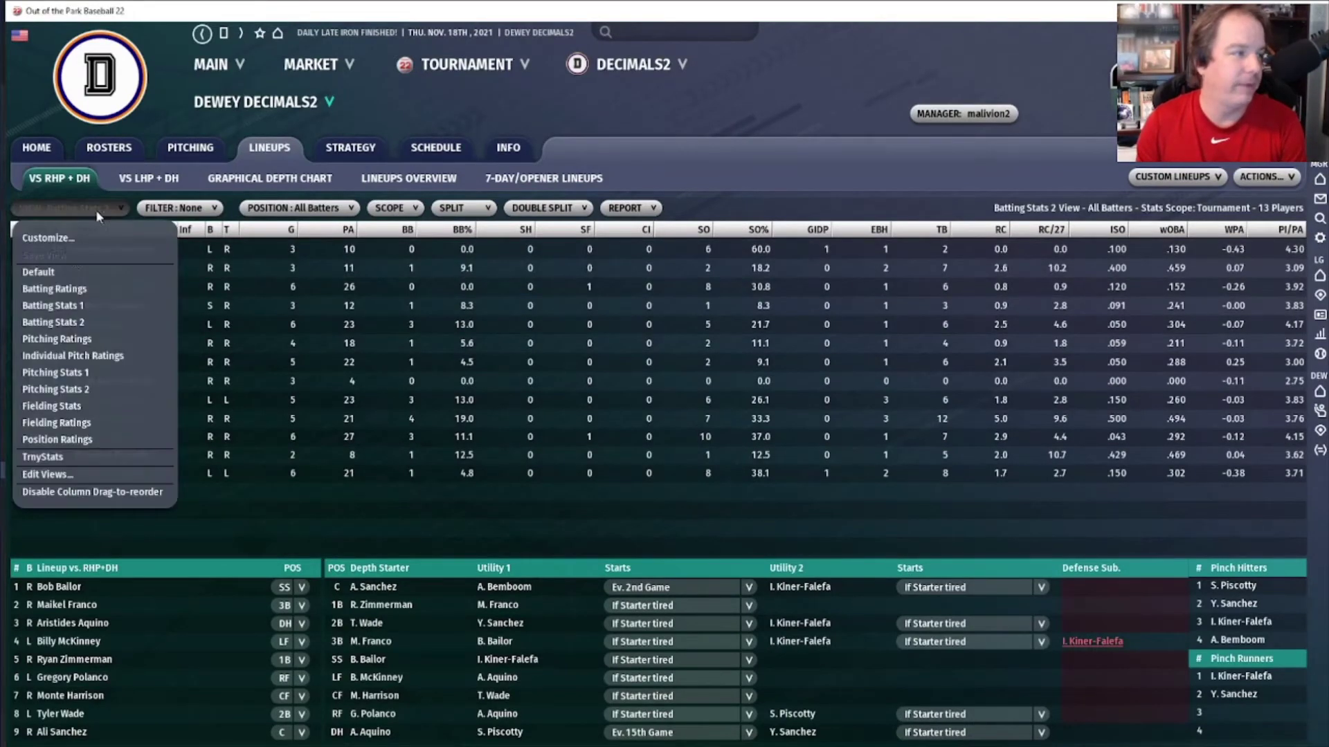
pyautogui.click(42, 272)
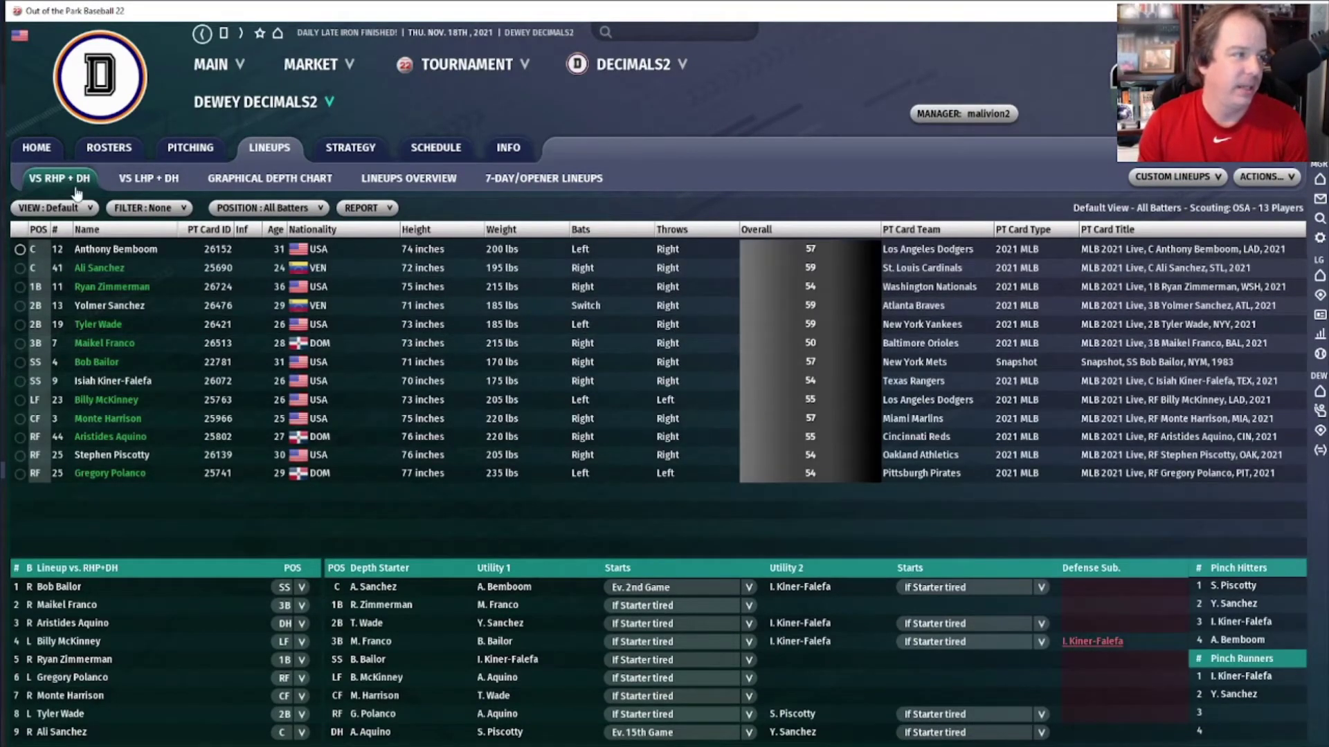
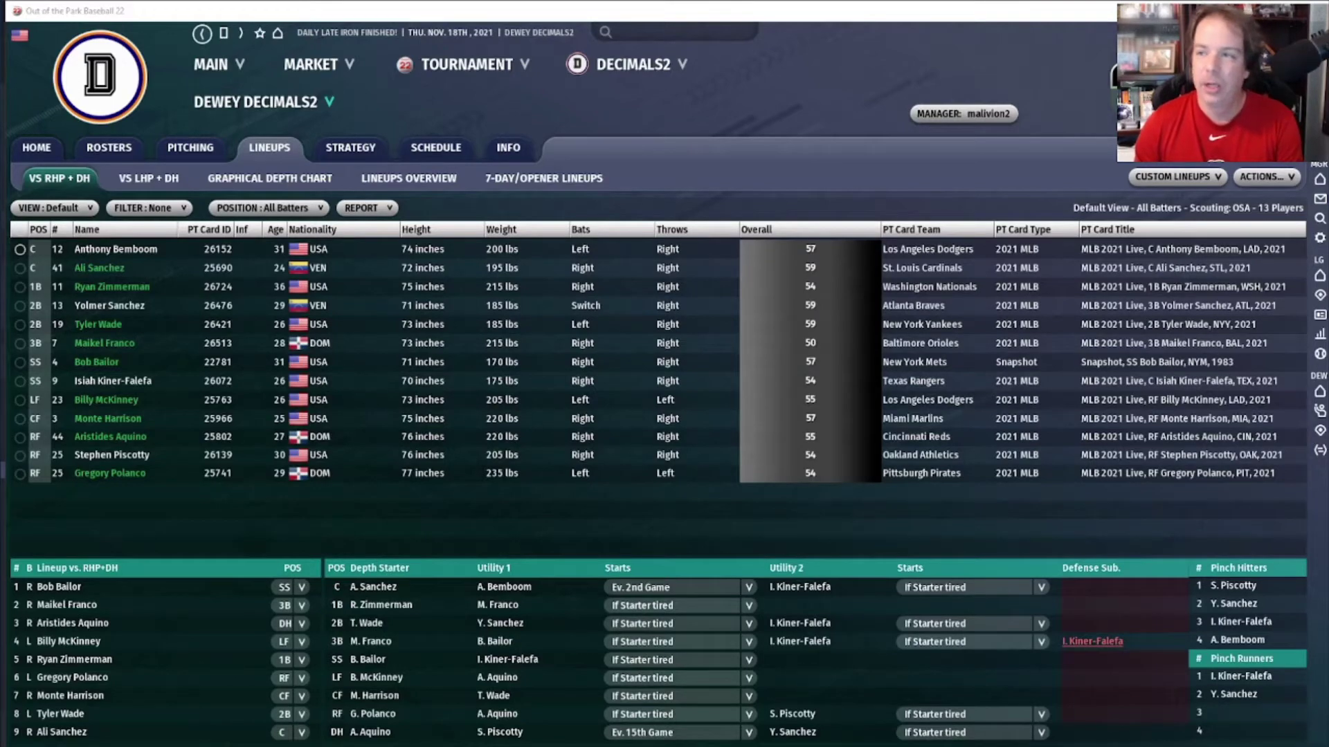
# Step: Fill Team Builder's vR lineup IDs from C to DH: 25690, 26724, 26421, 26072, 22781, 25763, 25966, 25802, 26476
pyautogui.hotkey('alt', 'Tab')
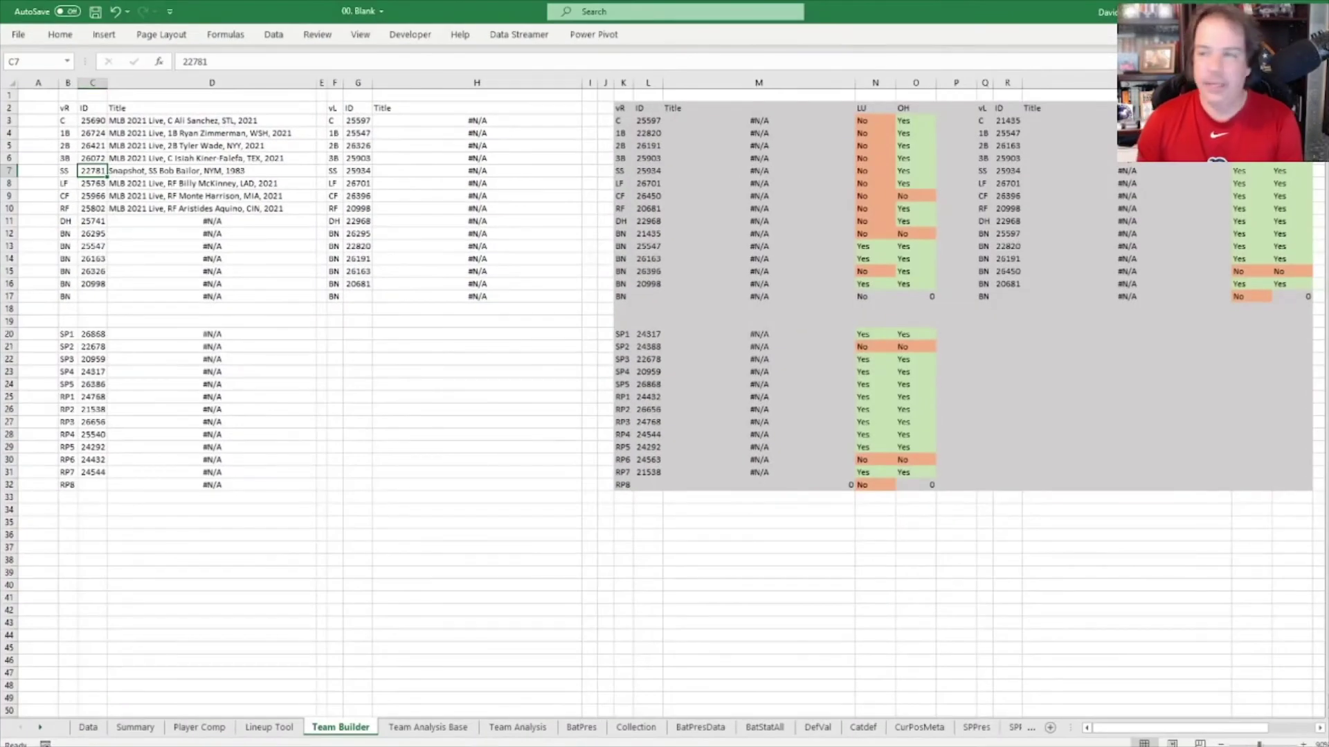
pyautogui.hotkey('alt', 'Tab')
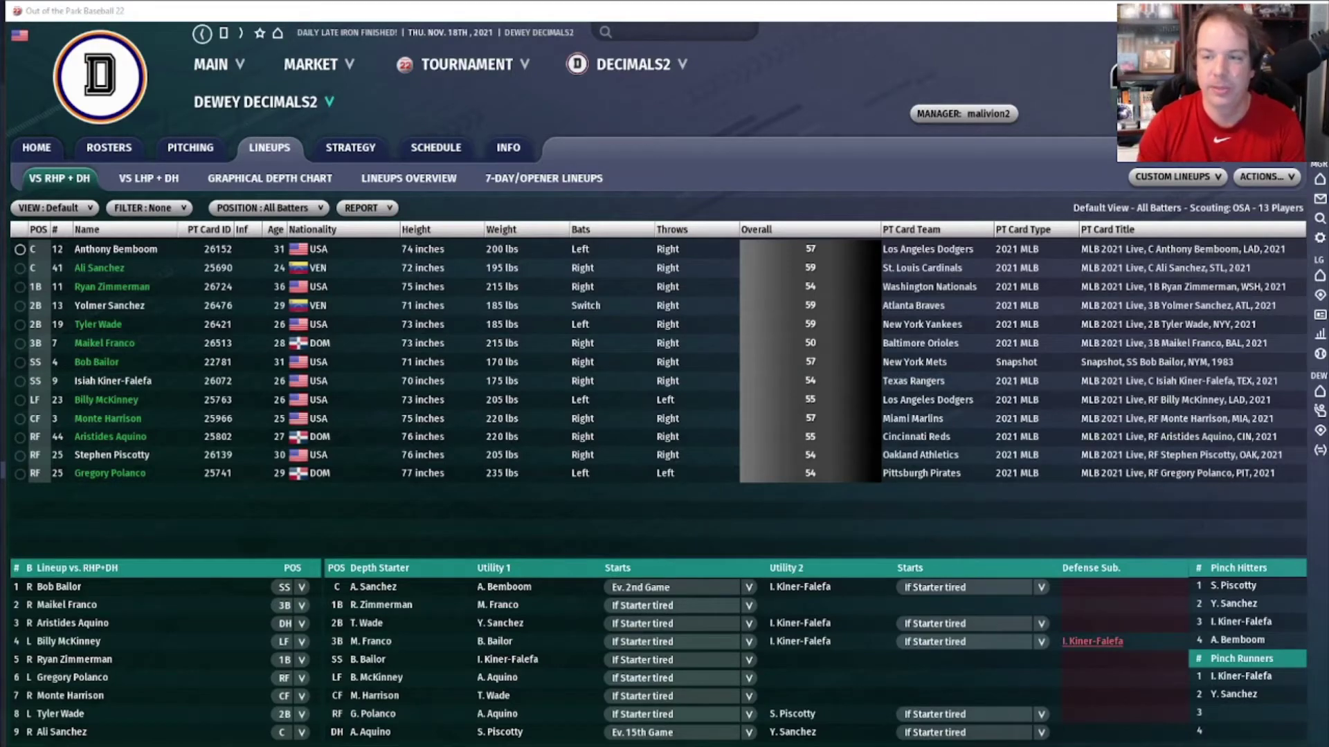
pyautogui.hotkey('alt', 'Tab')
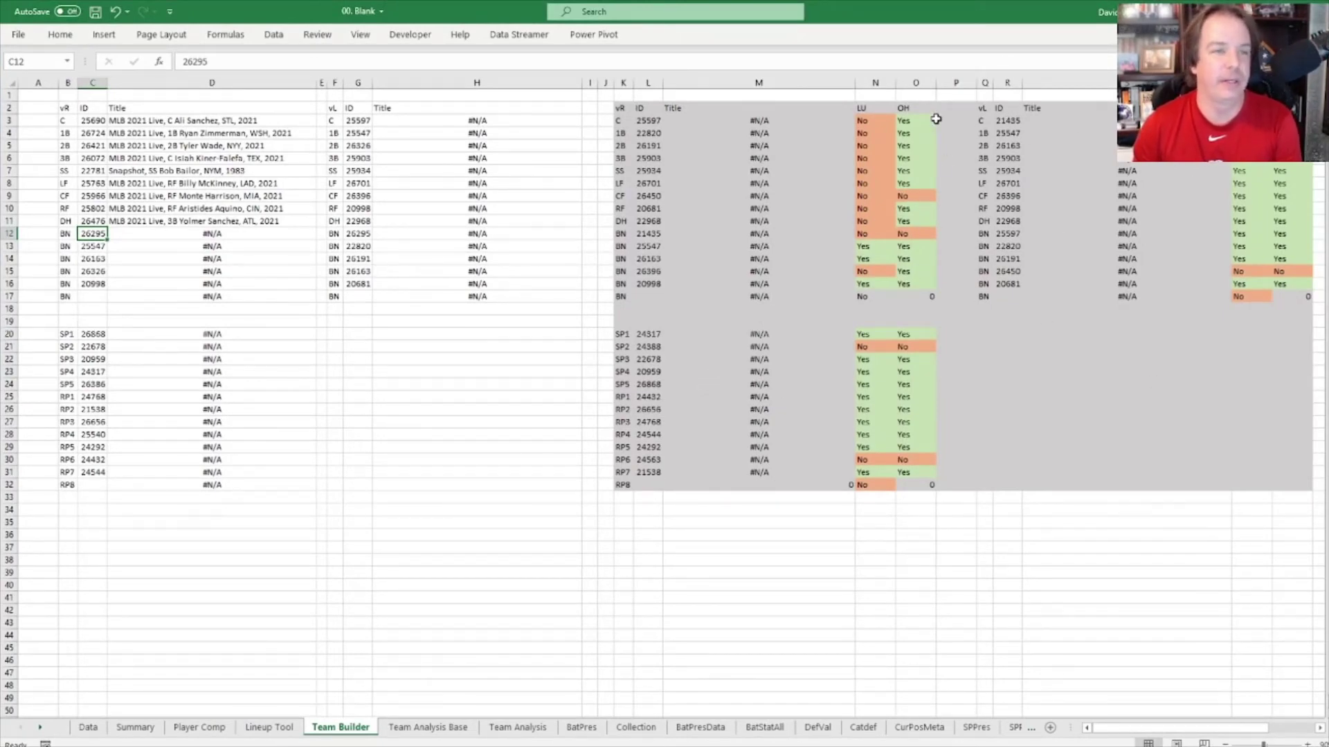
# Step: On the Lineup Tool sheet, examine the vR stat ranks and the batting-slot scores 1 to 9, including the formulas in AA4 and AA9
pyautogui.click(278, 728)
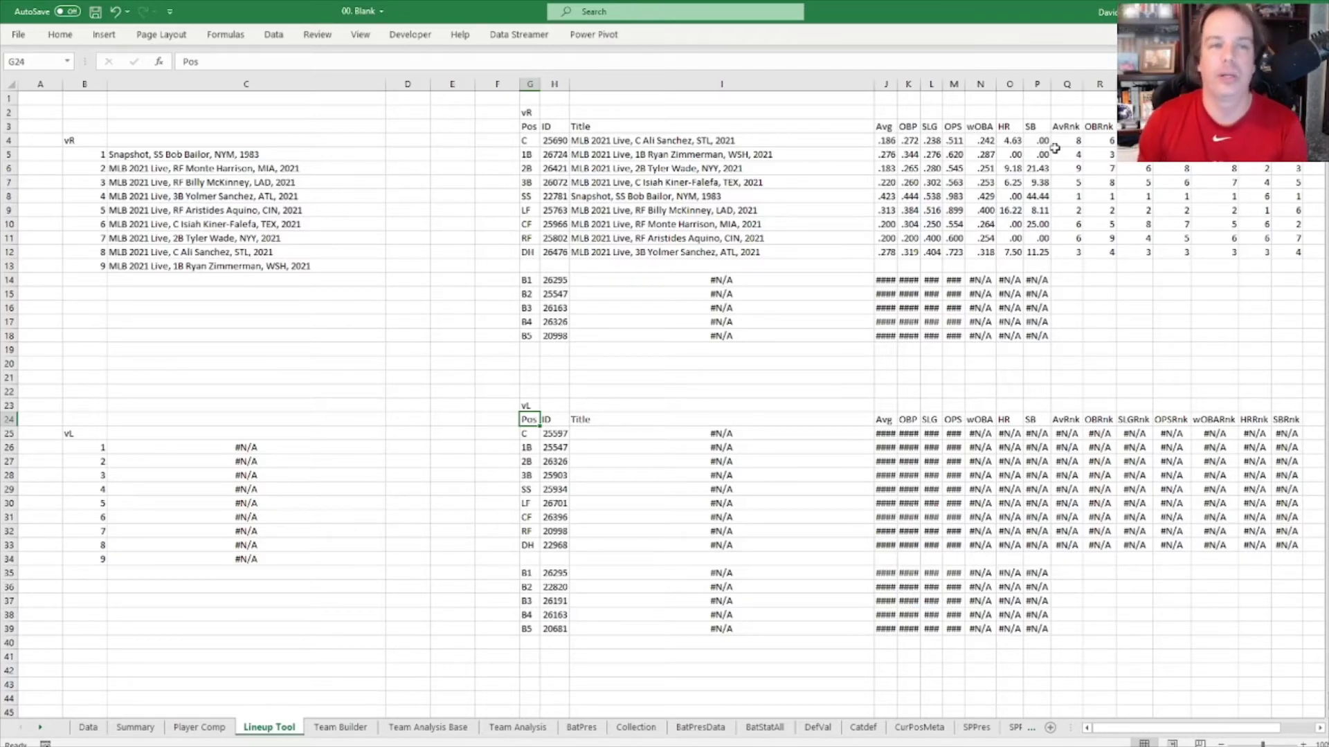
pyautogui.click(1320, 729)
pyautogui.click(1320, 729)
pyautogui.click(1320, 729)
pyautogui.click(1319, 729)
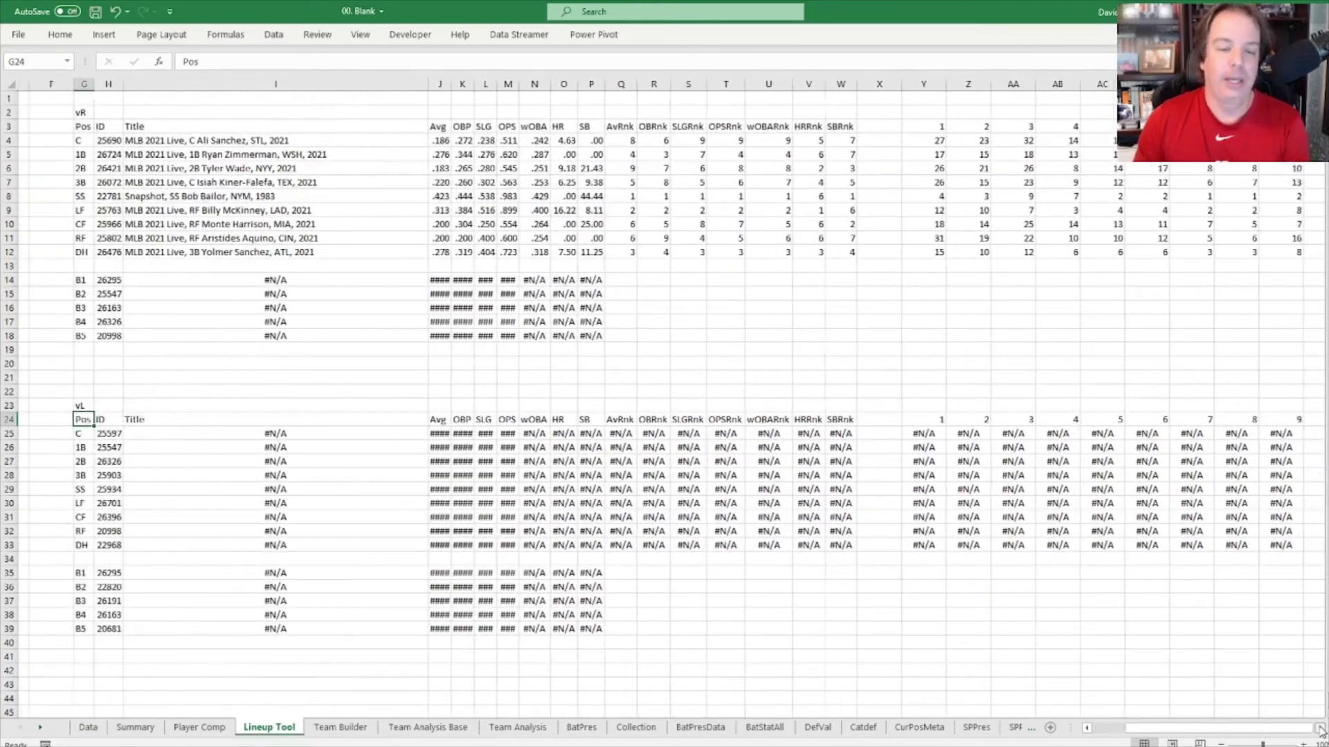
pyautogui.click(1320, 728)
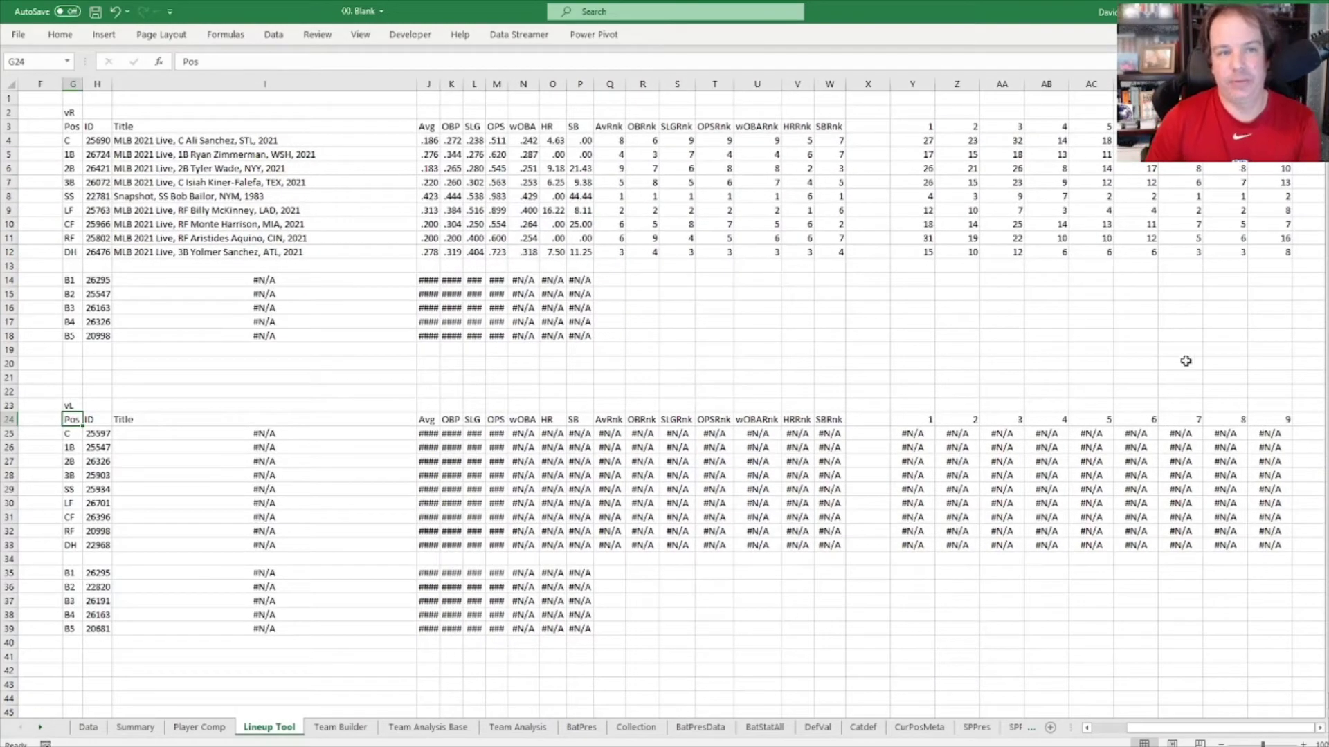
pyautogui.moveTo(917, 128); pyautogui.dragTo(1270, 128)
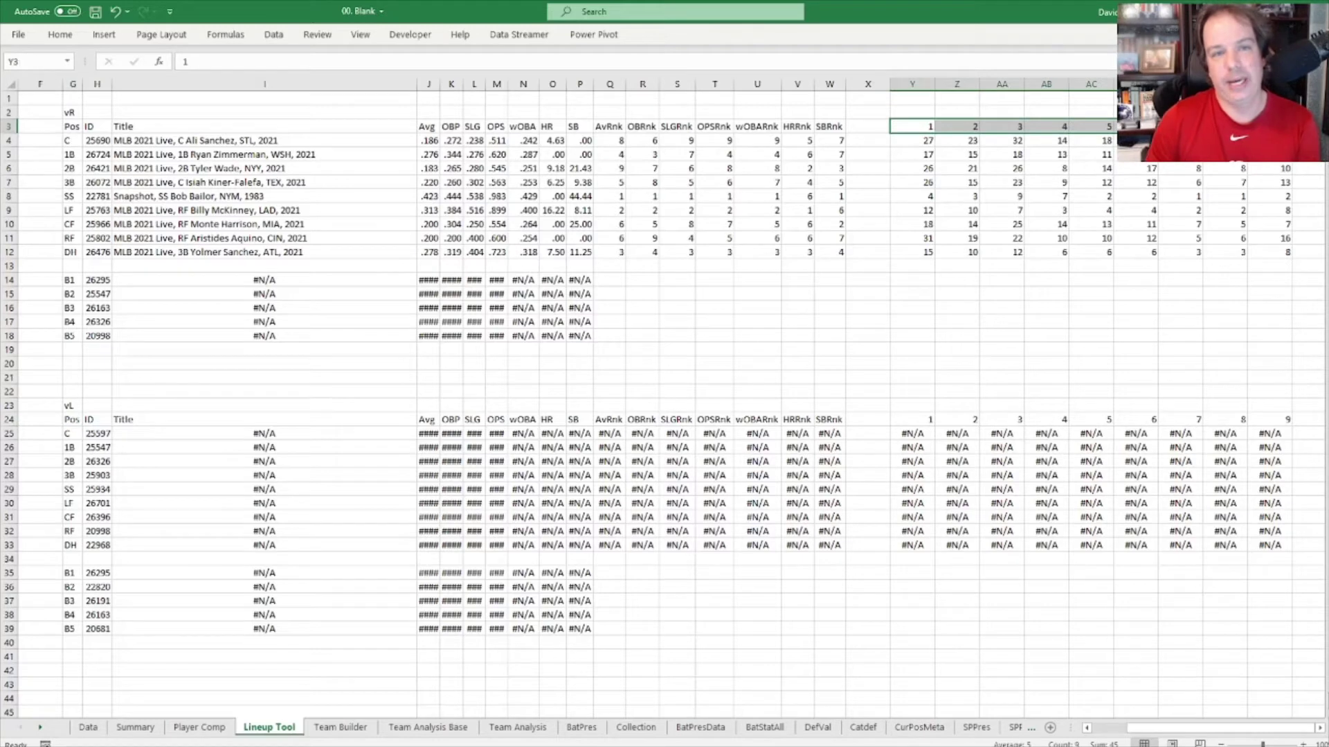
pyautogui.click(1009, 142)
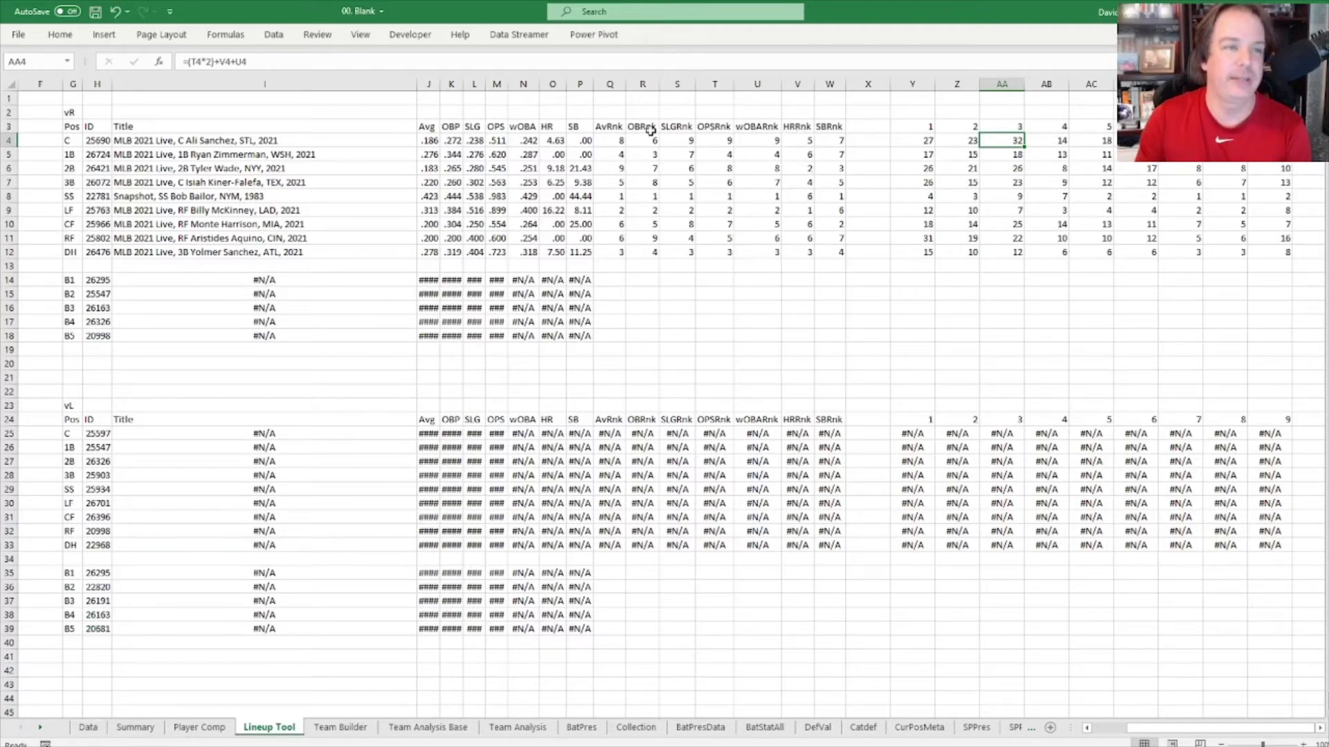
pyautogui.click(1007, 211)
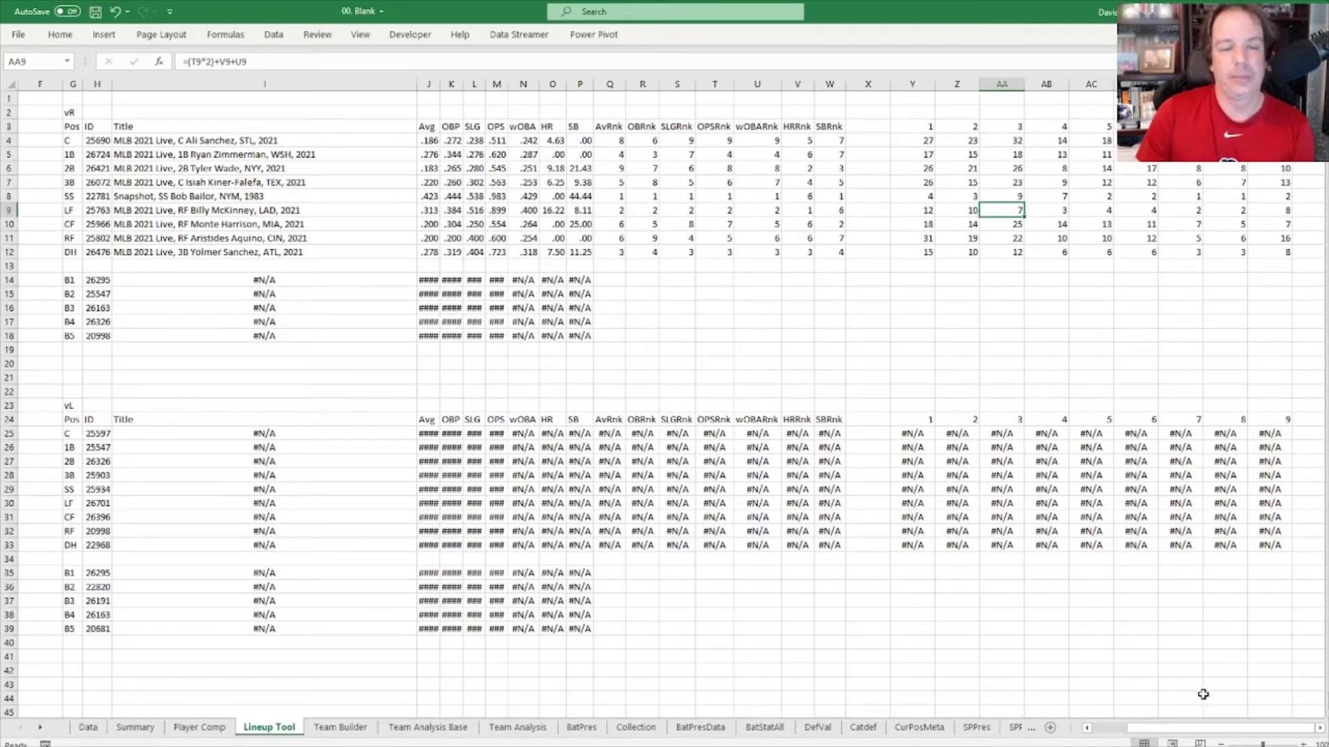
# Step: Examine the suggested vR batting order in C5:C13 and its XLOOKUP formulas against the slot scores
pyautogui.moveTo(1207, 733); pyautogui.dragTo(1172, 733)
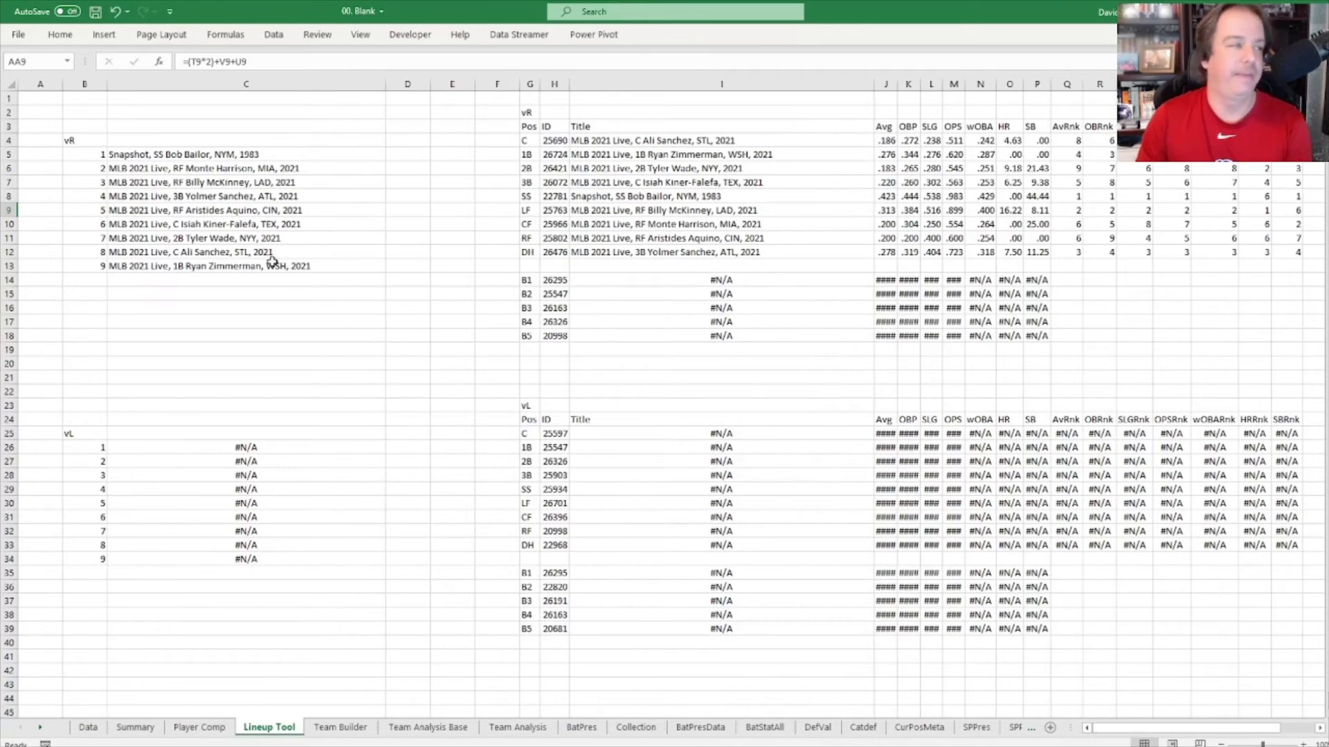
pyautogui.click(249, 183)
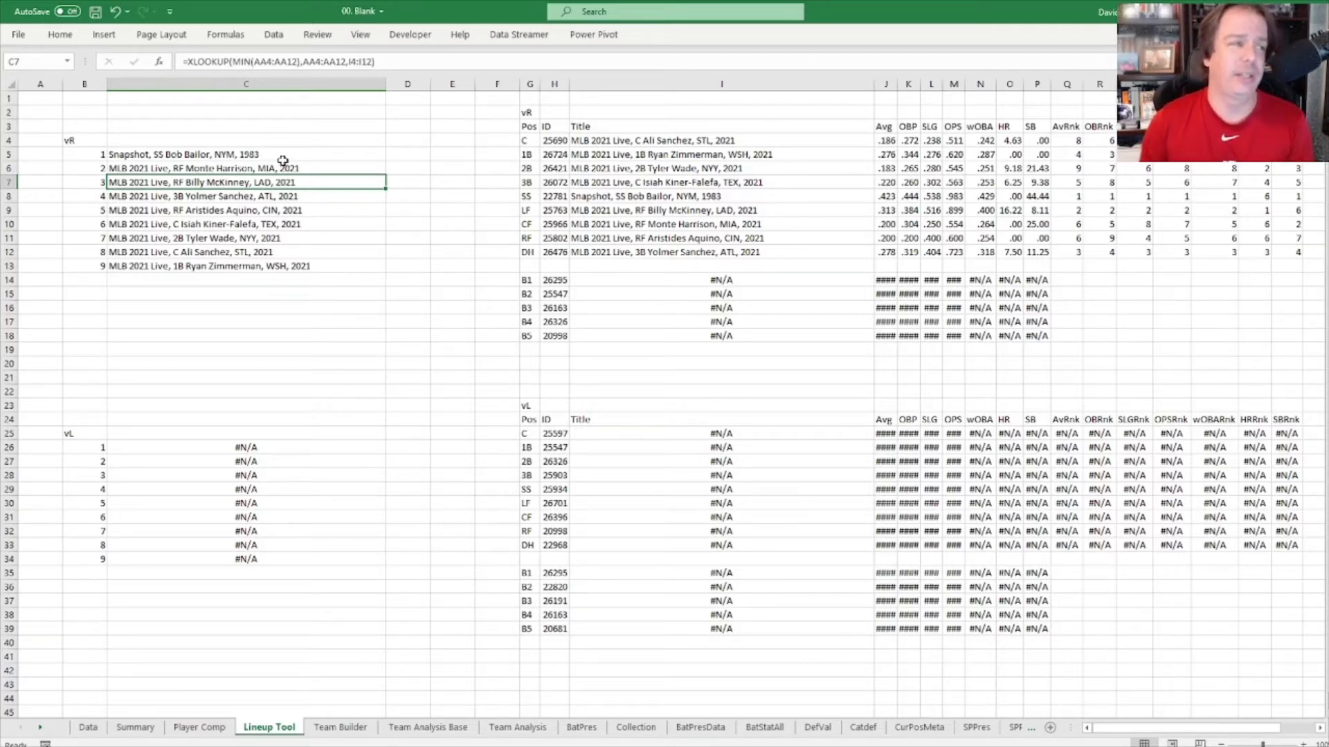
pyautogui.moveTo(278, 157); pyautogui.dragTo(287, 267)
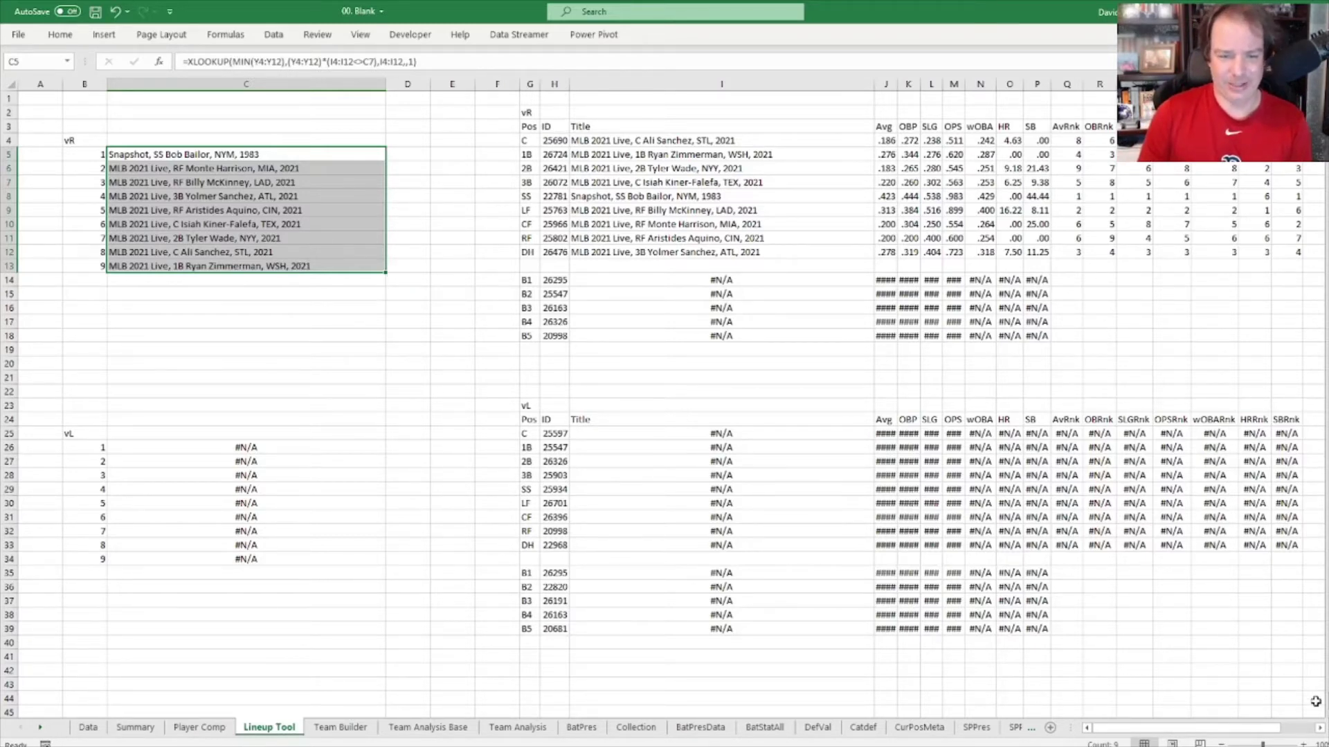
pyautogui.click(1320, 729)
pyautogui.hscroll(4, 1321, 729)
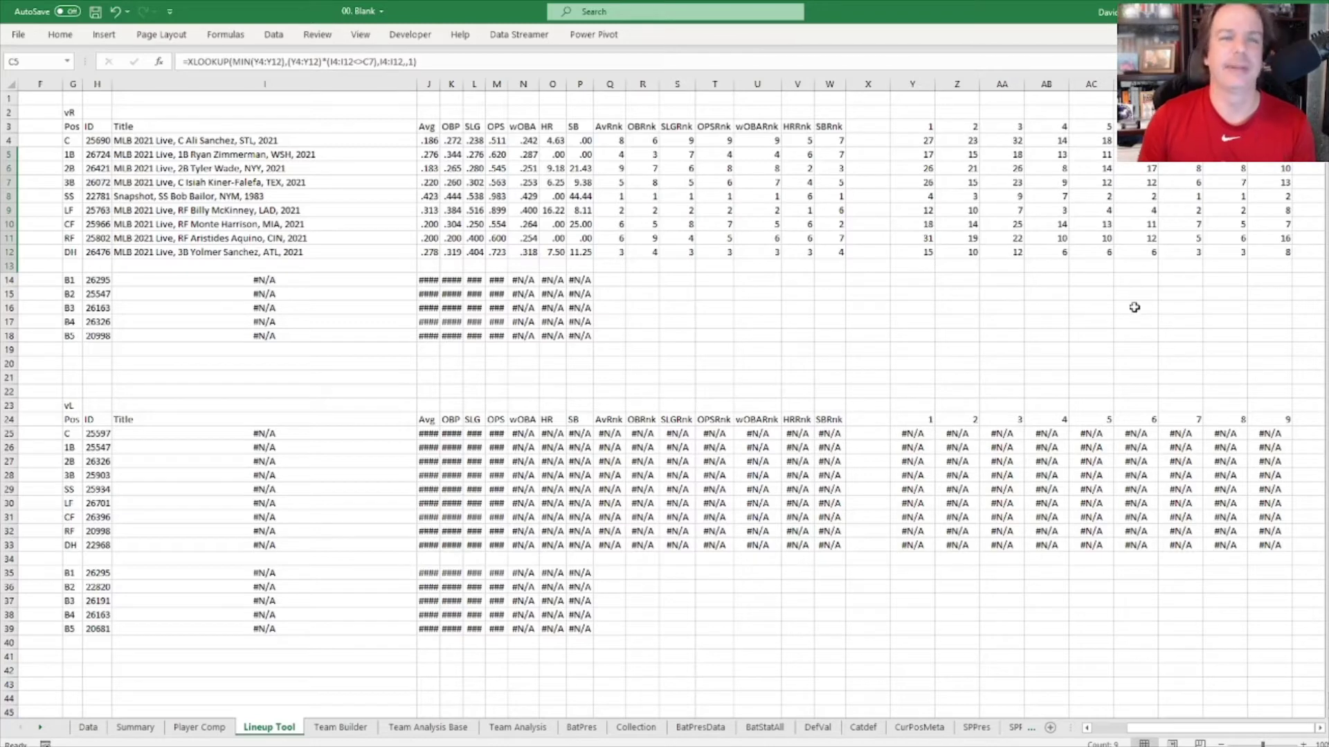
pyautogui.moveTo(1186, 728); pyautogui.dragTo(1152, 729)
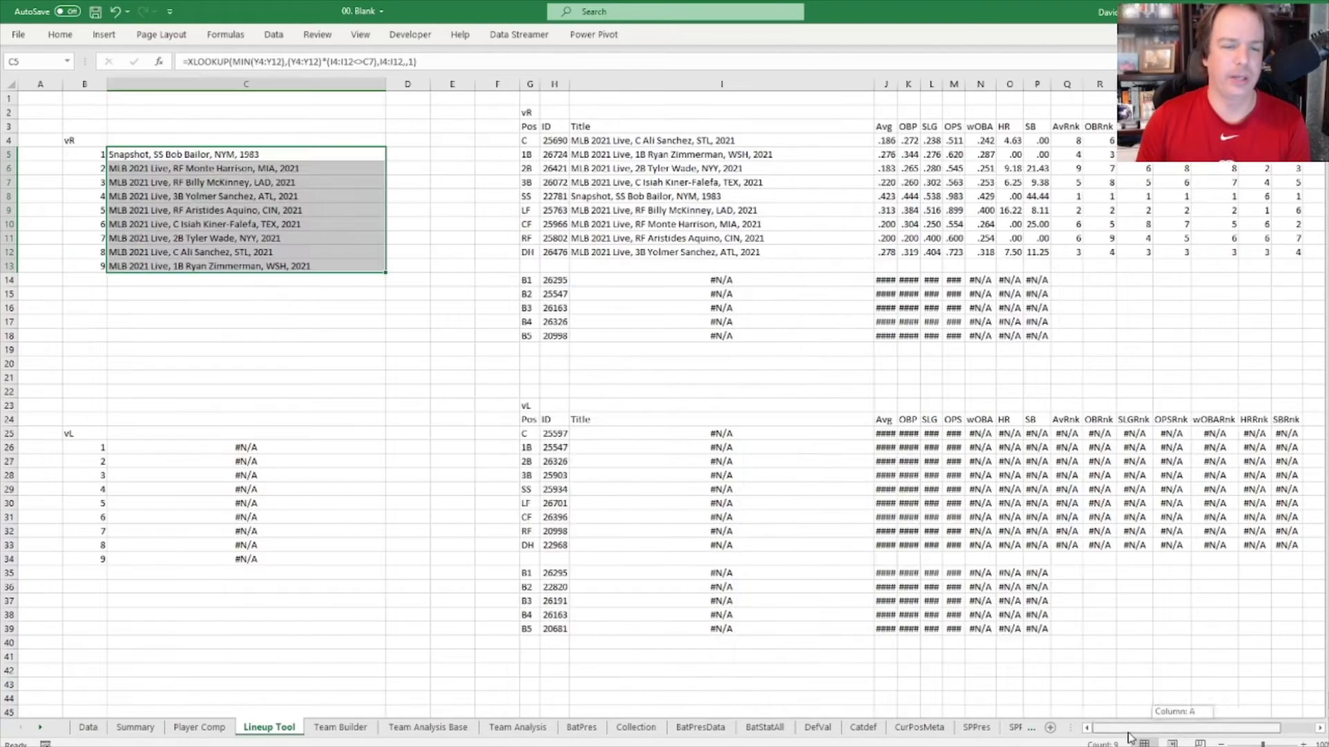
pyautogui.click(202, 154)
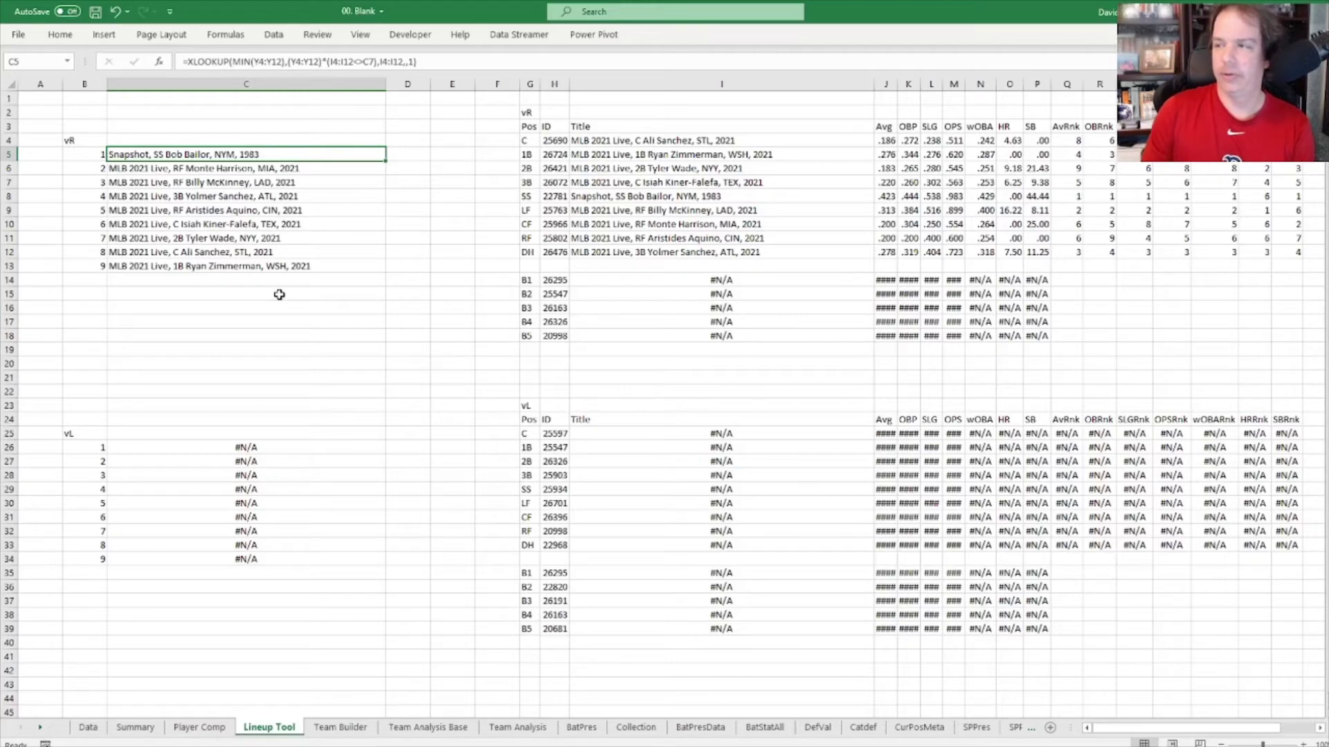
# Step: Open the Team Analysis Base sheet and inspect the Team Builder link in C24 and the vsR lineup ratings
pyautogui.click(340, 728)
pyautogui.click(421, 727)
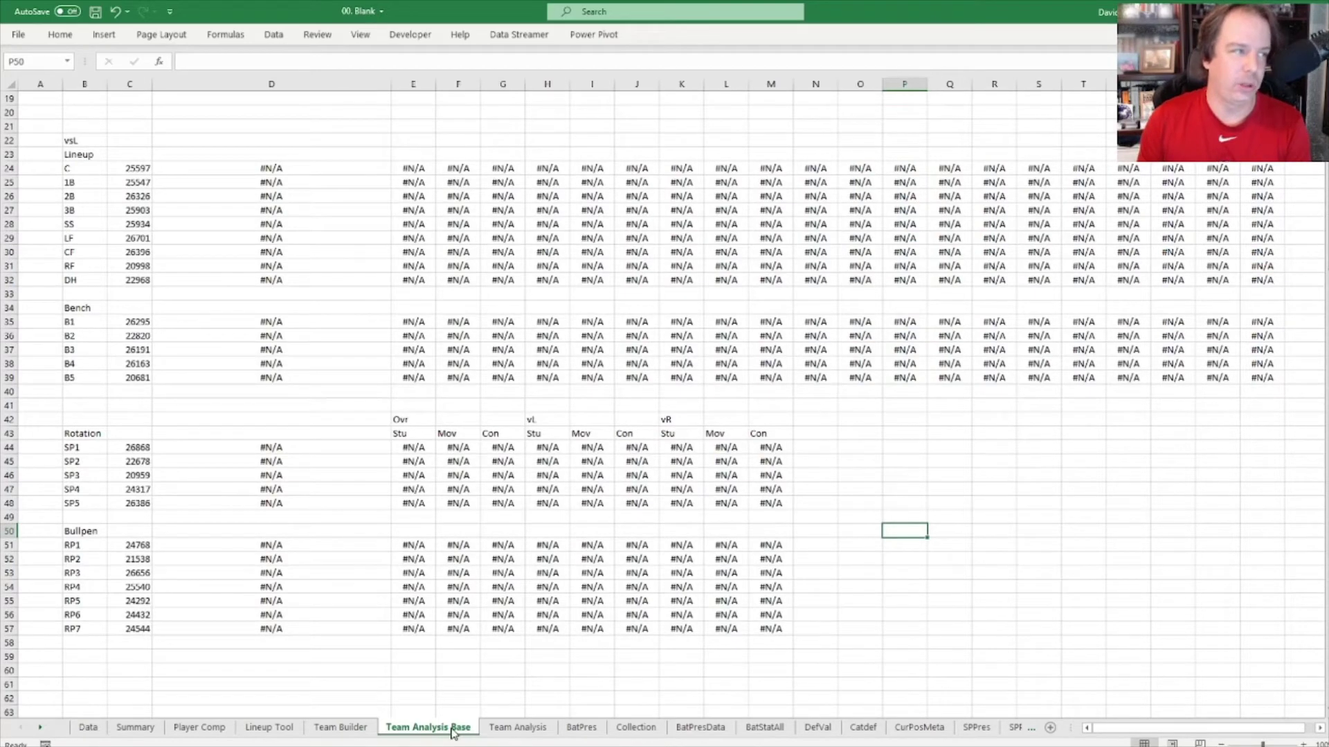
pyautogui.click(128, 167)
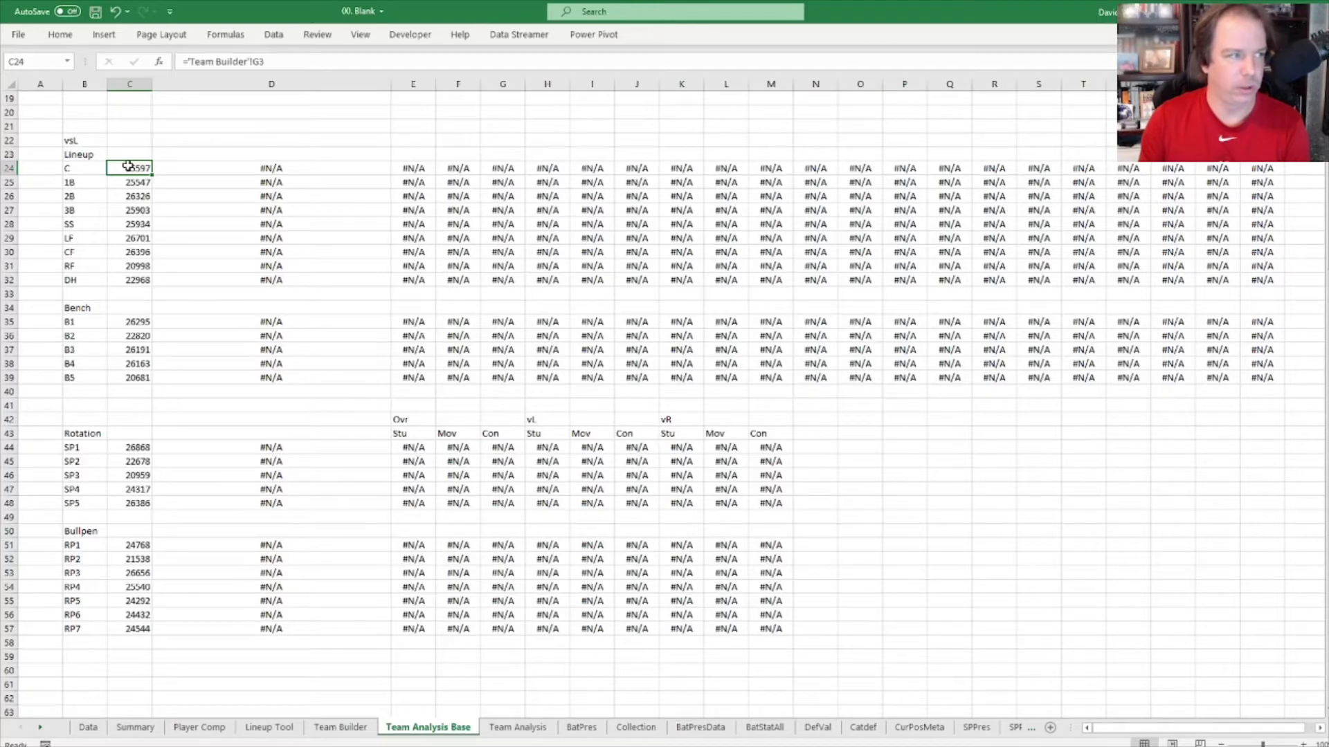
pyautogui.scroll(6, 221, 260)
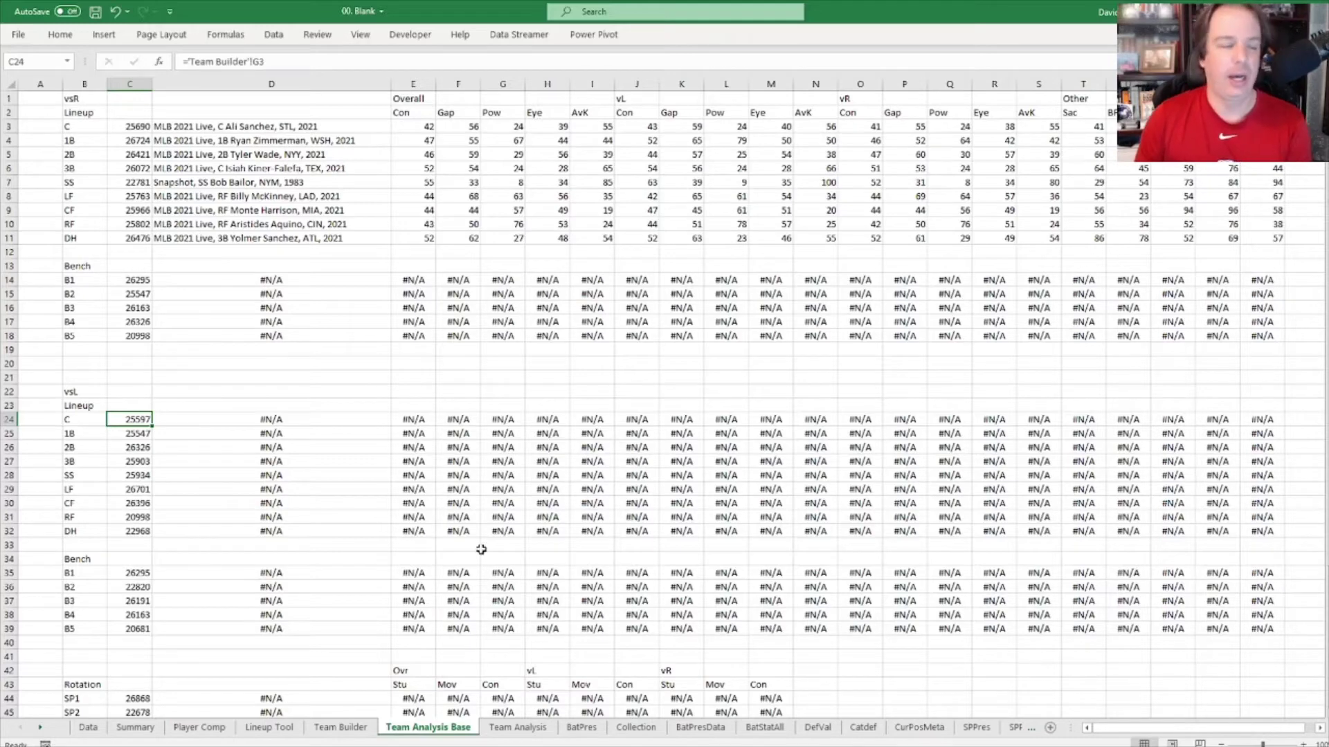
# Step: Compare the rating-band counts on the Team Analysis sheet with the lineup ratings on Team Analysis Base
pyautogui.click(518, 728)
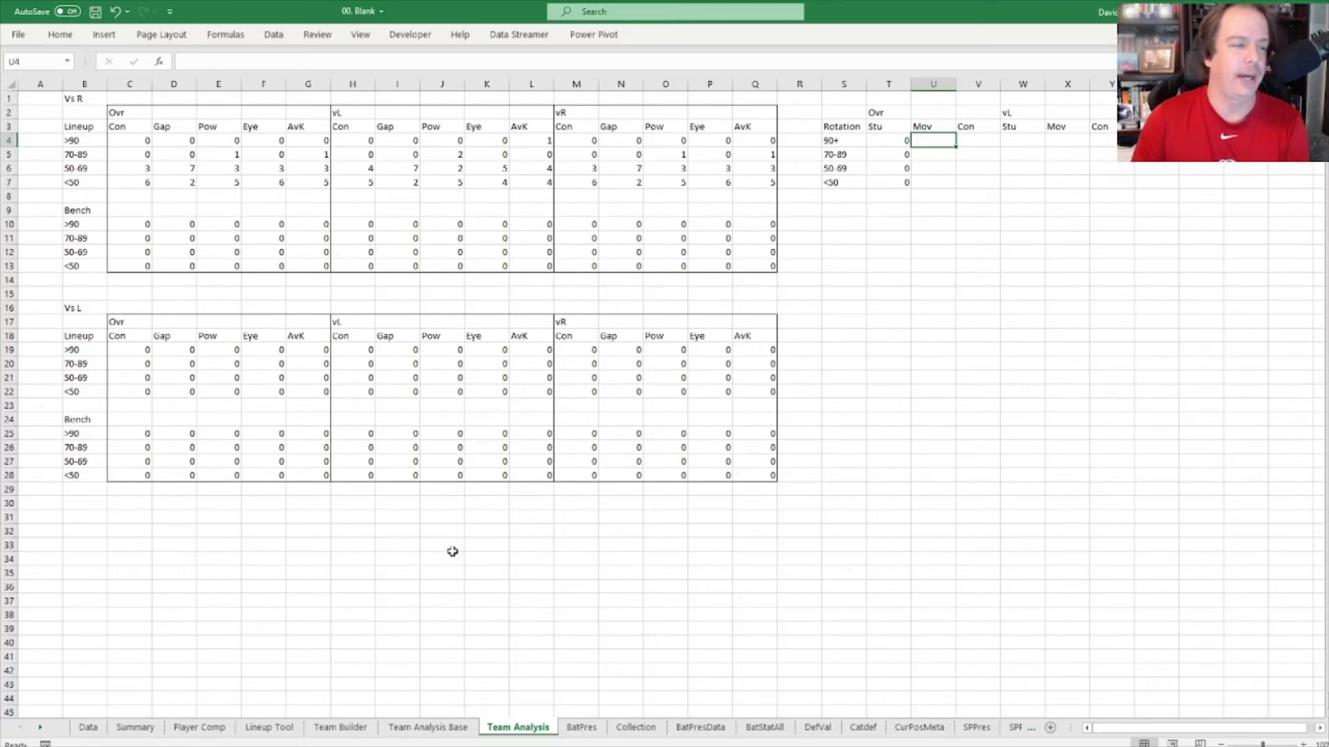
pyautogui.click(465, 732)
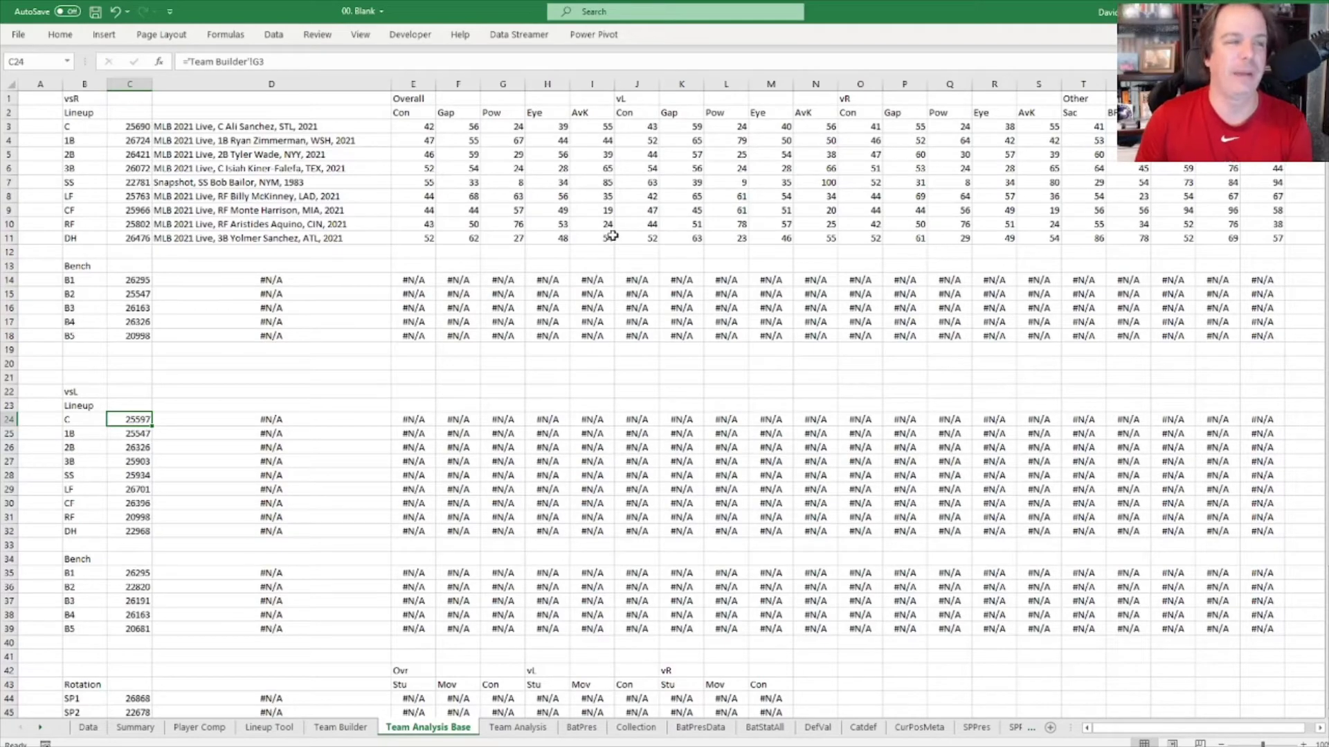
pyautogui.click(516, 731)
pyautogui.click(465, 731)
pyautogui.click(489, 733)
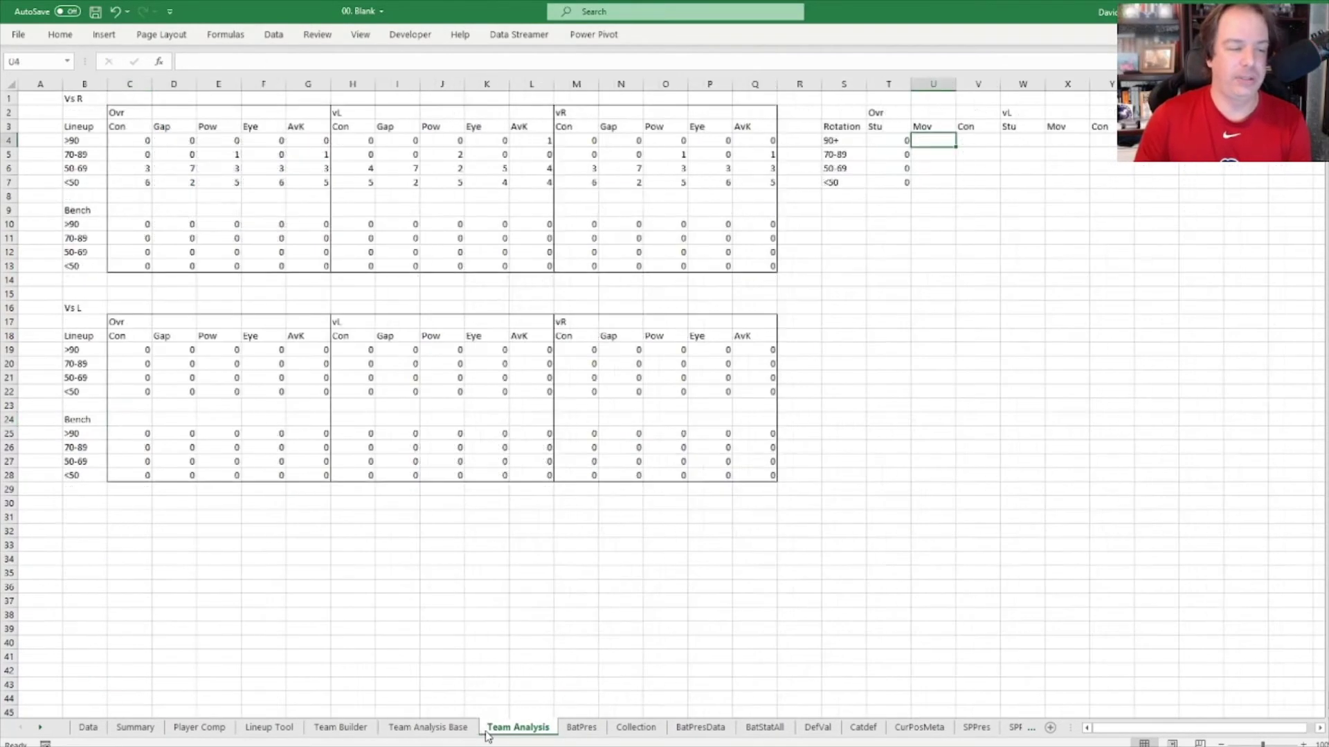
# Step: Compare Team Analysis with Team Analysis Base, and look over the Lineup Tool, Team Builder and Player Comp sheets
pyautogui.click(459, 733)
pyautogui.click(520, 734)
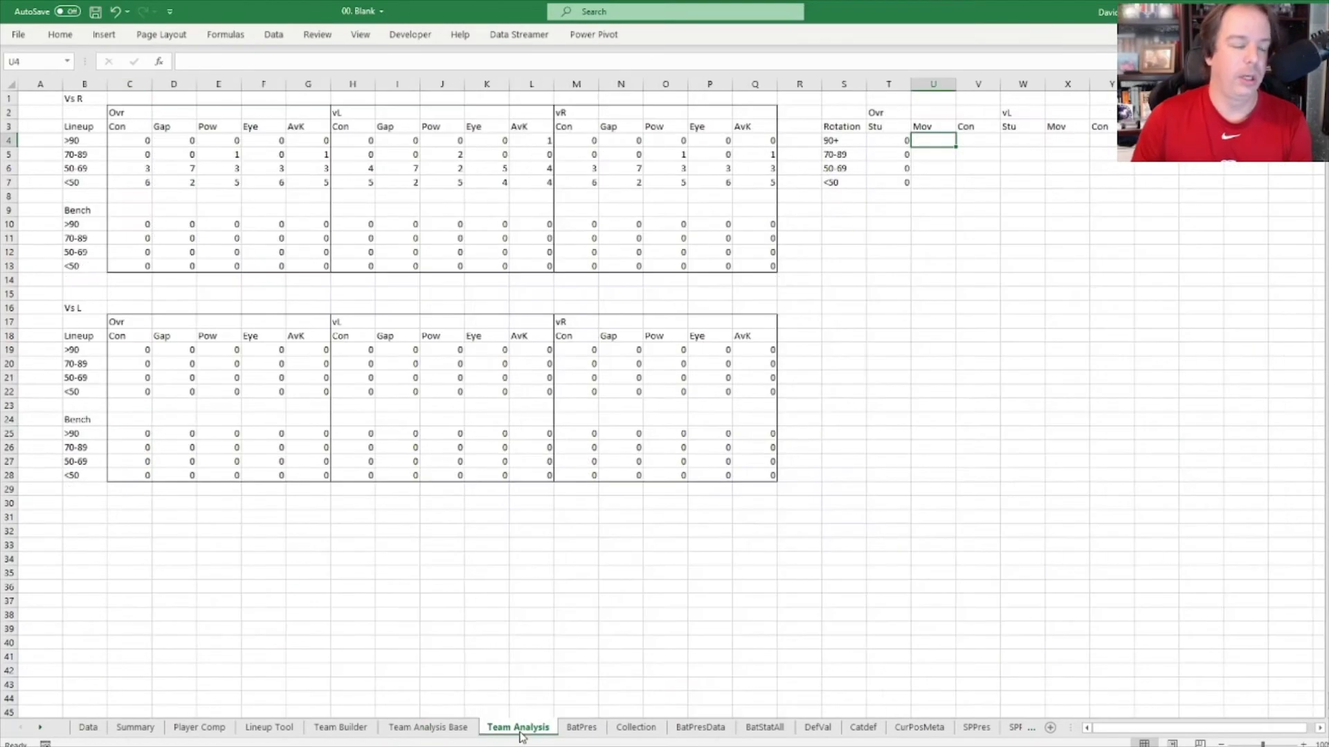
pyautogui.click(459, 732)
pyautogui.click(493, 733)
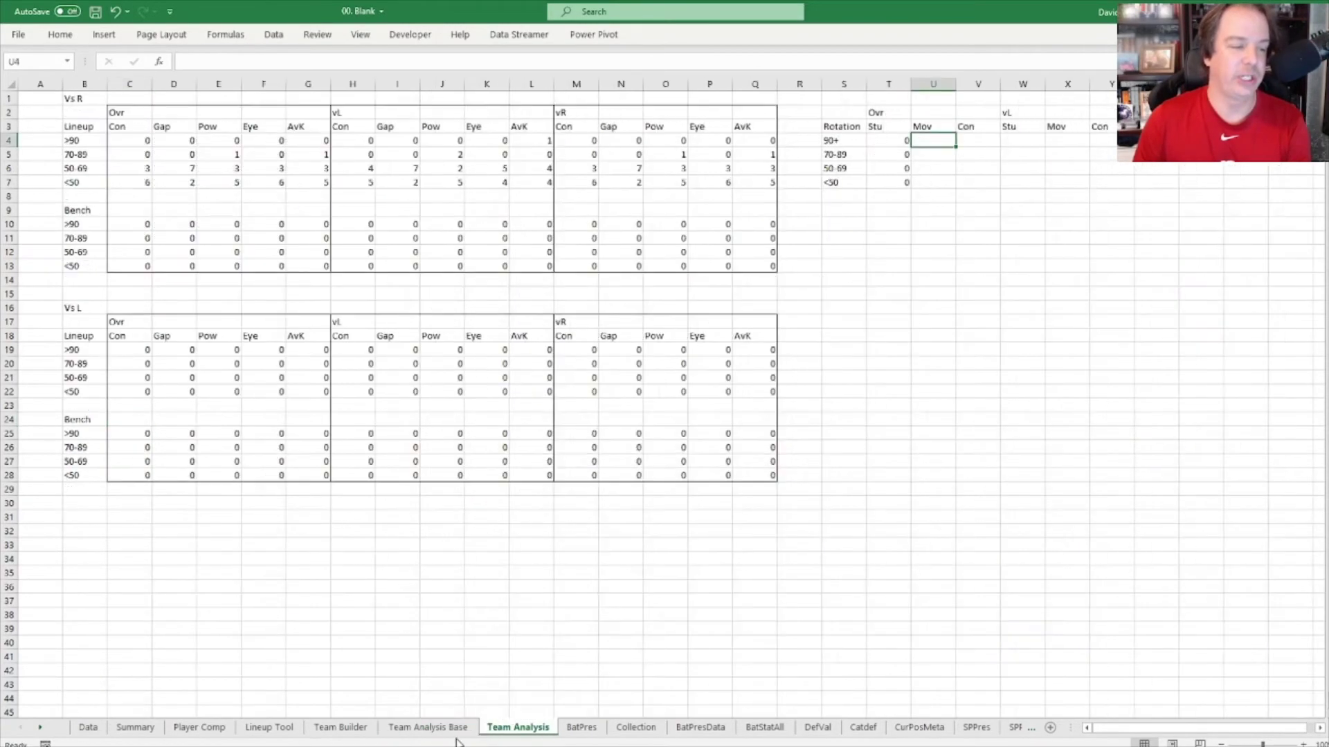
pyautogui.click(288, 732)
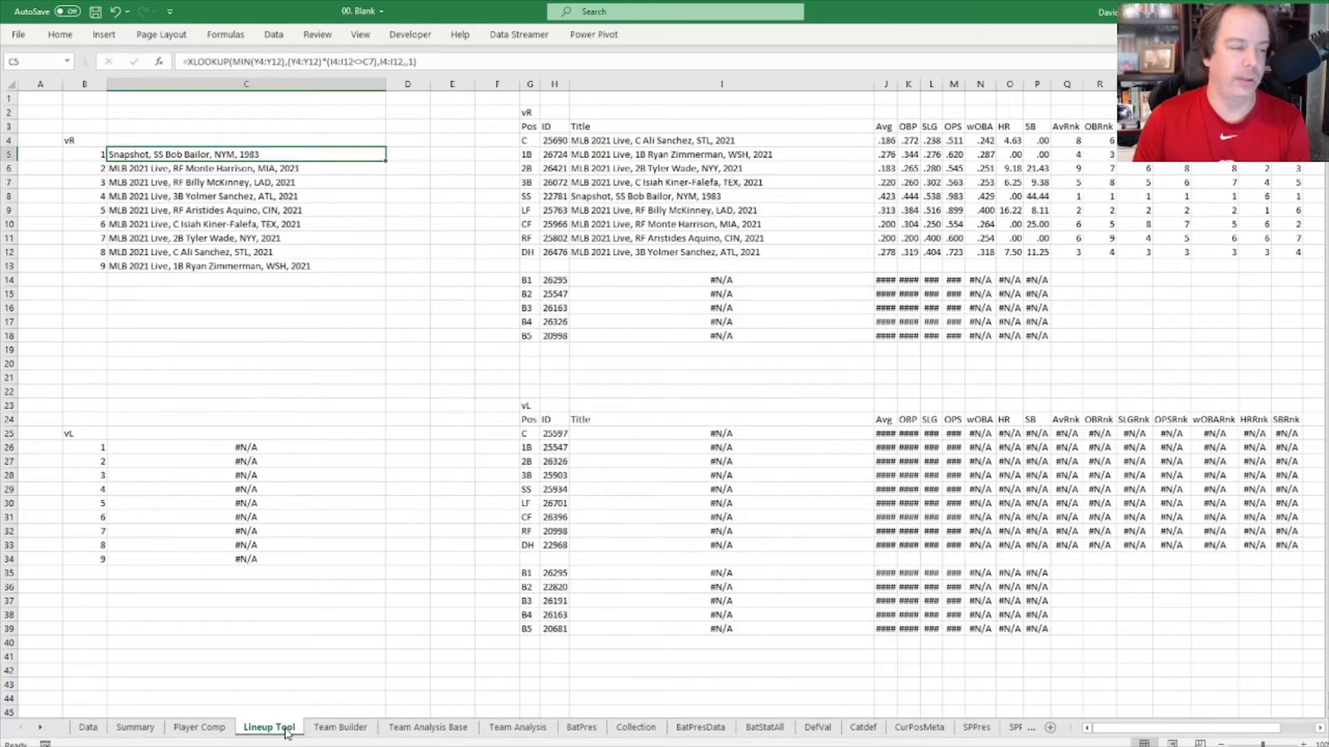
pyautogui.click(340, 733)
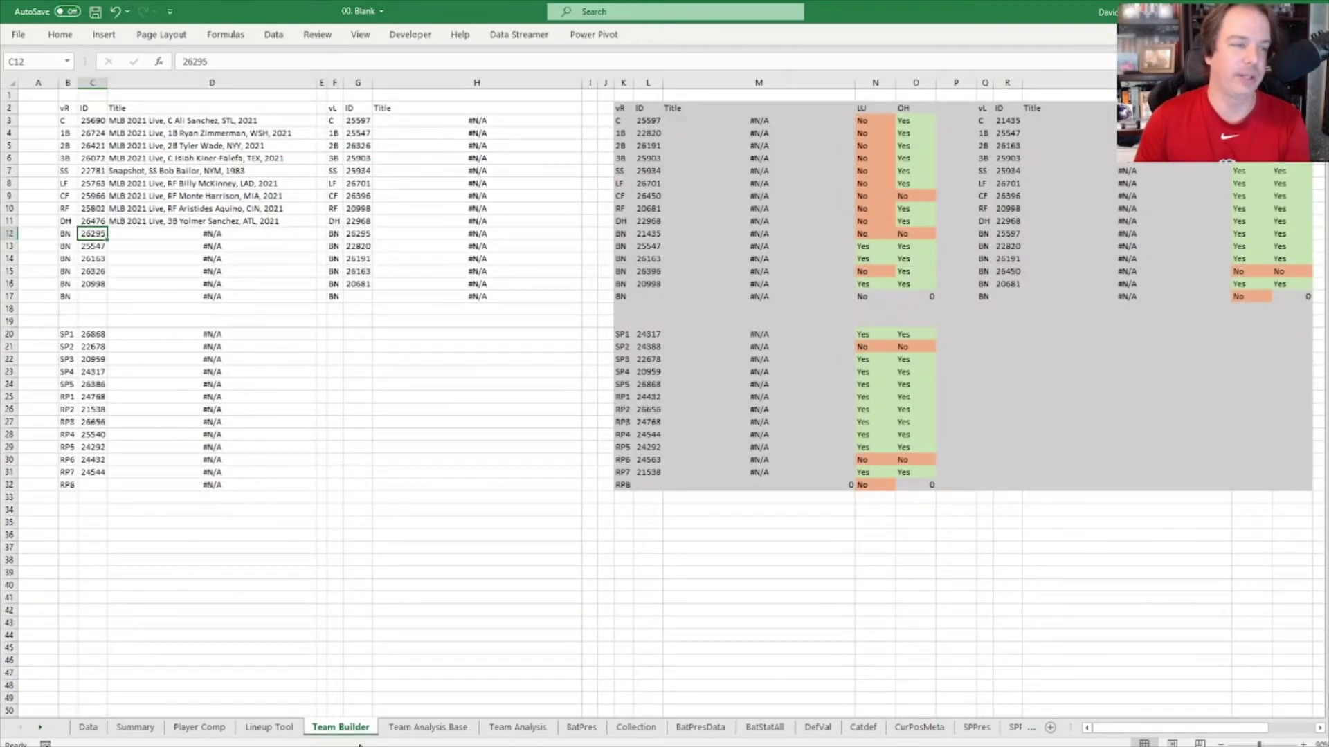
pyautogui.click(201, 728)
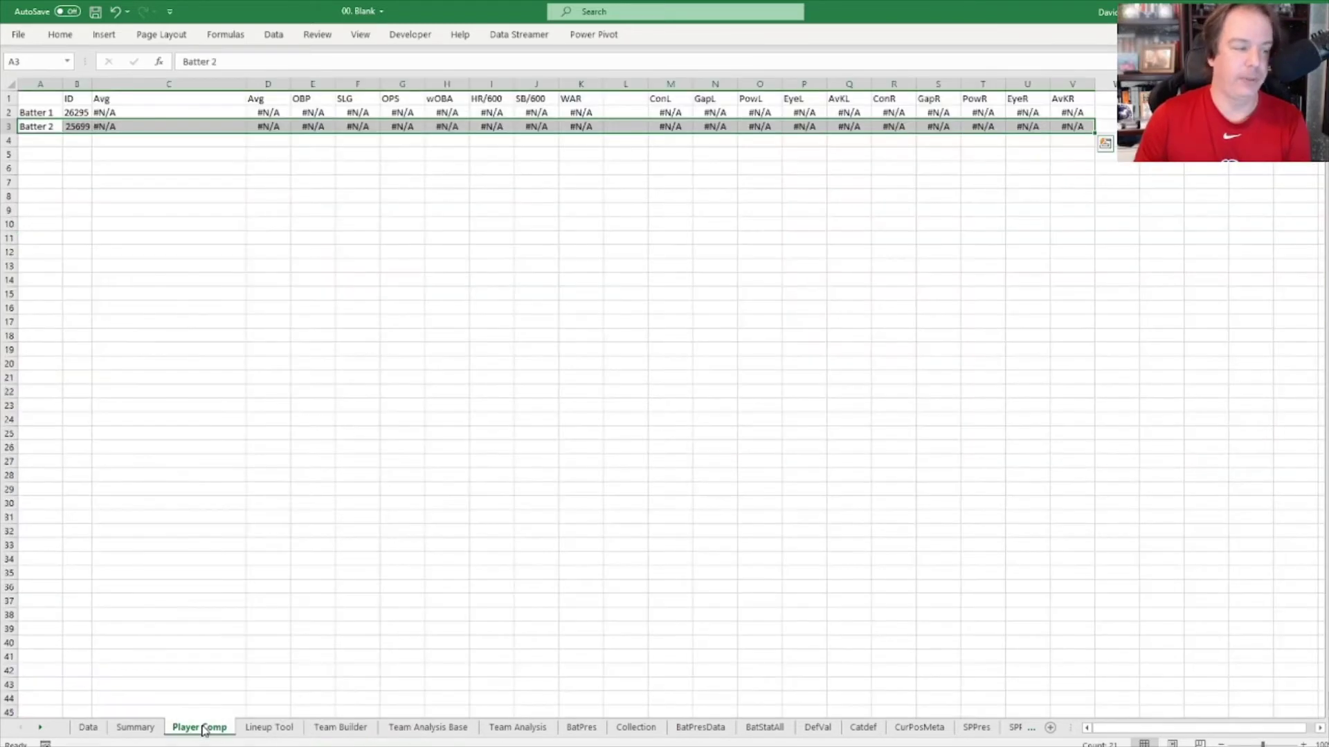
pyautogui.click(427, 728)
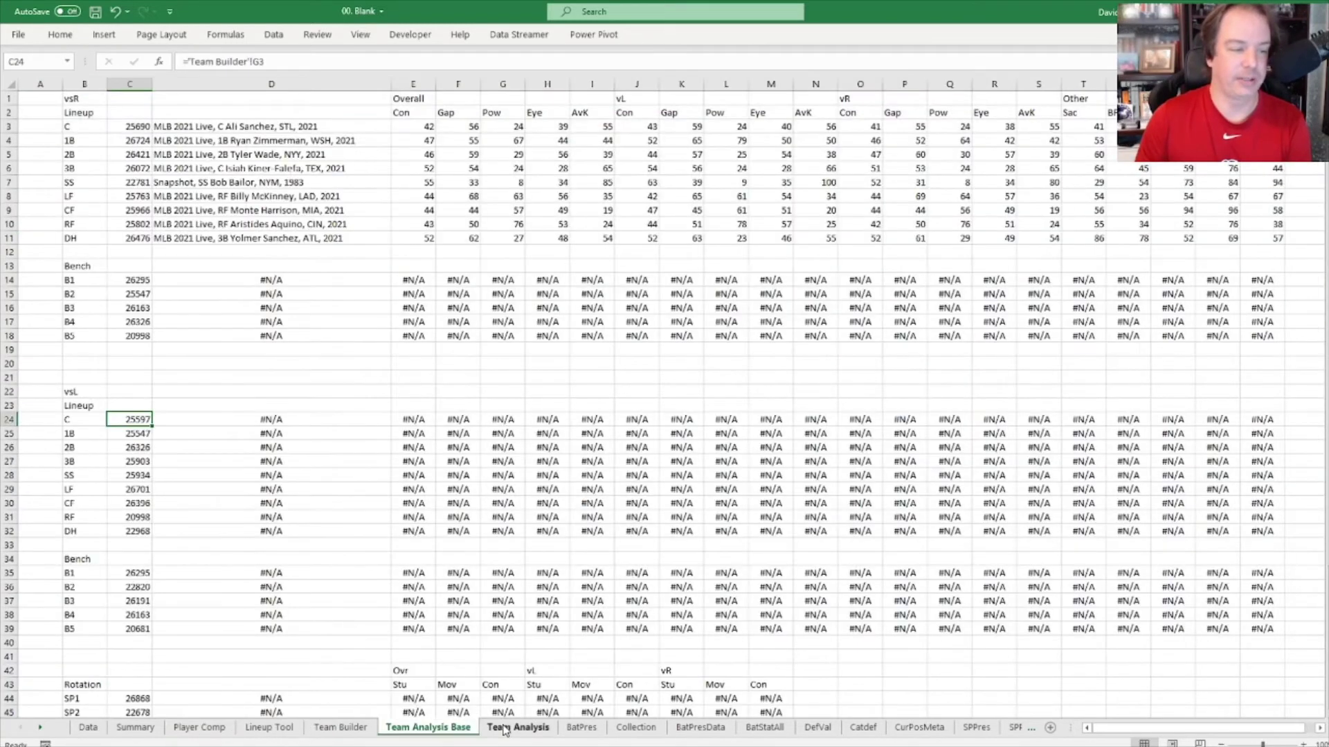
pyautogui.click(518, 728)
# Step: On the BatPres sheet, move the linked Team Builder picture down below the Statistics block so it clears the batter card
pyautogui.click(581, 728)
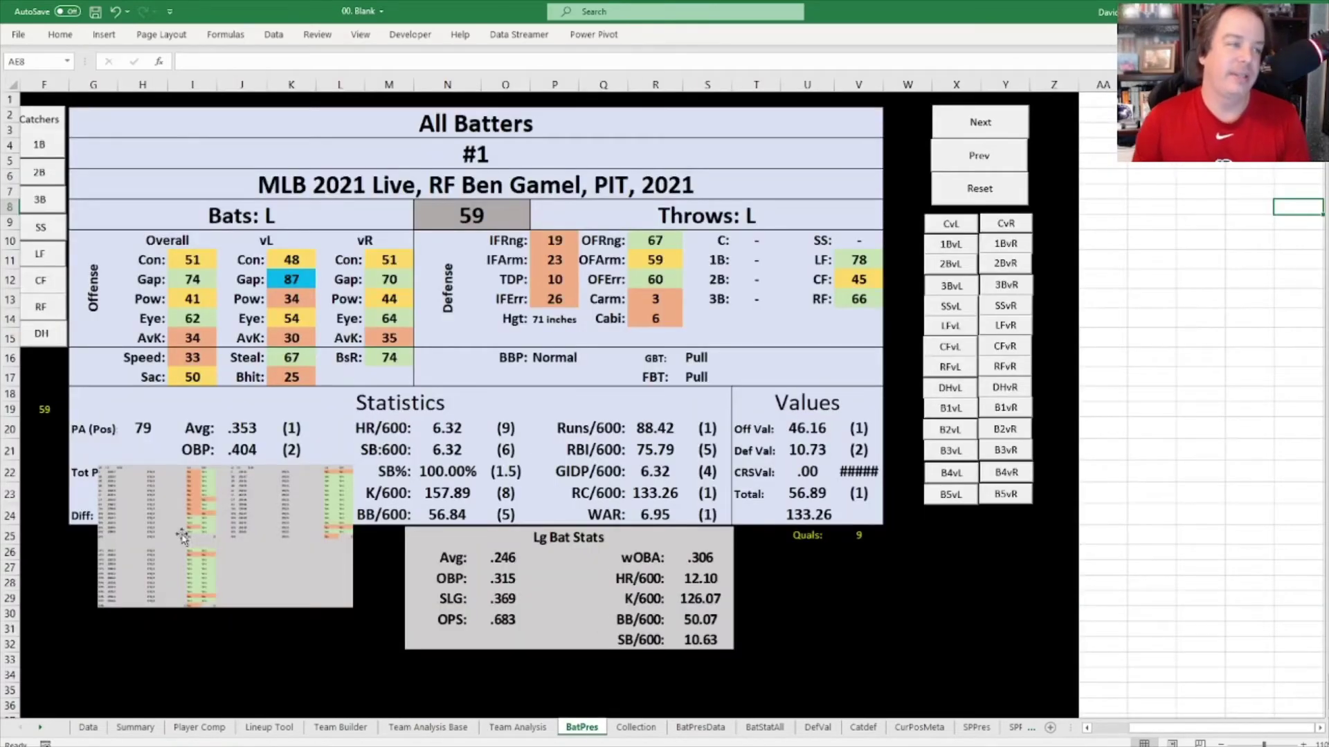
pyautogui.click(220, 601)
pyautogui.moveTo(221, 602); pyautogui.dragTo(224, 641)
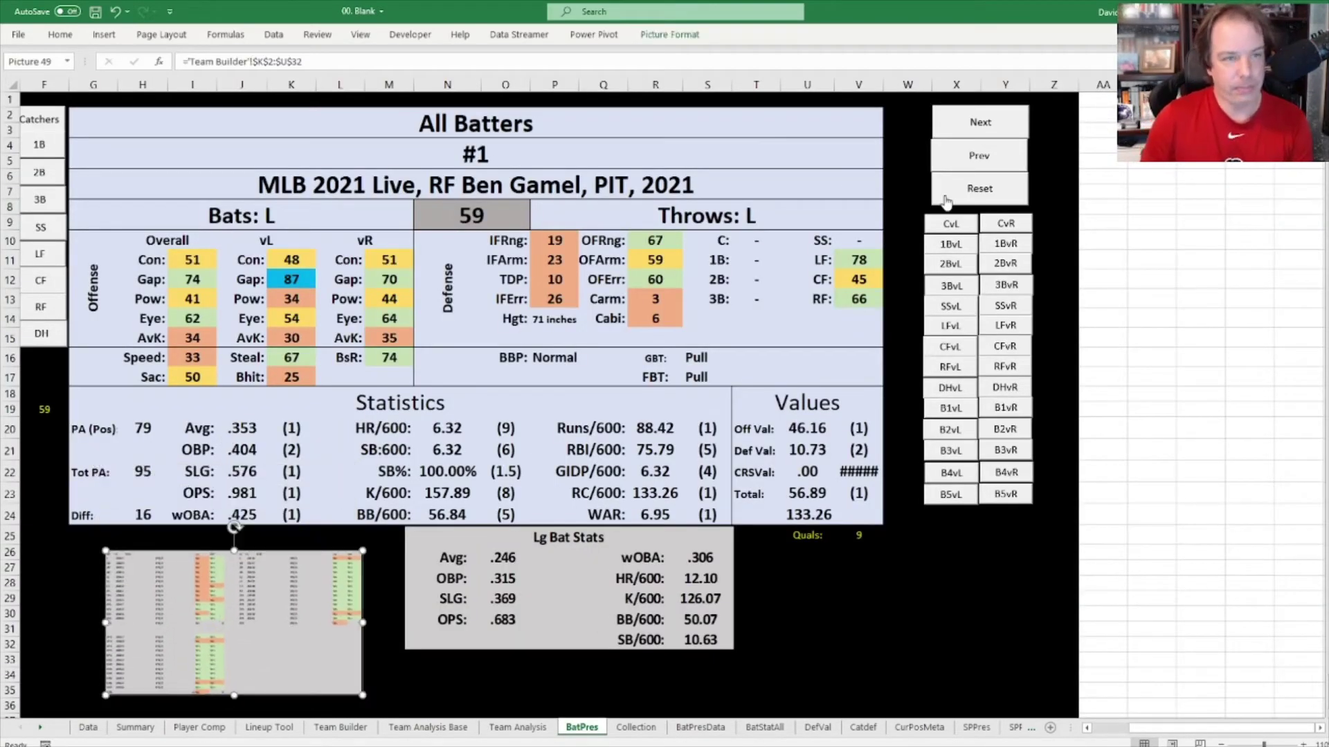
pyautogui.moveTo(1163, 729); pyautogui.dragTo(1100, 729)
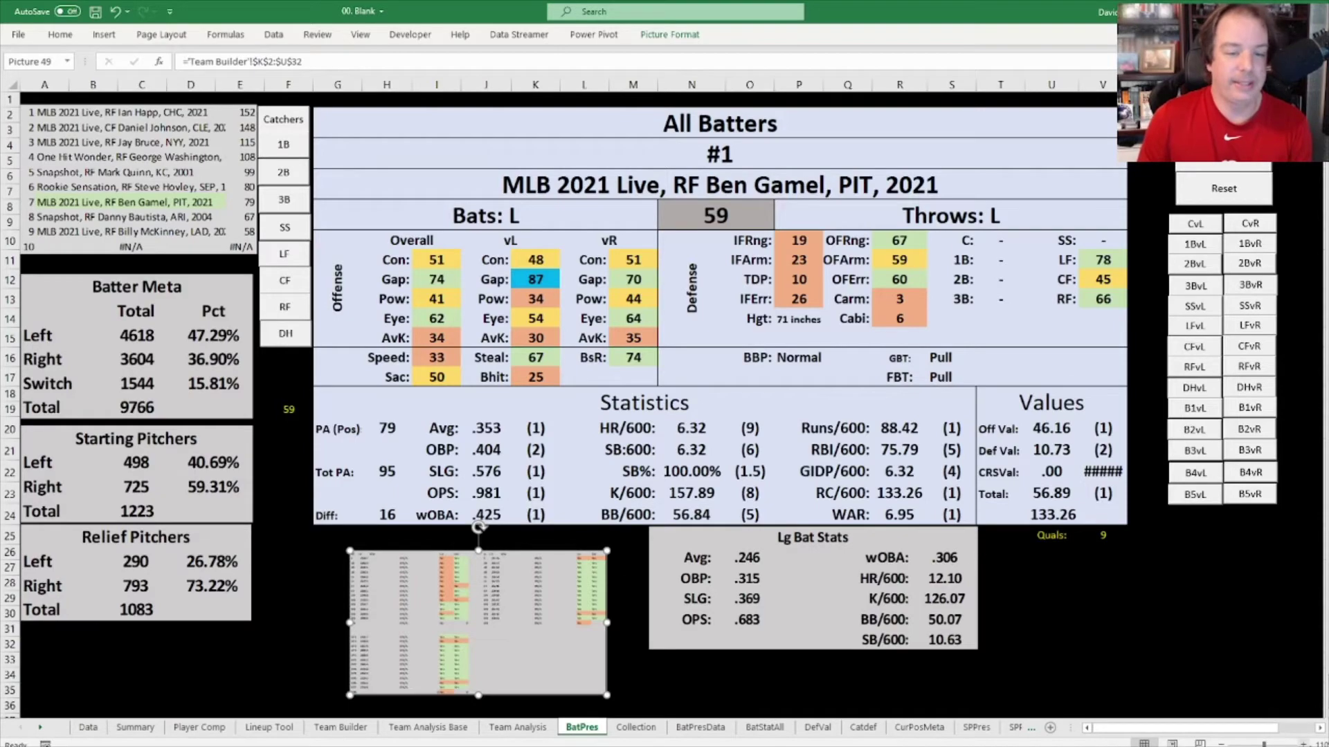
pyautogui.click(1319, 729)
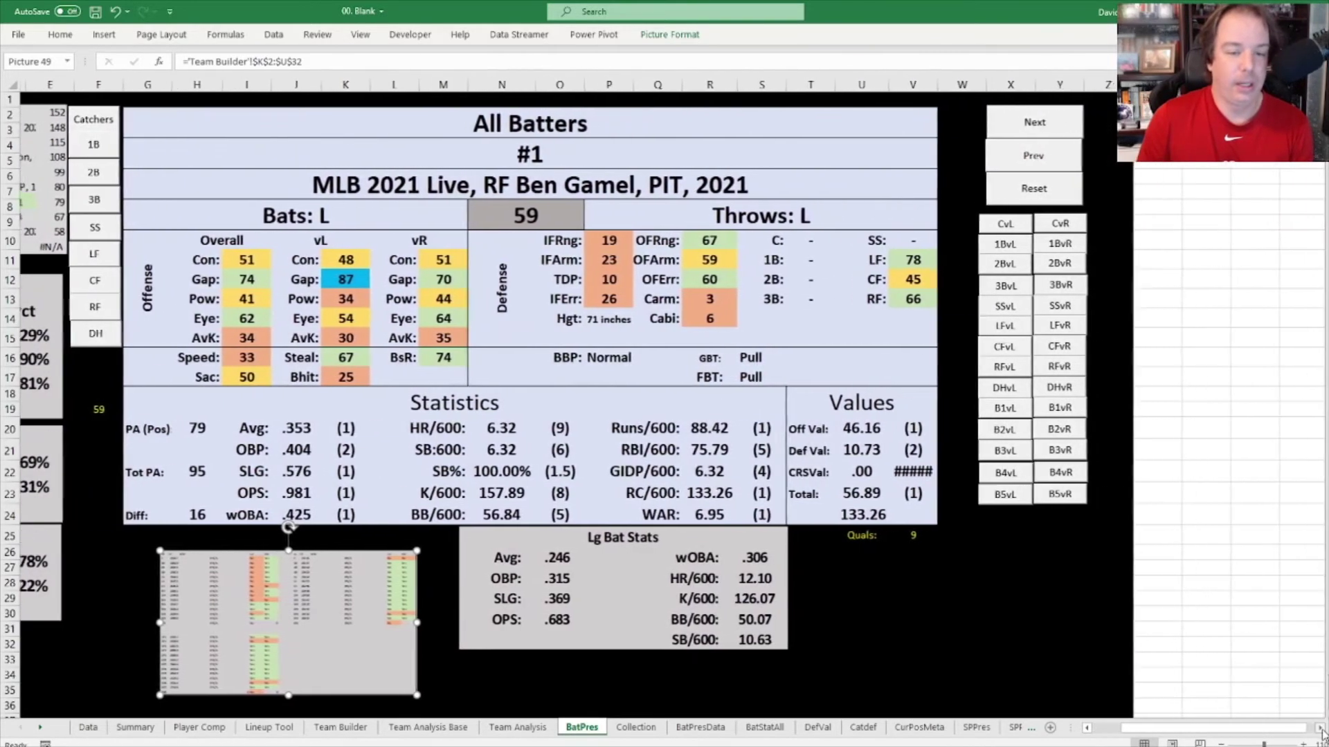
pyautogui.hscroll(-3, 1259, 738)
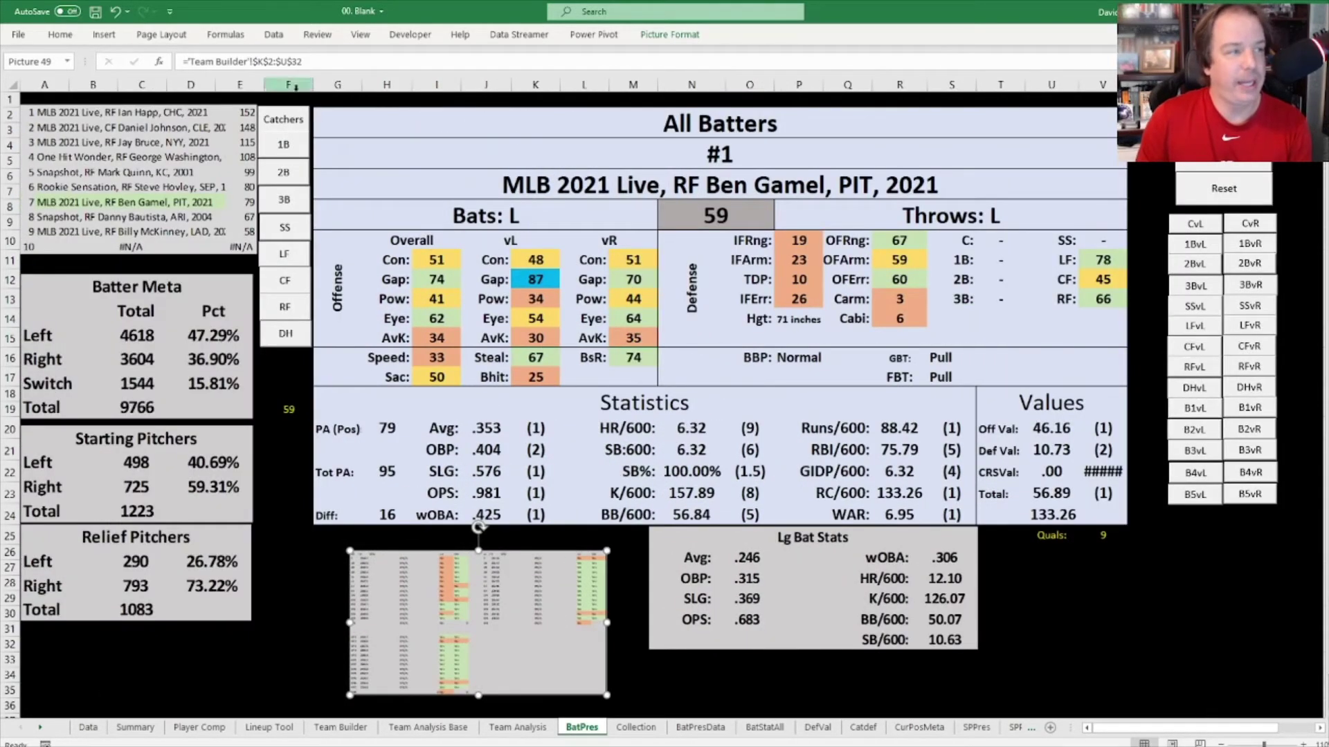
# Step: Show the Catchers on BatPres and examine their stats and rank columns in the BatPresData pivot table
pyautogui.click(280, 122)
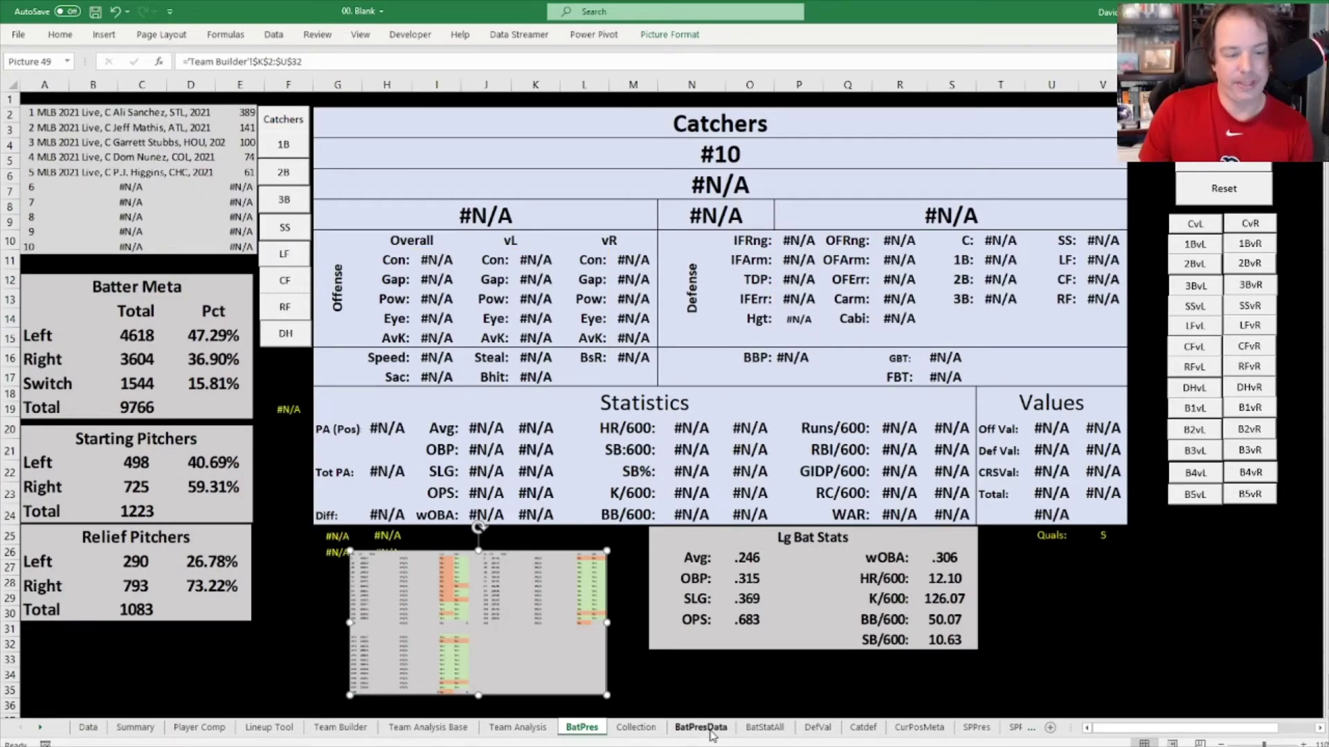
pyautogui.click(713, 730)
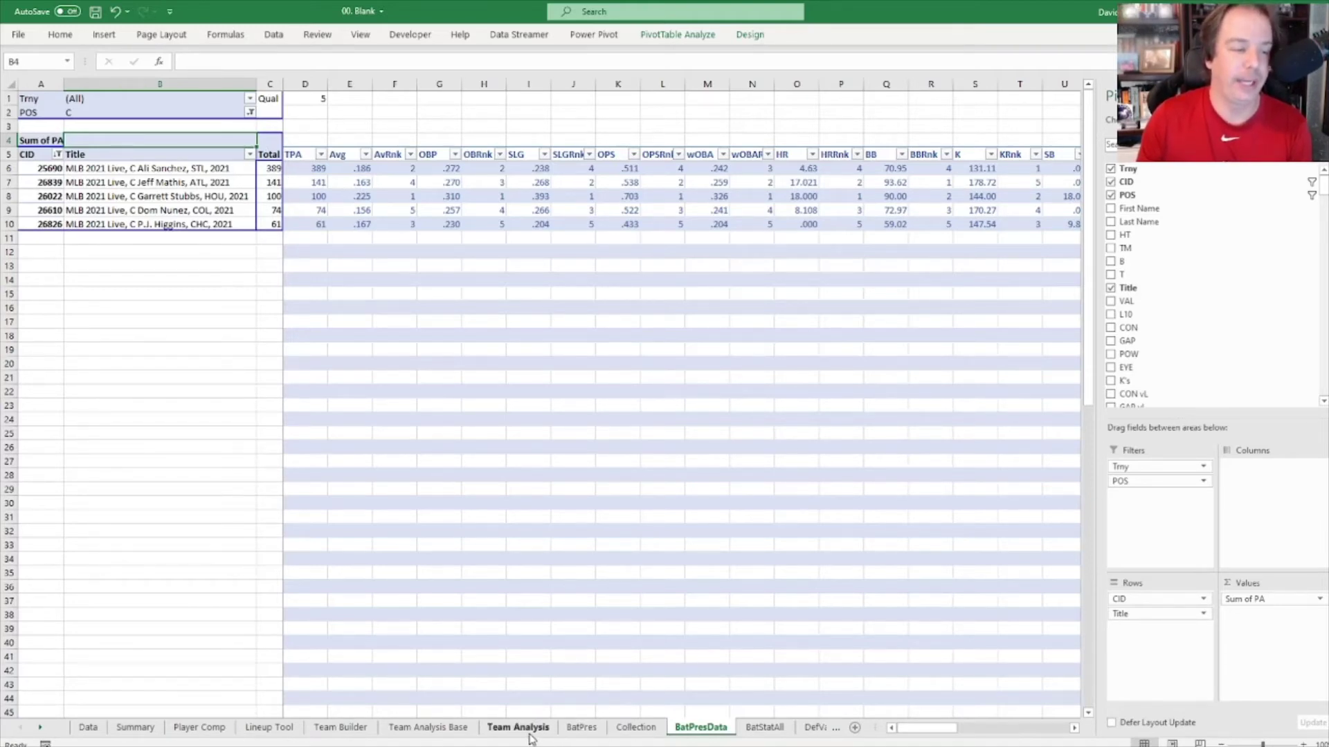
pyautogui.click(582, 728)
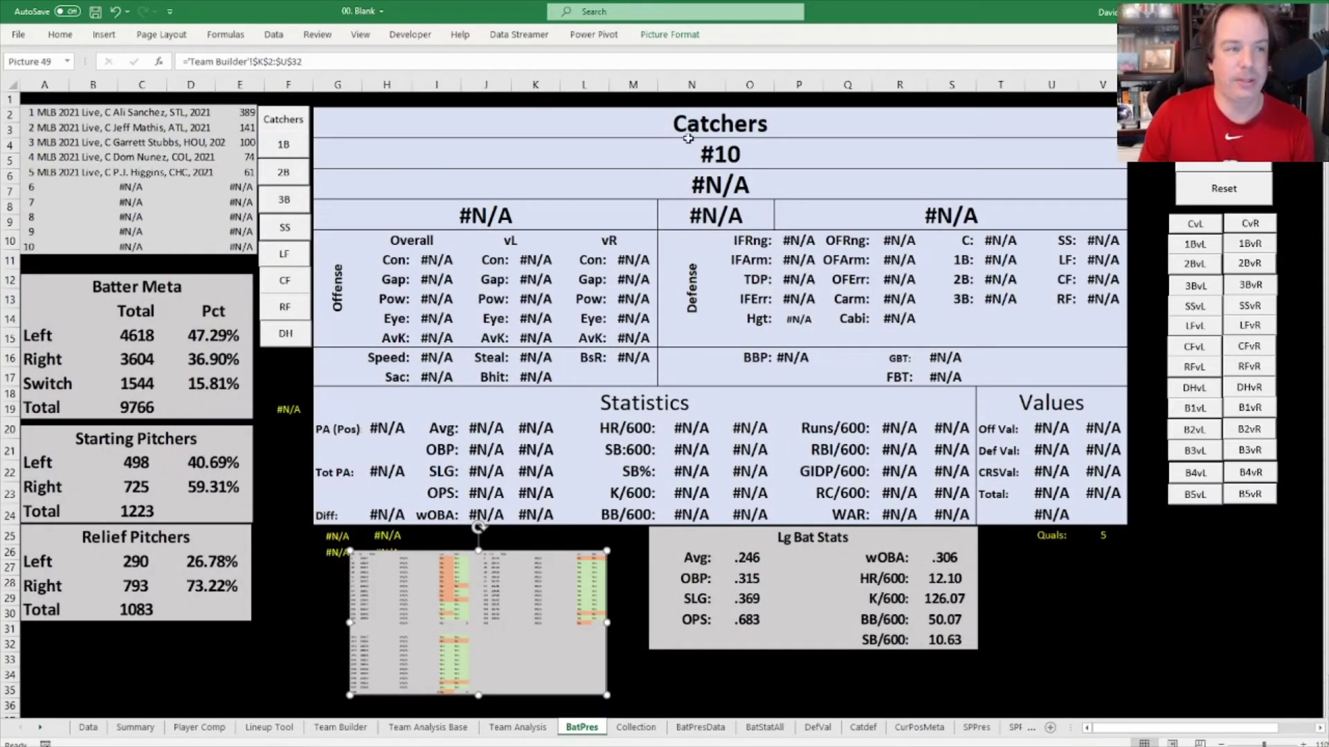
pyautogui.click(708, 152)
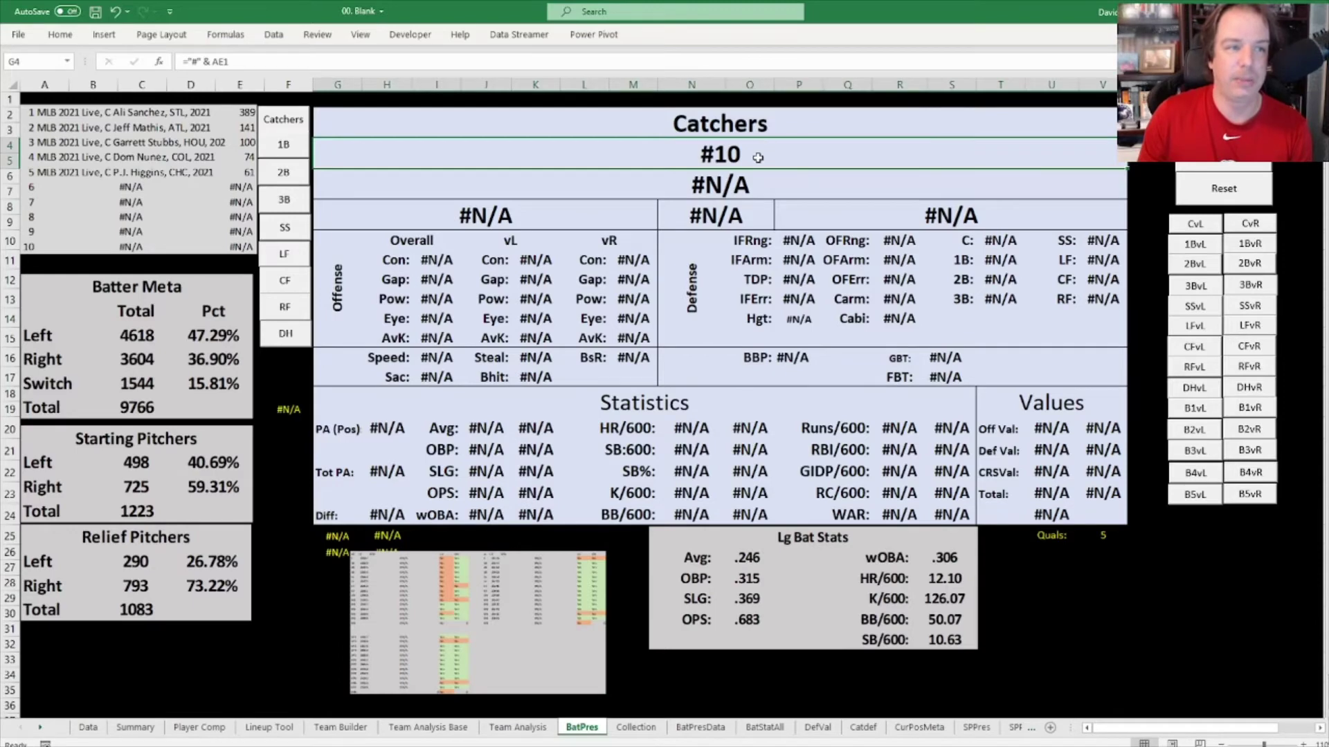
pyautogui.click(716, 730)
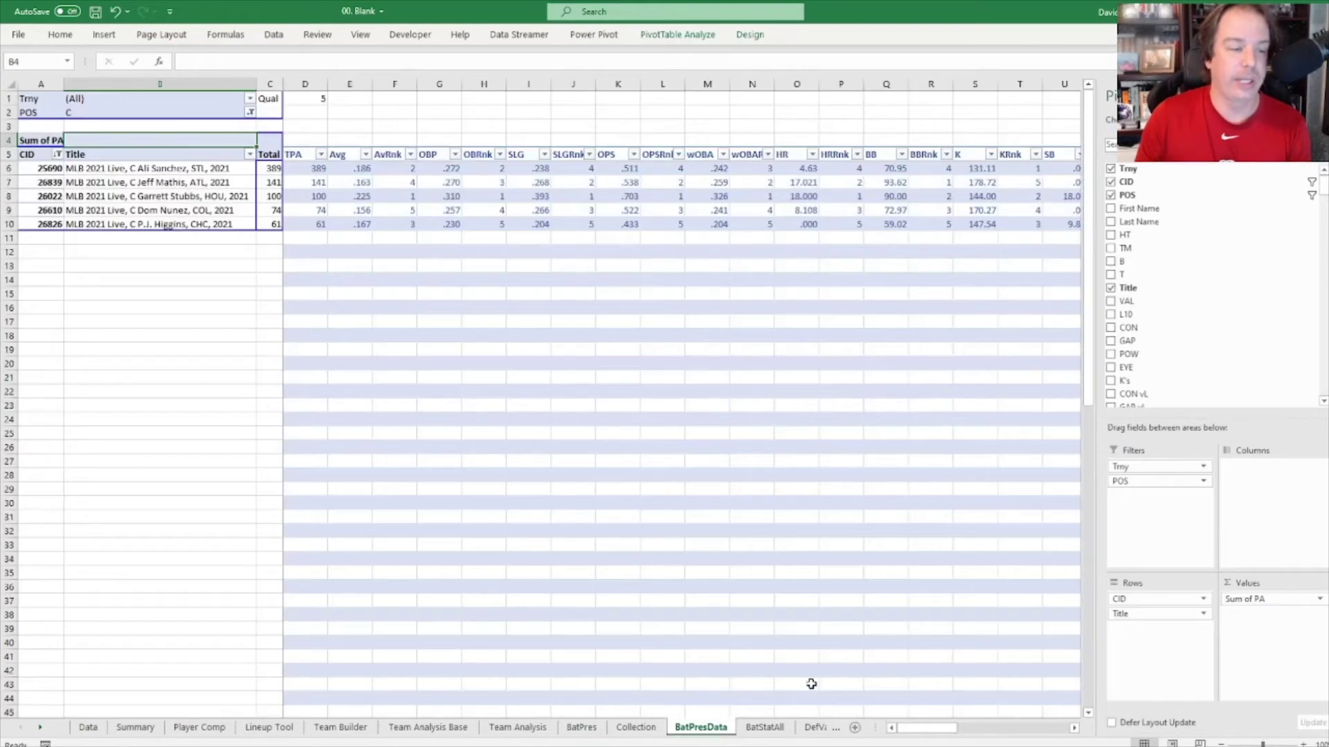
pyautogui.moveTo(927, 728); pyautogui.dragTo(1021, 728)
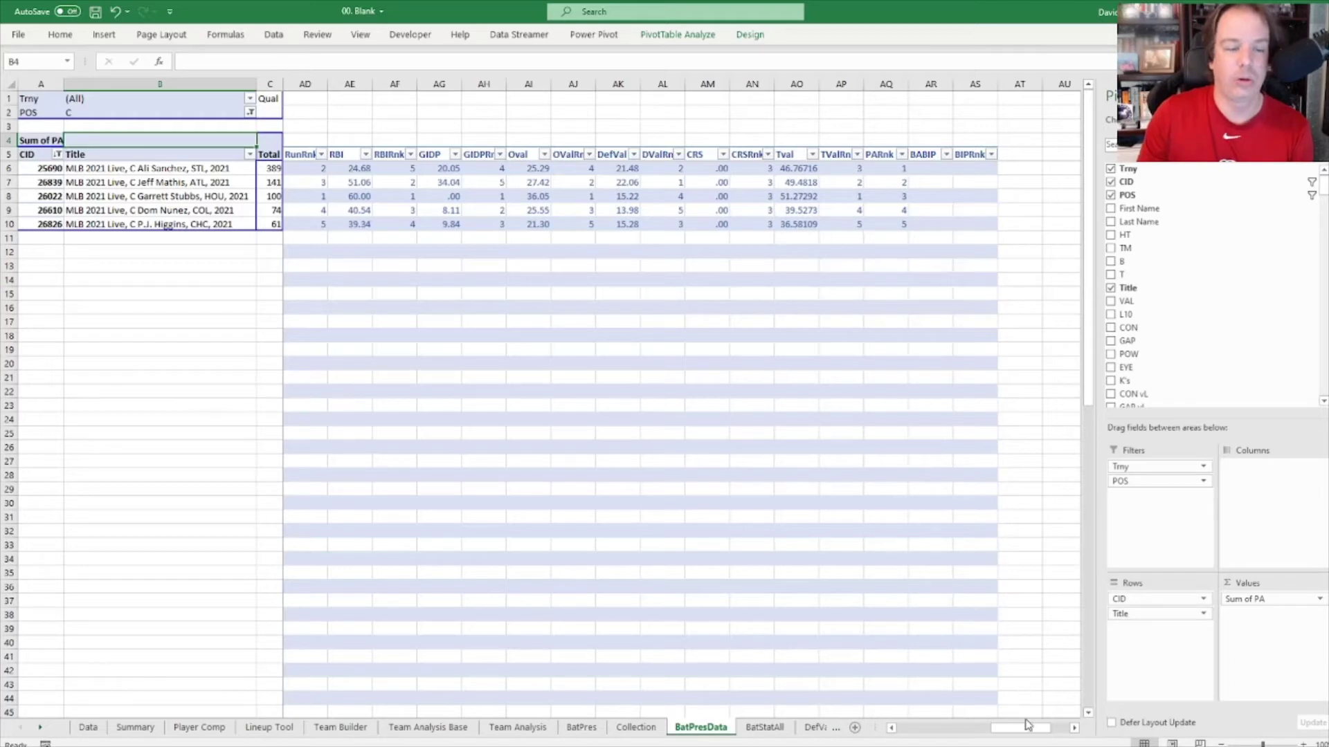
pyautogui.moveTo(1025, 731); pyautogui.dragTo(932, 732)
# Step: Switch the BatPres batter card to the first basemen and page back through the ranked players from #10 to #1
pyautogui.click(582, 728)
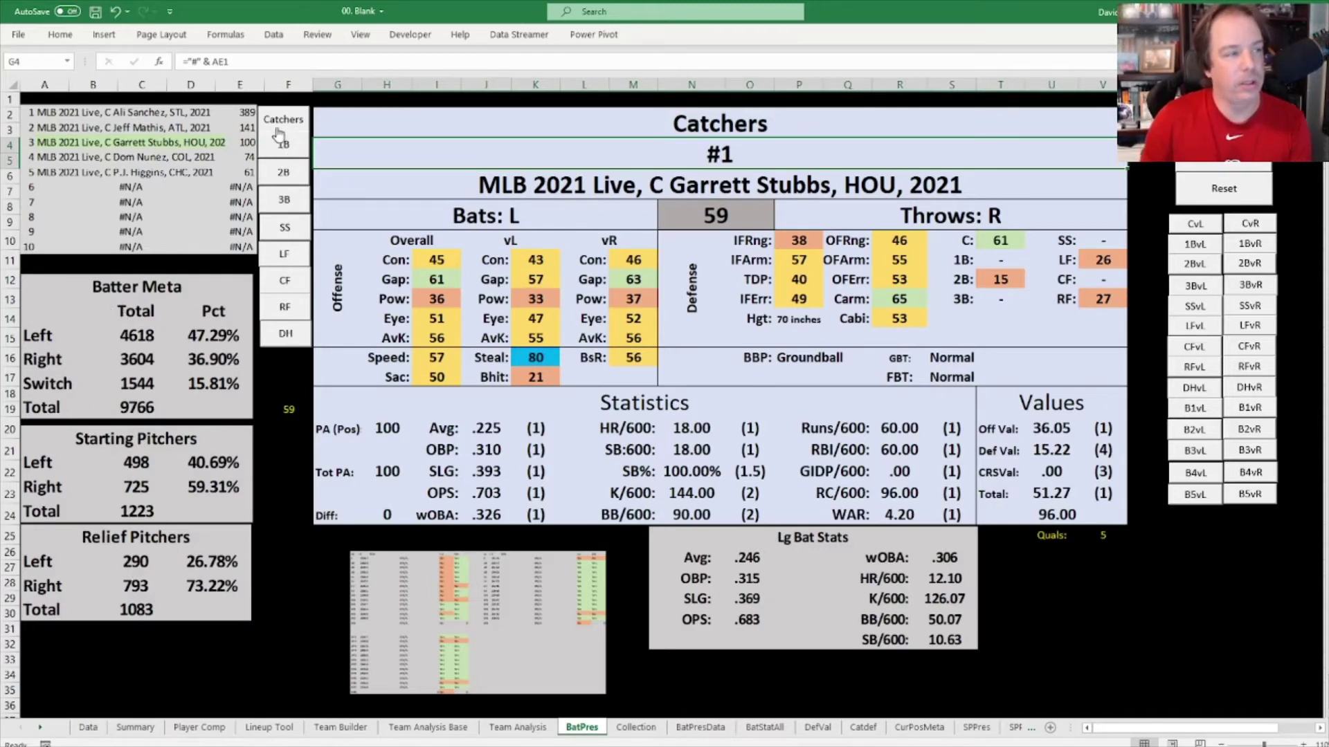
pyautogui.click(290, 146)
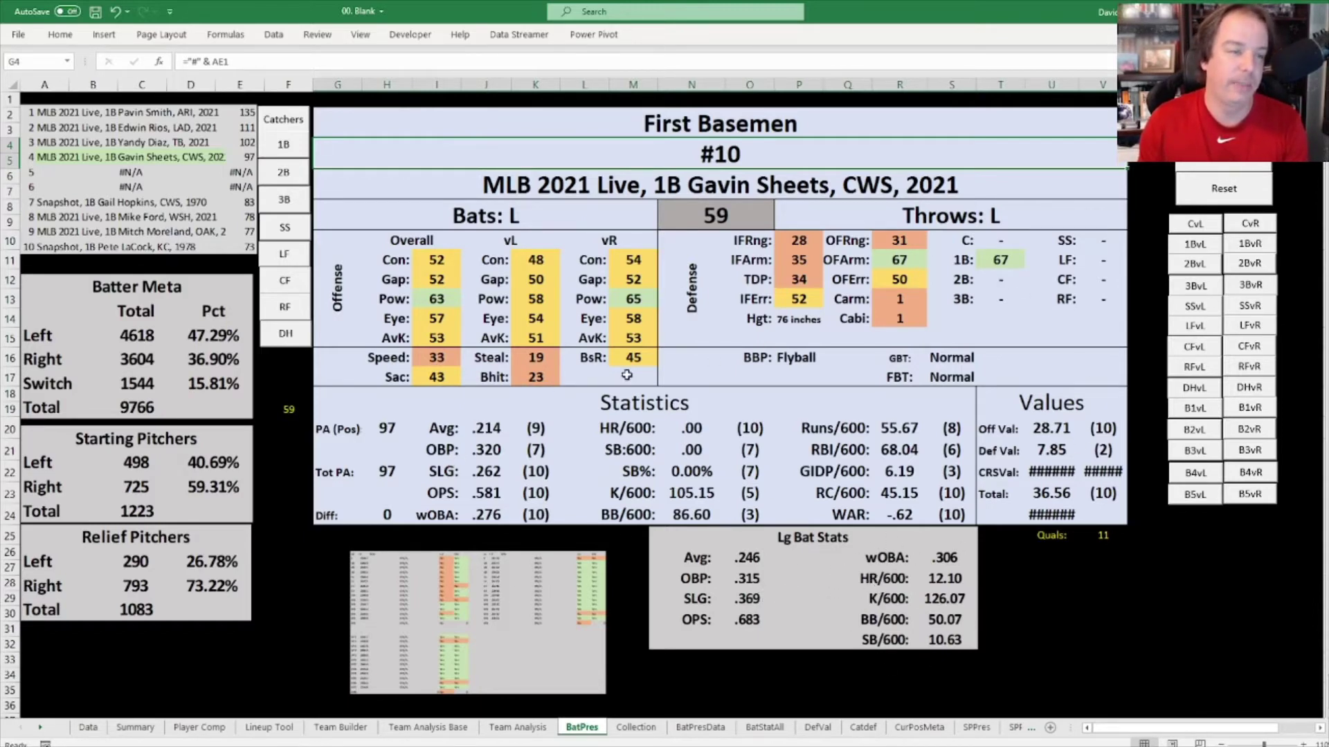
pyautogui.click(1223, 149)
pyautogui.click(1224, 149)
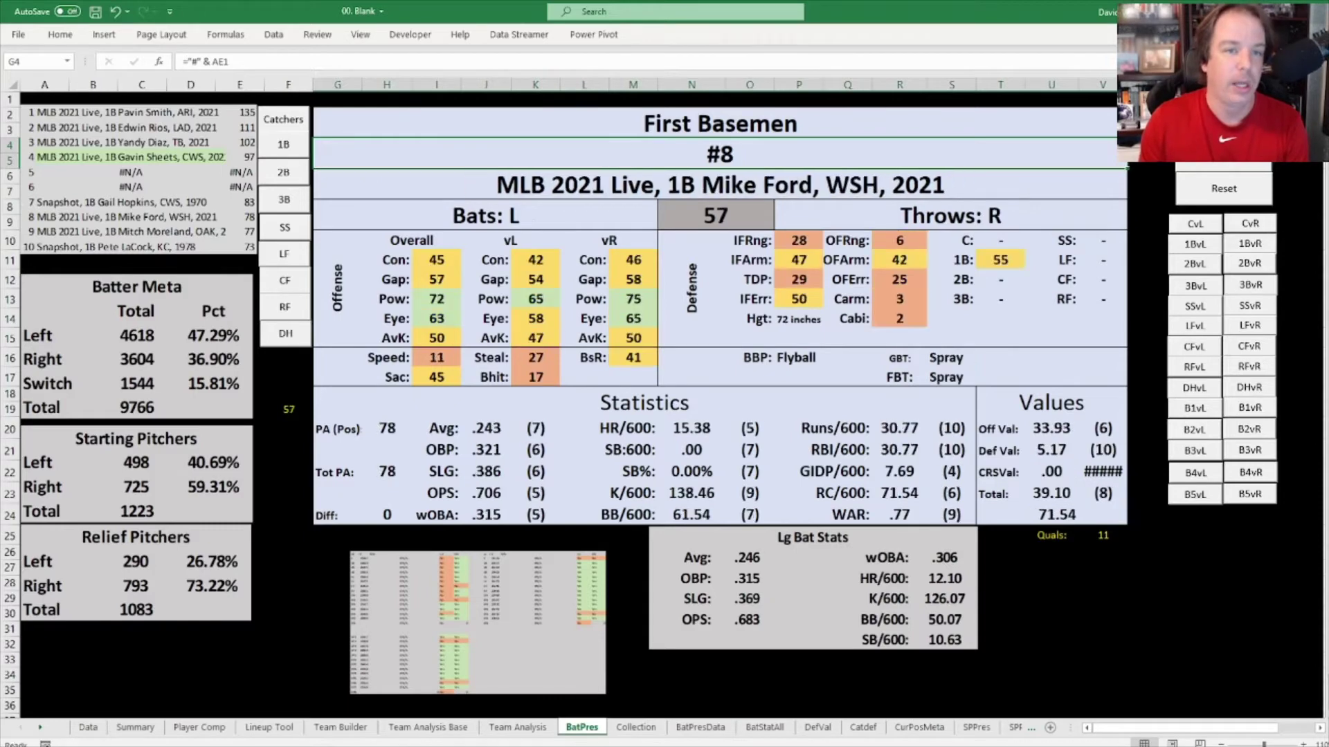
pyautogui.click(1223, 149)
pyautogui.click(1223, 149)
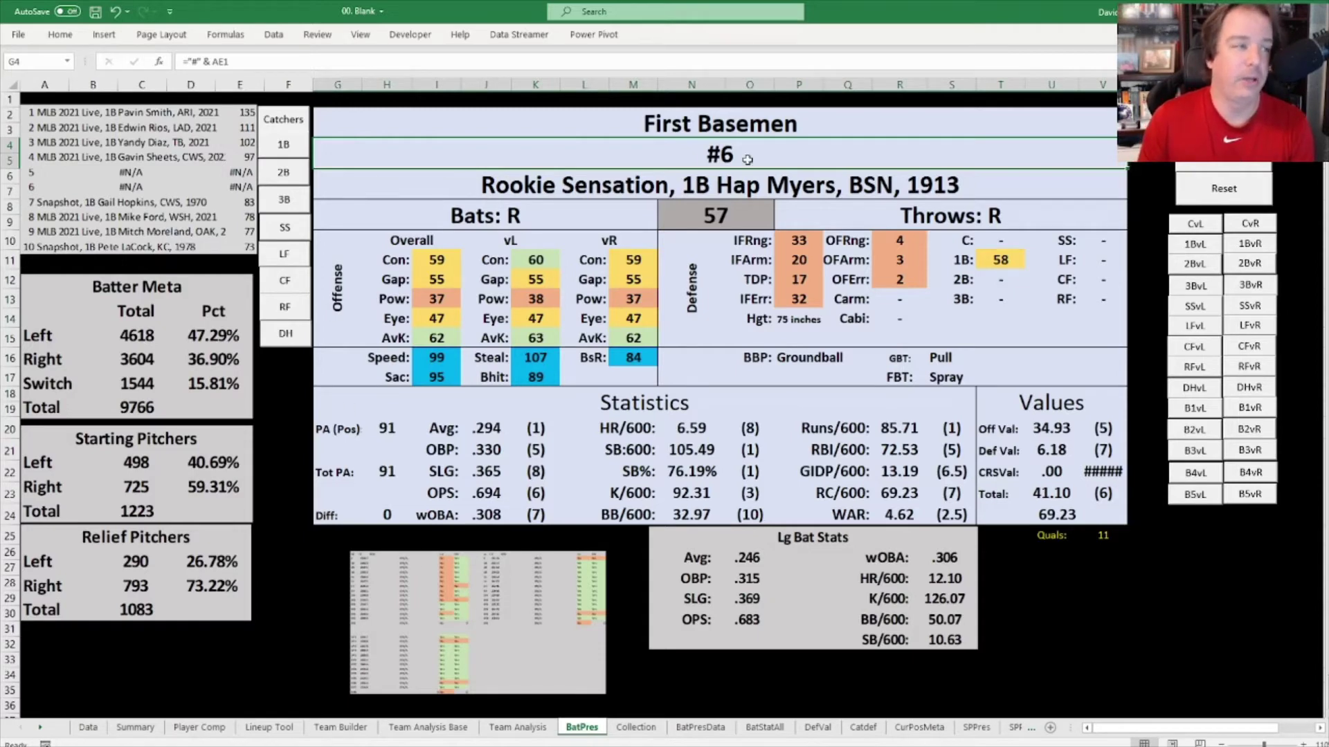
pyautogui.click(1223, 154)
pyautogui.click(1224, 153)
pyautogui.click(1224, 154)
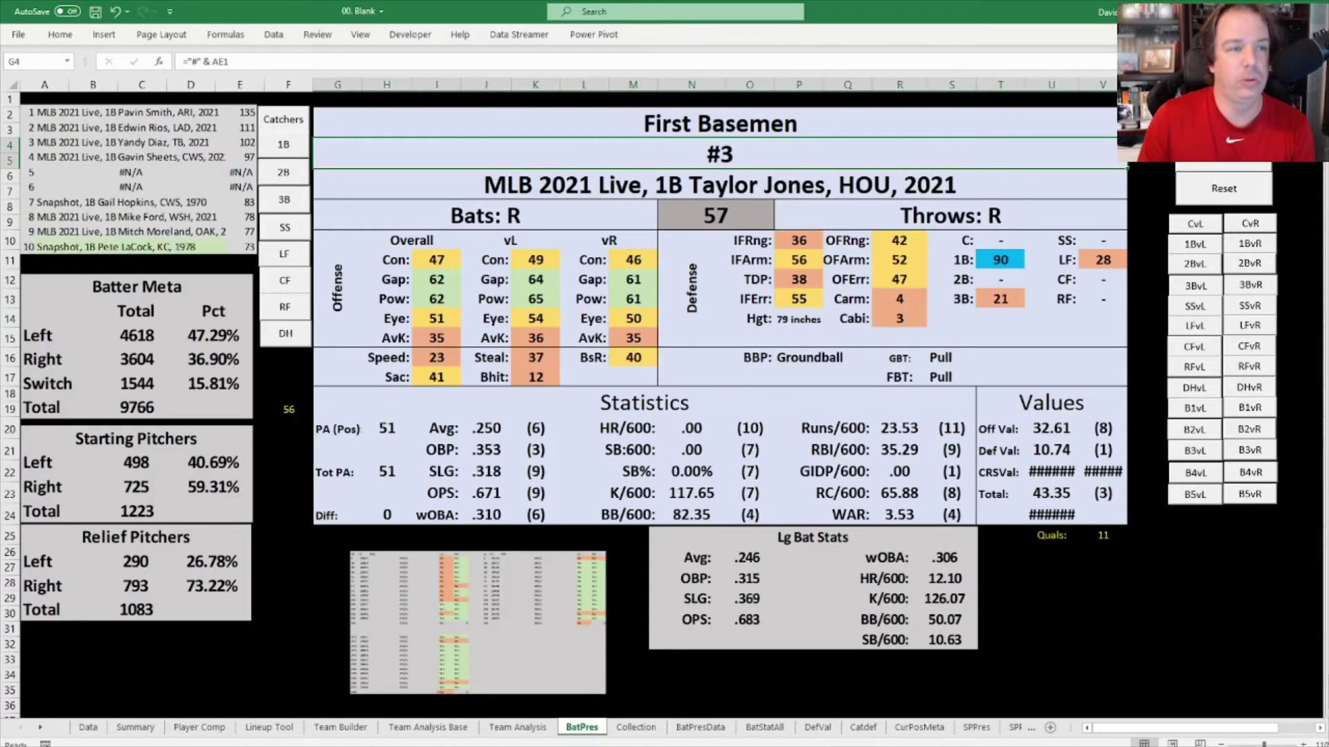
pyautogui.click(1223, 154)
pyautogui.click(1223, 154)
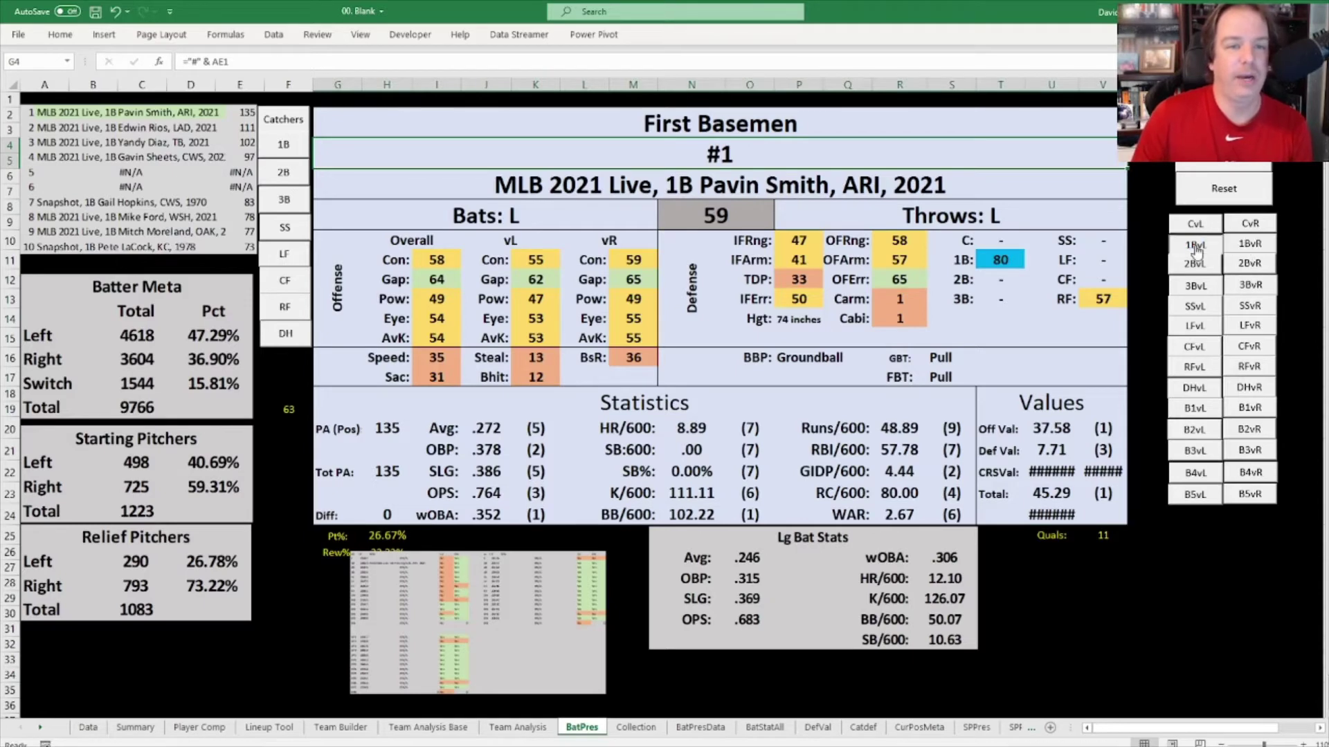
# Step: Move the linked Team Builder picture up over the batter card and enlarge it
pyautogui.moveTo(513, 623); pyautogui.dragTo(498, 219)
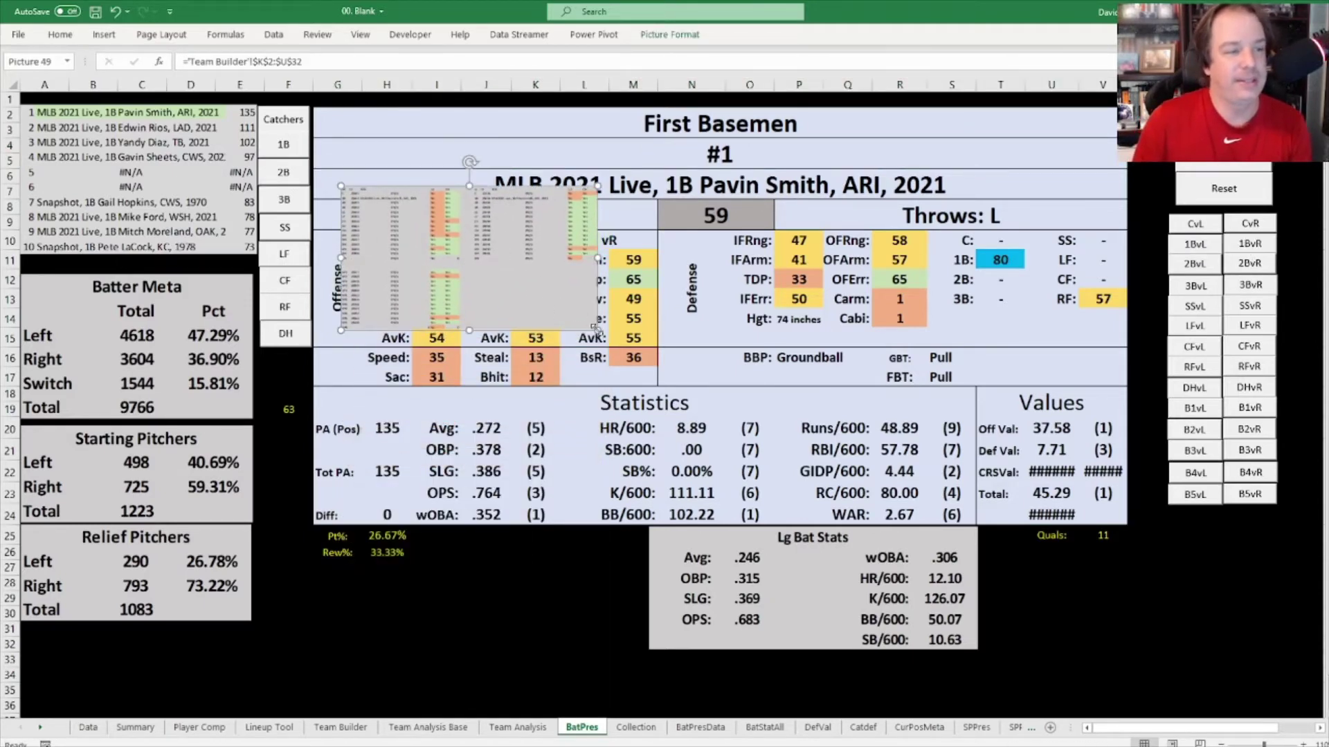
pyautogui.moveTo(595, 331); pyautogui.dragTo(1112, 618)
# Step: On the Team Builder sheet, examine the candidate vL player IDs in column R, including the 1B entry in R4
pyautogui.click(340, 727)
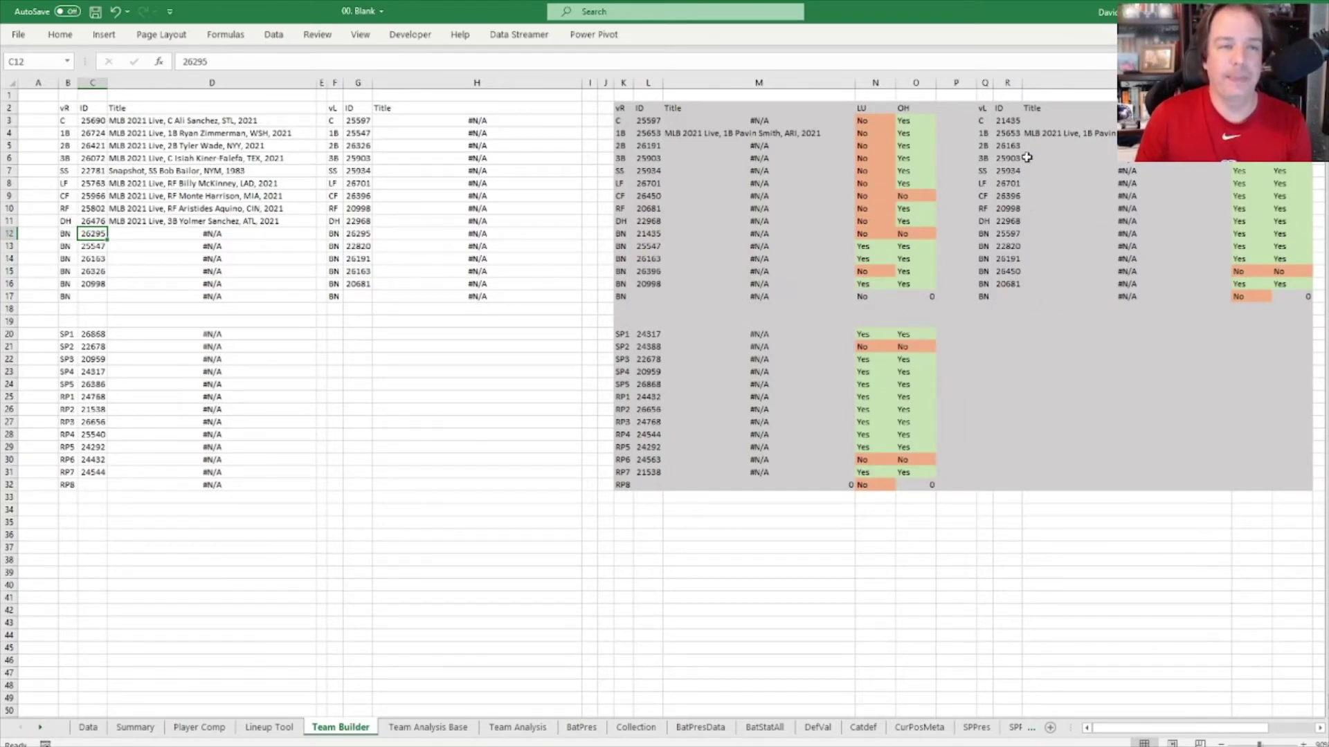
pyautogui.click(1007, 143)
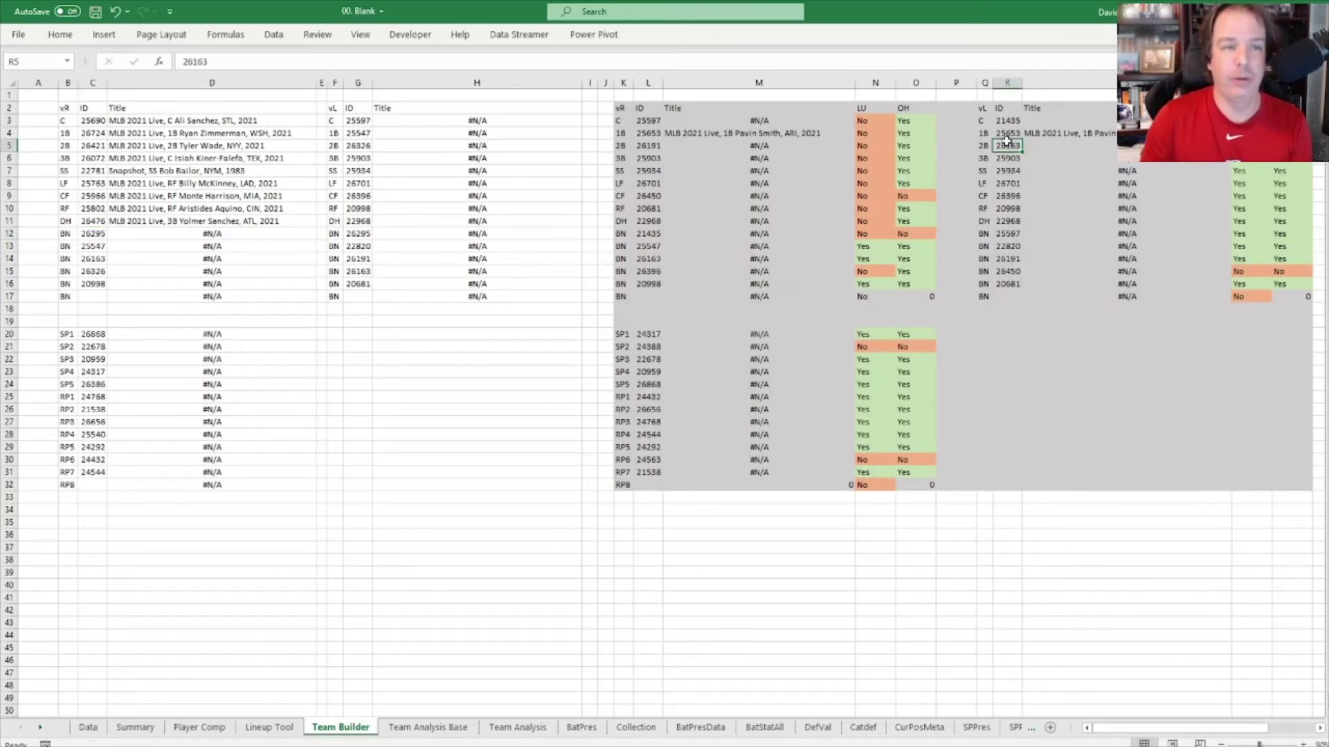
pyautogui.press('Down')
pyautogui.press('Down')
pyautogui.press('Down')
pyautogui.press('Down')
pyautogui.press('Down')
pyautogui.press('Up')
pyautogui.press('Up')
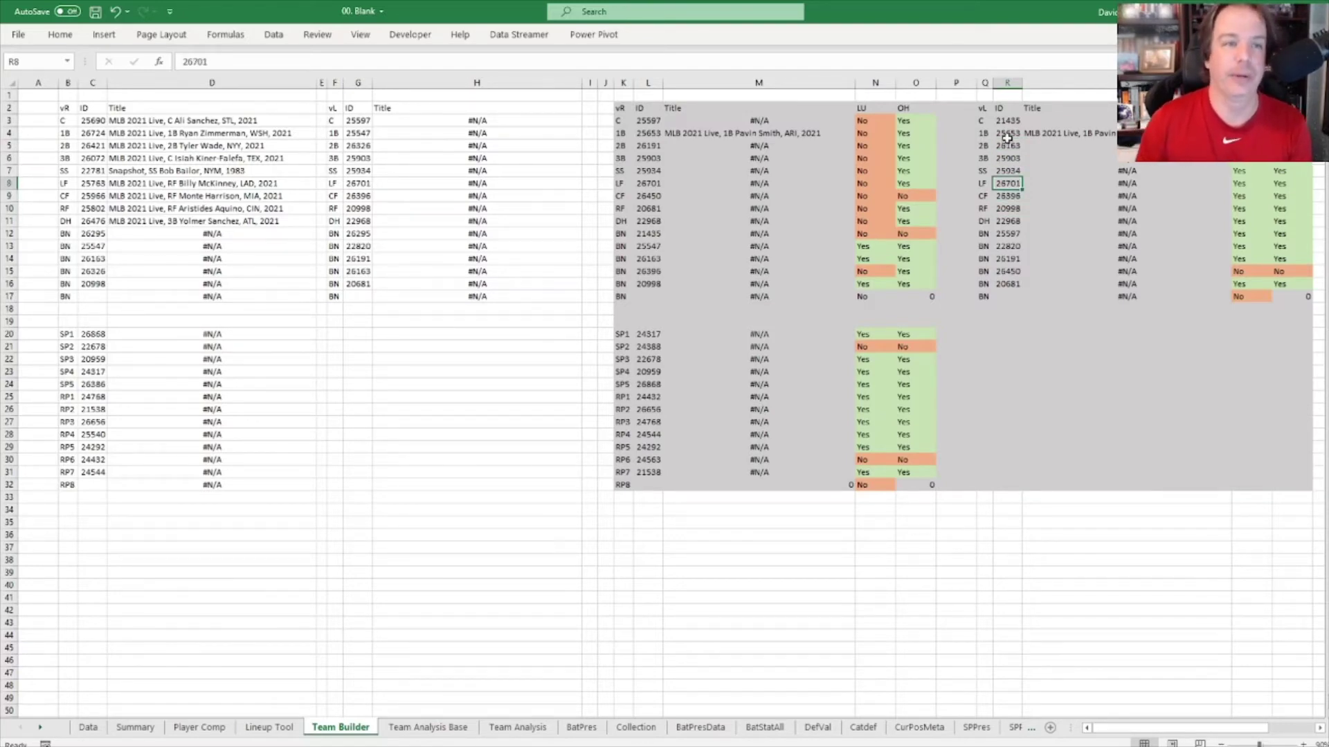
pyautogui.click(1007, 135)
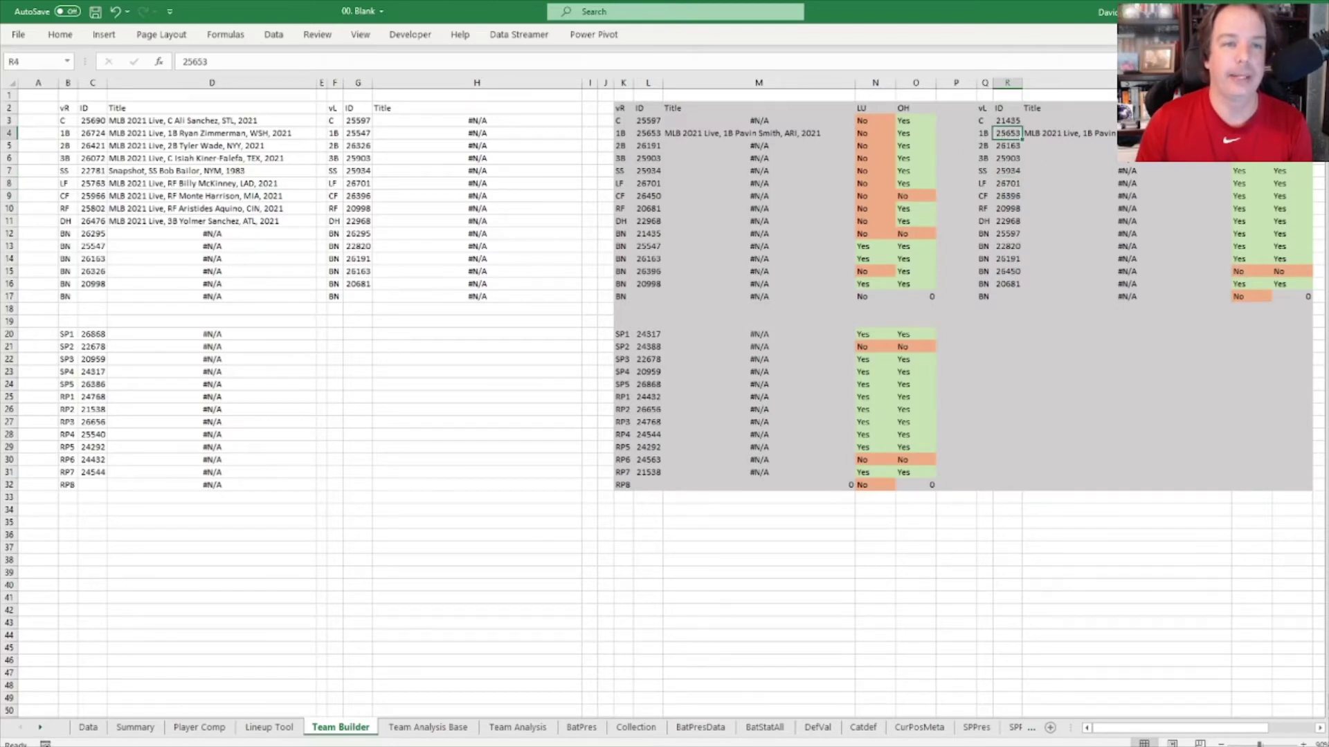
# Step: Inspect the OH lookup formula in O4, its source on the Collection sheet, and the OH flags in O3:O16
pyautogui.click(865, 136)
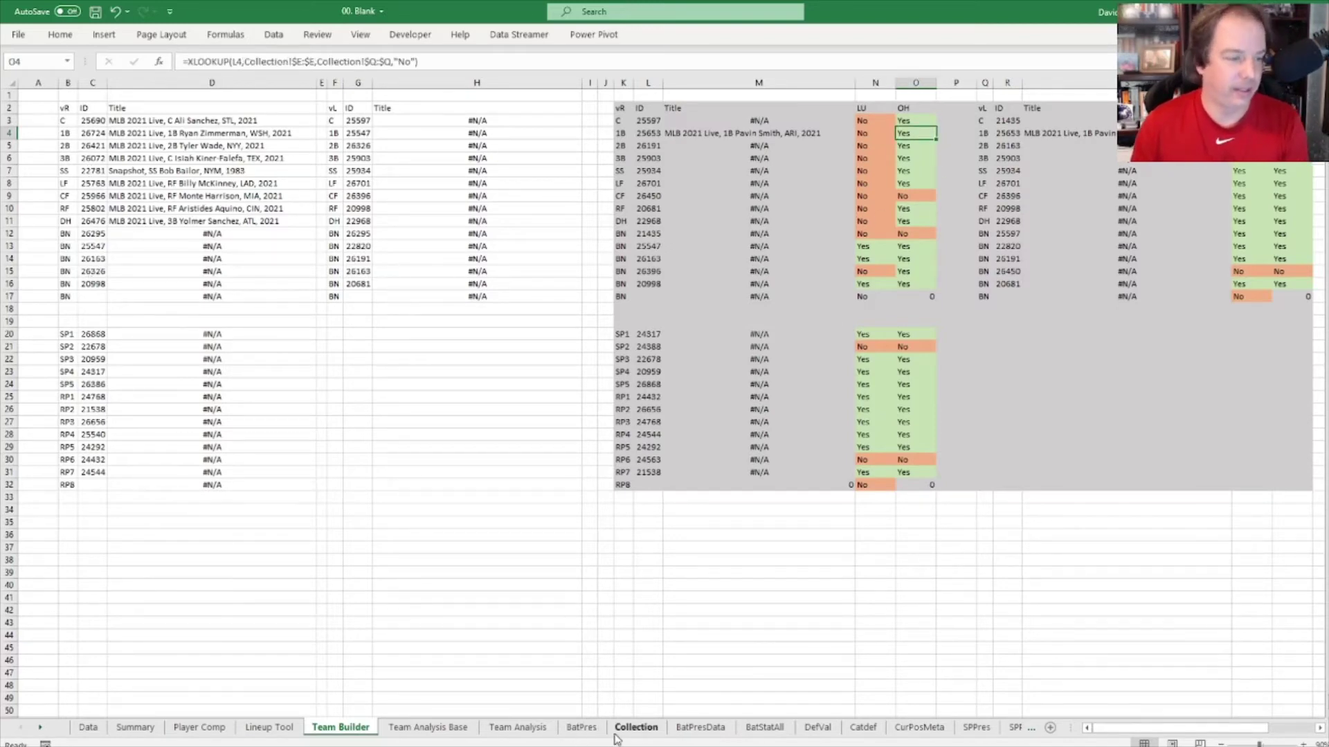
pyautogui.click(635, 731)
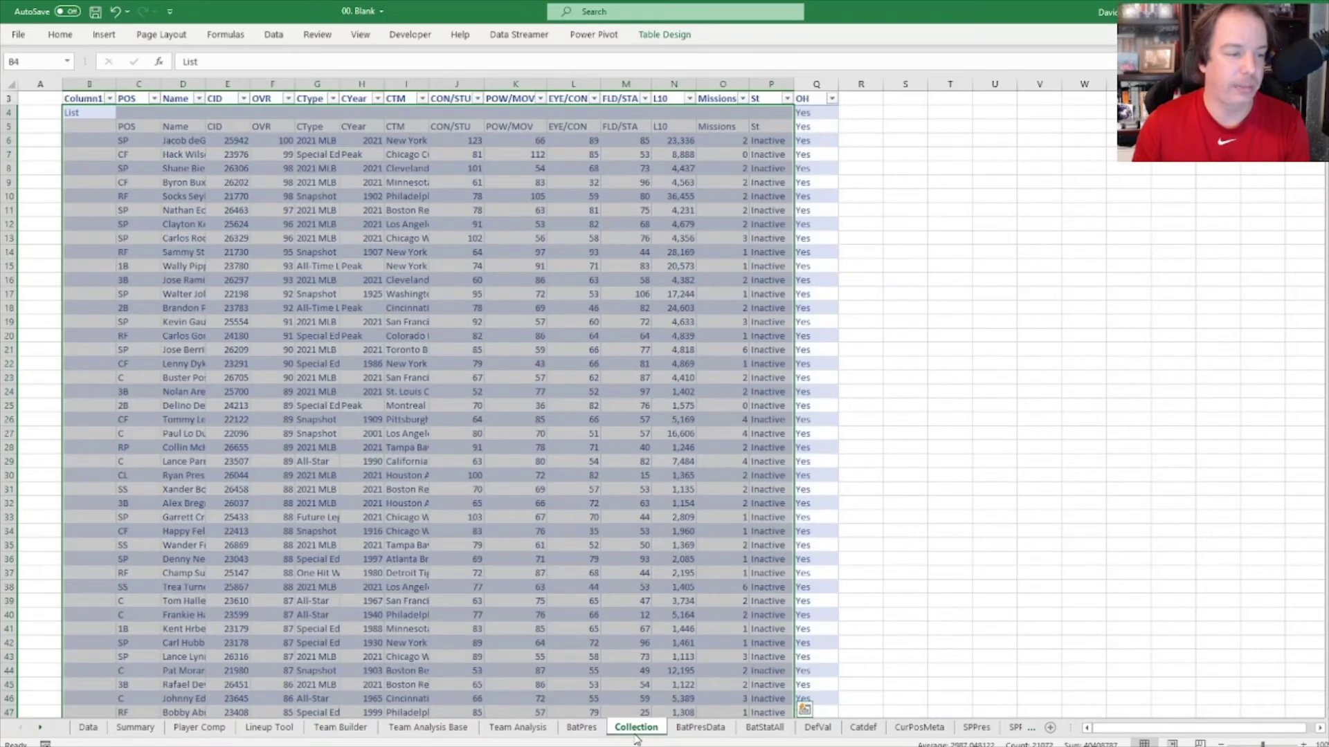
pyautogui.click(355, 728)
pyautogui.moveTo(917, 120); pyautogui.dragTo(931, 290)
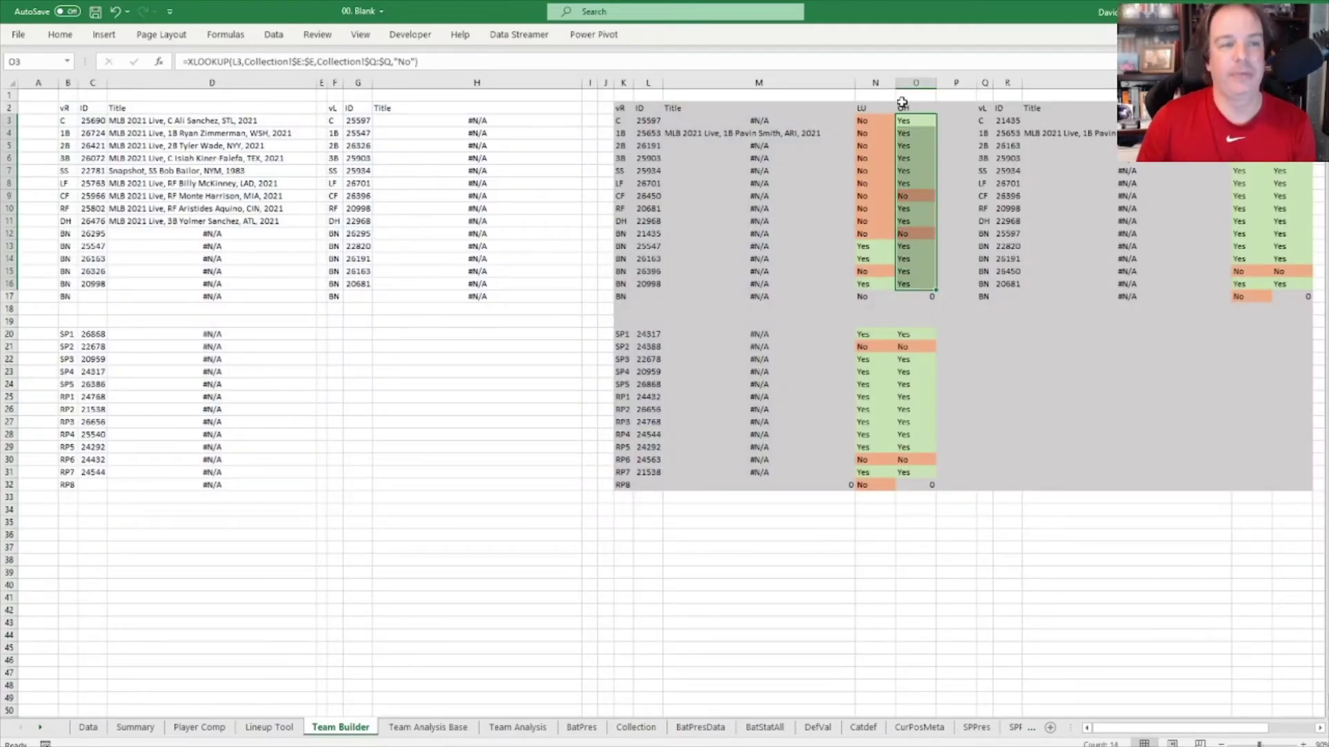
# Step: Compare the LU and OH flags and their formulas for the 1B and CF candidates in rows 4 and 9
pyautogui.click(914, 196)
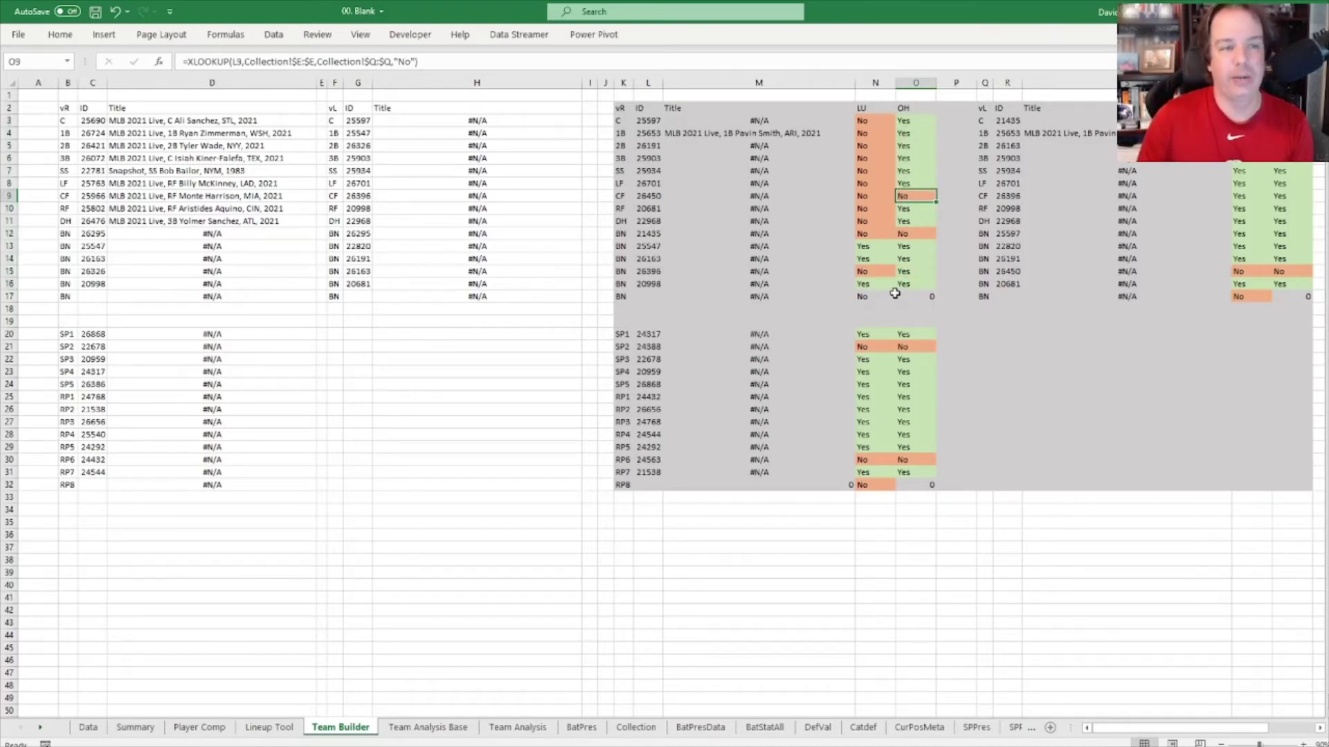
pyautogui.click(916, 134)
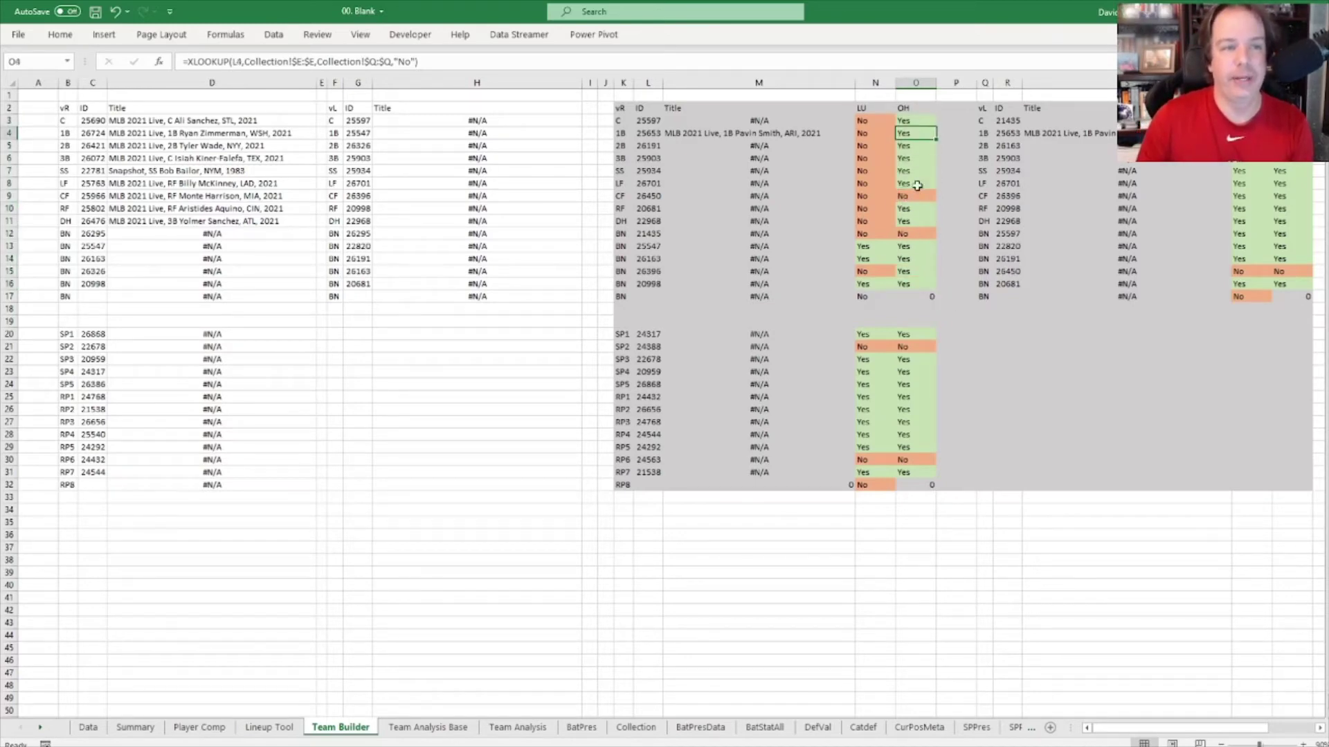
pyautogui.click(866, 135)
pyautogui.click(912, 136)
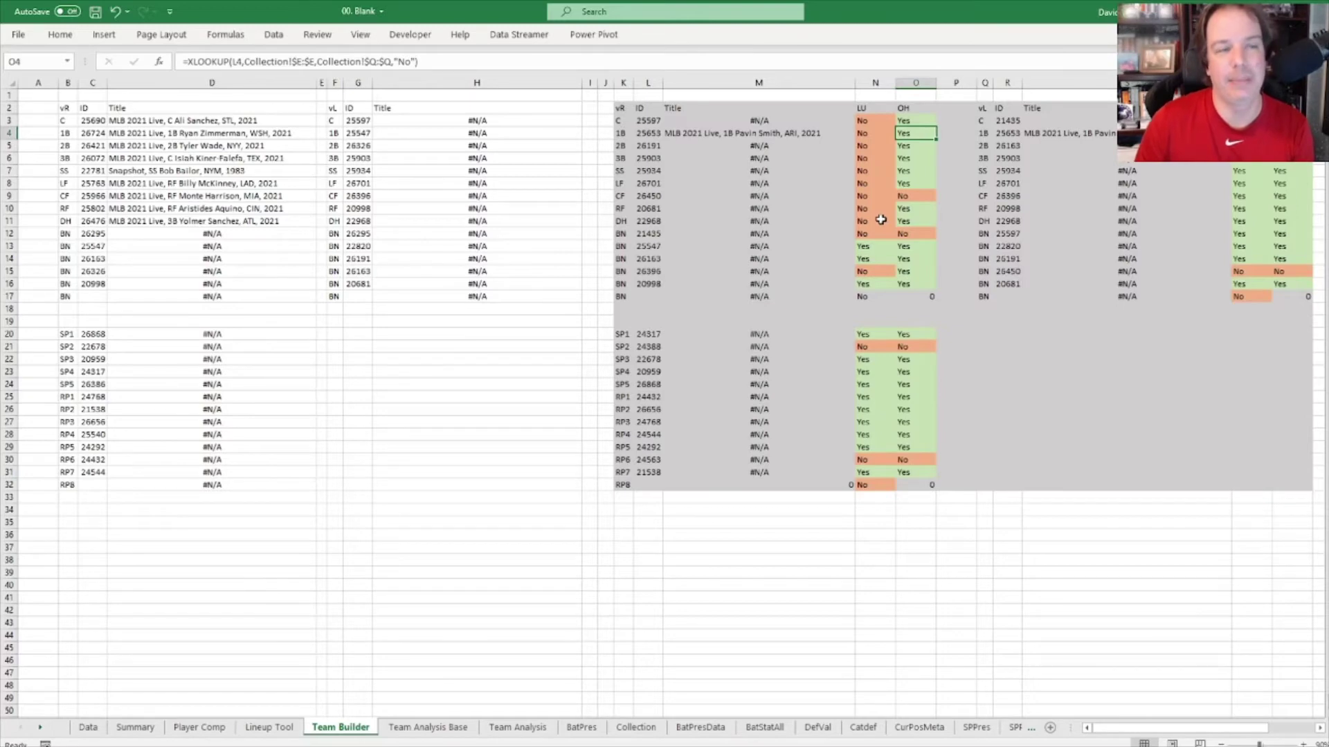
pyautogui.click(866, 197)
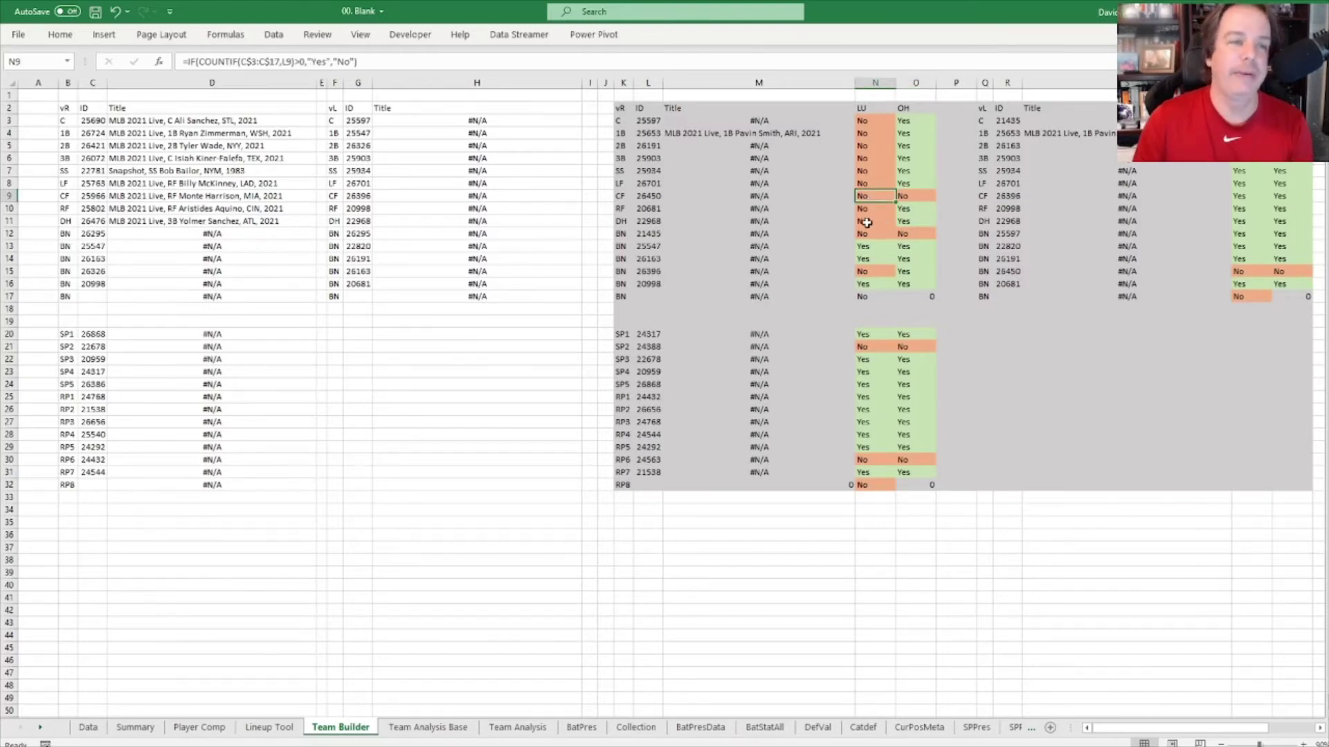
# Step: Check the CF candidate's OH formula in O9, then shrink the linked Team Builder picture on the BatPres sheet and place it below the batter card
pyautogui.click(902, 198)
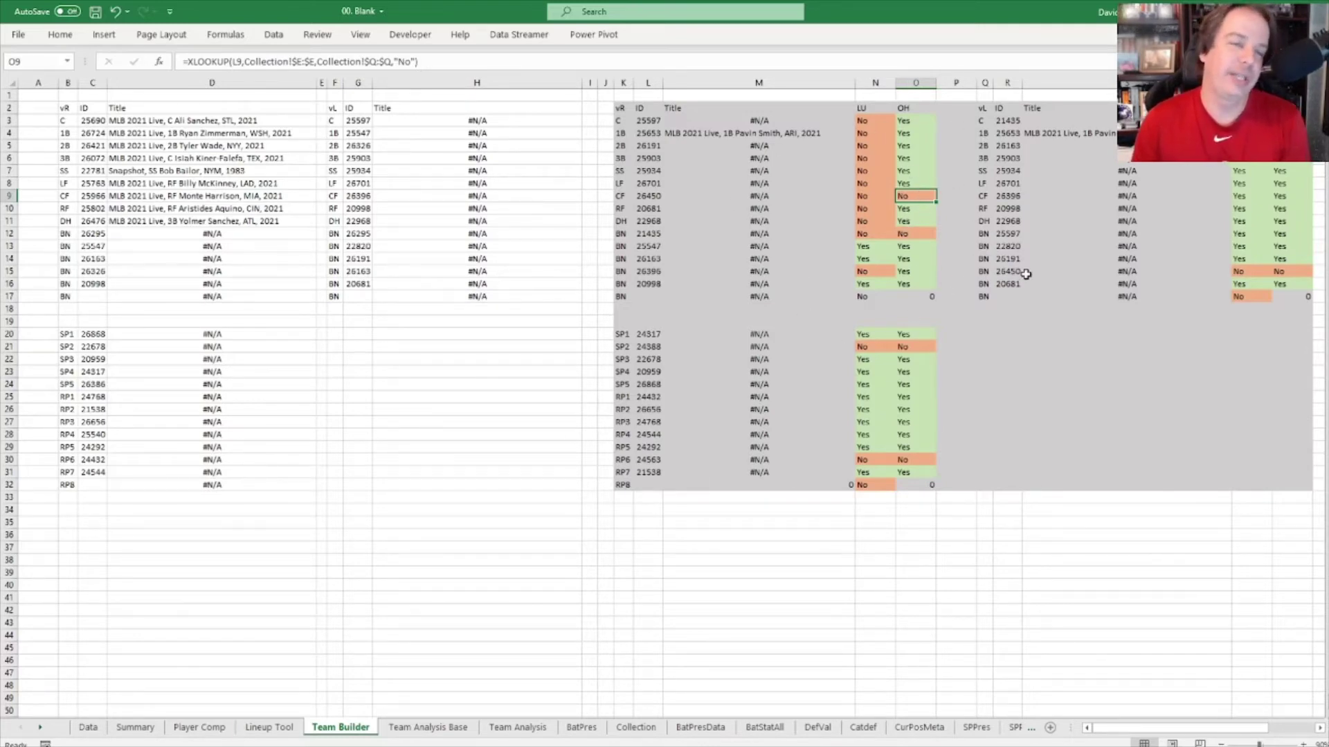
pyautogui.click(689, 731)
pyautogui.click(582, 727)
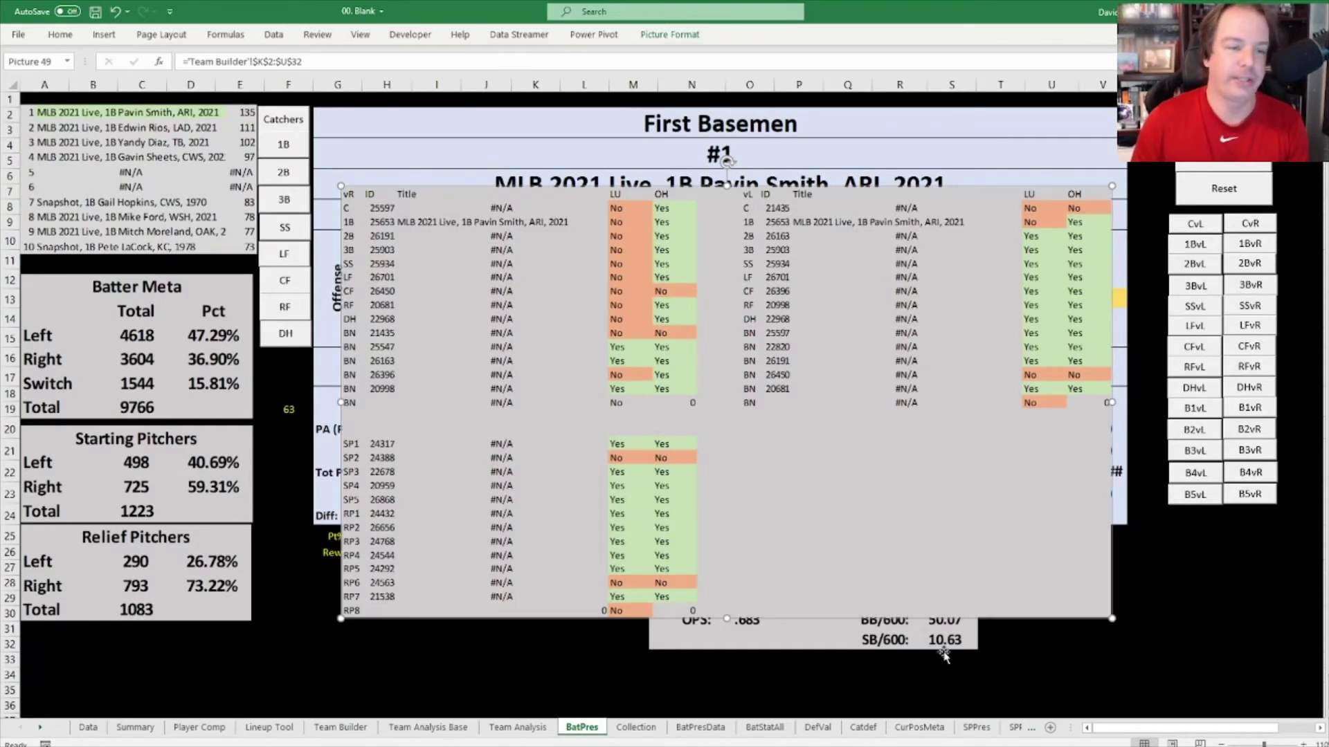
pyautogui.moveTo(1112, 619); pyautogui.dragTo(588, 323)
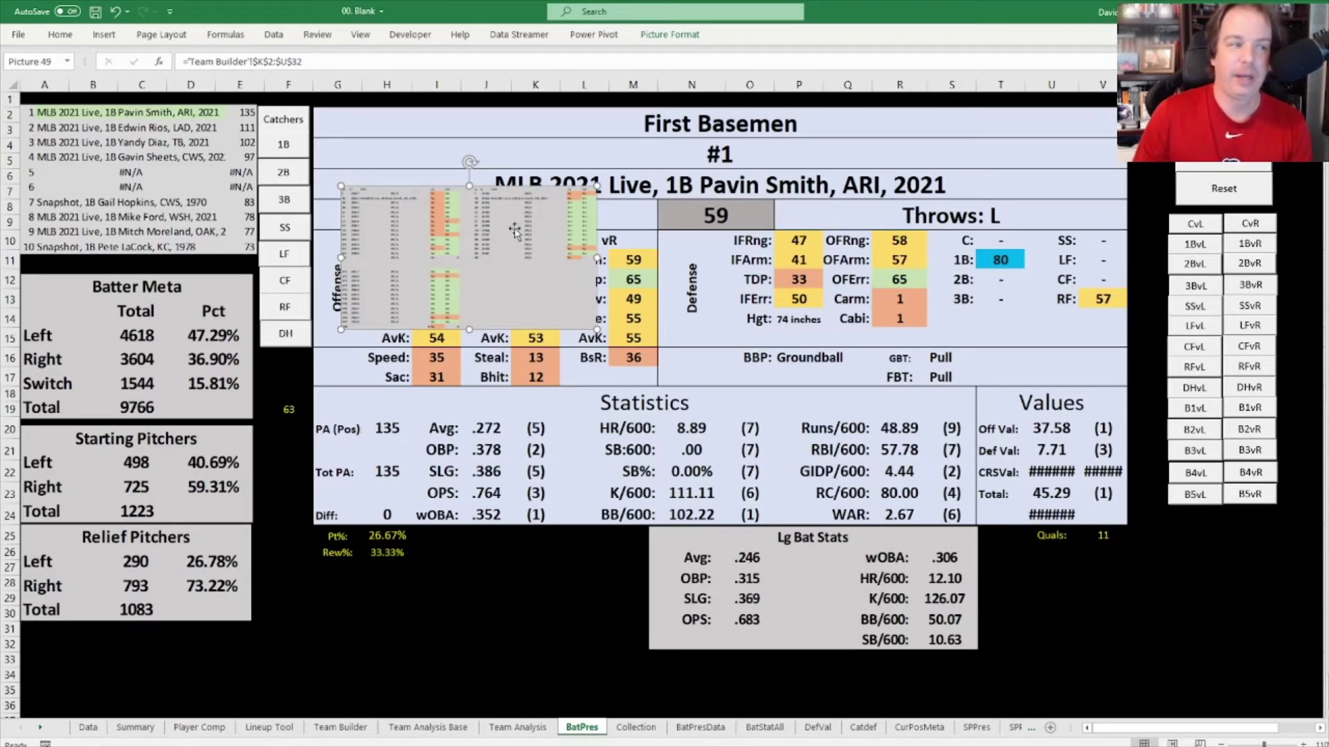
pyautogui.moveTo(517, 235); pyautogui.dragTo(525, 609)
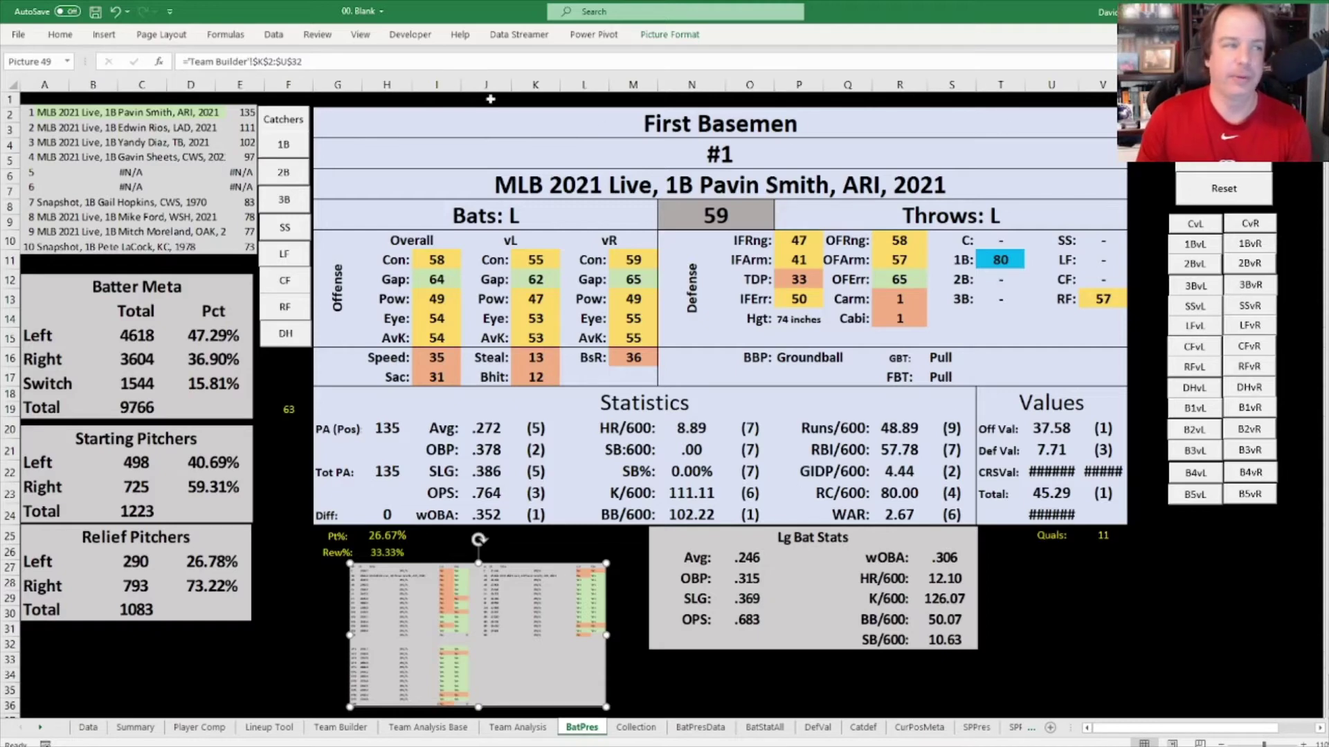
# Step: Assign catcher Ali Sanchez to both candidate lineups, then move the Team Builder picture over the meta tables and enlarge it
pyautogui.click(284, 119)
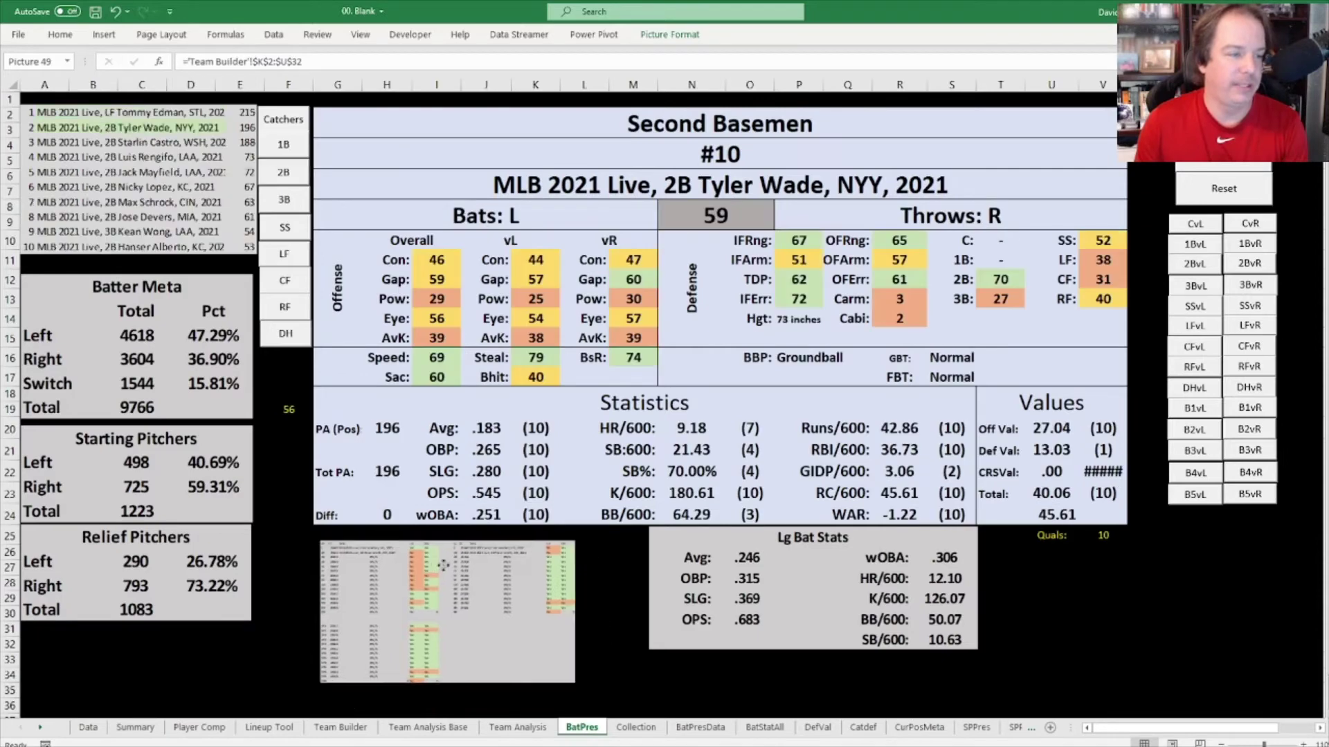
pyautogui.moveTo(443, 565); pyautogui.dragTo(200, 362)
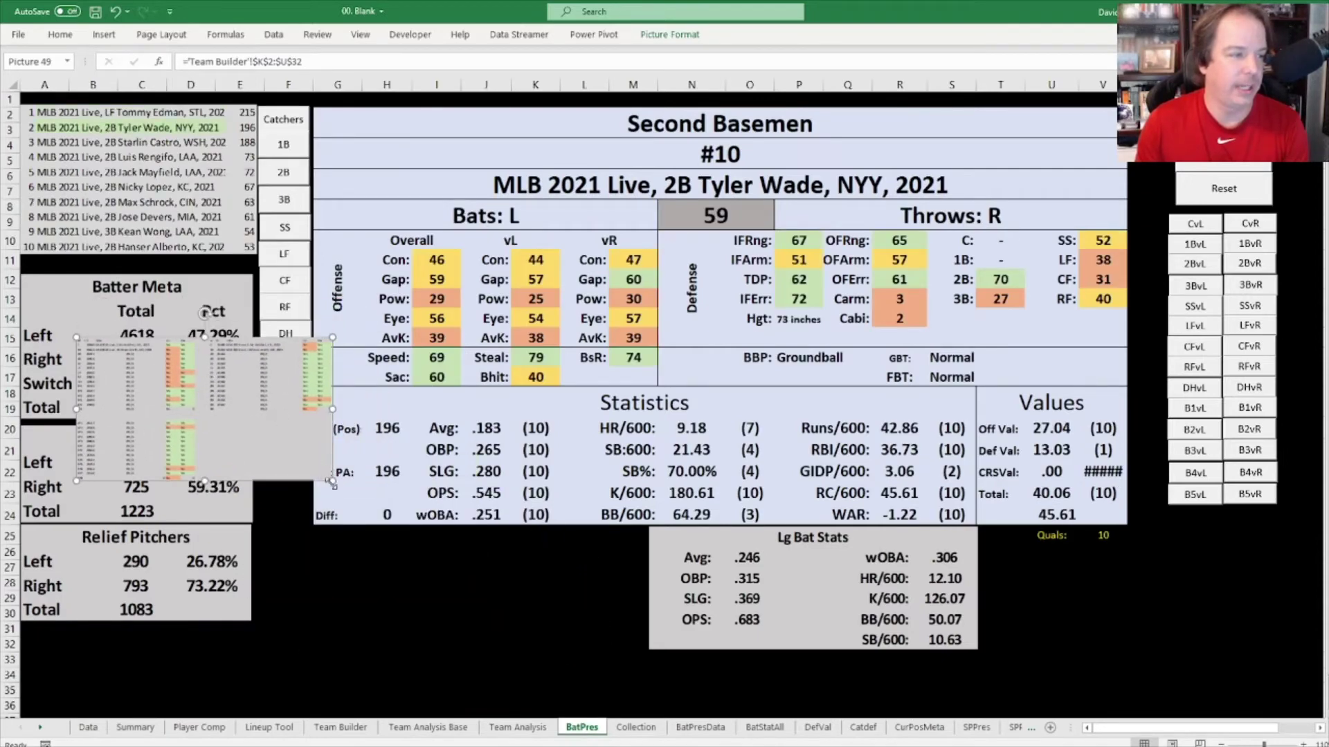
pyautogui.moveTo(333, 482); pyautogui.dragTo(674, 672)
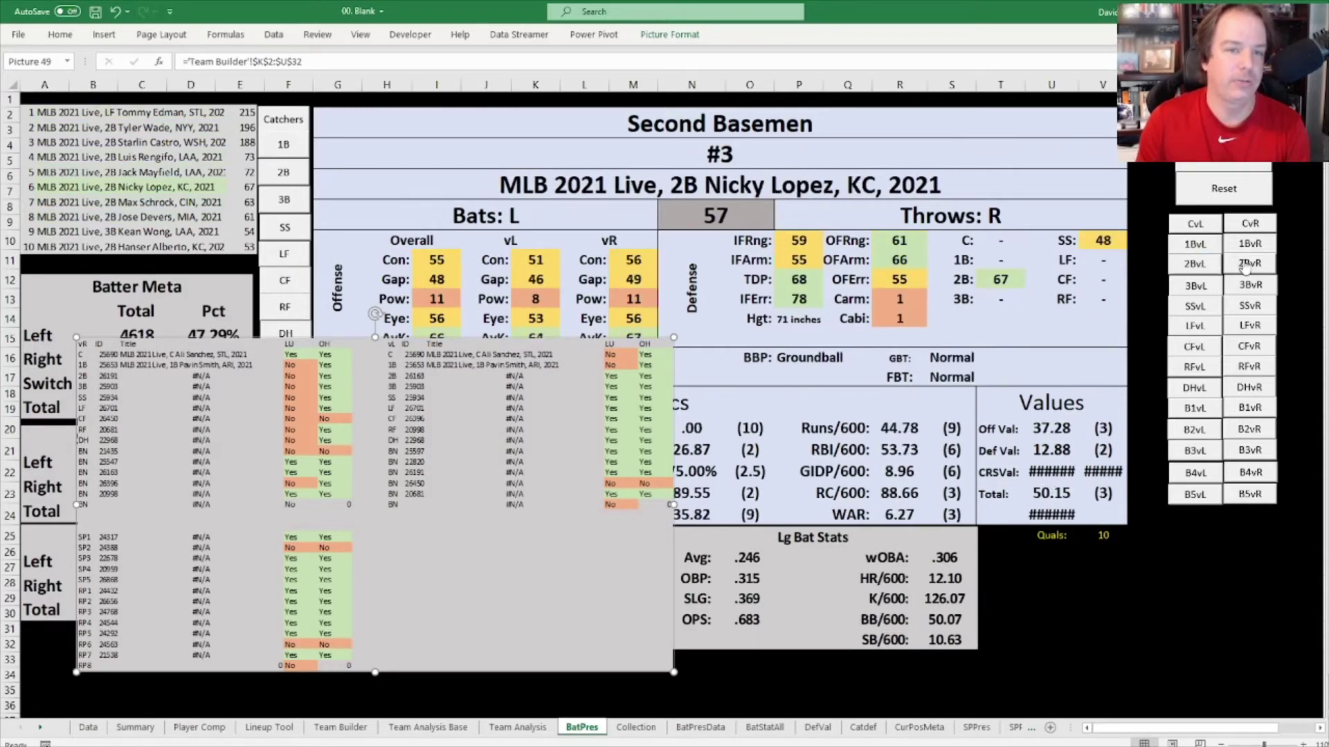
# Step: Fill the 2B, 3B and SS slots of the vL and vR lineups with Nicky Lopez, Isiah Kiner-Falefa and Sergio Alcantara
pyautogui.click(291, 206)
pyautogui.click(292, 207)
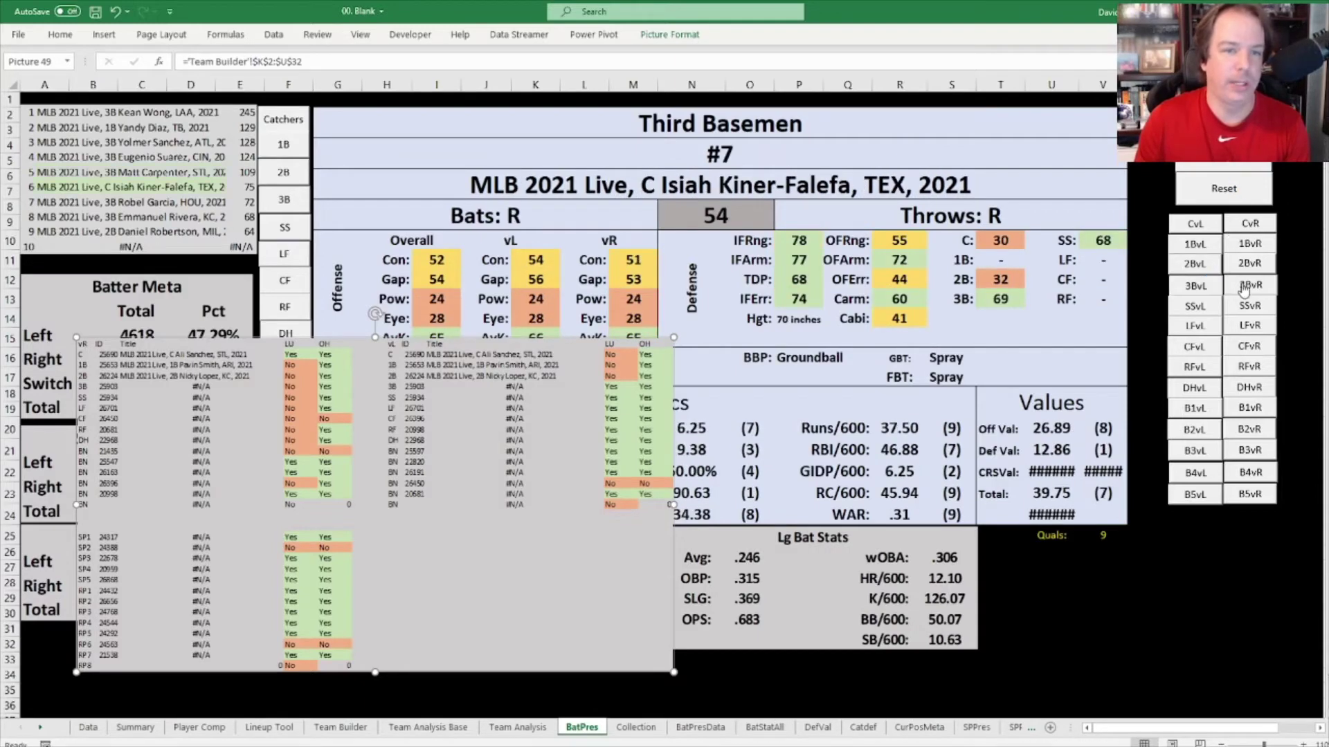
pyautogui.click(284, 227)
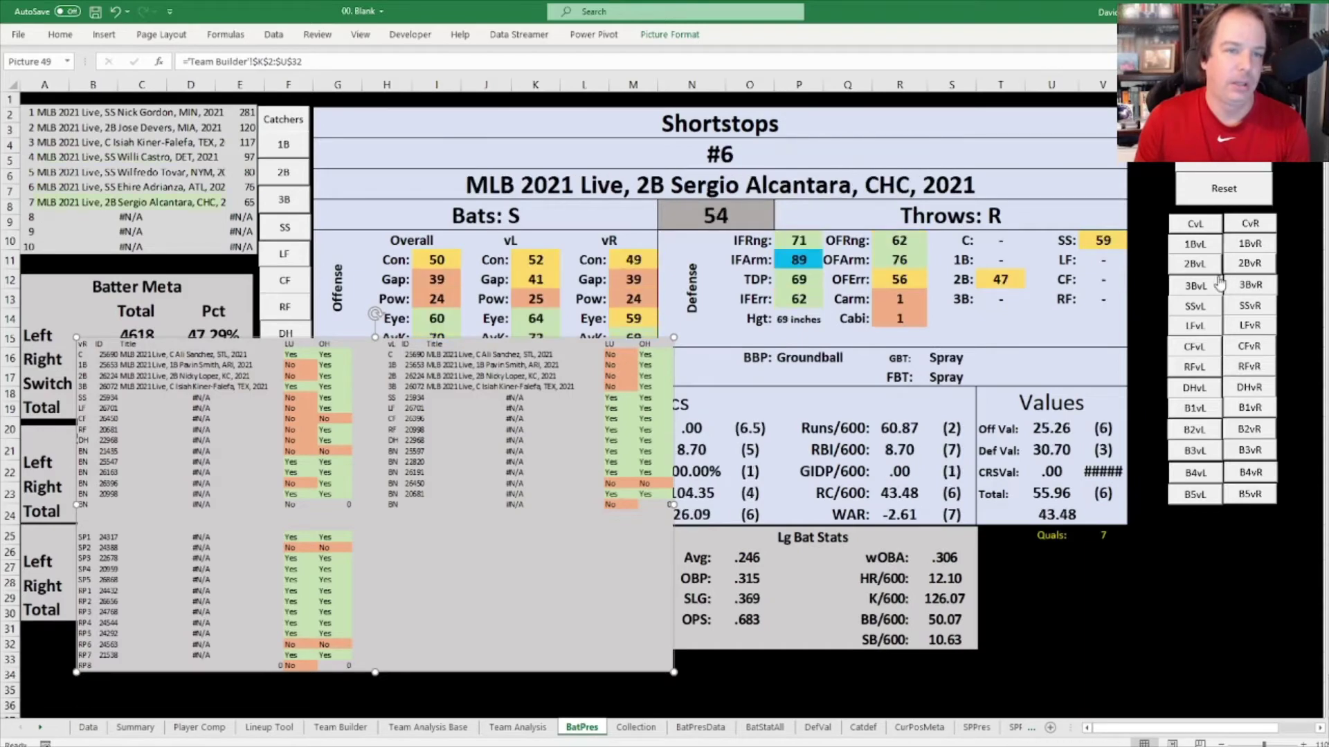
pyautogui.click(1205, 311)
pyautogui.click(1245, 306)
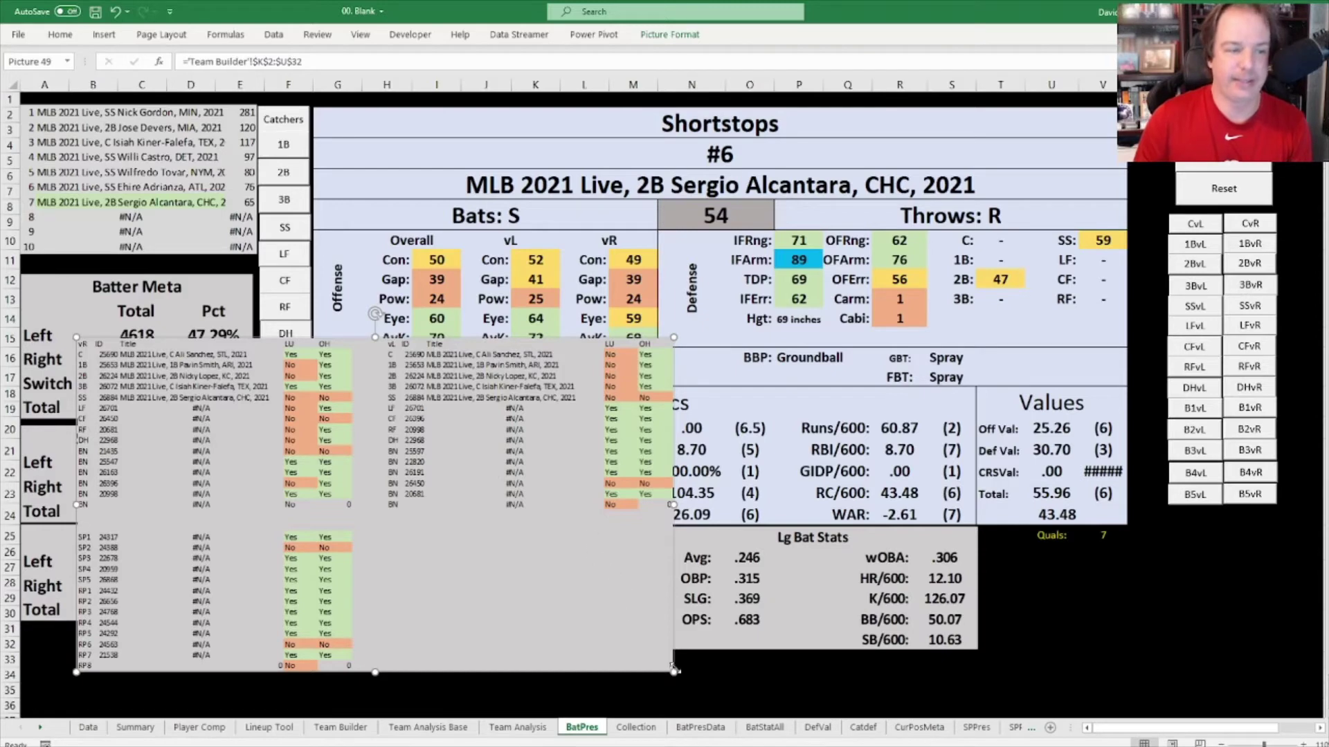
# Step: Shrink the Team Builder picture slightly and assign Raimel Tapia to LF and Albert Almora Jr. to CF in both the vL and vR lineups
pyautogui.moveTo(674, 672); pyautogui.dragTo(474, 497)
pyautogui.click(284, 254)
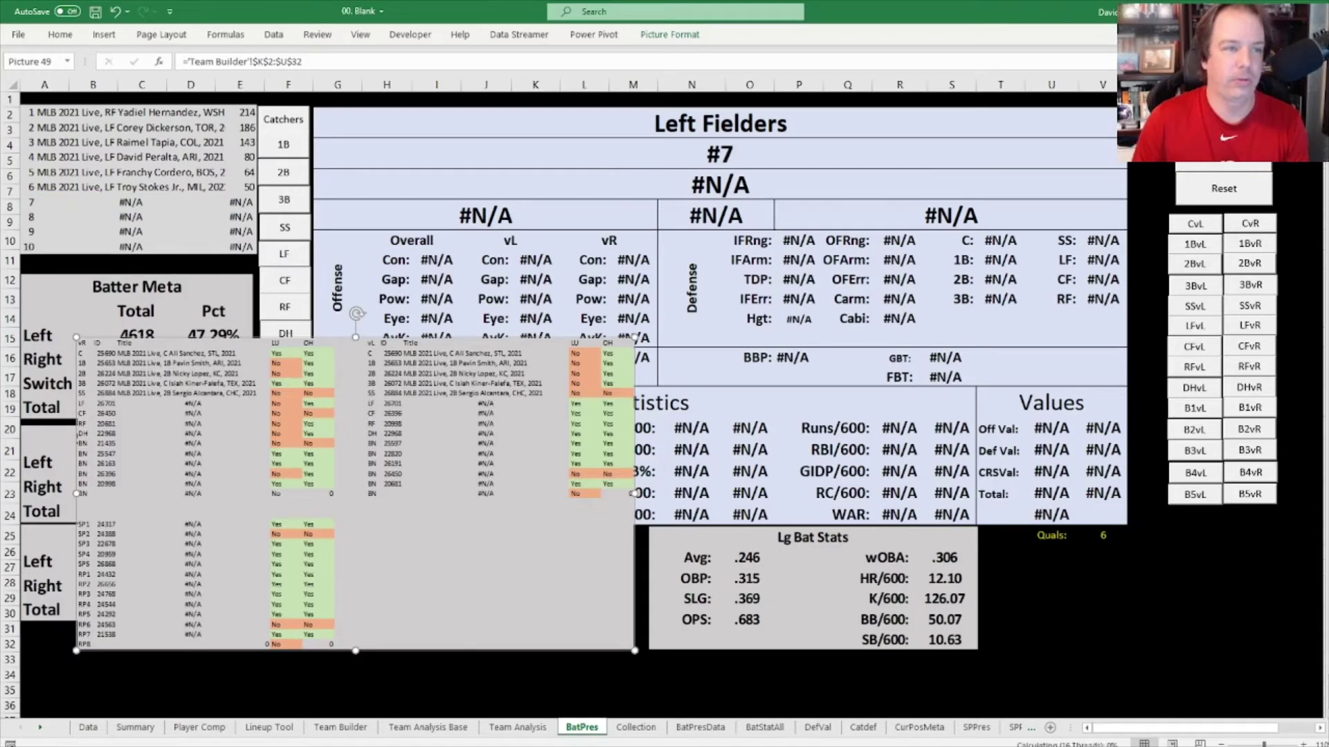
pyautogui.click(1194, 327)
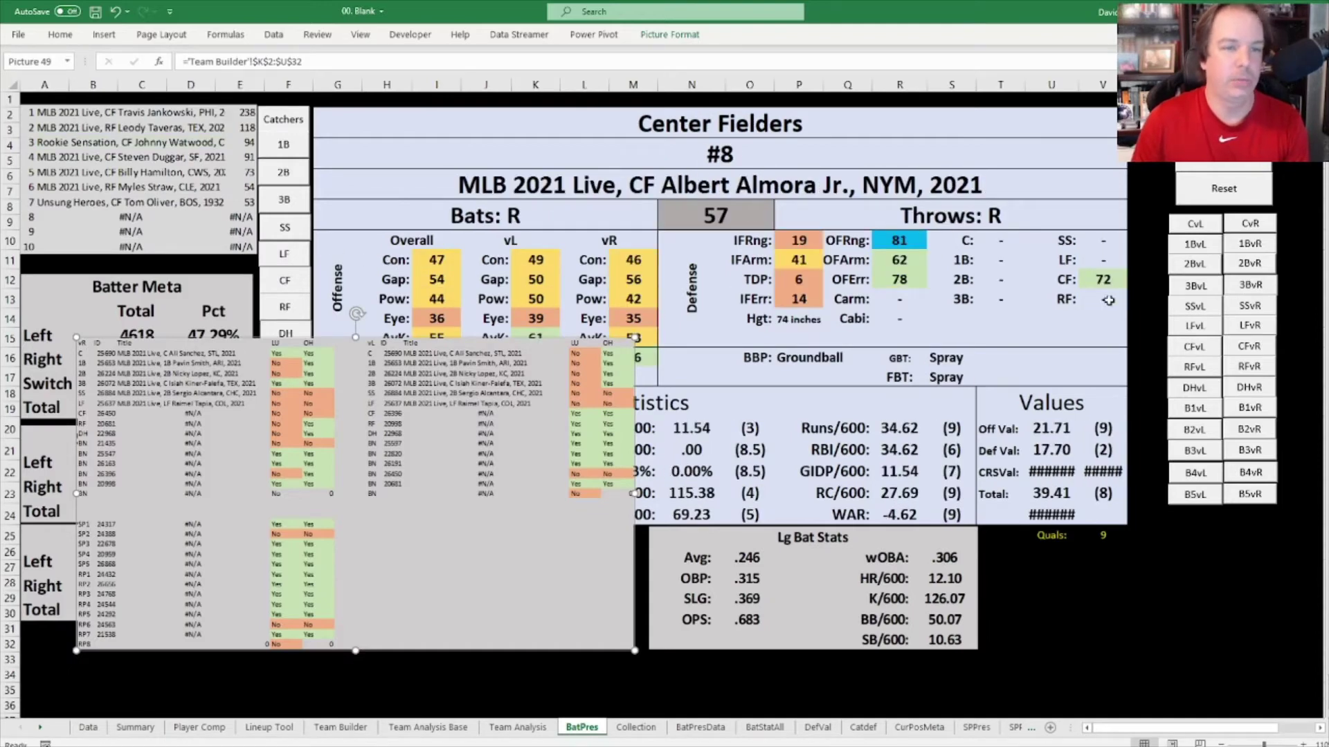
pyautogui.click(1240, 347)
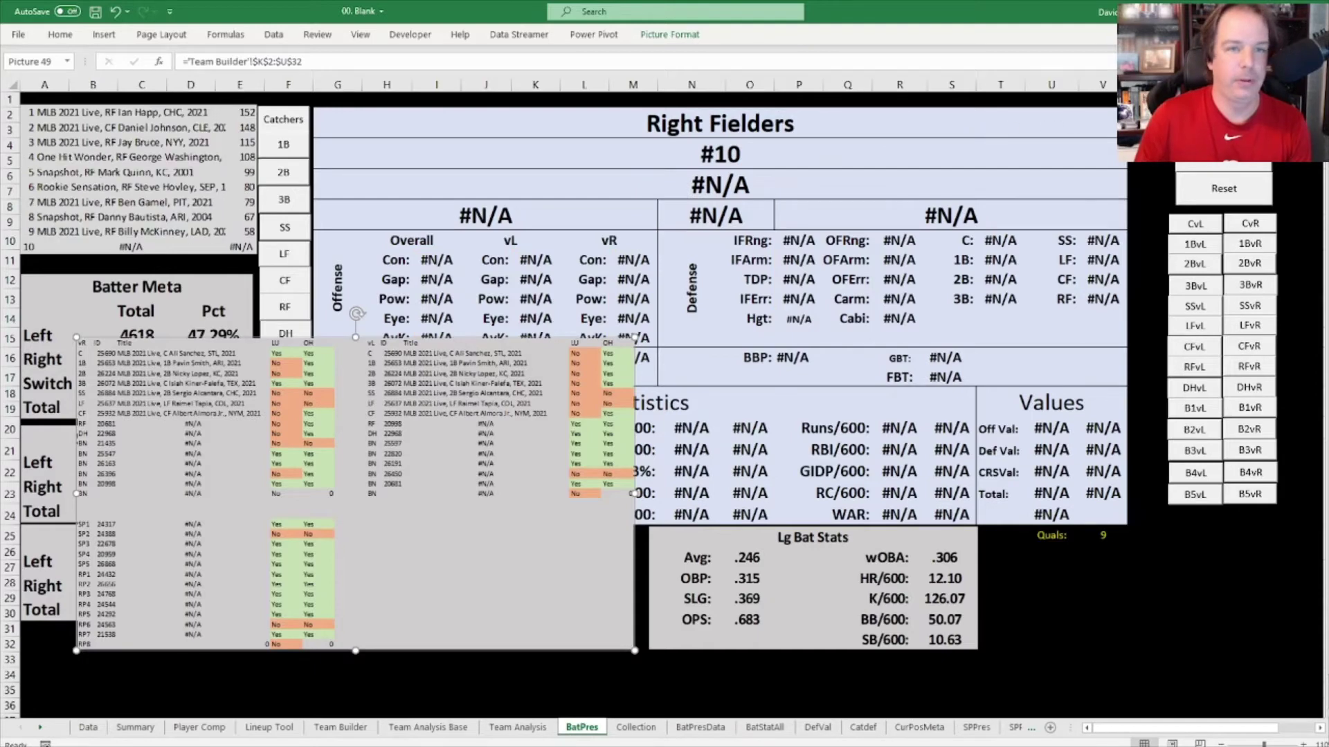
# Step: Assign George Washington (vR) and Mark Quinn (vL) to right field, and Emmanuel Rivera from all batters to both DH slots
pyautogui.click(1258, 365)
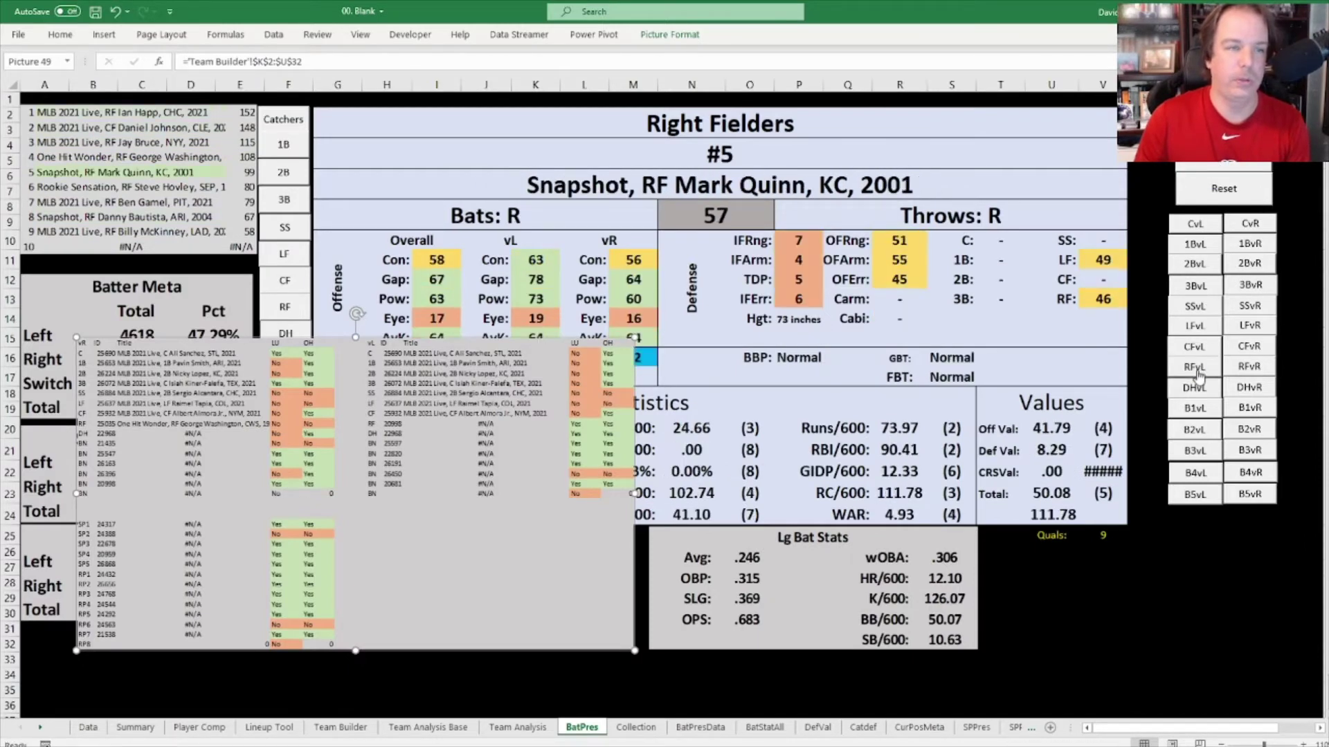
pyautogui.click(285, 332)
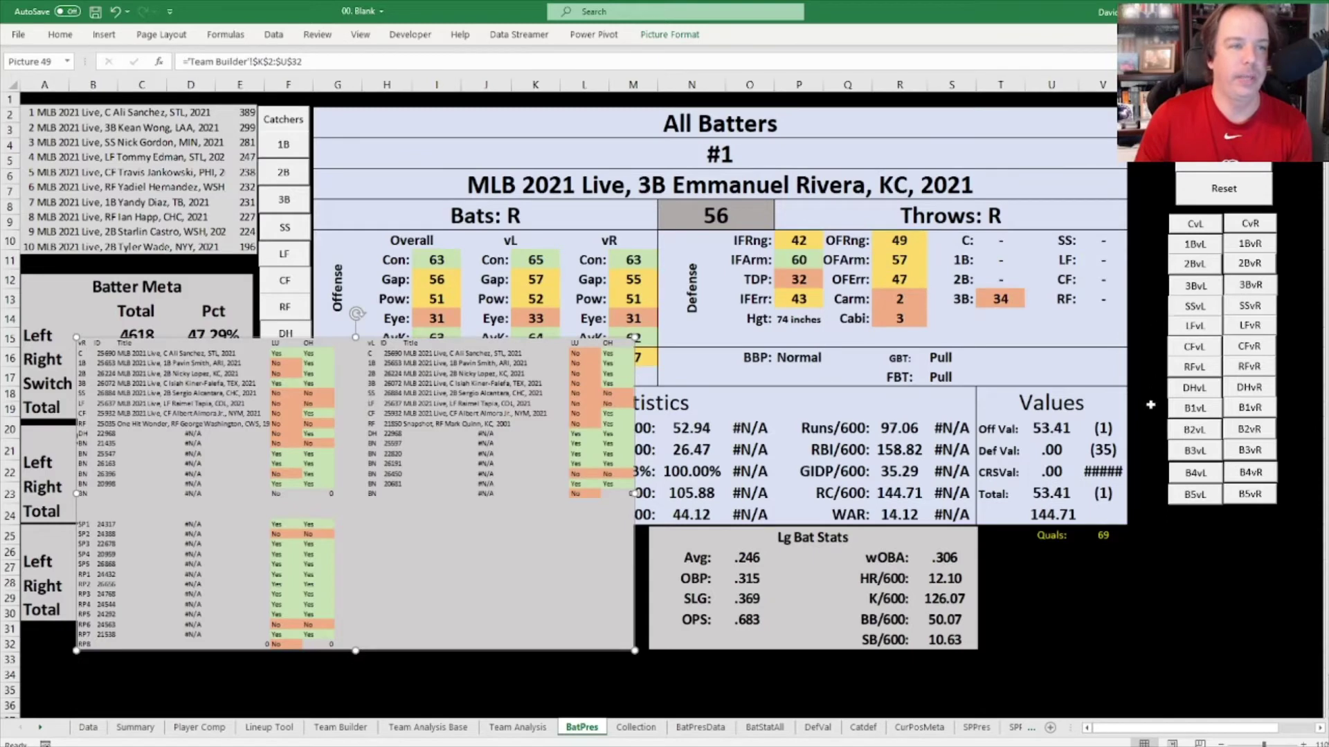
pyautogui.click(1194, 388)
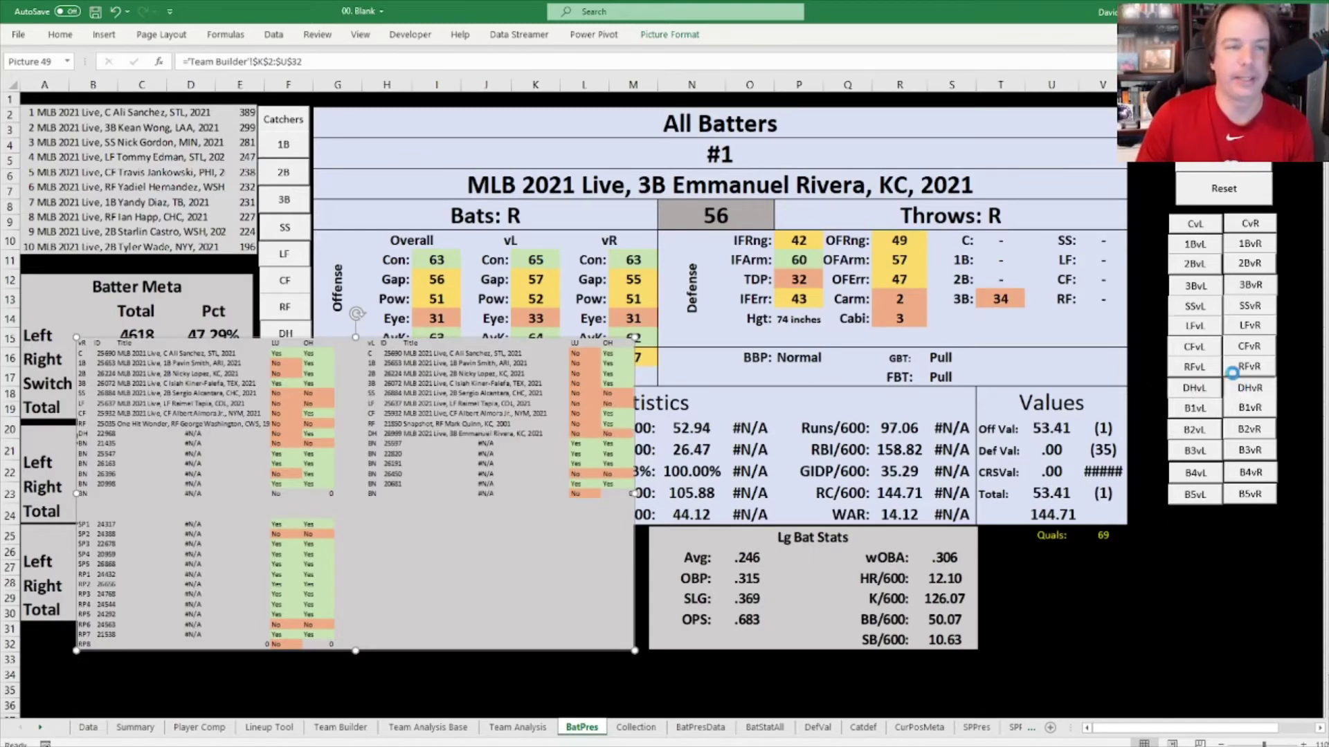
# Step: Fill bench slots B1 to B5 against both hands with Franchy Cordero, Buster Adams, Vance Dinges, David Peralta and Ben Gamel
pyautogui.click(1194, 407)
pyautogui.click(1250, 408)
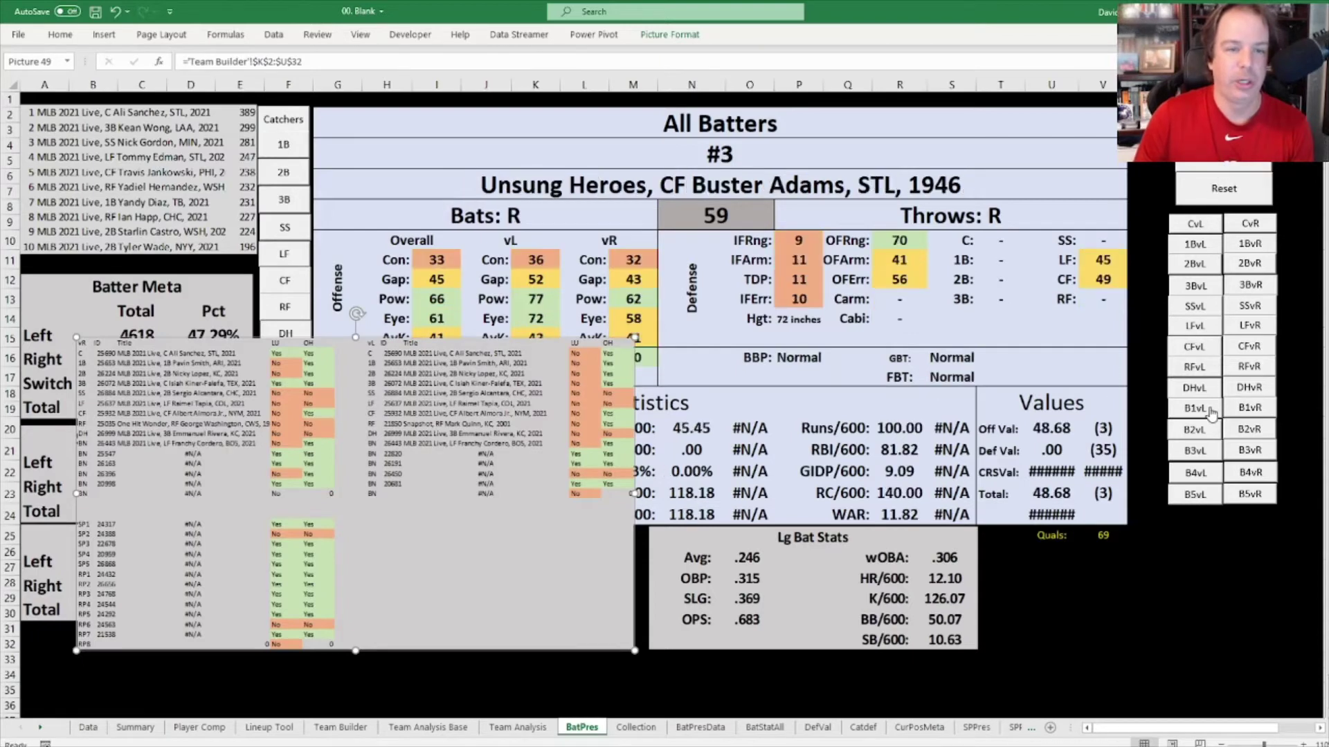
pyautogui.click(1250, 429)
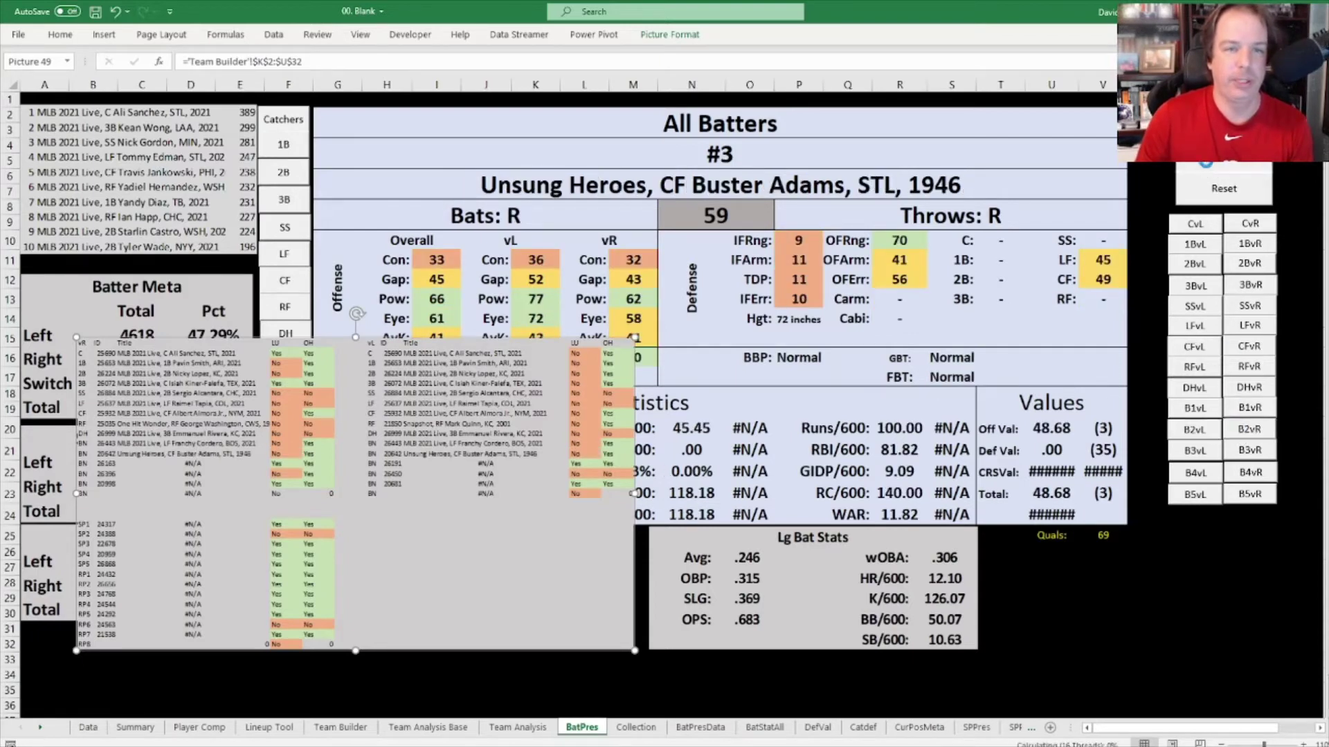
pyautogui.click(1248, 455)
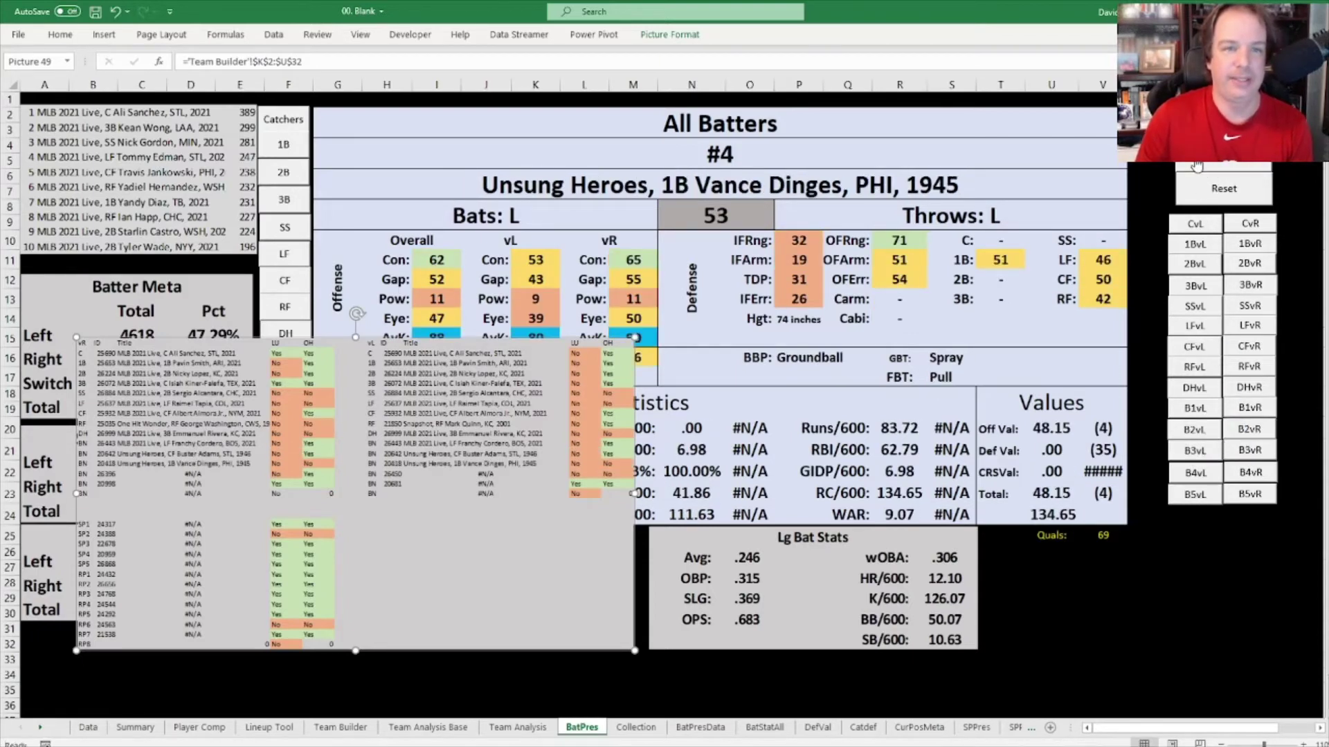
pyautogui.click(1195, 473)
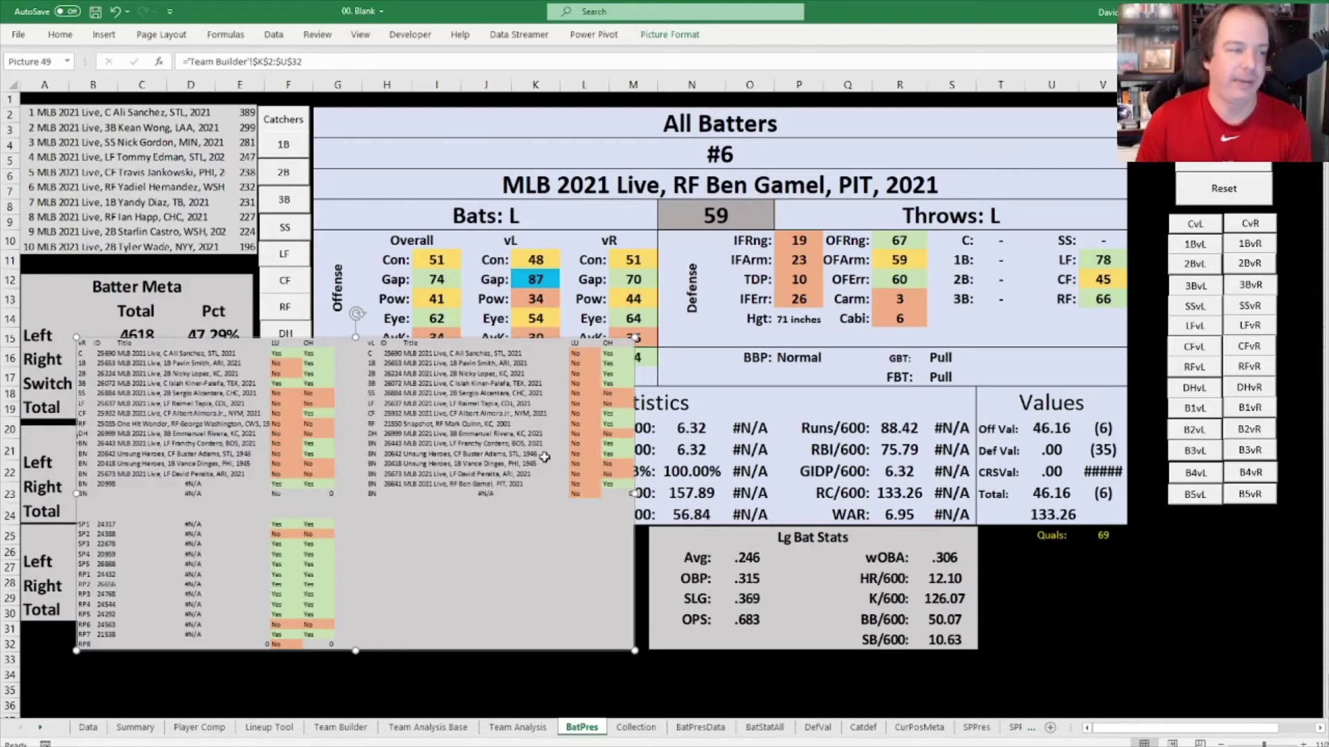
# Step: Review the assembled roster on the Team Builder, Lineup Tool and Team Analysis sheets, and return to BatPres
pyautogui.moveTo(325, 518); pyautogui.dragTo(546, 466)
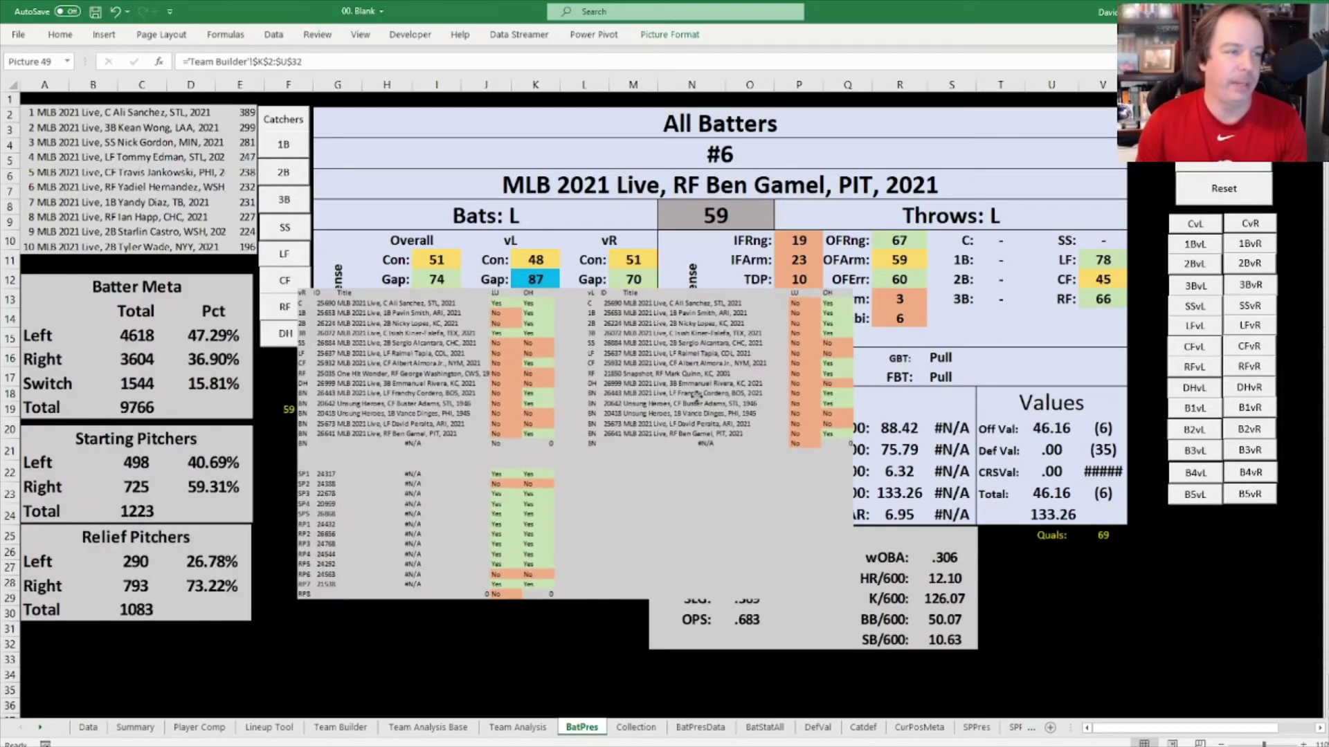
pyautogui.click(352, 729)
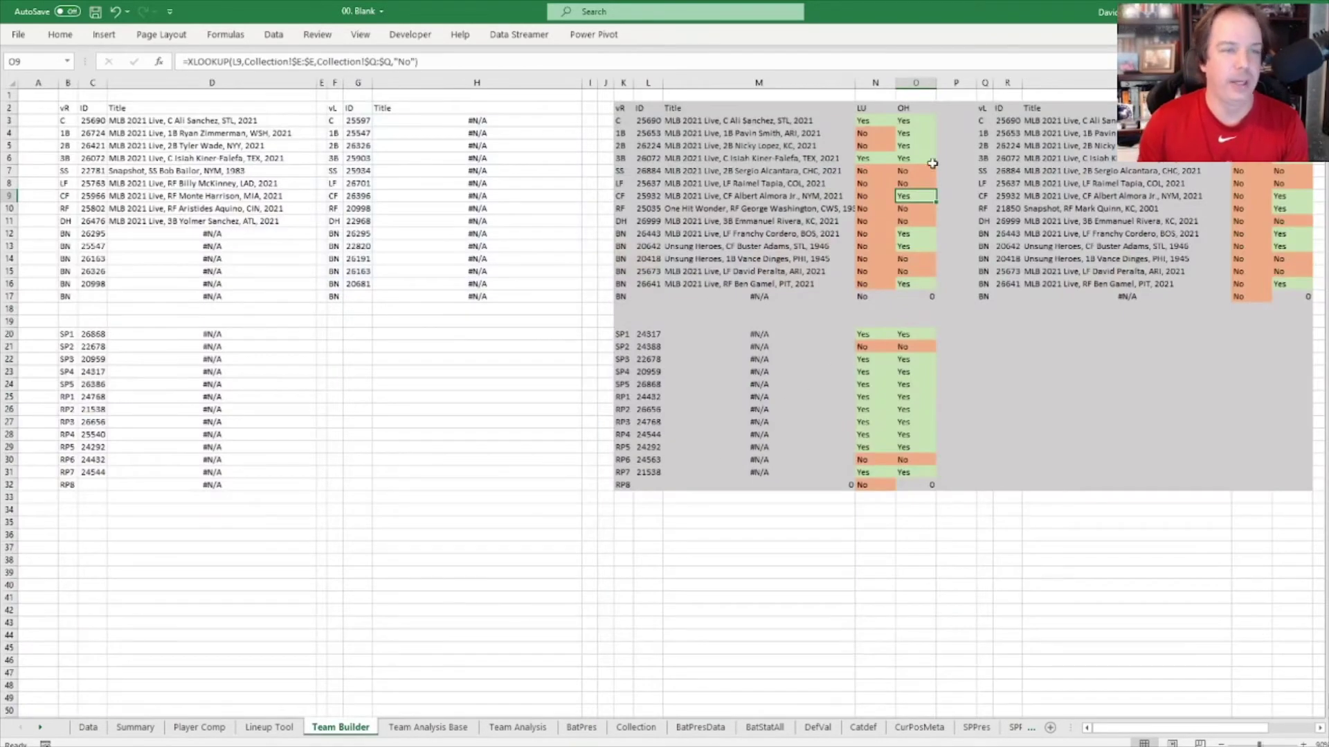
pyautogui.click(271, 728)
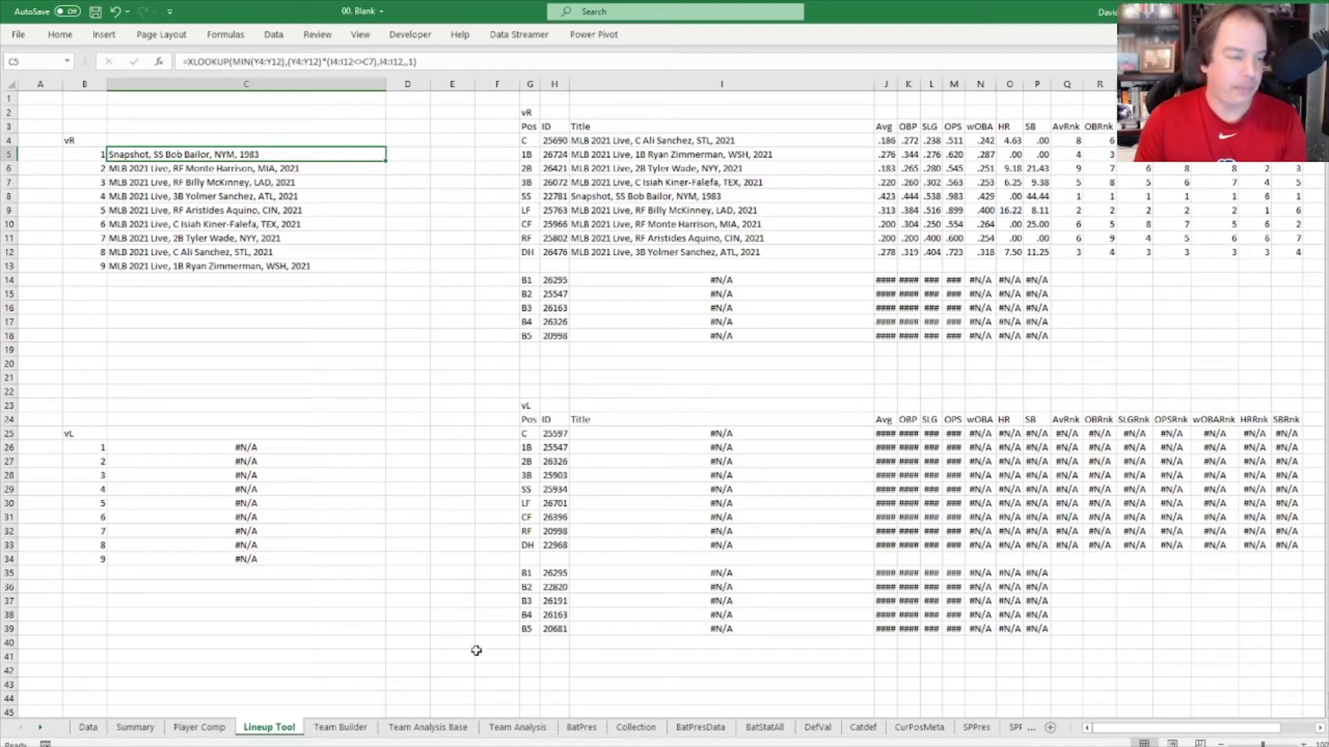
pyautogui.click(518, 727)
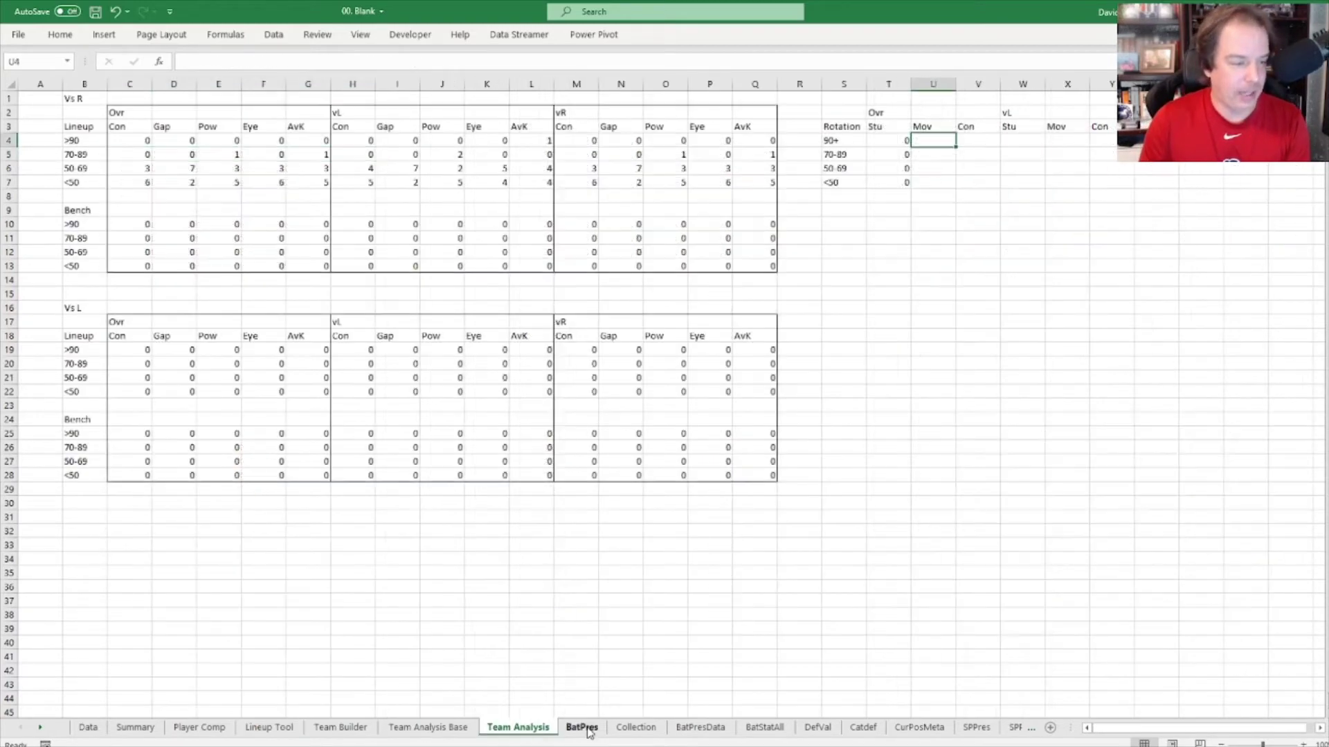
pyautogui.click(581, 728)
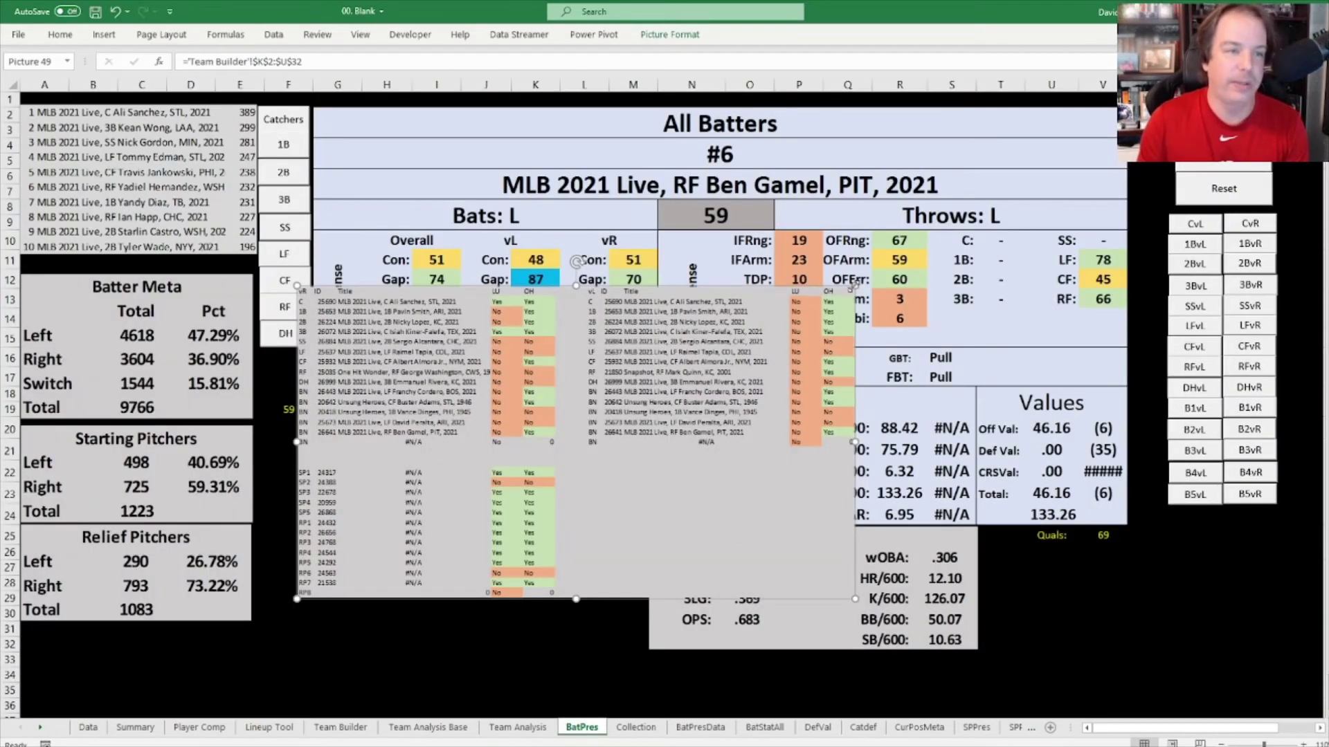
# Step: Shrink the linked roster picture on BatPres and place it below the Statistics block beside Lg Bat Stats
pyautogui.moveTo(852, 285); pyautogui.dragTo(629, 428)
pyautogui.moveTo(517, 475); pyautogui.dragTo(507, 584)
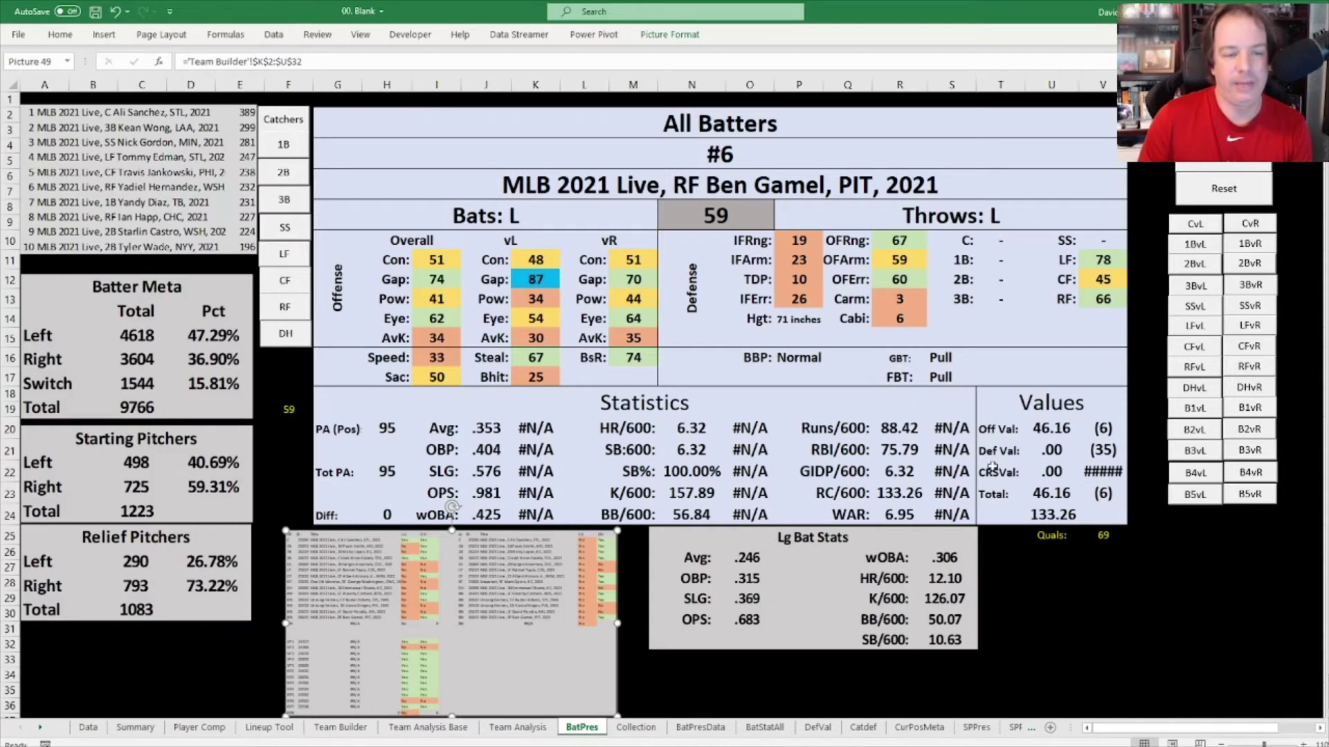
# Step: Examine the CRSVal row and page forward and back through the All Batters profiles, ending on #9
pyautogui.moveTo(992, 468); pyautogui.dragTo(1091, 482)
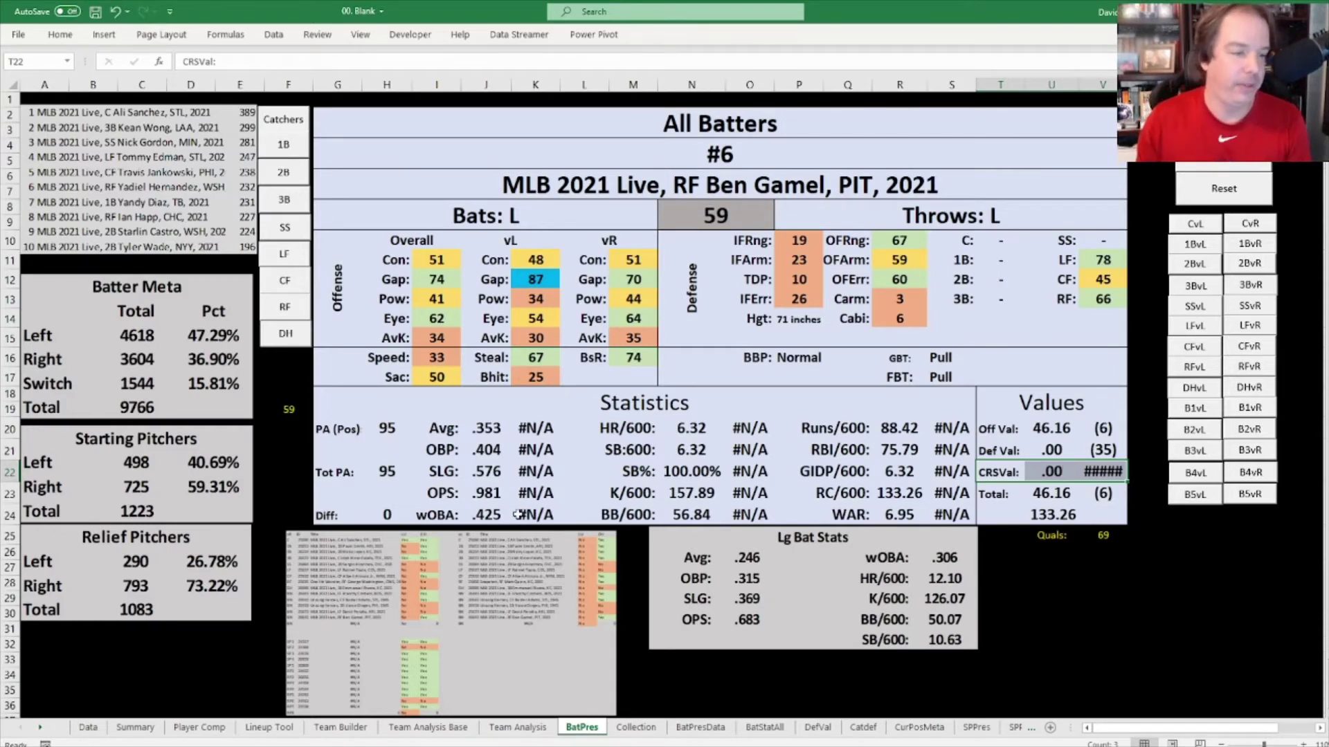
pyautogui.click(1222, 168)
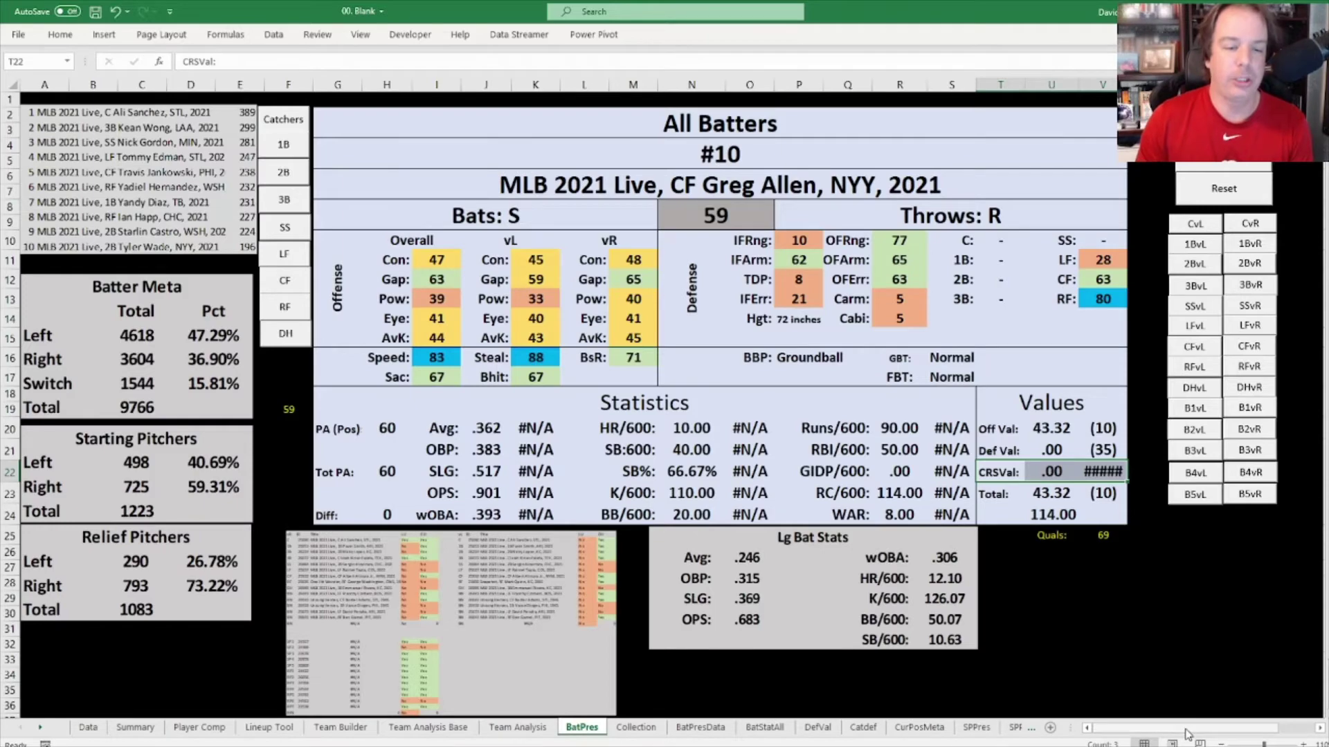
pyautogui.hscroll(3, 1188, 734)
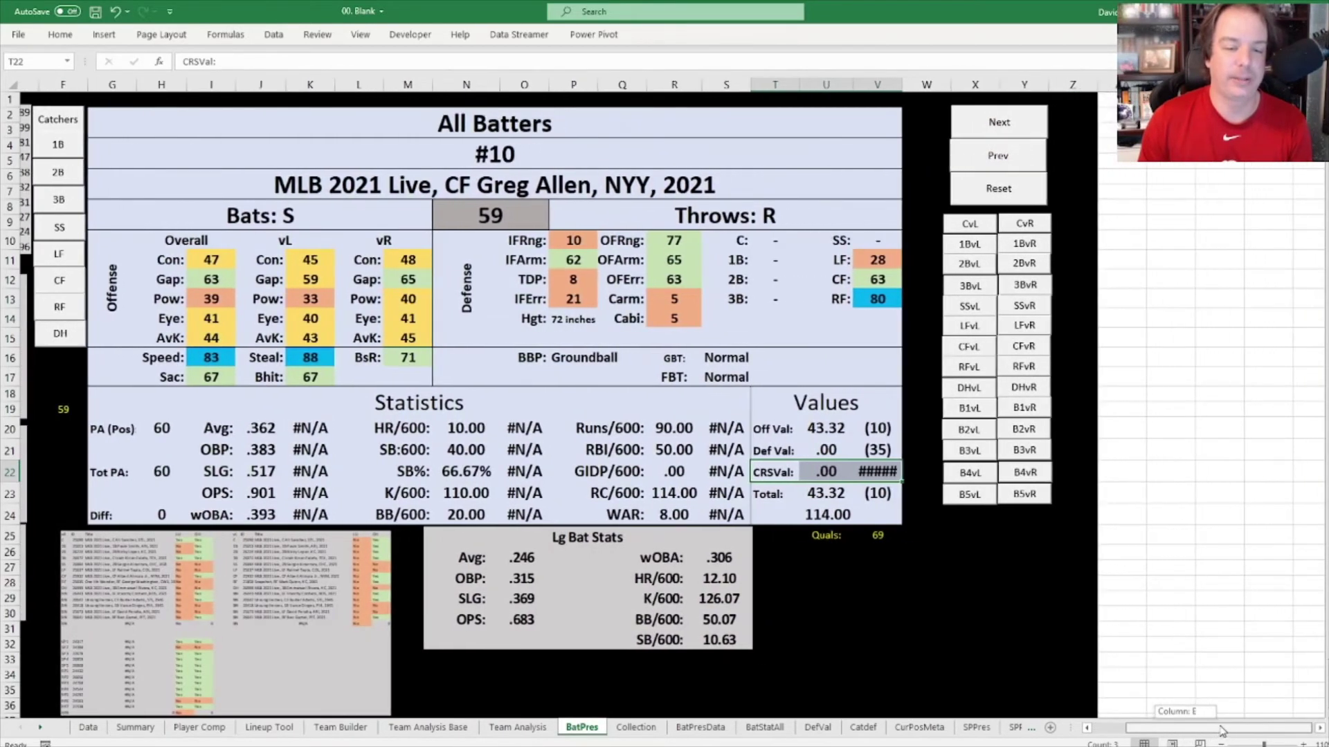
pyautogui.click(1298, 99)
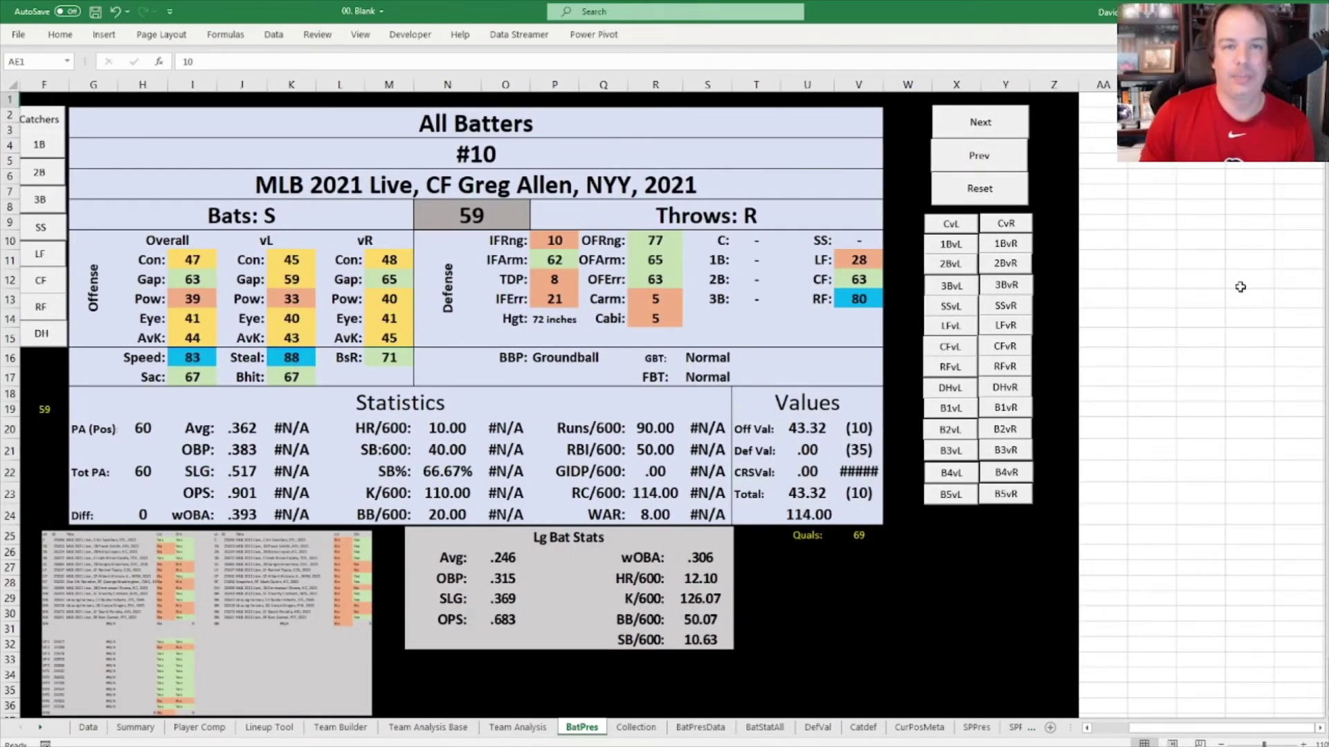
pyautogui.click(976, 122)
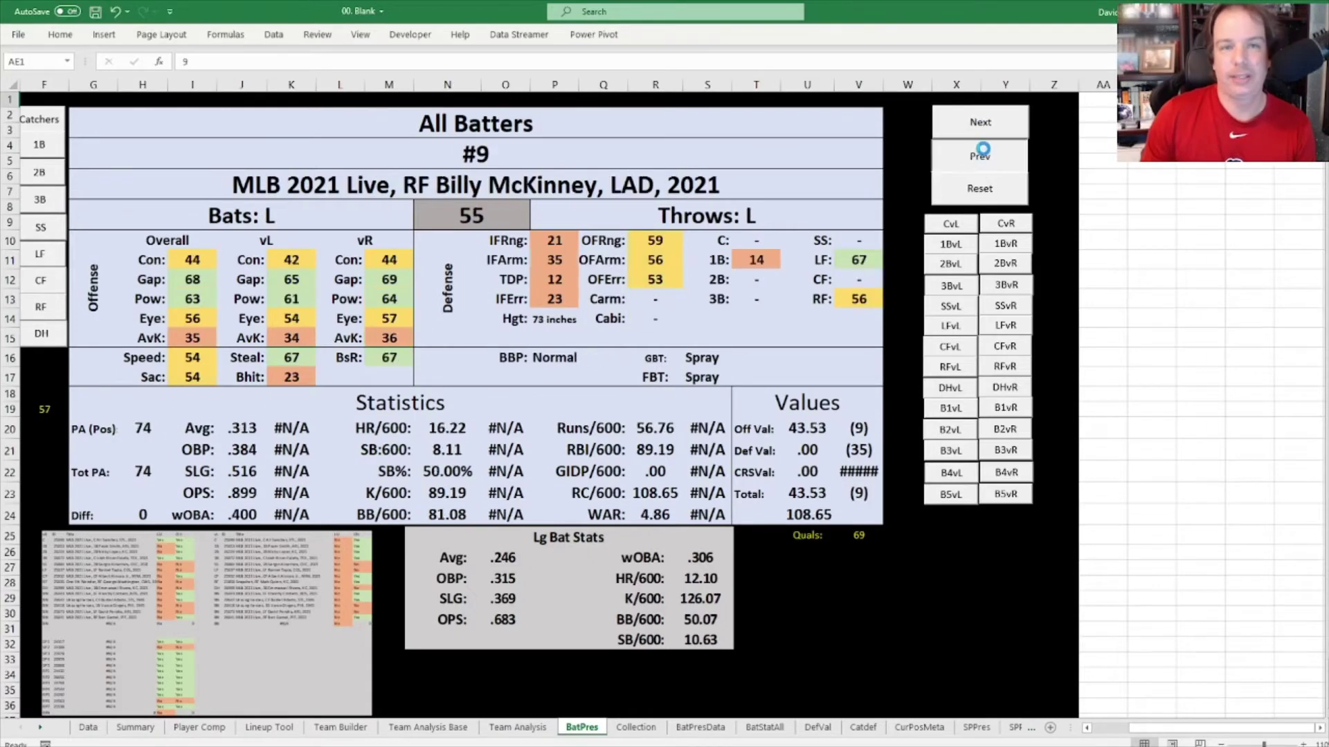
pyautogui.click(978, 156)
pyautogui.click(979, 121)
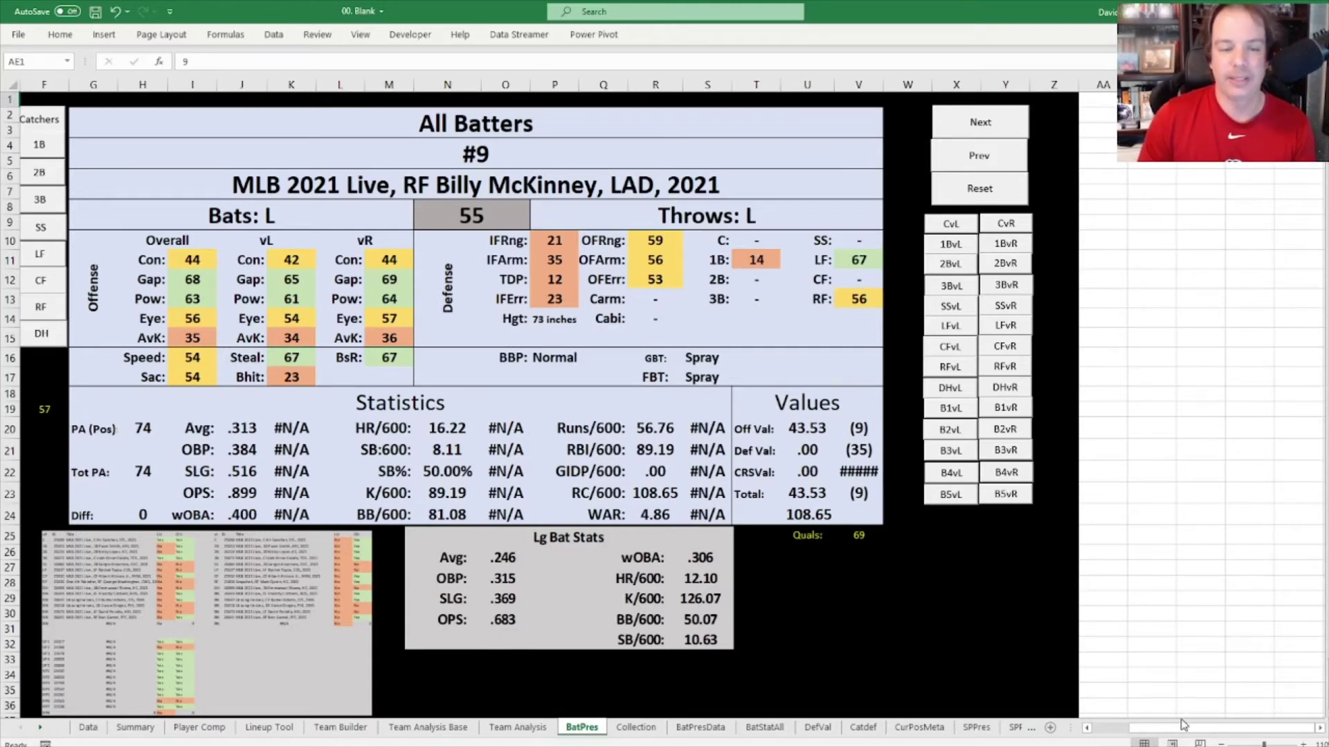
pyautogui.moveTo(1182, 725); pyautogui.dragTo(1146, 725)
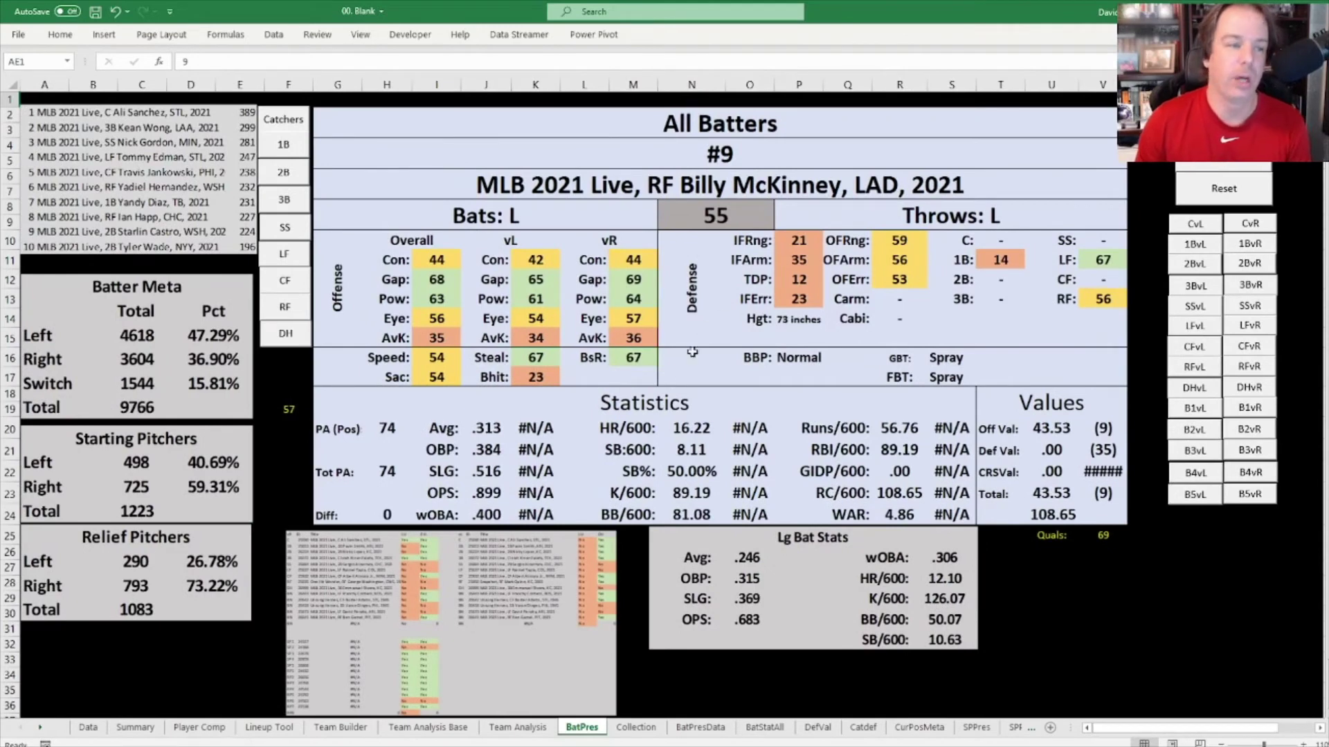
# Step: Filter the BatPresData pivot's CIDs to Sum of PA greater than or equal to 200 and check the batting ranks on BatPres
pyautogui.click(482, 429)
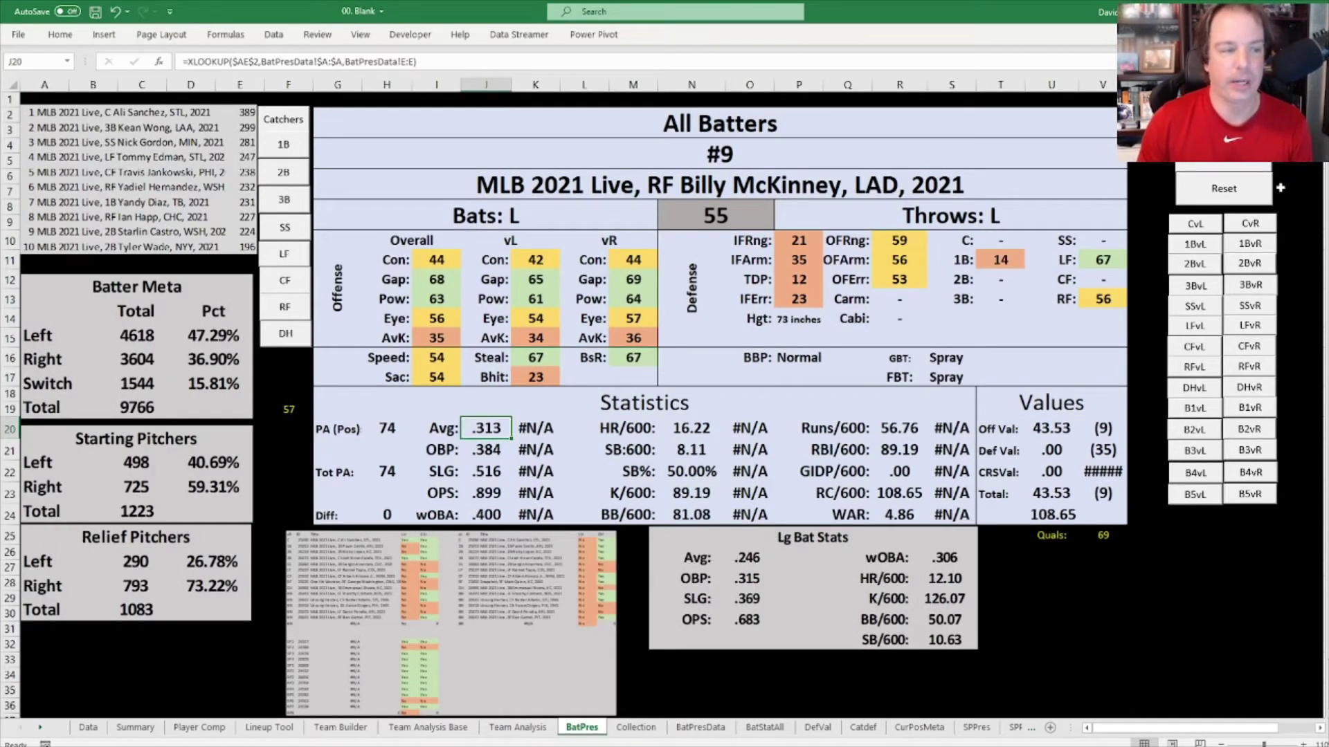
pyautogui.moveTo(549, 434); pyautogui.dragTo(550, 516)
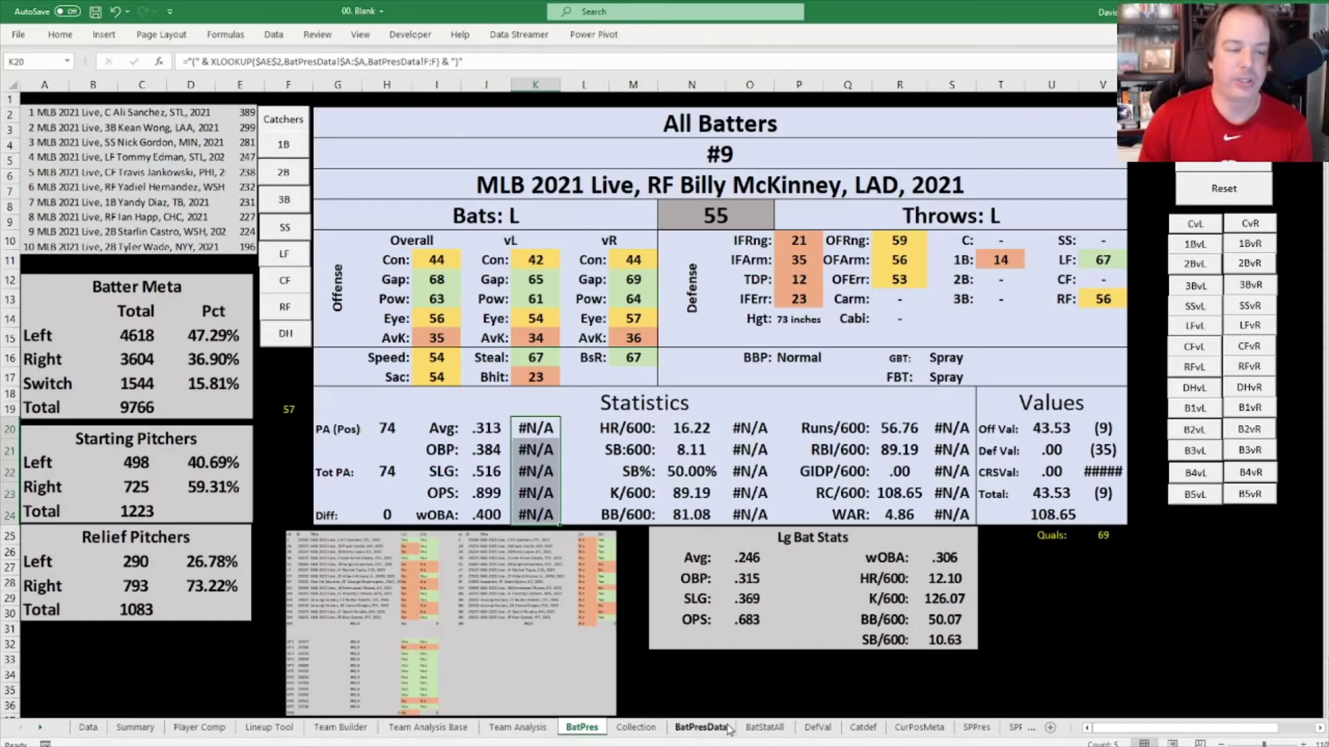
pyautogui.click(700, 727)
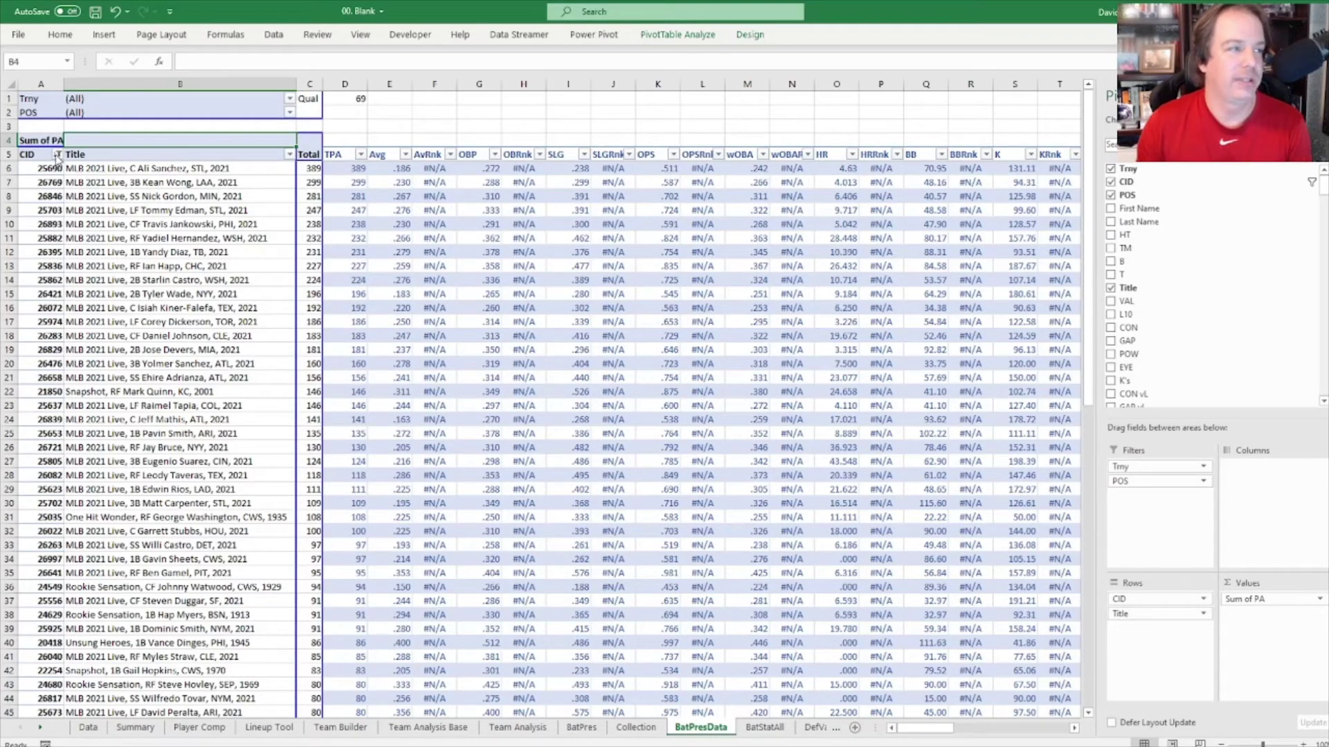
pyautogui.click(58, 155)
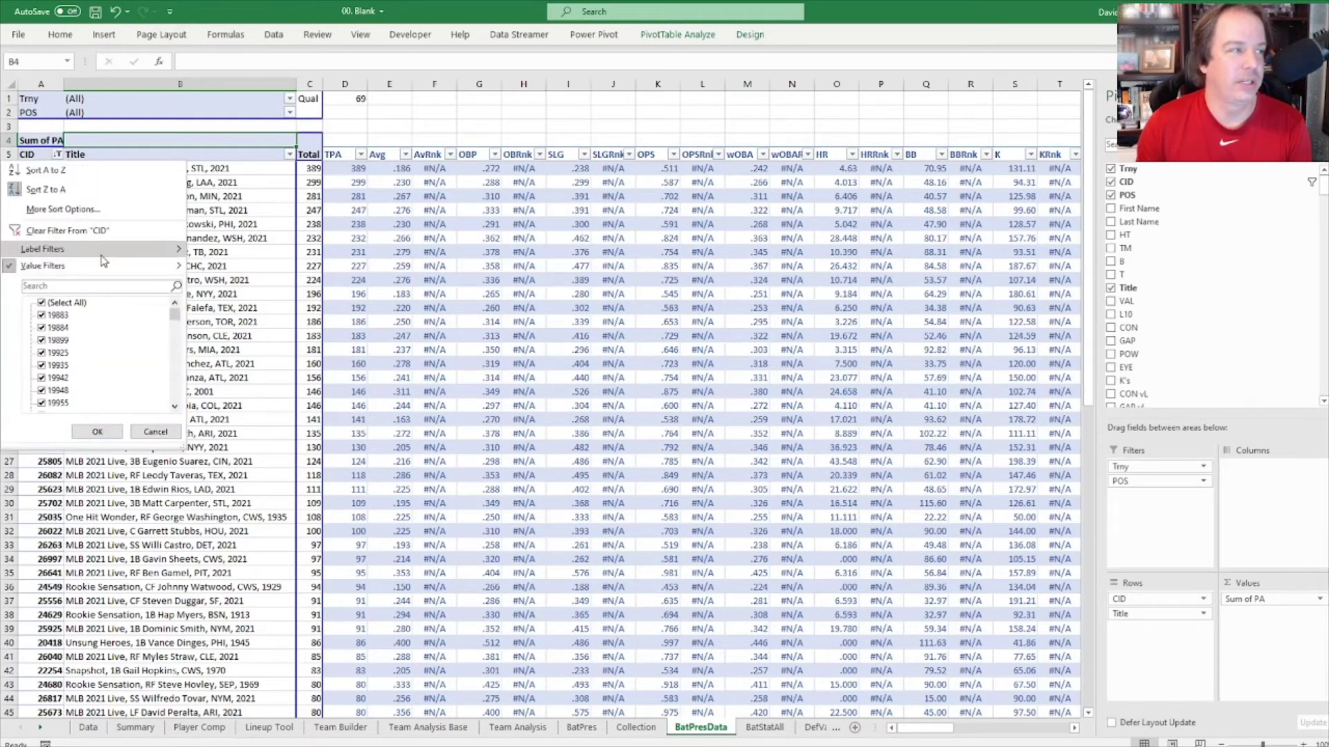
pyautogui.moveTo(100, 267)
pyautogui.click(262, 351)
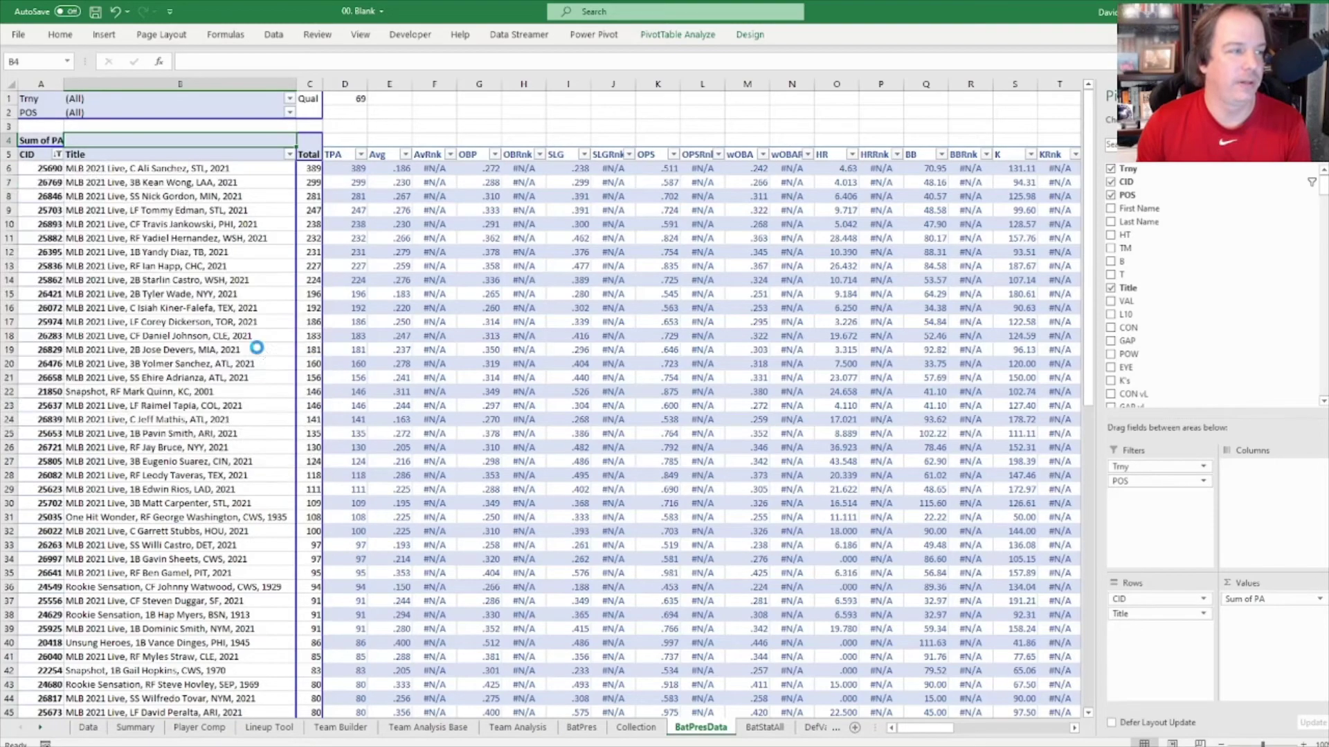
pyautogui.write('50')
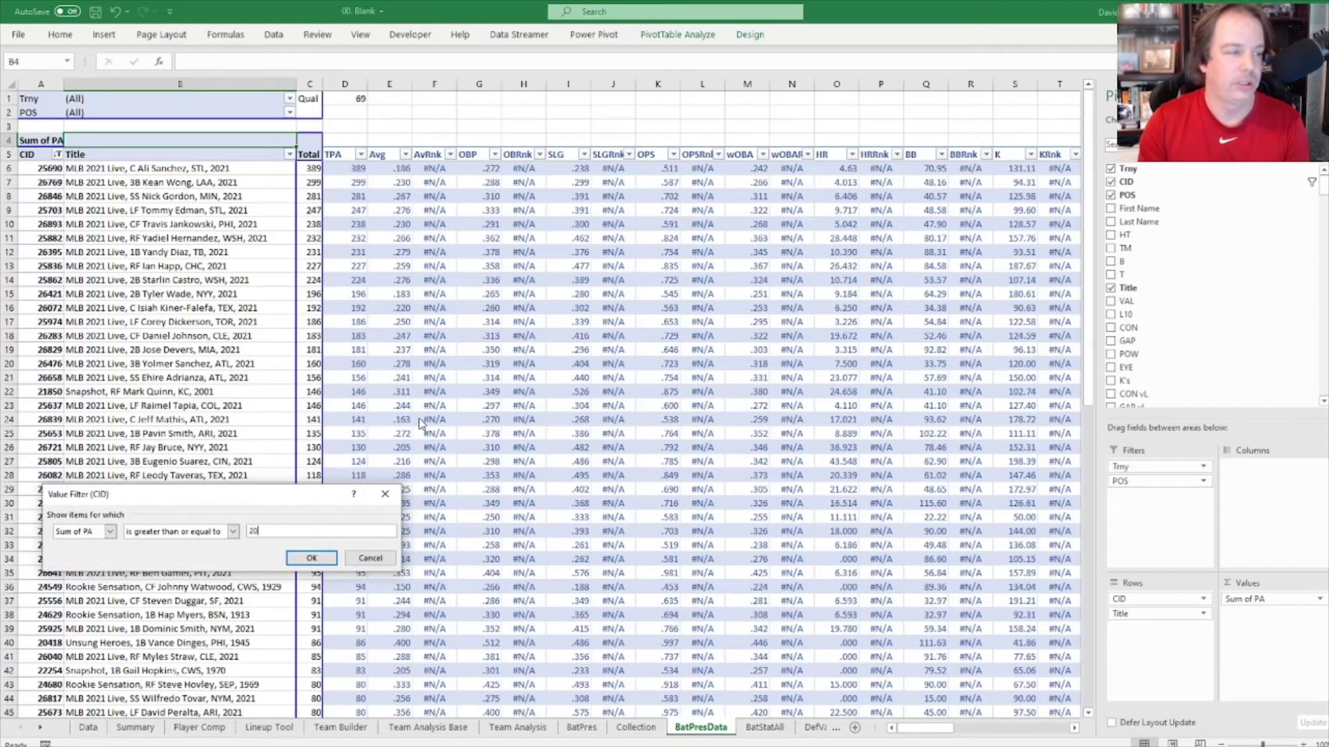
pyautogui.press('Return')
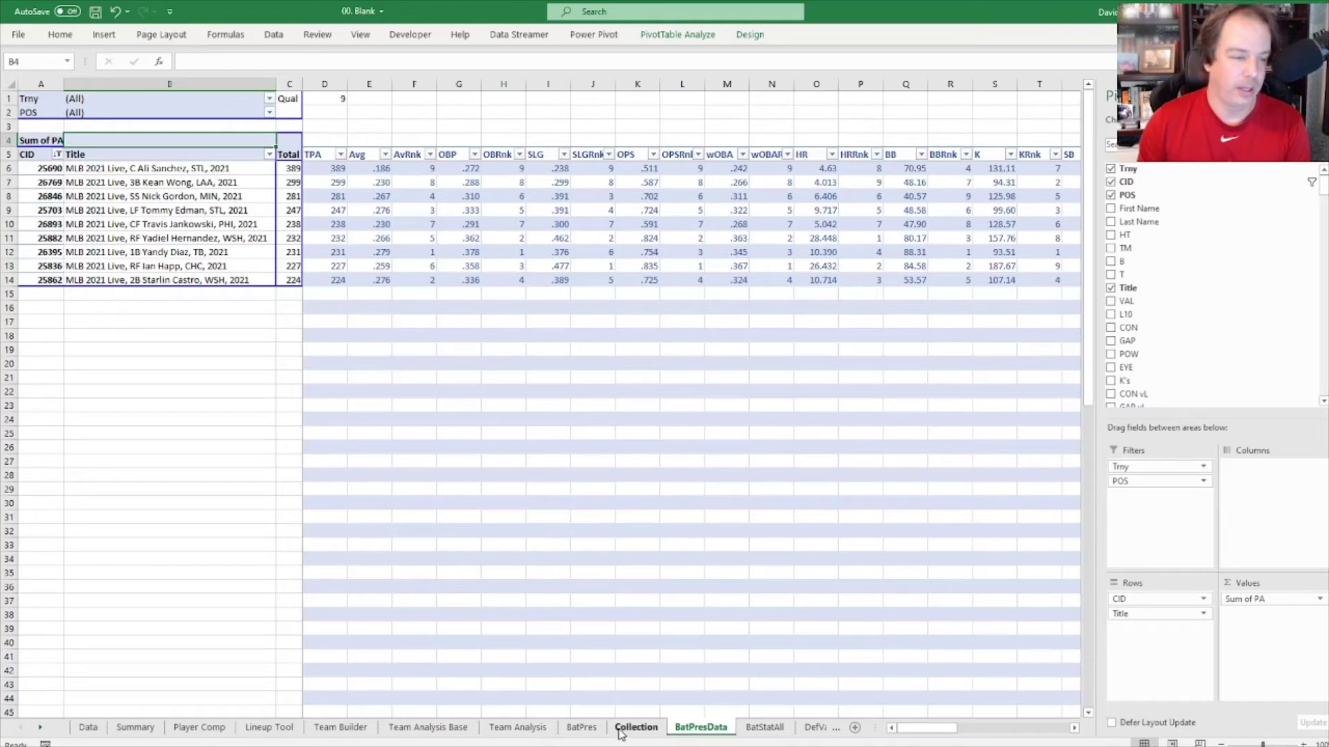
pyautogui.click(582, 728)
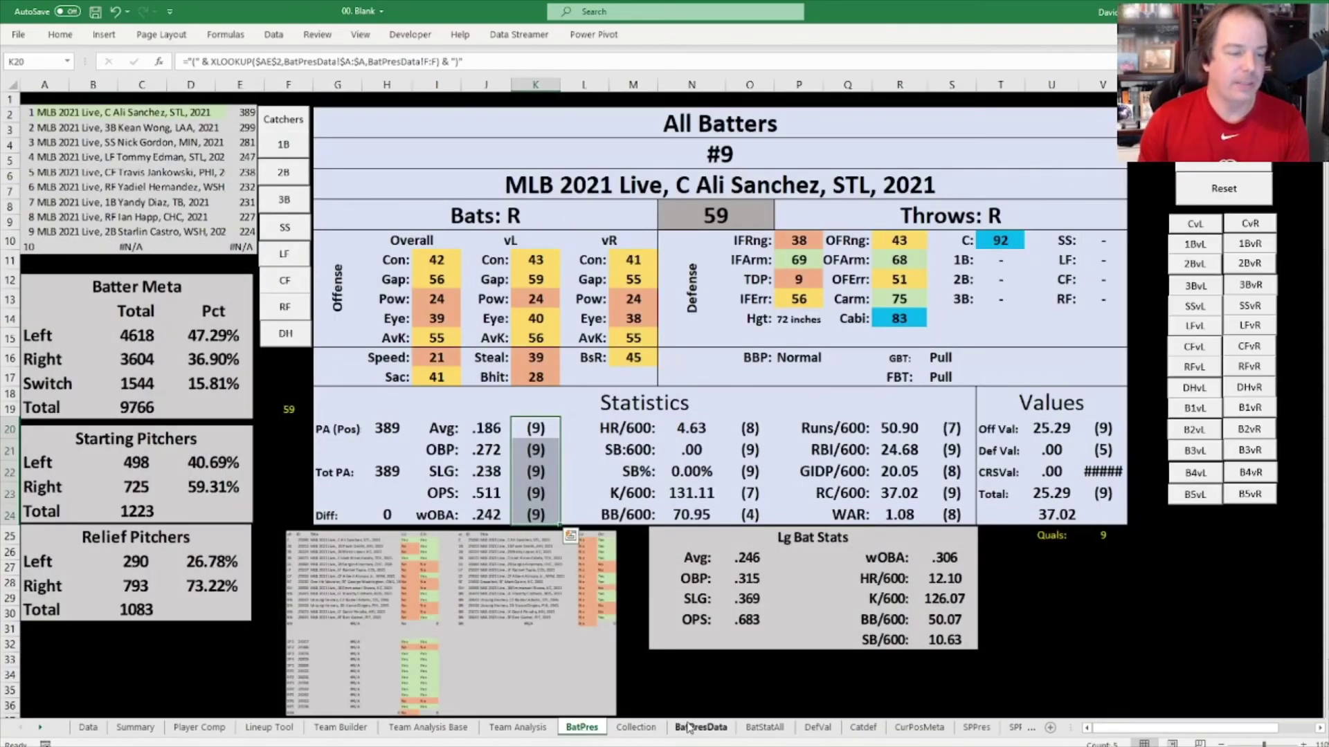
# Step: Examine the full batter list on BatStatAll and the Avg through wOBA figures with their ranks on BatPres
pyautogui.click(700, 728)
pyautogui.click(764, 729)
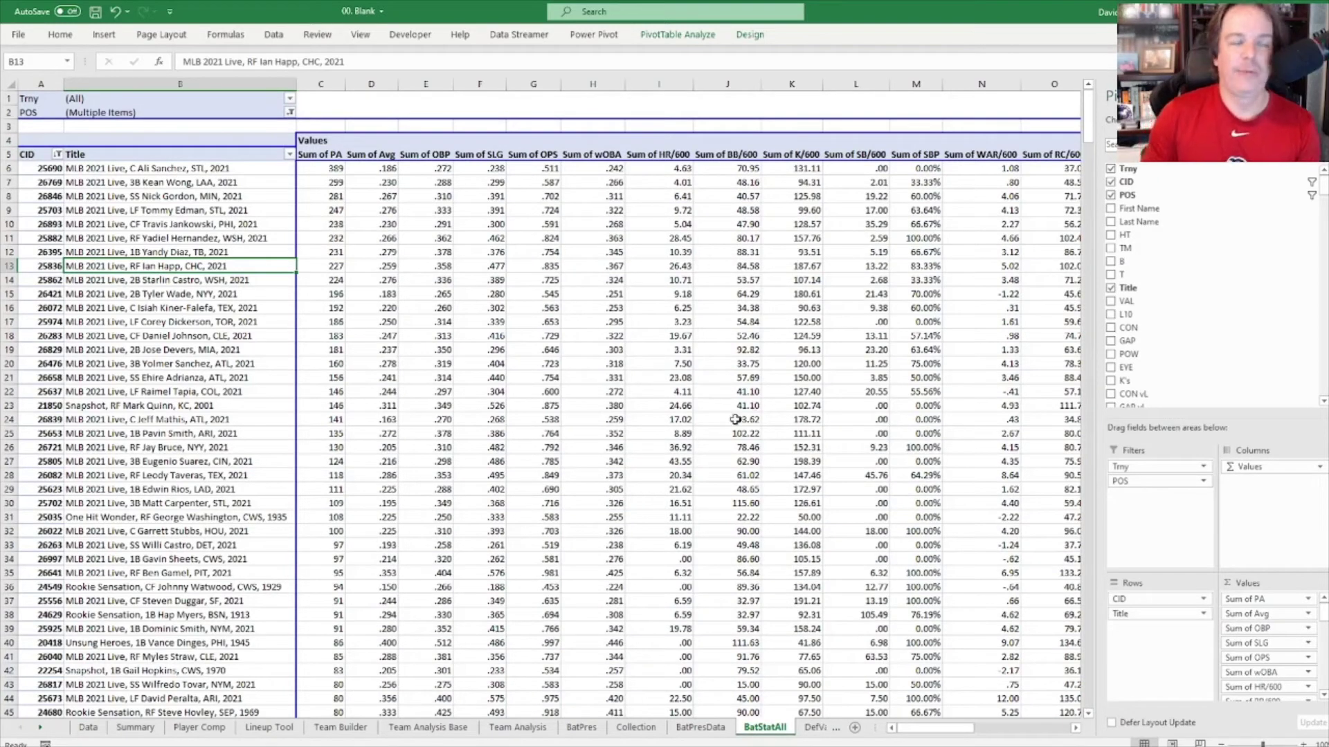
pyautogui.moveTo(735, 419)
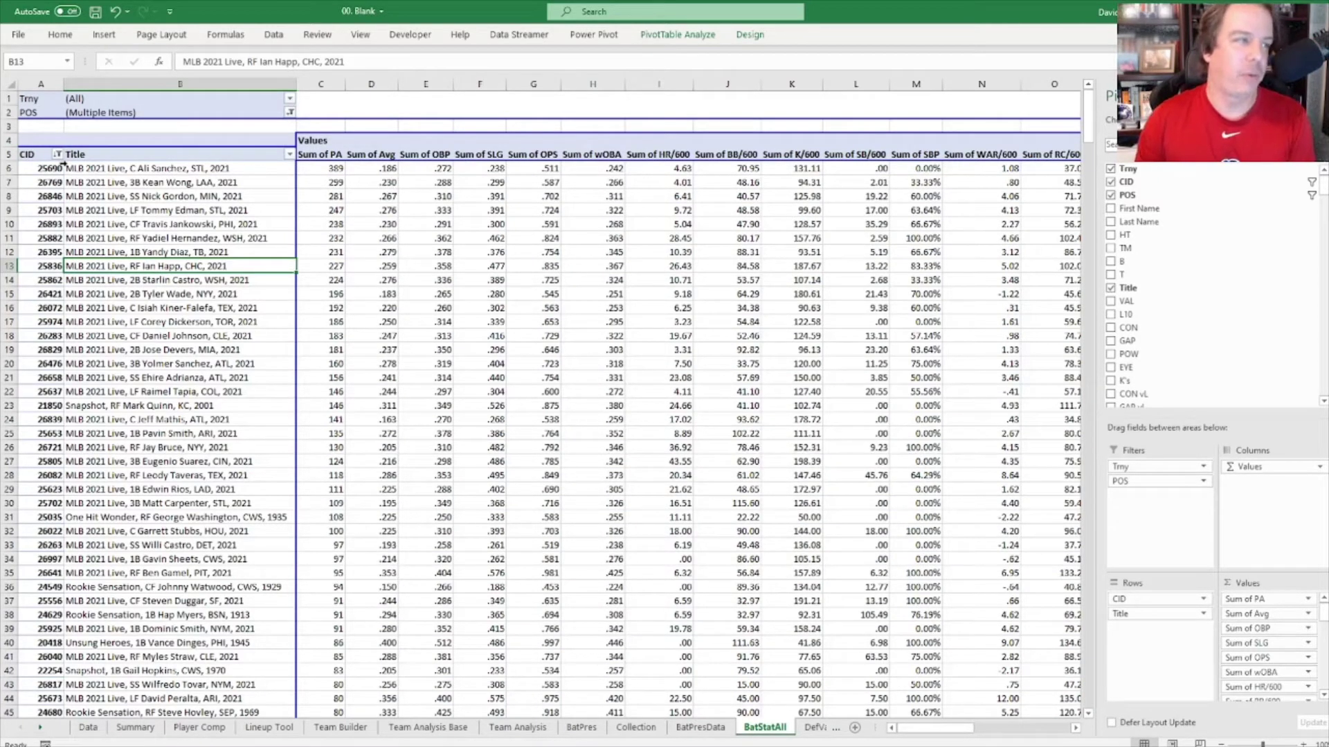
pyautogui.scroll(-20, 481, 423)
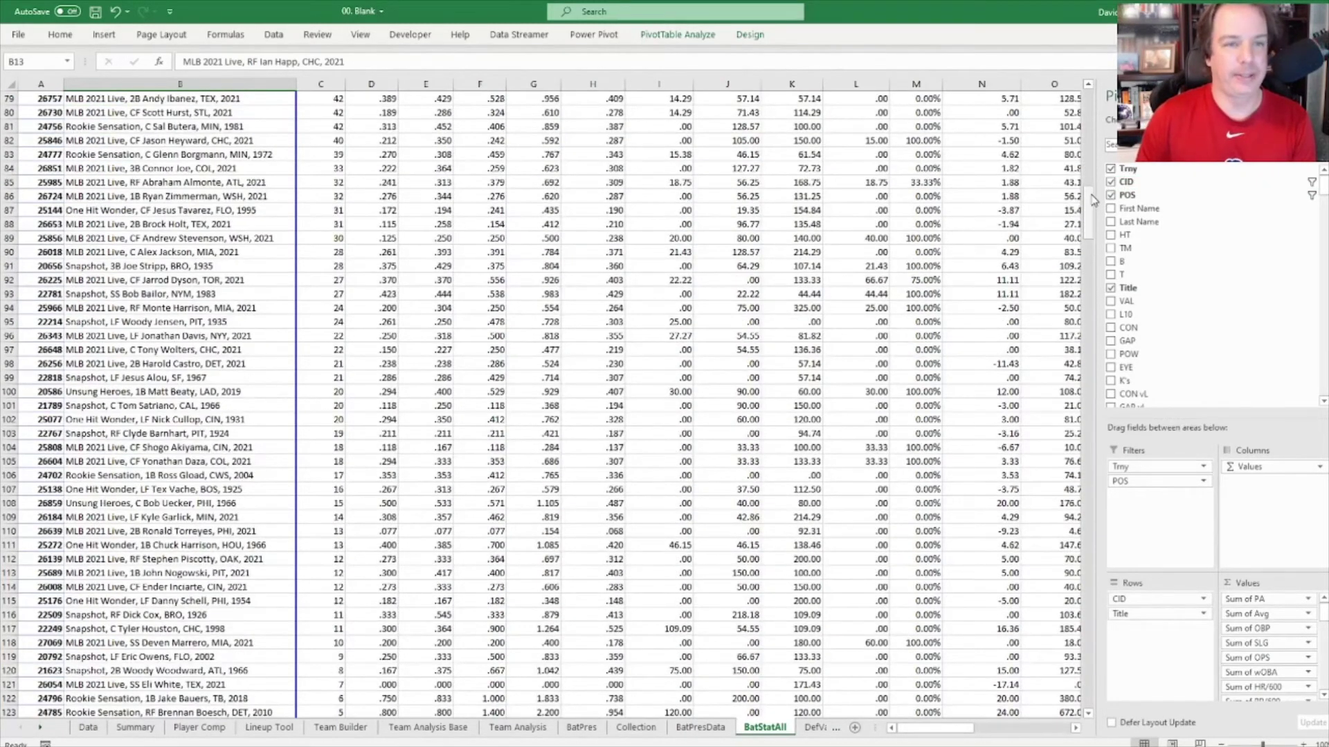
pyautogui.moveTo(1088, 208); pyautogui.dragTo(1088, 216)
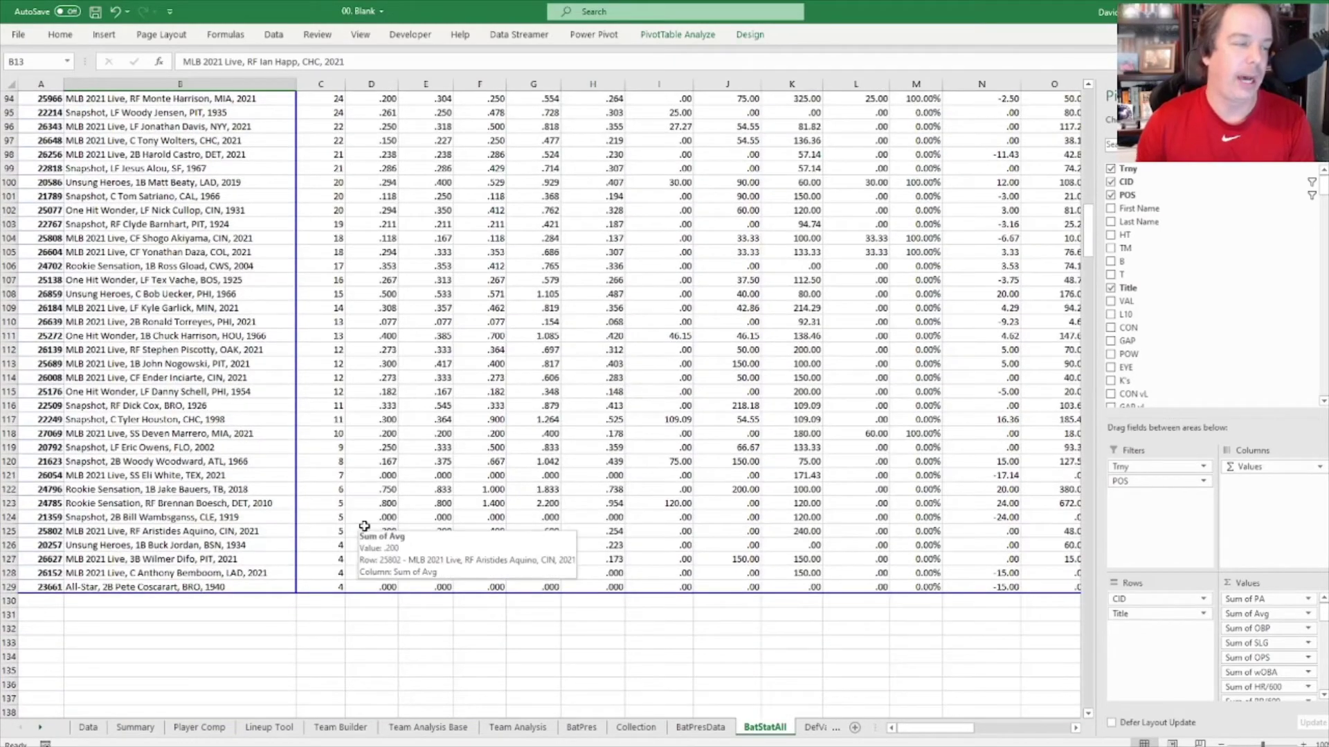
pyautogui.scroll(20, 364, 526)
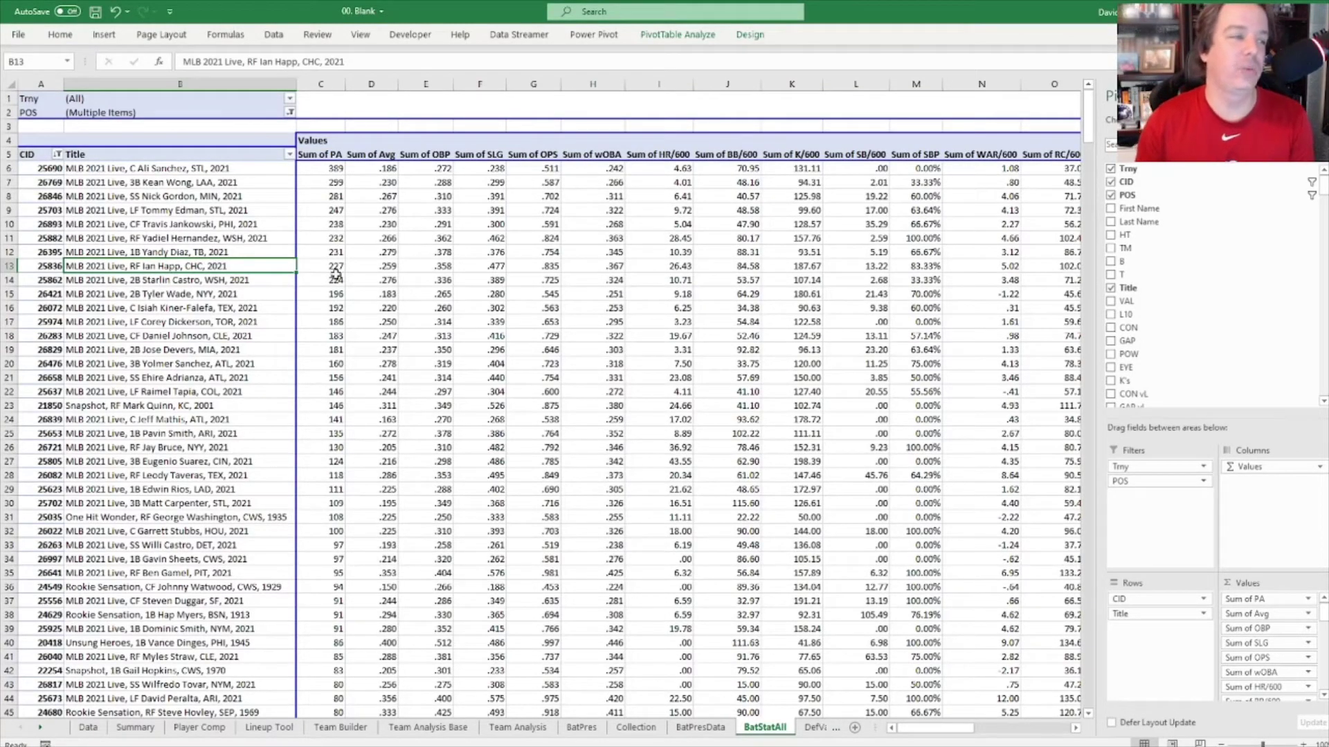
pyautogui.click(582, 727)
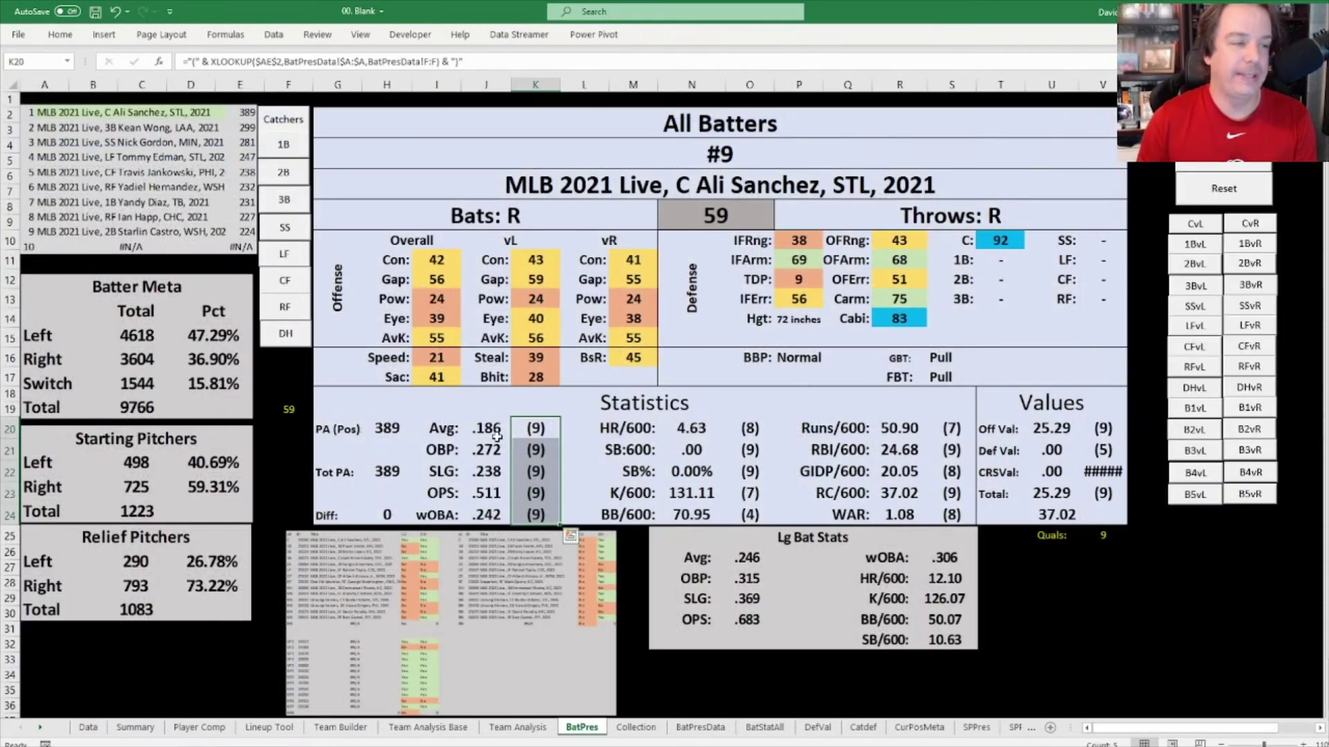
pyautogui.moveTo(494, 435); pyautogui.dragTo(540, 515)
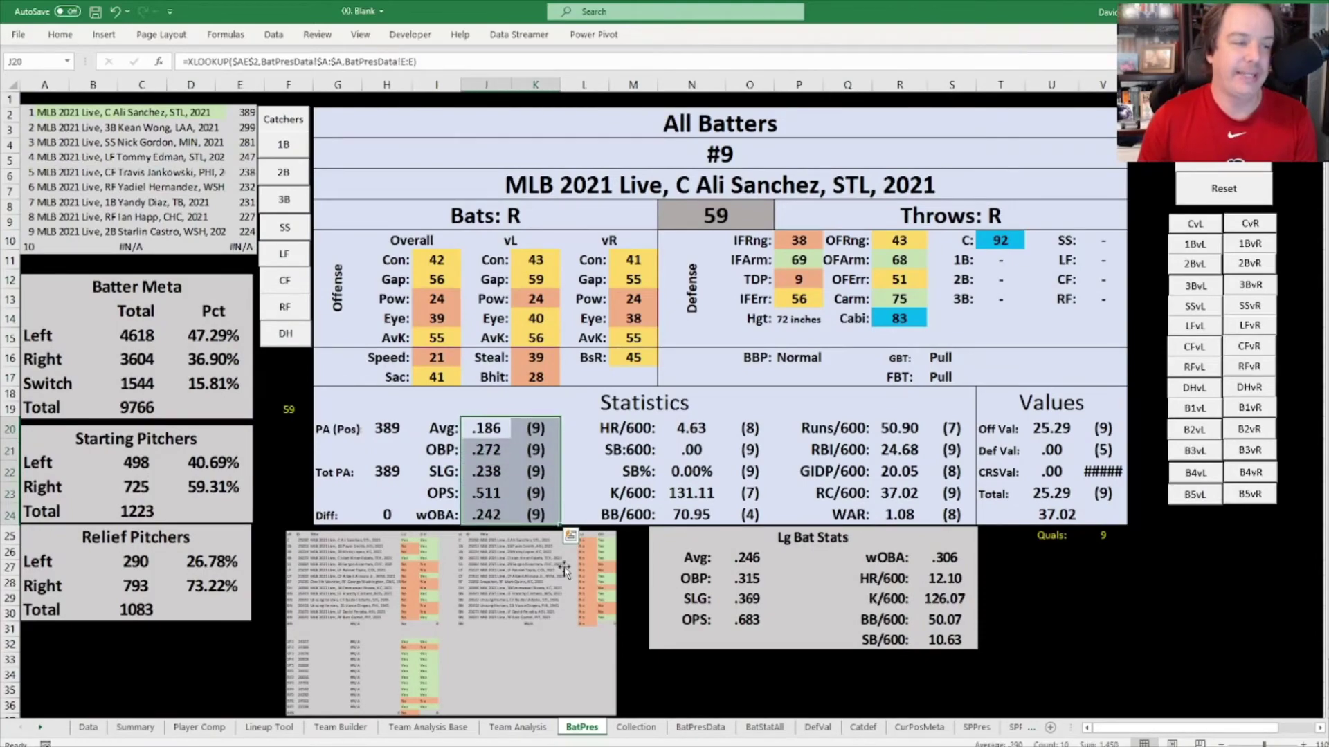
# Step: Compare the batter statistics and rankings across the BatPresData, BatPres, Lineup Tool and BatStatAll sheets
pyautogui.click(700, 728)
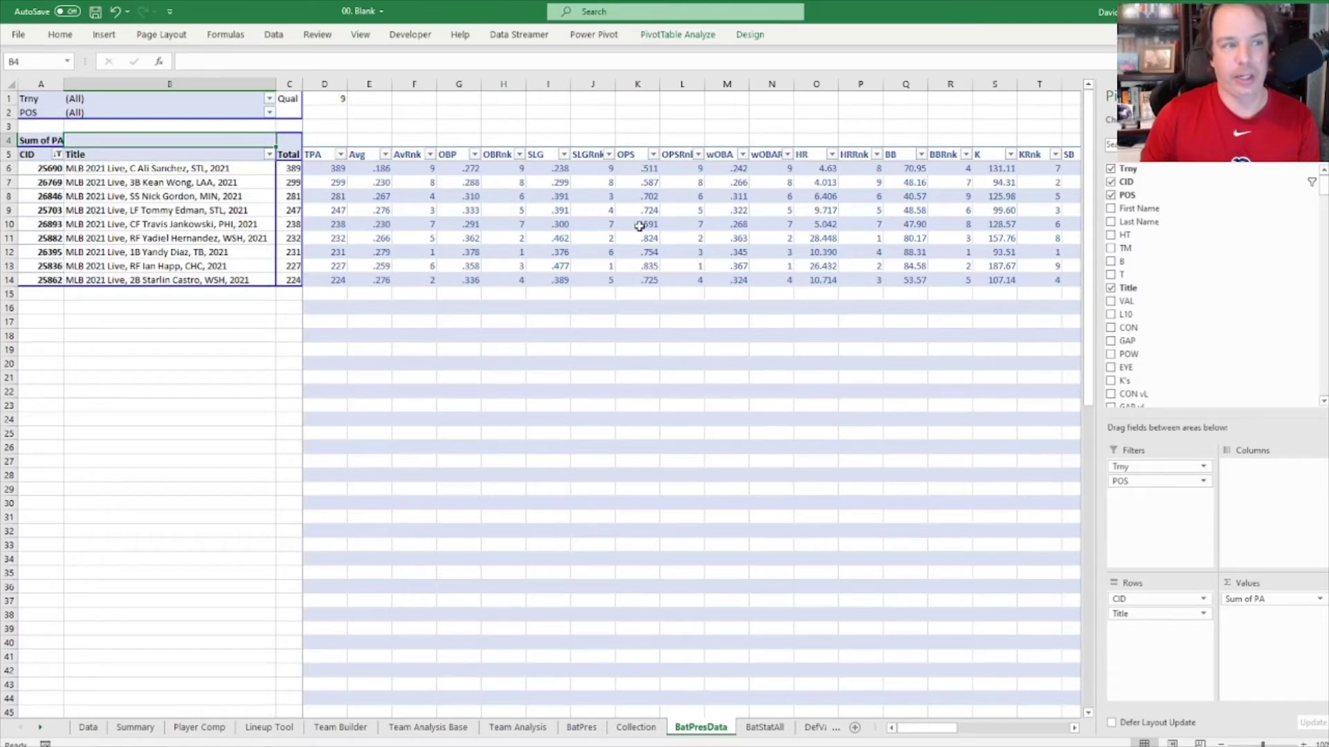
pyautogui.click(581, 728)
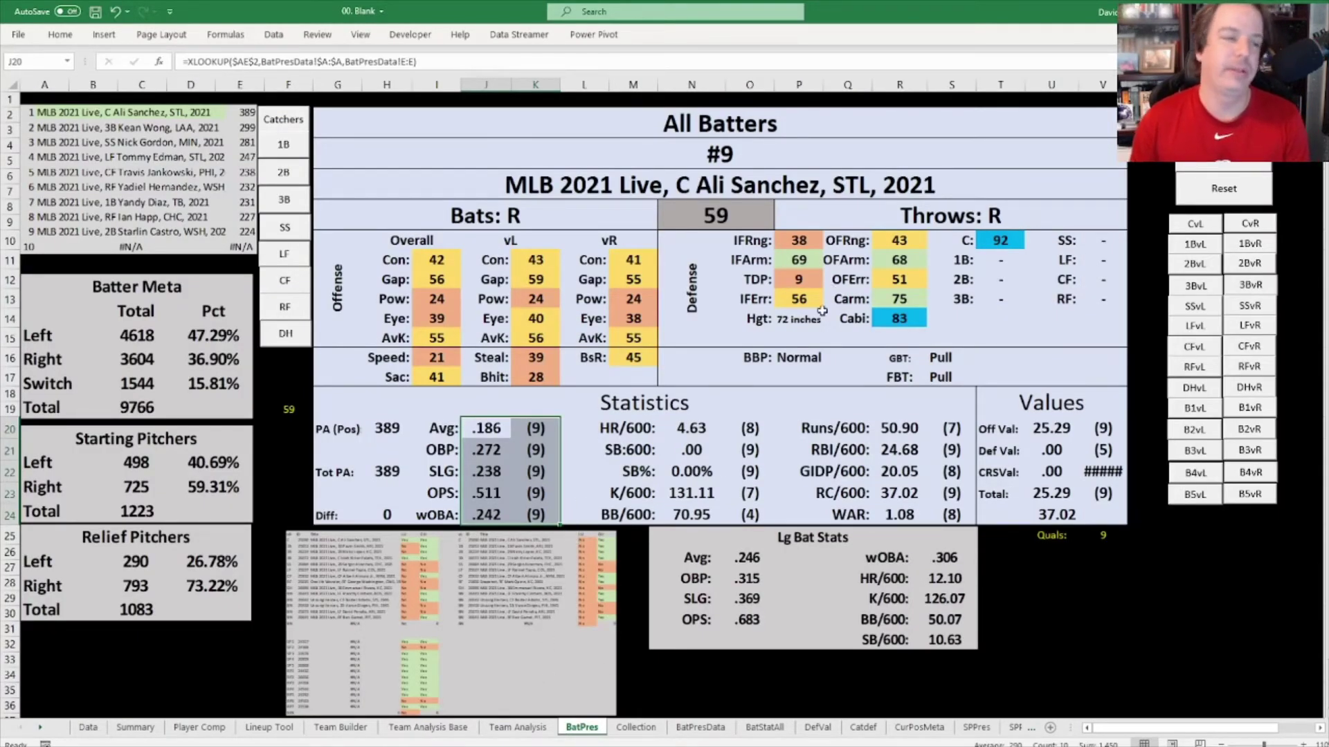
pyautogui.click(284, 732)
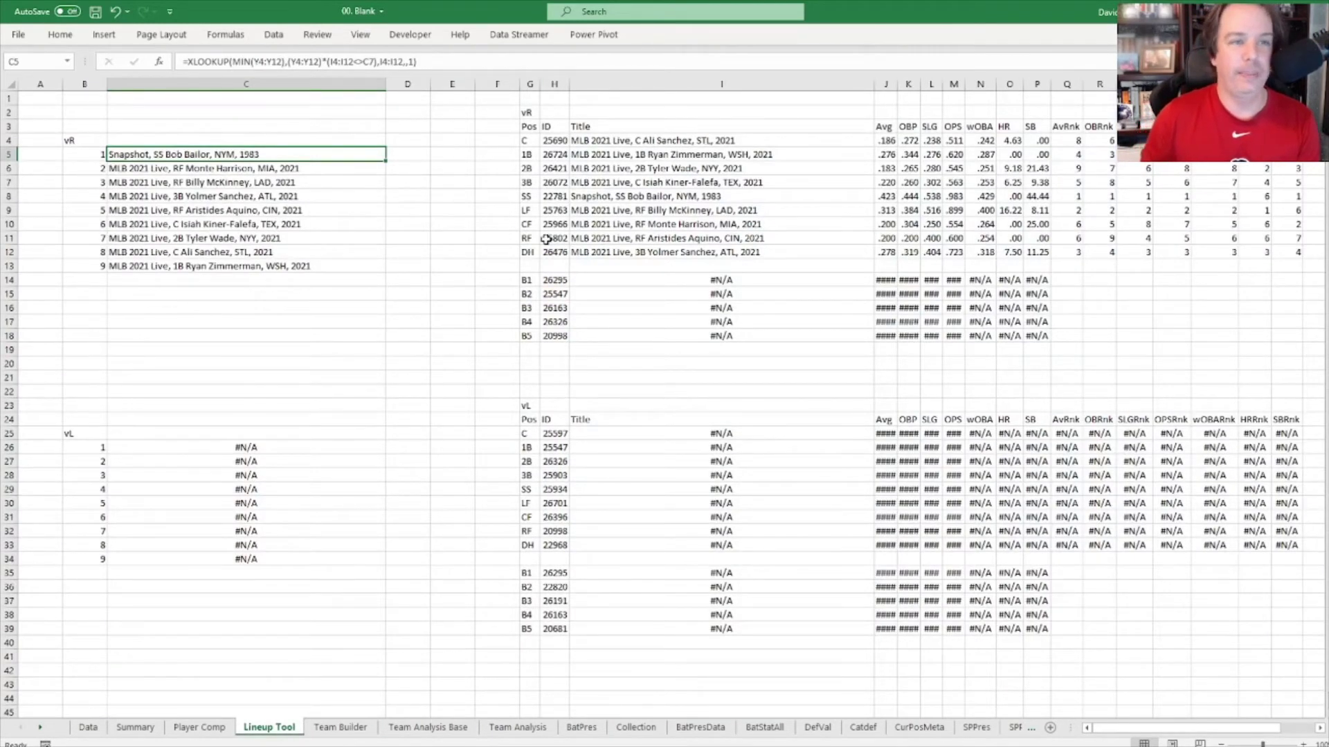
pyautogui.click(774, 733)
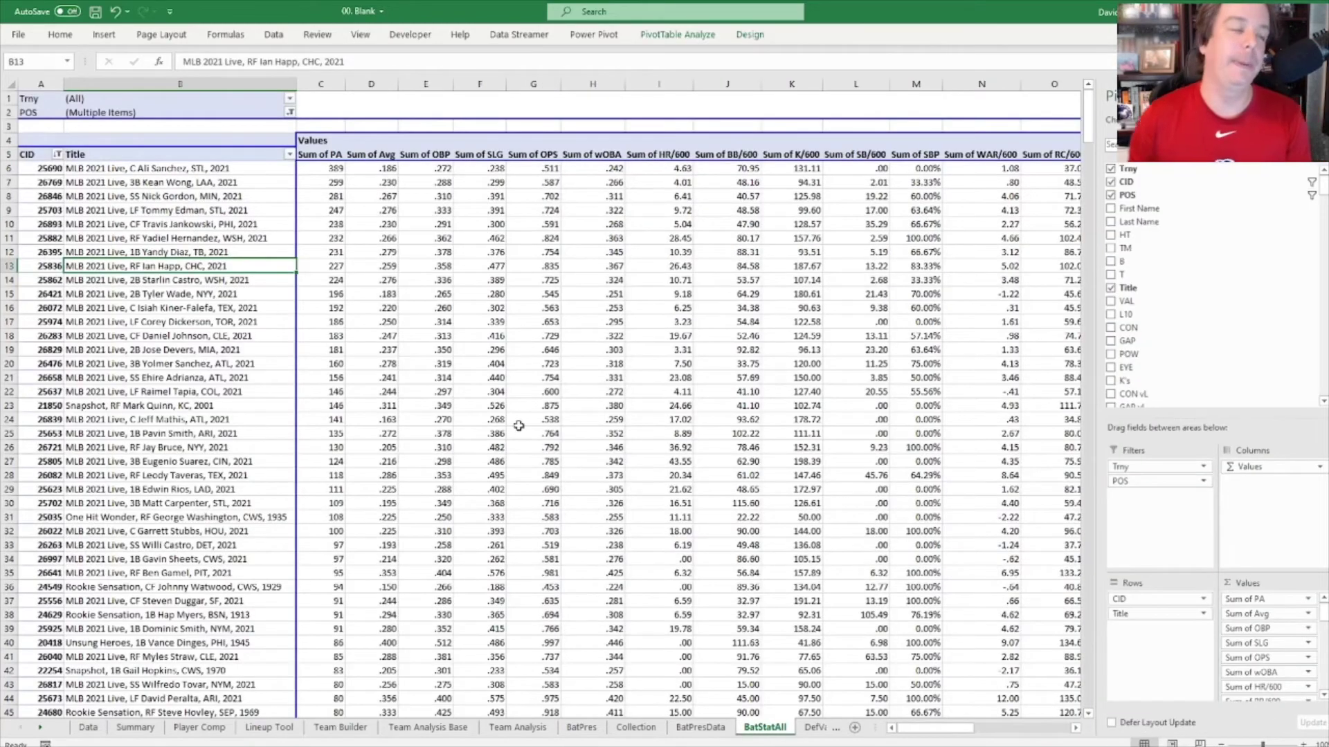
pyautogui.moveTo(912, 732)
pyautogui.mouseDown()
pyautogui.moveTo(993, 737)
pyautogui.moveTo(912, 738)
pyautogui.mouseUp()
pyautogui.click(700, 727)
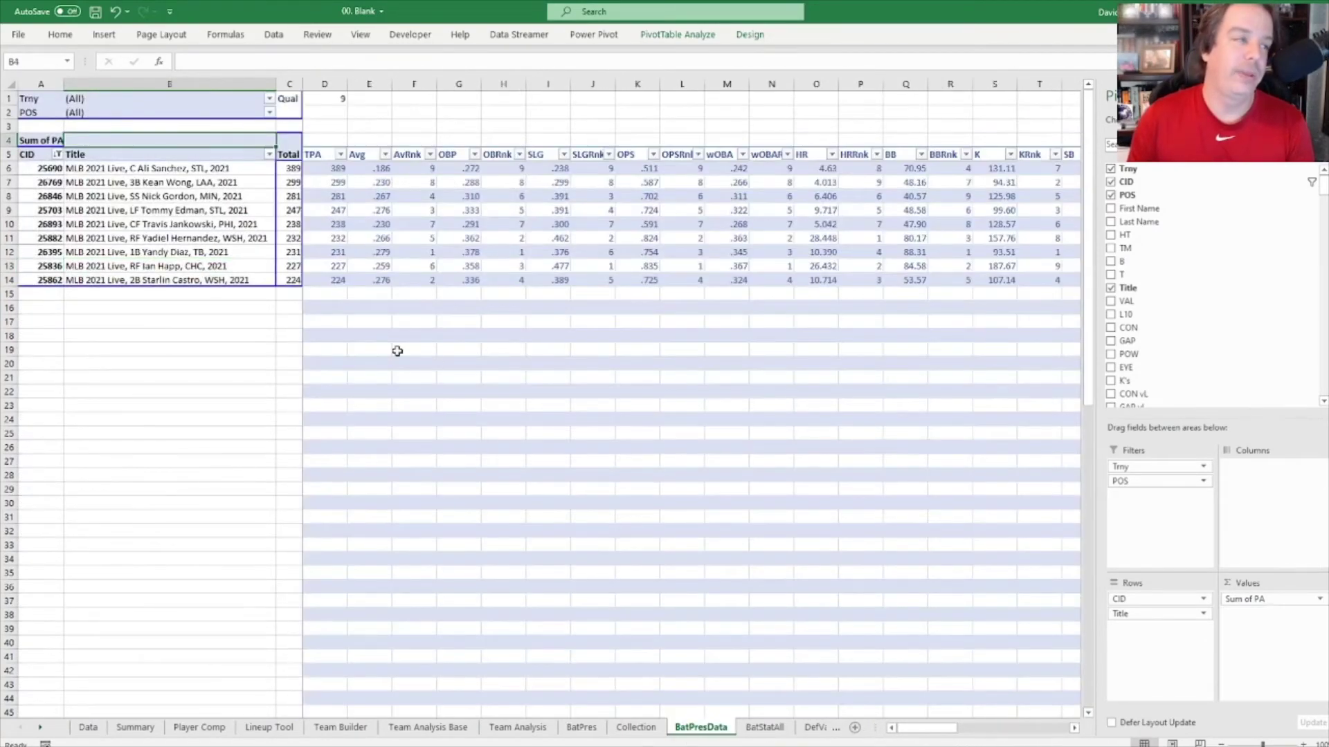
# Step: Examine the PA totals, the OBRnk filter choices and the OPS lookup formula on BatPresData
pyautogui.click(298, 195)
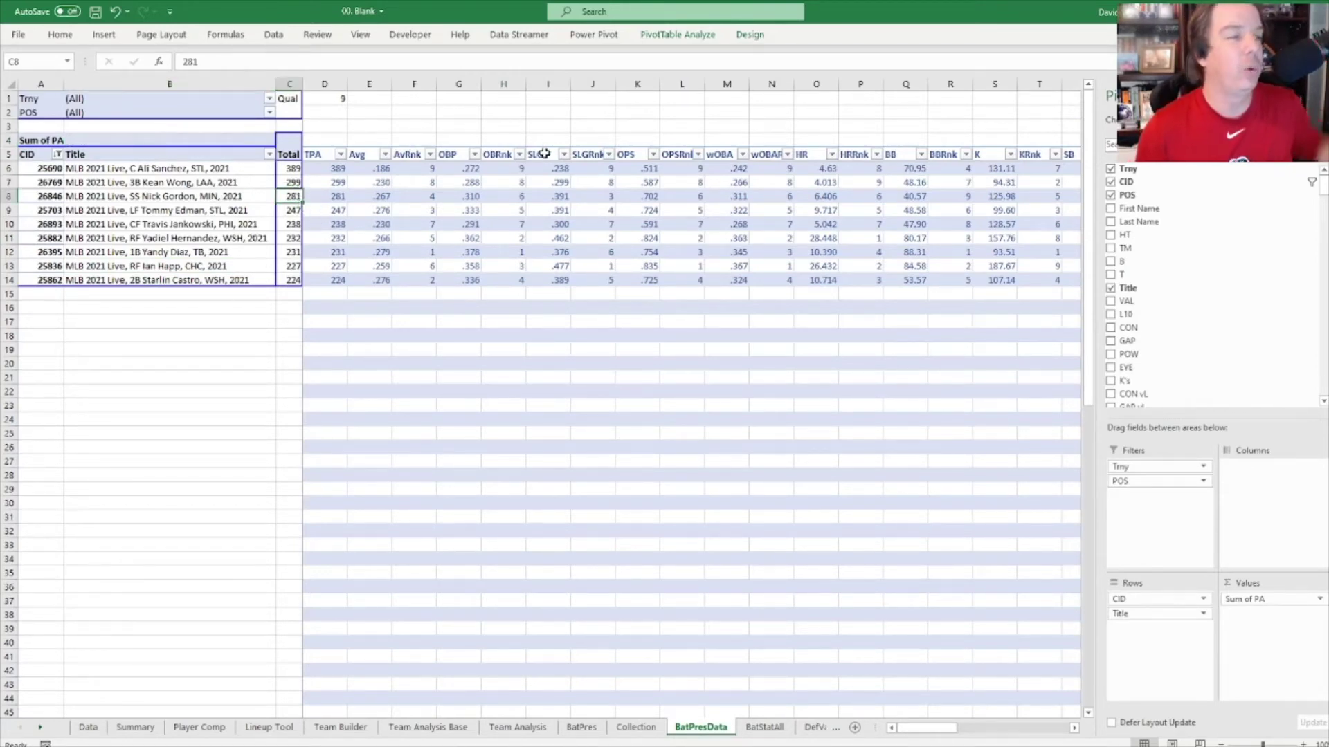
pyautogui.click(519, 154)
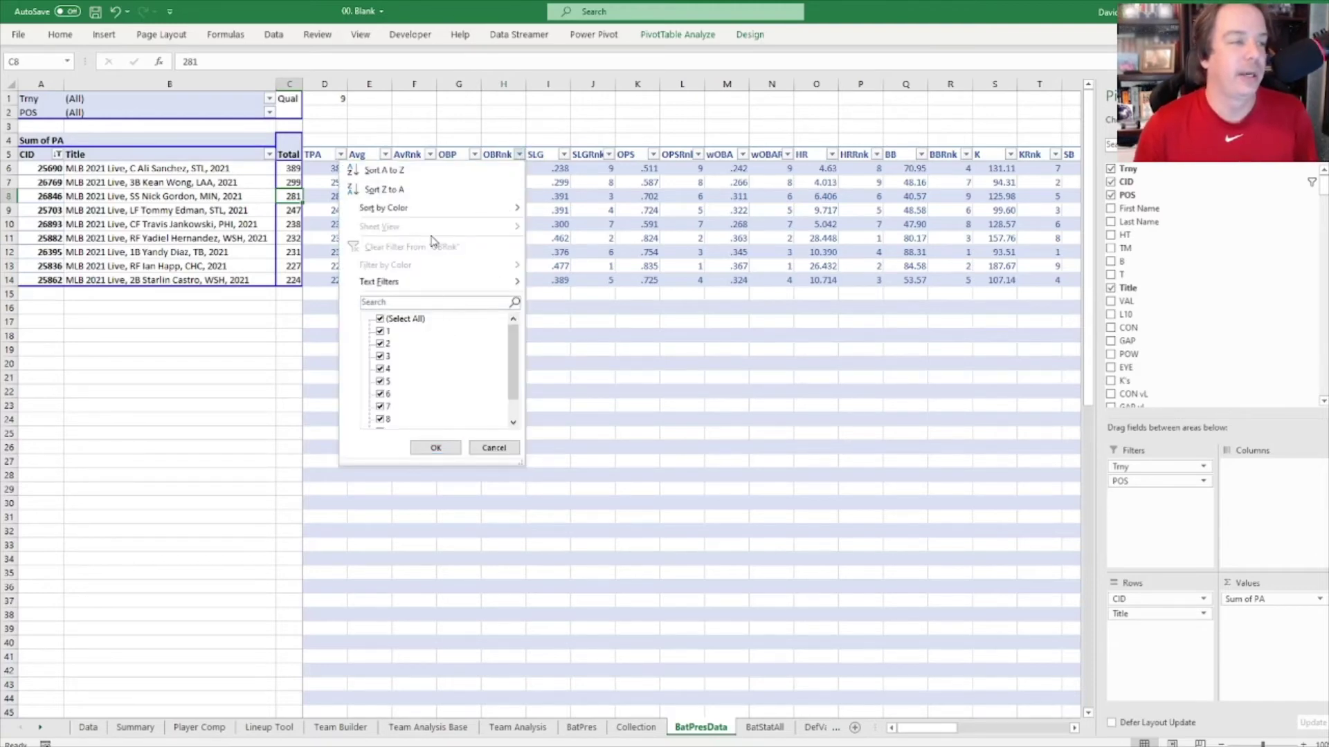
pyautogui.click(720, 446)
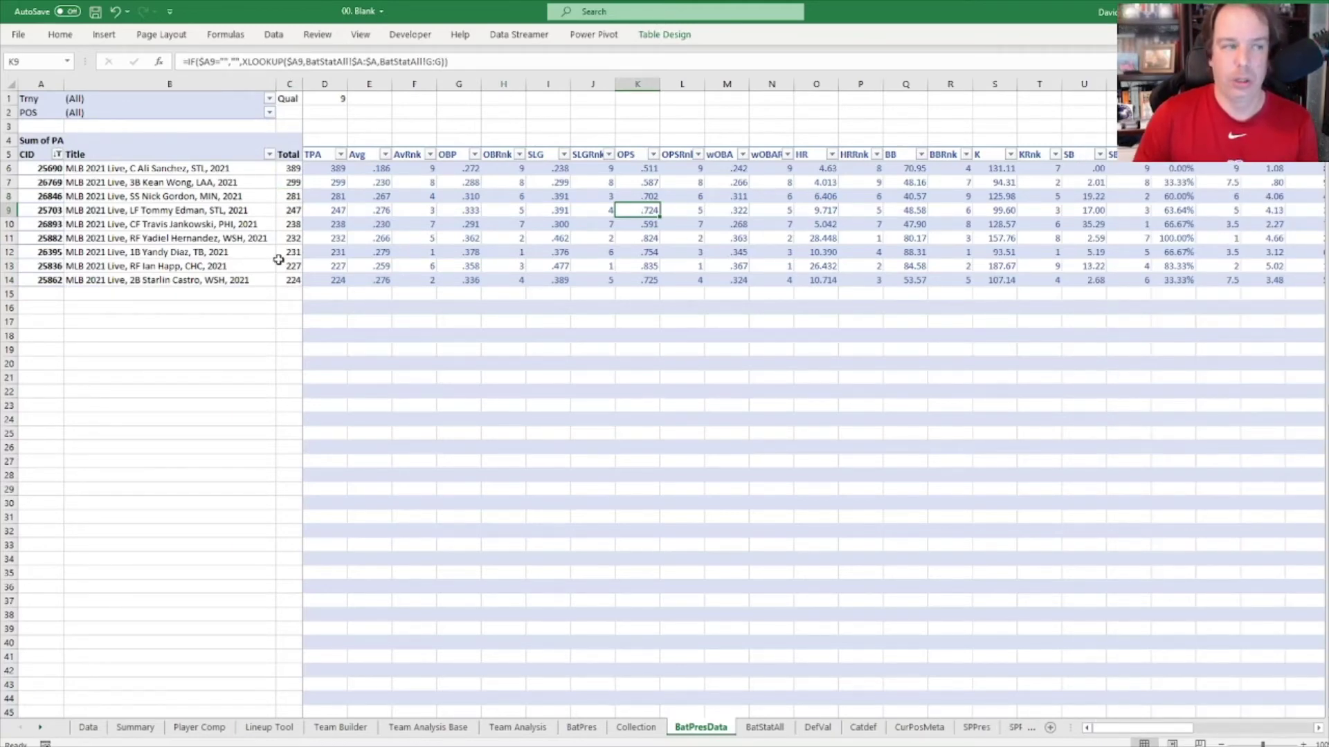
pyautogui.click(286, 183)
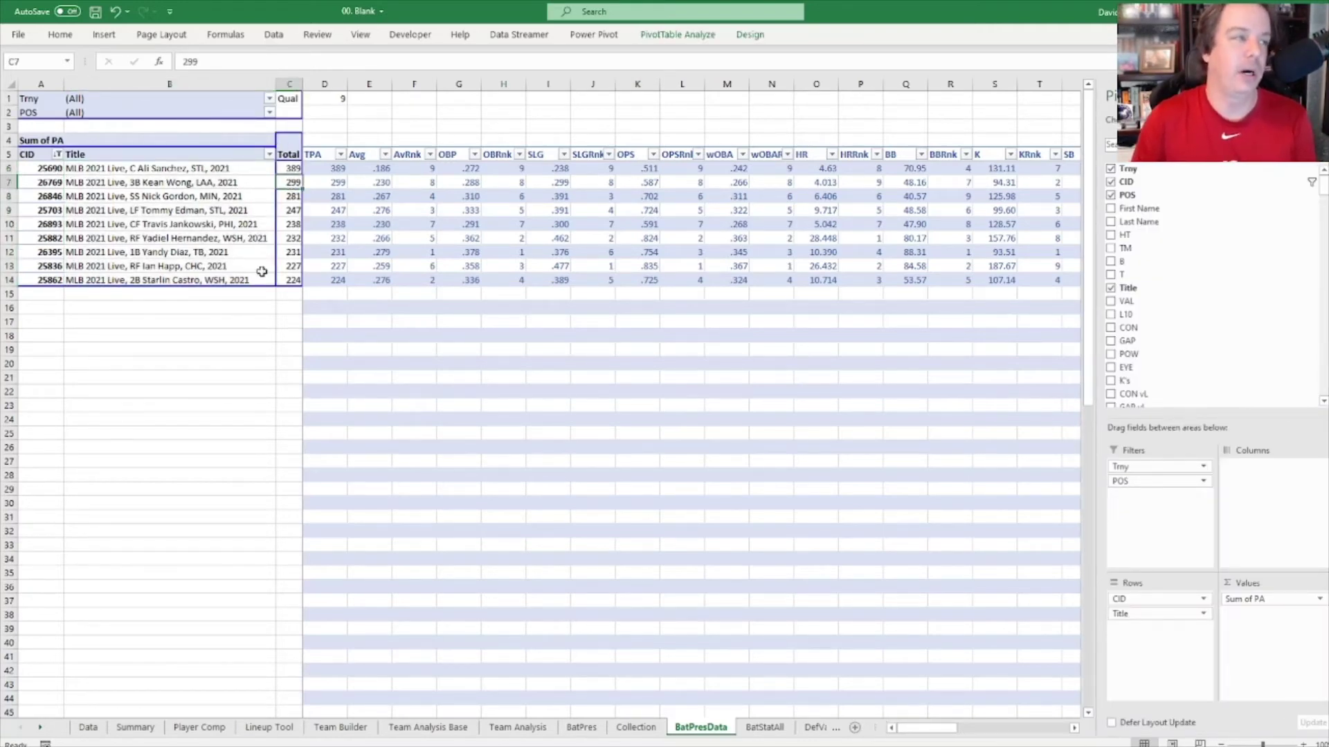
# Step: Compare the full batter list on BatStatAll with the vR and vL lineups on Lineup Tool
pyautogui.click(765, 728)
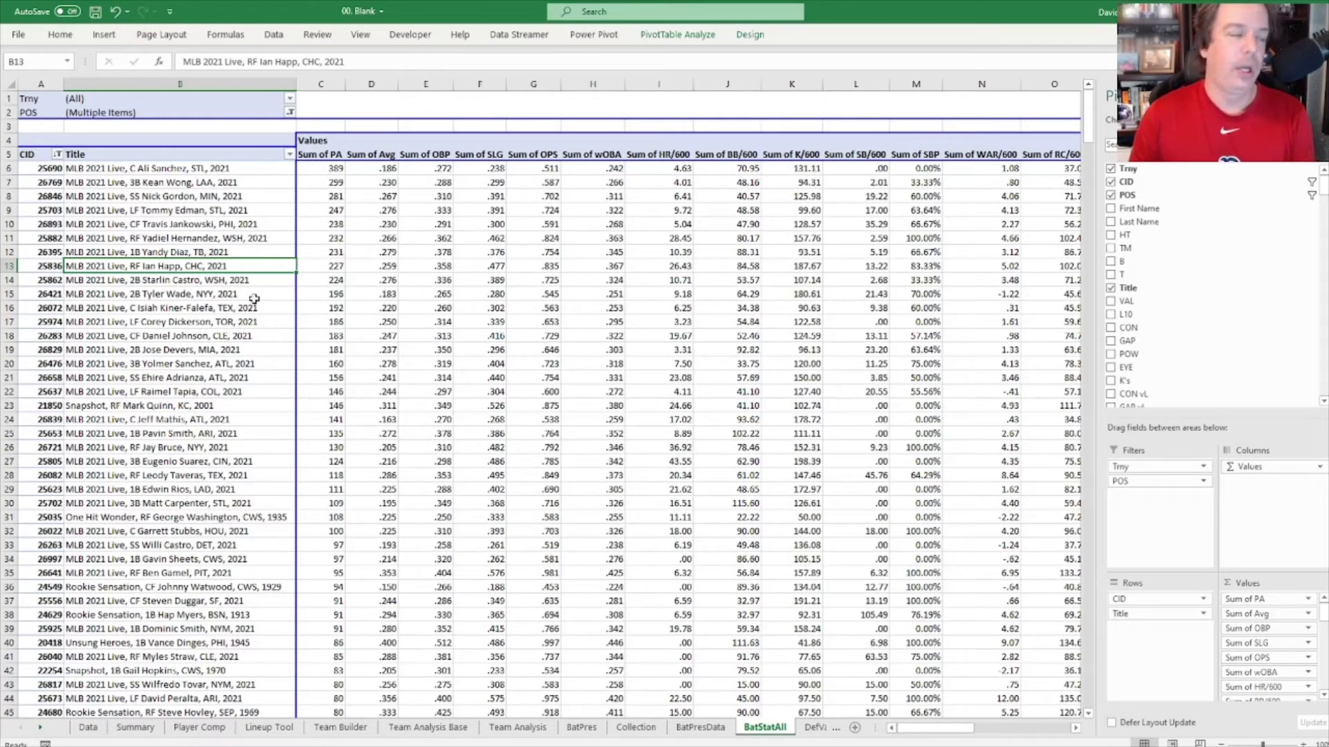
pyautogui.click(273, 727)
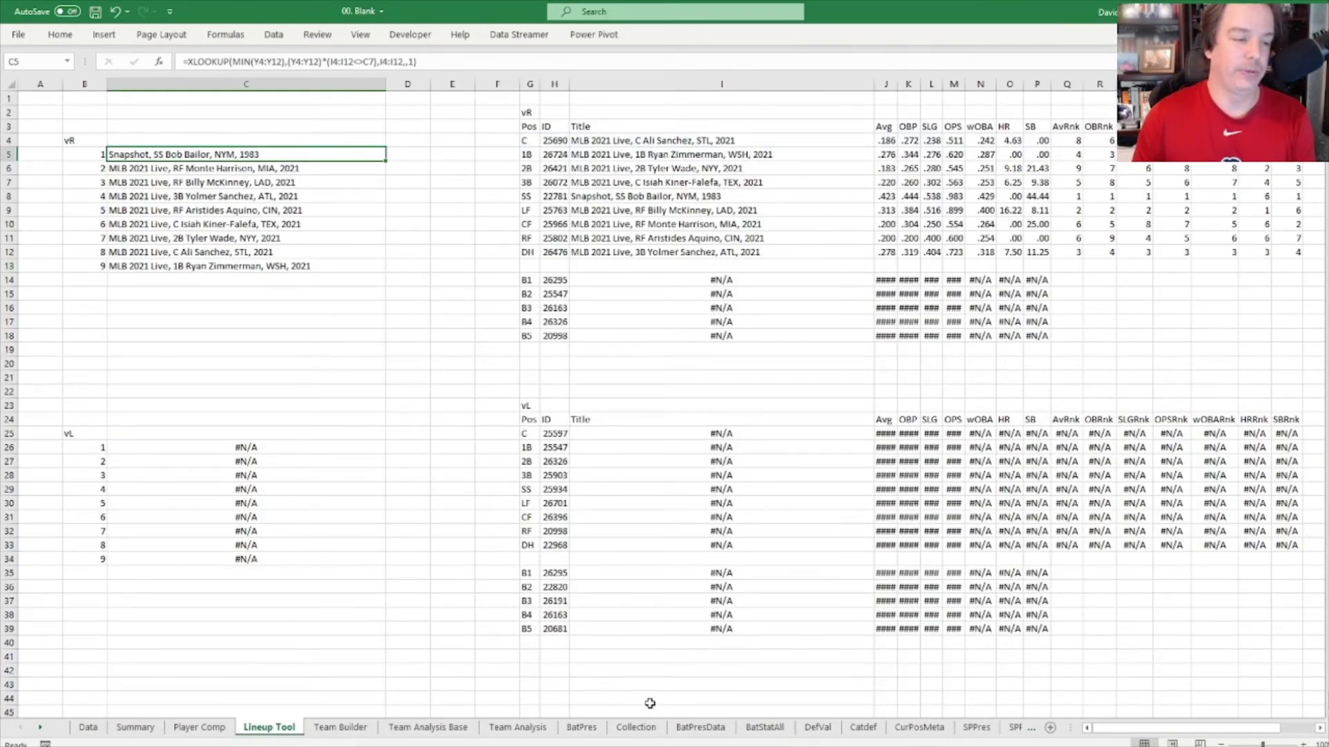
pyautogui.click(706, 732)
# Step: Sort the CIDs in the BatStatAll pivot by Sum of OBP in descending order
pyautogui.click(764, 727)
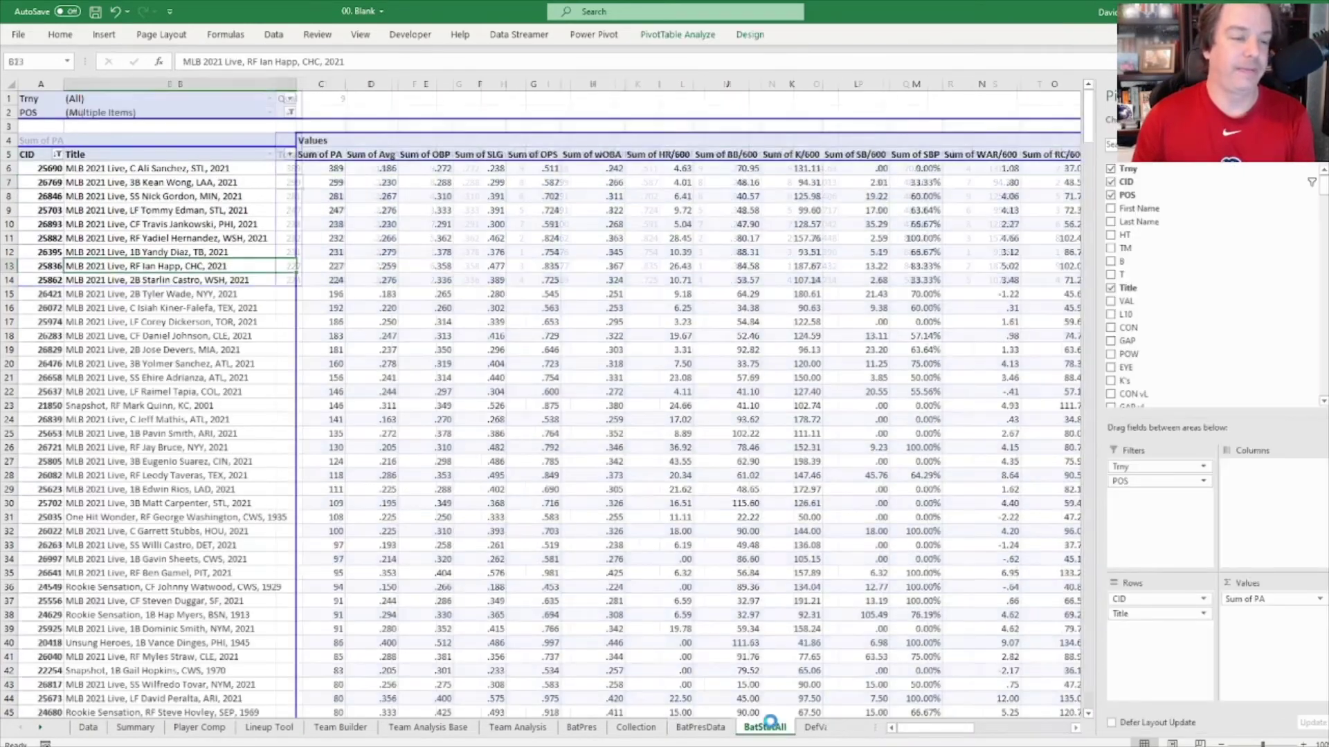
pyautogui.click(246, 252)
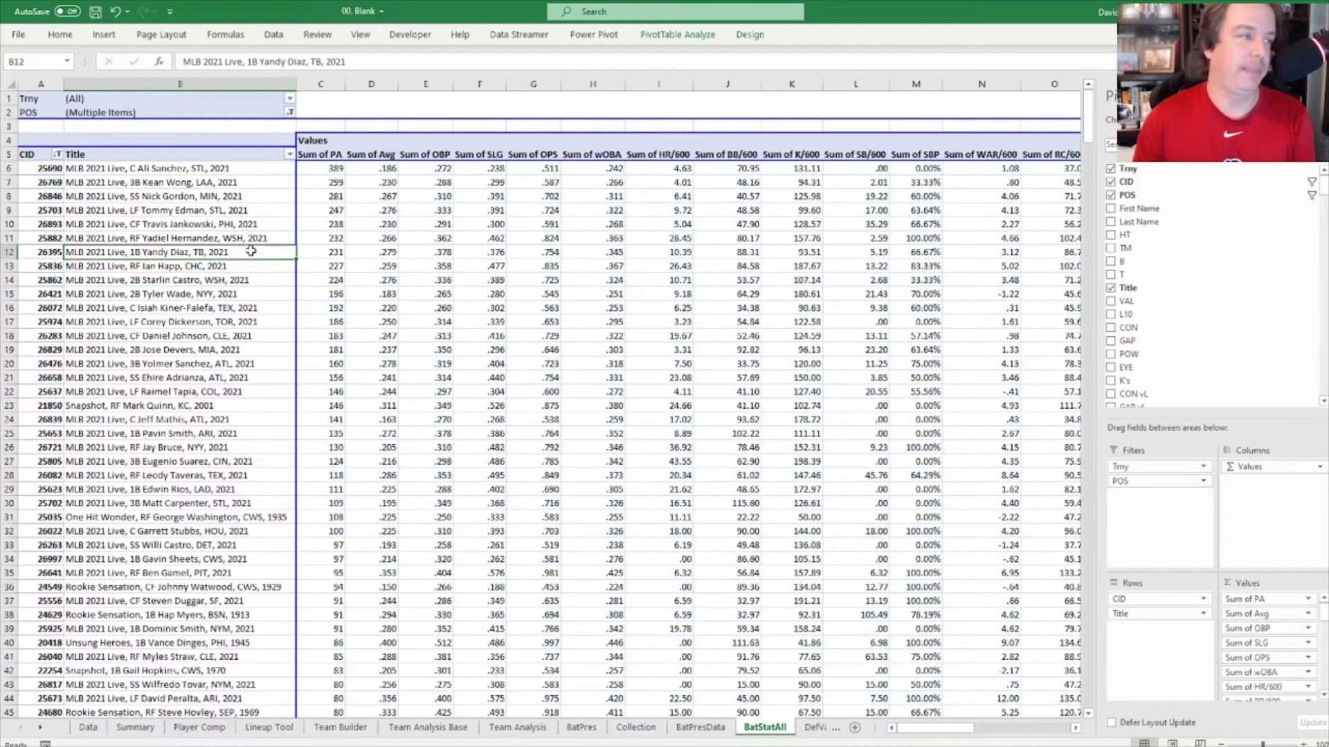
pyautogui.click(55, 158)
pyautogui.click(57, 154)
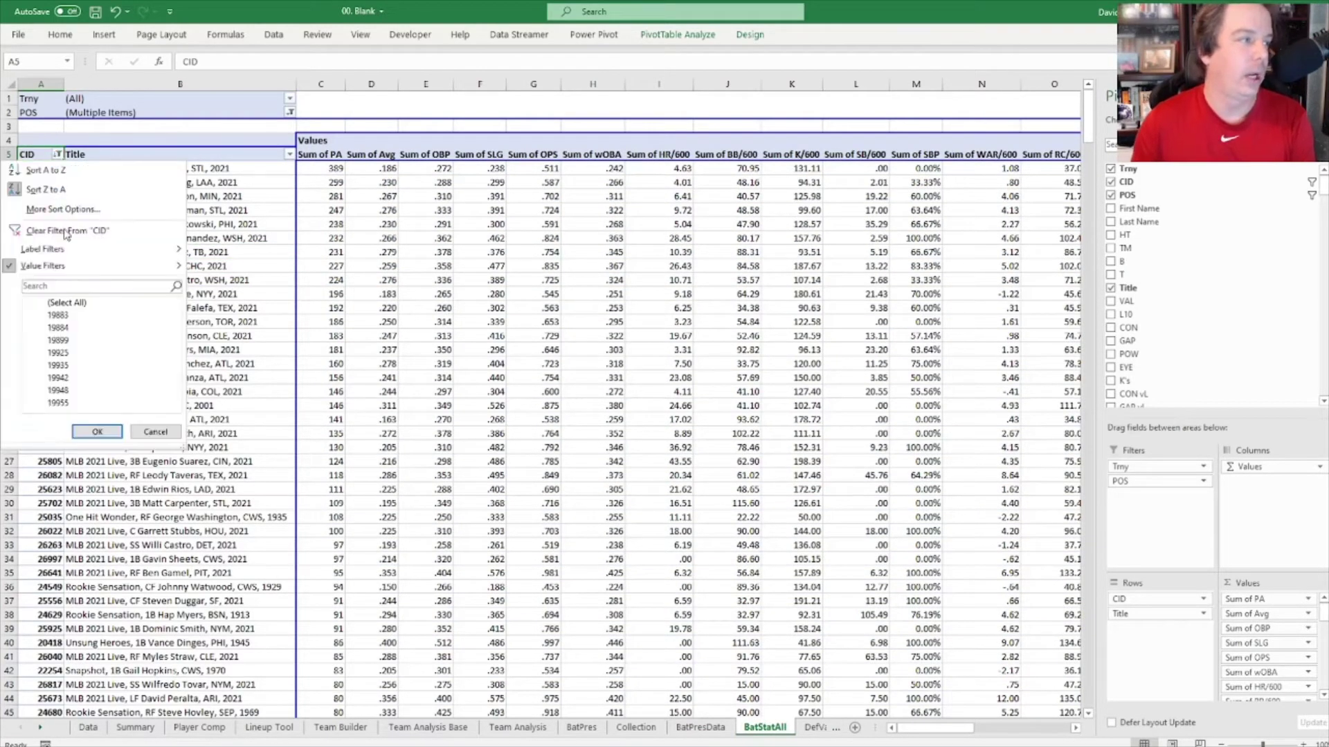
pyautogui.click(62, 208)
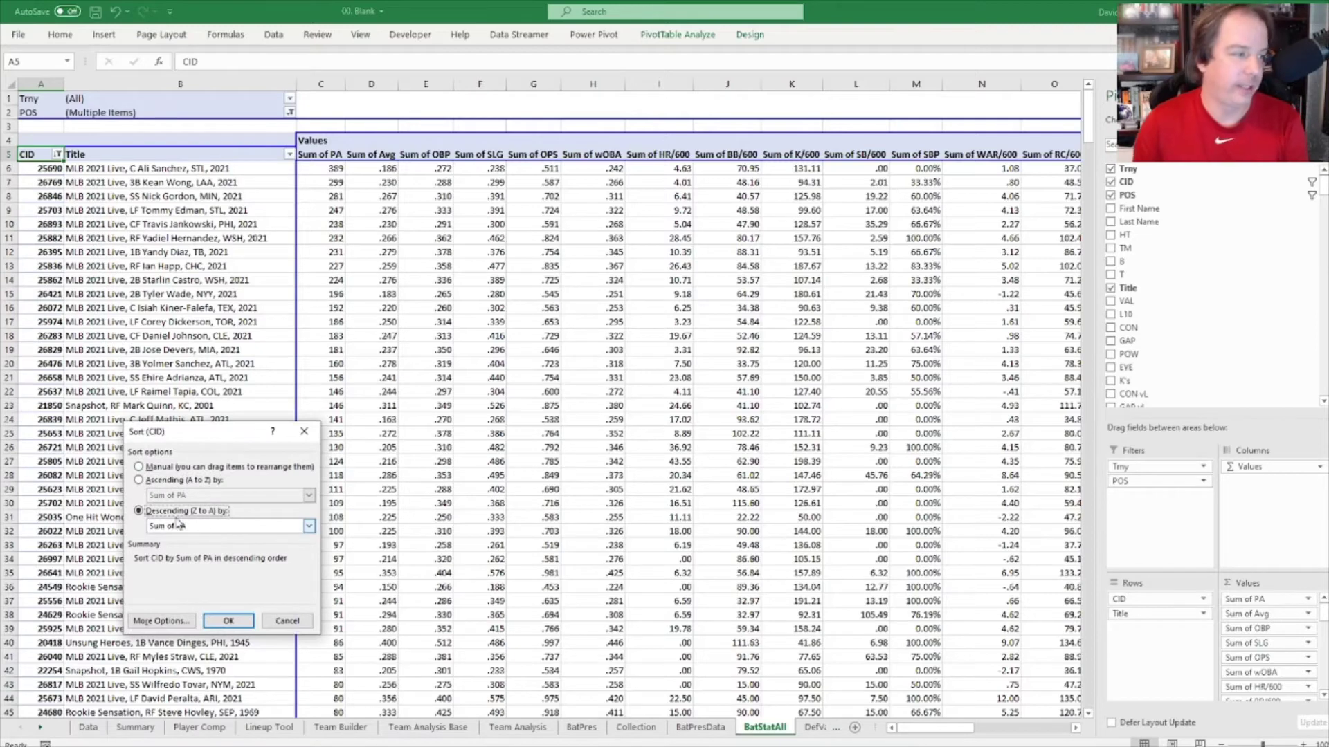
pyautogui.click(308, 527)
pyautogui.click(208, 563)
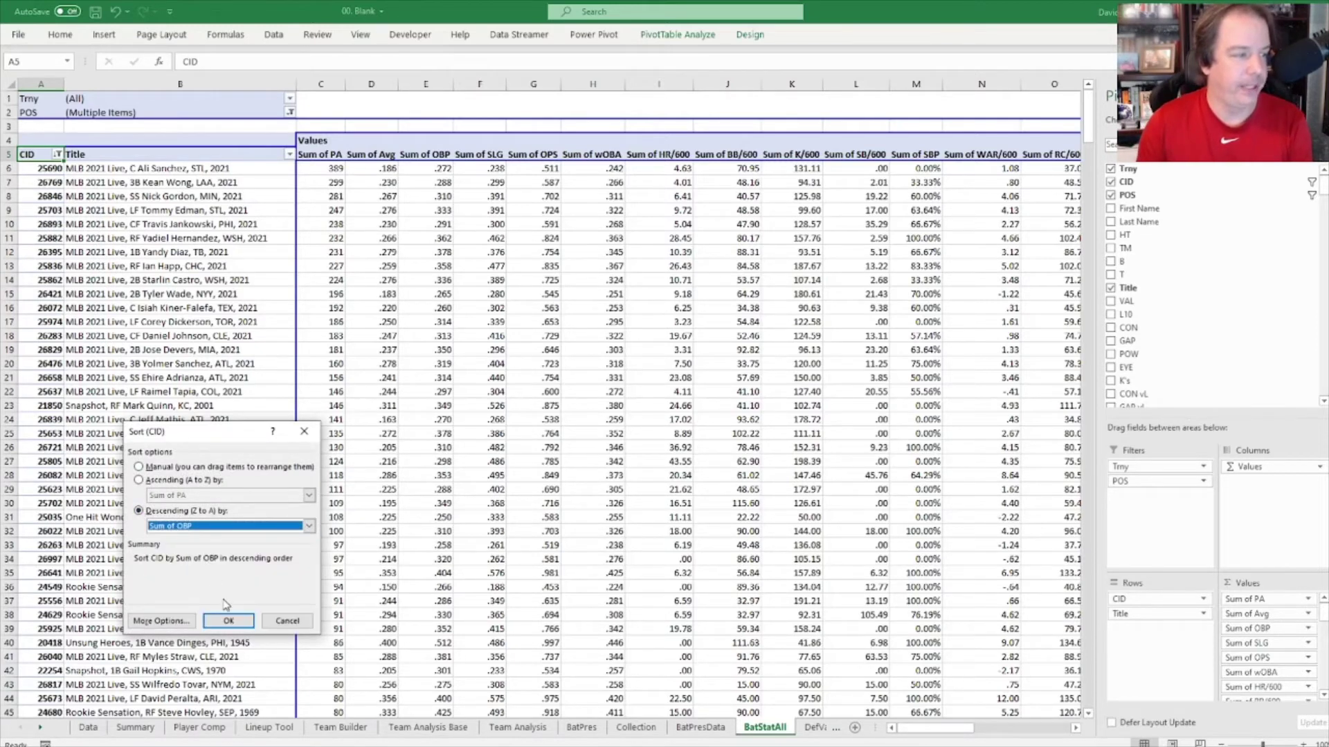
pyautogui.click(227, 620)
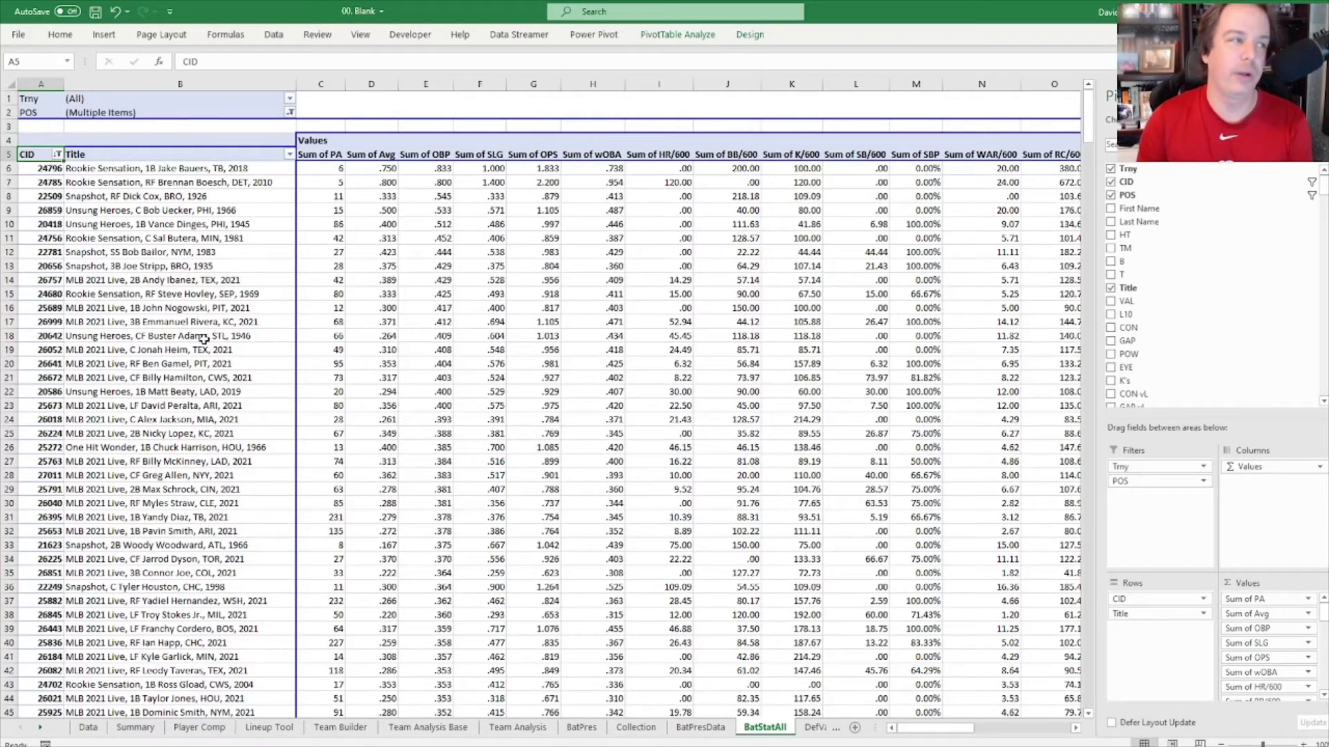
# Step: Review the CID value filter on Sum of PA and the sort options in BatStatAll, keeping the existing settings
pyautogui.click(58, 153)
pyautogui.moveTo(83, 266)
pyautogui.click(233, 348)
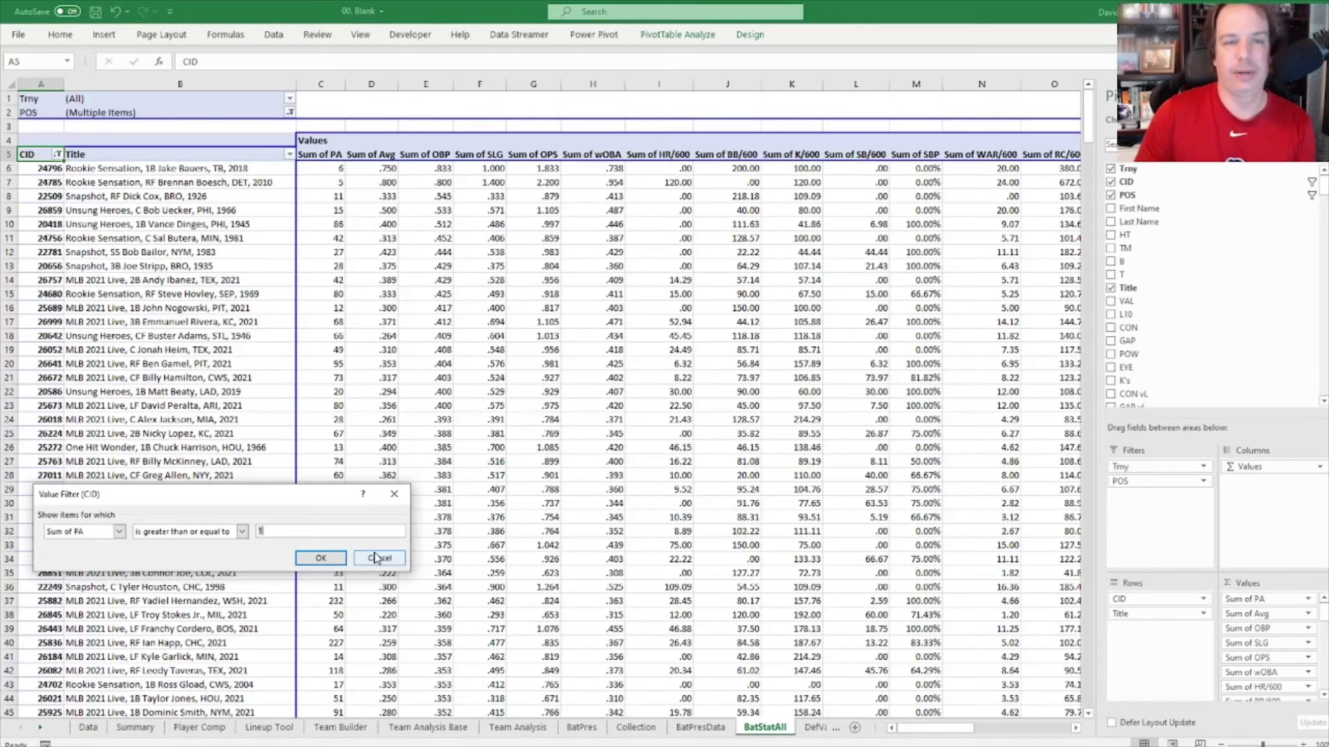
pyautogui.click(323, 559)
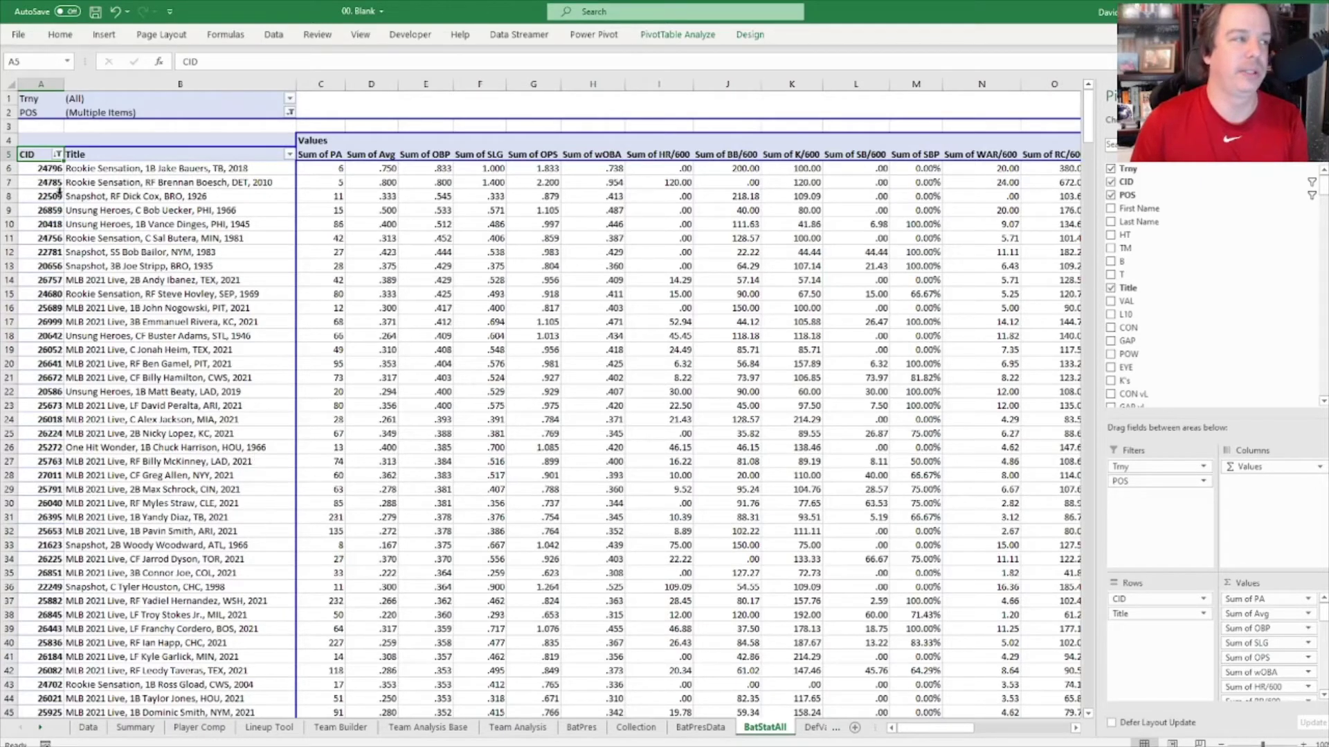
pyautogui.click(58, 155)
pyautogui.moveTo(73, 253)
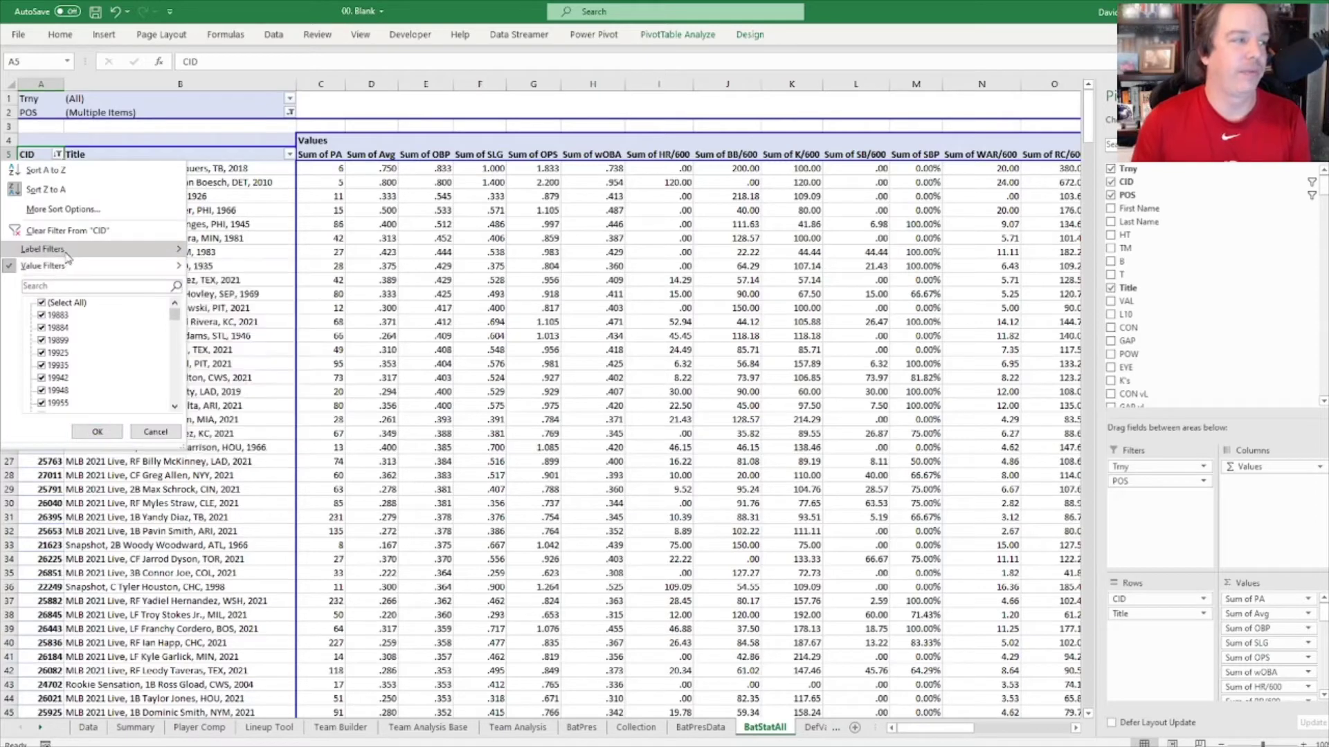
pyautogui.click(62, 209)
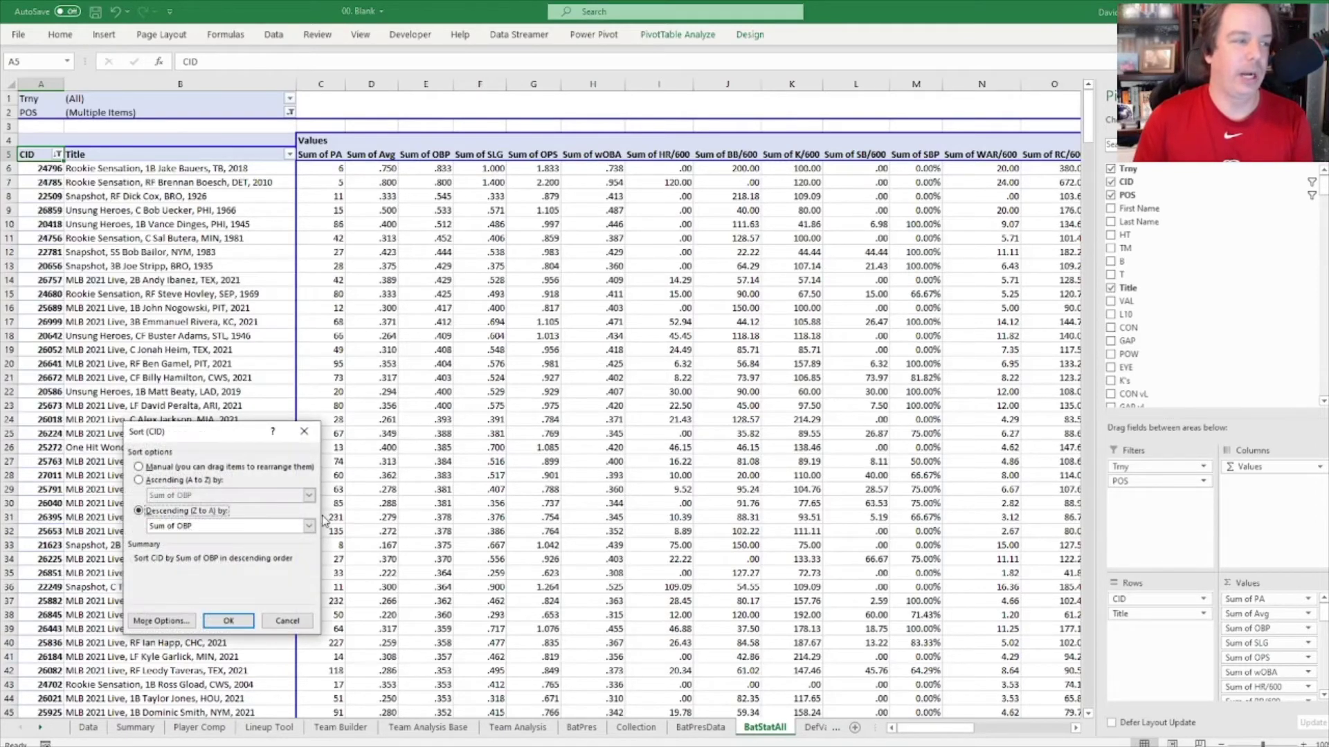
pyautogui.click(288, 622)
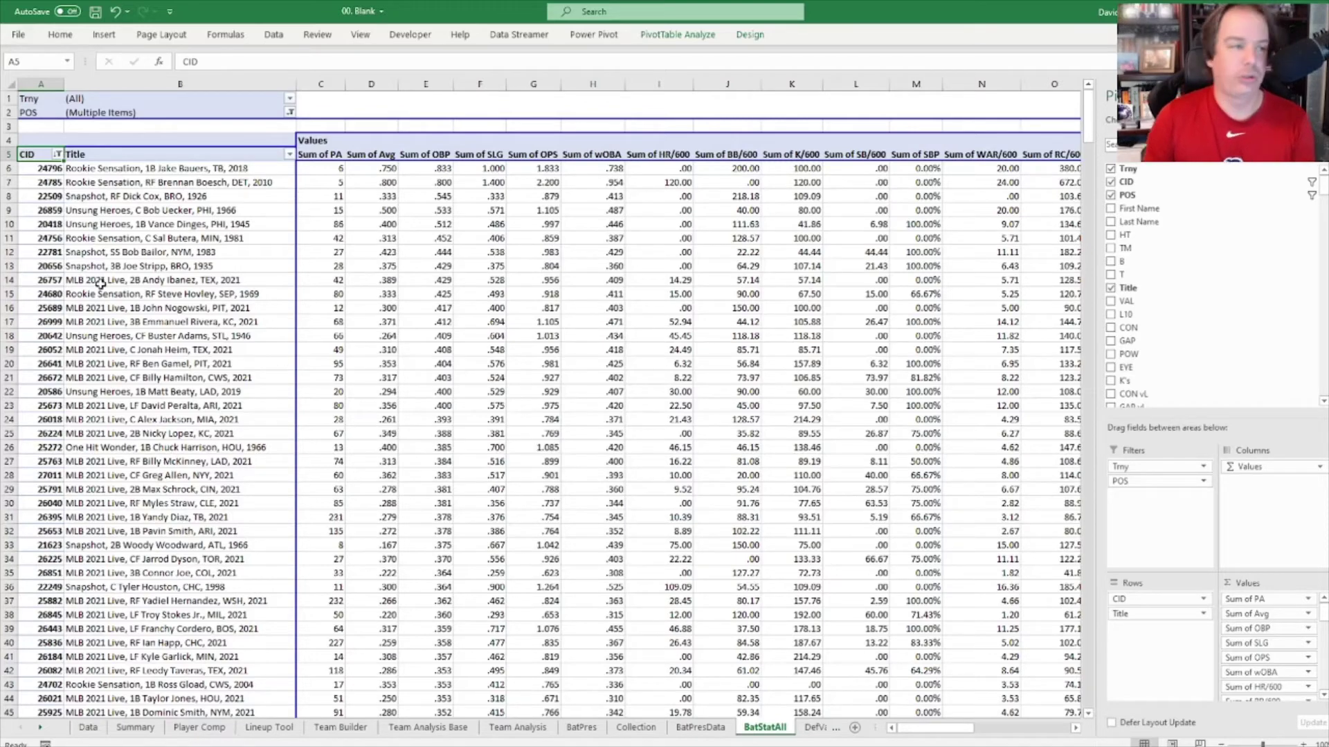
pyautogui.click(195, 237)
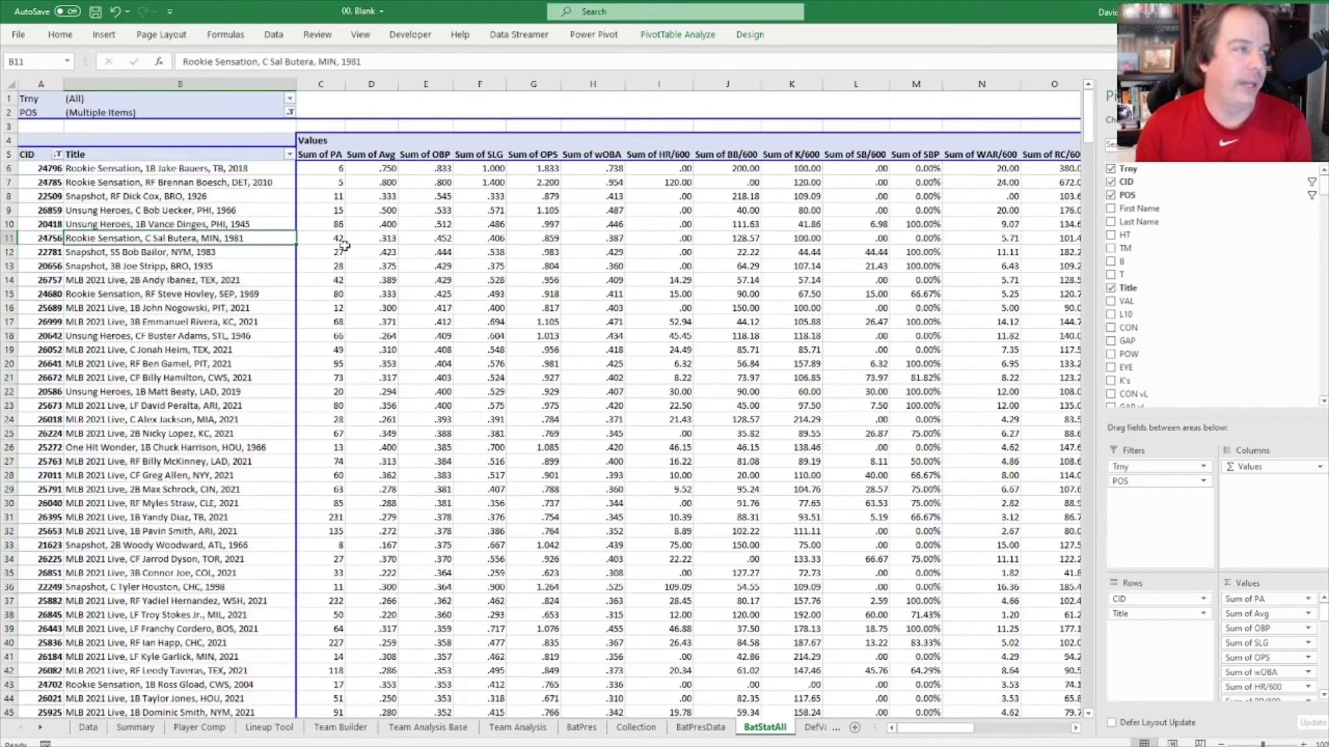
# Step: Show the Collection sheet and close the extra workbook Book1 without keeping its clipboard data
pyautogui.click(636, 727)
pyautogui.click(450, 223)
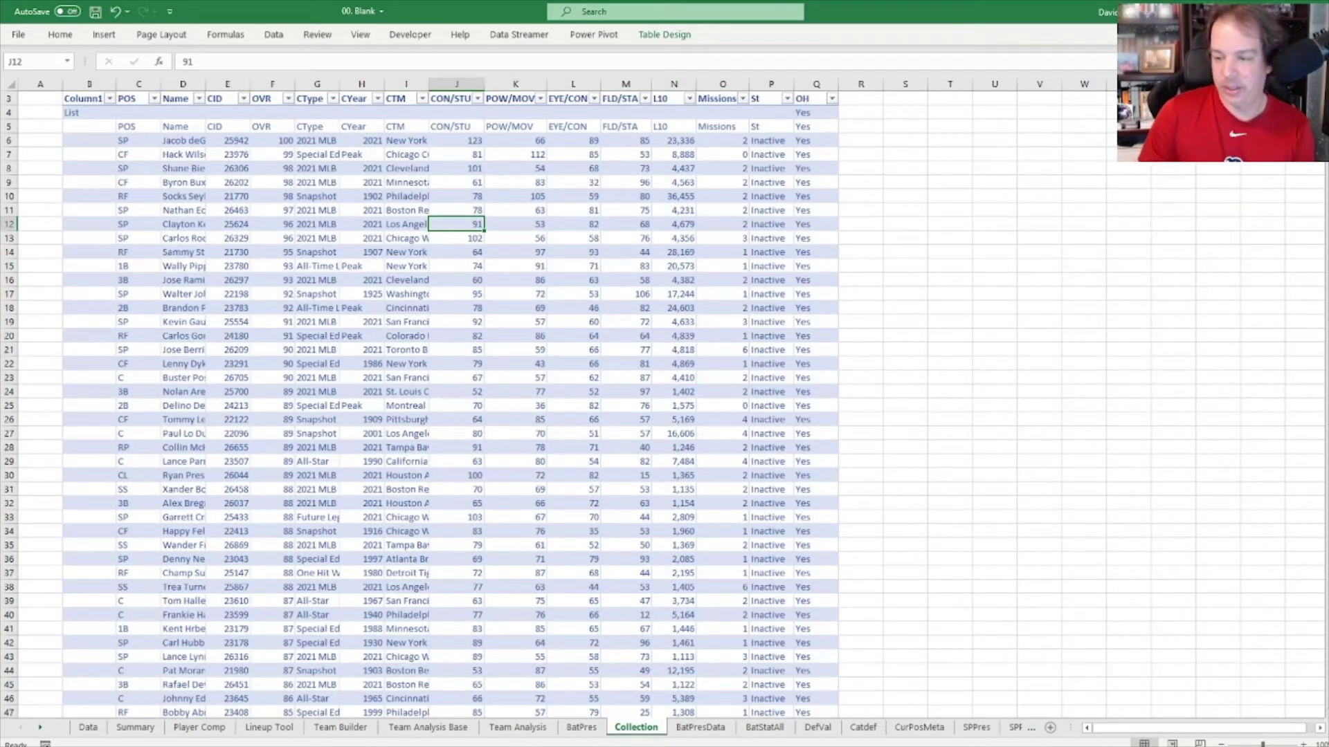
pyautogui.hotkey('alt', 'Tab')
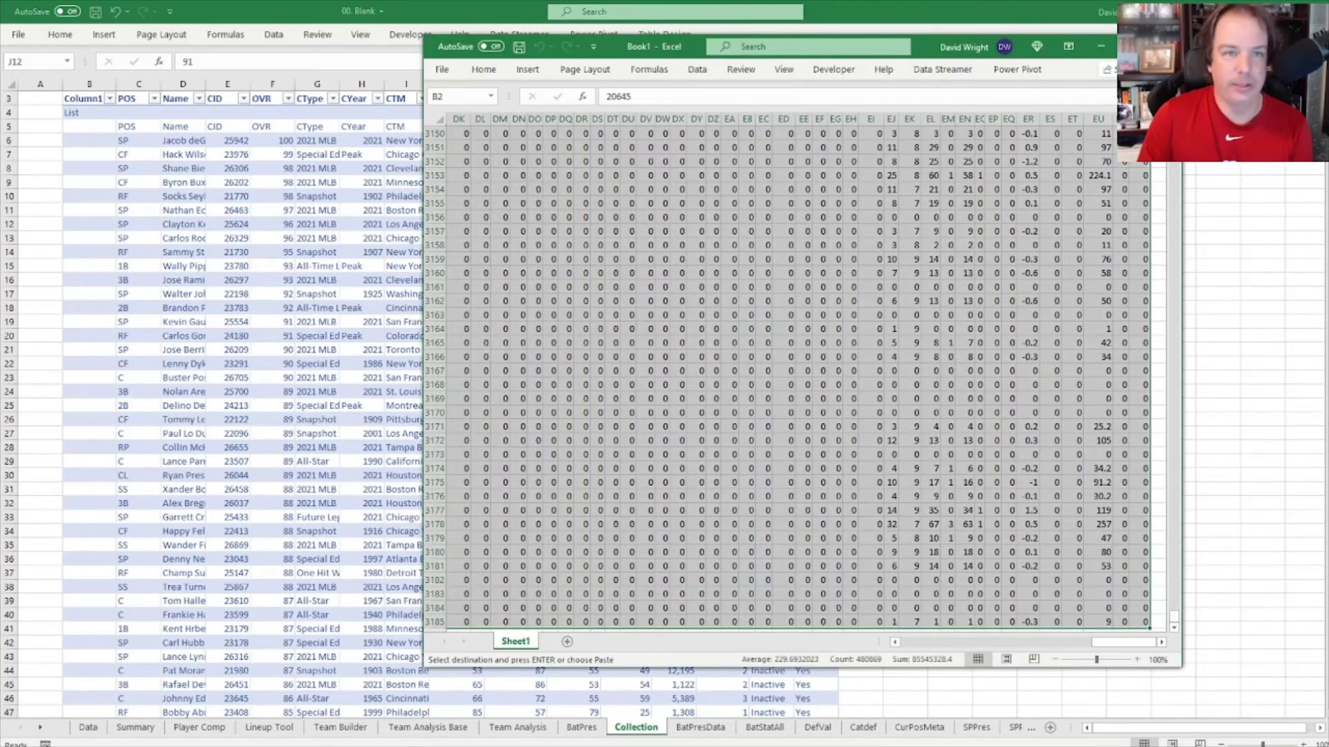
pyautogui.hotkey('ctrl', 'w')
pyautogui.click(857, 436)
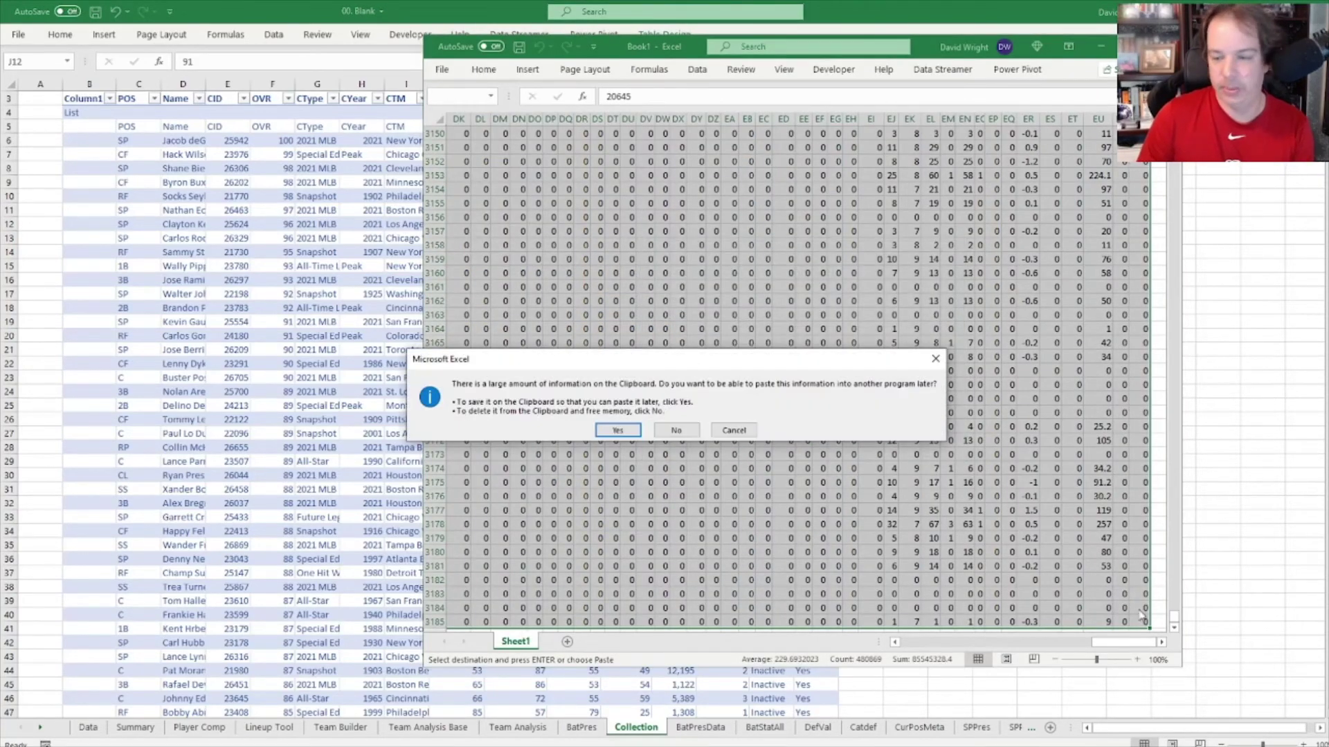
pyautogui.click(676, 431)
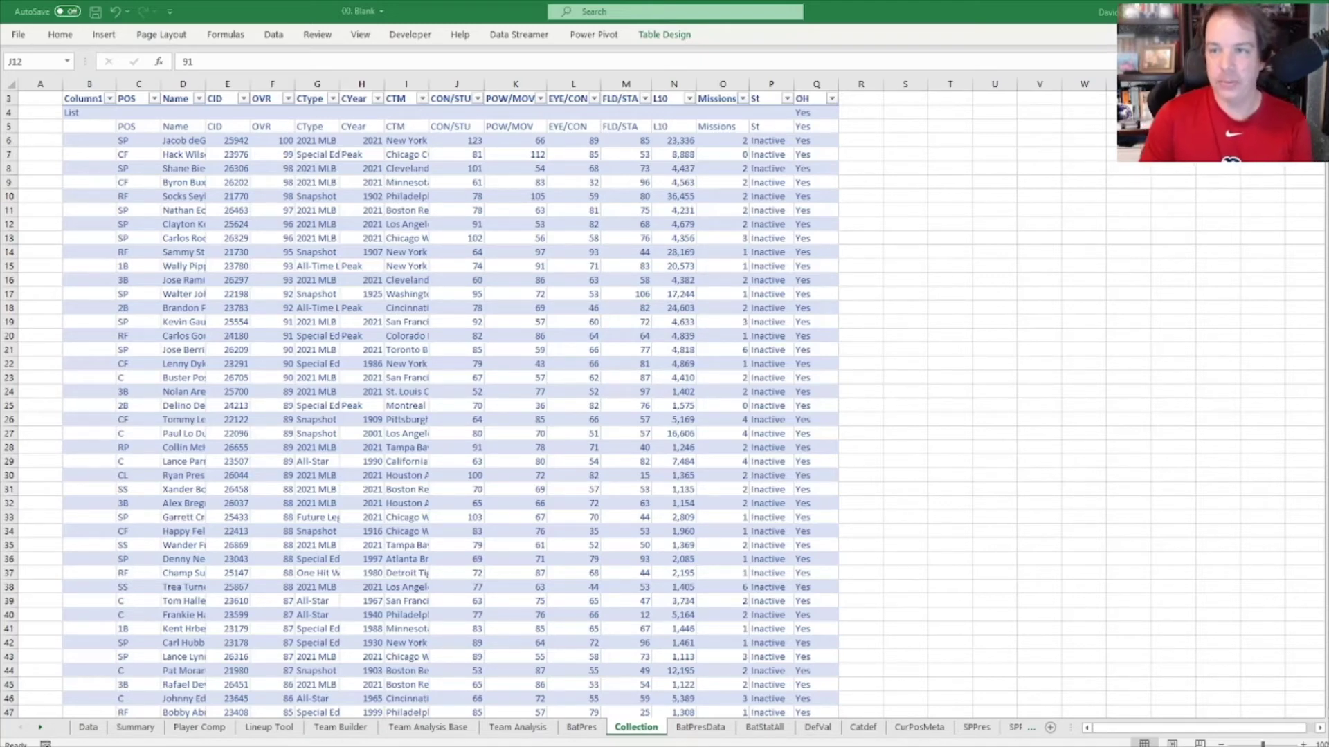
# Step: Switch to the Word tutorial document and check its Collection View field list
pyautogui.hotkey('alt', 'Tab')
pyautogui.moveTo(918, 91); pyautogui.dragTo(594, 32)
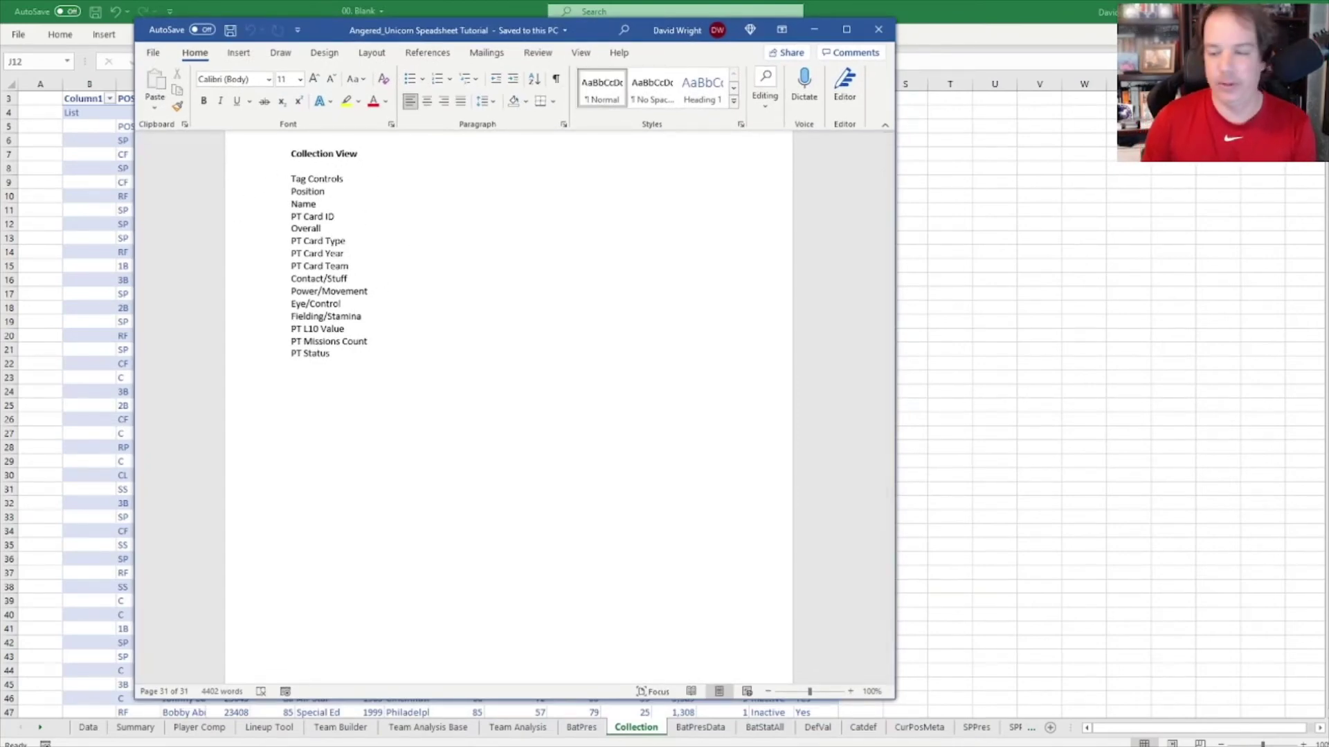
# Step: Switch to Out of the Park Baseball 22 and open the collection's Manage Cards page from the team's roster
pyautogui.hotkey('alt', 'Tab')
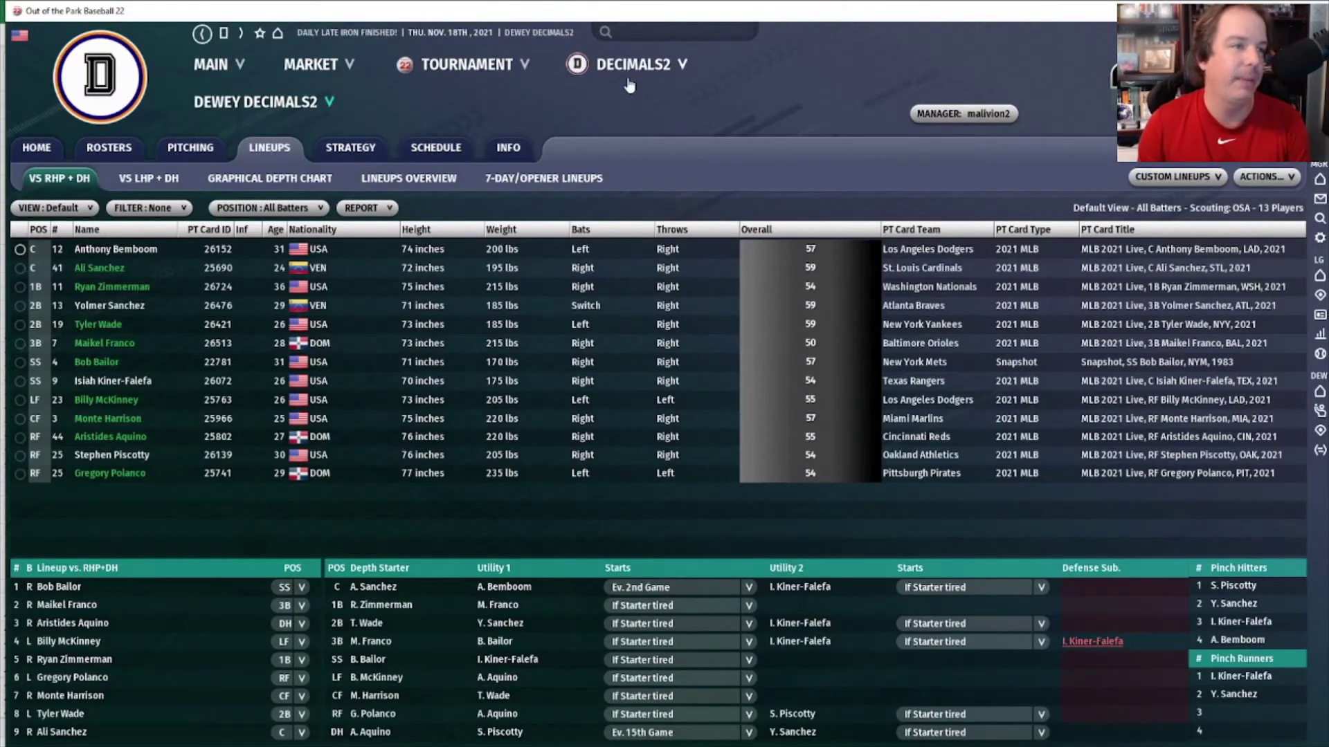
pyautogui.moveTo(630, 86)
pyautogui.click(635, 116)
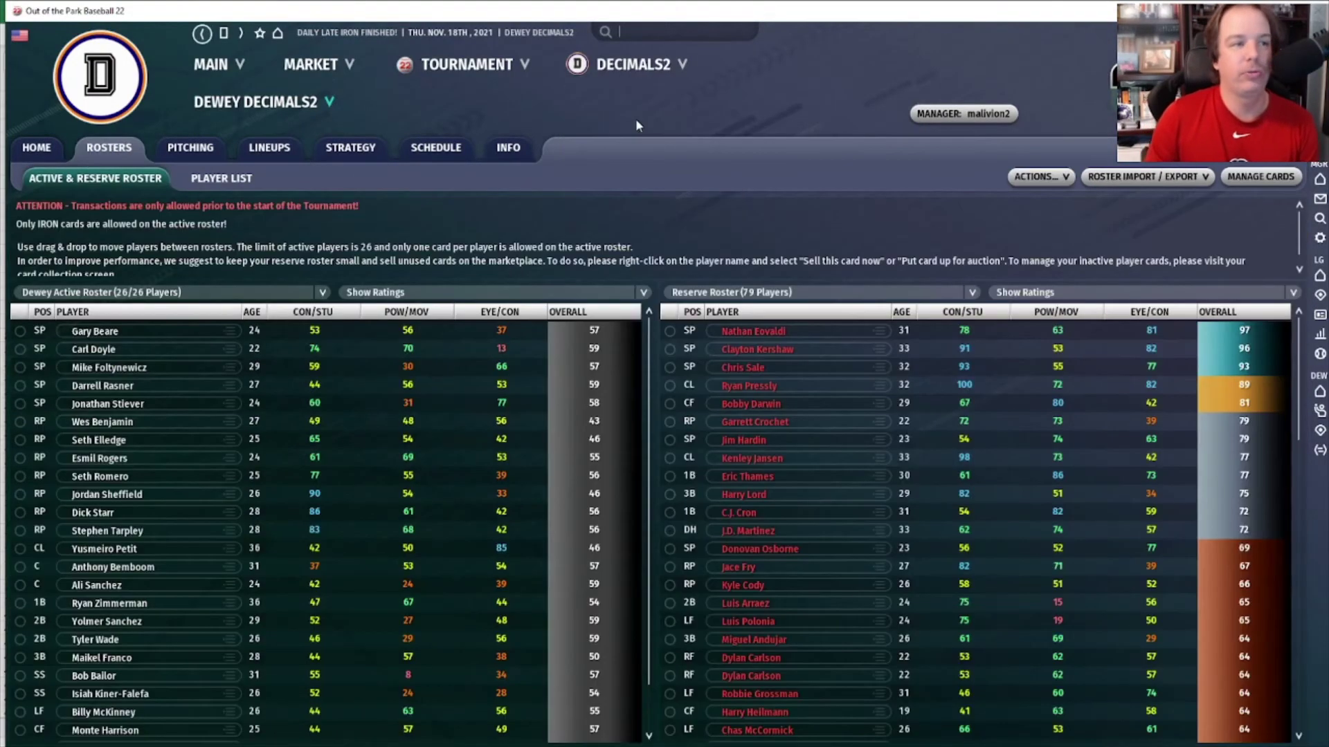
pyautogui.click(1263, 177)
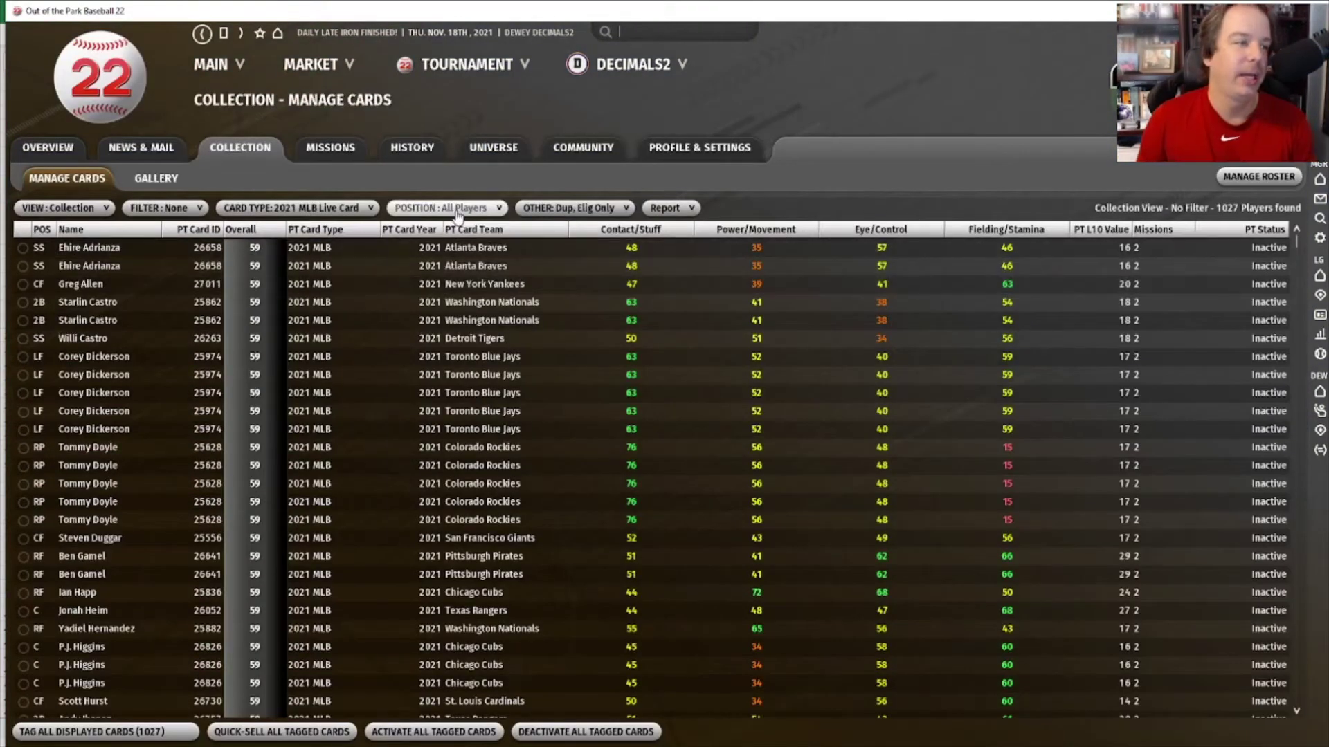
# Step: Set the collection's card type filter to All Types and hide duplicate cards
pyautogui.click(458, 215)
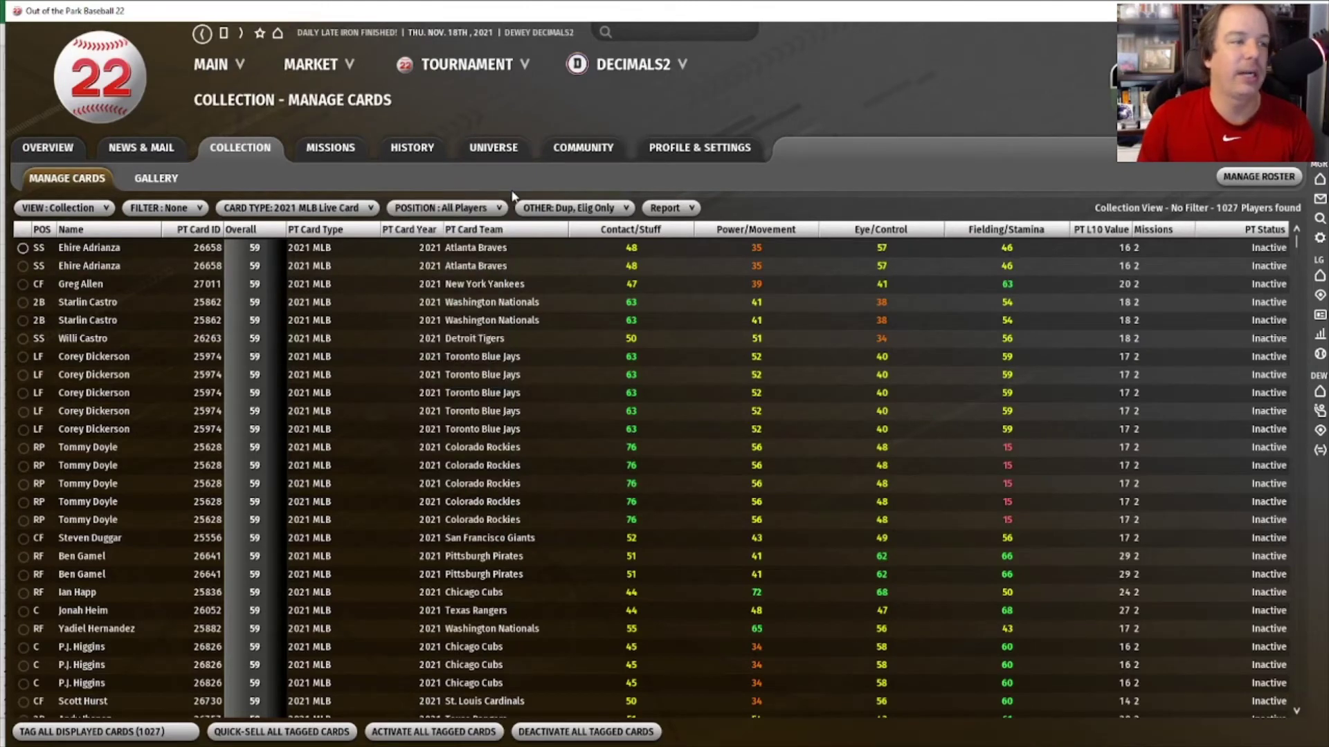
pyautogui.click(290, 208)
pyautogui.click(263, 238)
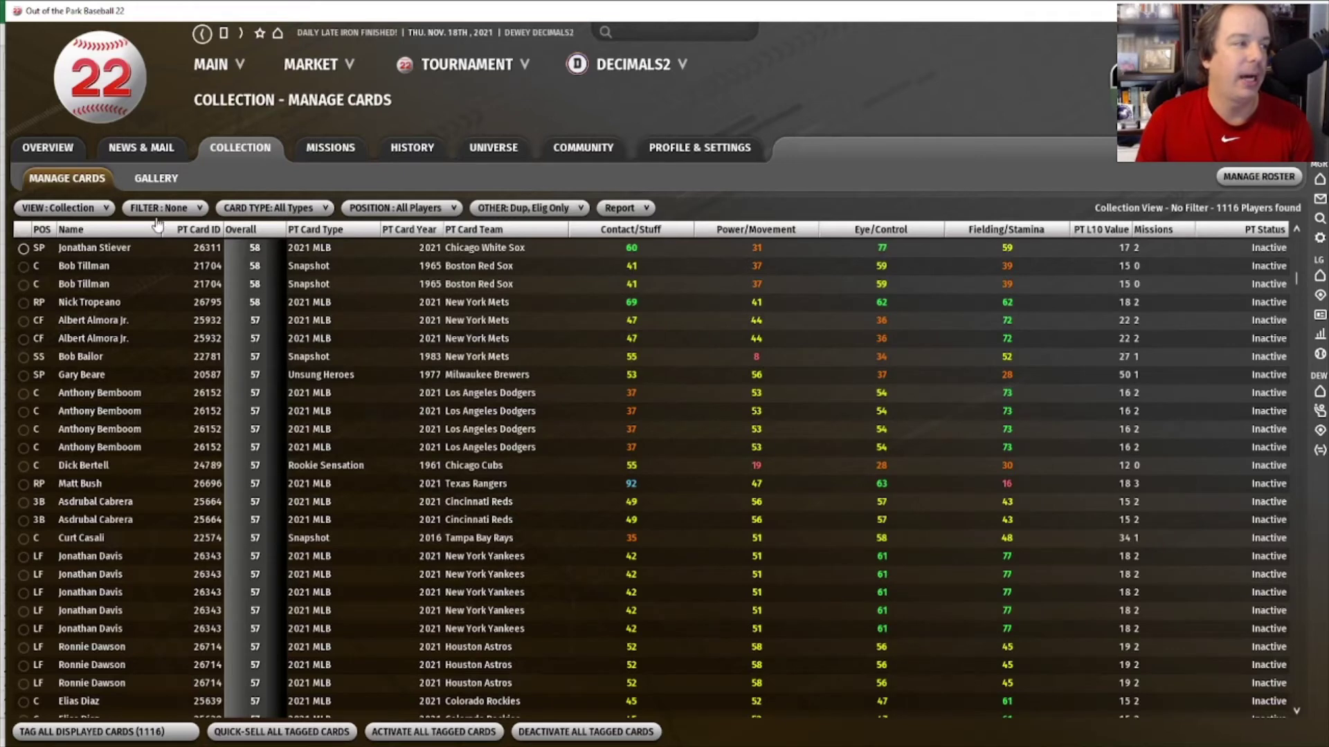
pyautogui.click(508, 211)
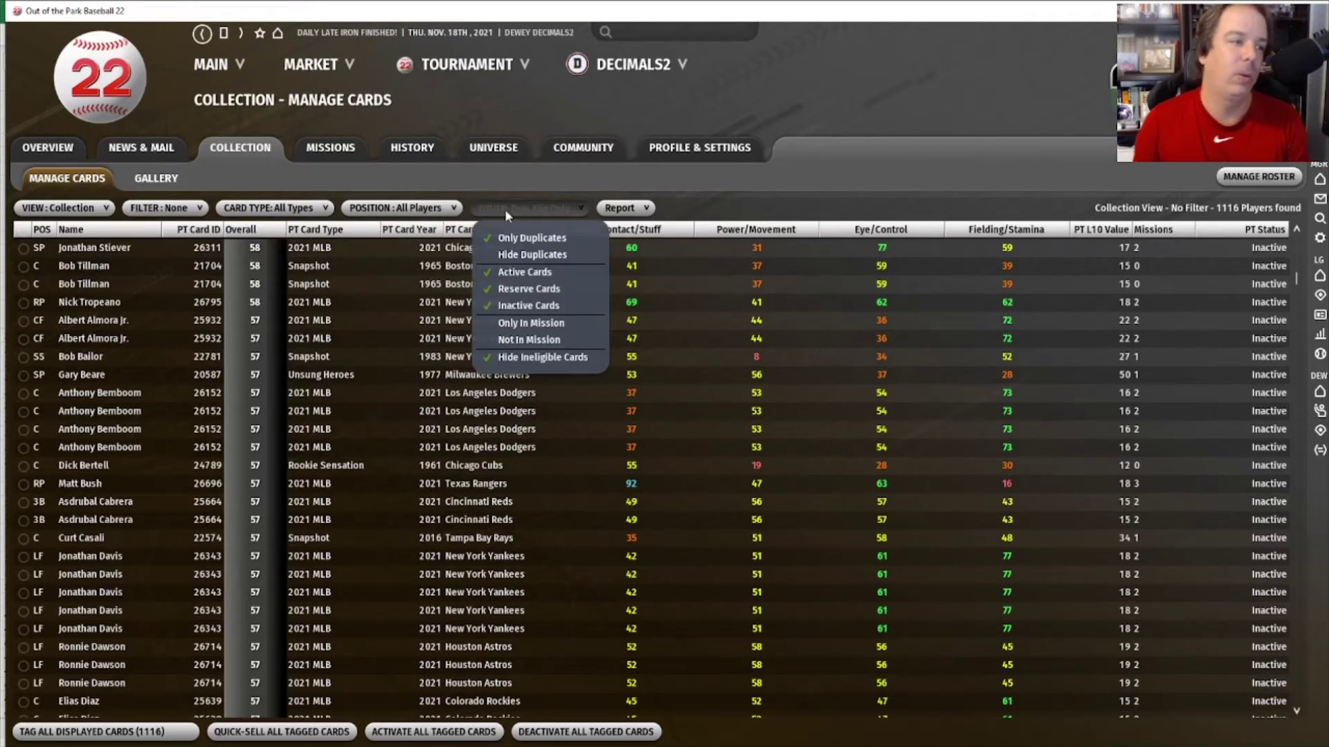
pyautogui.click(526, 255)
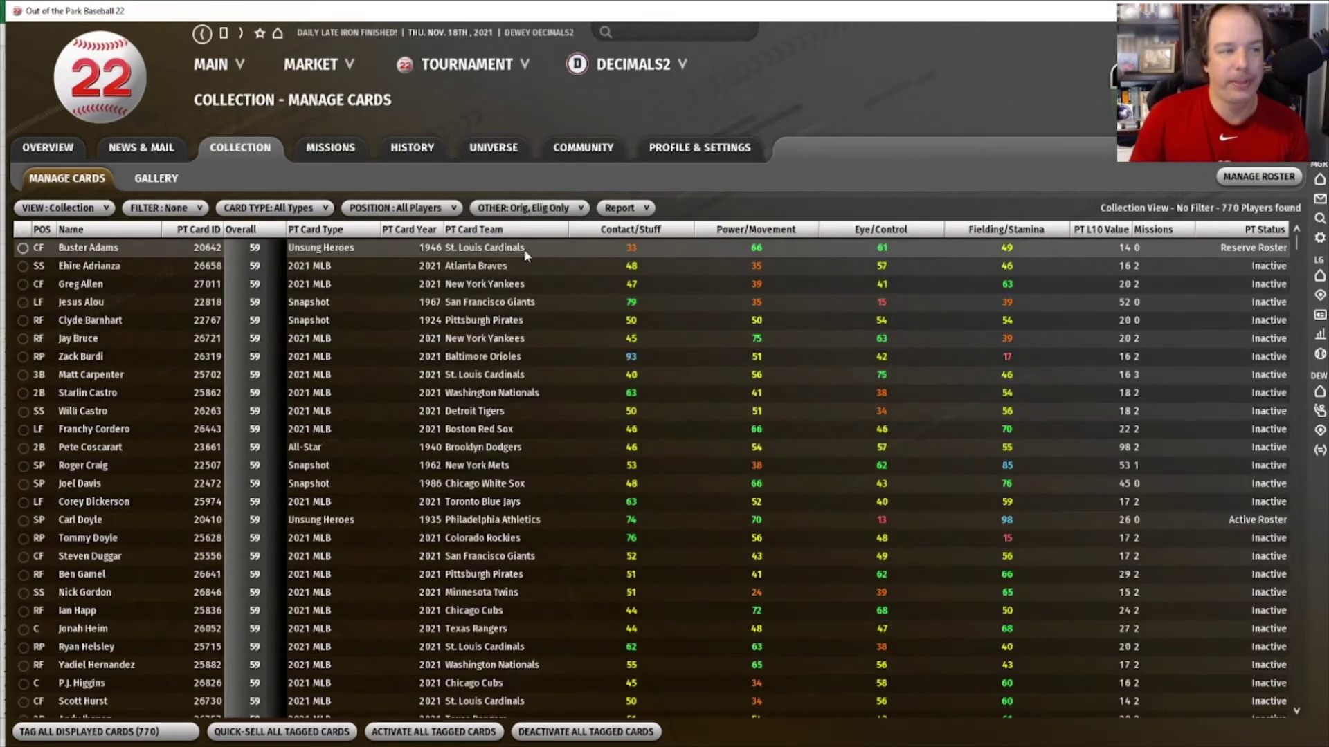
# Step: Include ineligible cards in the collection list and return to the highest-rated cards
pyautogui.click(536, 207)
pyautogui.click(553, 356)
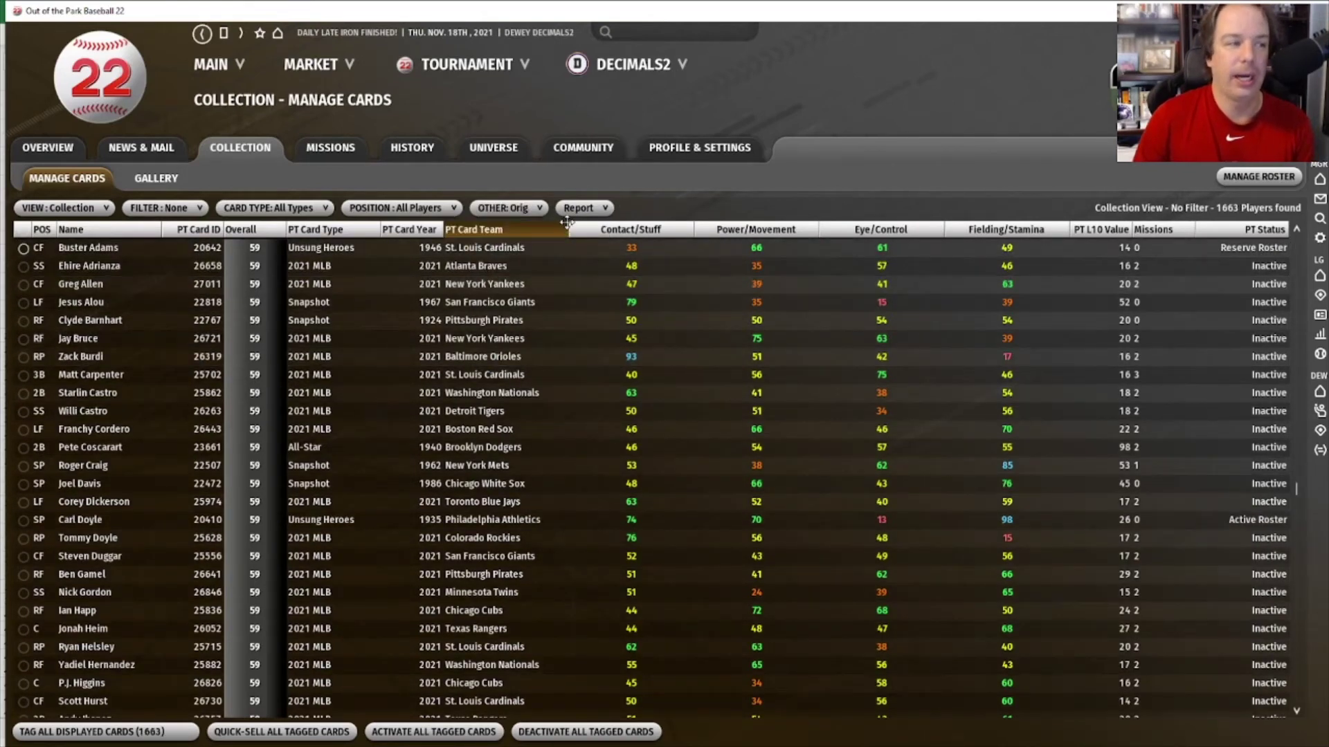
pyautogui.click(539, 207)
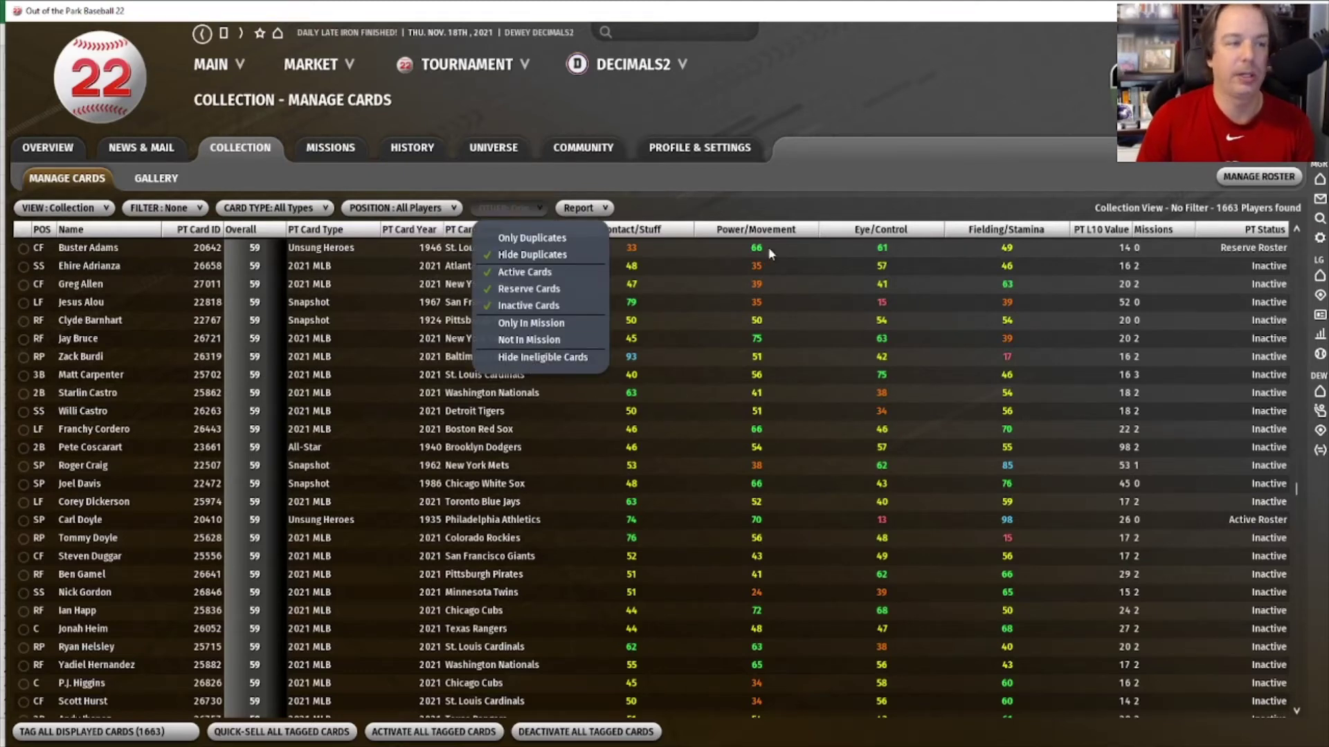
pyautogui.click(782, 197)
pyautogui.scroll(5, 782, 312)
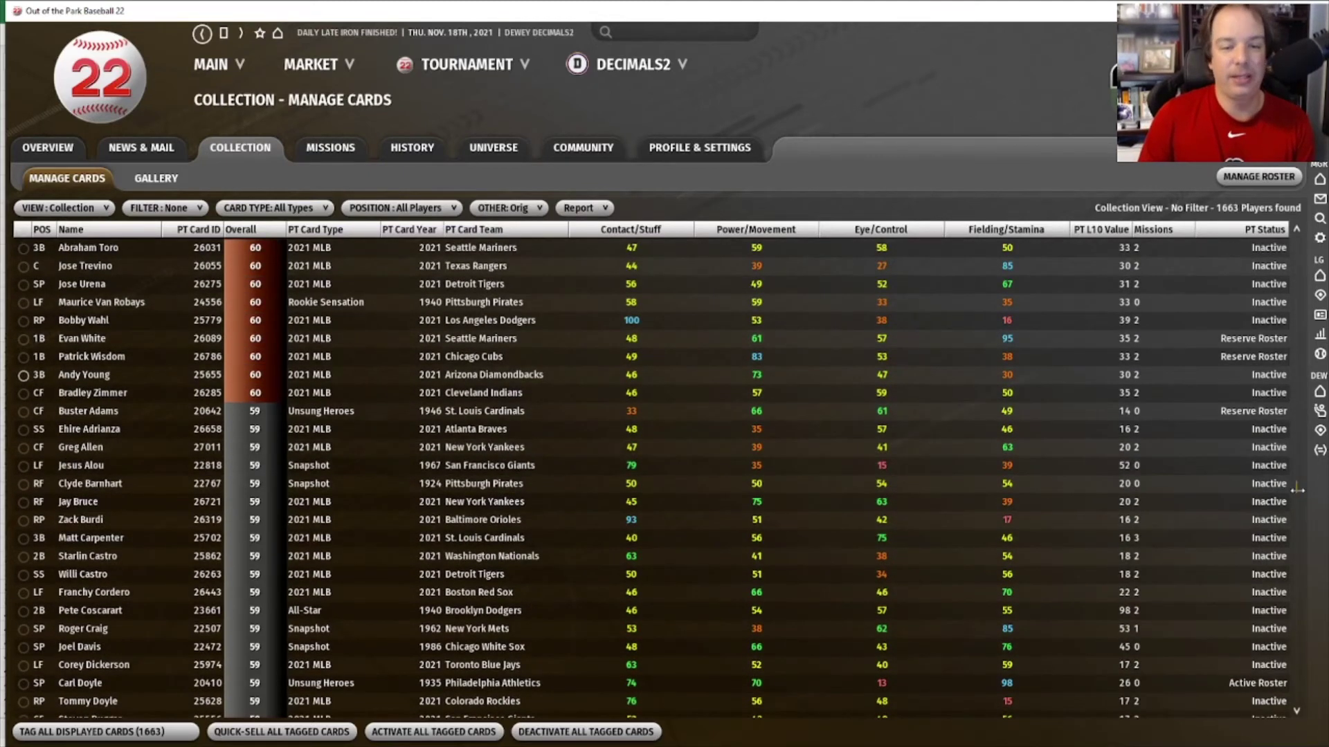
pyautogui.scroll(15, 1298, 489)
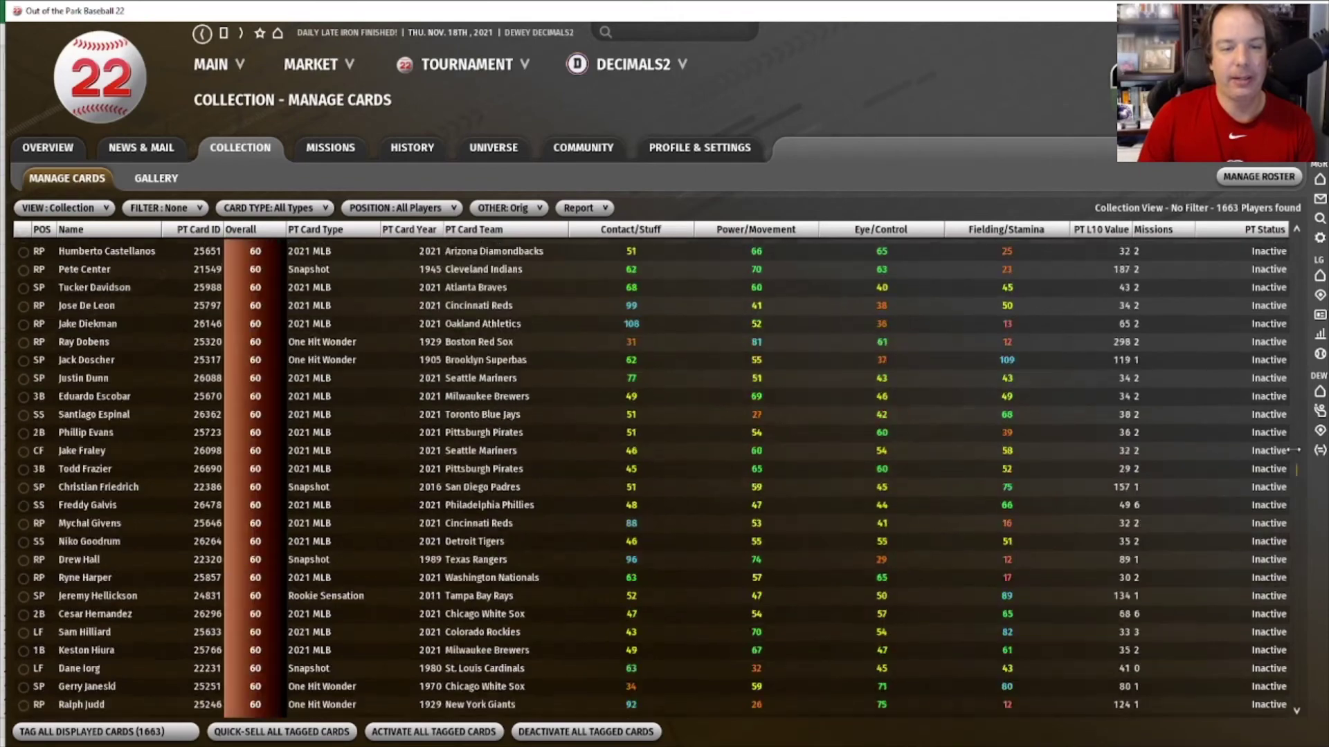
pyautogui.moveTo(1298, 450); pyautogui.dragTo(1298, 236)
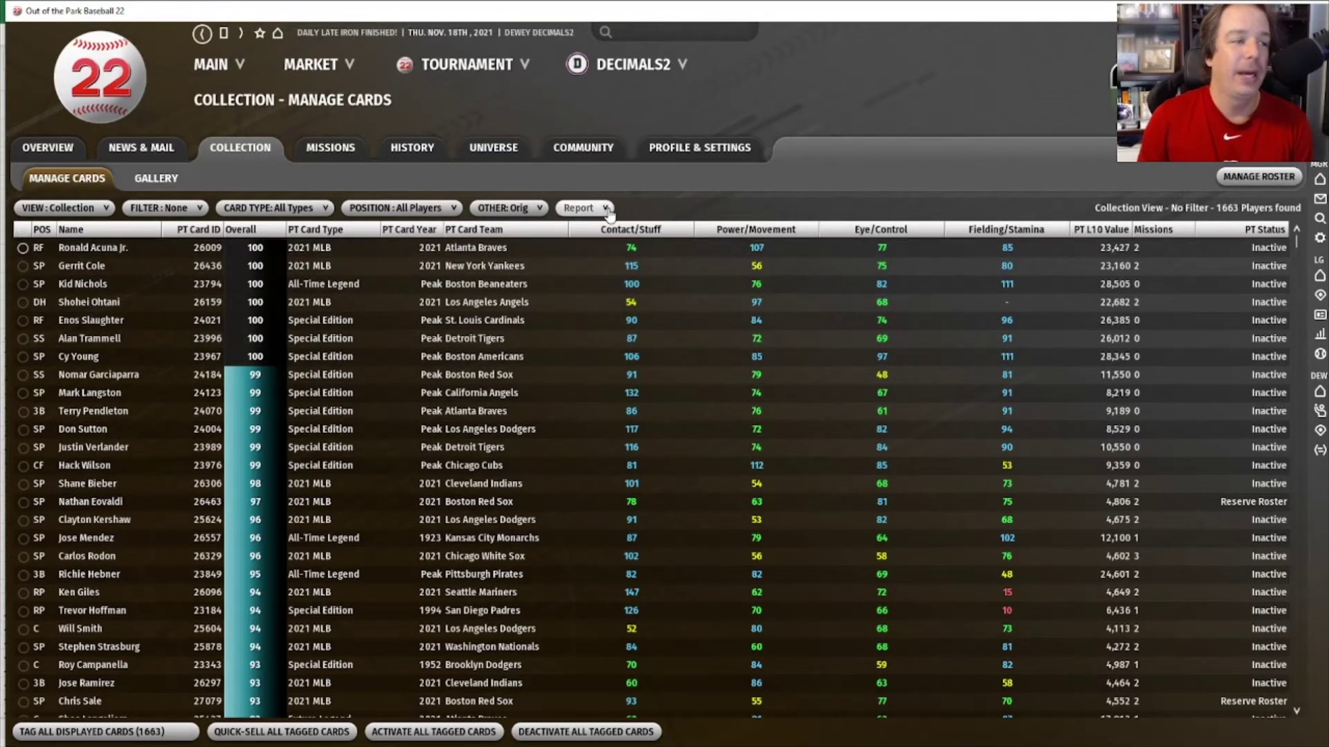
# Step: Generate the card collection report as a web page and copy the entire list
pyautogui.click(579, 208)
pyautogui.click(609, 236)
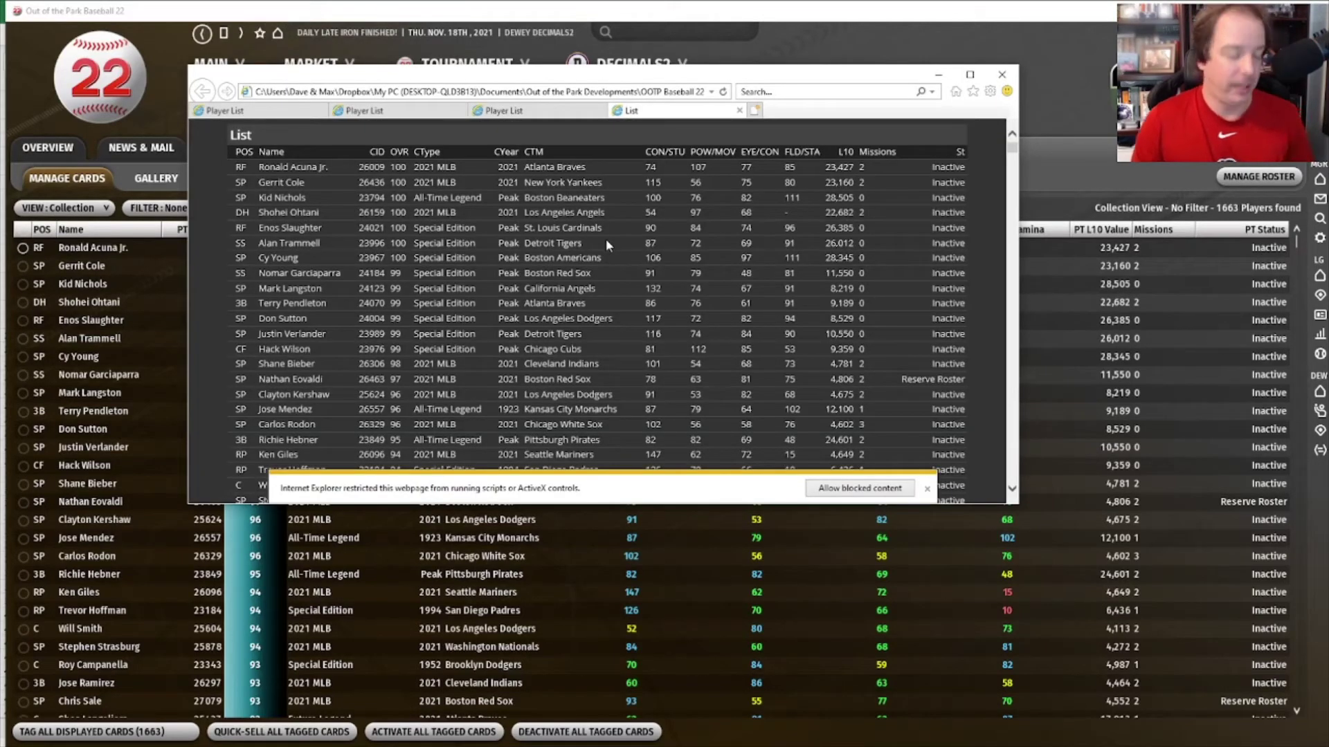
pyautogui.hotkey('ctrl', 'a')
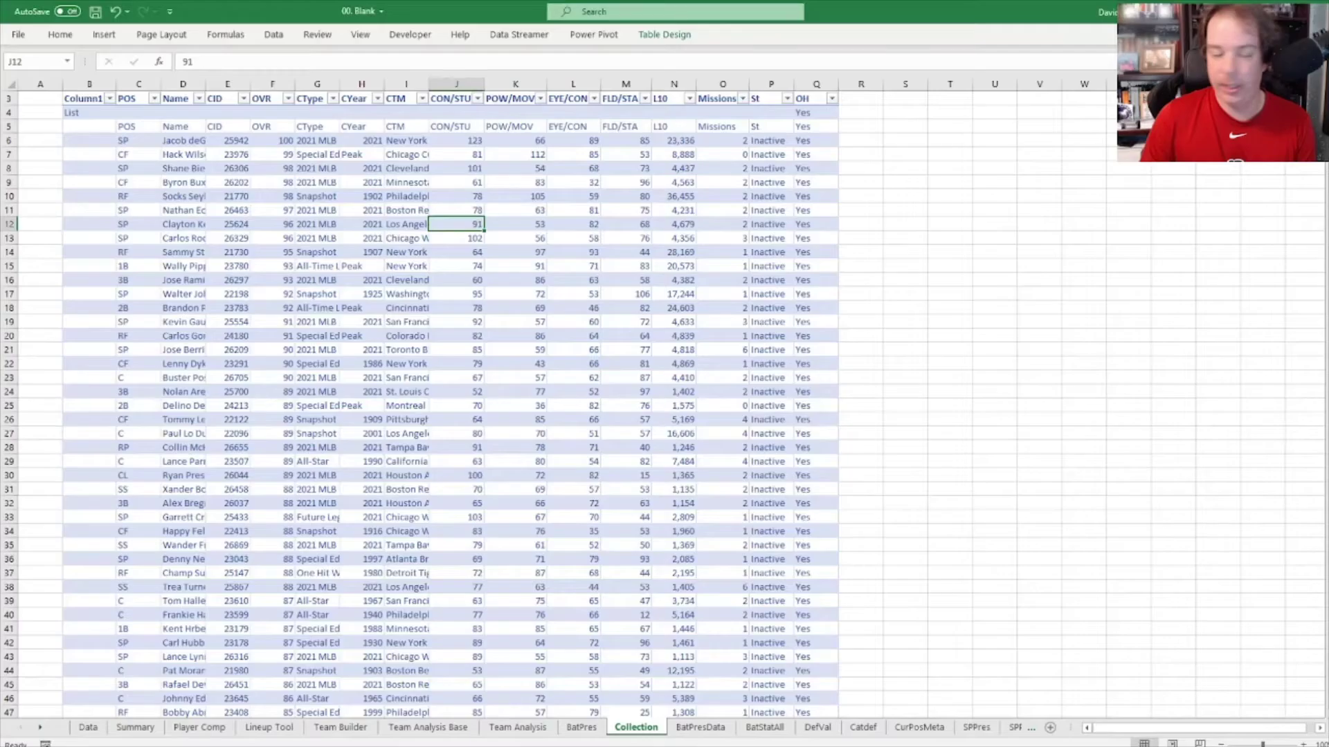
# Step: Try pasting the copied report over the Collection table at cell B4 with Match Destination Formatting, and undo the paste
pyautogui.click(85, 114)
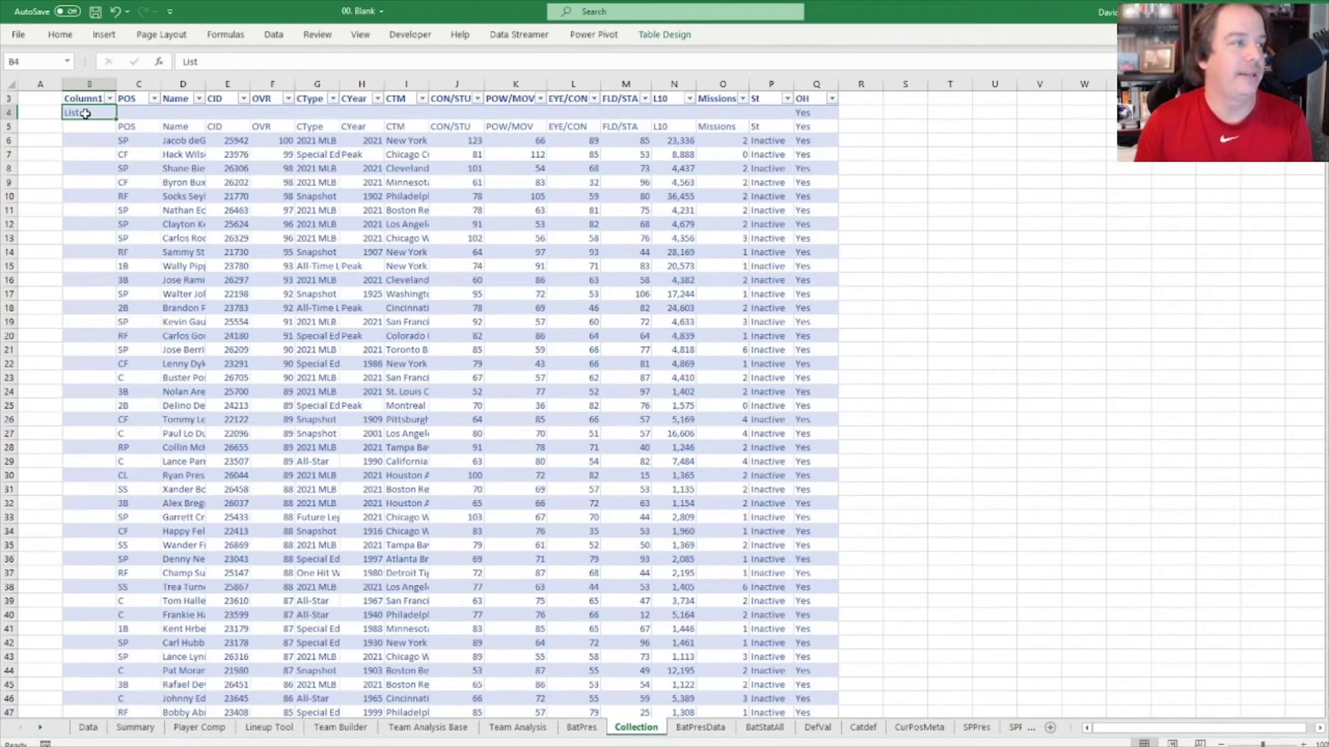
pyautogui.rightClick(85, 114)
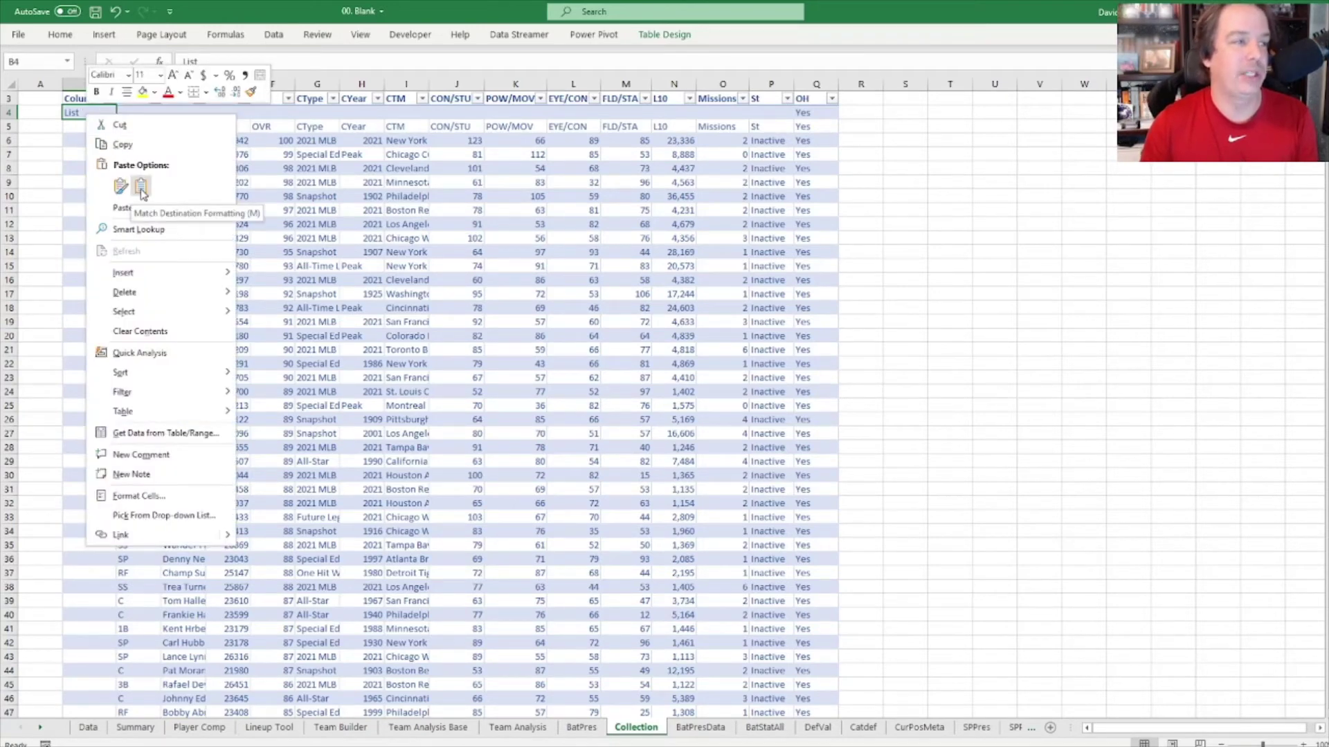
pyautogui.click(141, 188)
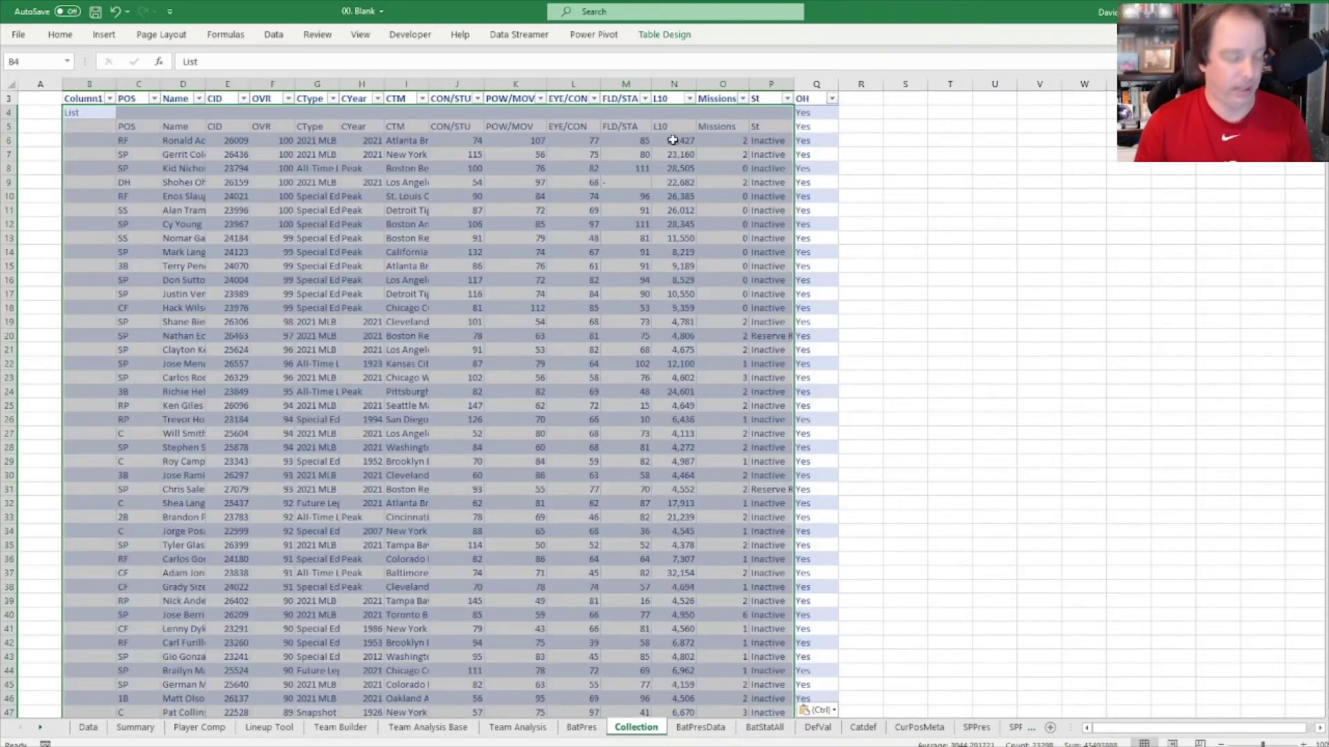
pyautogui.hotkey('ctrl', 'z')
# Step: Clear the old card data in columns B through P of the Collection table from row 4 to its last row, and select cell B4
pyautogui.click(763, 114)
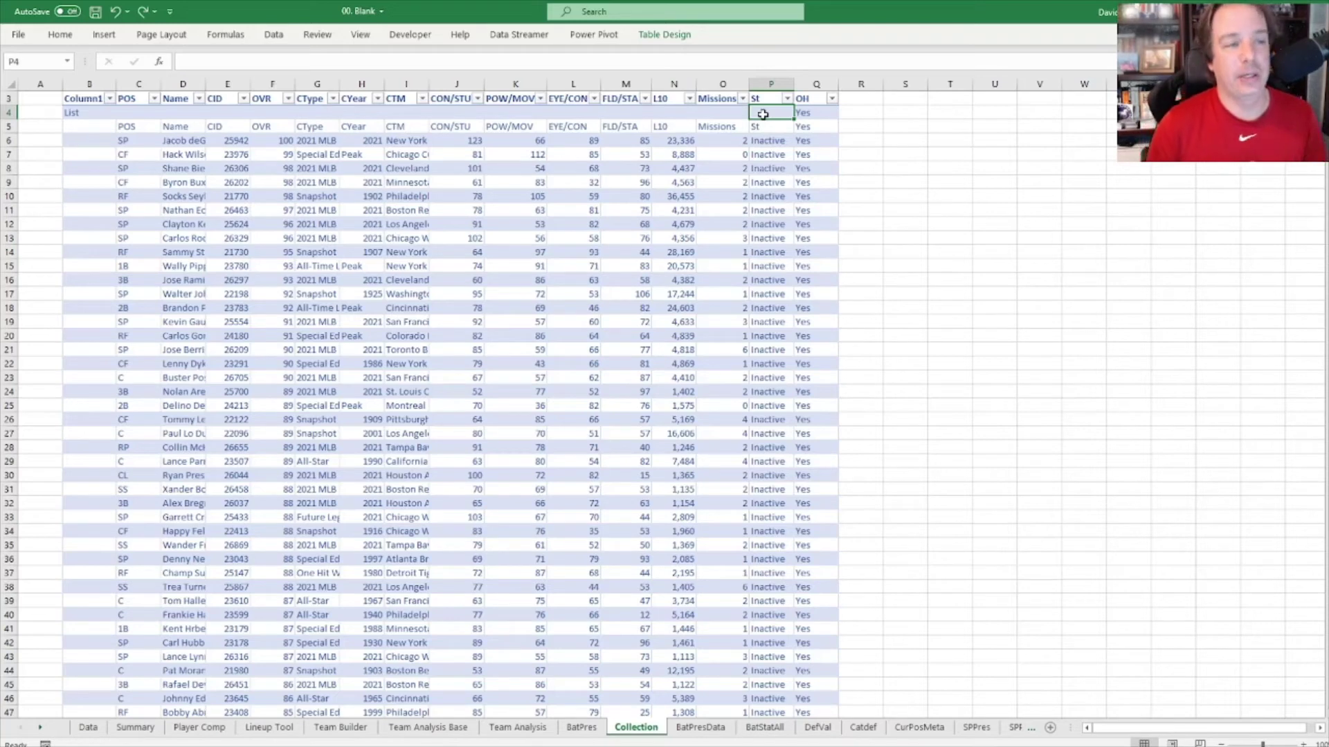
pyautogui.hotkey('ctrl', 'shift', 'Left')
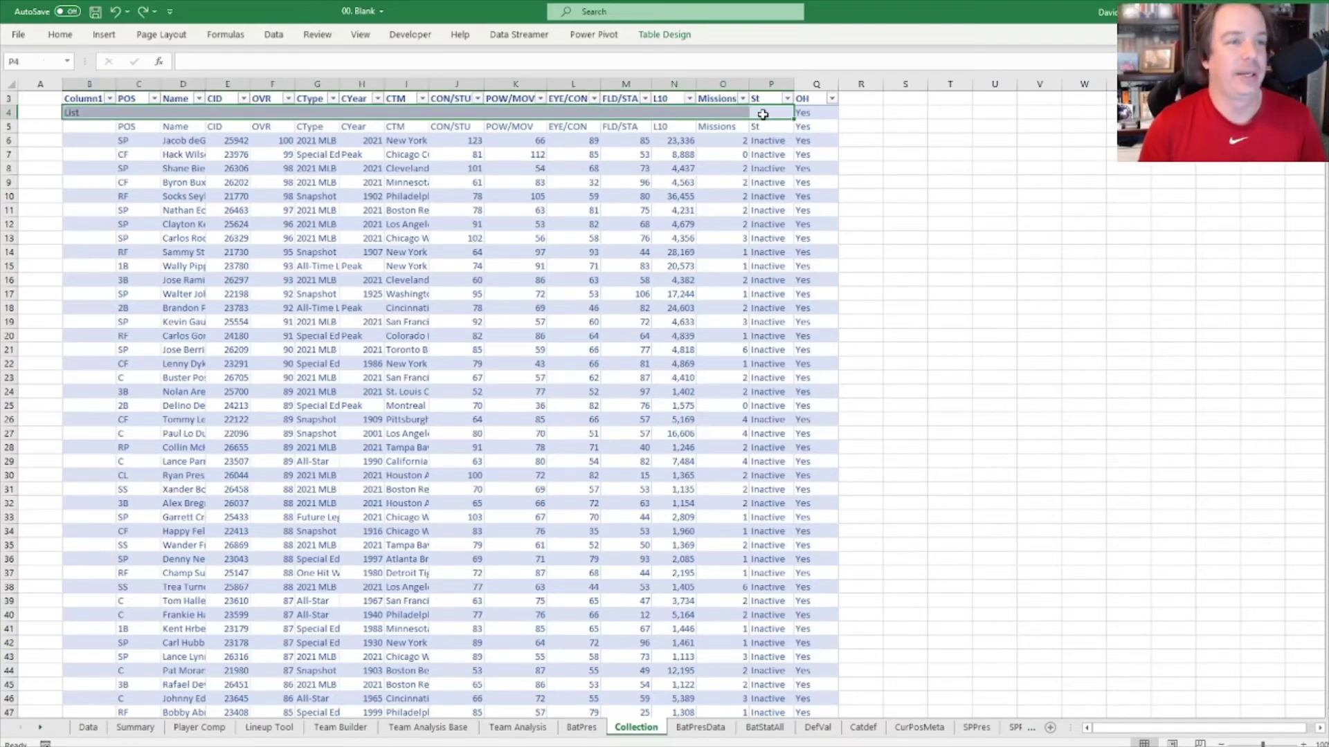
pyautogui.click(763, 114)
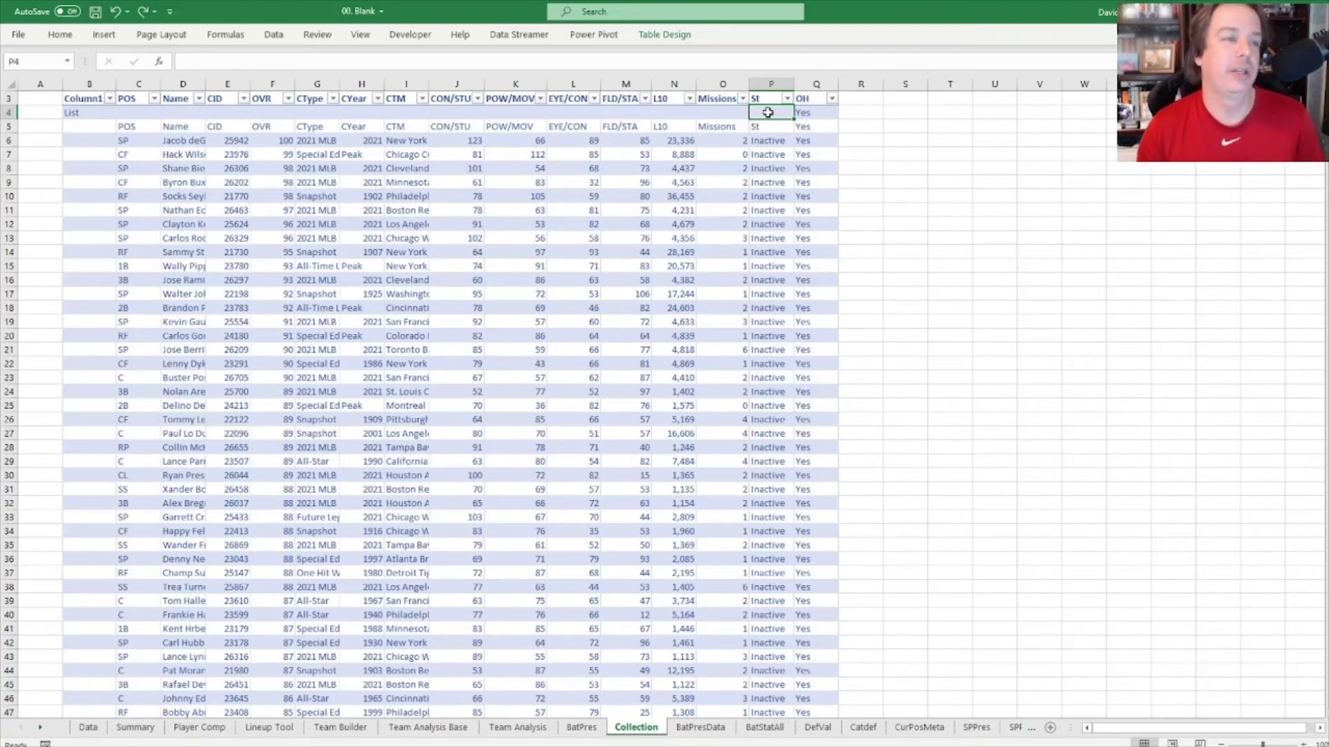
pyautogui.hotkey('ctrl', 'shift', 'Left')
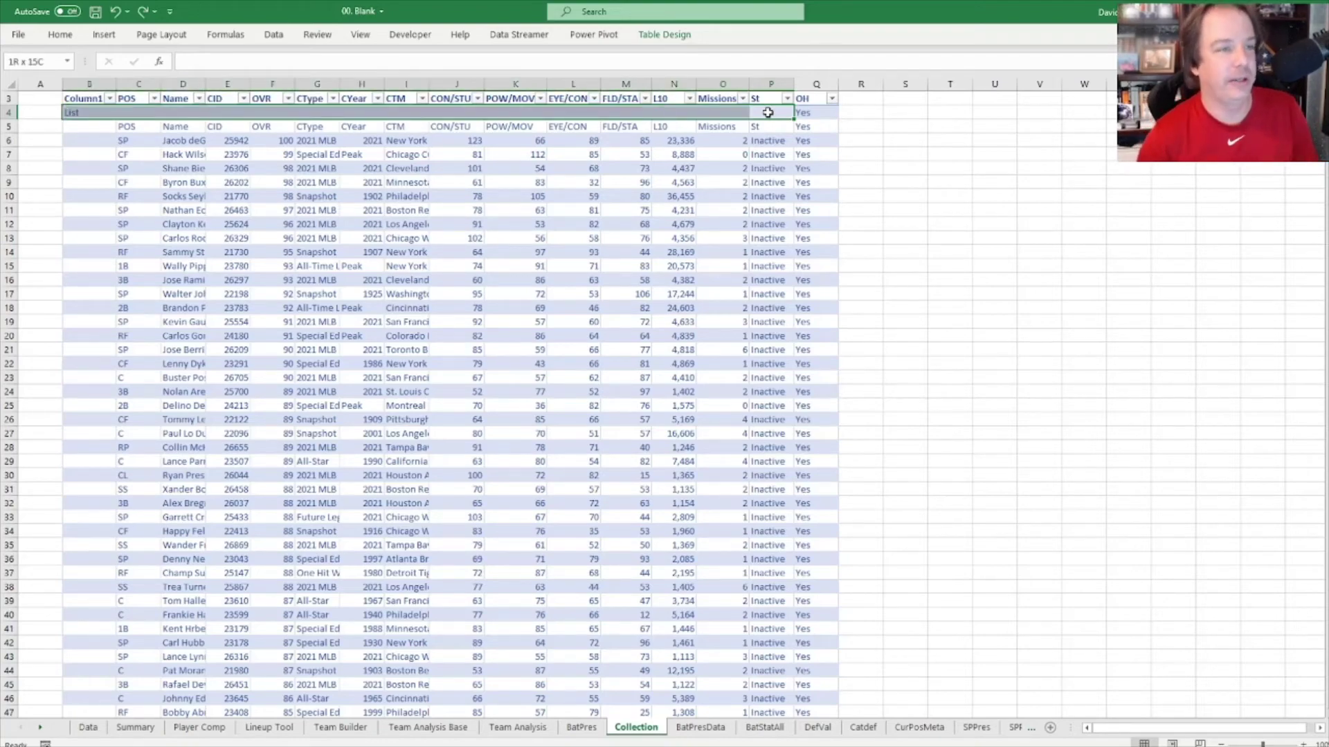
pyautogui.hotkey('ctrl', 'shift', 'Down')
pyautogui.hotkey('ctrl', 'shift', 'Down')
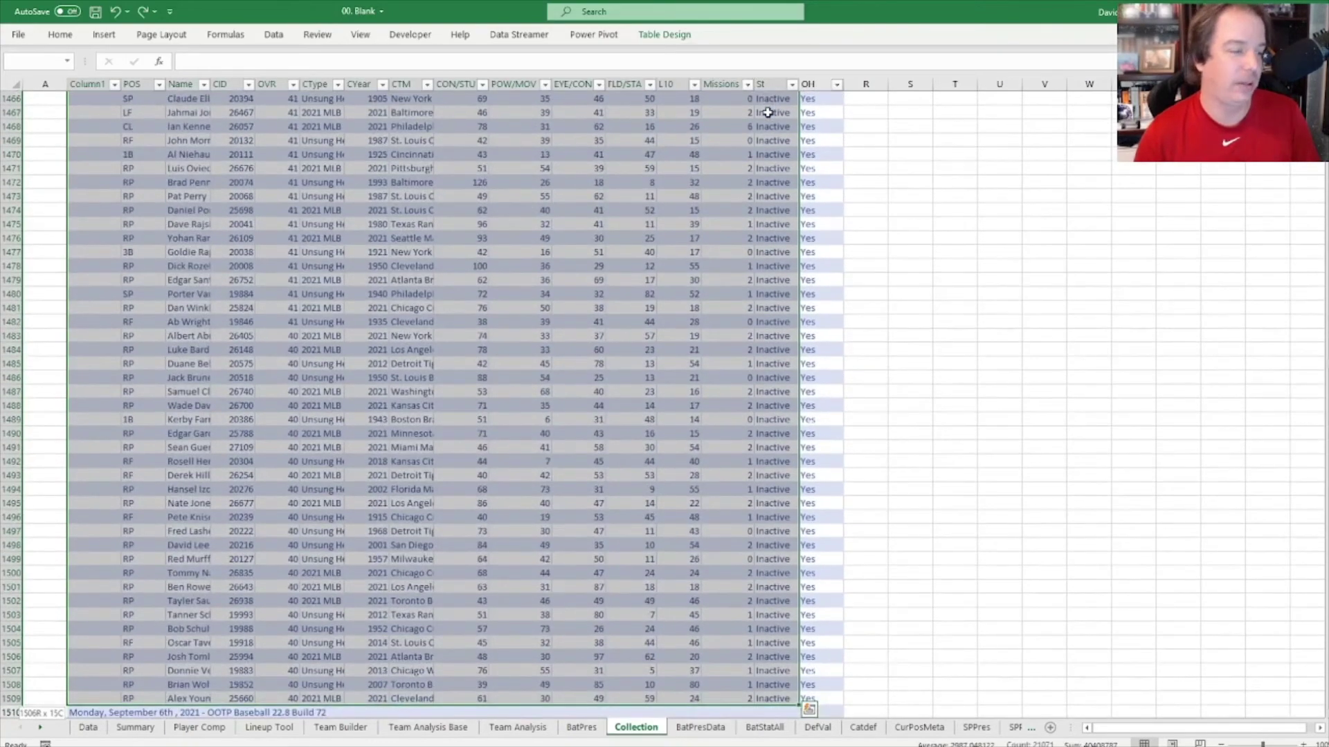
pyautogui.hotkey('ctrl', 'shift', 'Down')
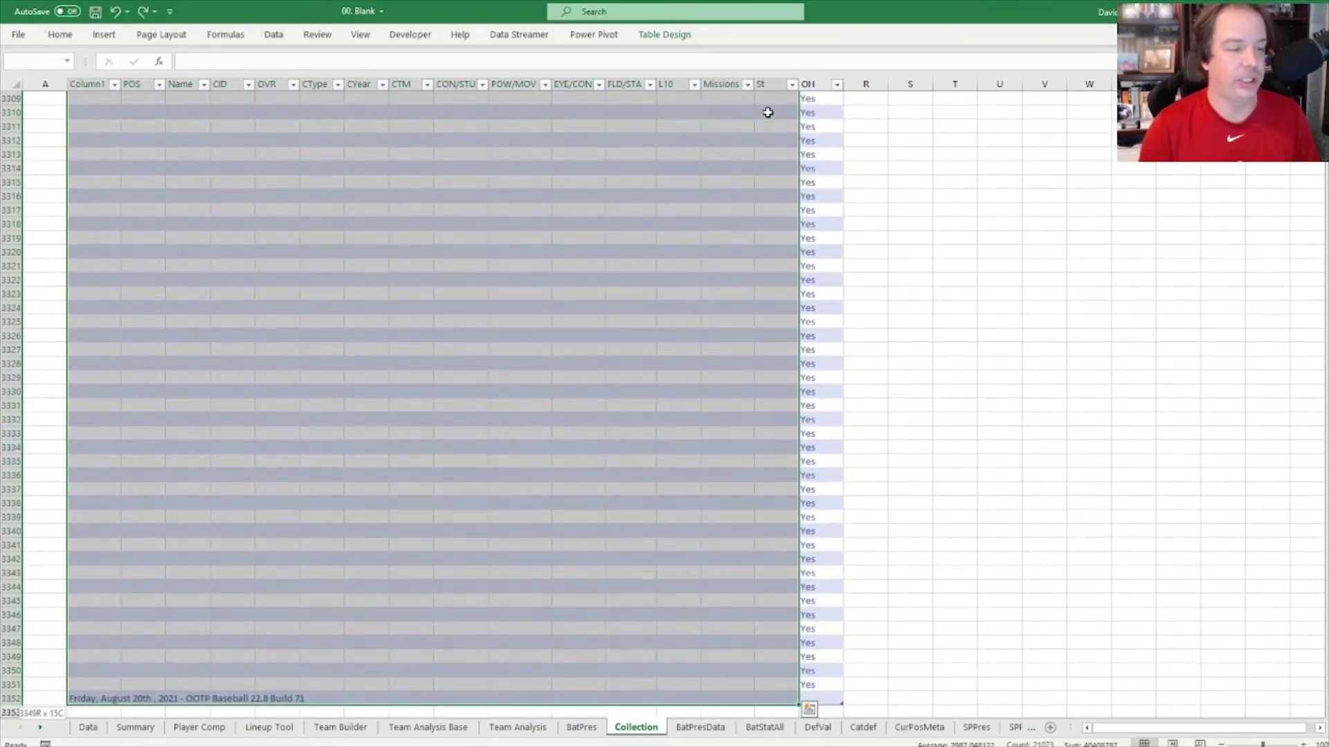
pyautogui.hotkey('ctrl', 'BackSpace')
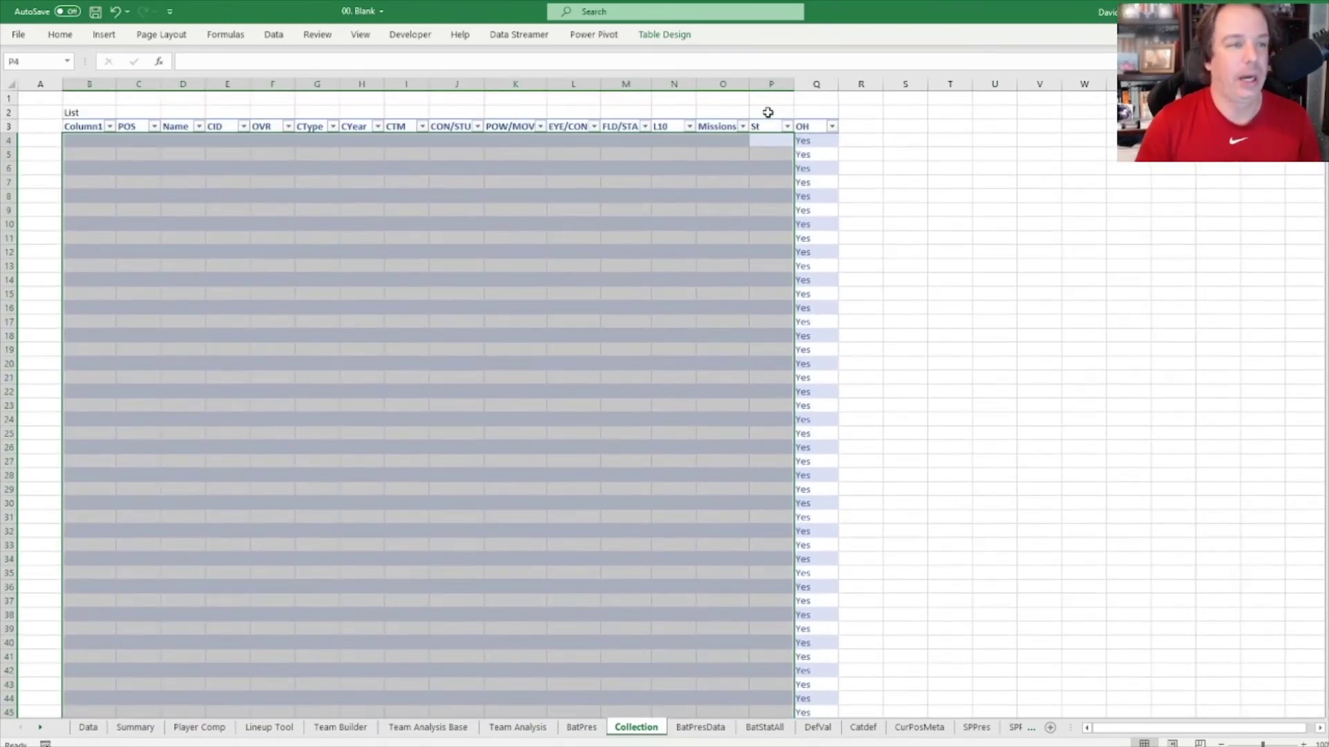
pyautogui.hotkey('shift', 'BackSpace')
pyautogui.press('Left')
pyautogui.press('Left')
pyautogui.press('Left')
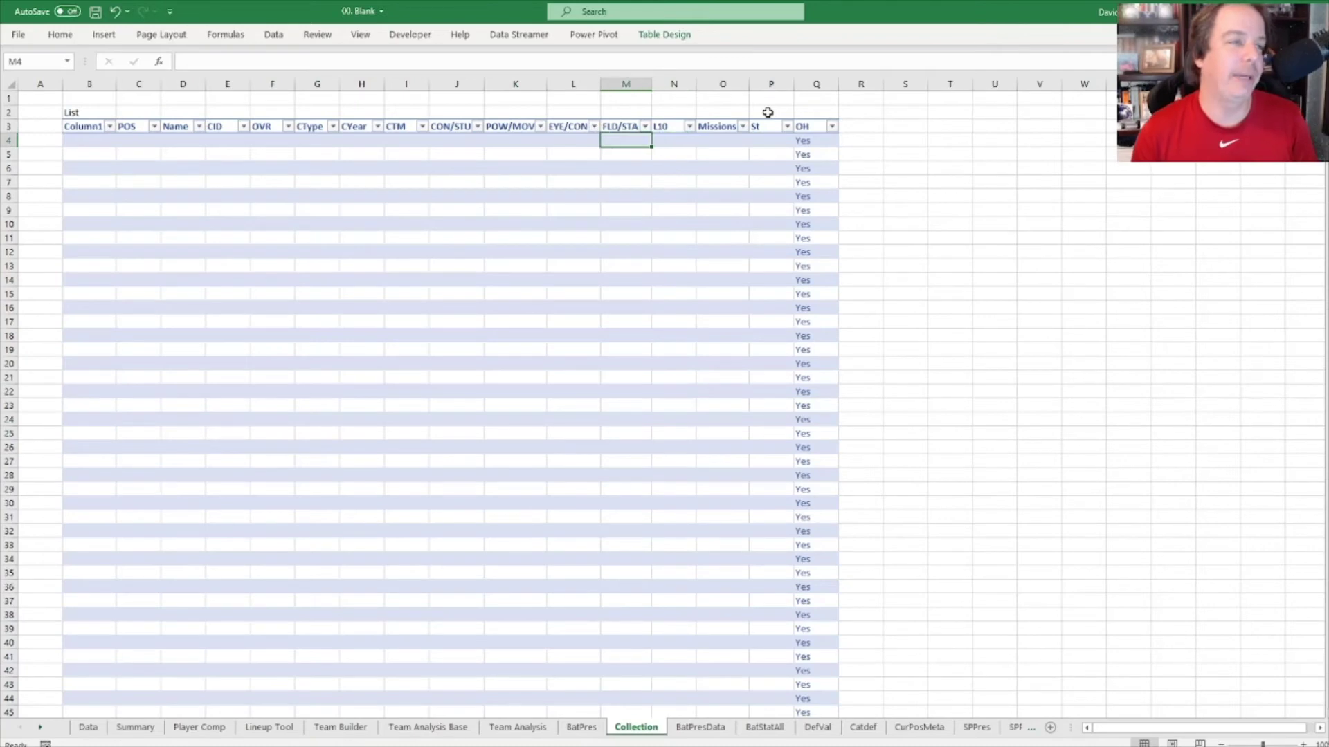
pyautogui.press('Left')
pyautogui.press('Left')
pyautogui.press('Left')
pyautogui.press('Left')
pyautogui.press('Left')
pyautogui.press('Left')
pyautogui.press('Left')
pyautogui.press('Left')
pyautogui.press('Left')
pyautogui.press('Left')
pyautogui.press('Left')
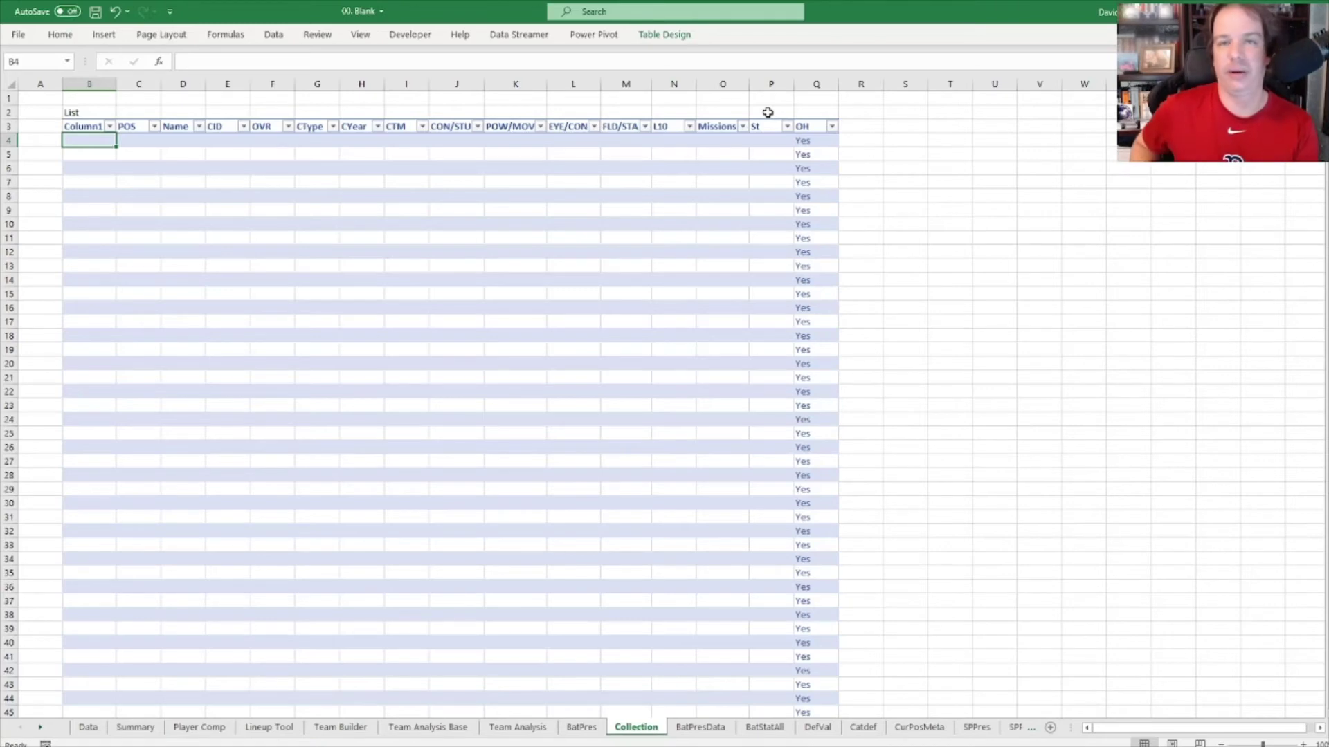
# Step: Recopy the report list from the web page and paste it at cell B4 with Match Destination Formatting
pyautogui.click(822, 143)
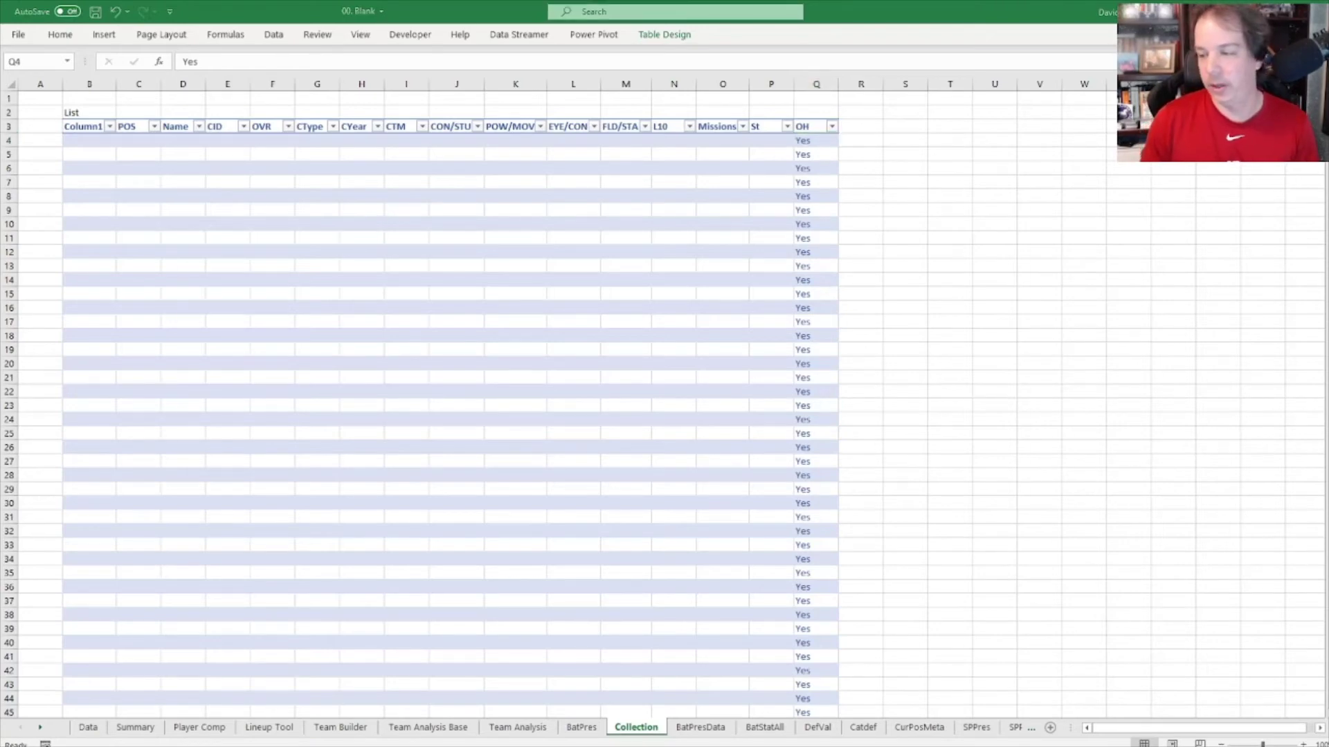
pyautogui.hotkey('alt', 'Tab')
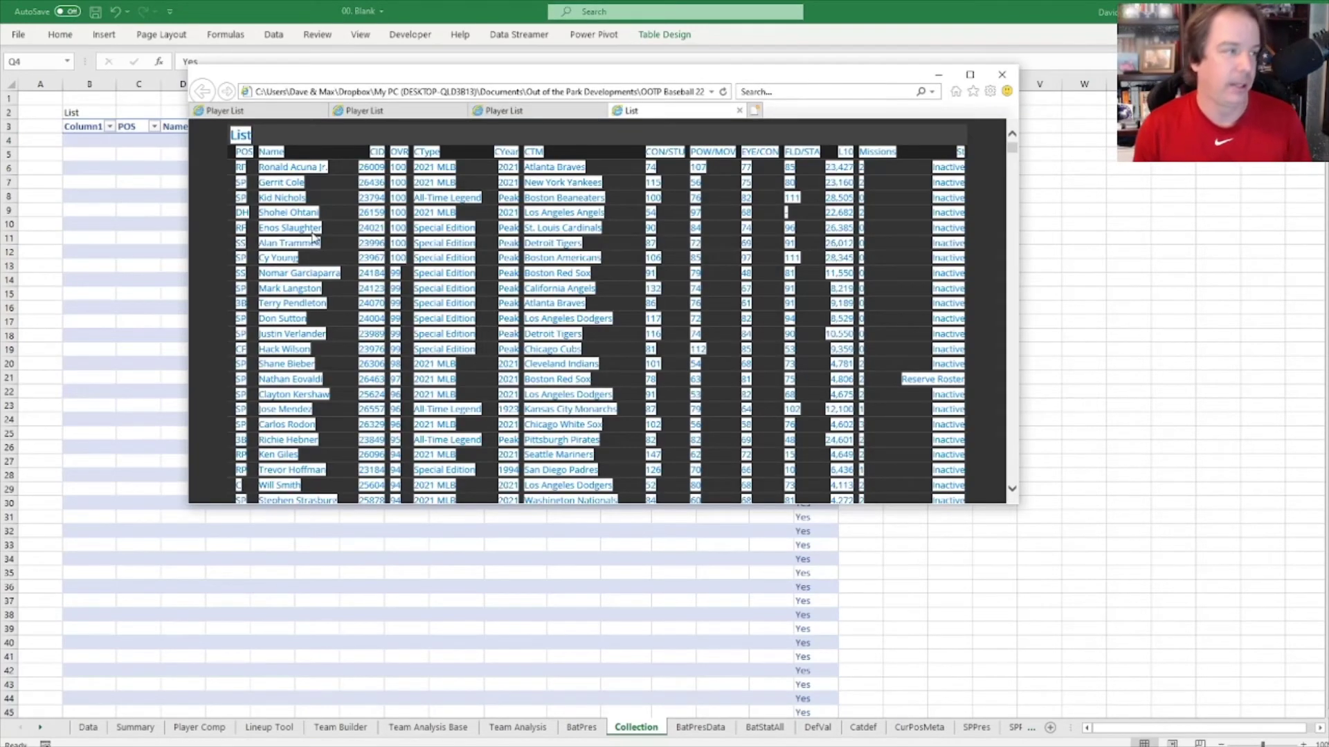
pyautogui.hotkey('alt', 'Tab')
pyautogui.rightClick(97, 141)
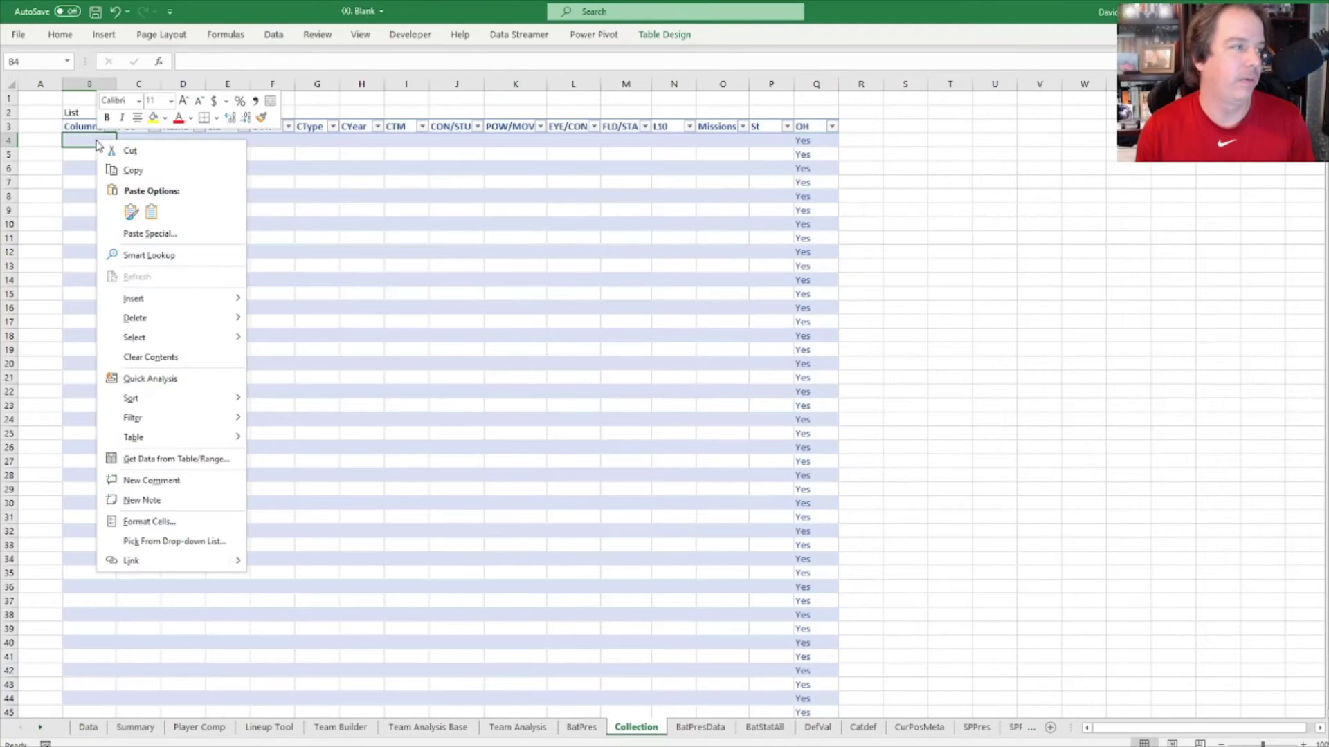
pyautogui.click(158, 215)
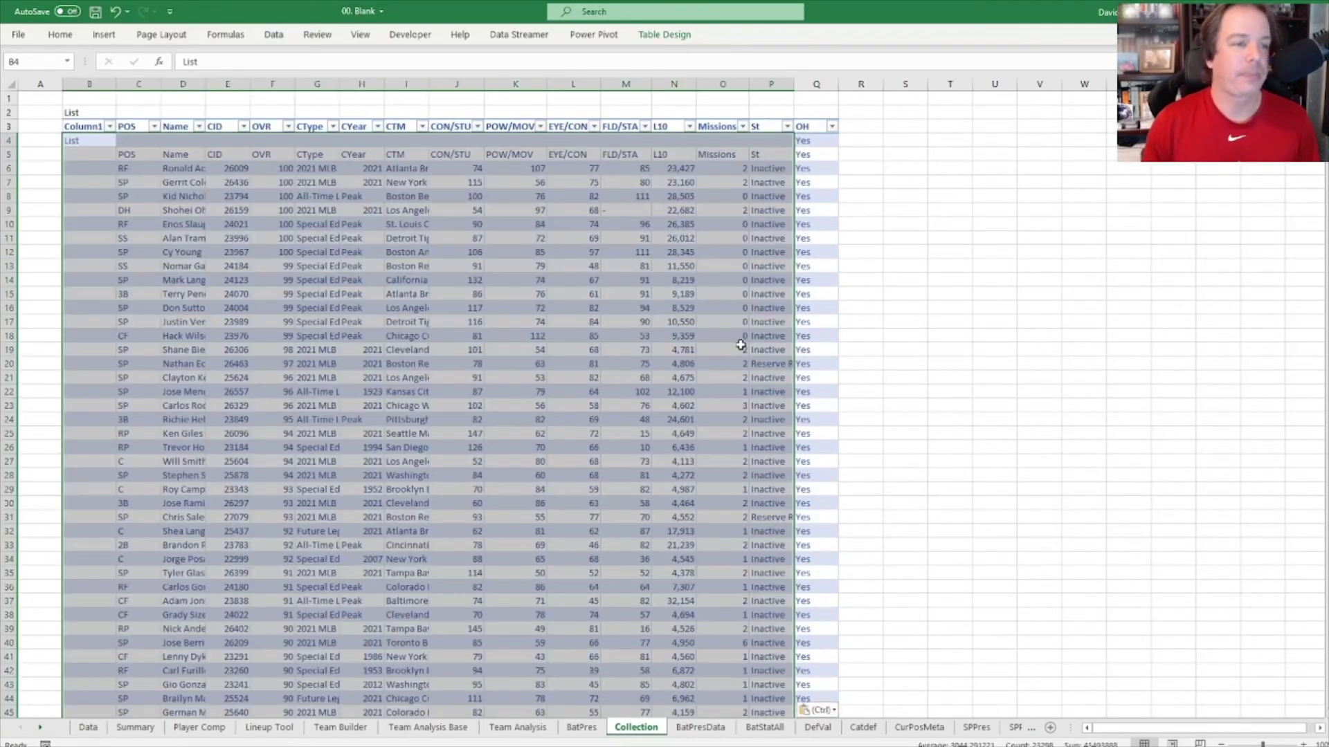
# Step: Check the end of the pasted card data and compare its last row with the OH column beside it
pyautogui.click(757, 333)
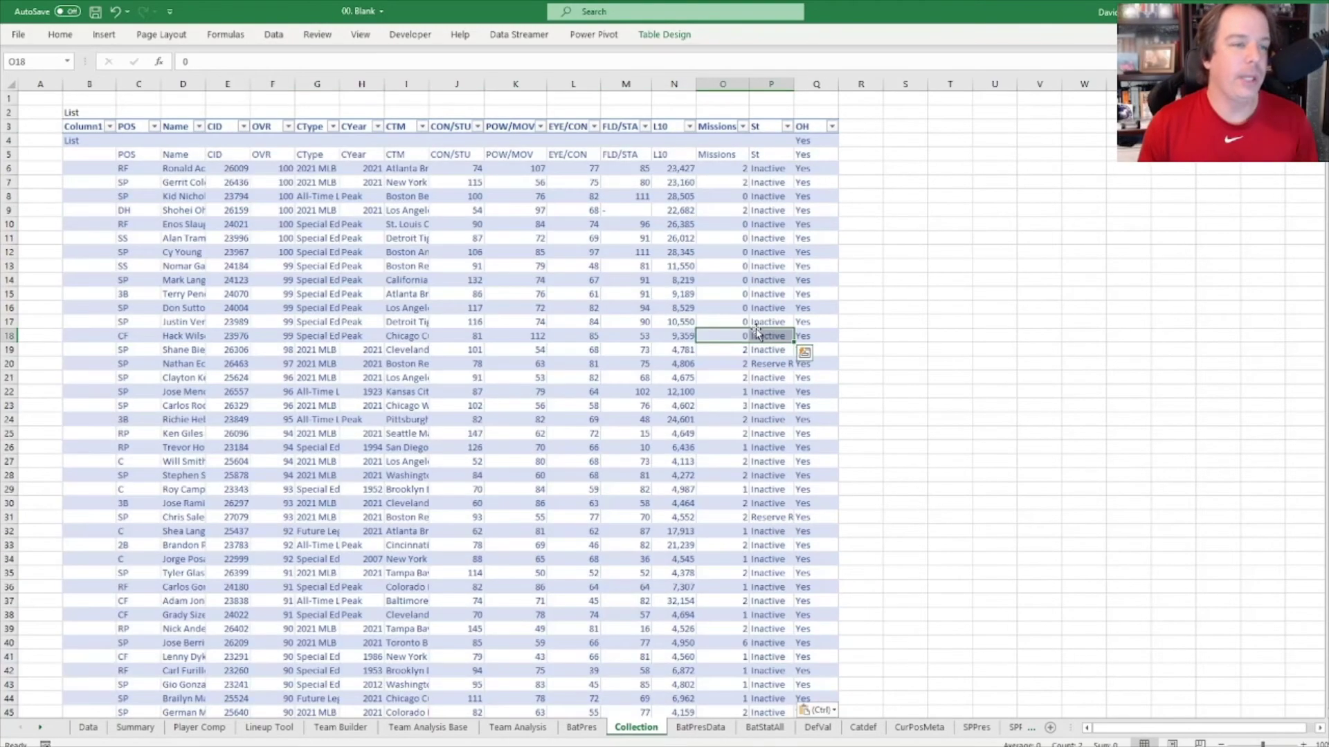
pyautogui.click(780, 319)
pyautogui.hotkey('ctrl', 'Down')
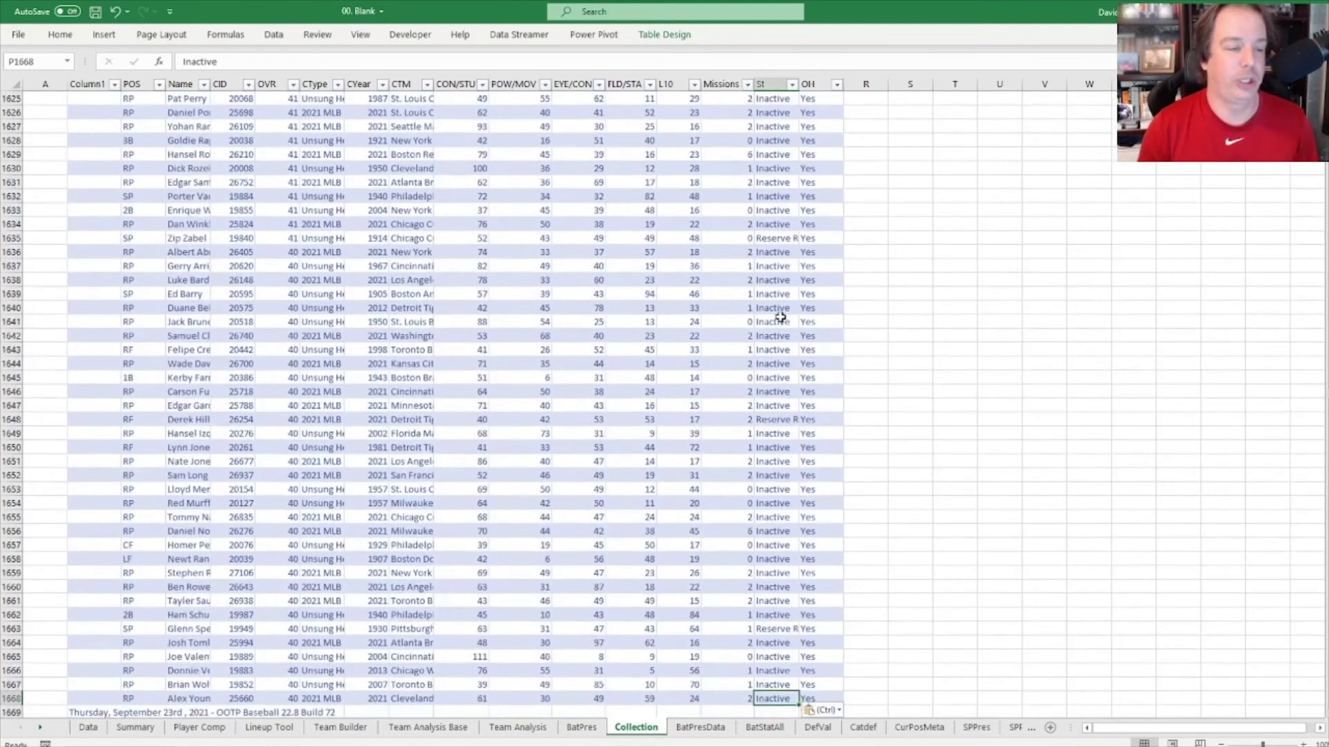
pyautogui.press('Left')
pyautogui.press('Left')
pyautogui.press('Right')
pyautogui.press('Right')
pyautogui.press('Right')
pyautogui.press('Right')
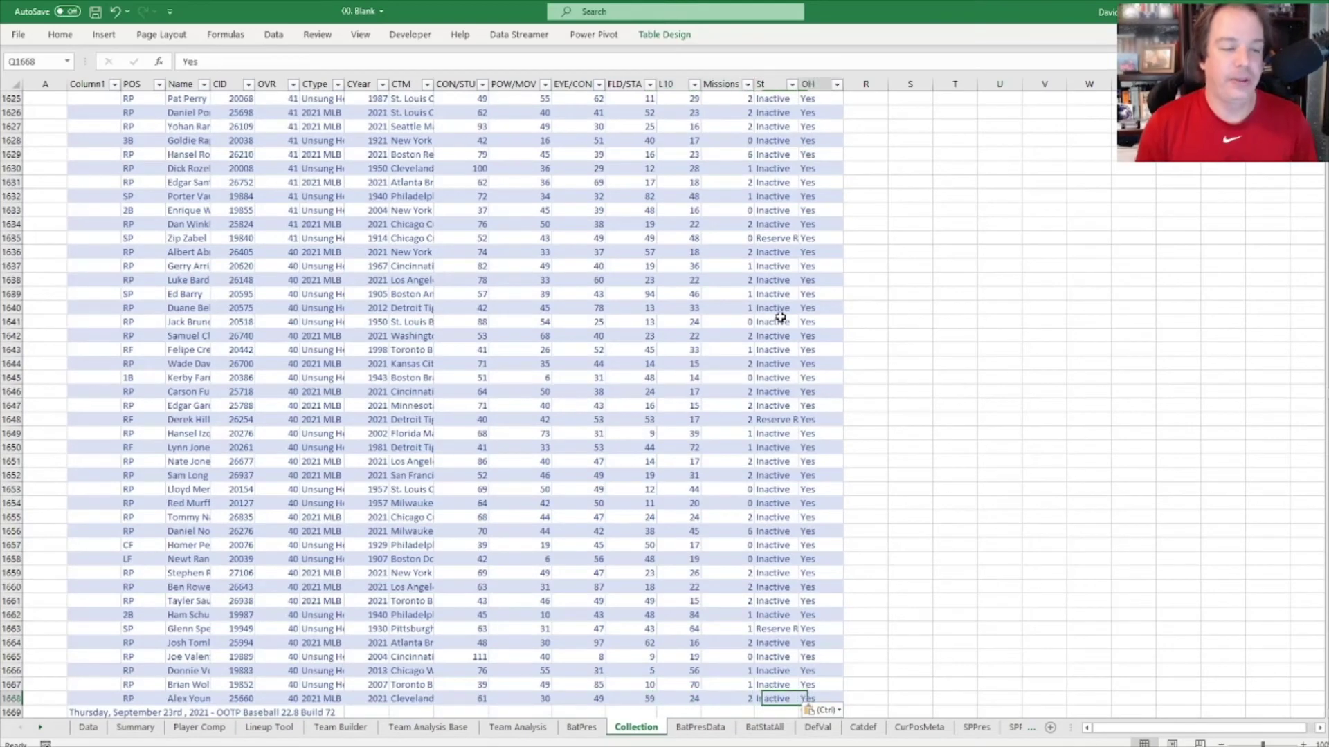
pyautogui.scroll(-3, 743, 364)
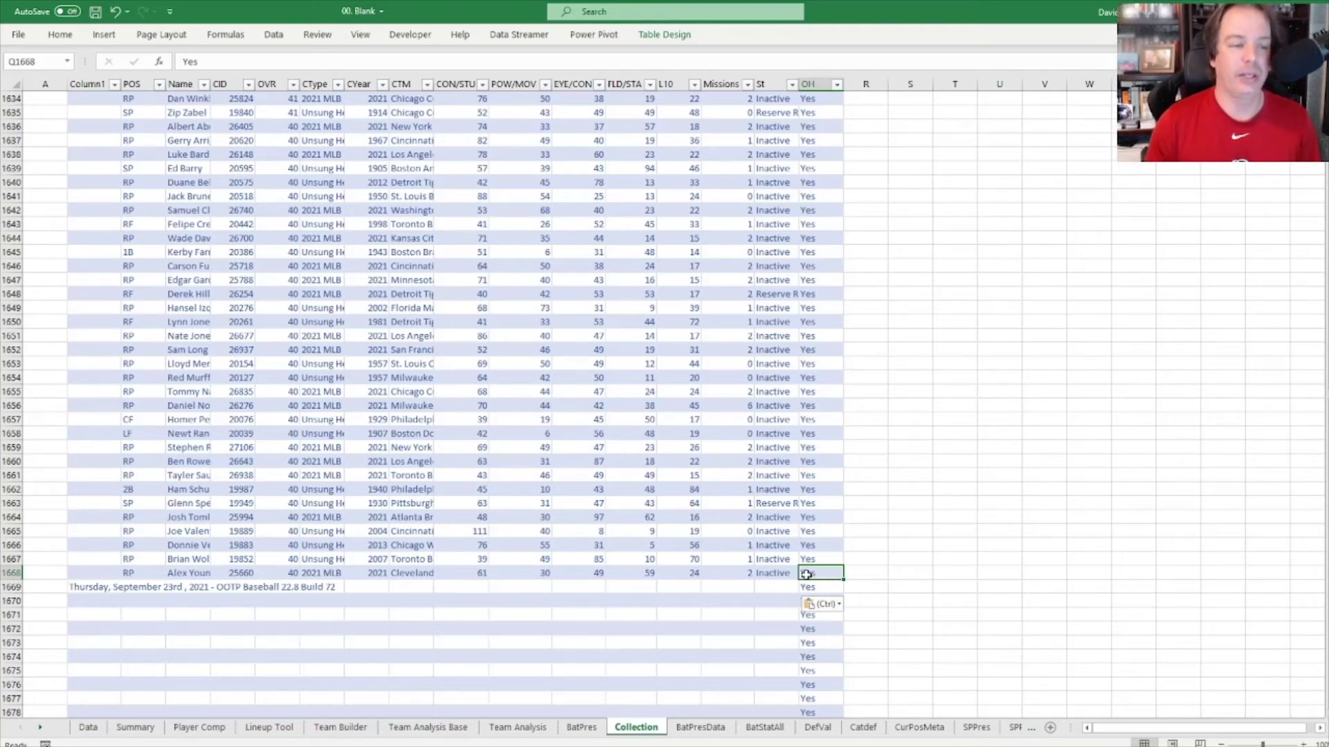
pyautogui.press('Left')
pyautogui.press('Left')
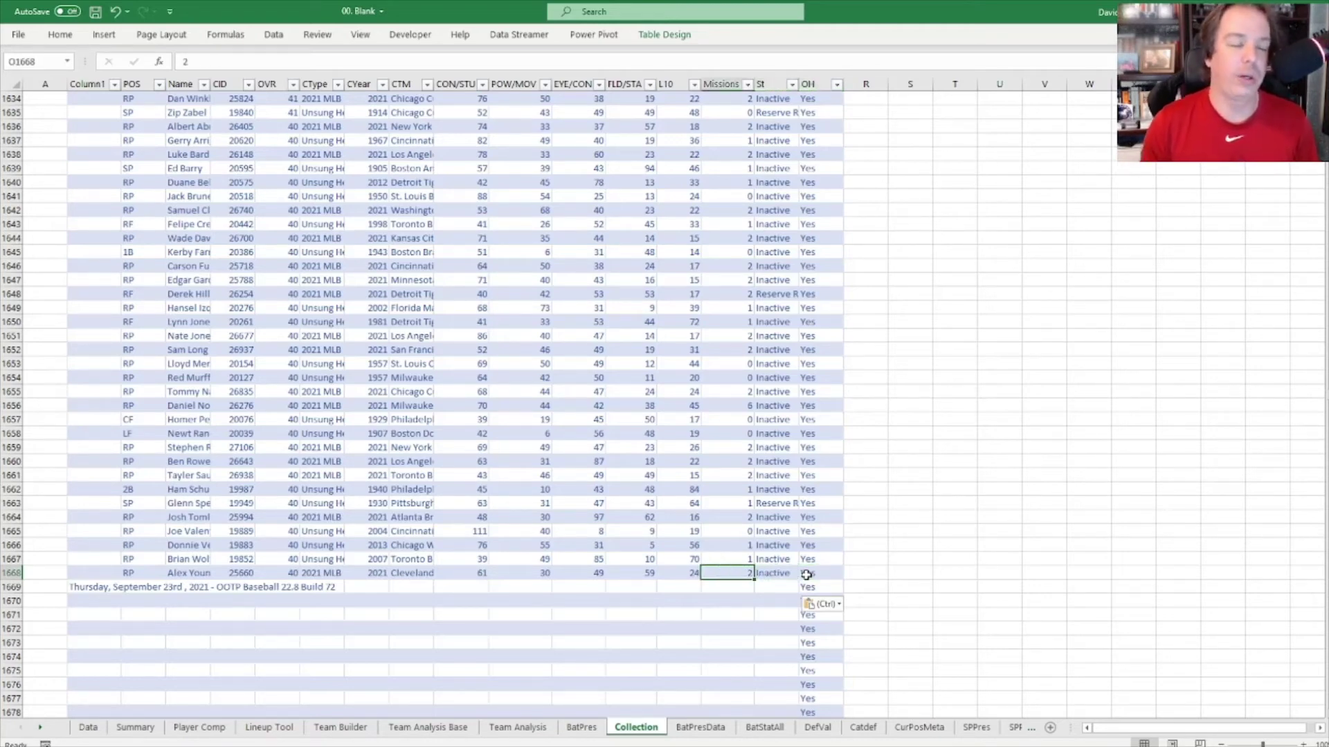
pyautogui.press('Right')
pyautogui.press('Right')
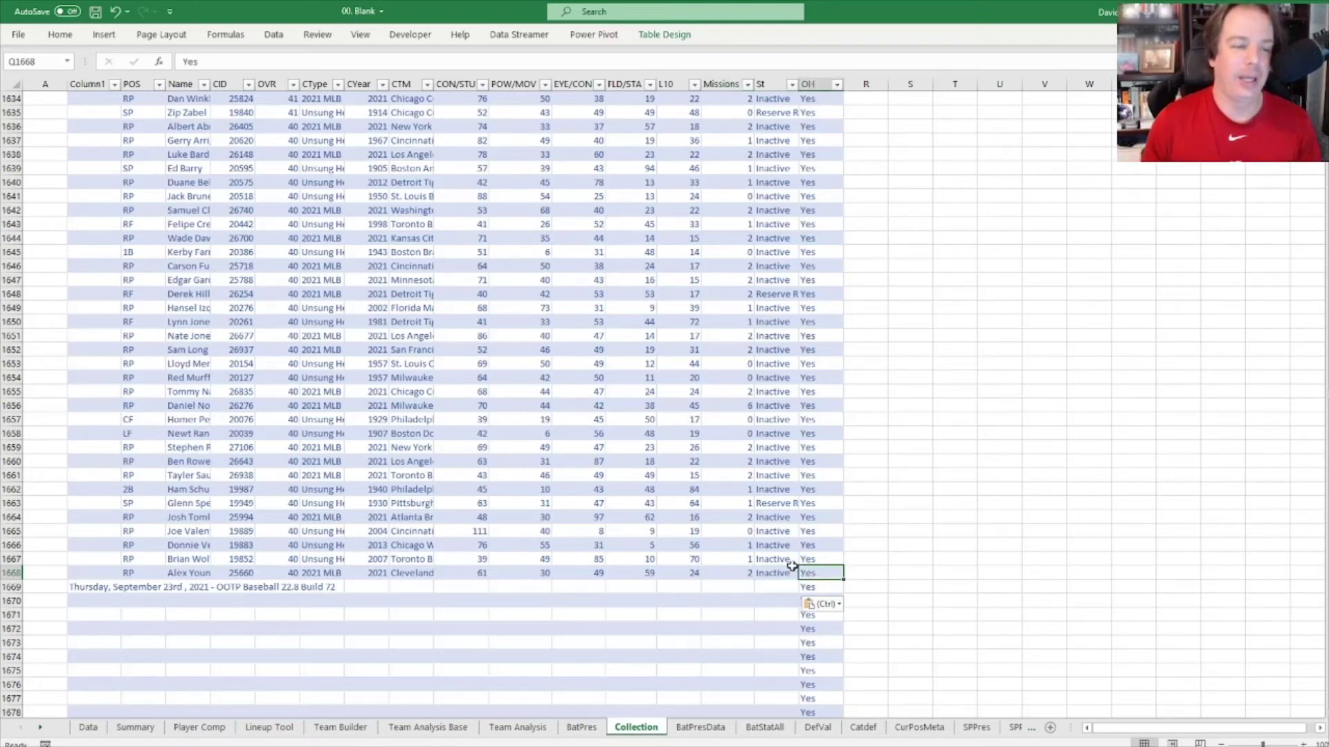
# Step: Examine how far the OH column extends down the table and compare it with the last row of the St column
pyautogui.scroll(-7, 777, 630)
pyautogui.hotkey('ctrl', 'Down')
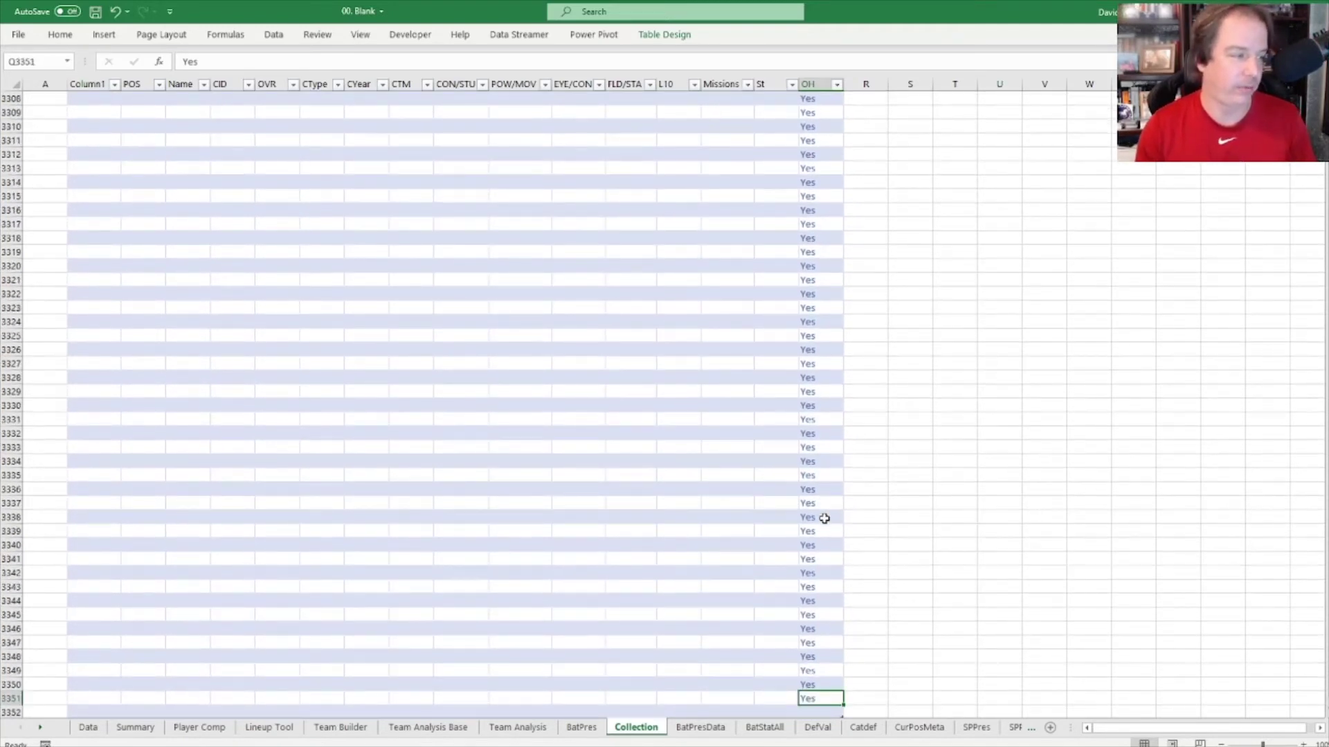
pyautogui.hotkey('ctrl', 'Up')
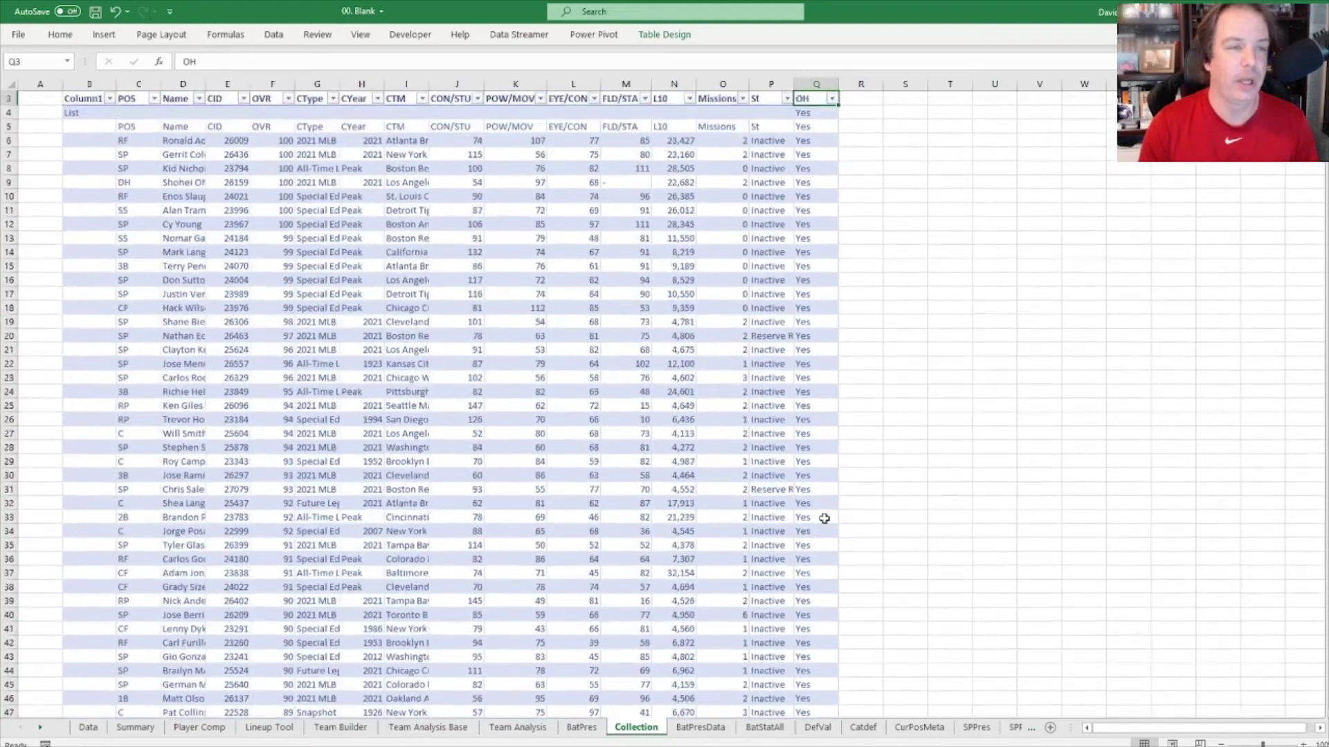
pyautogui.press('Left')
pyautogui.press('Down')
pyautogui.press('Down')
pyautogui.press('Down')
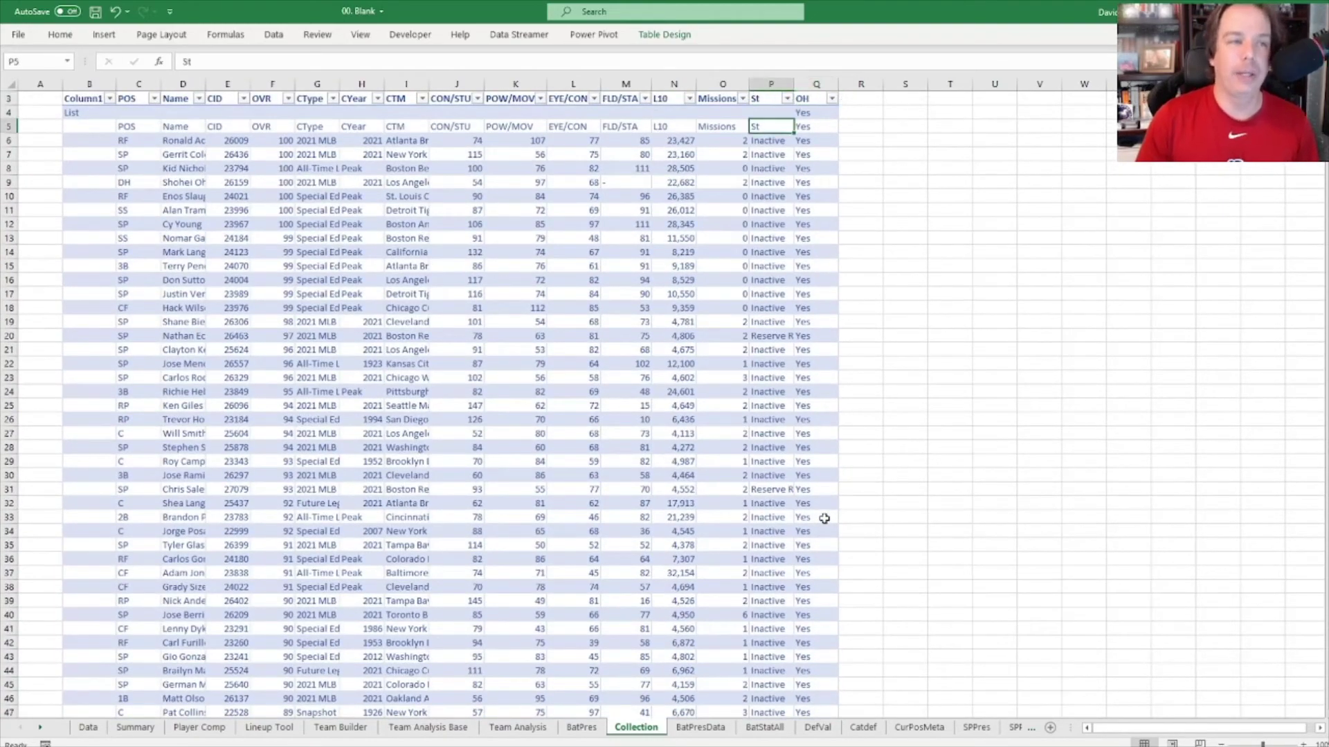
pyautogui.hotkey('ctrl', 'Down')
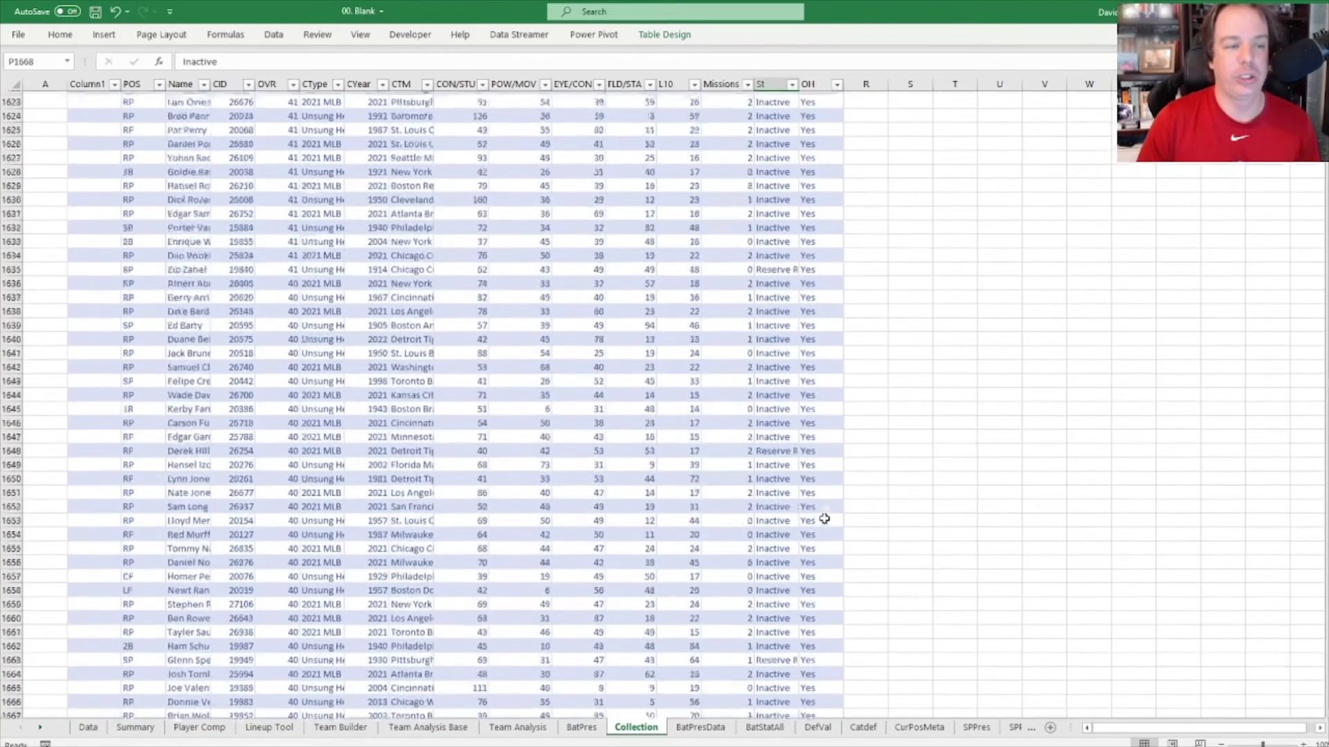
pyautogui.press('Right')
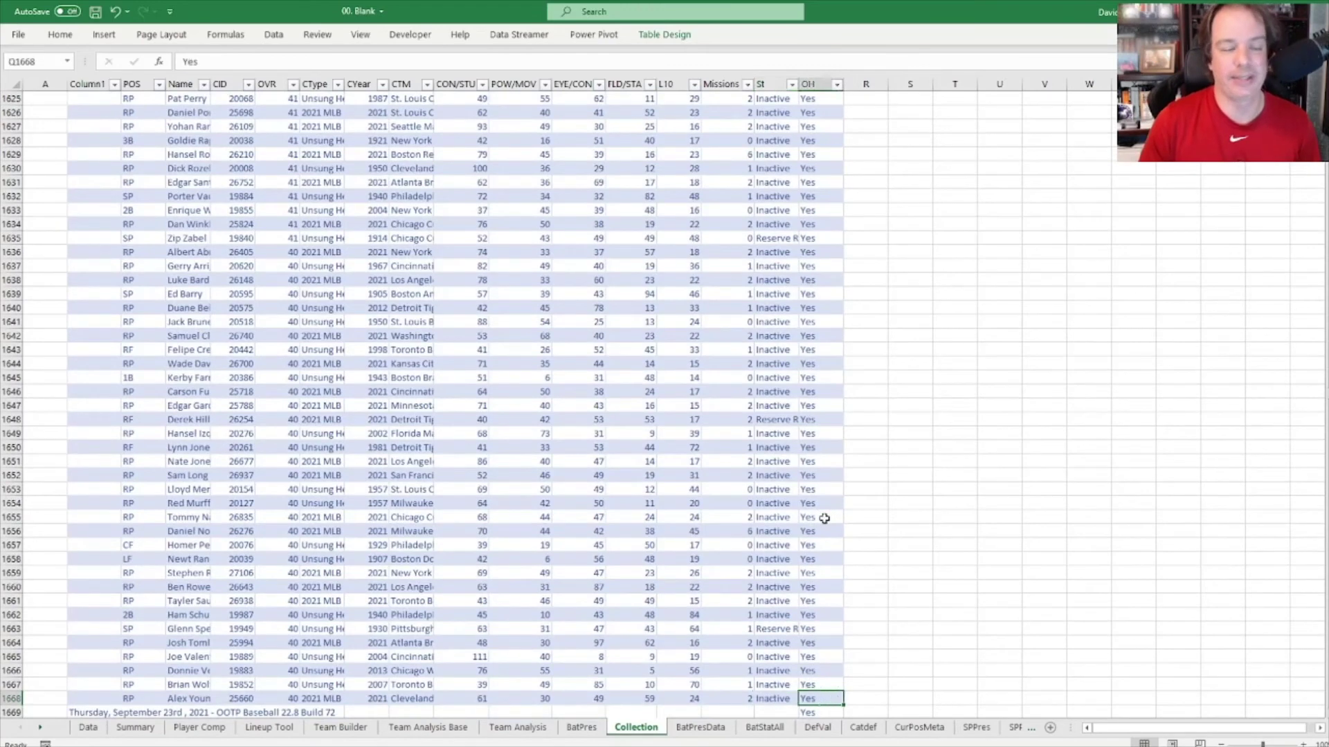
pyautogui.press('Left')
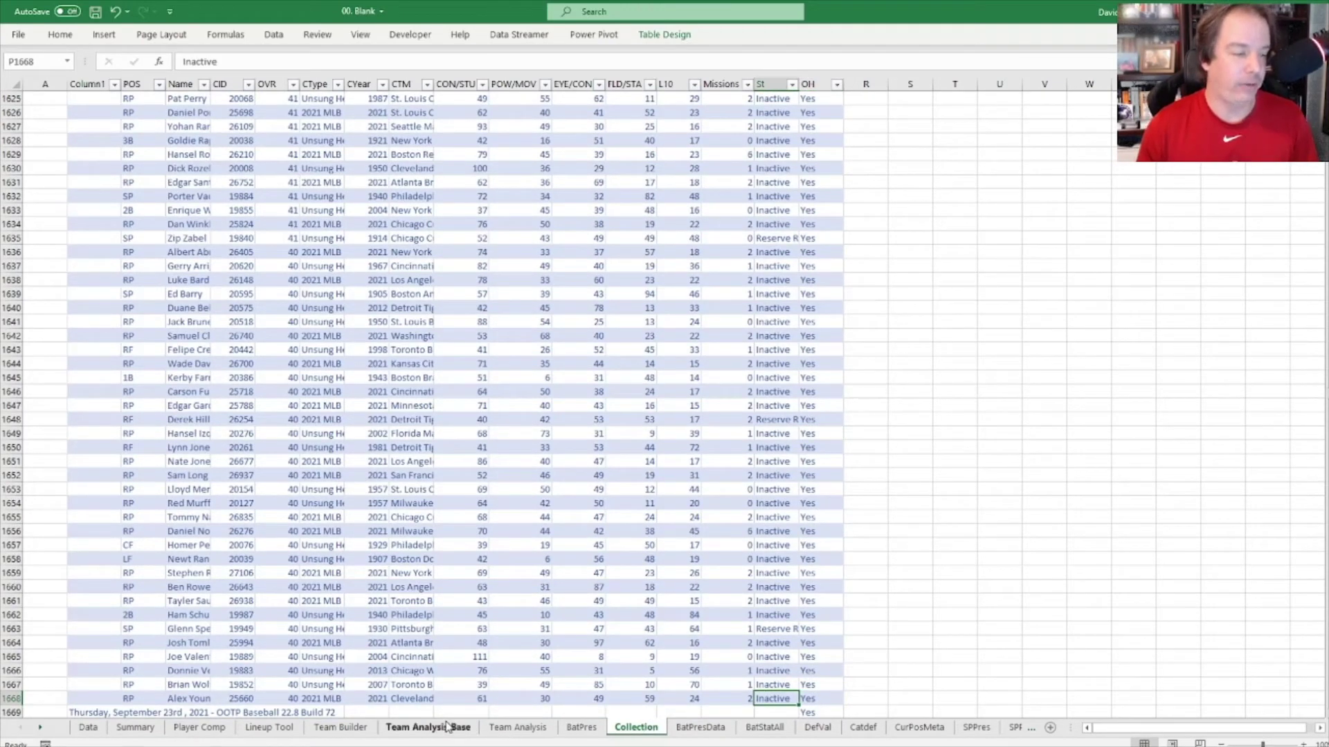
# Step: Look through the Team Builder, Team Analysis, BatPres, BatPresData and BatStatAll sheets
pyautogui.click(359, 730)
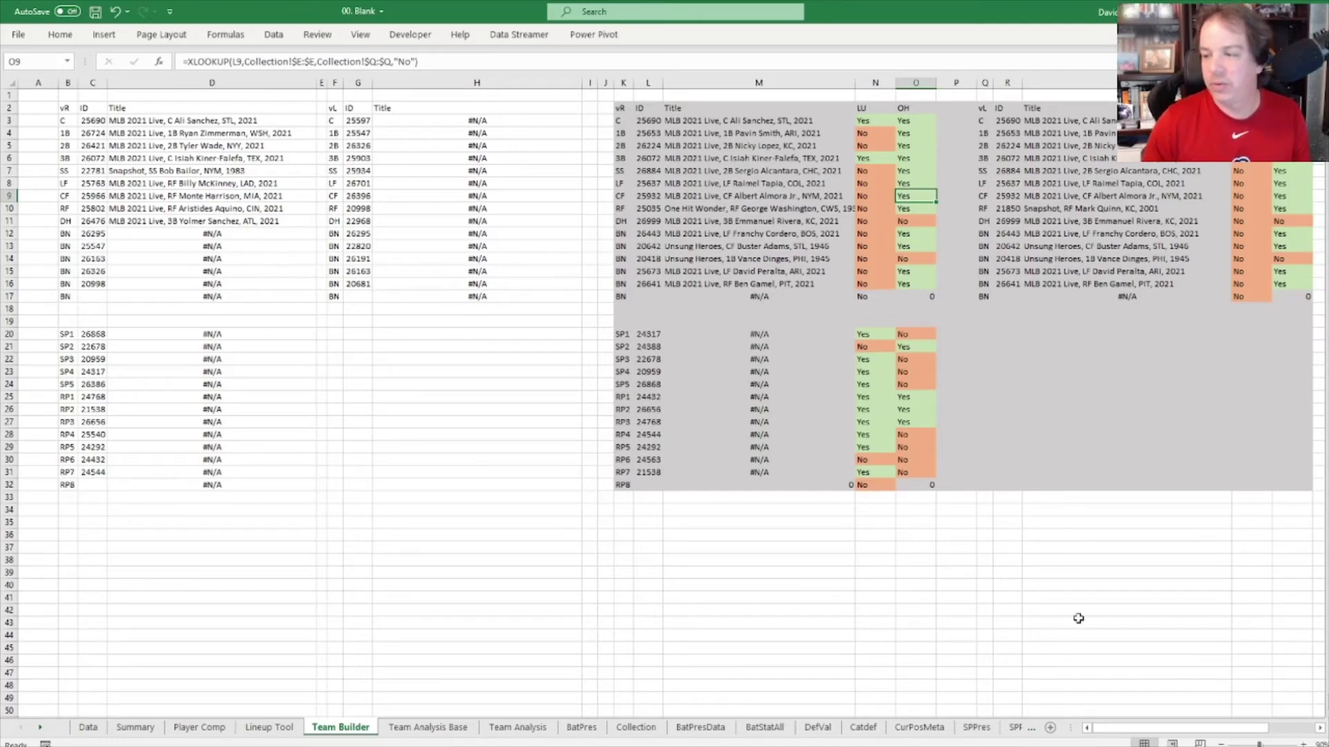
pyautogui.click(526, 729)
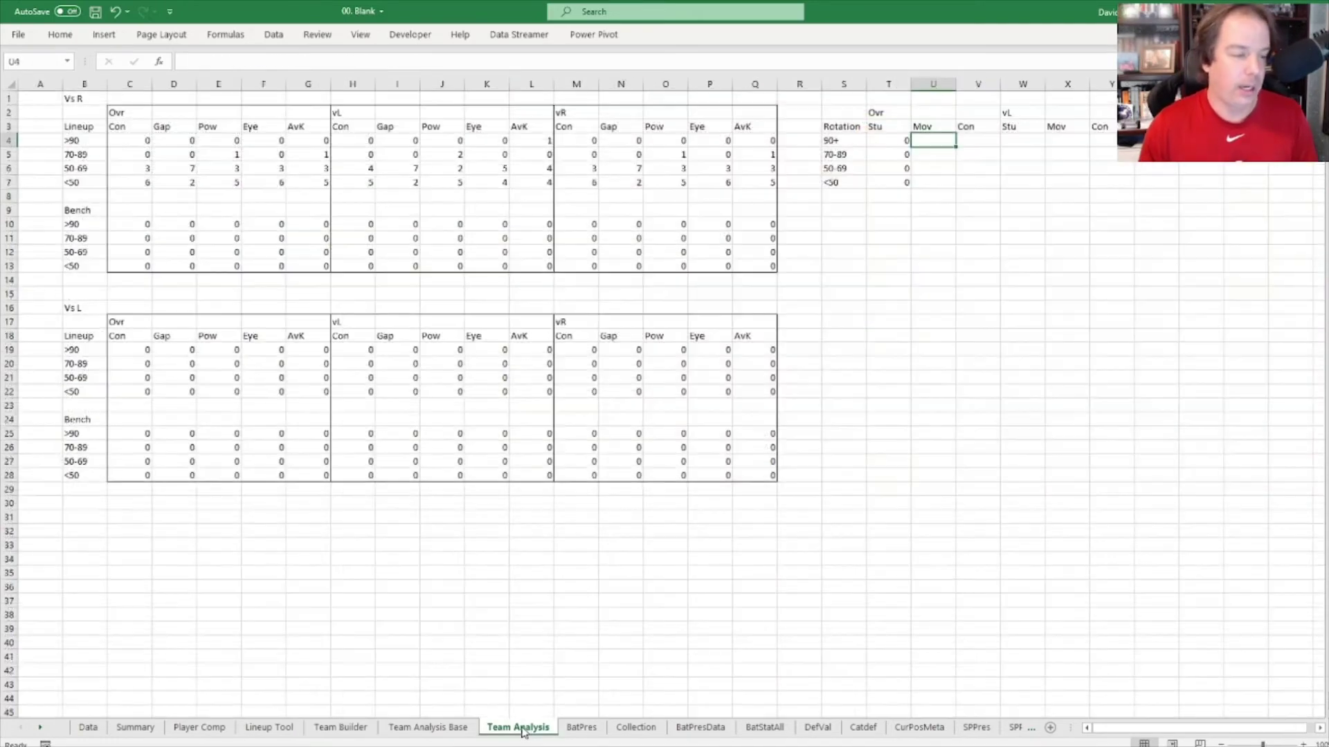
pyautogui.click(582, 728)
pyautogui.click(701, 729)
pyautogui.click(758, 729)
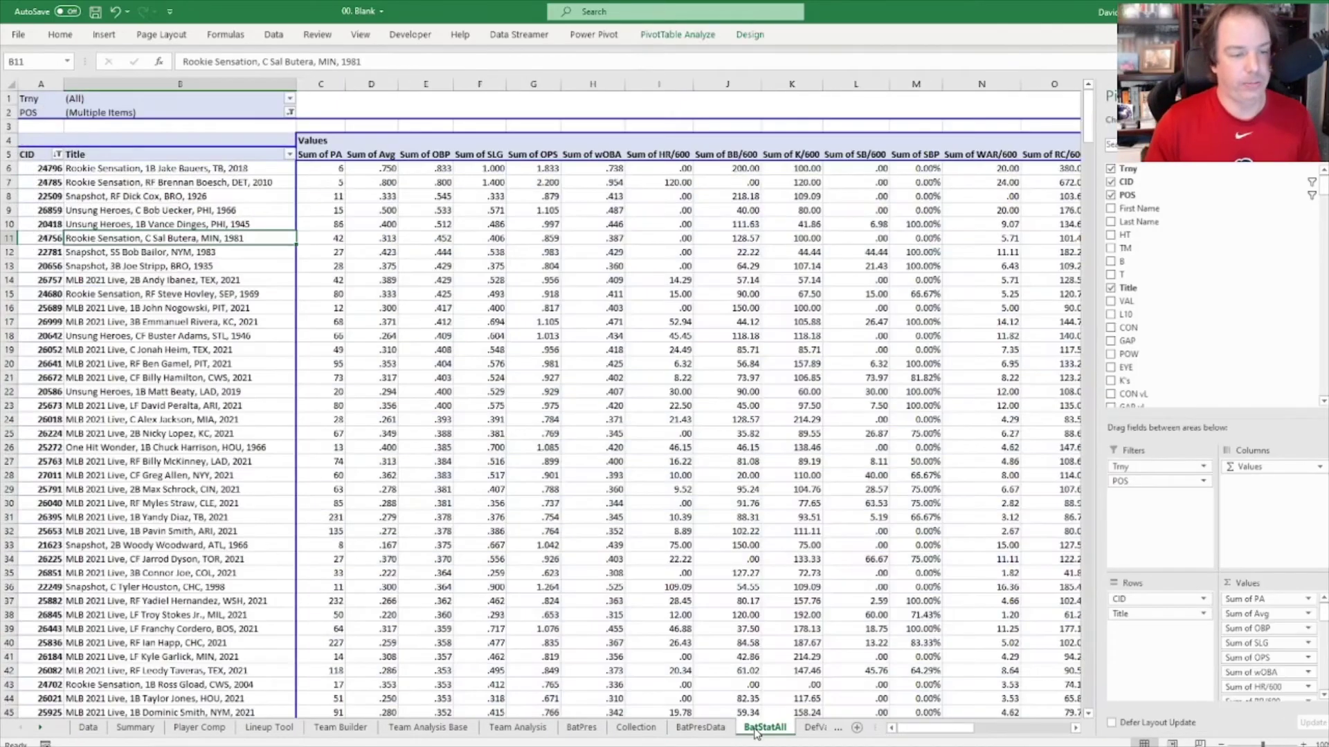
# Step: Browse the remaining sheets of the workbook and open the DefVal sheet to view its defensive ratings
pyautogui.click(42, 728)
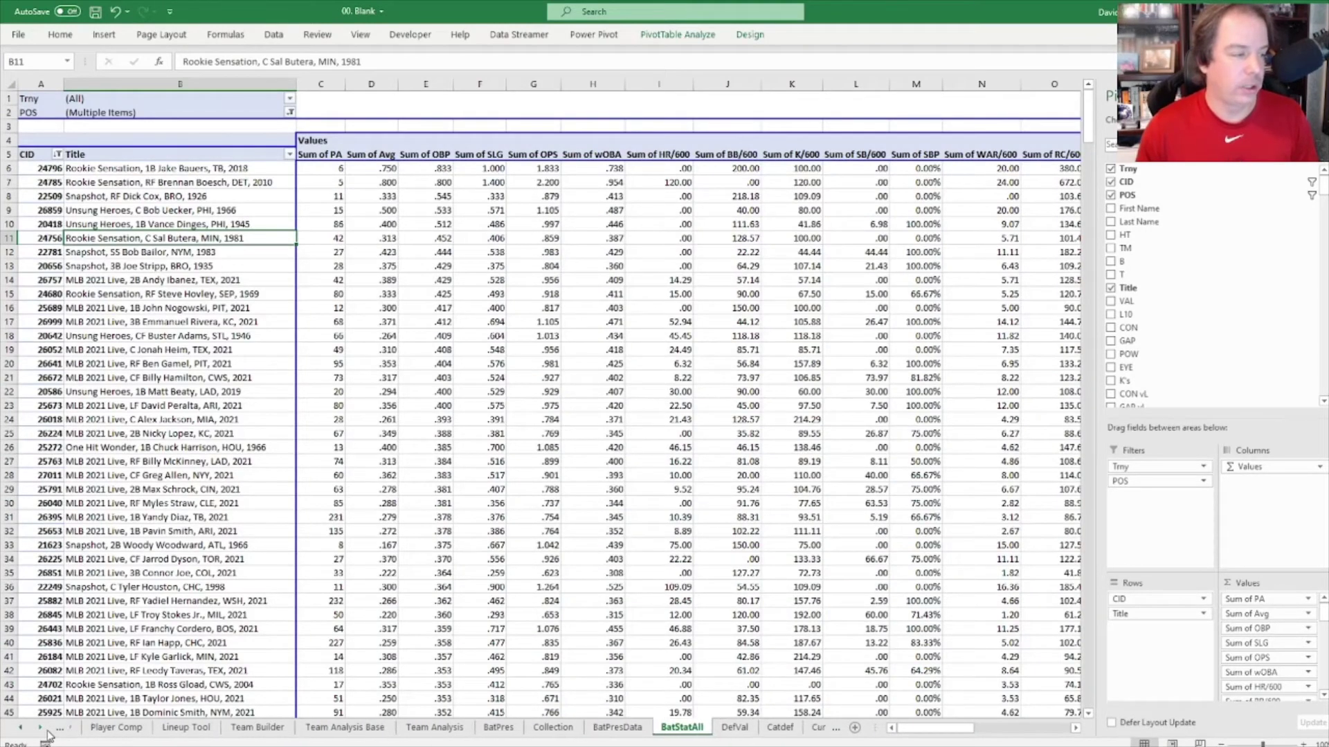
pyautogui.click(42, 728)
pyautogui.click(41, 729)
pyautogui.click(41, 728)
pyautogui.click(42, 729)
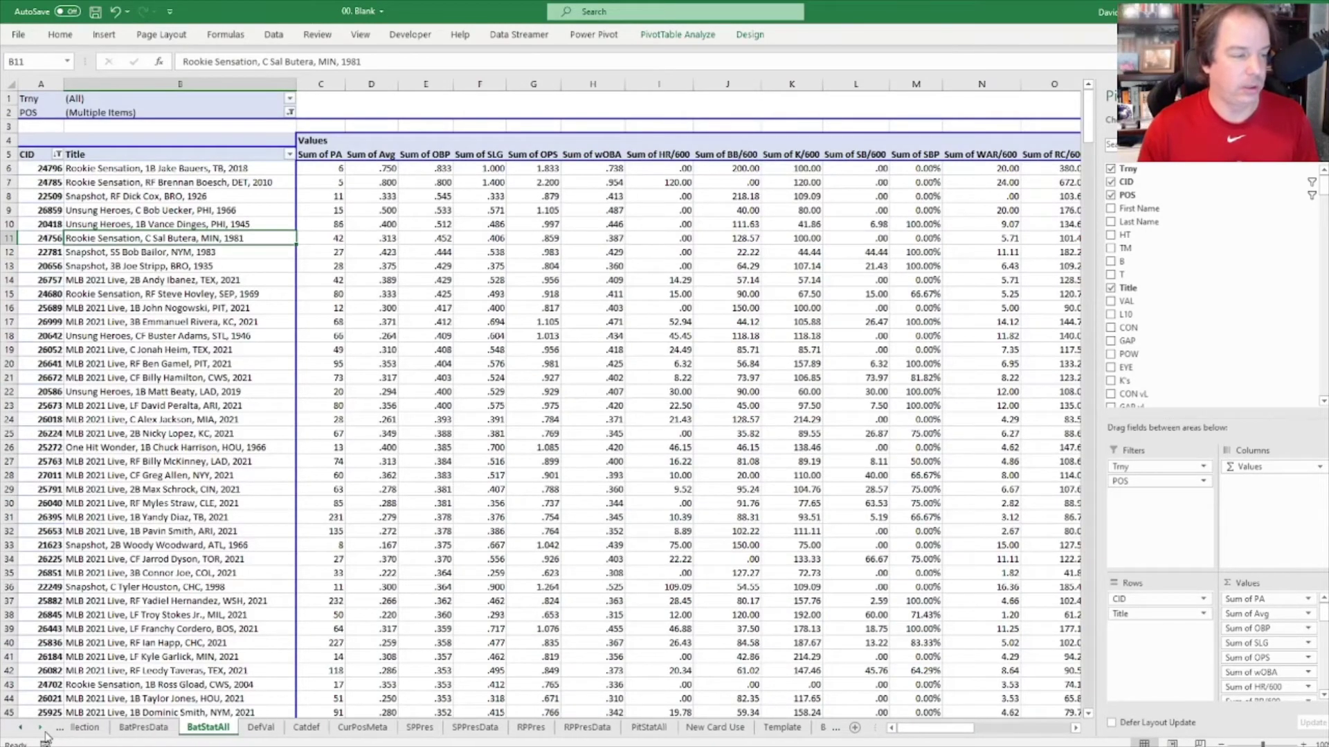
pyautogui.click(42, 728)
pyautogui.click(42, 728)
pyautogui.click(42, 728)
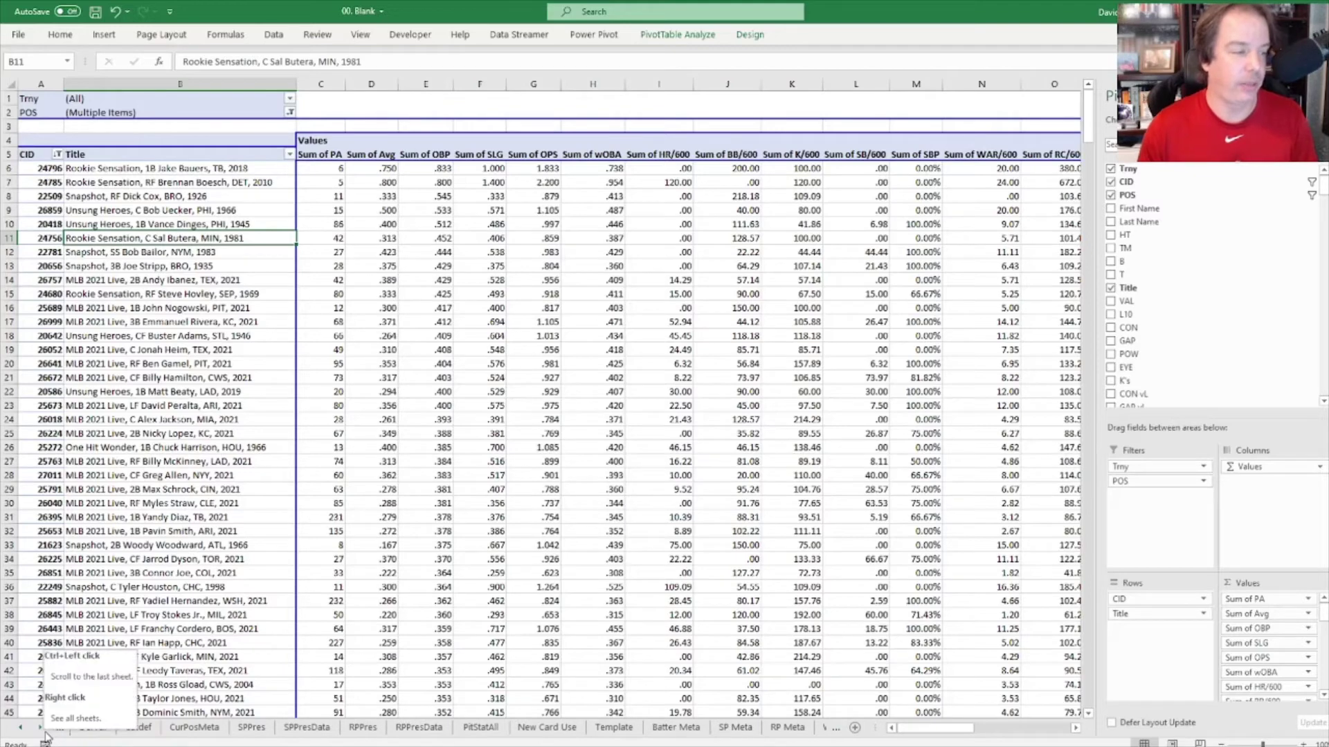
pyautogui.click(19, 729)
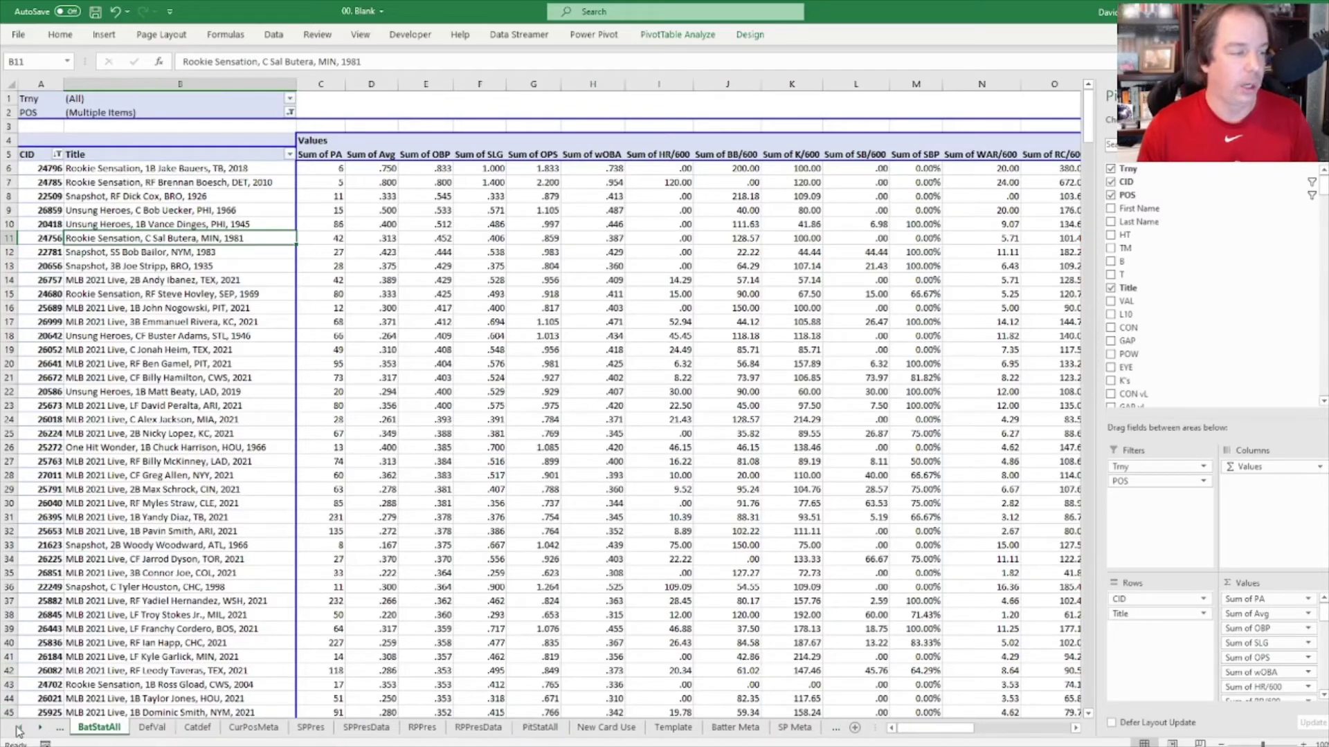
pyautogui.click(153, 728)
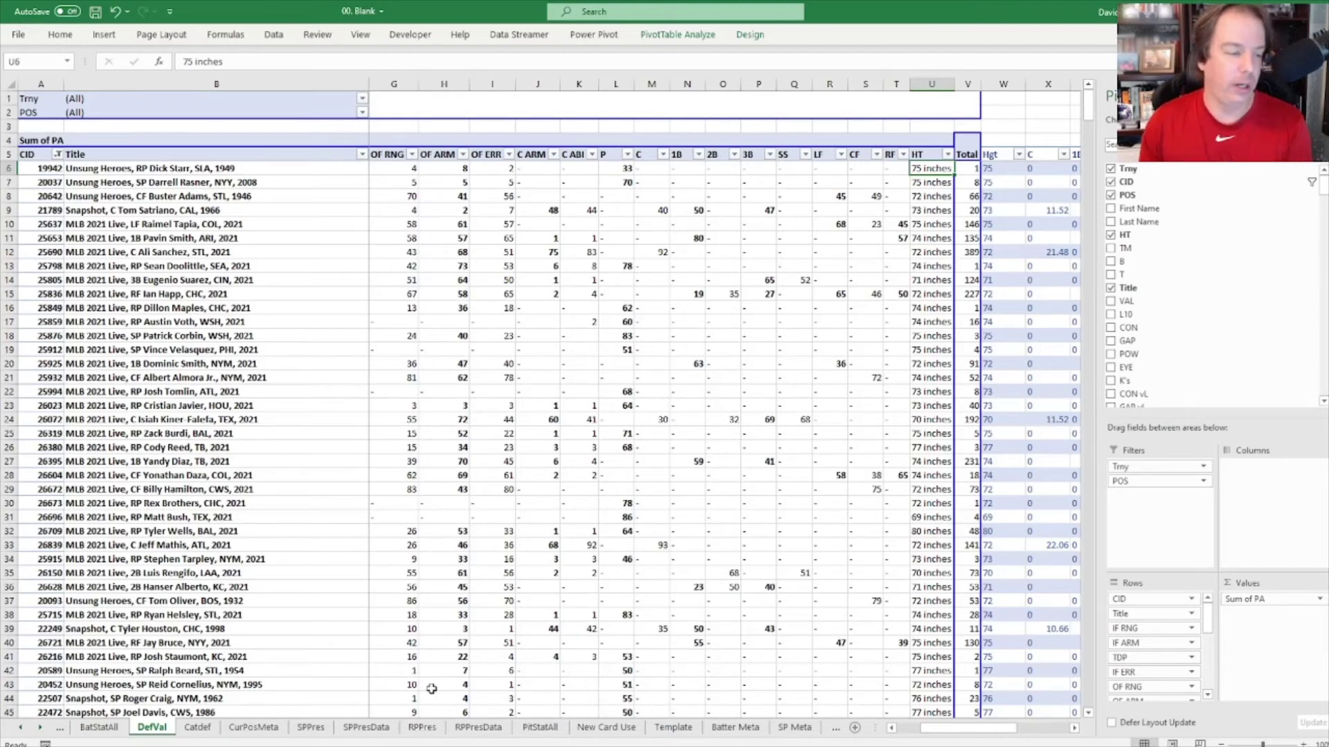
# Step: Open the BatPresData sheet and inspect the formula in the first data cell of its DefVal column, AK6
pyautogui.click(21, 734)
pyautogui.click(21, 733)
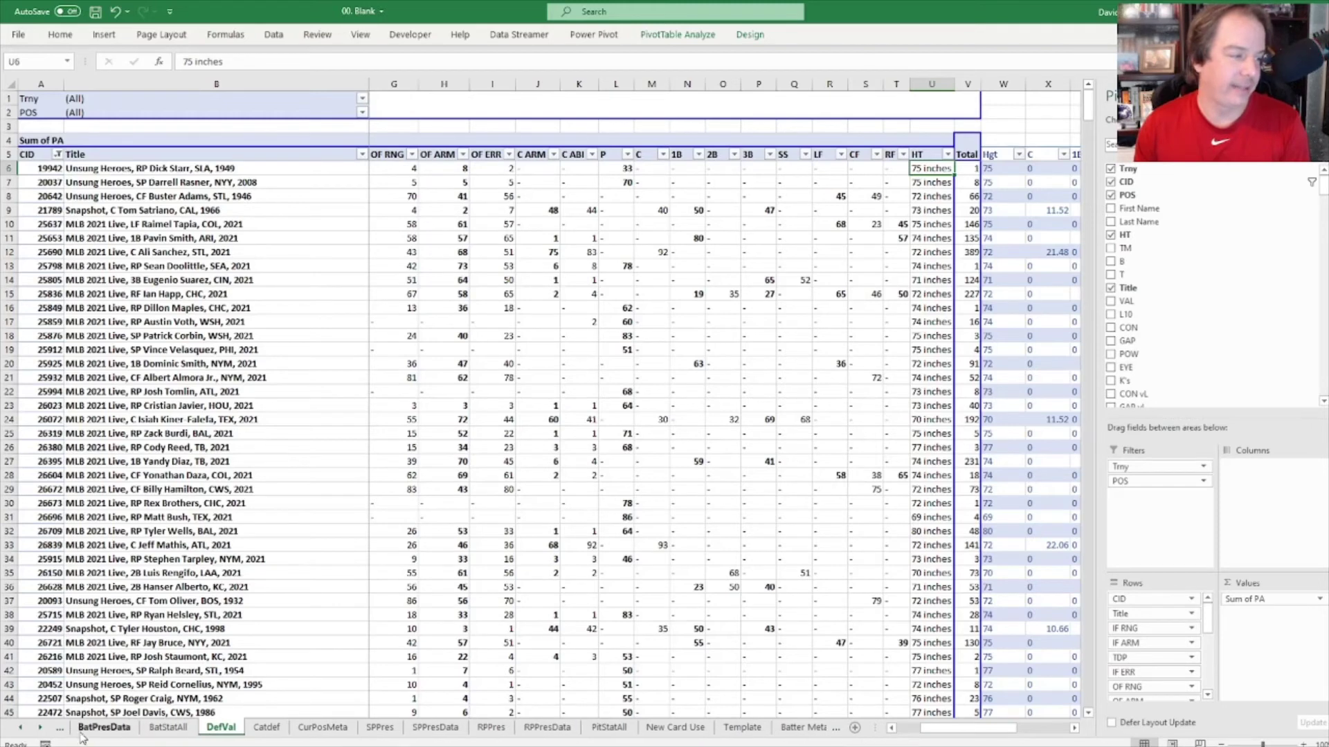
pyautogui.click(103, 728)
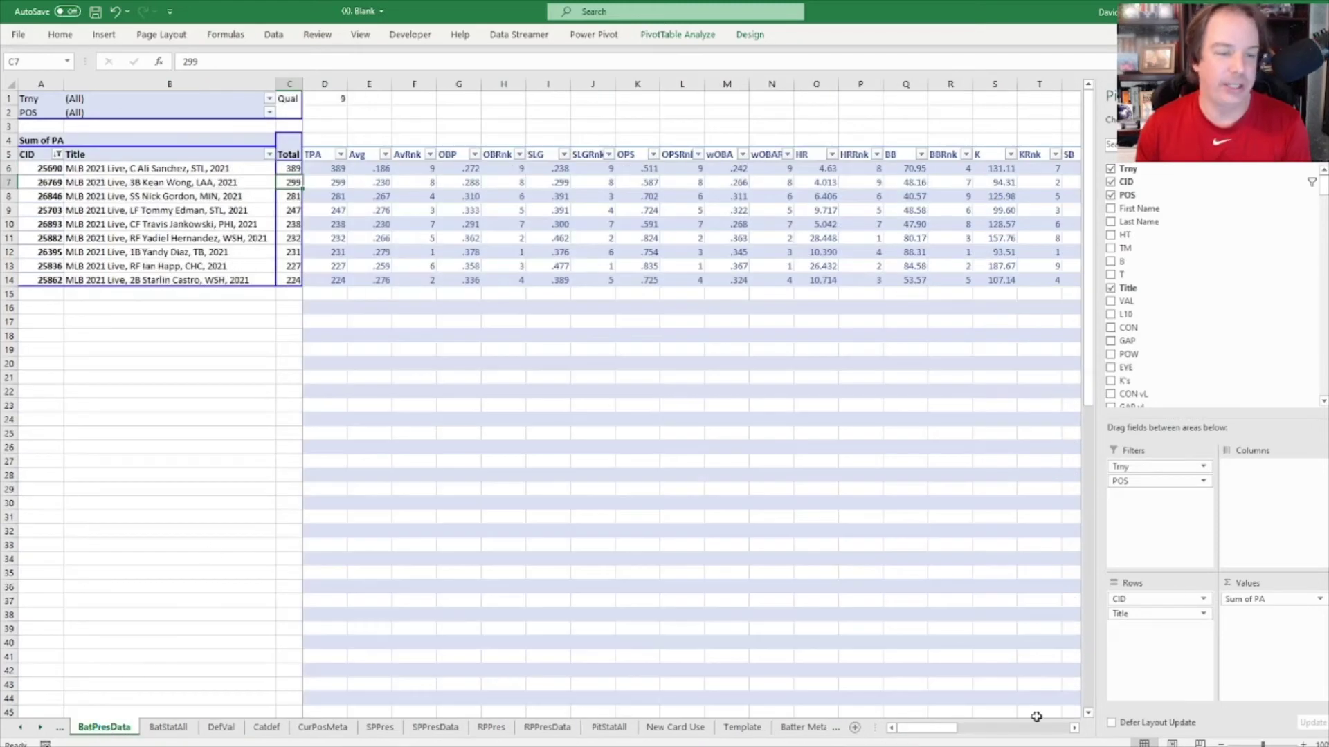
pyautogui.click(1073, 734)
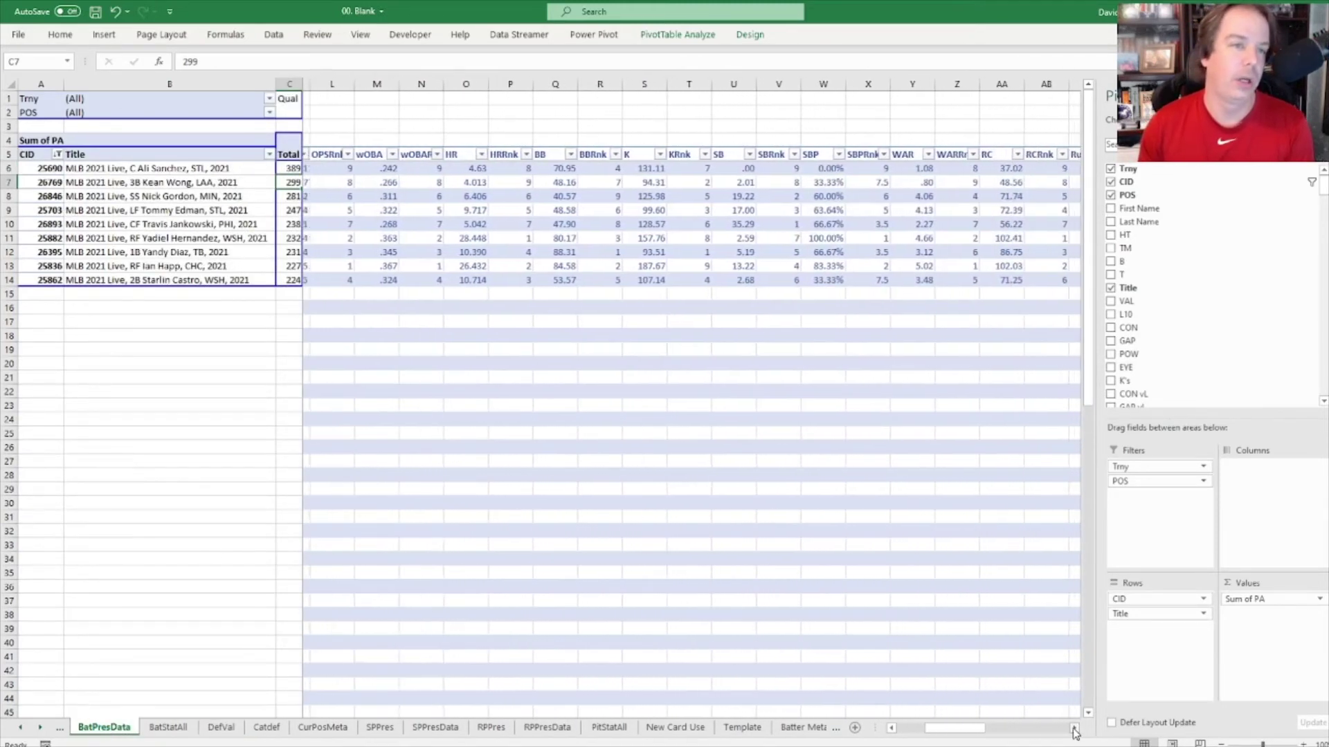
pyautogui.click(1074, 734)
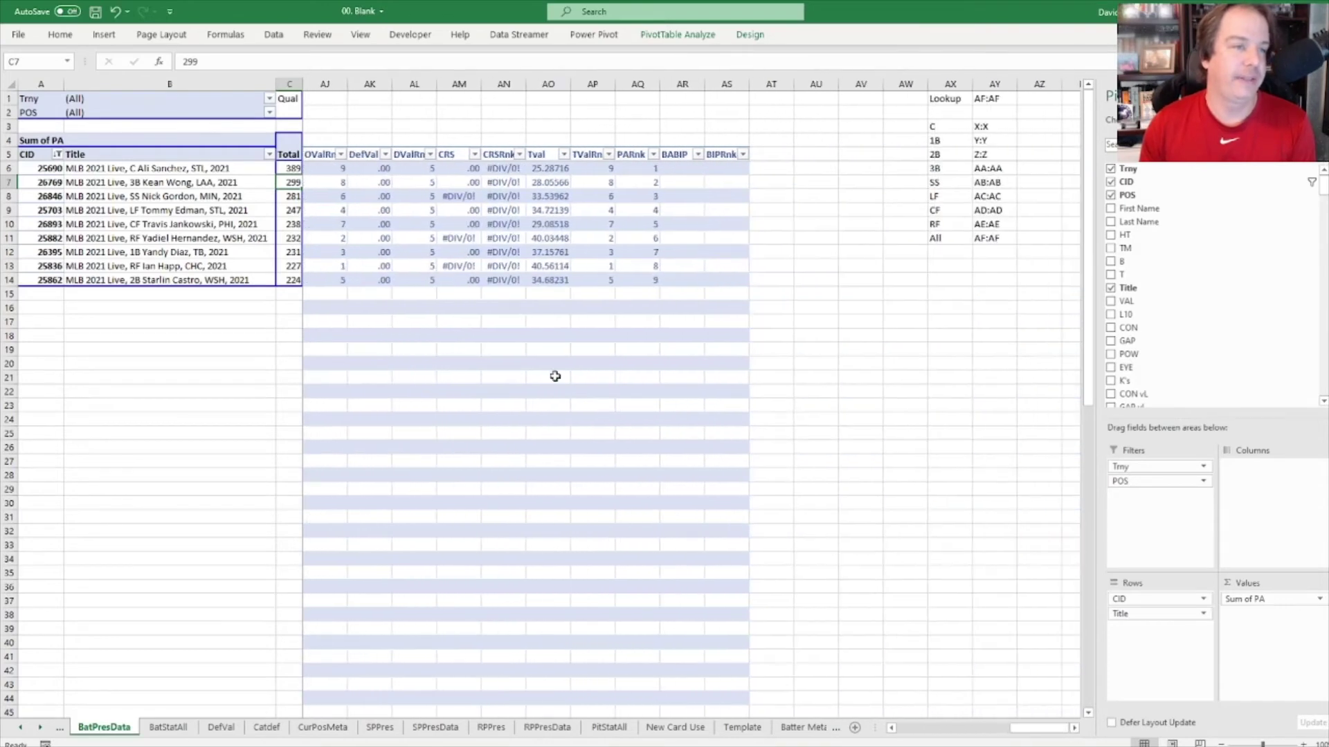
pyautogui.click(367, 168)
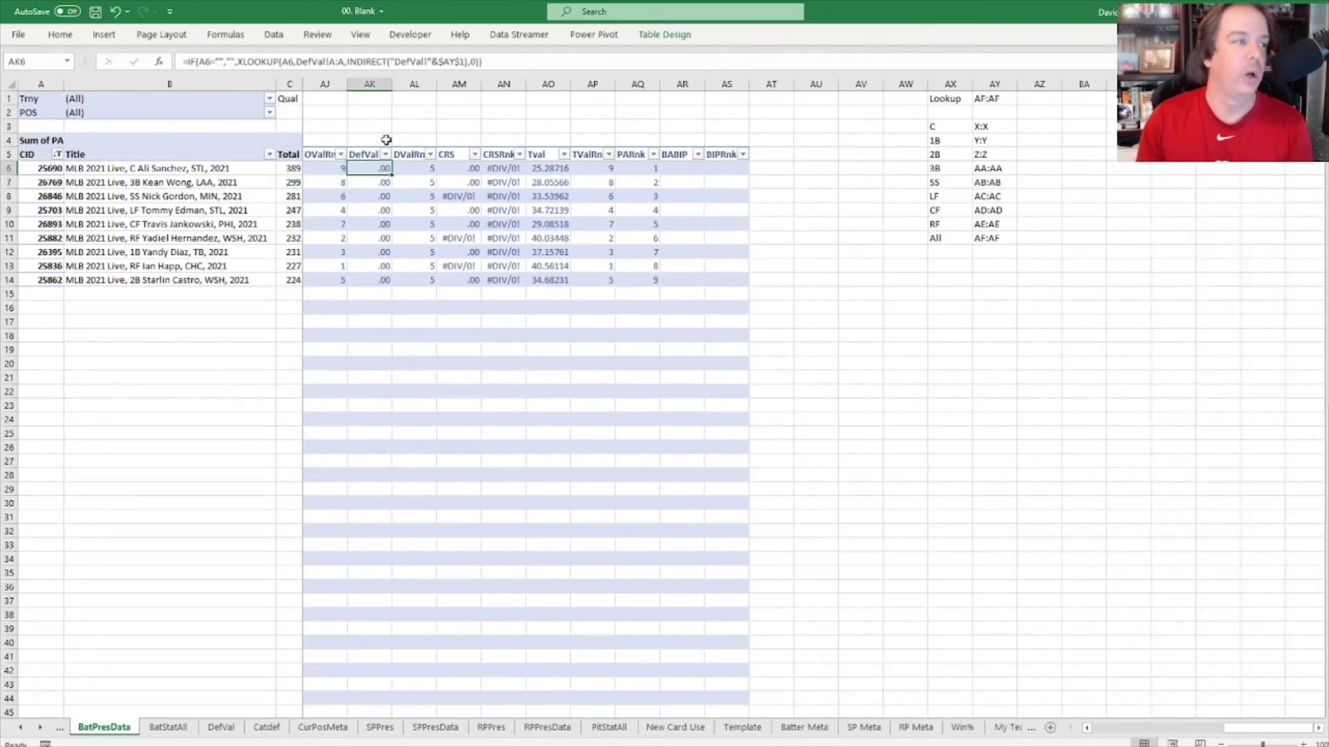
# Step: Filter the BatPresData pivot table's POS field to 1B
pyautogui.click(269, 113)
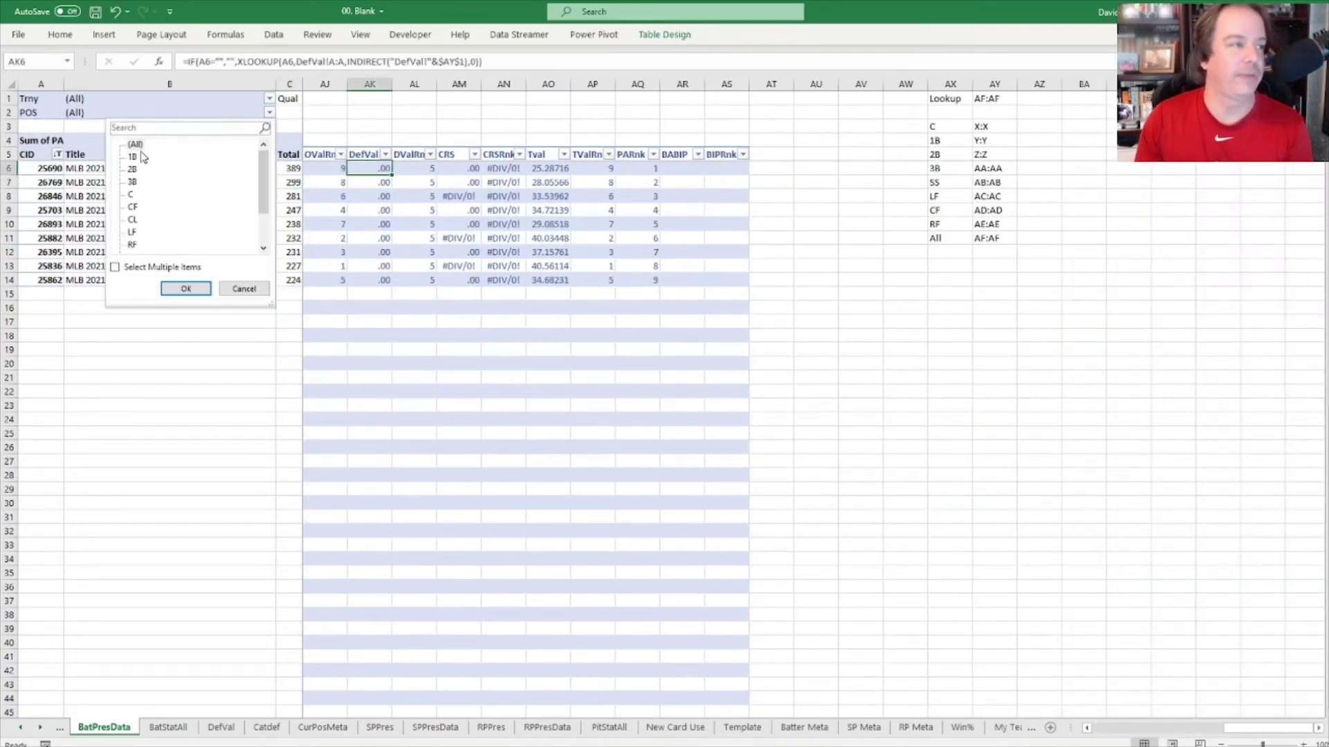
pyautogui.click(133, 158)
pyautogui.click(185, 288)
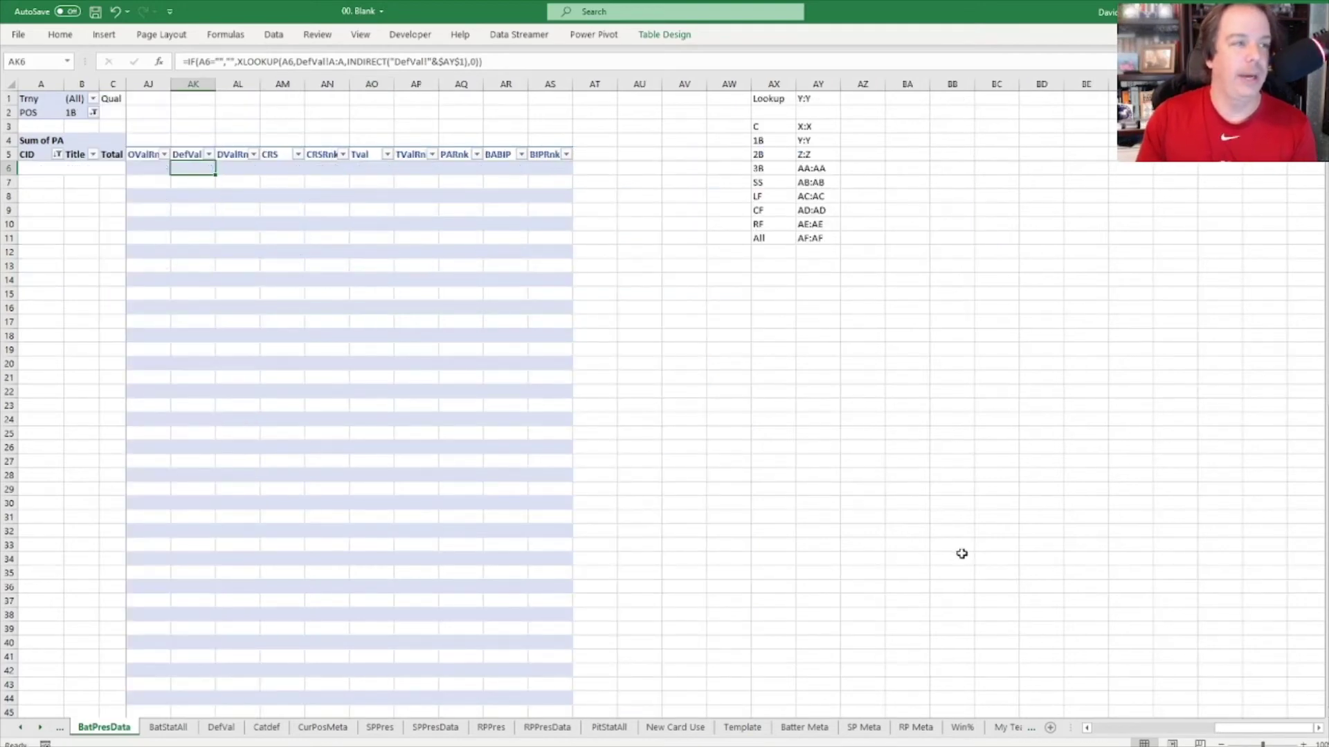
# Step: Set the CID value filter to show items whose Sum of PA is greater than or equal to 50
pyautogui.click(1154, 728)
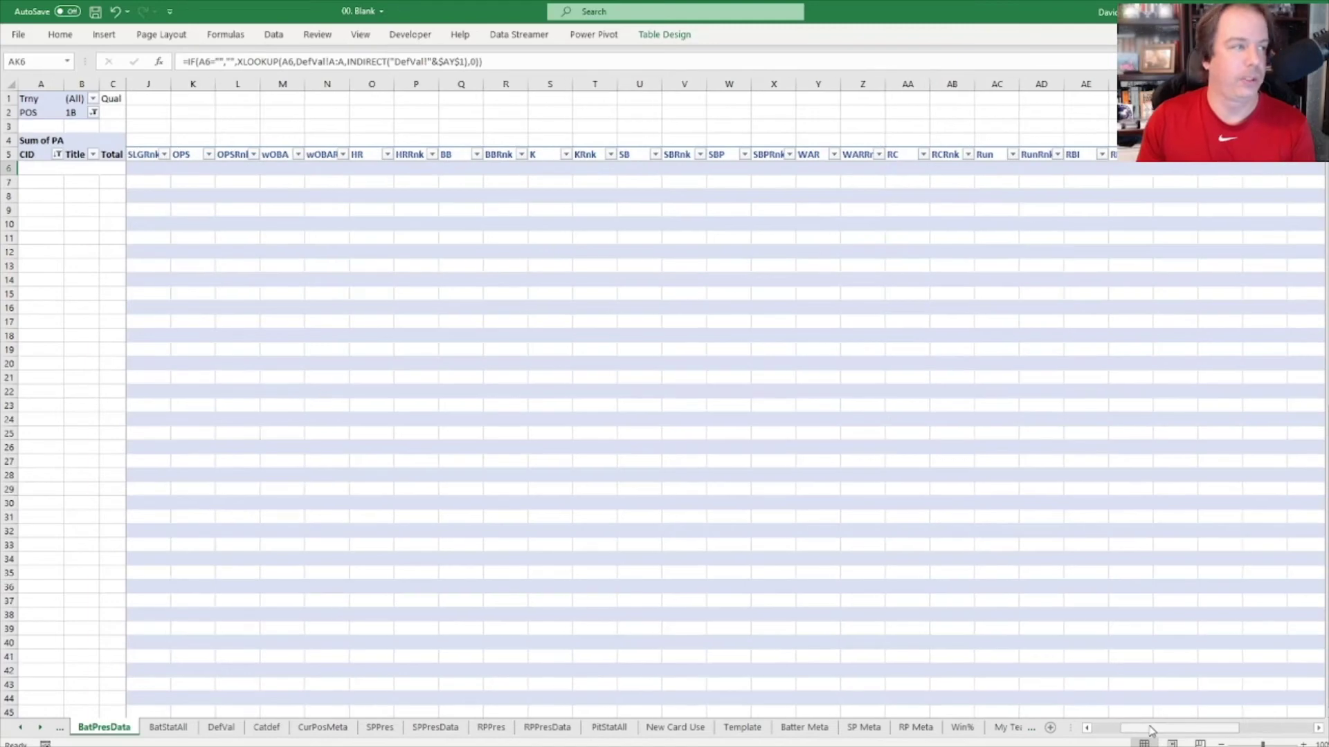
pyautogui.click(60, 155)
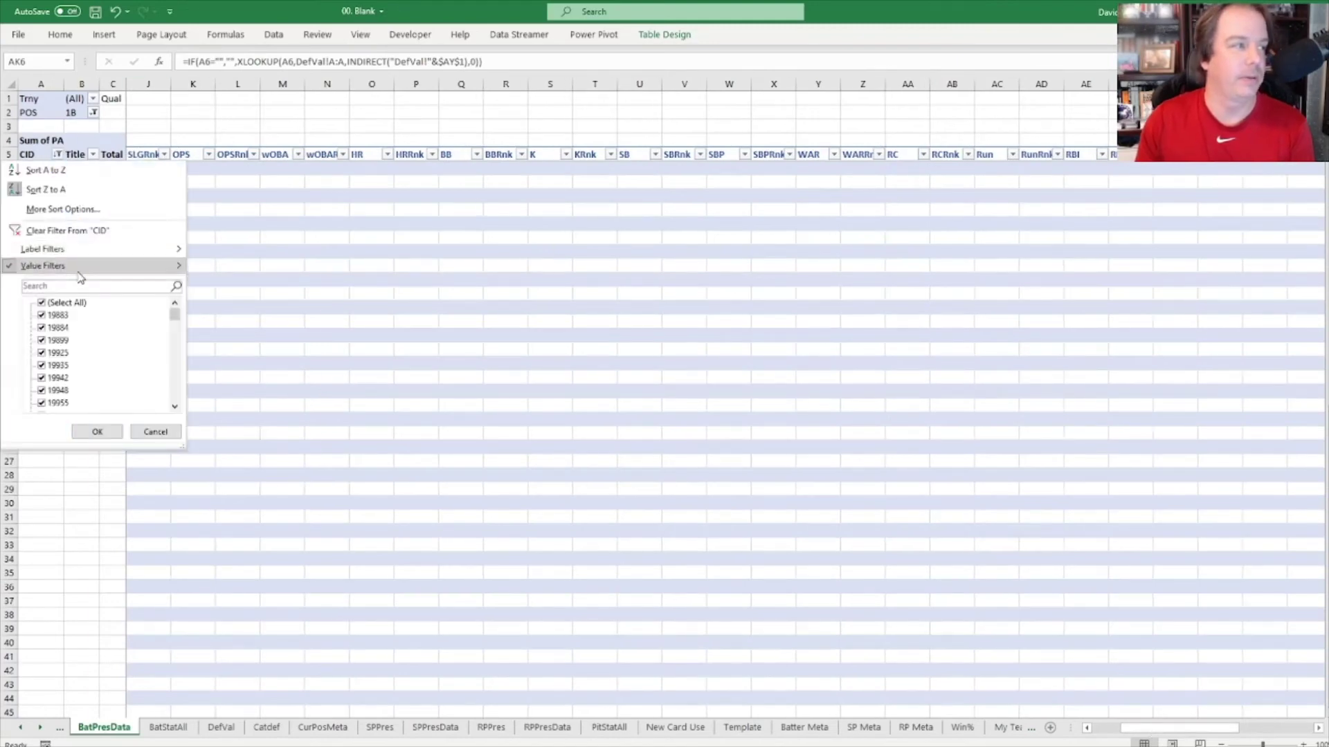
pyautogui.moveTo(104, 264)
pyautogui.click(235, 357)
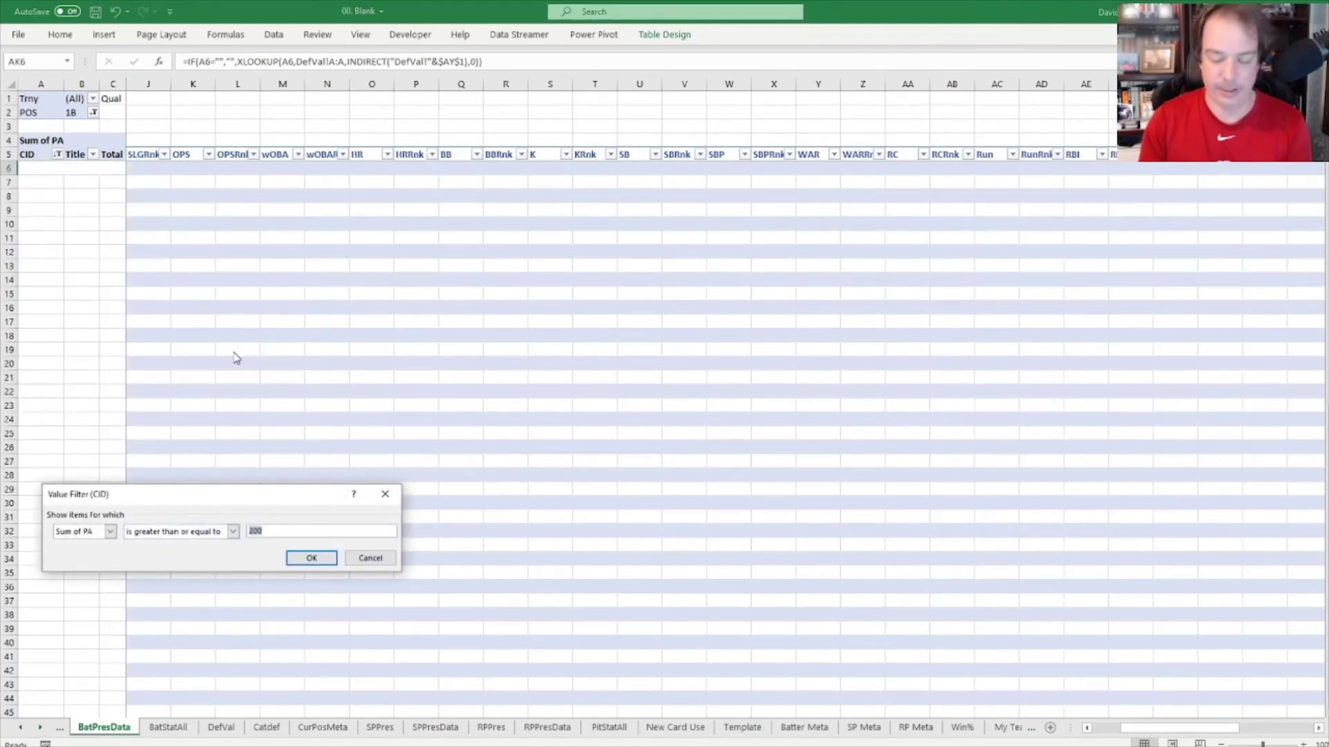
pyautogui.write('50')
pyautogui.press('Return')
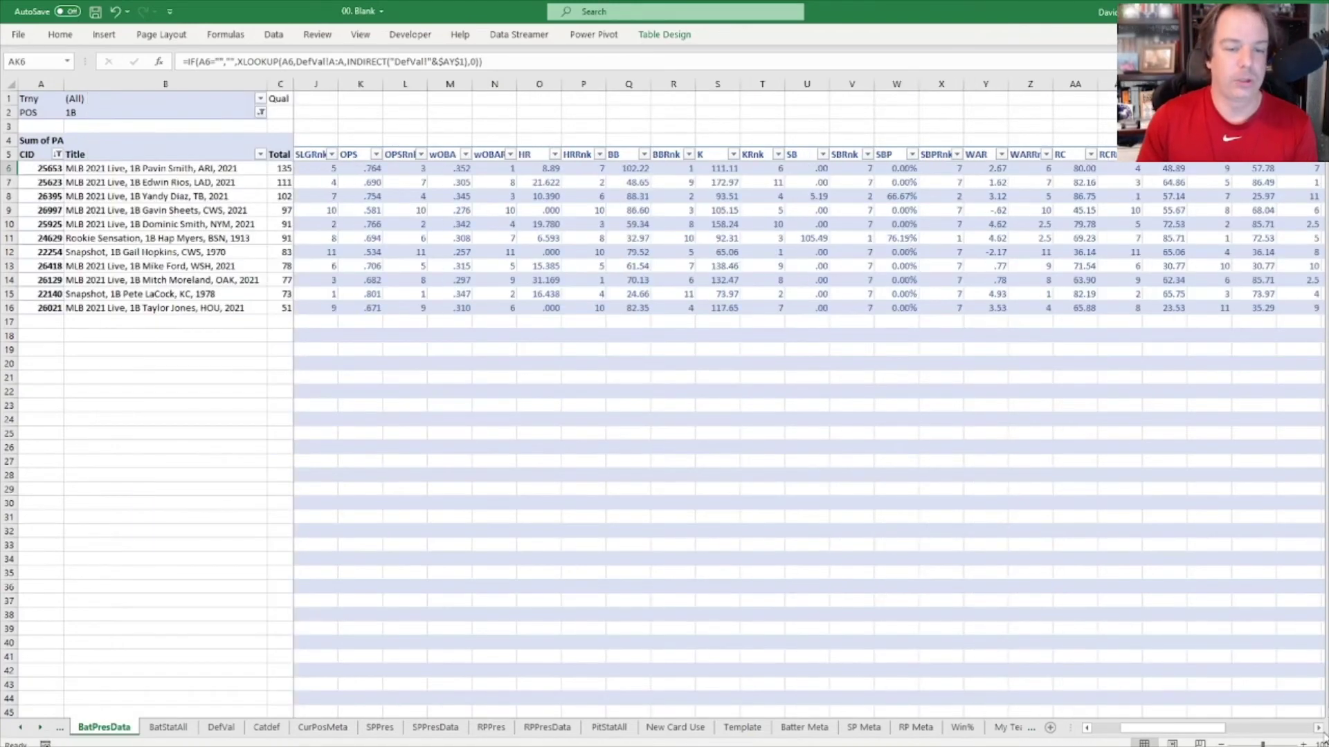
# Step: Compare the DefVal column on BatPresData with the calculated position columns on the DefVal sheet
pyautogui.click(1318, 734)
pyautogui.hscroll(8, 1310, 736)
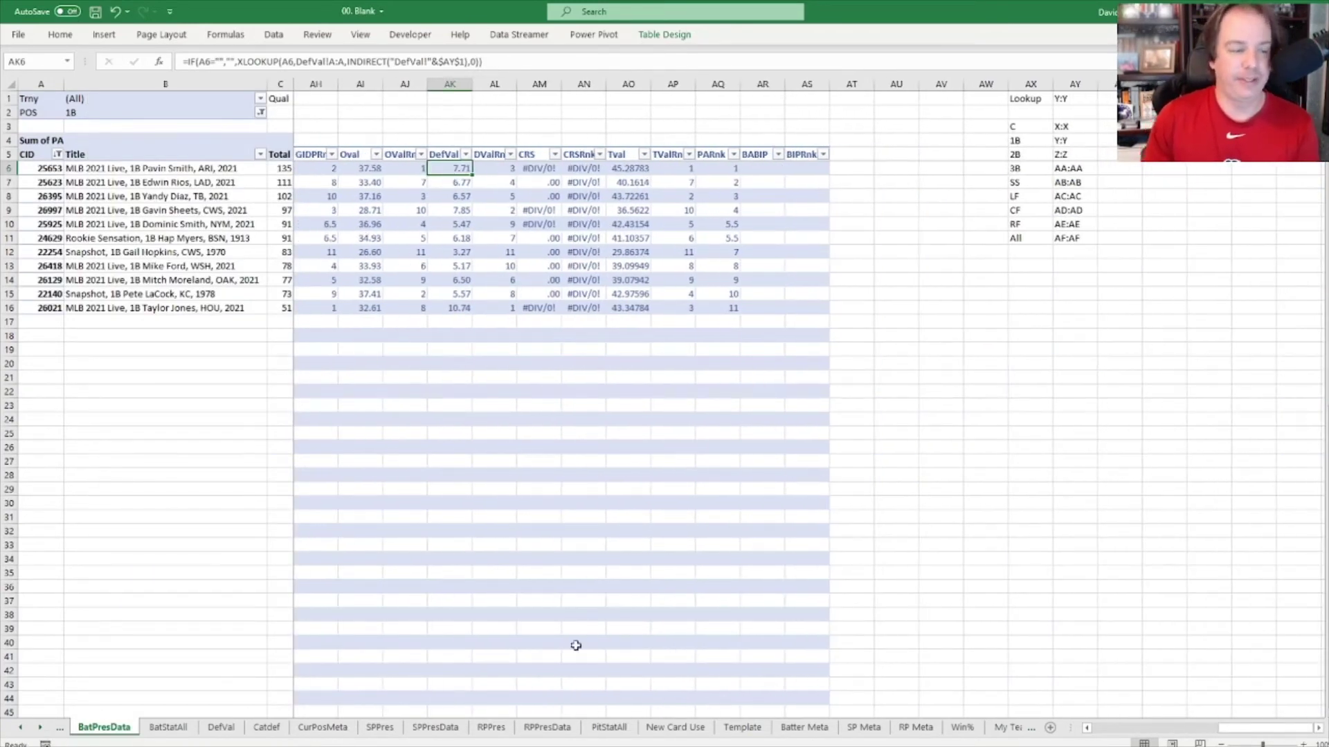
pyautogui.click(222, 728)
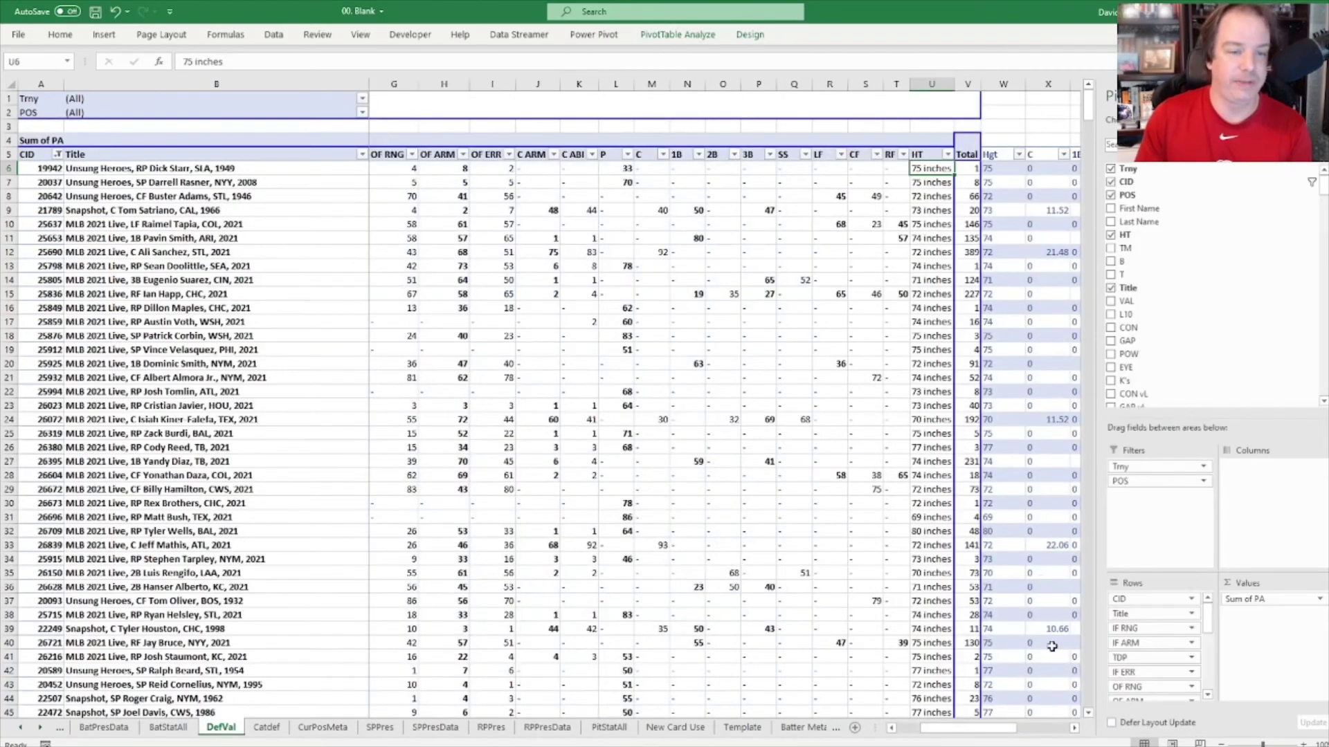
pyautogui.click(1075, 728)
pyautogui.hscroll(7, 1074, 728)
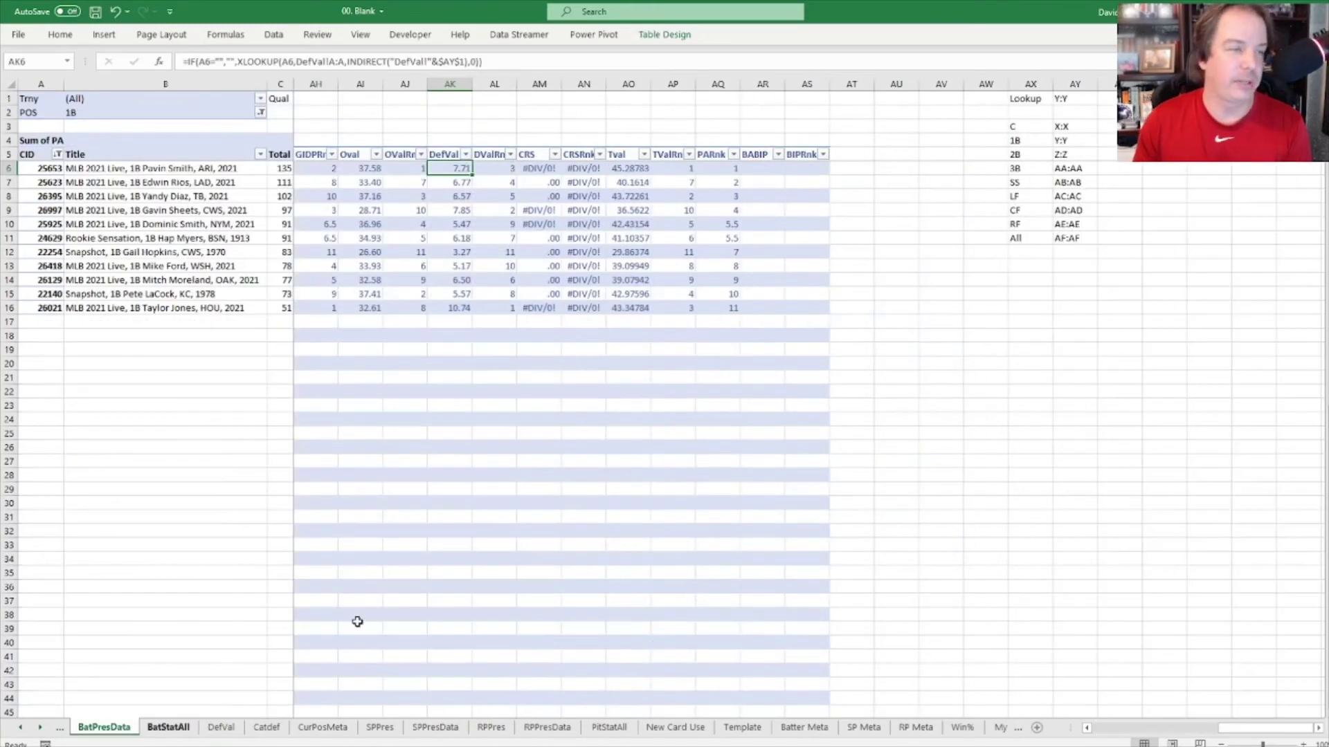
pyautogui.click(110, 728)
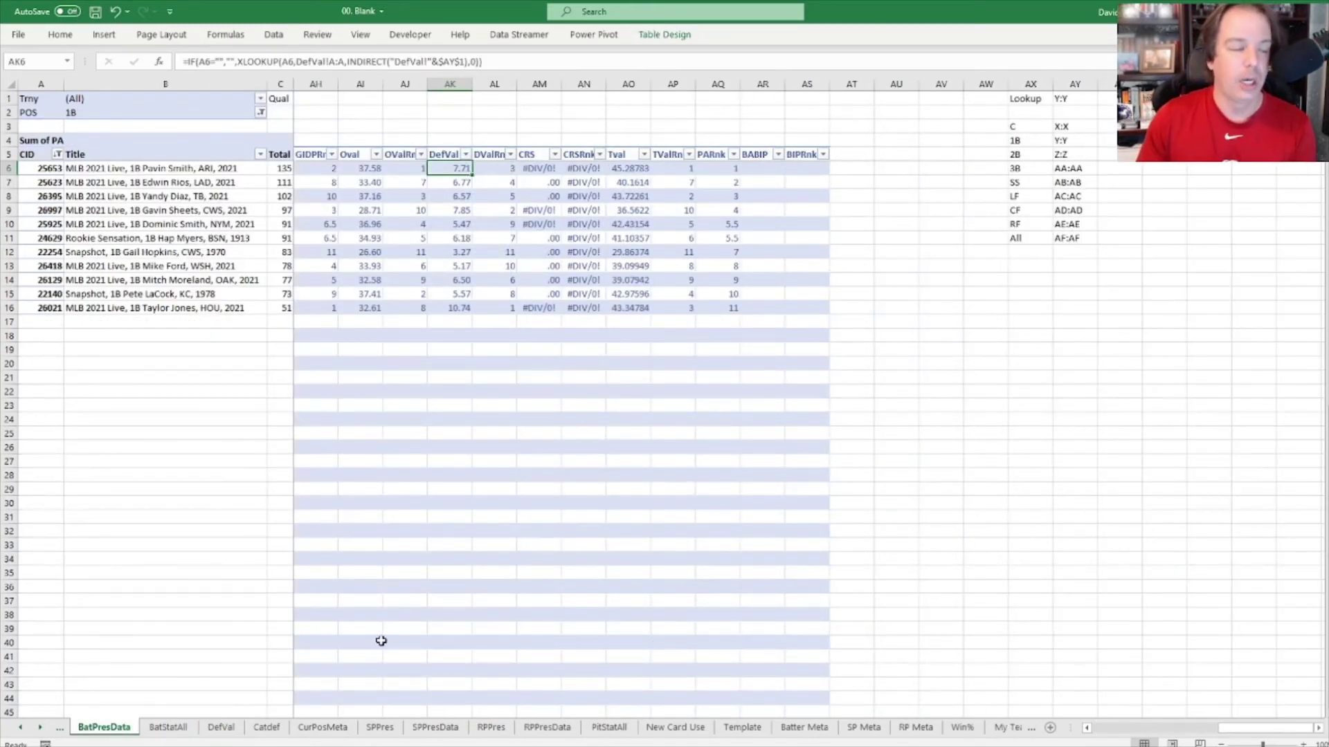
pyautogui.click(225, 729)
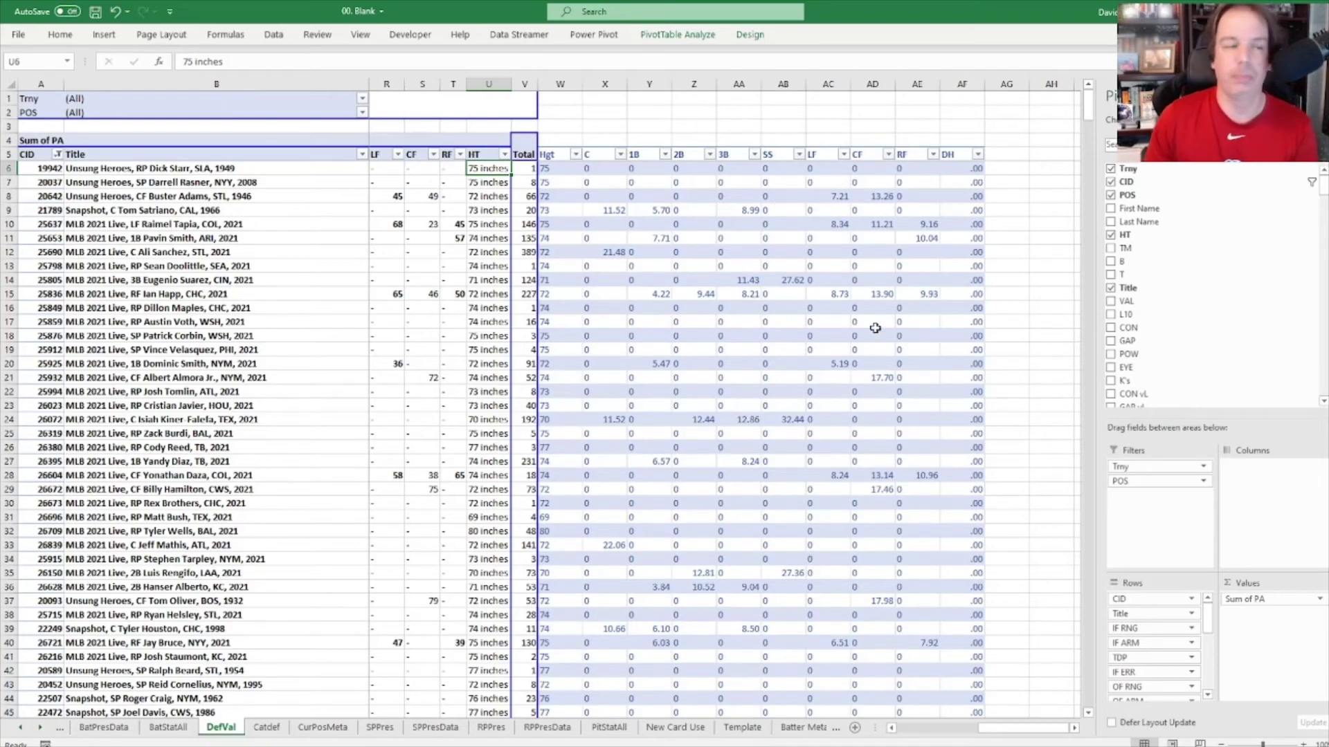
# Step: Open the Catdef sheet and filter its pivot table's Conly field to C
pyautogui.click(267, 728)
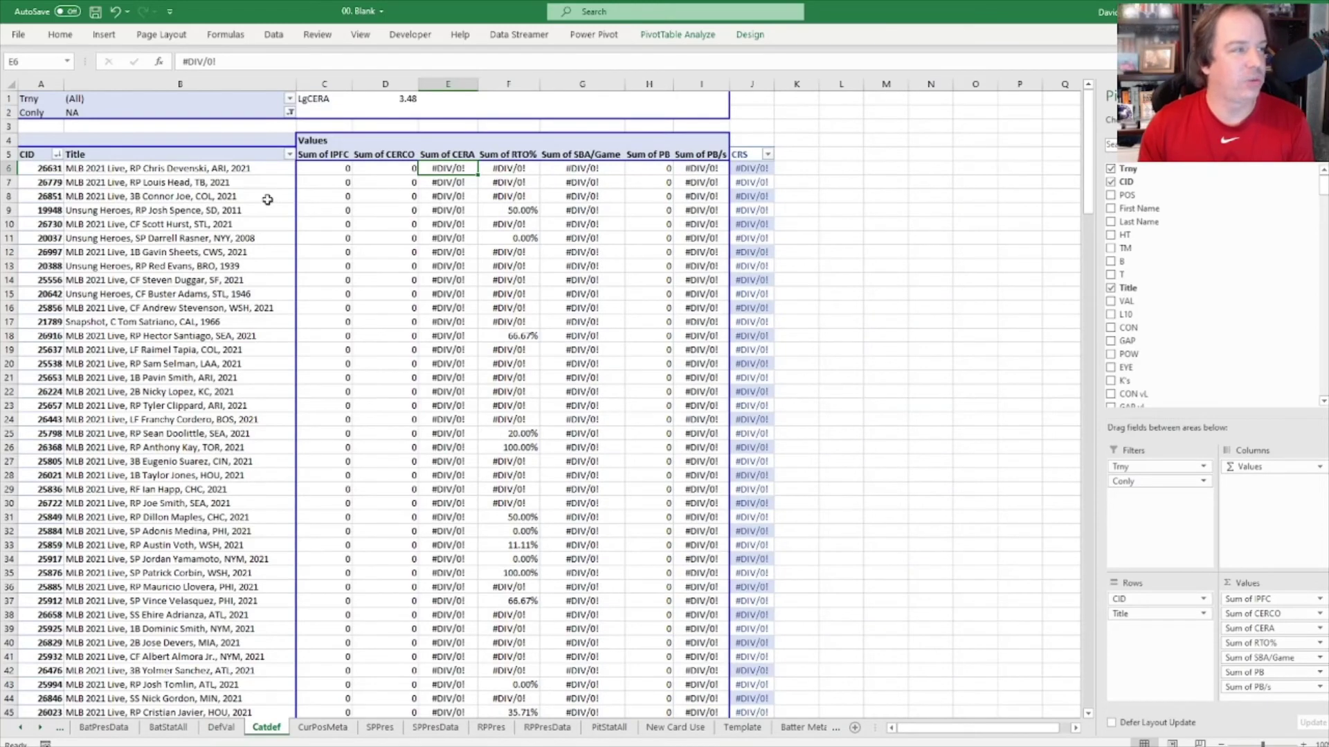
pyautogui.click(289, 112)
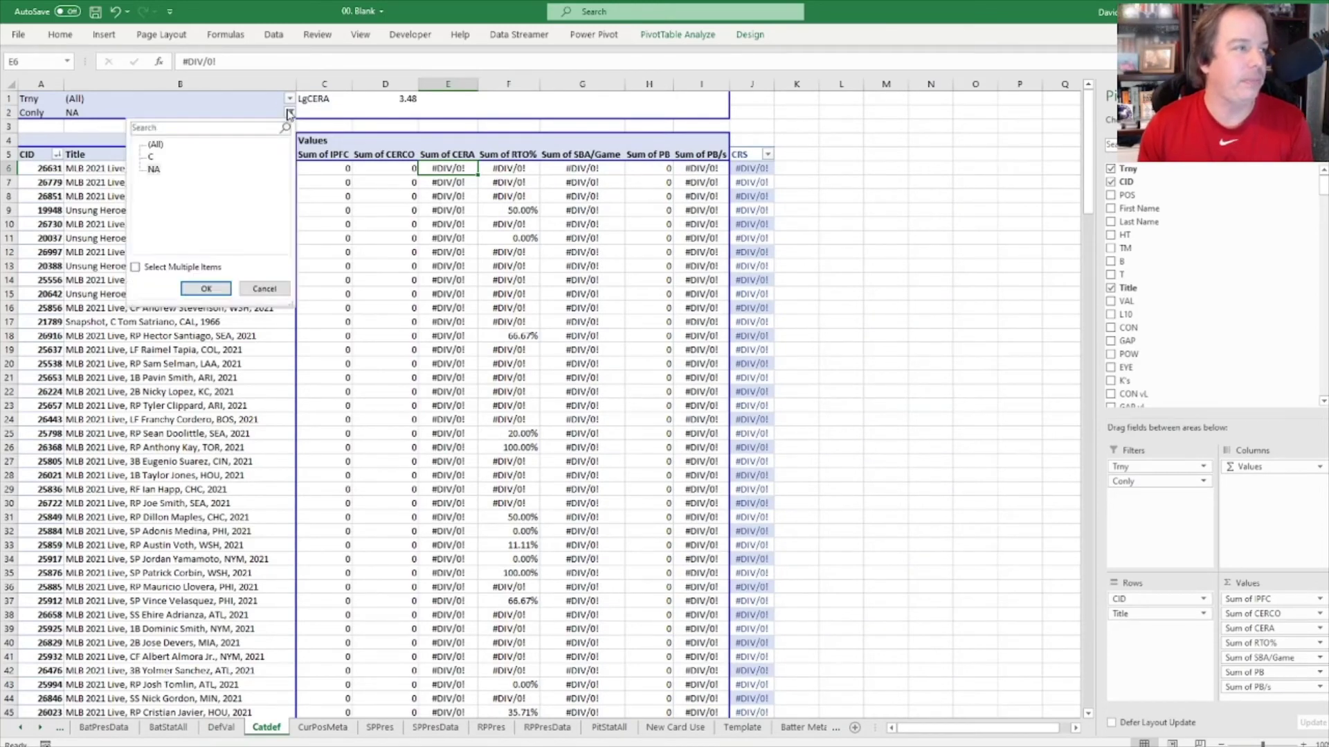
pyautogui.click(150, 157)
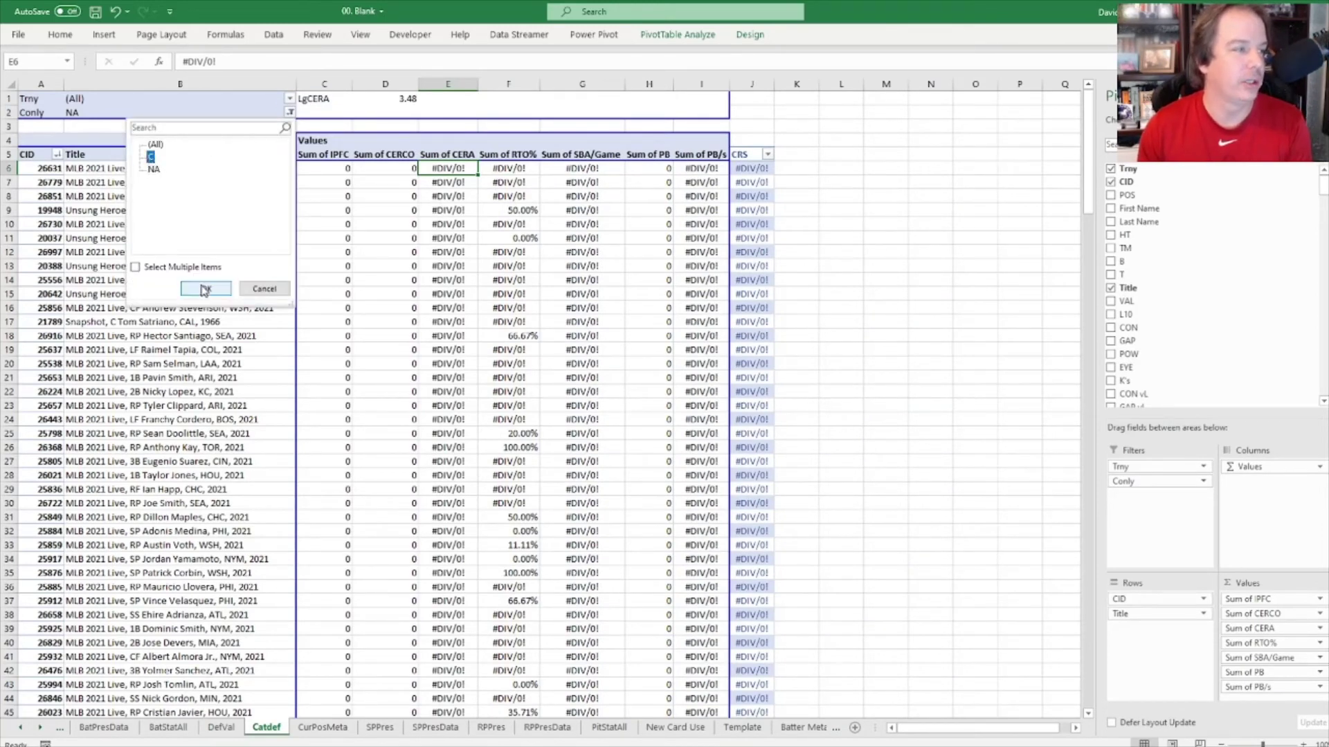
pyautogui.click(205, 289)
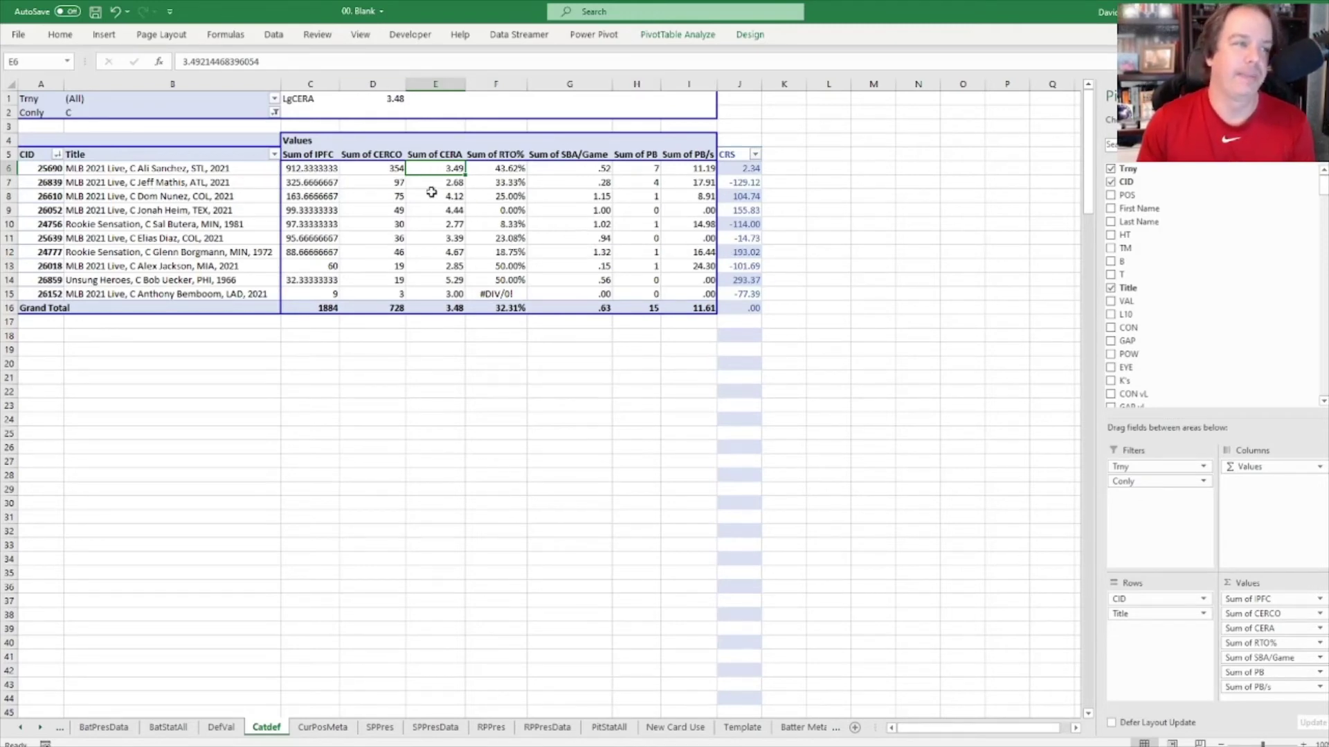
# Step: Examine the catchers' CERCO, CERA, RTO%, SBA/Game and passed-ball figures, and the CRS values in J6:J16
pyautogui.click(388, 168)
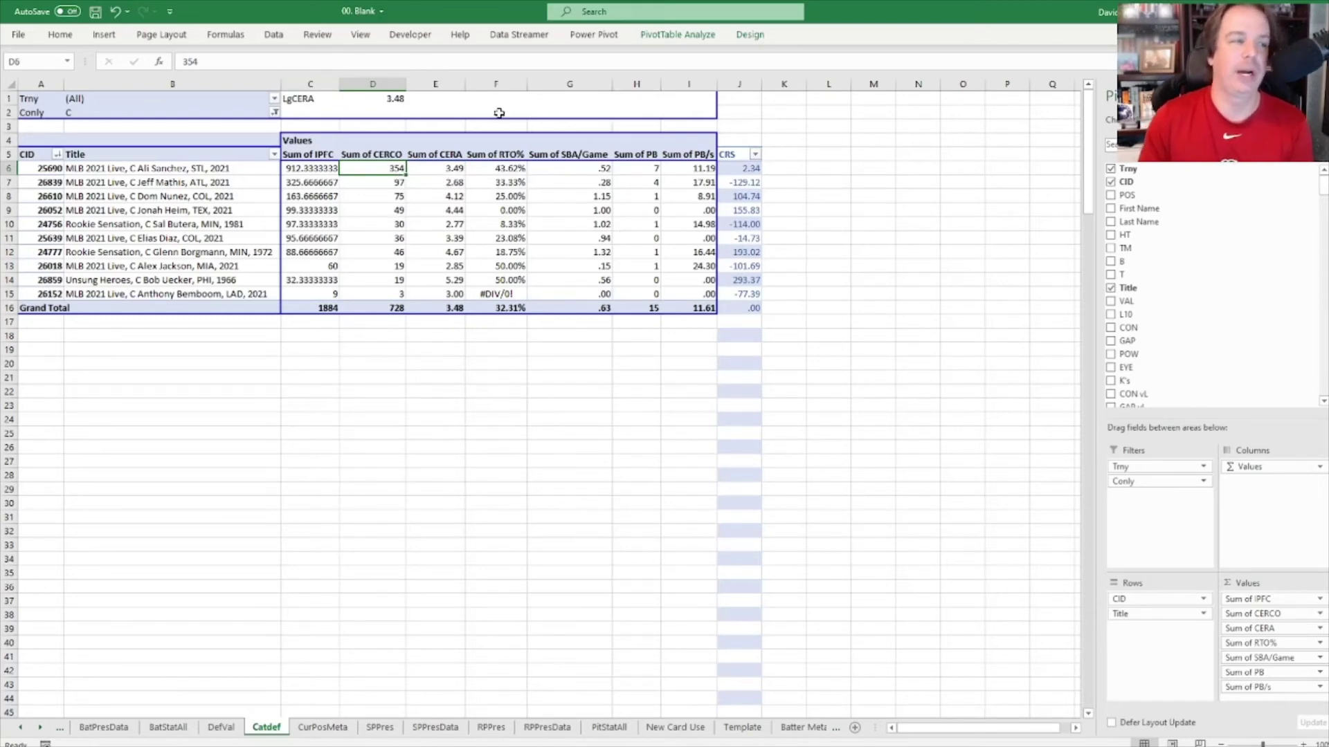
pyautogui.click(493, 173)
pyautogui.click(571, 173)
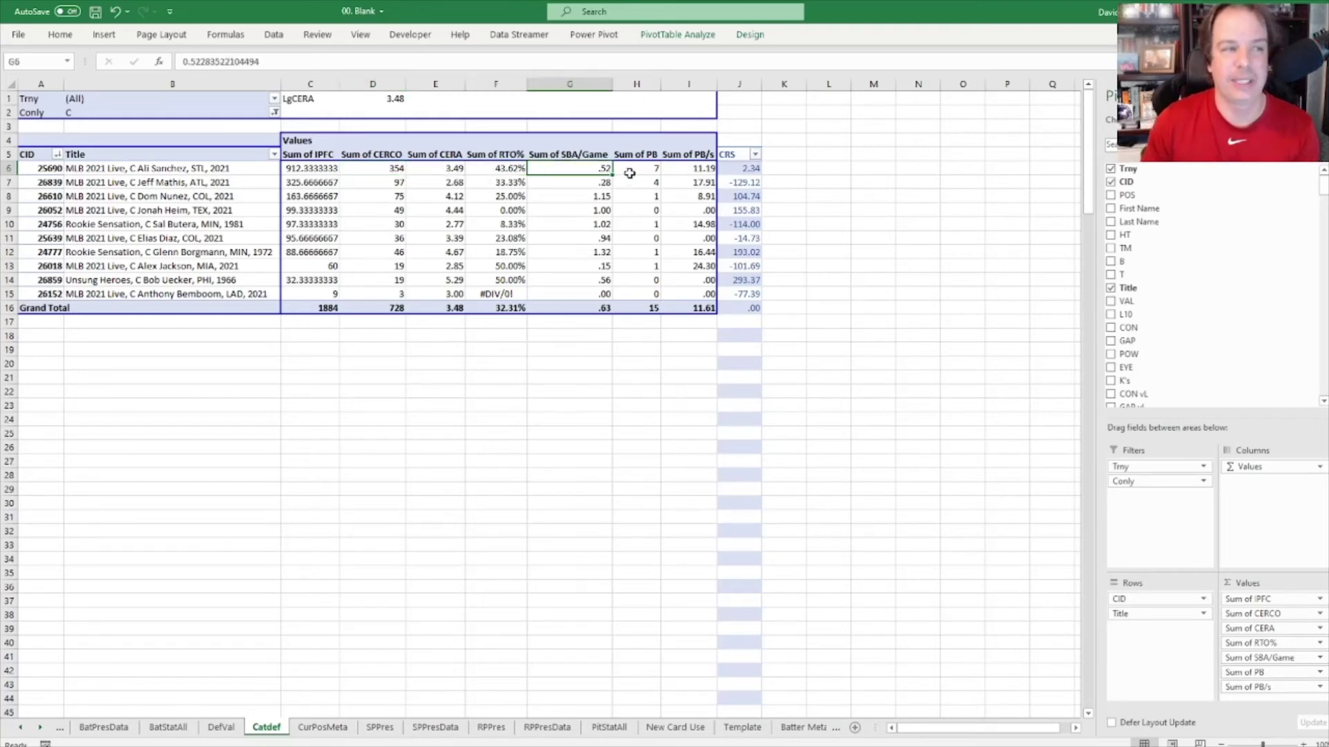
pyautogui.click(630, 173)
pyautogui.moveTo(667, 173); pyautogui.dragTo(457, 292)
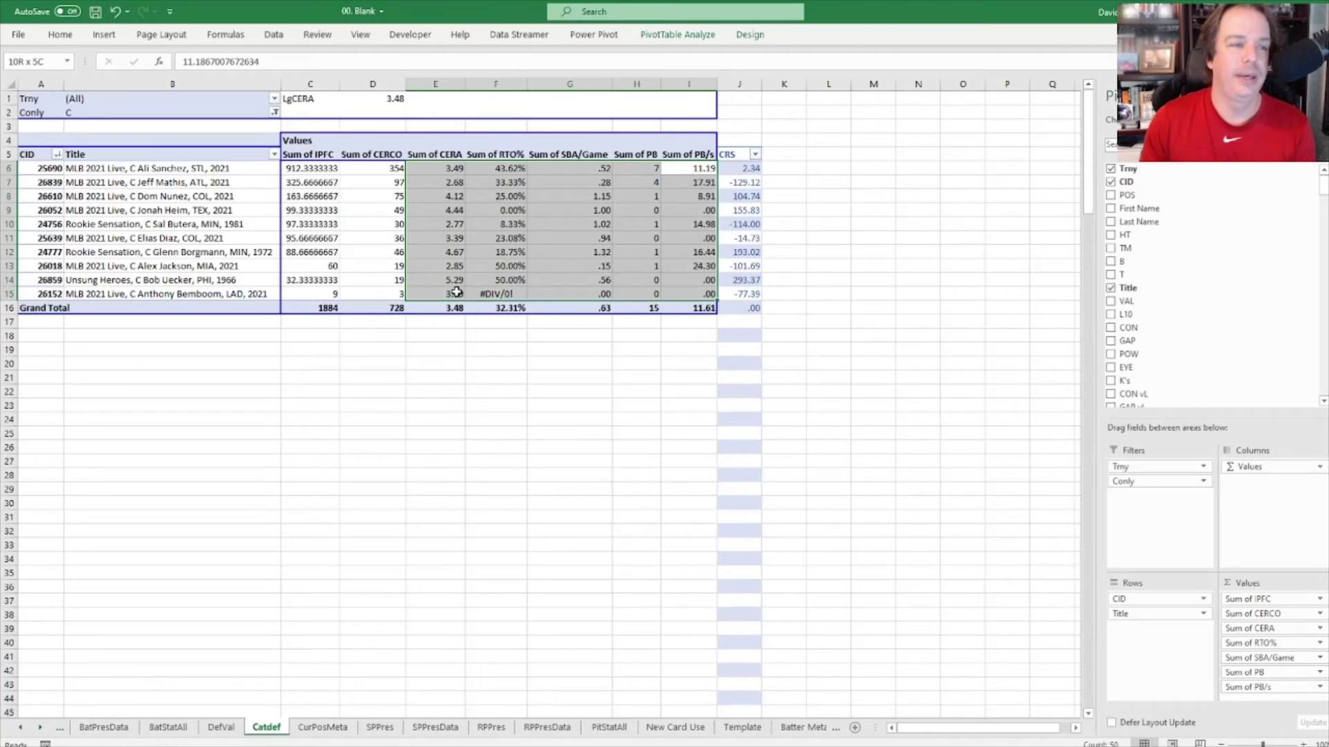
pyautogui.click(516, 380)
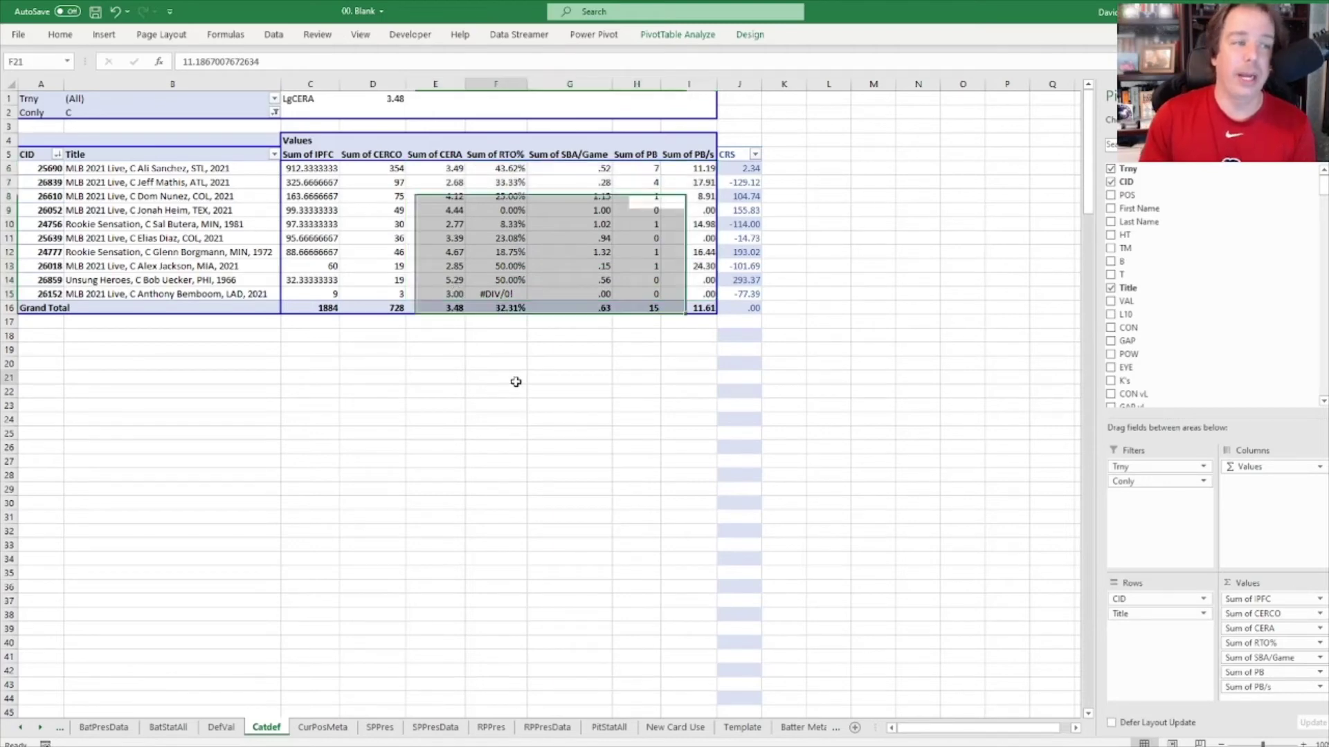
pyautogui.click(645, 172)
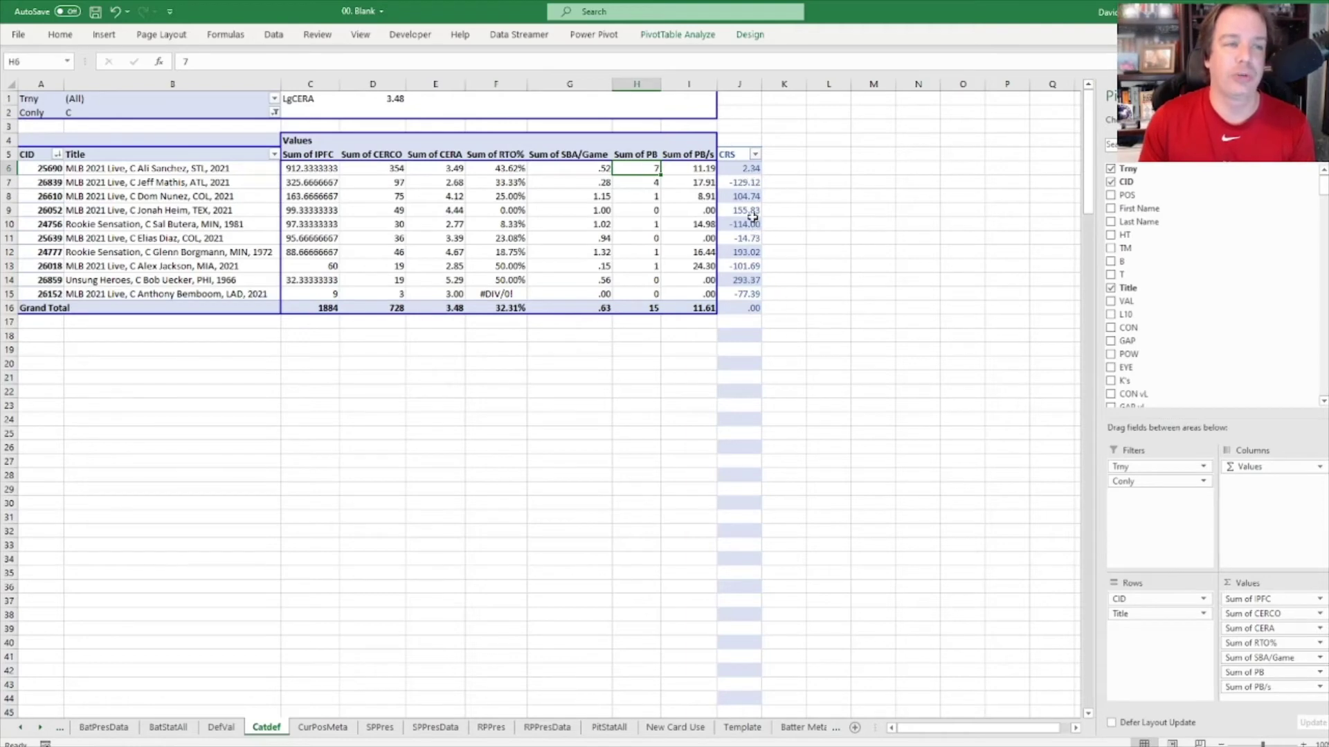
pyautogui.click(457, 183)
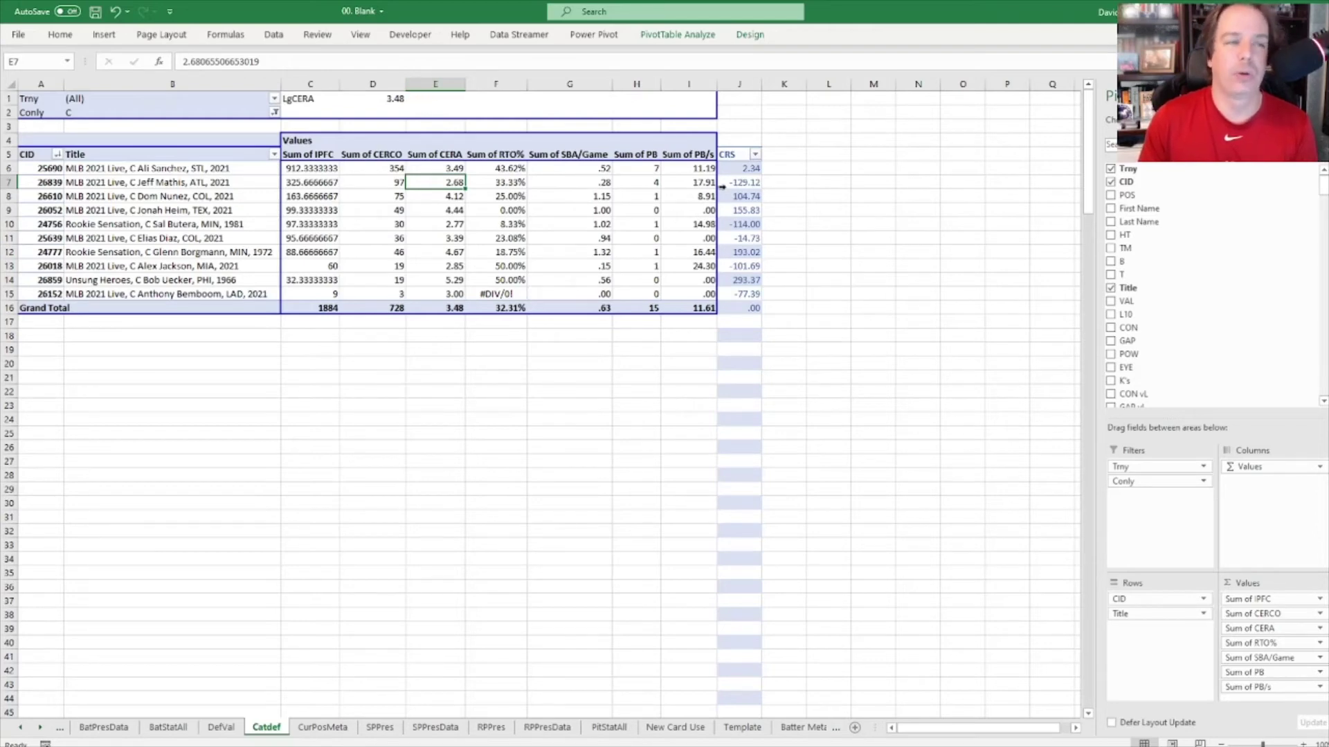
pyautogui.moveTo(740, 172); pyautogui.dragTo(739, 294)
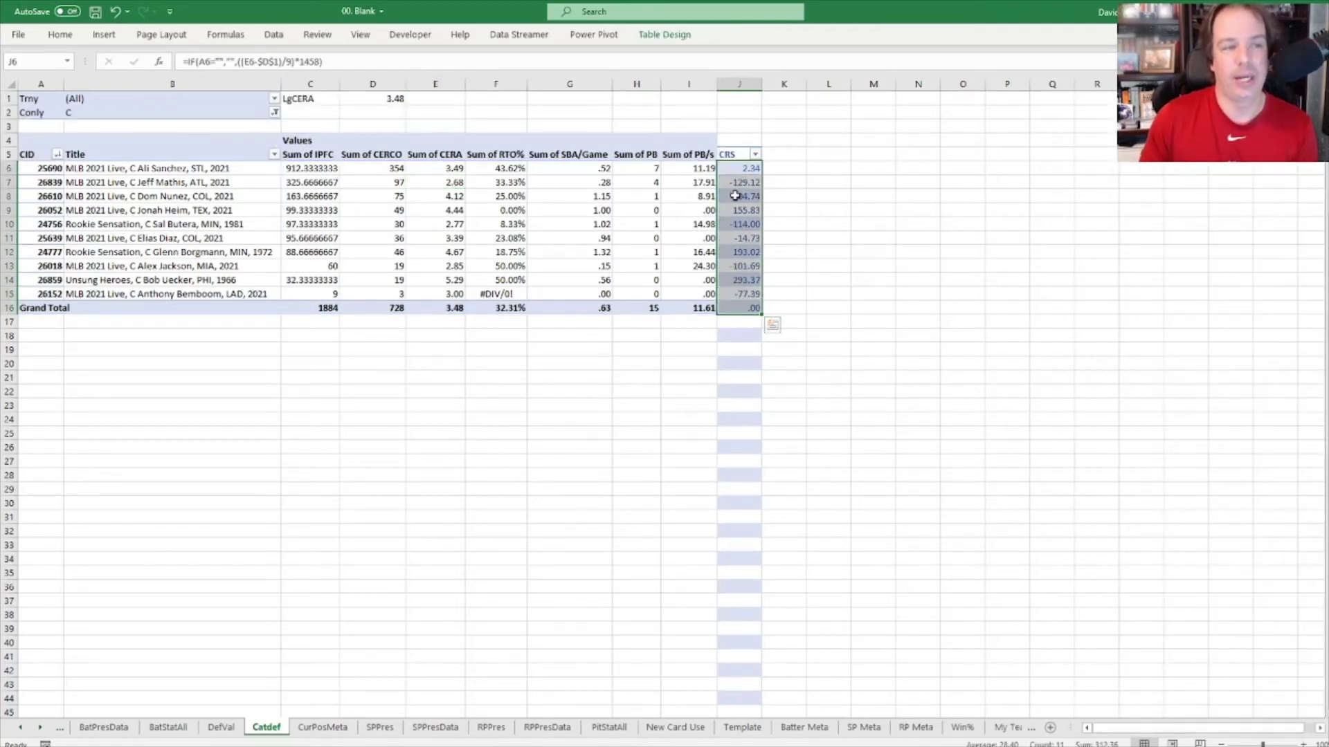
# Step: Review the CRS values on Catdef, inspect the formula in J7, and view the CurPosMeta sheet
pyautogui.moveTo(735, 171); pyautogui.dragTo(739, 284)
pyautogui.click(795, 265)
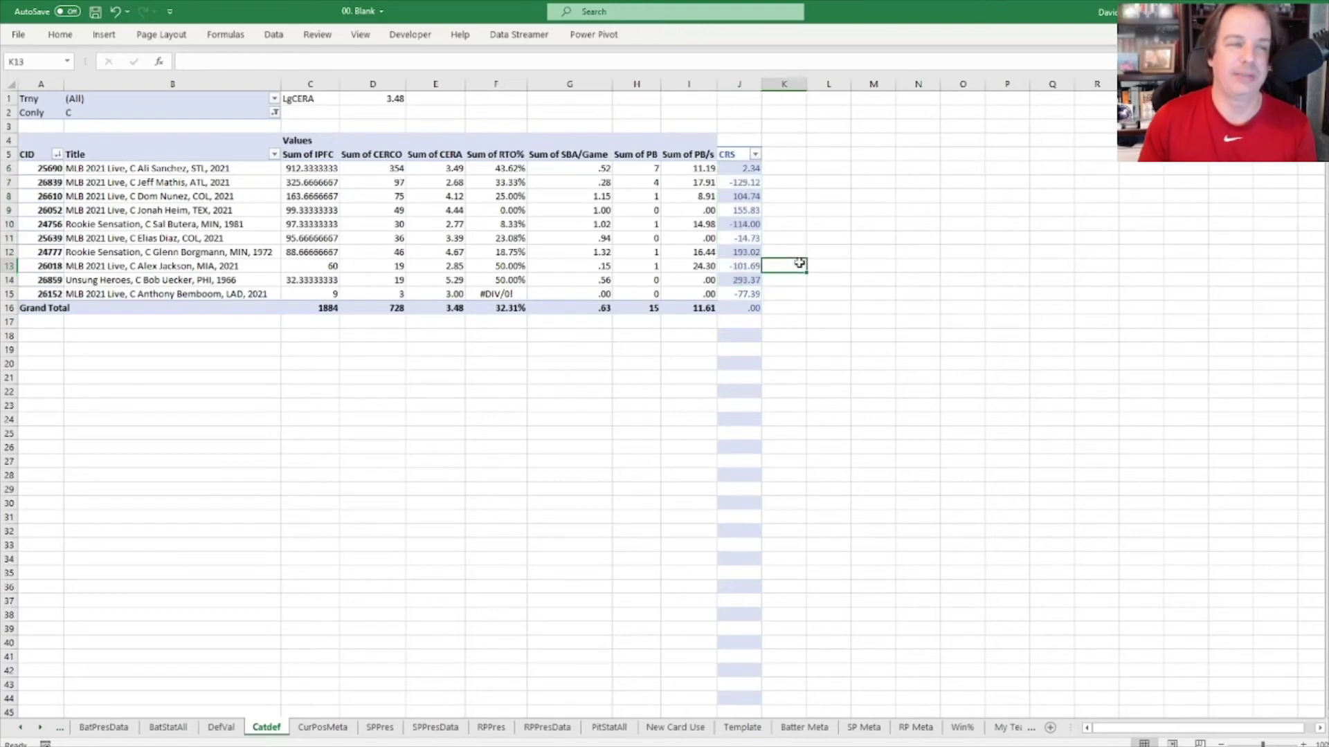
pyautogui.click(758, 184)
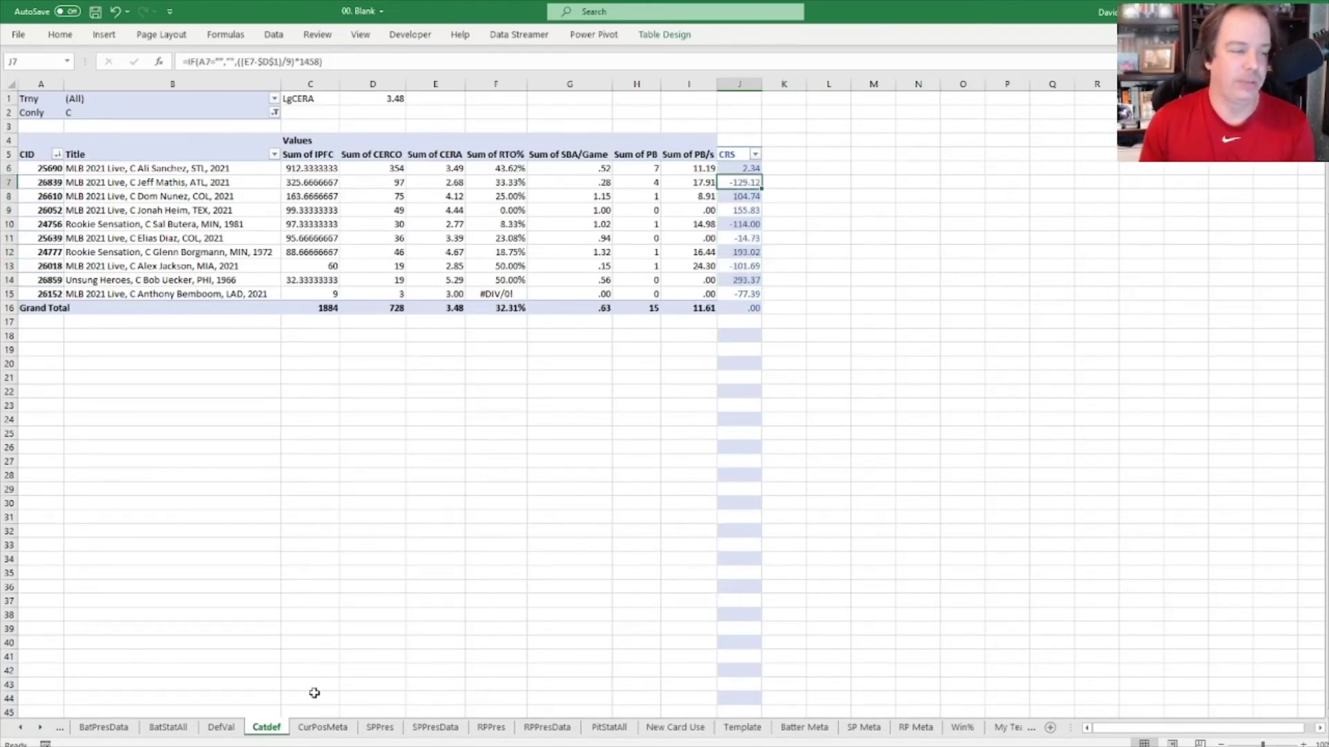
pyautogui.click(322, 727)
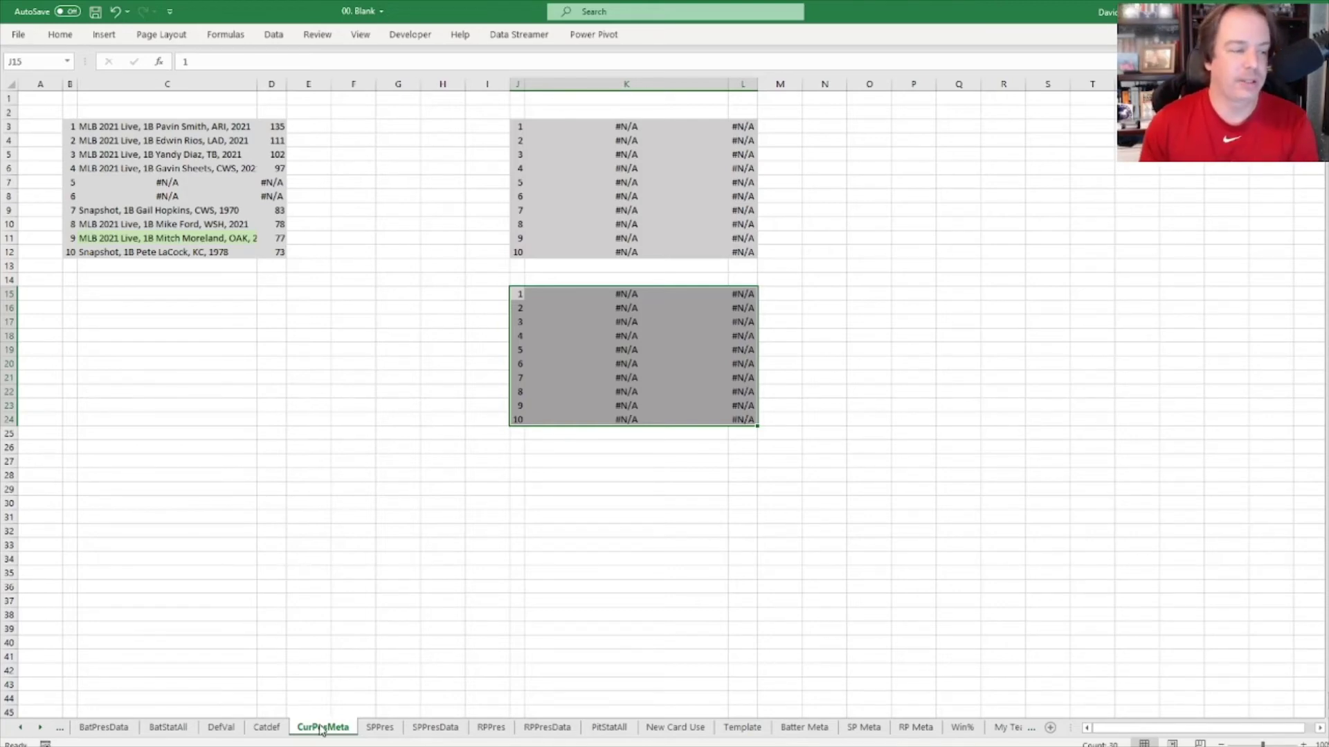
# Step: On the SPPresData sheet, set the Title value filter to Sum of IP/g greater than or equal to 4
pyautogui.click(427, 733)
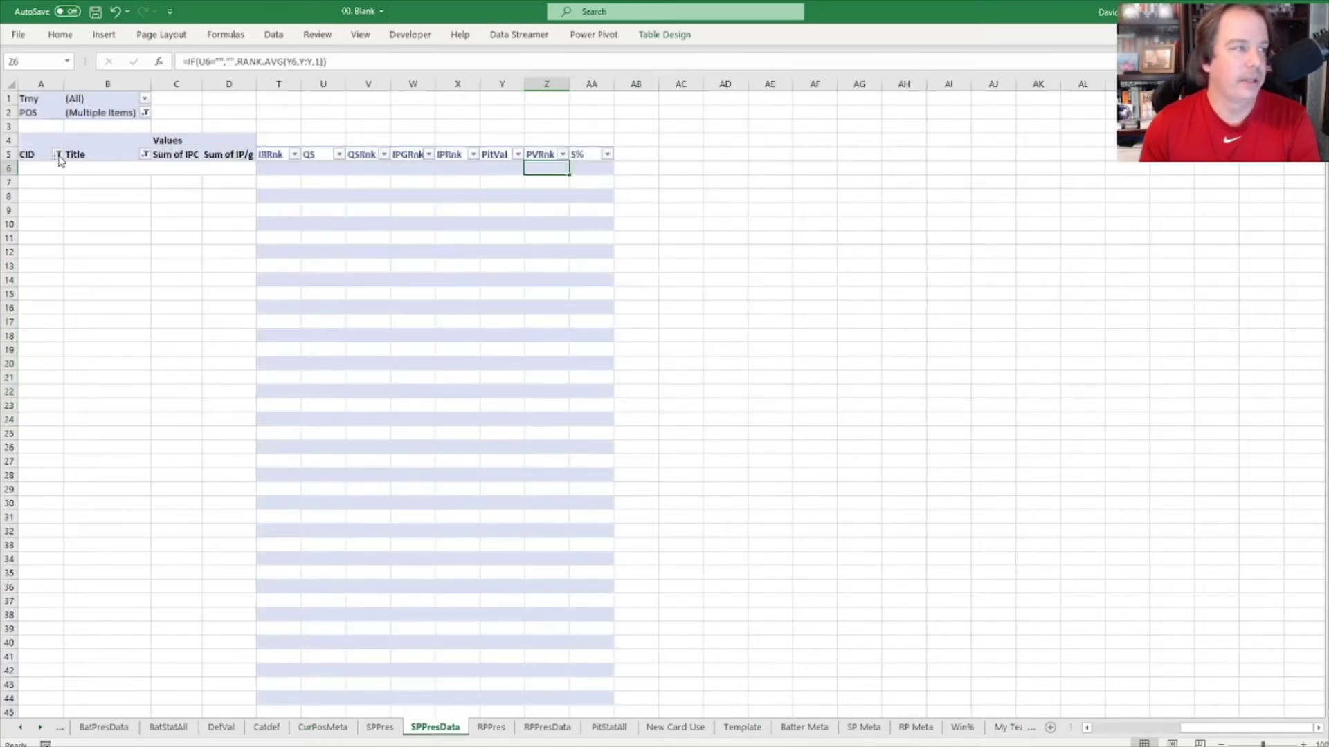
pyautogui.click(144, 154)
pyautogui.moveTo(138, 266)
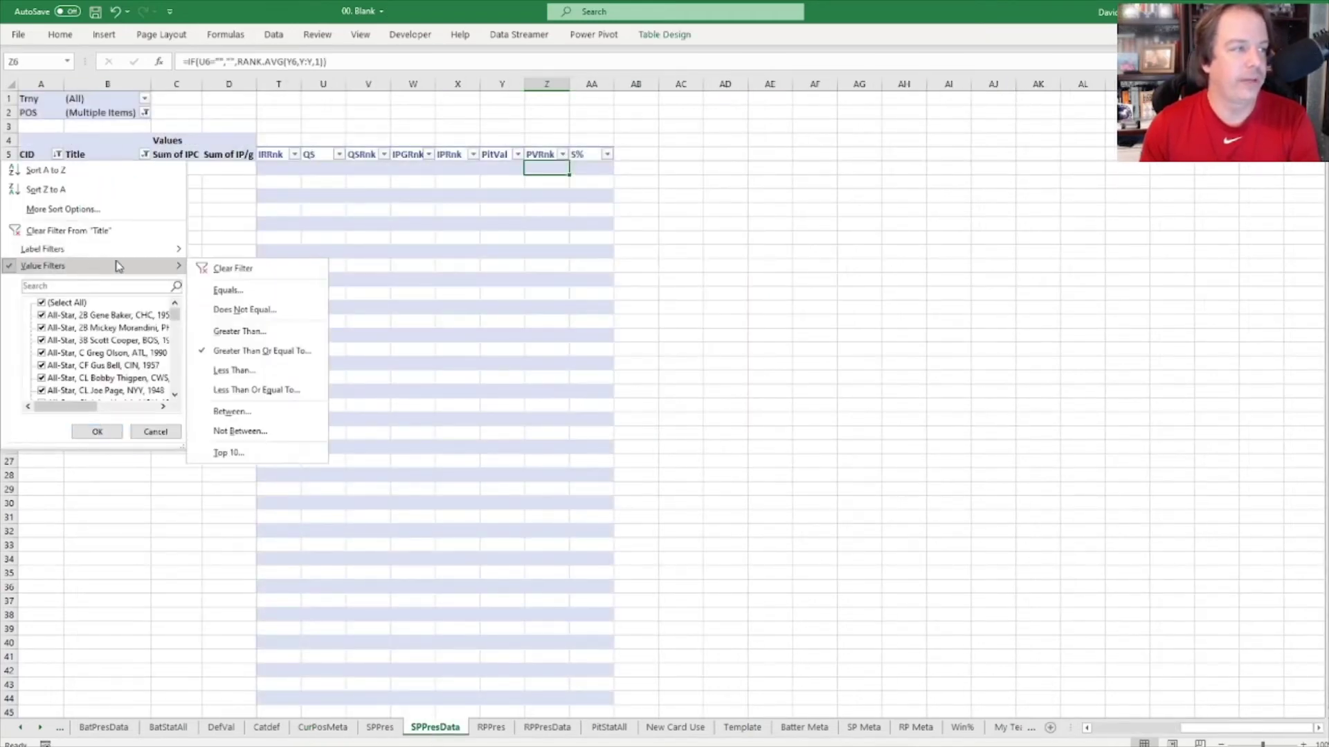
pyautogui.click(230, 352)
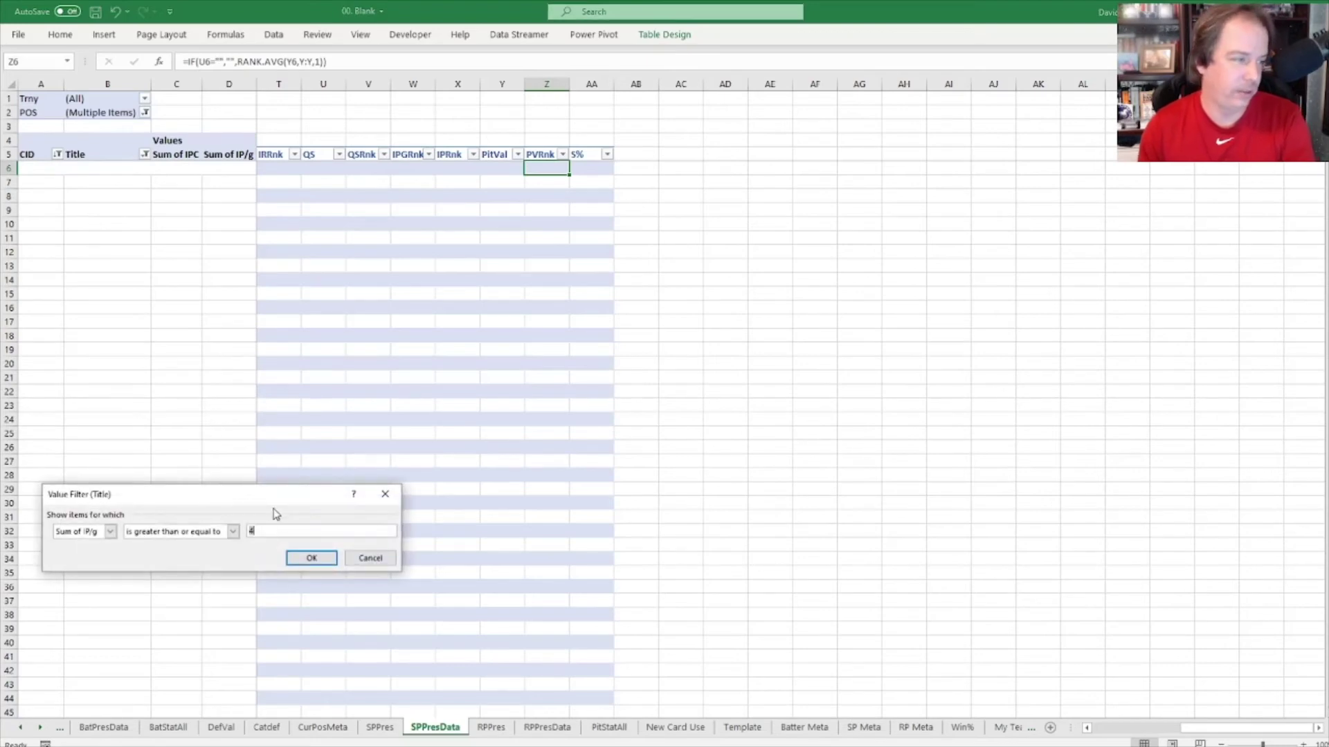
pyautogui.click(311, 557)
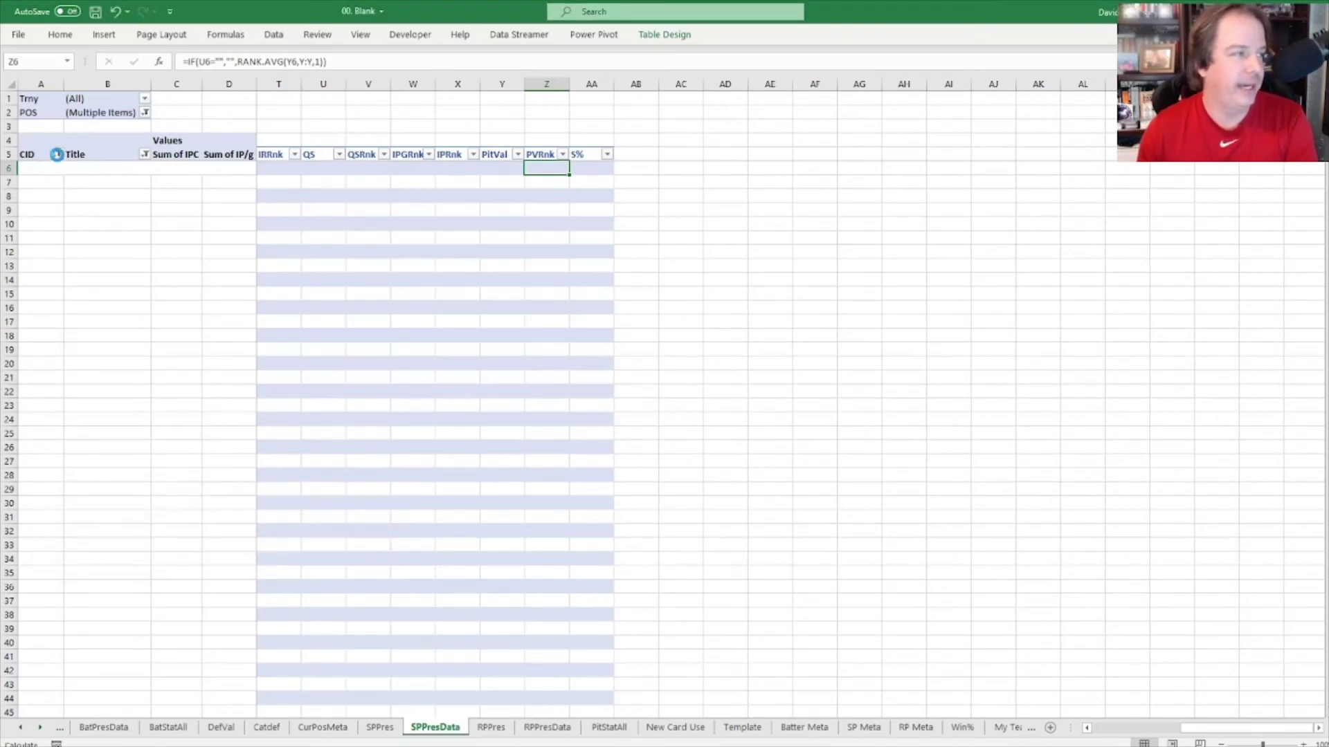
# Step: Set SPPresData's CID value filter to show items whose Sum of IPC is greater than or equal to 25
pyautogui.click(58, 154)
pyautogui.moveTo(77, 266)
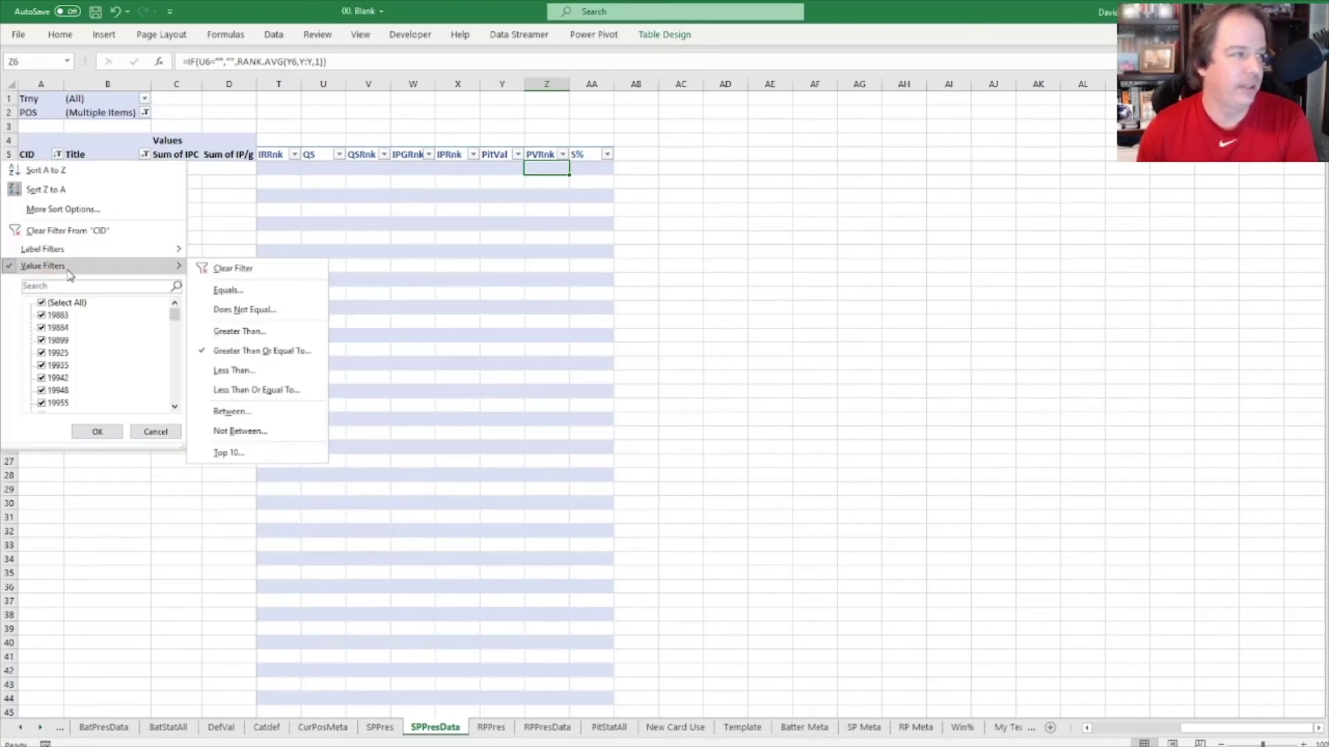
pyautogui.click(239, 353)
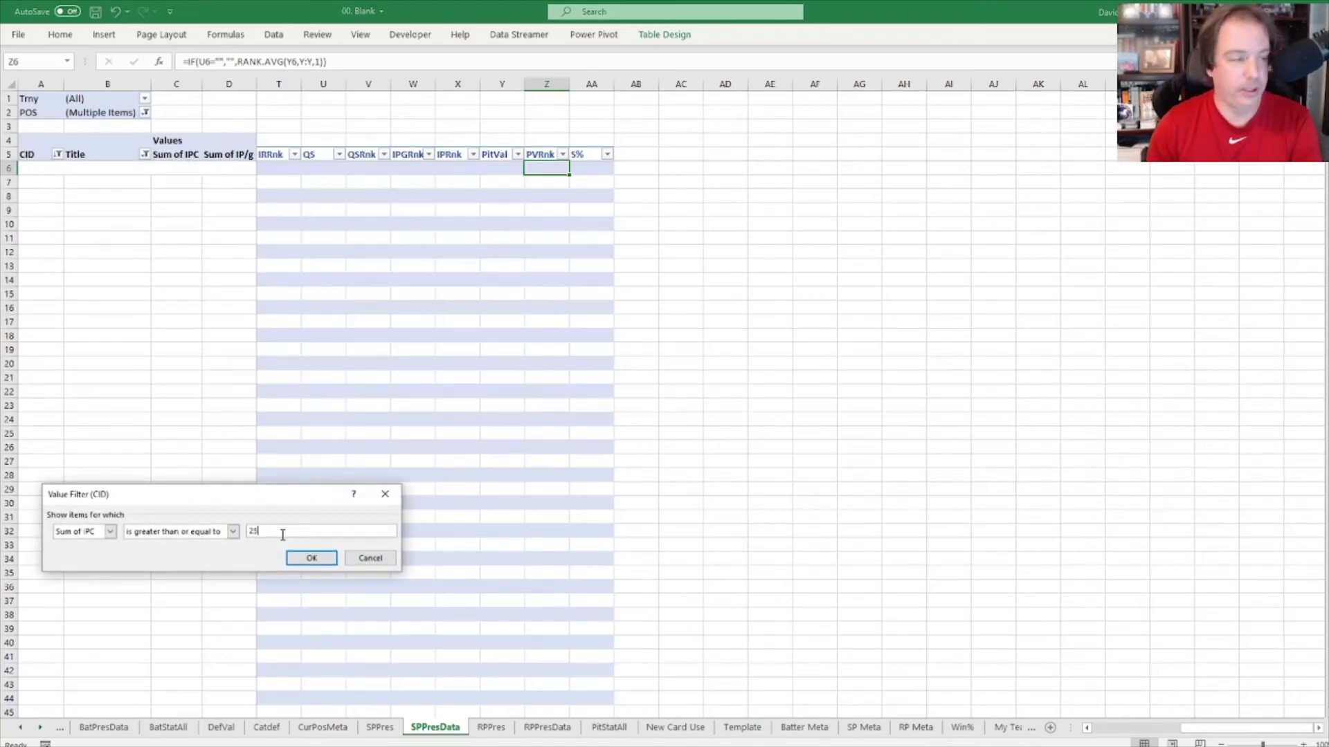
pyautogui.press('Return')
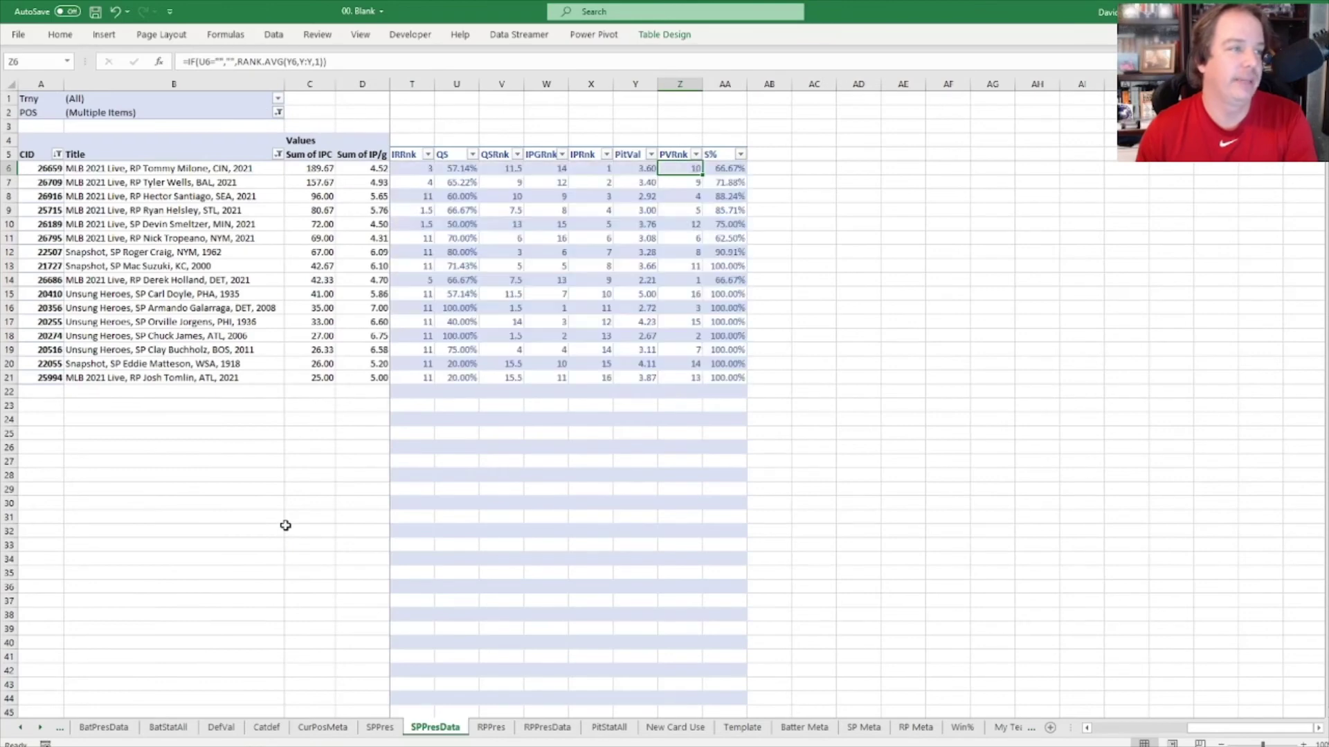
# Step: On the RPPresData sheet, lower the Sum of IPC threshold in the CID greater-than-or-equal-to value filter
pyautogui.click(547, 728)
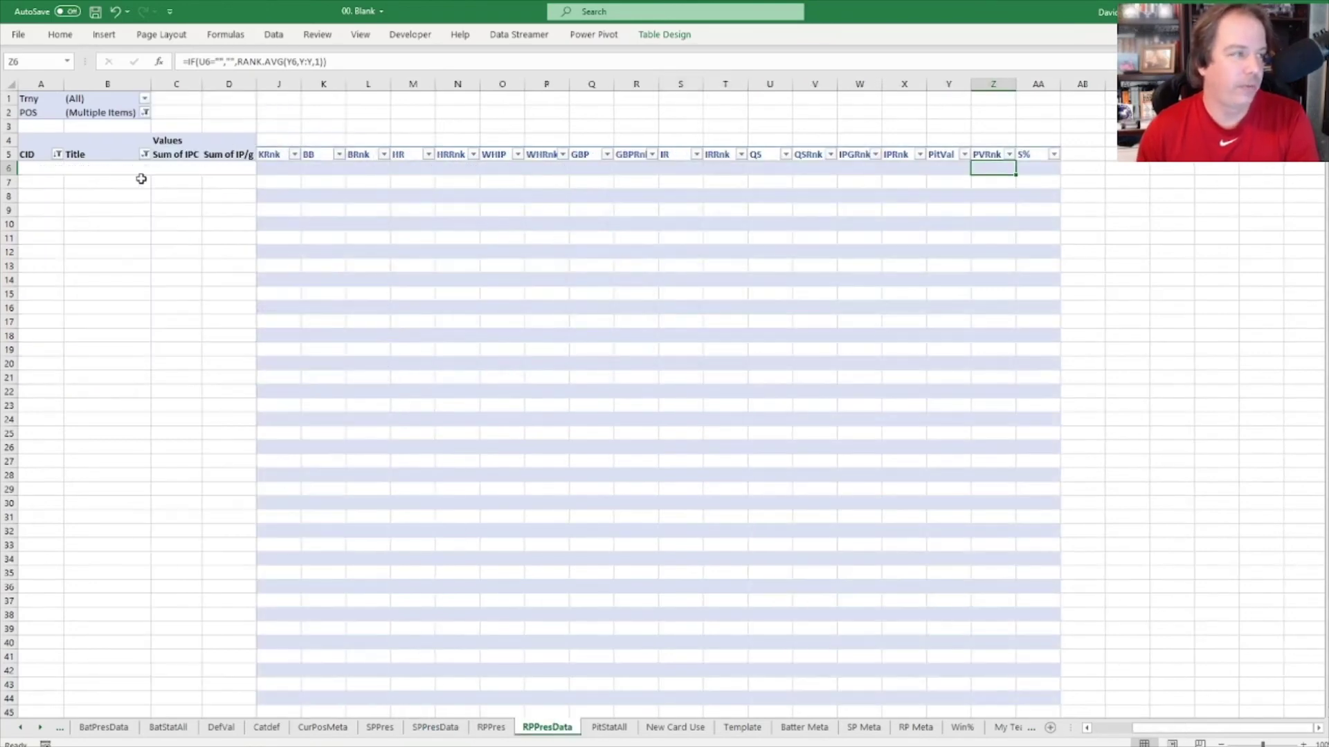
pyautogui.click(57, 153)
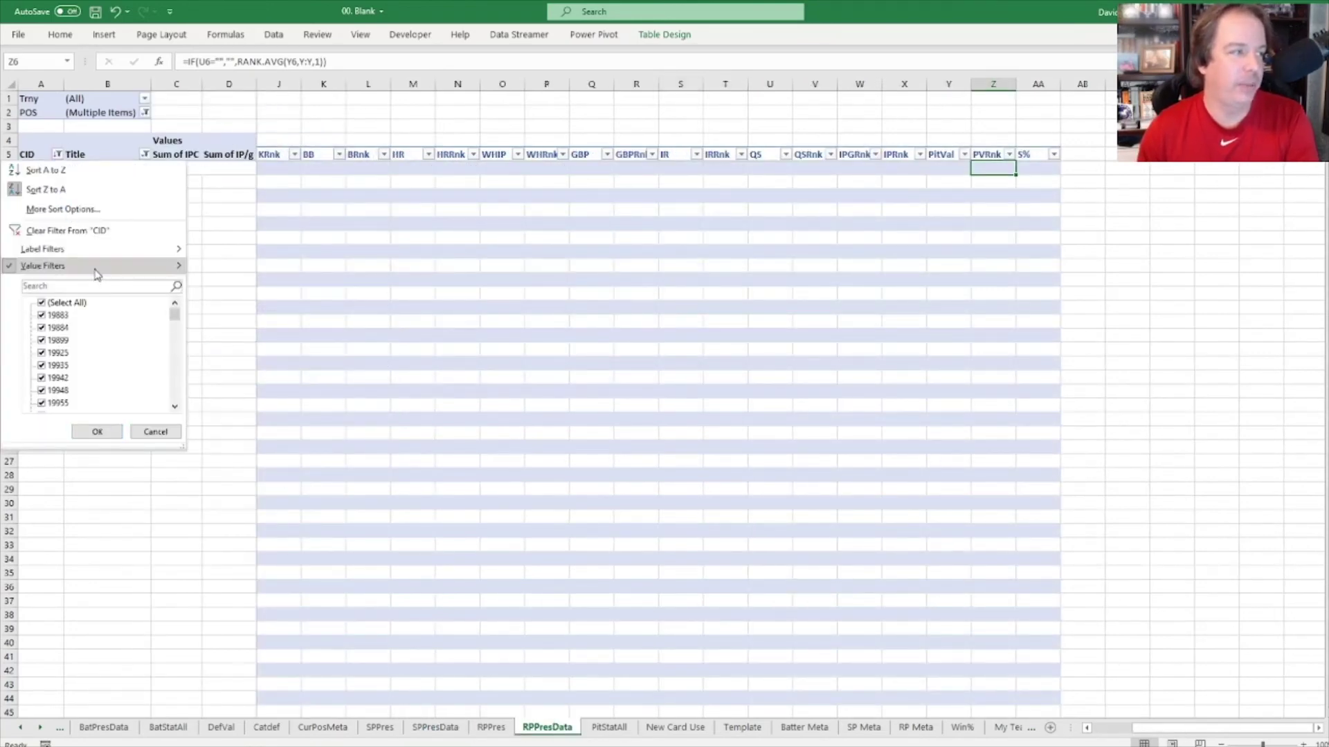
pyautogui.moveTo(133, 268)
pyautogui.click(267, 352)
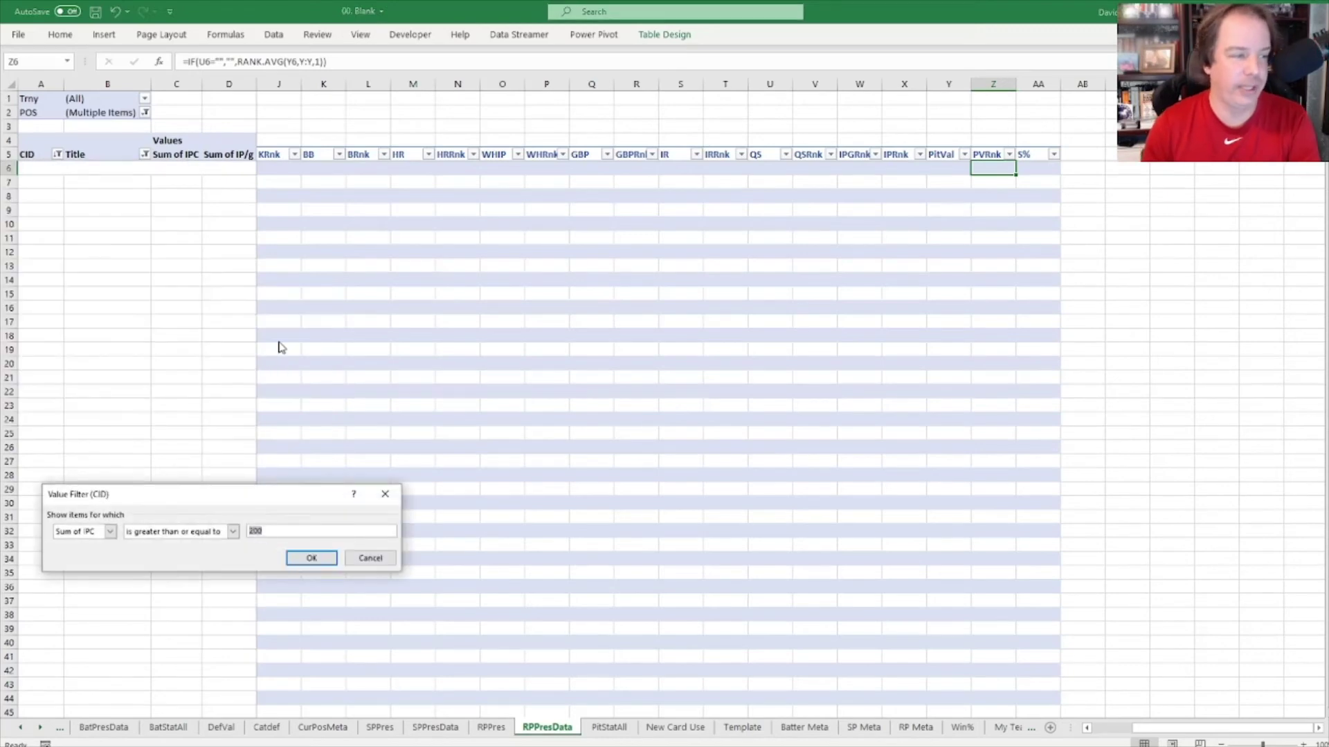
pyautogui.press('Return')
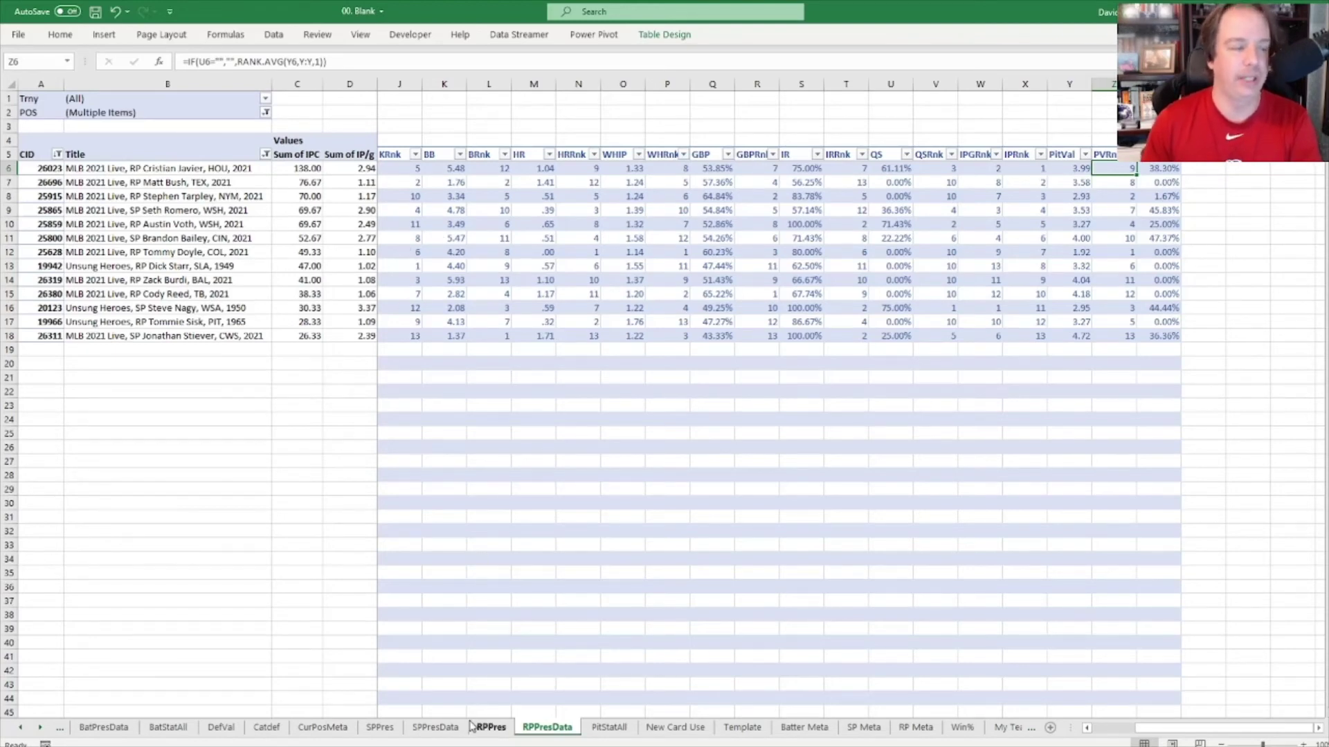
# Step: Open the SPPres sheet and browse forward and back through the ranked starting pitchers' cards
pyautogui.click(380, 728)
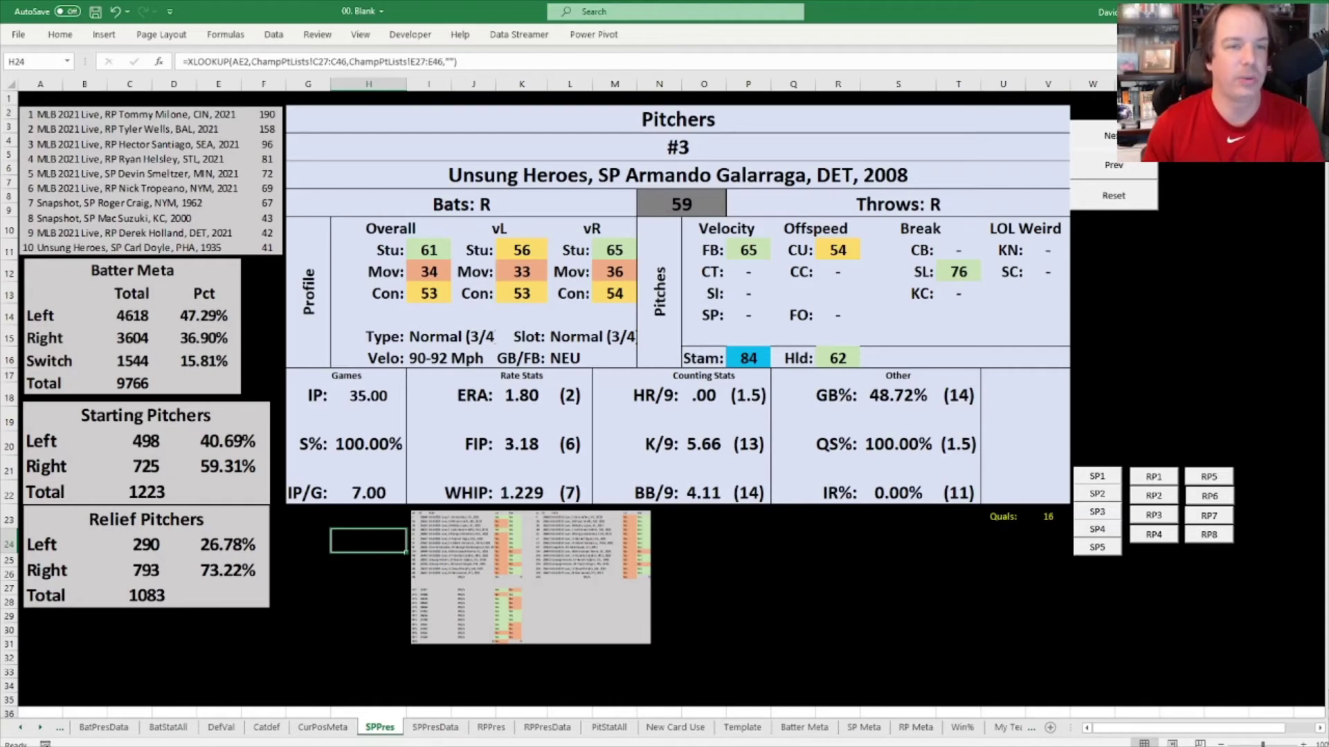
pyautogui.click(1121, 138)
pyautogui.click(1122, 168)
pyautogui.click(1129, 197)
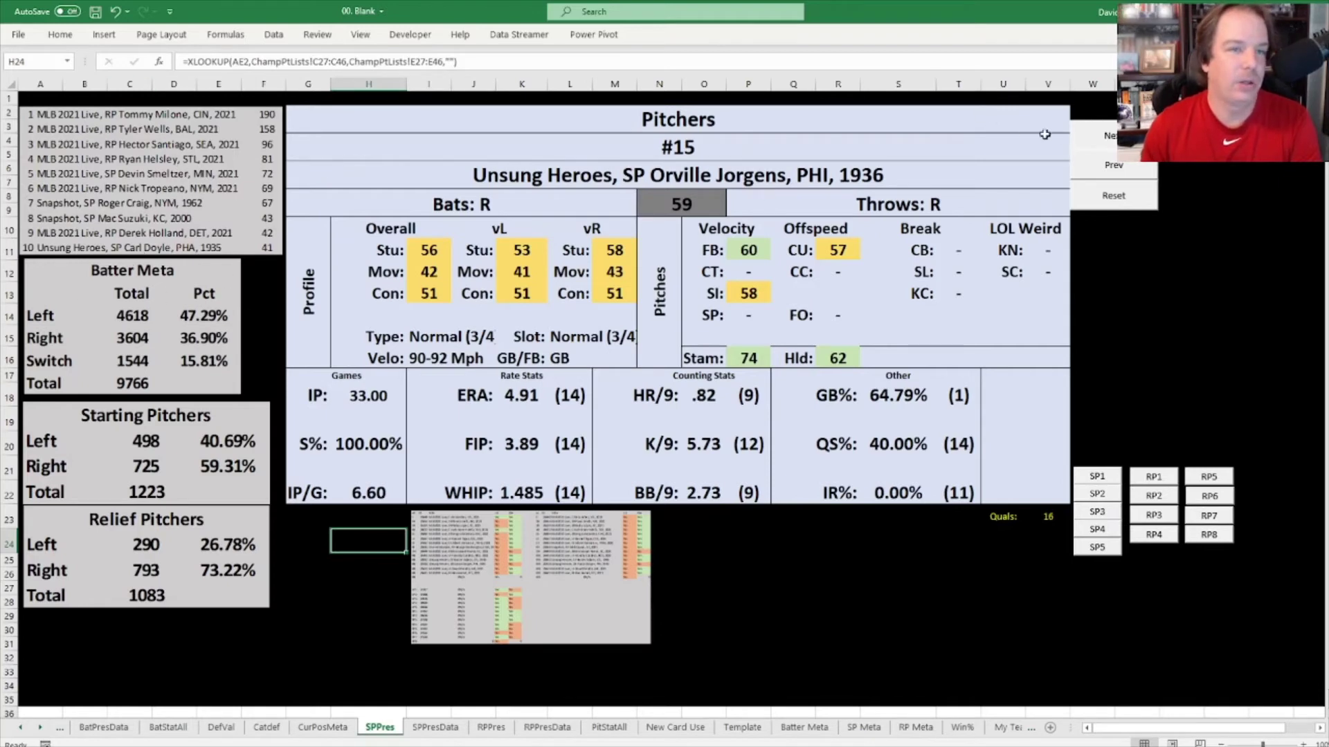
pyautogui.click(1087, 139)
pyautogui.click(1086, 139)
pyautogui.click(1086, 138)
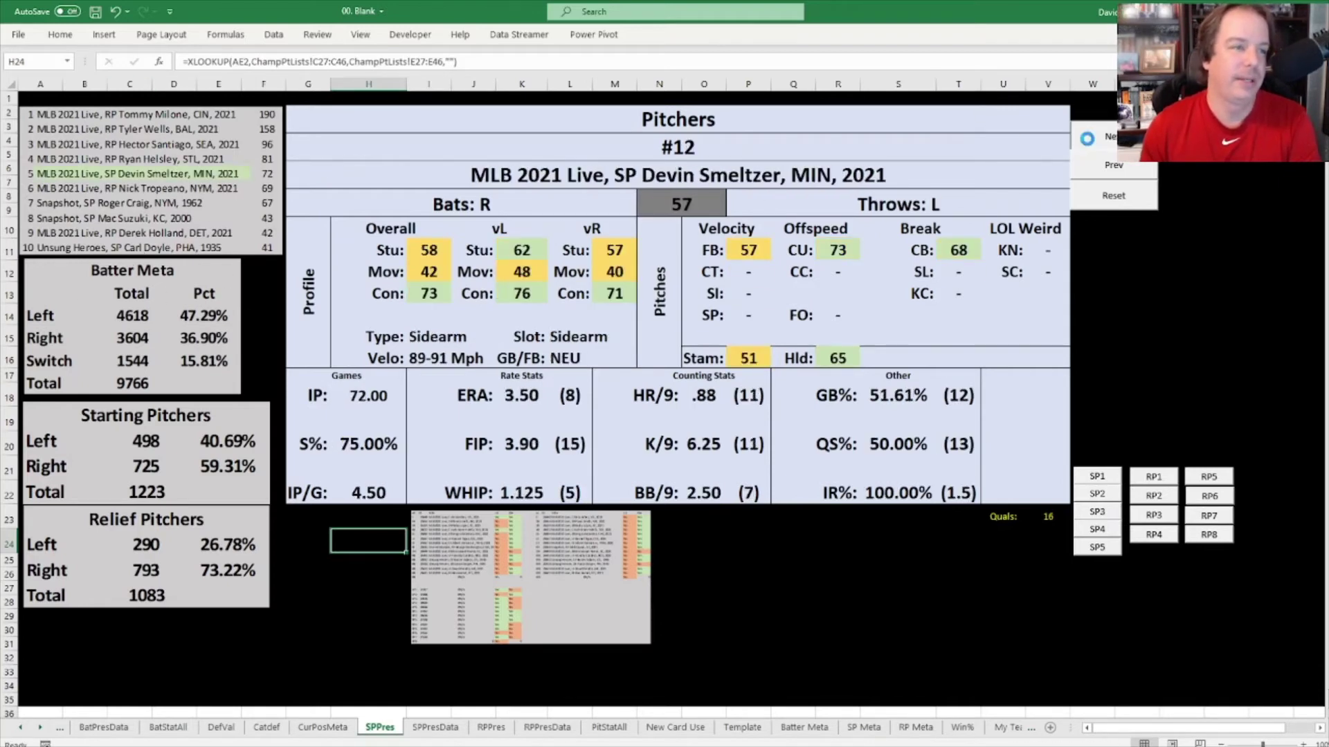
pyautogui.click(1086, 138)
pyautogui.click(1087, 138)
pyautogui.click(1114, 166)
pyautogui.click(1114, 166)
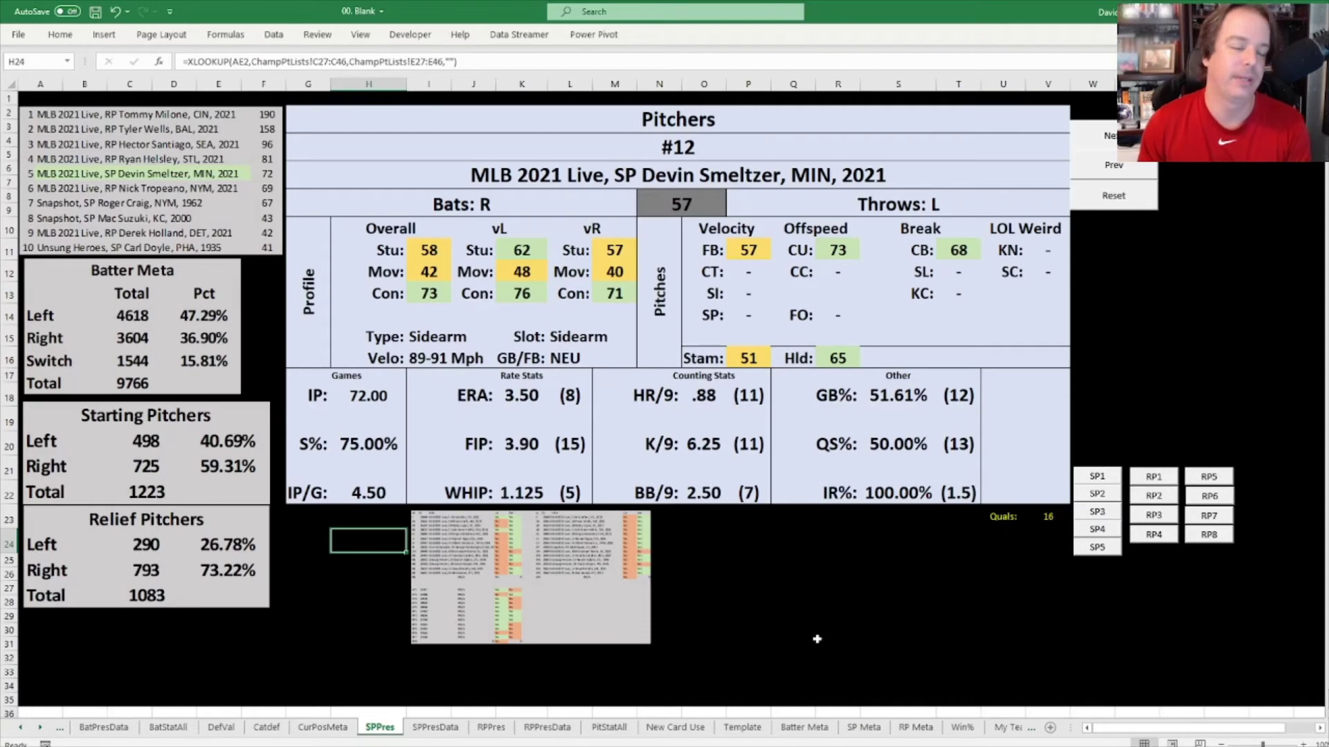
# Step: Inspect the starters' stat and rank columns on SPPresData, including ERARnk in H10, and view the RPPres card sheet
pyautogui.click(435, 727)
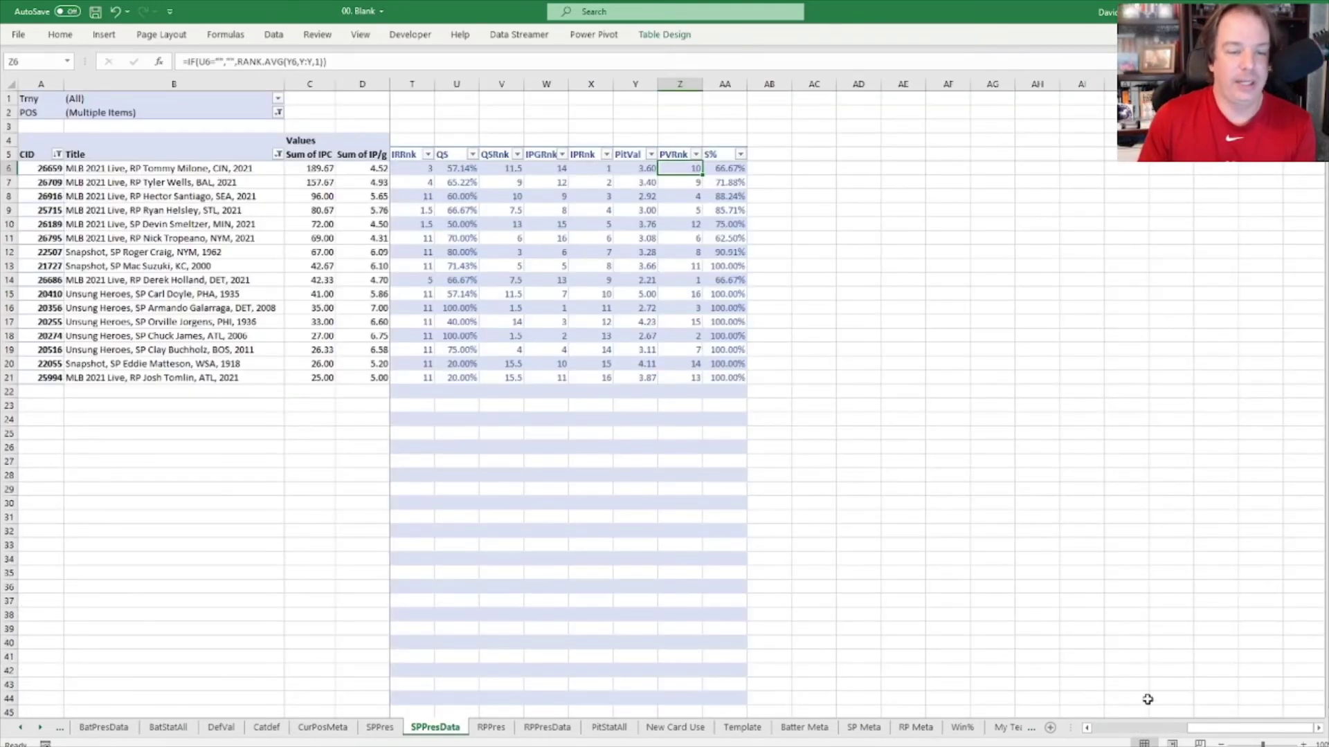
pyautogui.click(1151, 731)
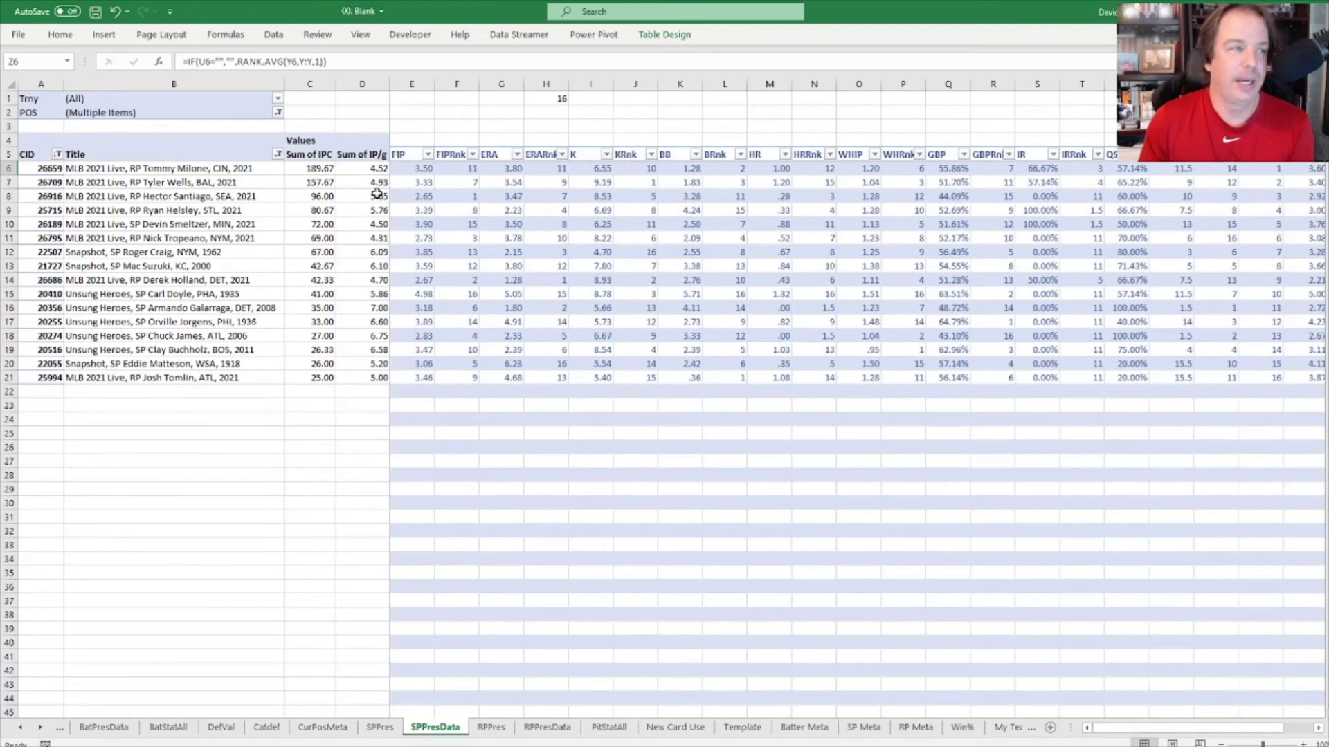
pyautogui.click(549, 228)
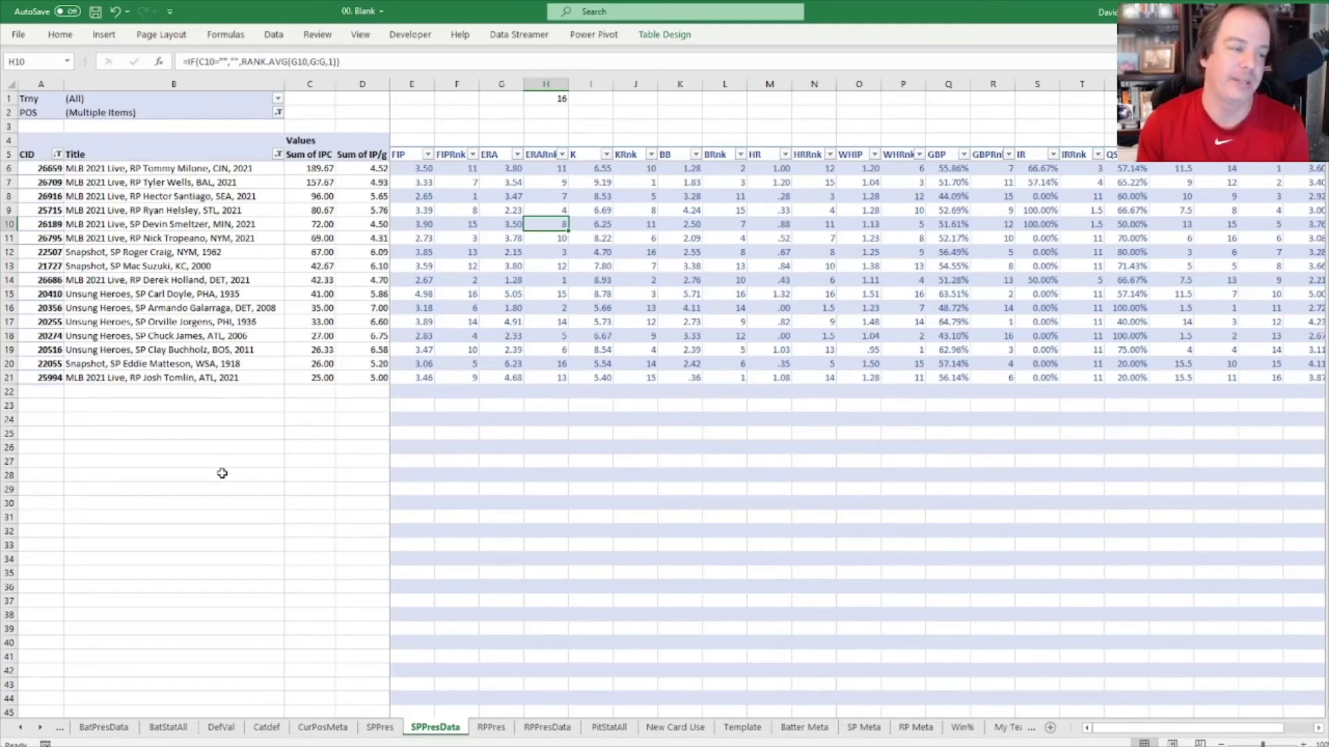
pyautogui.click(493, 728)
pyautogui.click(547, 728)
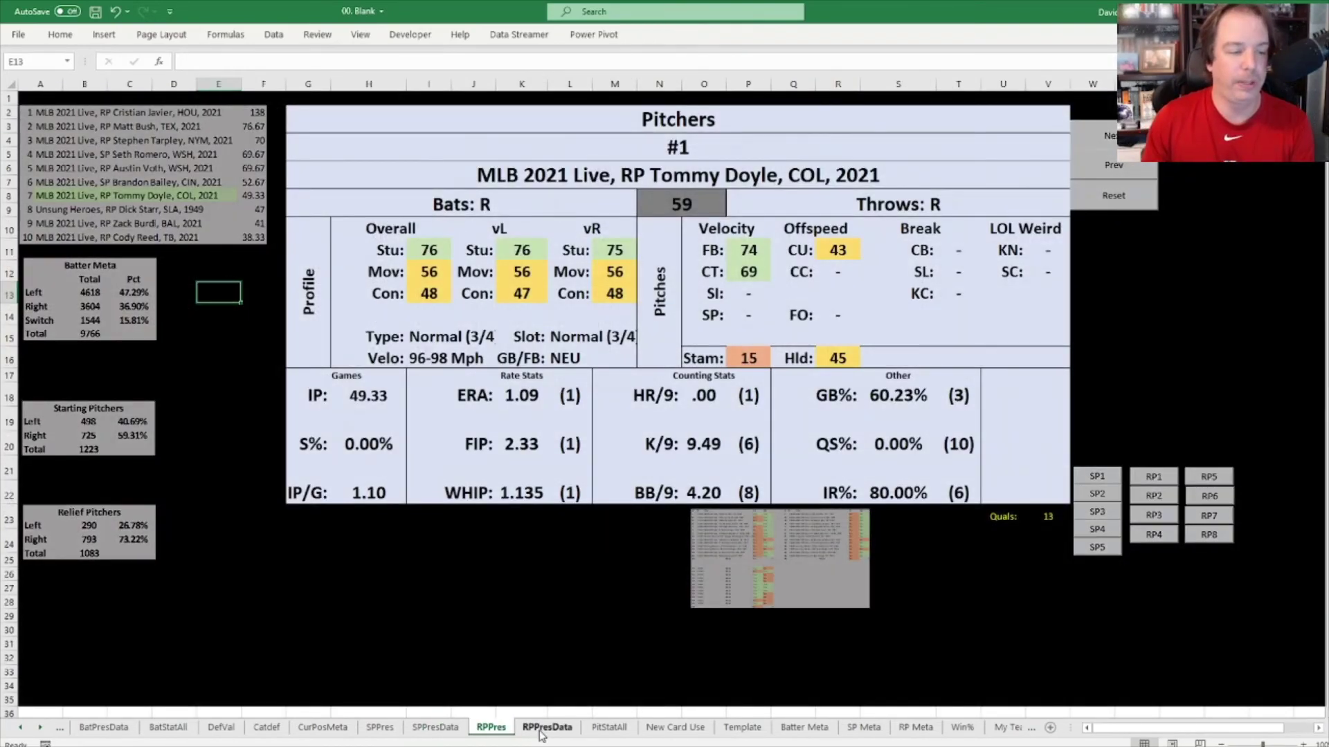
# Step: Open the PitStatAll sheet and look at the CID field's value filter options without applying one
pyautogui.click(609, 727)
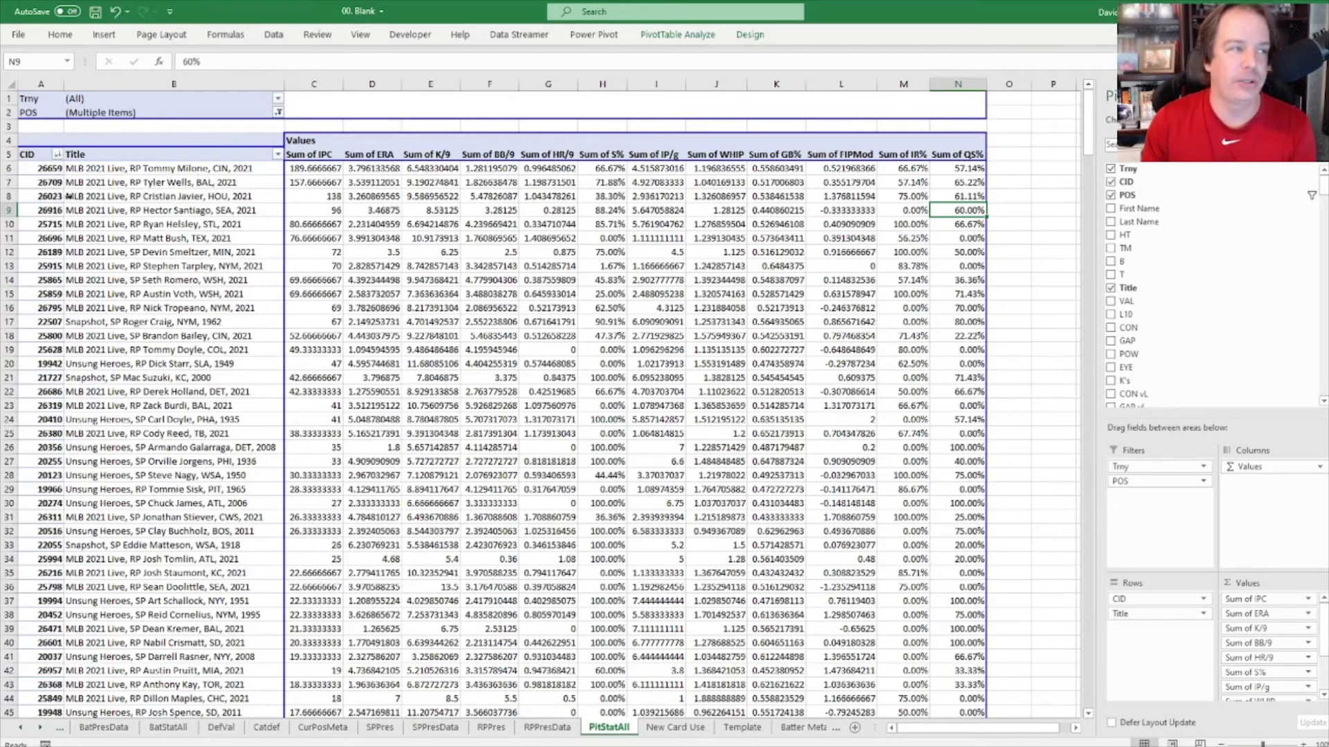
pyautogui.click(58, 155)
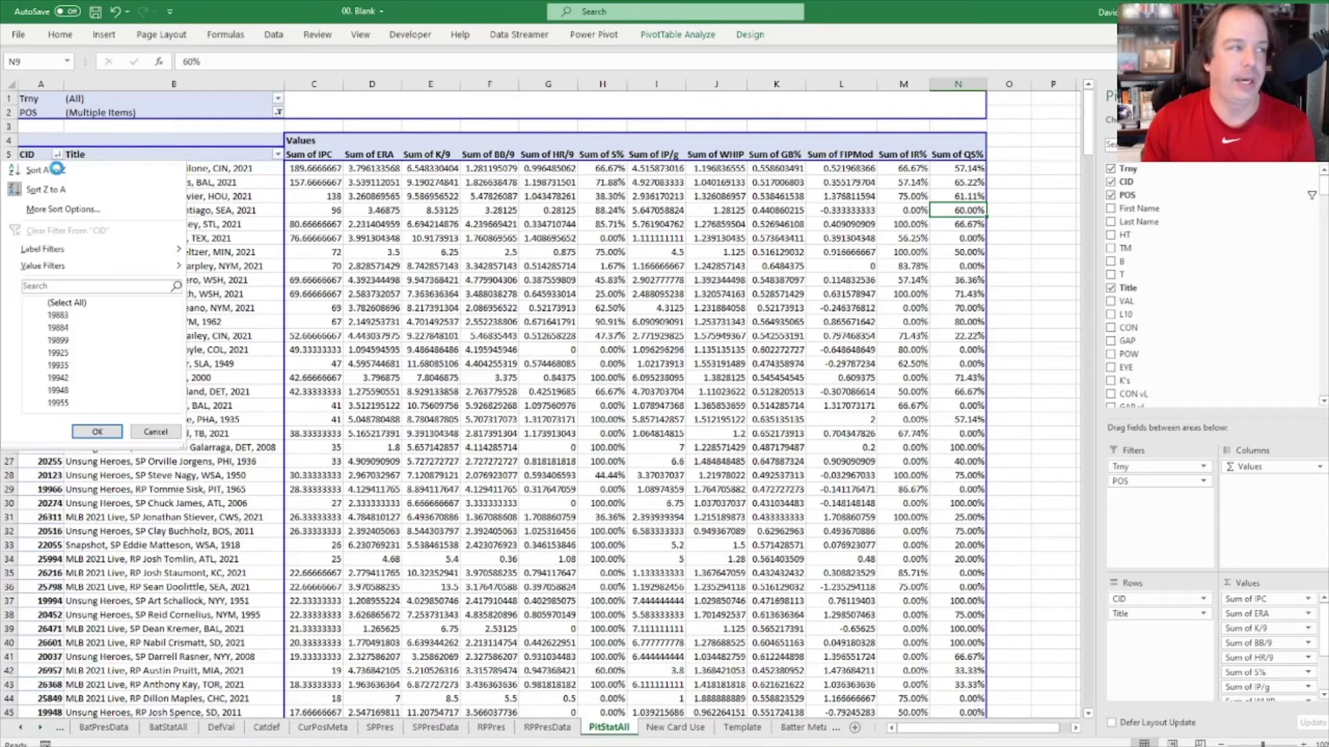
pyautogui.moveTo(104, 265)
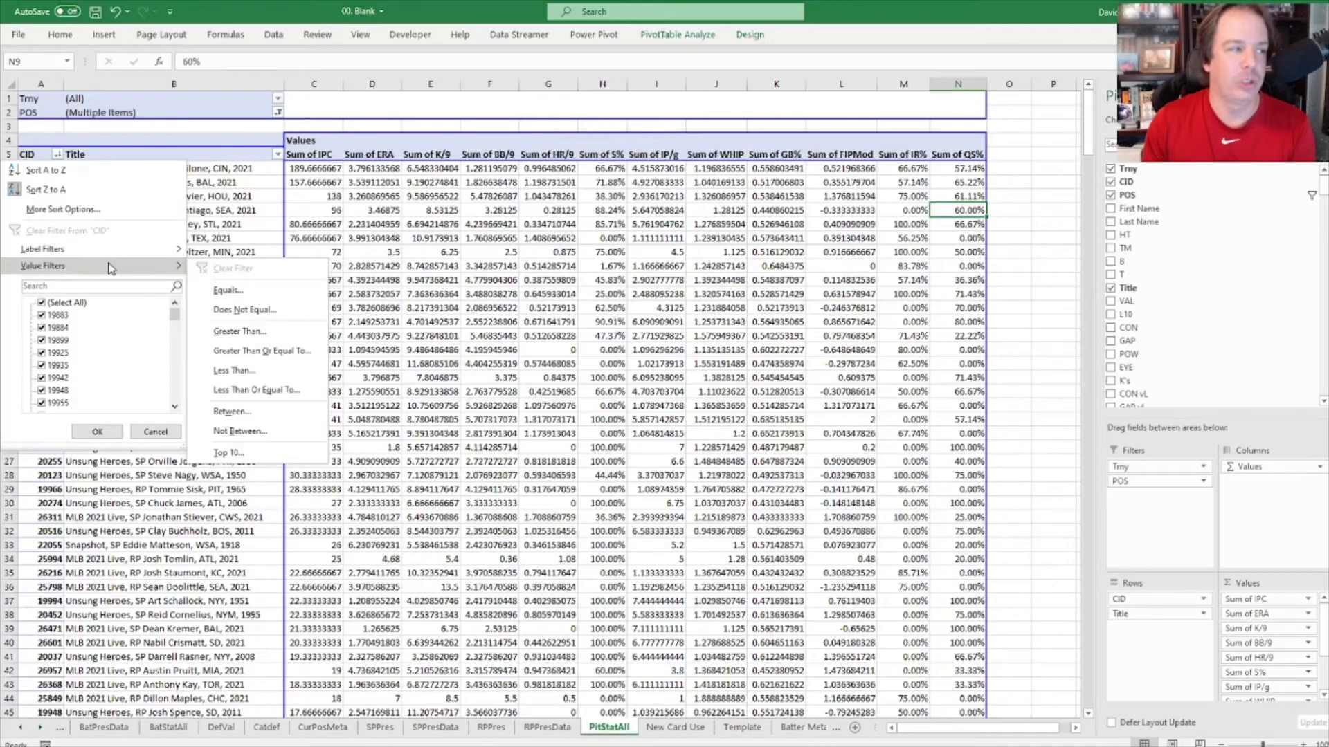
pyautogui.click(536, 265)
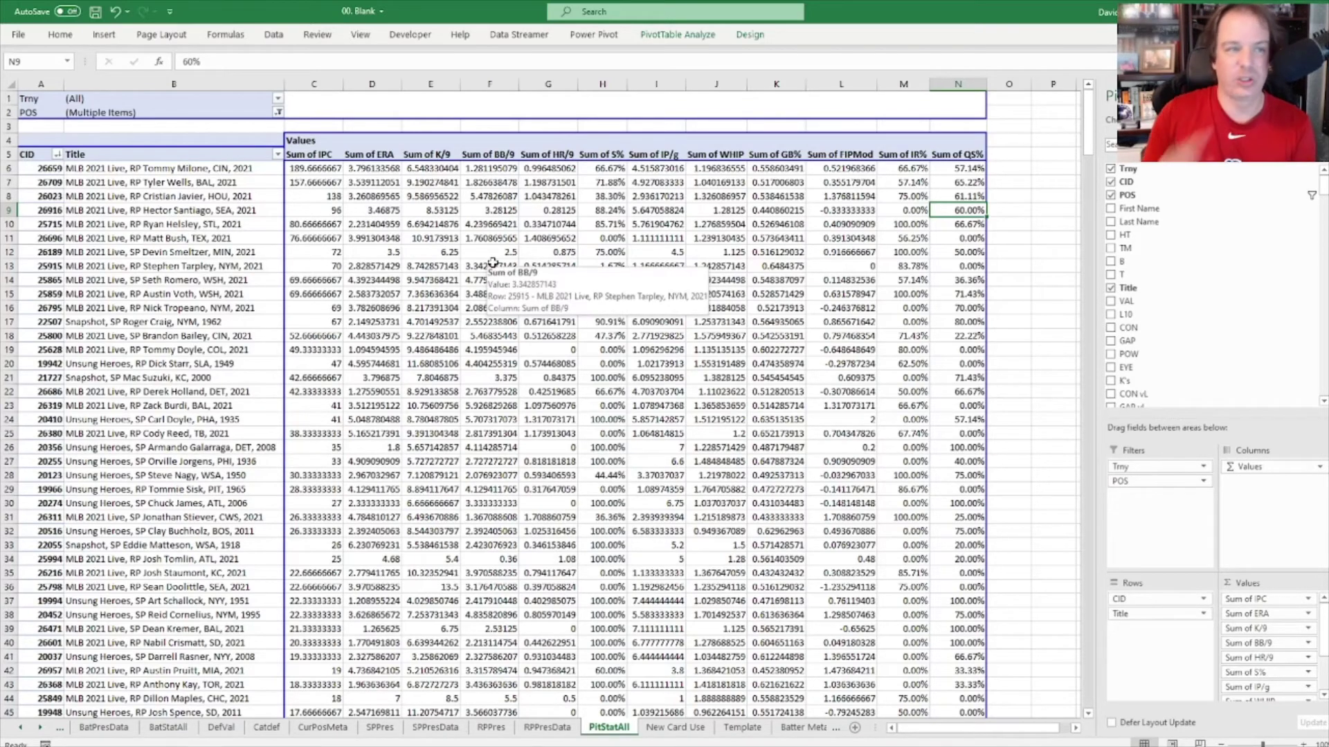
pyautogui.click(58, 154)
pyautogui.click(461, 353)
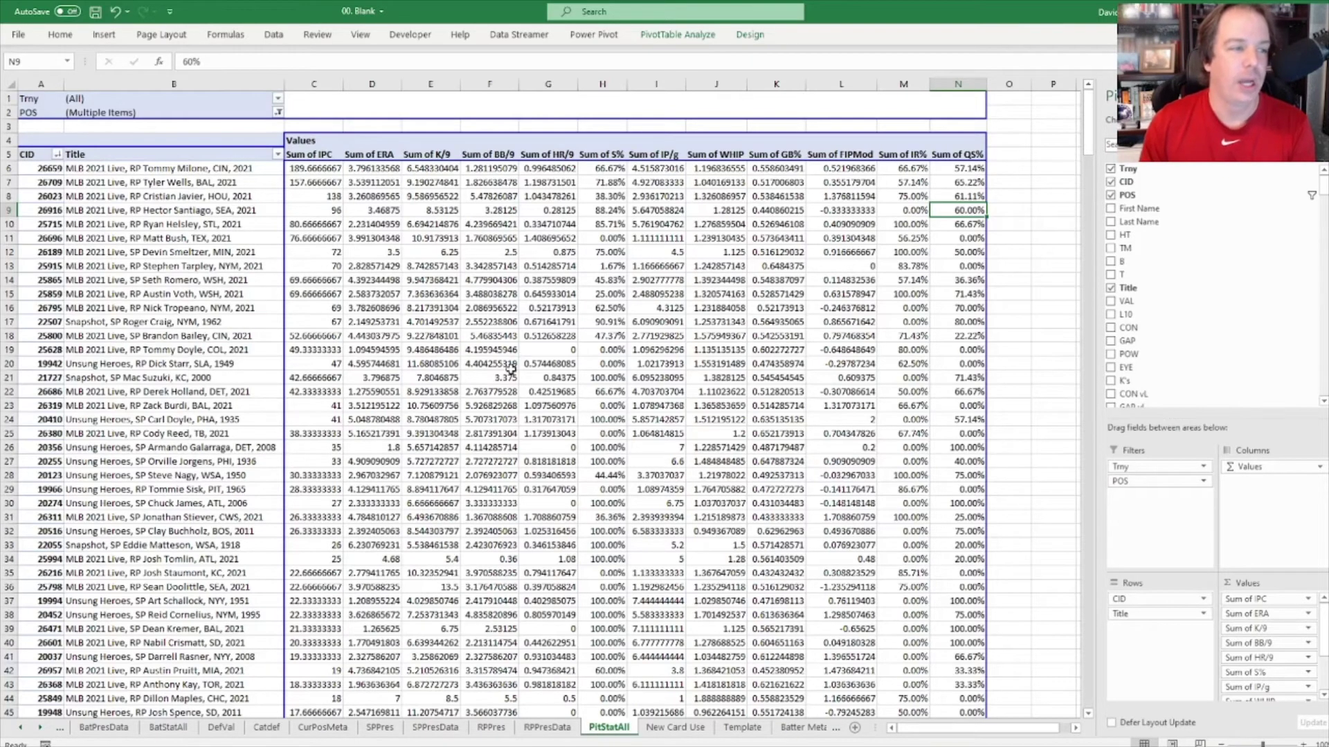
# Step: Compare the filtered reliever list on RPPresData with the full pitcher list on PitStatAll
pyautogui.click(548, 727)
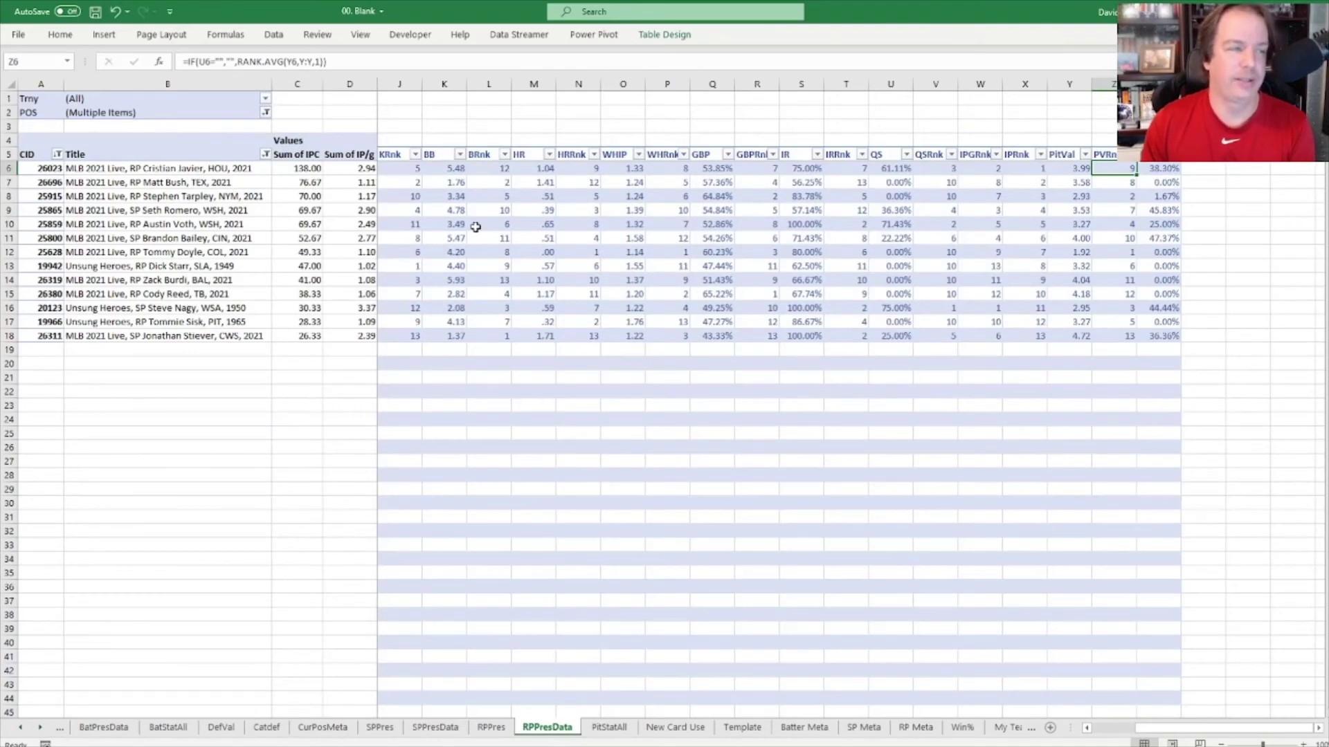
pyautogui.click(610, 731)
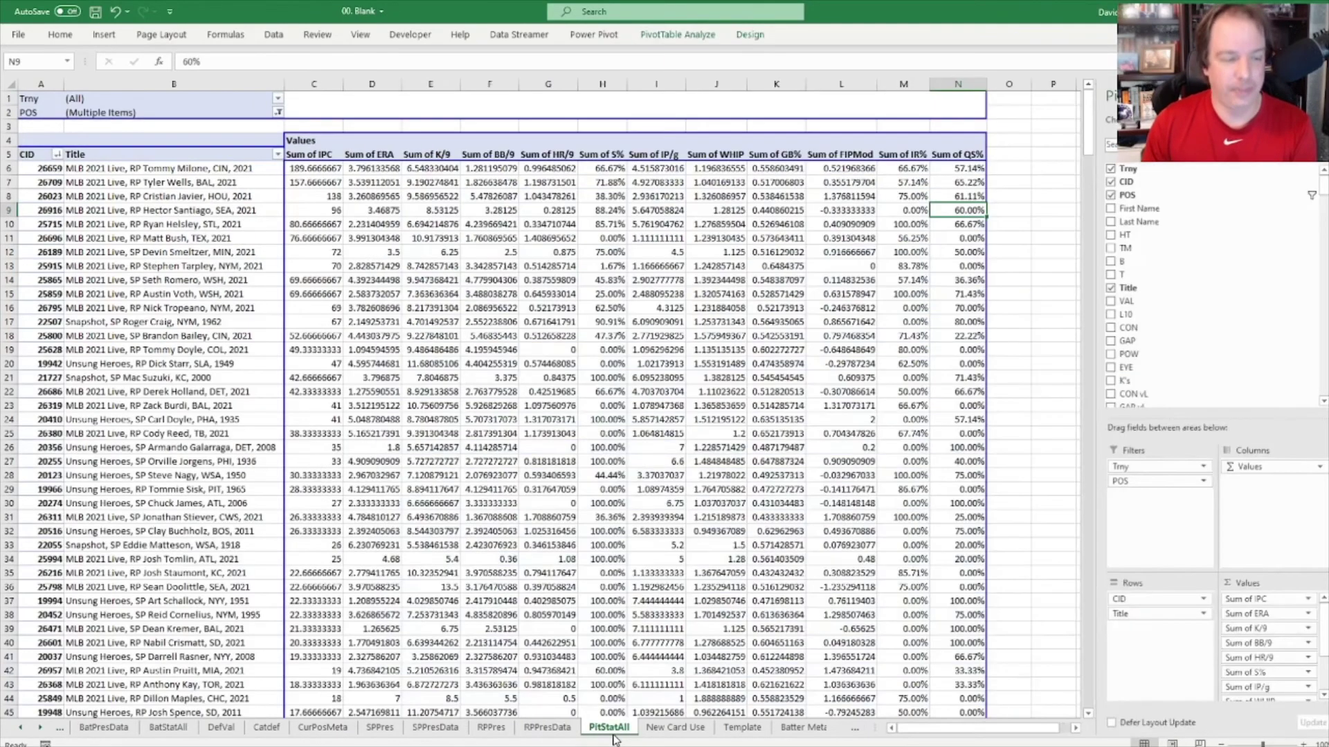
pyautogui.click(543, 731)
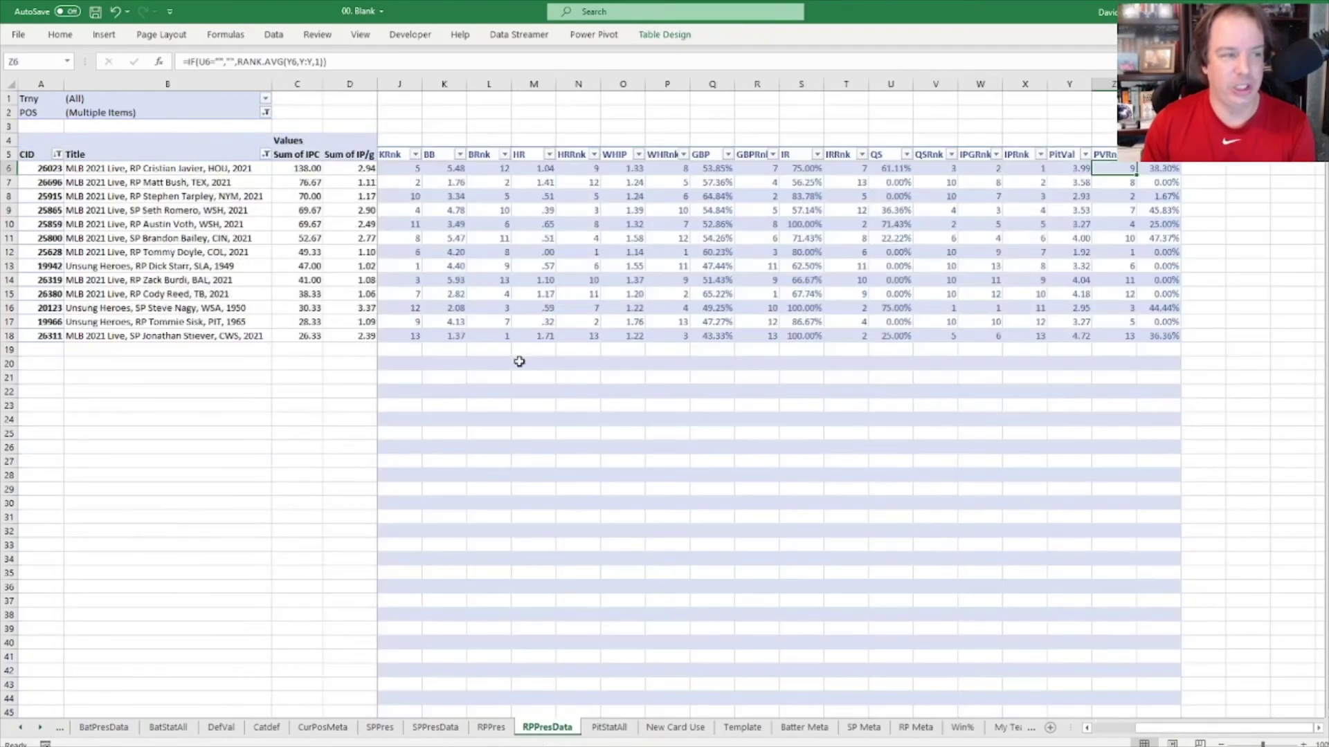
pyautogui.click(609, 728)
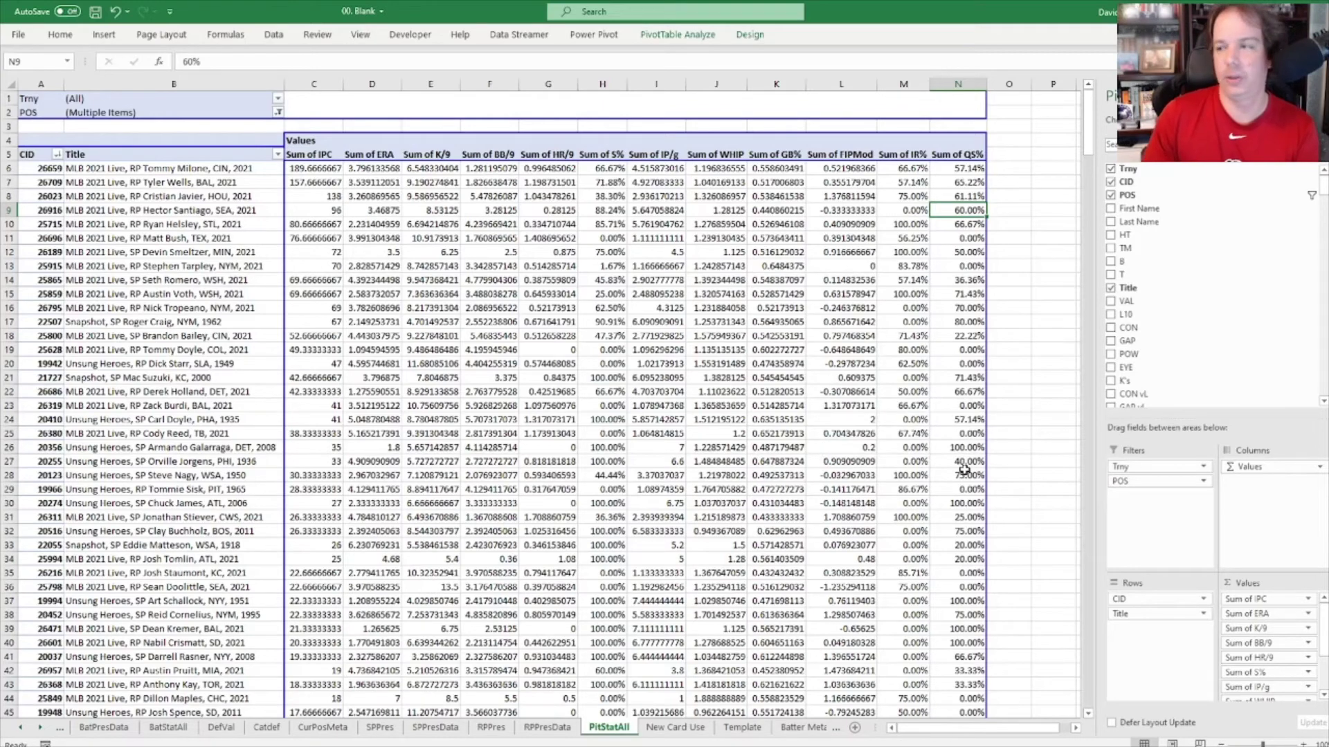
# Step: Review the new cards' PA and IPC totals on New Card Use and open the Template pivot sheet
pyautogui.click(693, 729)
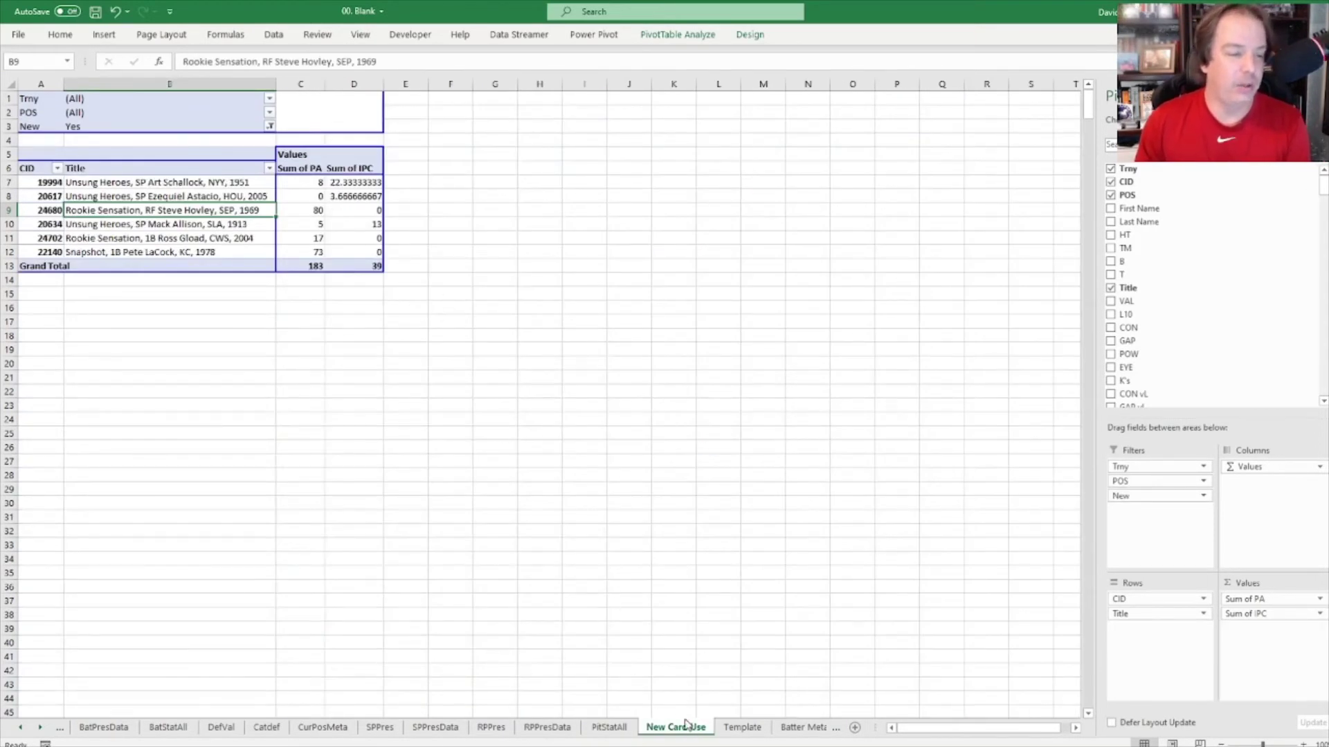
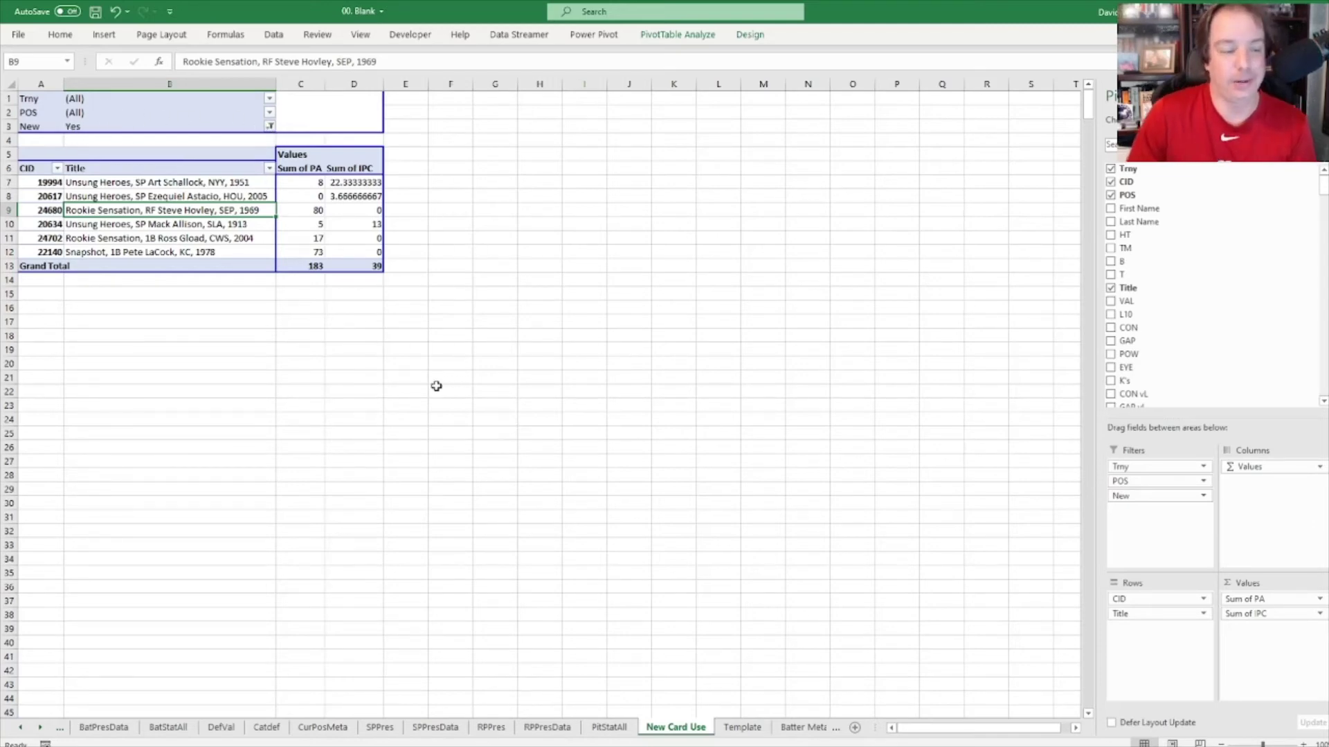
pyautogui.click(40, 728)
pyautogui.click(40, 728)
pyautogui.click(40, 728)
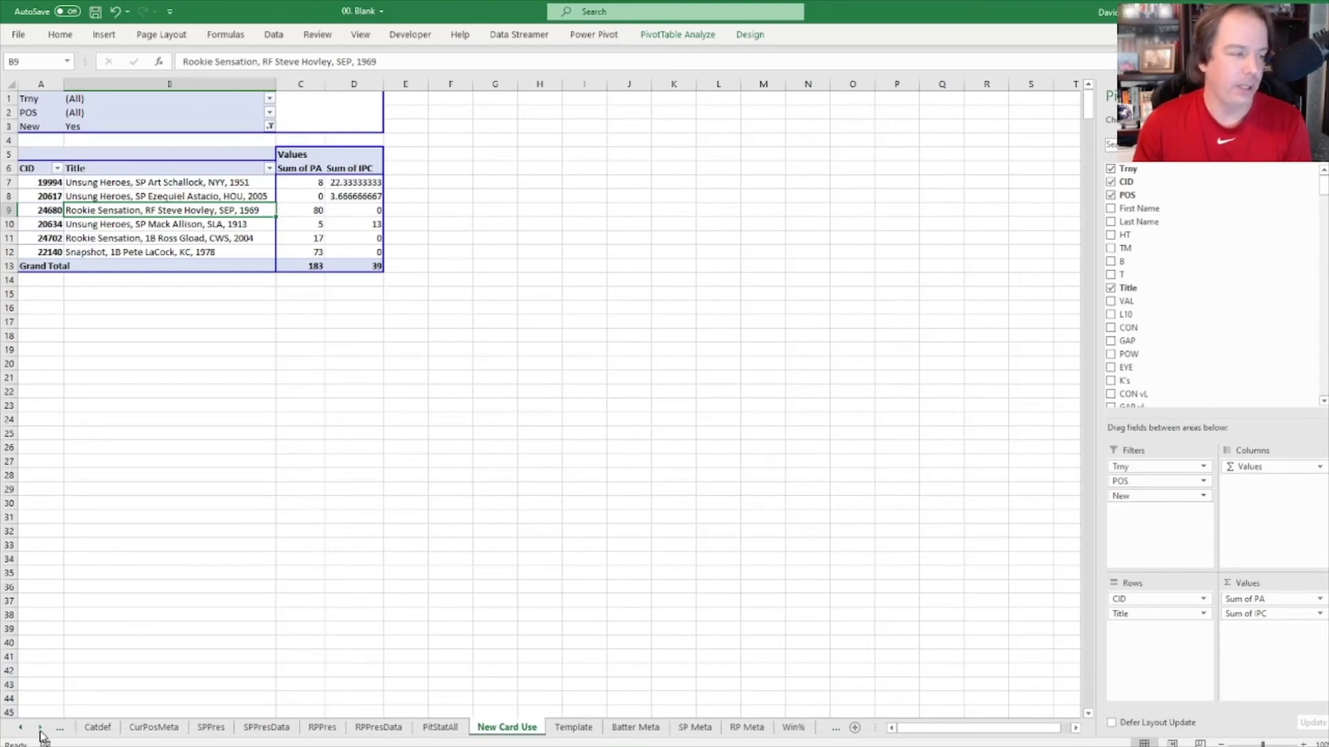
pyautogui.click(40, 729)
pyautogui.click(40, 728)
pyautogui.click(455, 728)
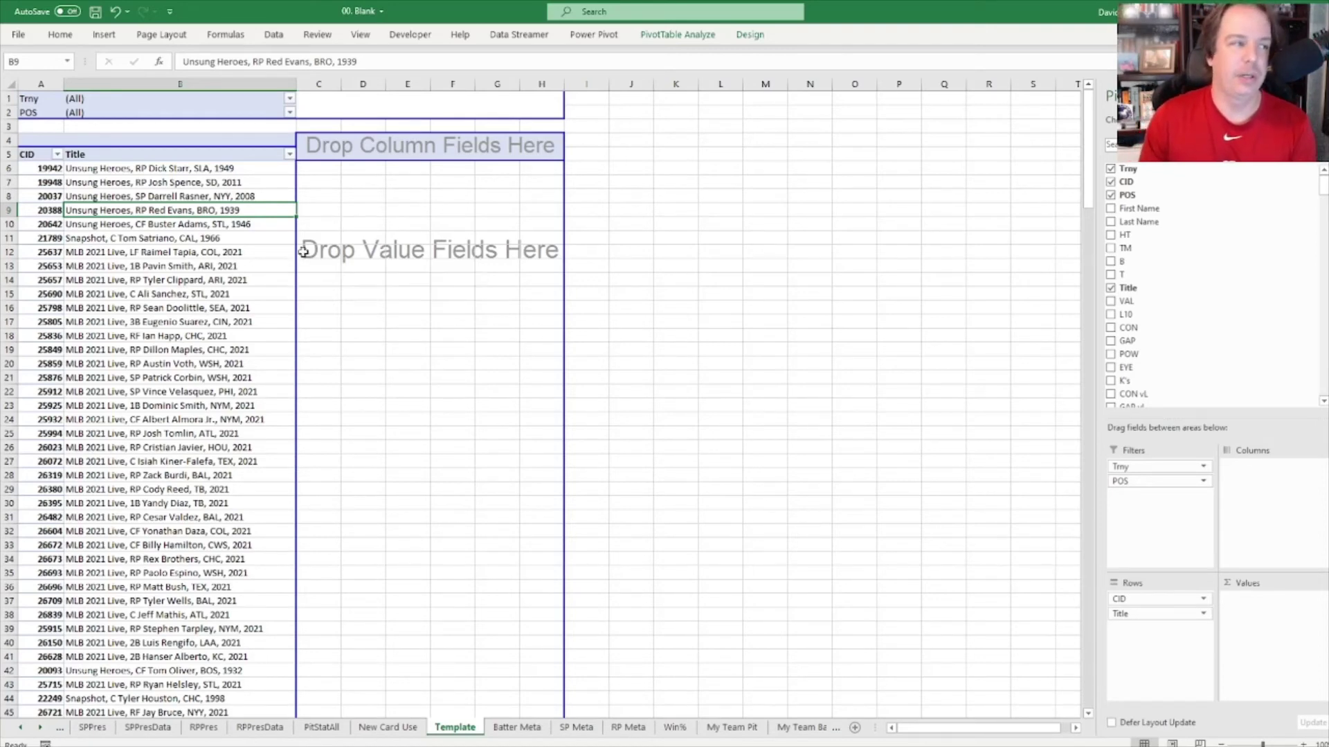
# Step: Try setting up a duplicate of the Template sheet with the option to create a copy enabled, without applying it
pyautogui.rightClick(458, 730)
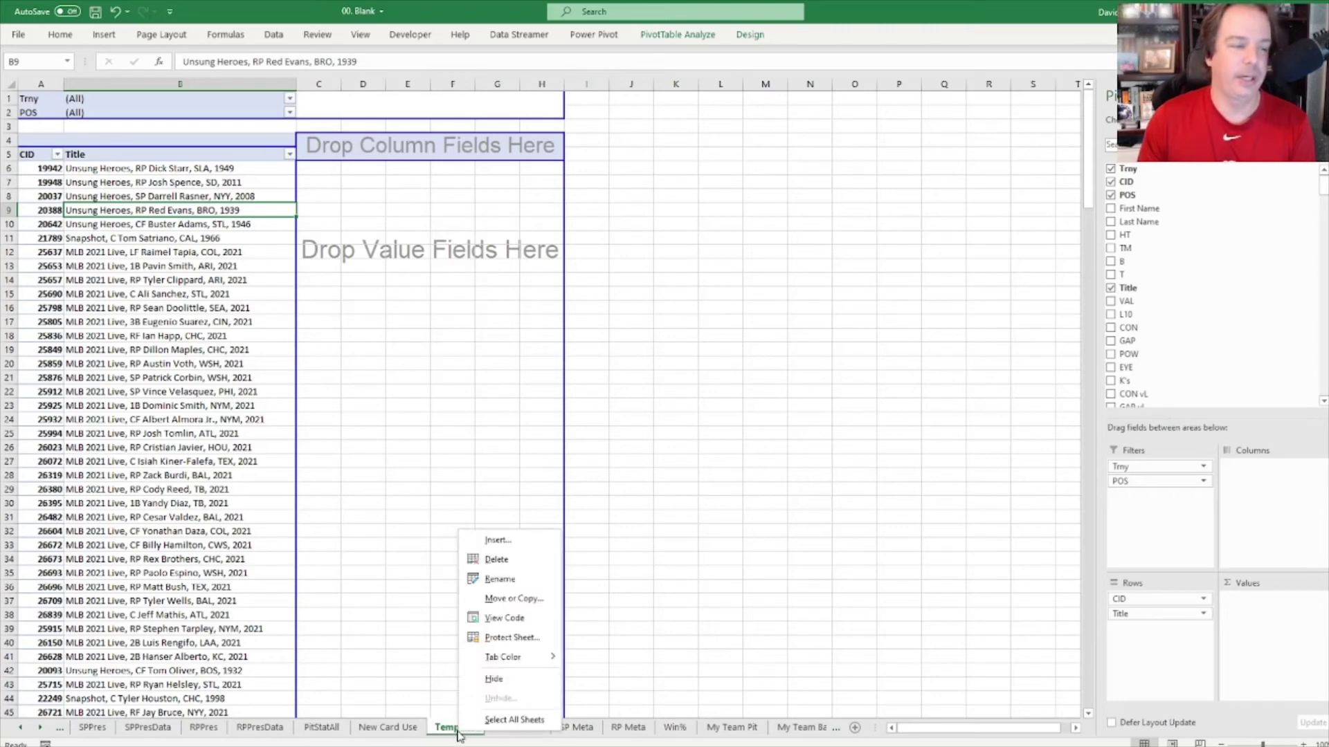
pyautogui.click(509, 599)
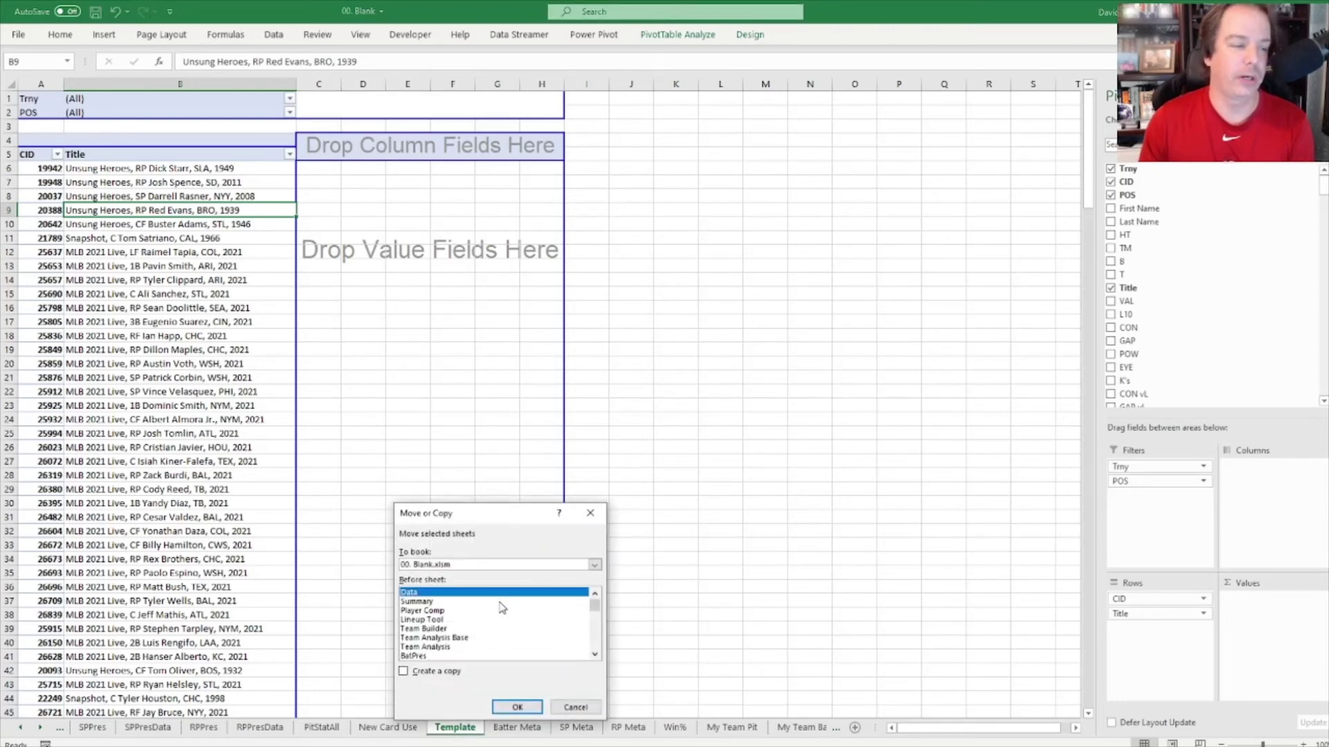
pyautogui.click(420, 672)
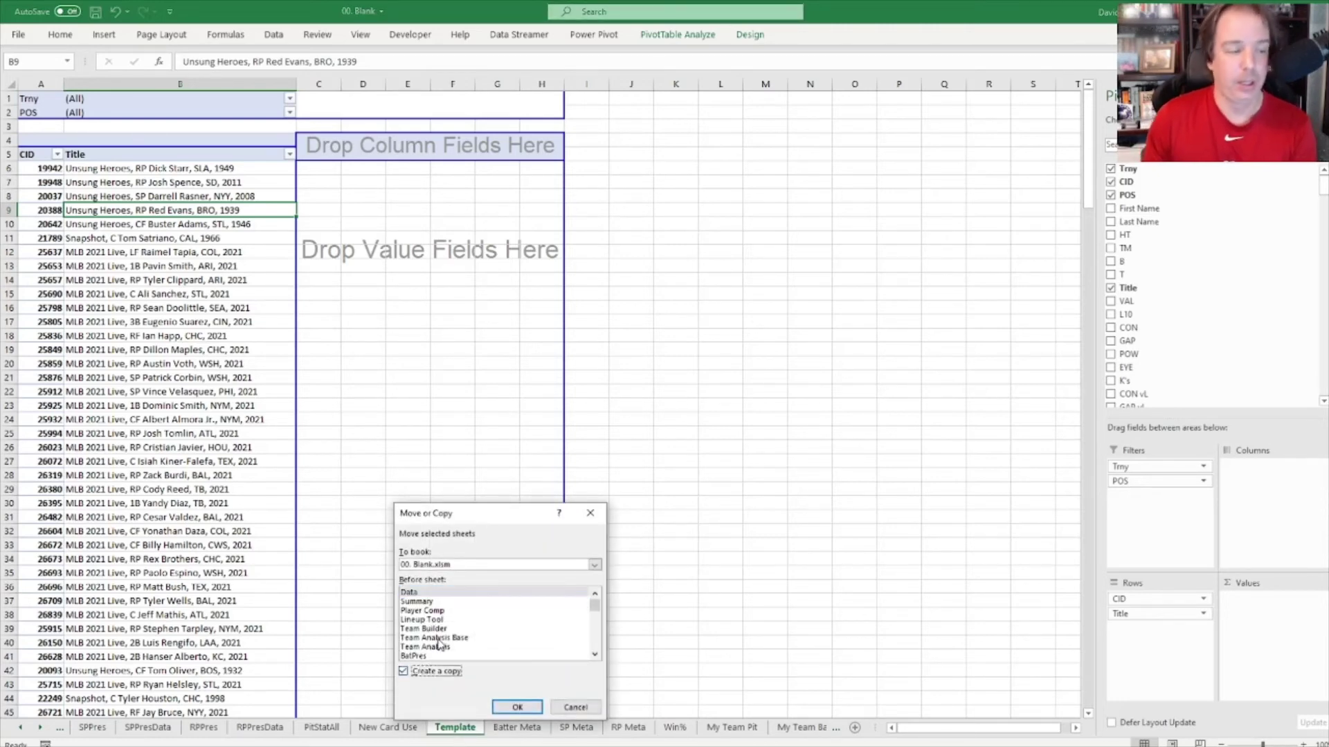
pyautogui.click(574, 707)
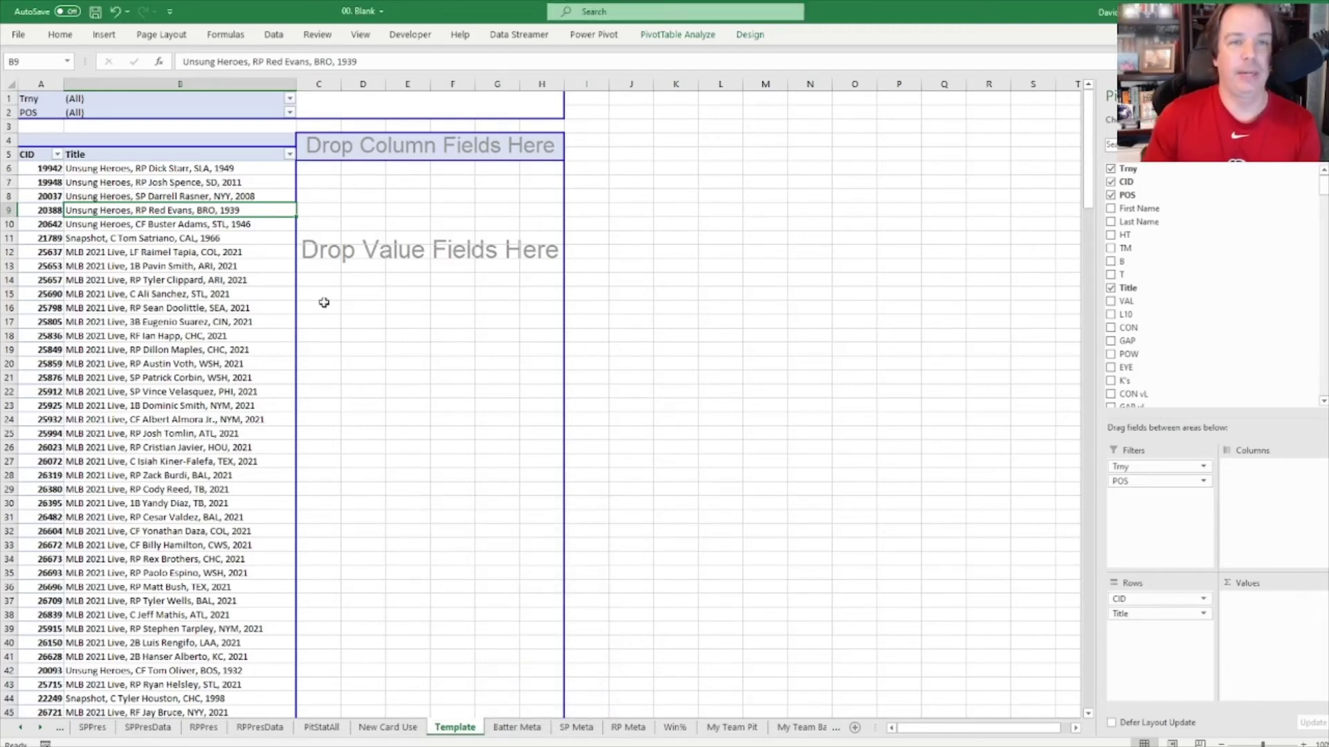
# Step: Look through the full list of available pivot fields for the Template sheet
pyautogui.scroll(-3, 1324, 188)
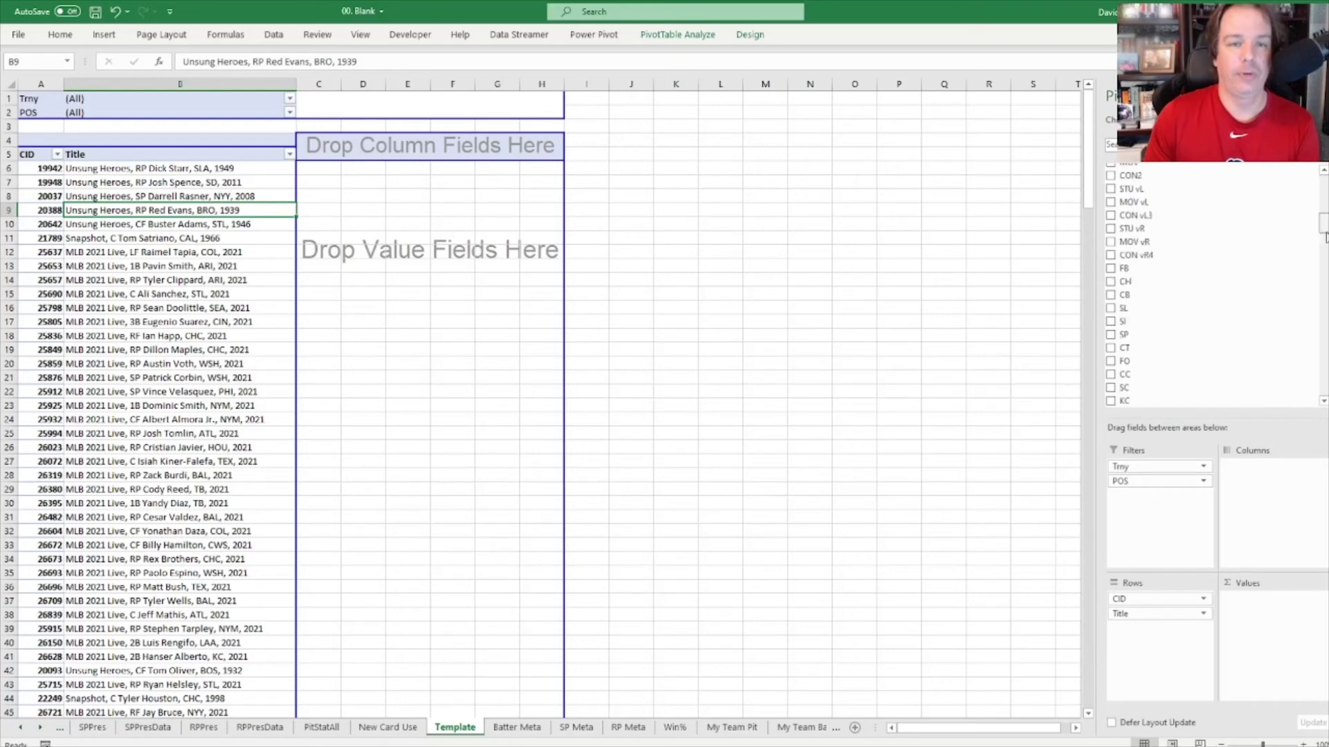
pyautogui.scroll(3, 1323, 185)
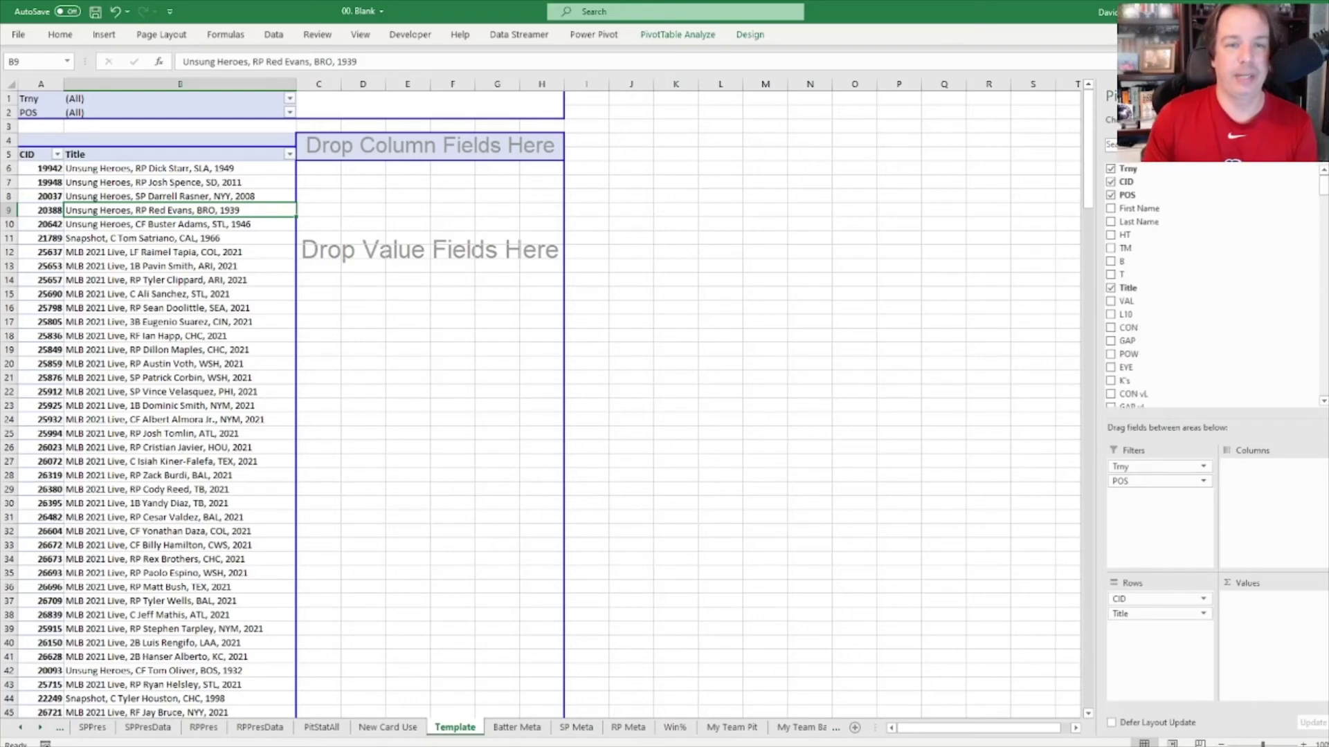
pyautogui.scroll(-3, 1323, 187)
pyautogui.scroll(3, 1323, 187)
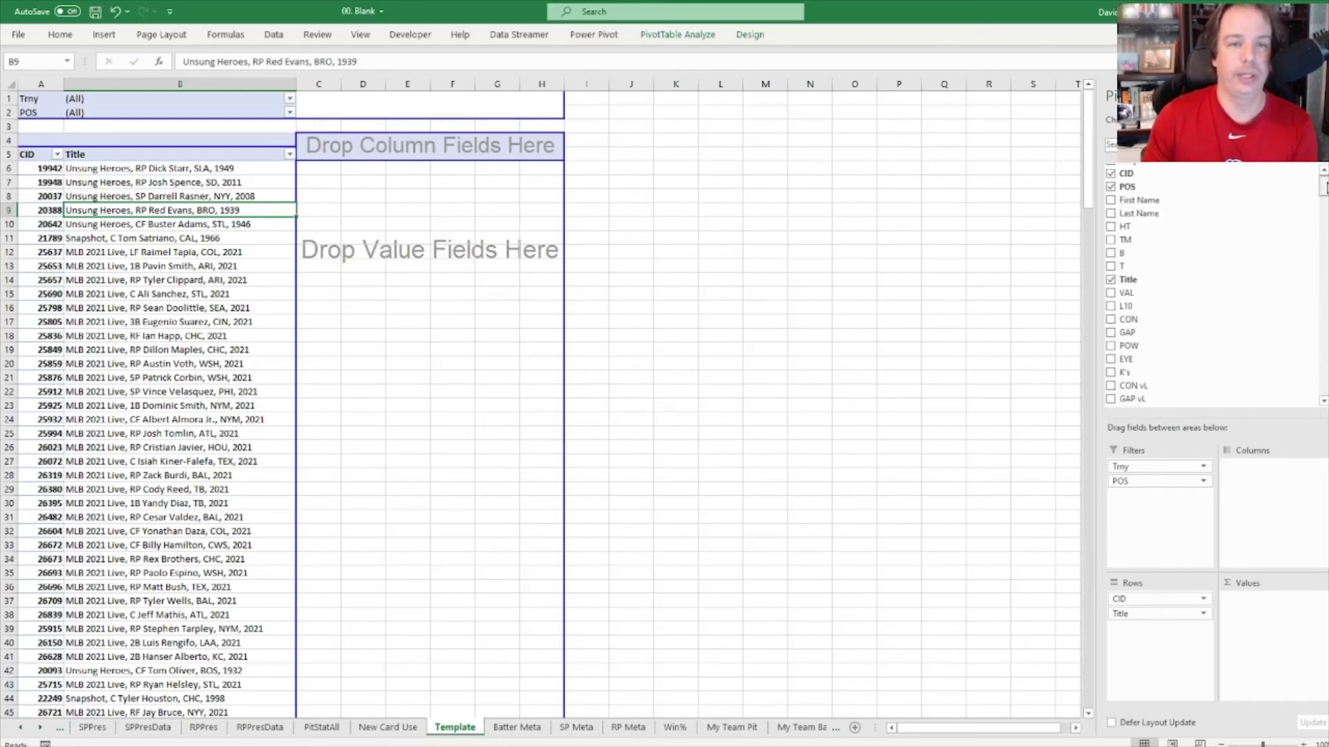
pyautogui.scroll(2, 1323, 187)
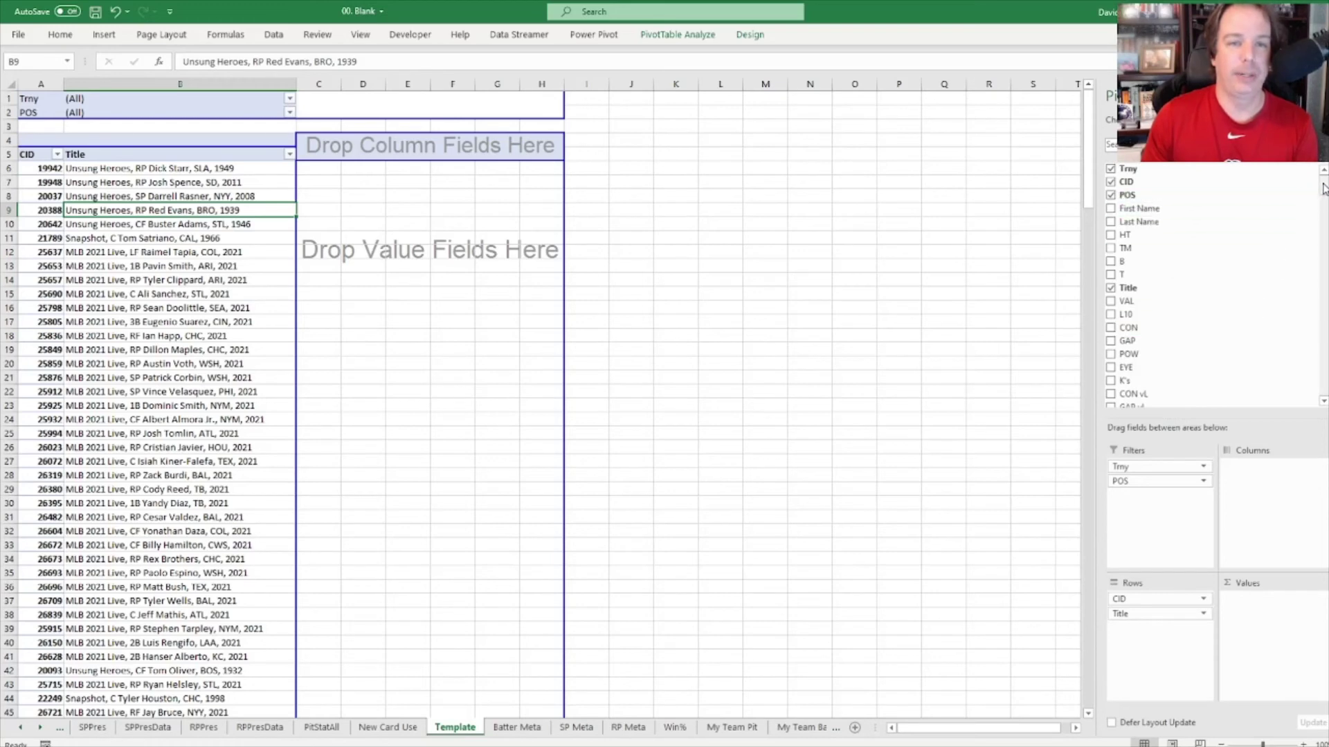
pyautogui.moveTo(1323, 188); pyautogui.dragTo(1322, 399)
pyautogui.scroll(10, 1324, 176)
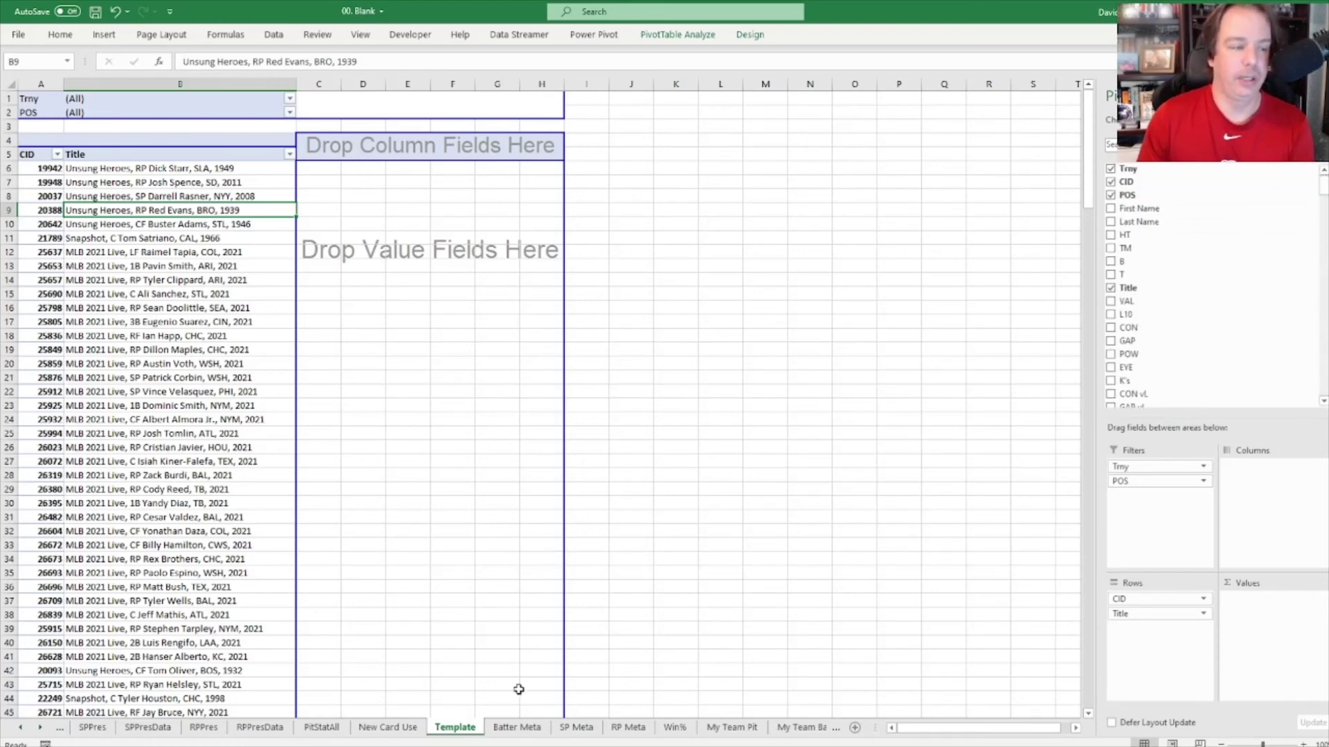
# Step: Review the left, right and switch handedness breakdowns on the Batter Meta, SP Meta and RP Meta sheets
pyautogui.click(522, 730)
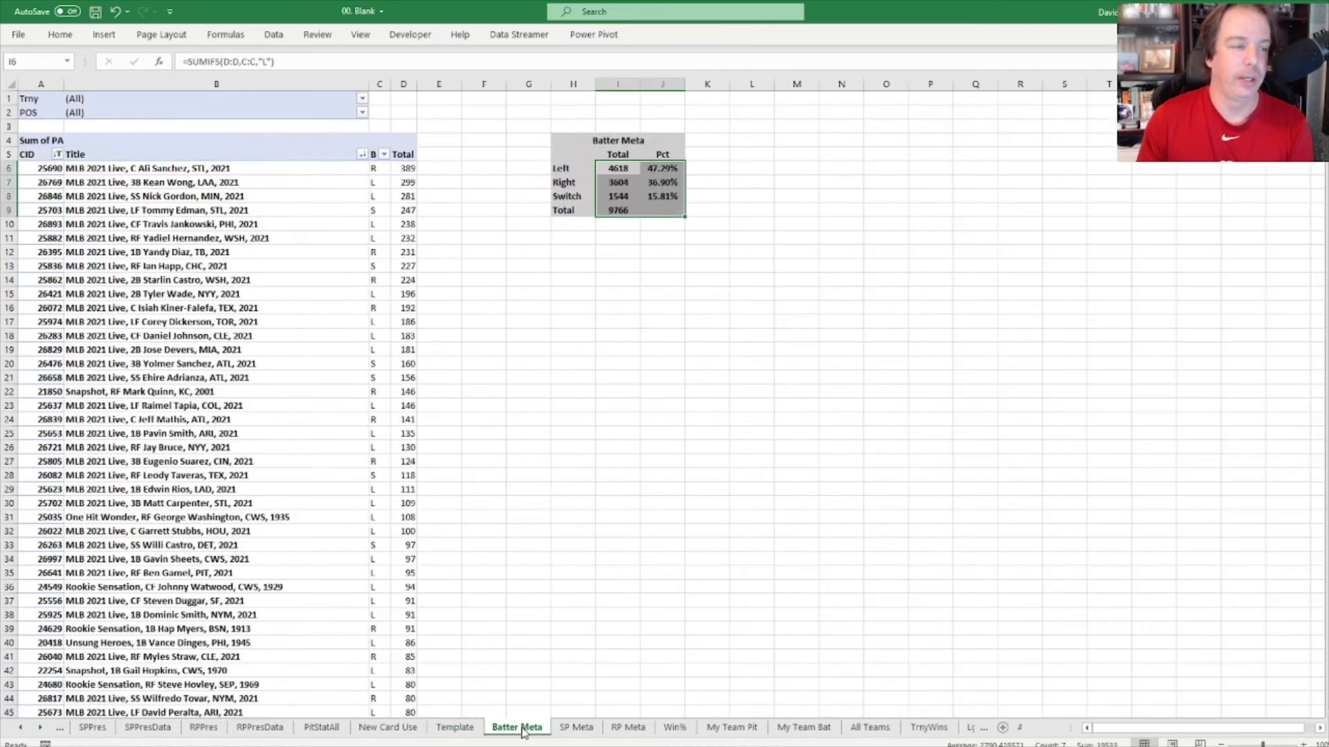
pyautogui.click(484, 252)
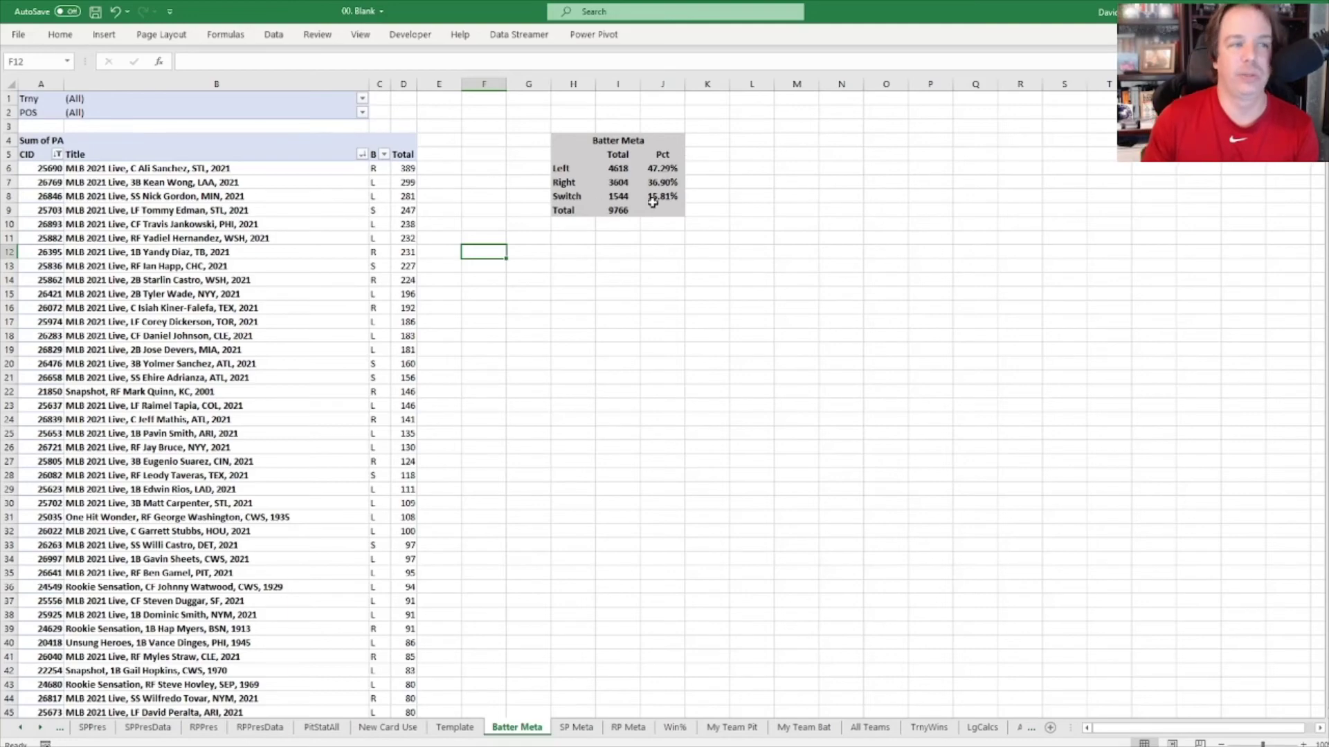
pyautogui.click(584, 730)
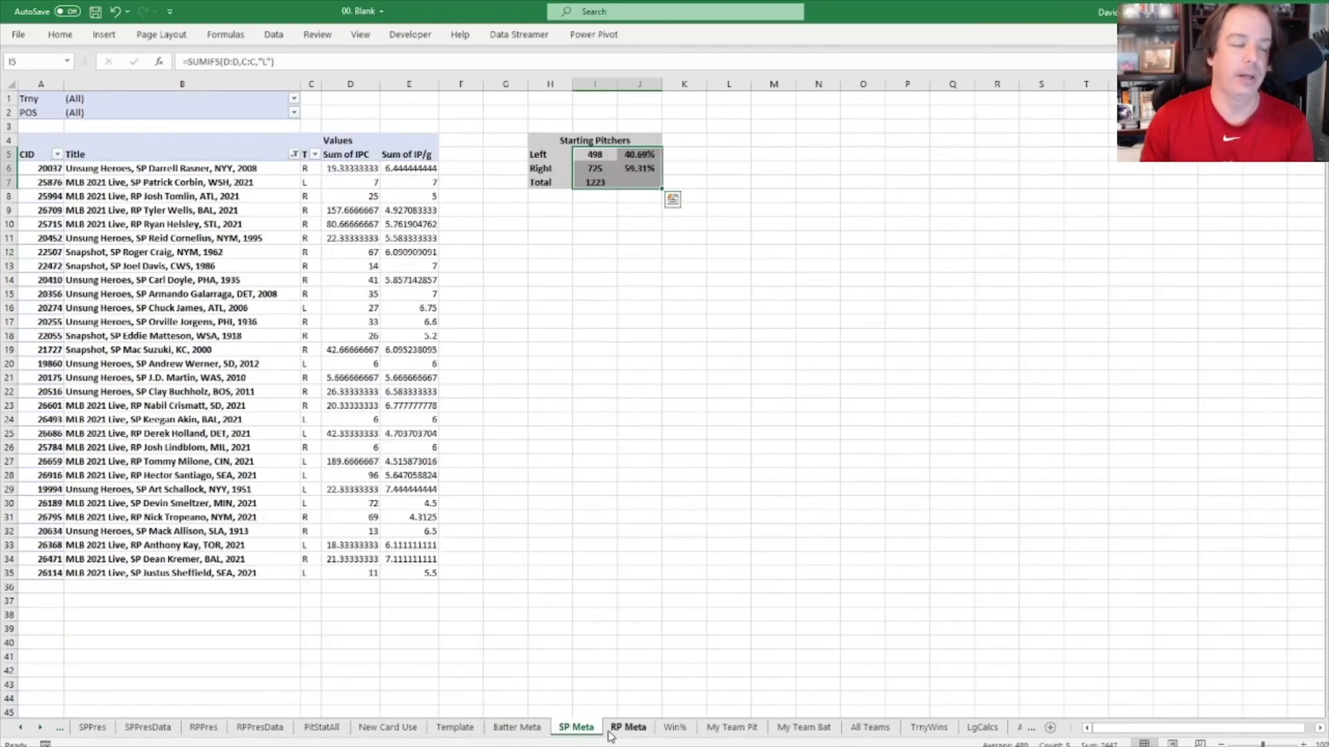
pyautogui.click(621, 728)
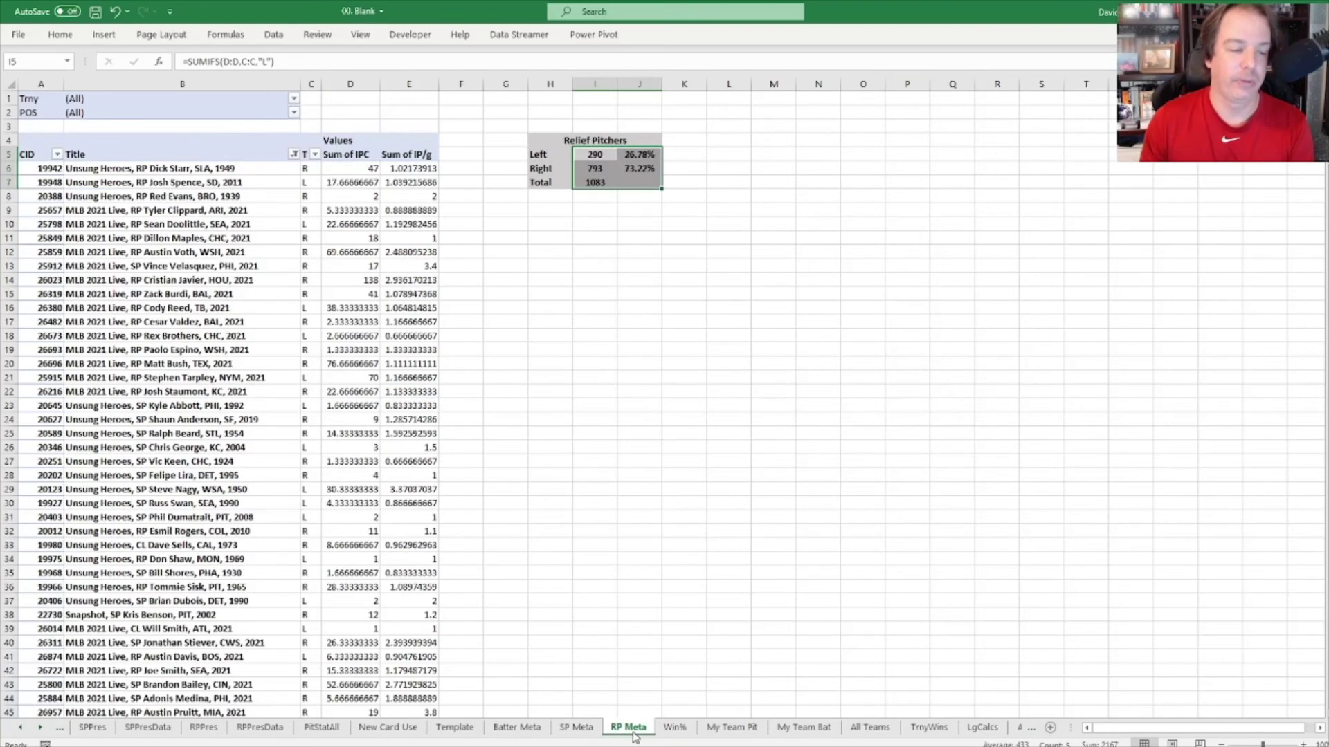
pyautogui.click(604, 239)
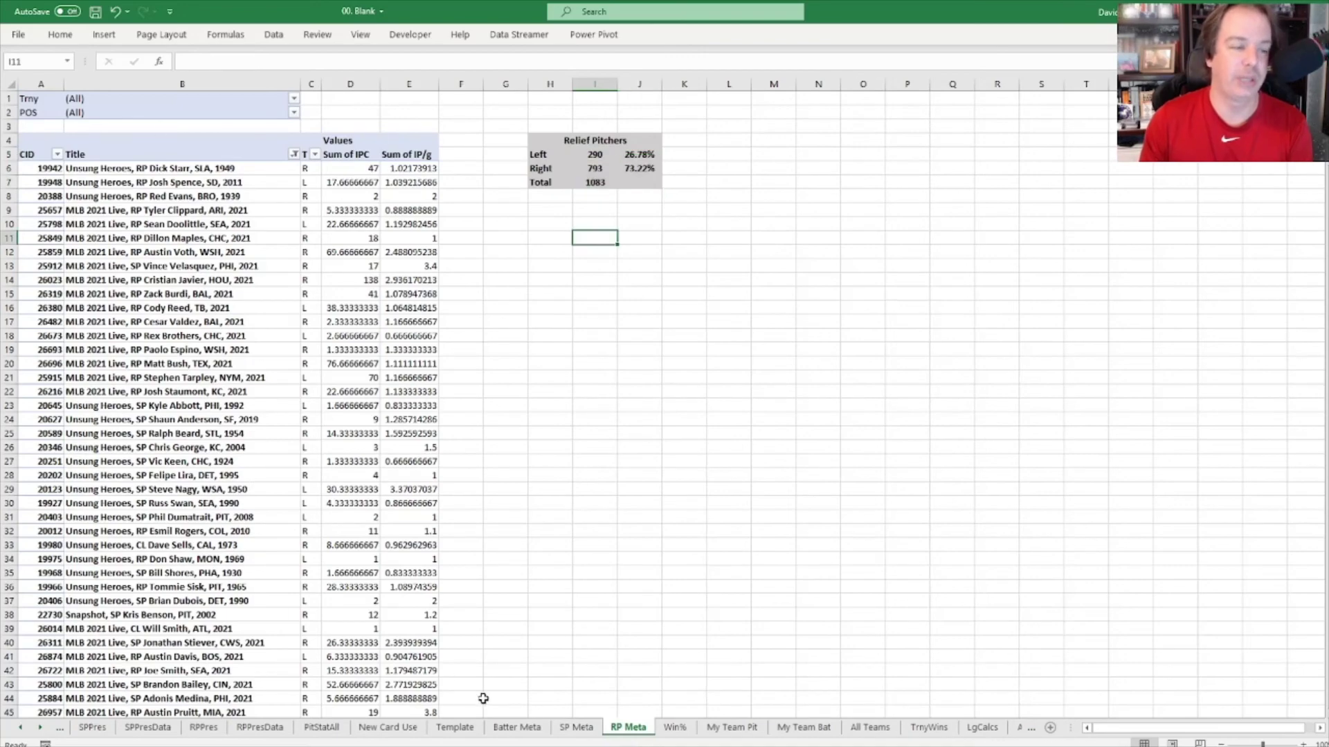
pyautogui.click(525, 730)
pyautogui.click(580, 730)
pyautogui.click(617, 735)
pyautogui.click(516, 727)
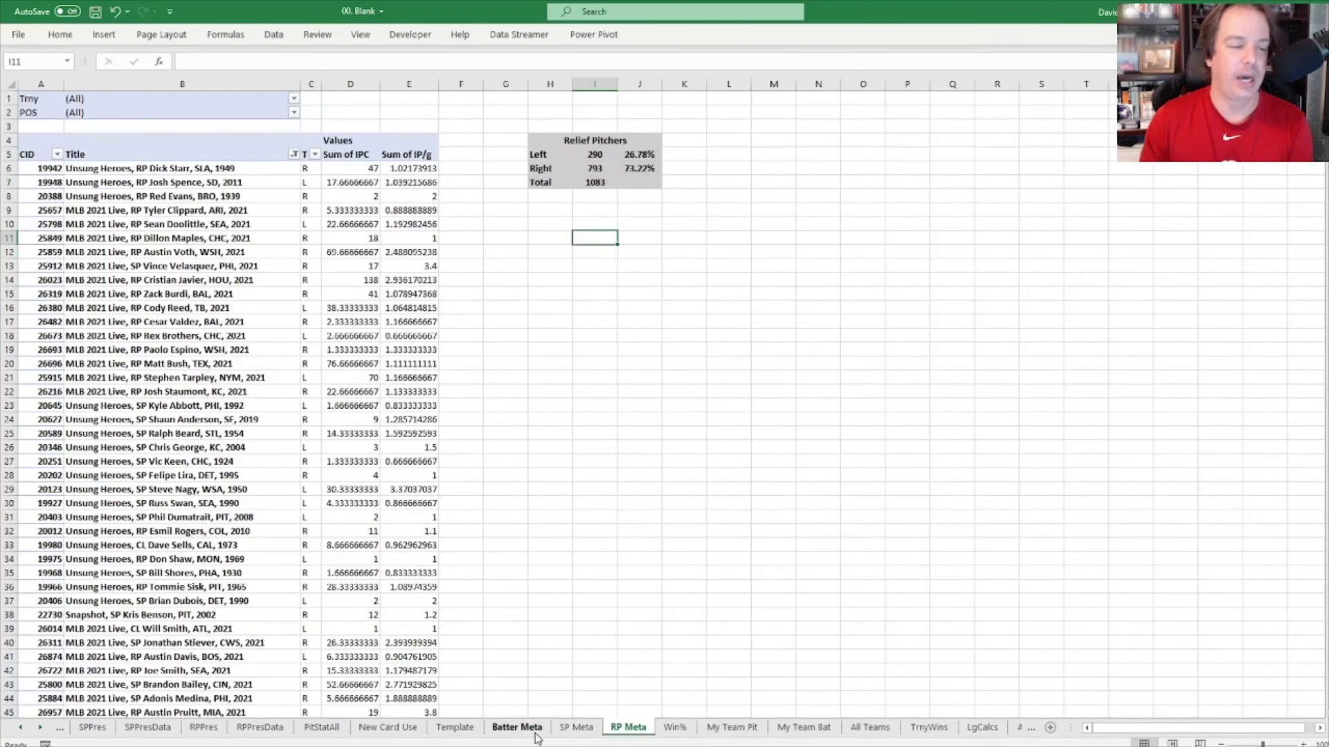
pyautogui.click(576, 728)
pyautogui.click(628, 727)
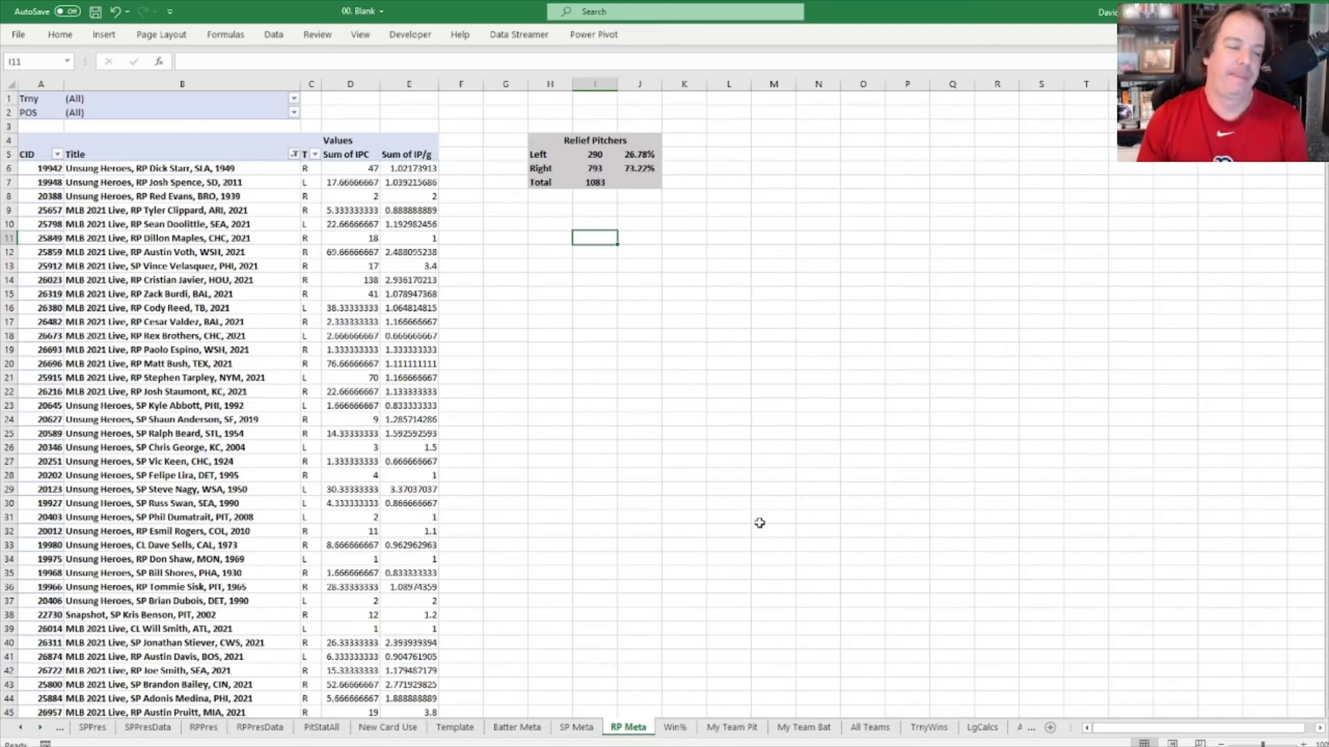
# Step: Filter the Win% sheet's TM field to Dewey Decimals2 and look at the other available teams
pyautogui.click(675, 727)
pyautogui.scroll(13, 619, 359)
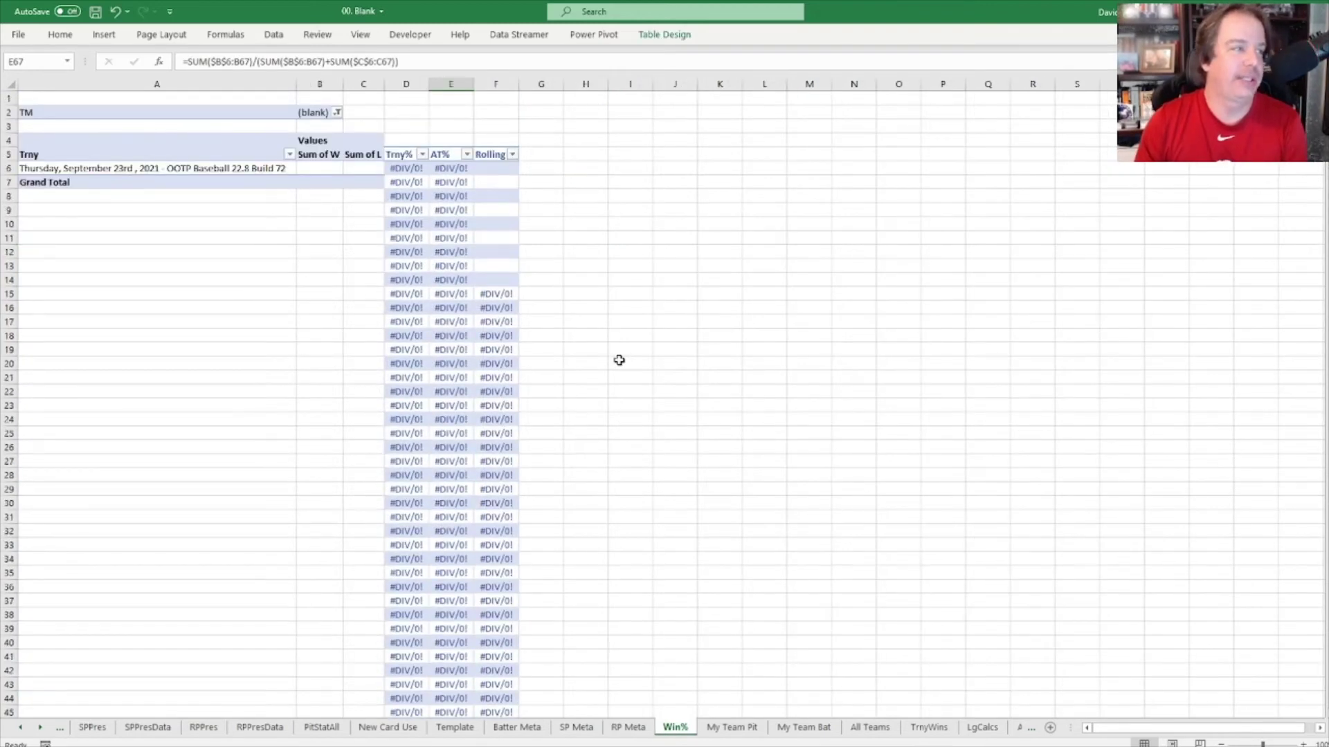
pyautogui.click(337, 113)
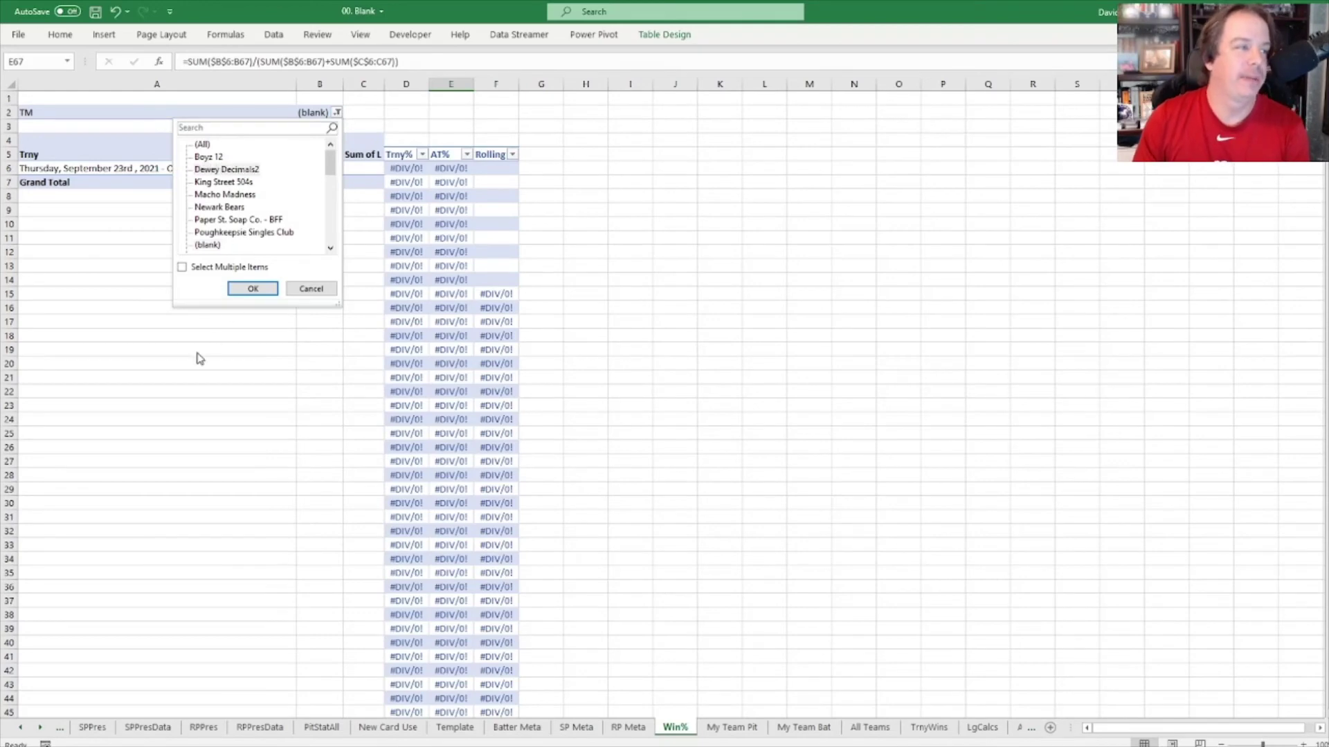
pyautogui.click(255, 287)
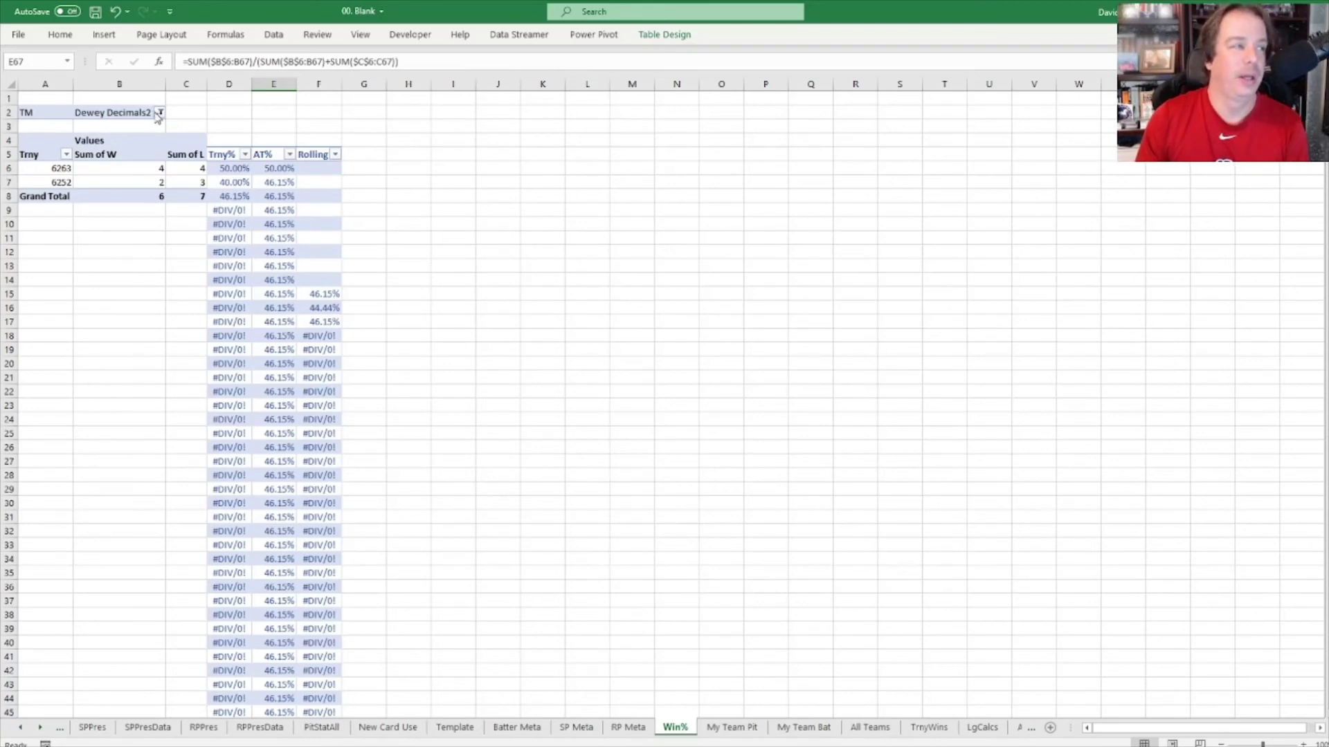
pyautogui.click(159, 113)
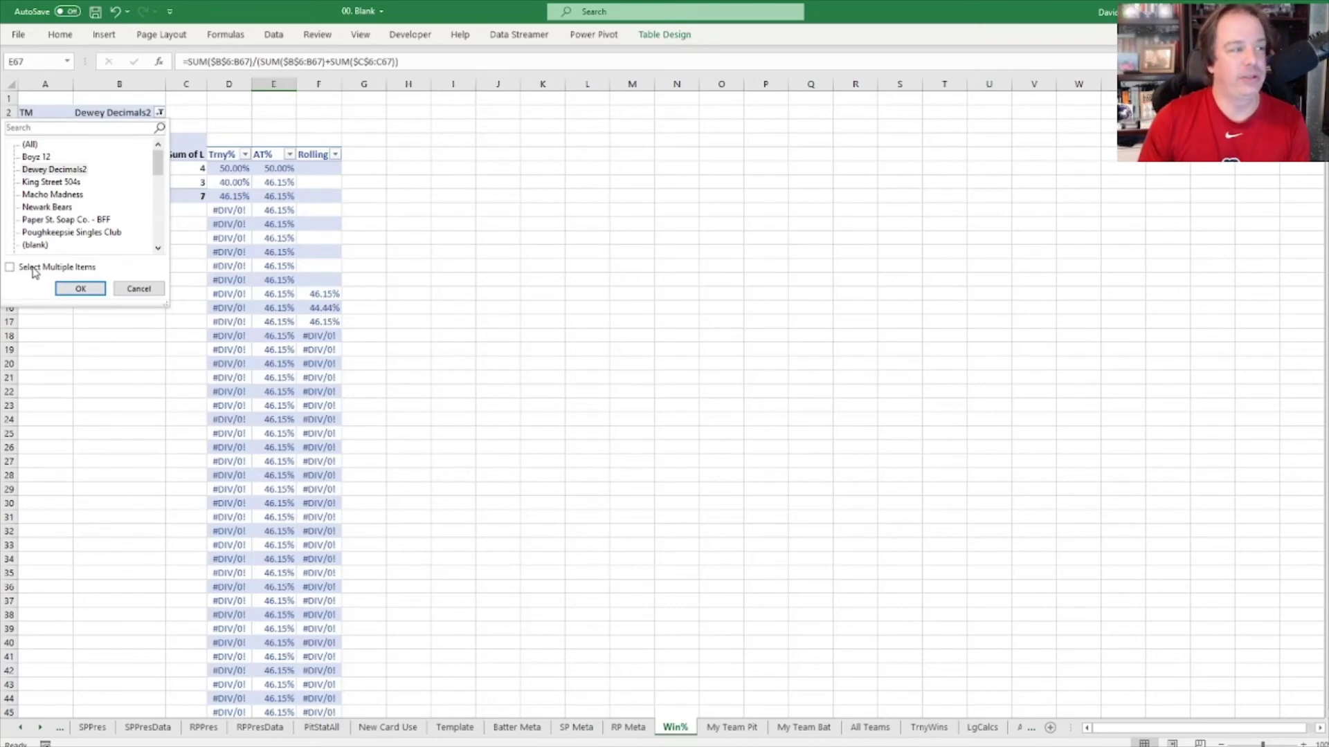
pyautogui.click(475, 229)
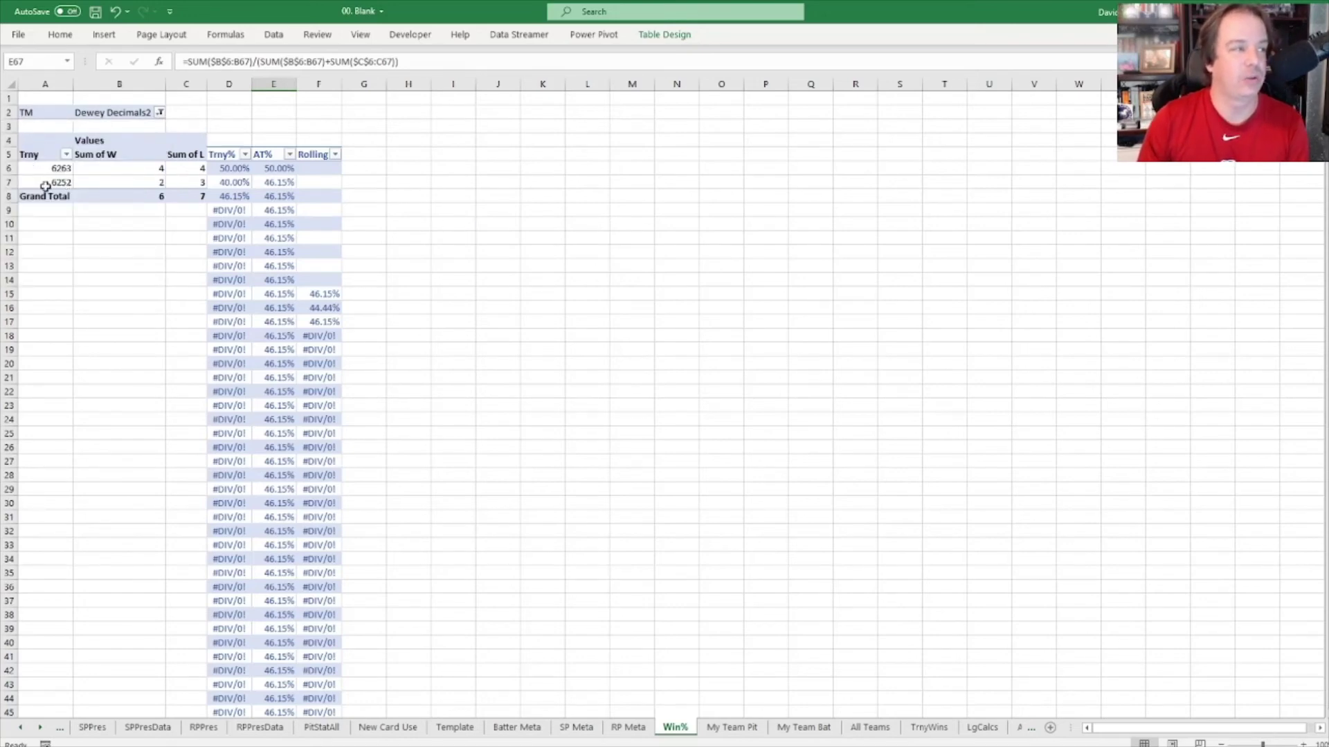
pyautogui.click(160, 113)
pyautogui.click(528, 334)
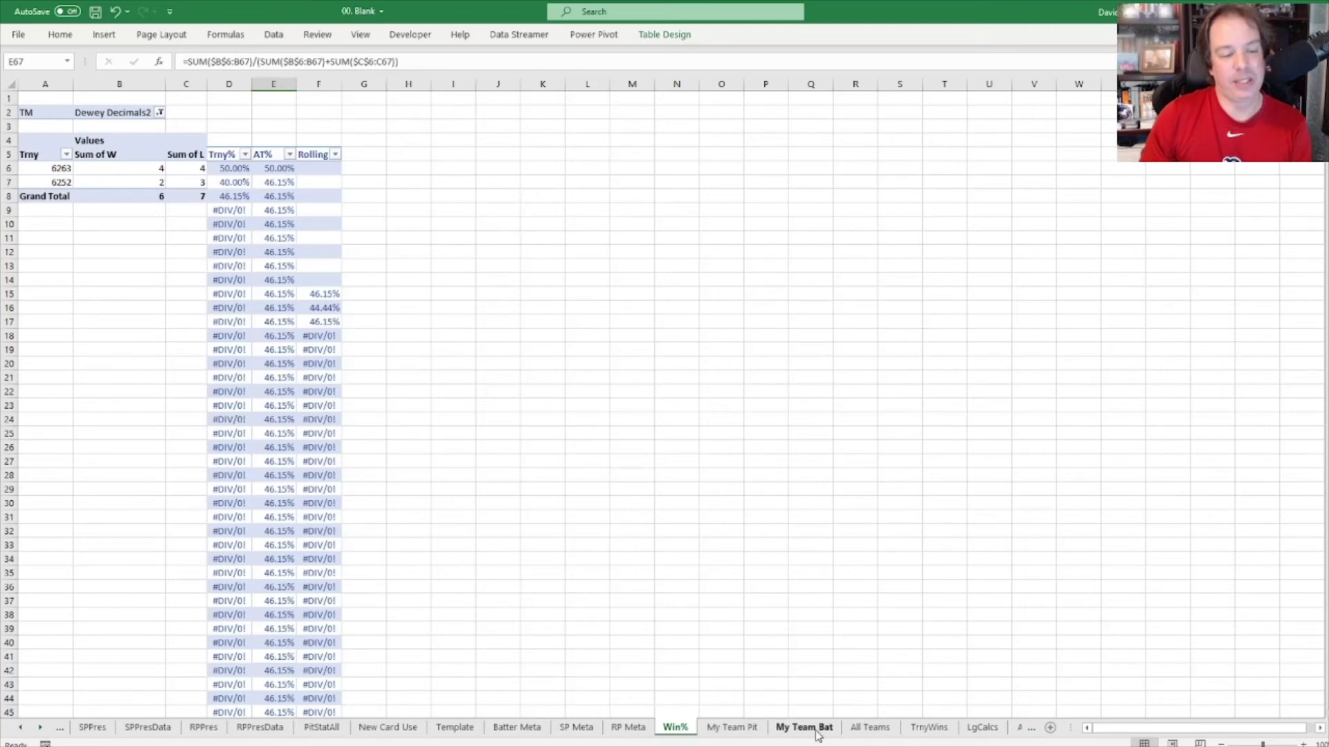
# Step: Include tournaments 6263 and 6252 in the All Teams sheet's Trny filter
pyautogui.click(881, 734)
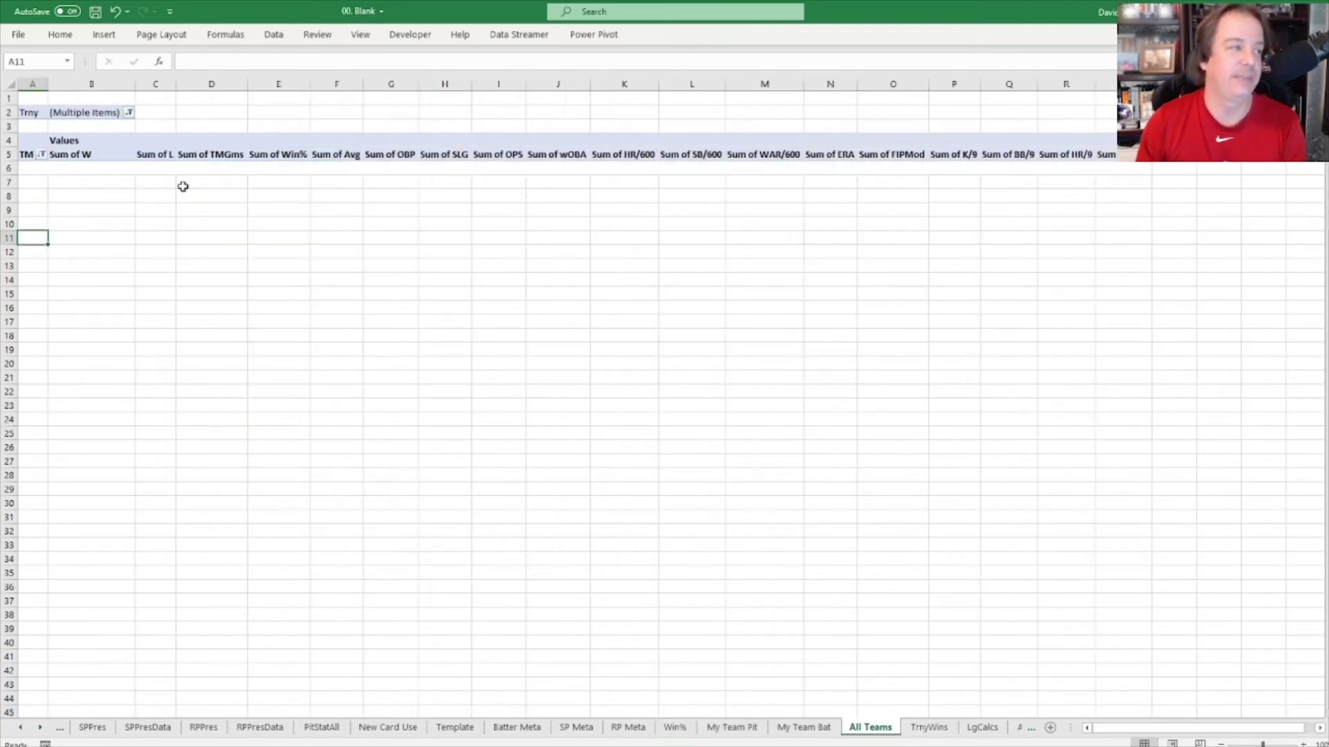
pyautogui.click(130, 114)
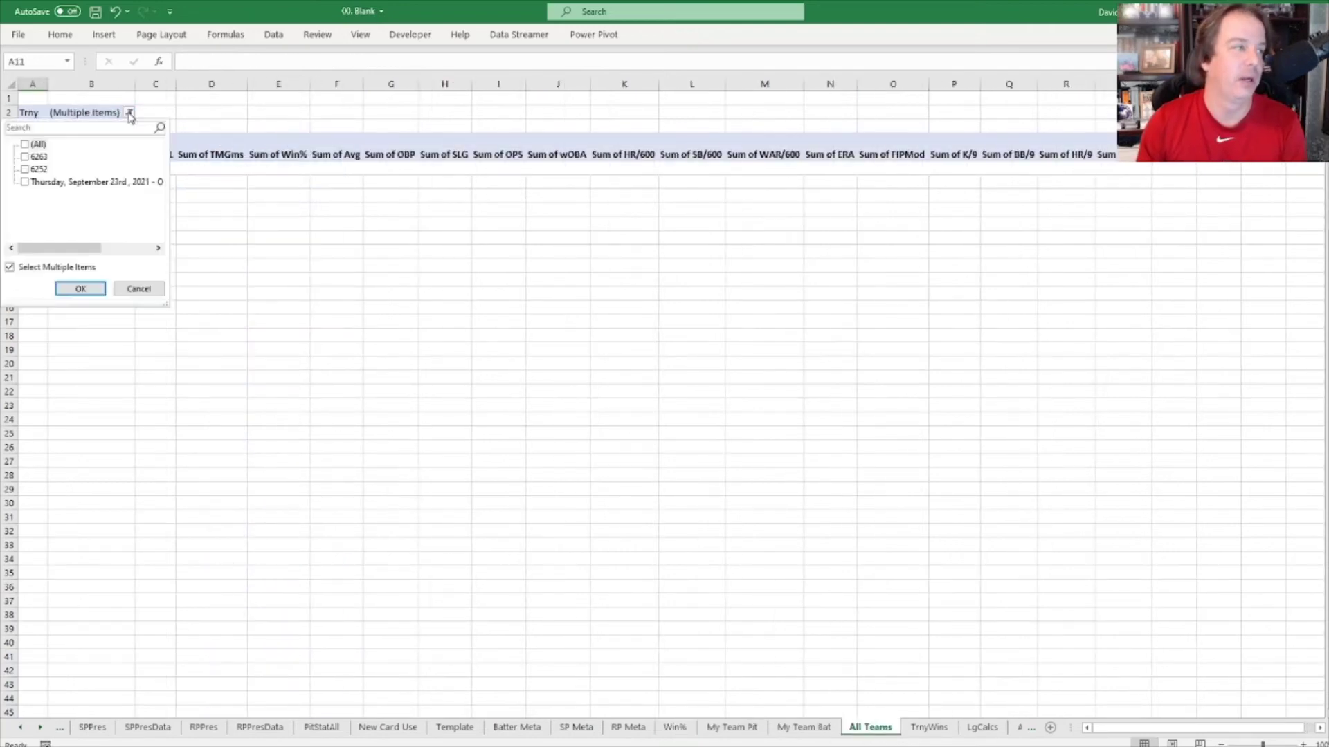
pyautogui.click(25, 156)
pyautogui.click(25, 169)
pyautogui.click(80, 288)
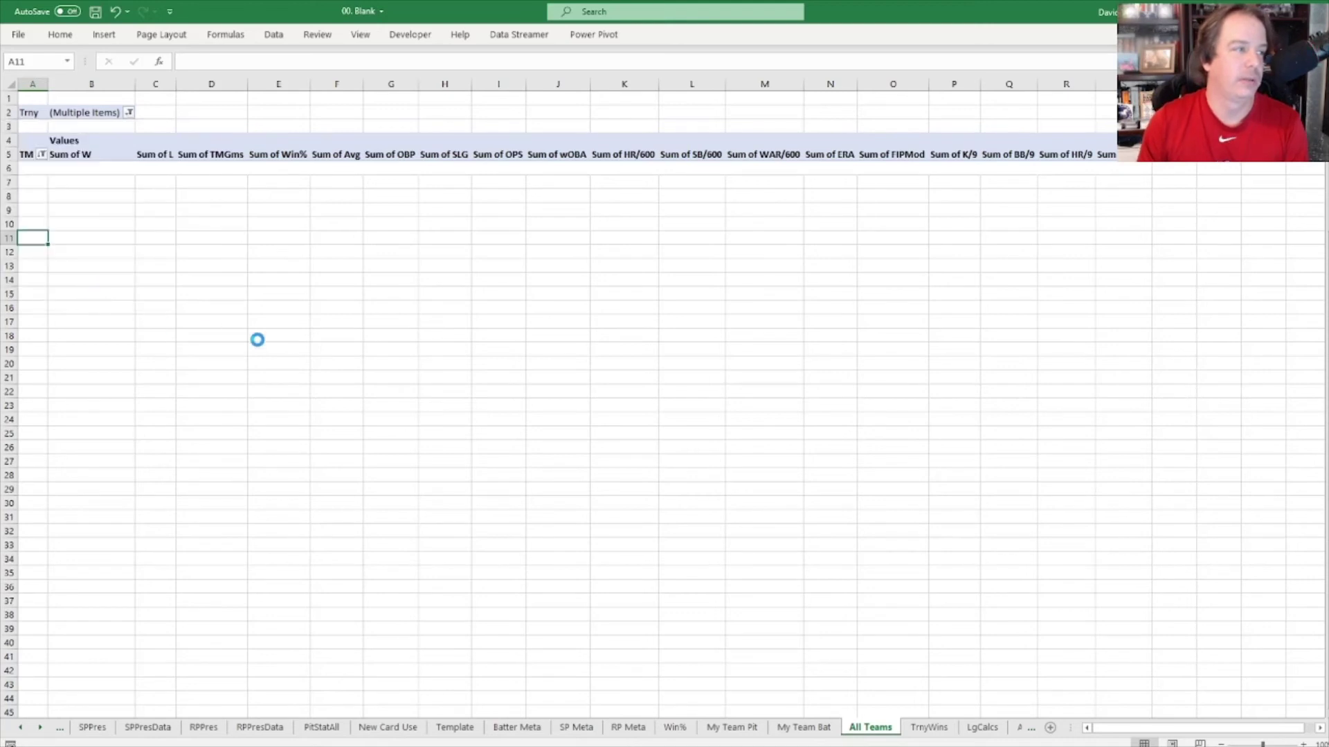
# Step: Lower the Sum of TMGms minimum in the All Teams TM value filter and compare Dewey Decimals2 with the other teams
pyautogui.click(43, 154)
pyautogui.moveTo(89, 265)
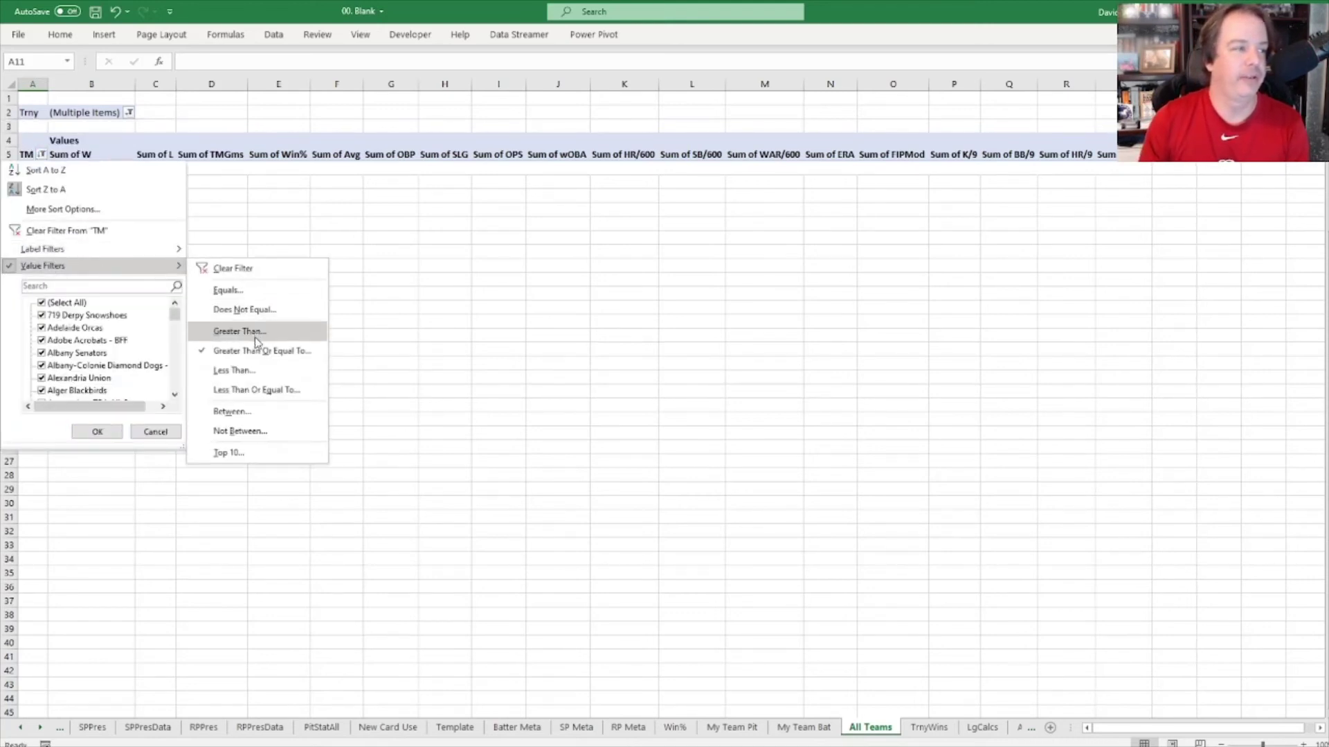
pyautogui.click(259, 353)
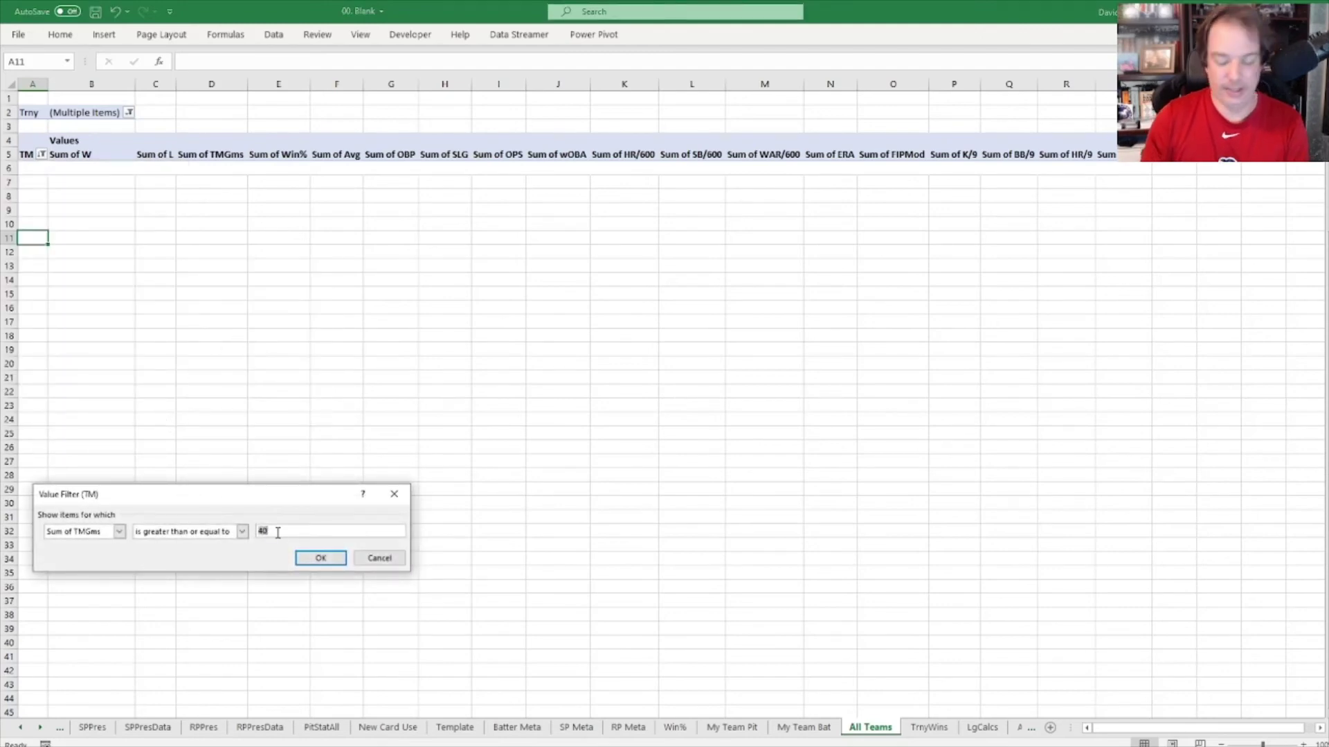
pyautogui.press('Return')
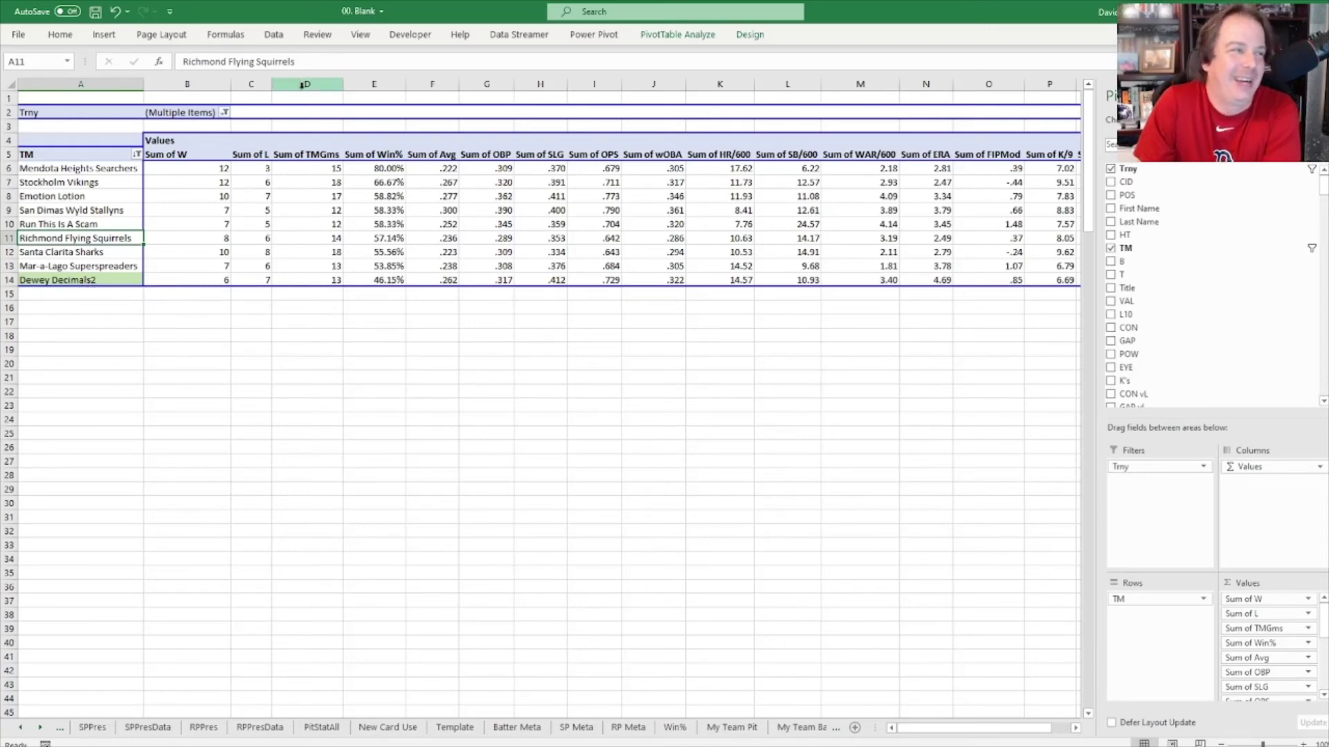
pyautogui.click(69, 277)
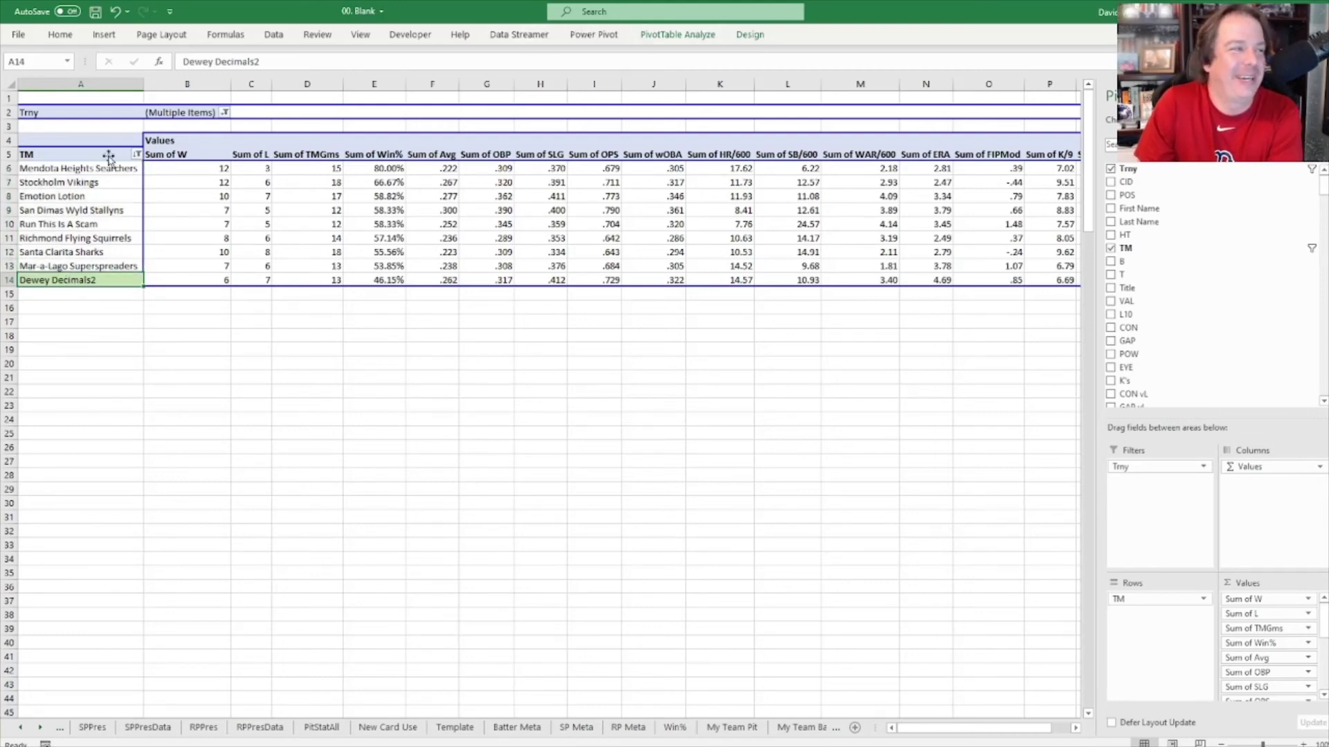
pyautogui.click(82, 178)
pyautogui.click(105, 311)
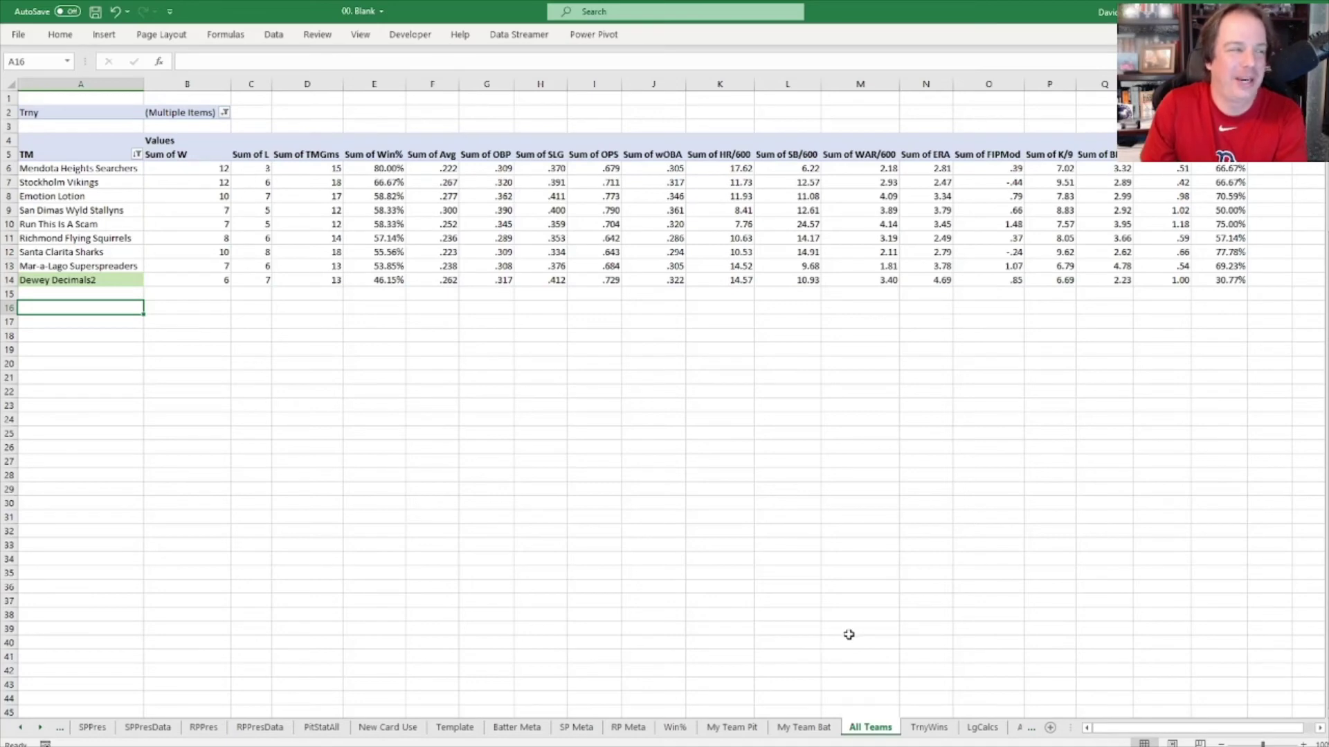
# Step: Filter the My Team Pit sheet's TM field to Dewey Decimals2
pyautogui.click(749, 728)
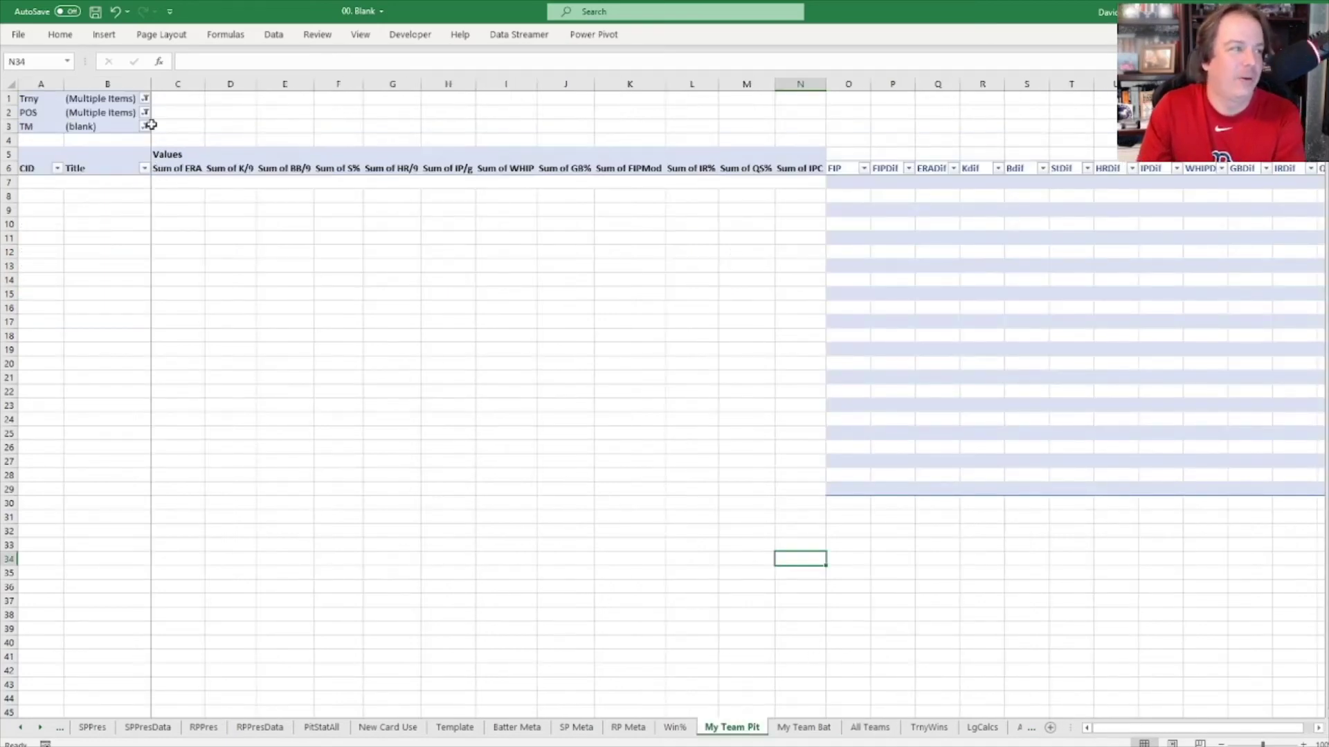
pyautogui.click(145, 128)
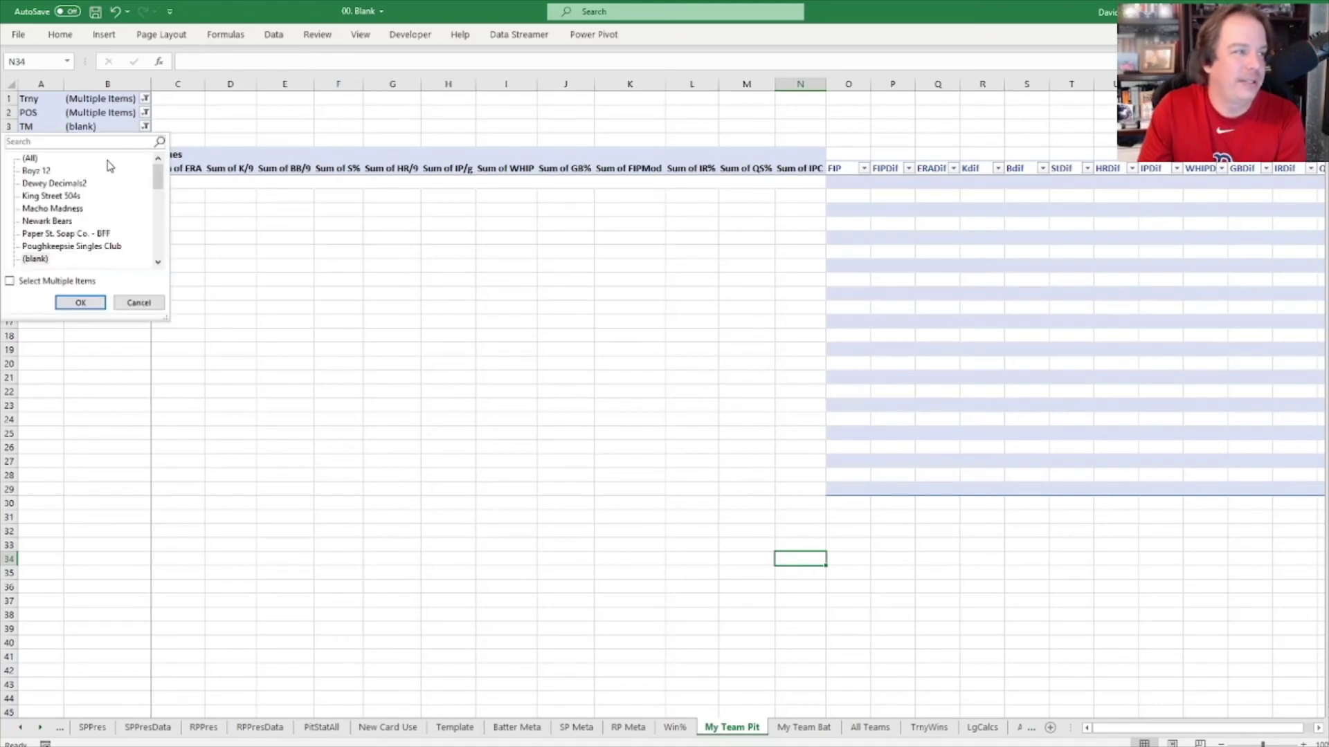
pyautogui.click(72, 190)
pyautogui.click(91, 302)
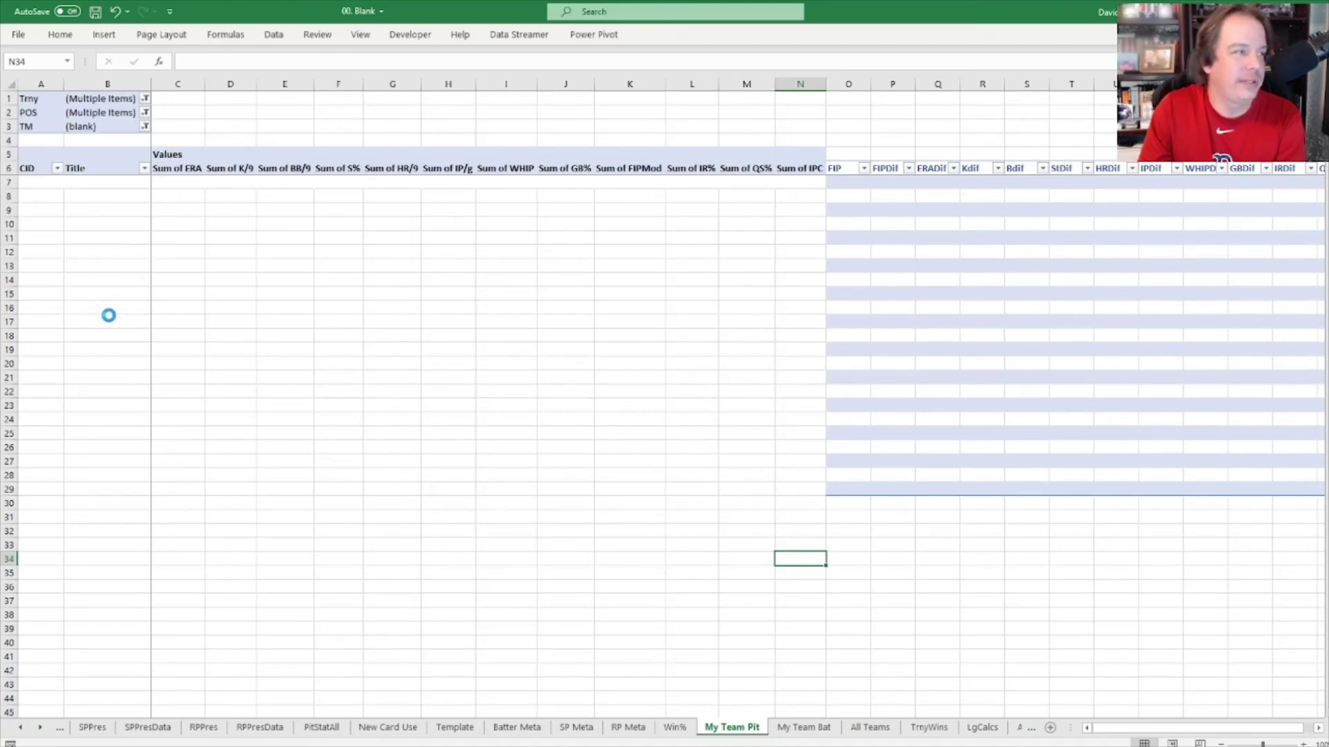
# Step: Include tournaments 6263 and 6252 in the My Team Pit sheet's Trny filter
pyautogui.click(151, 101)
pyautogui.click(151, 100)
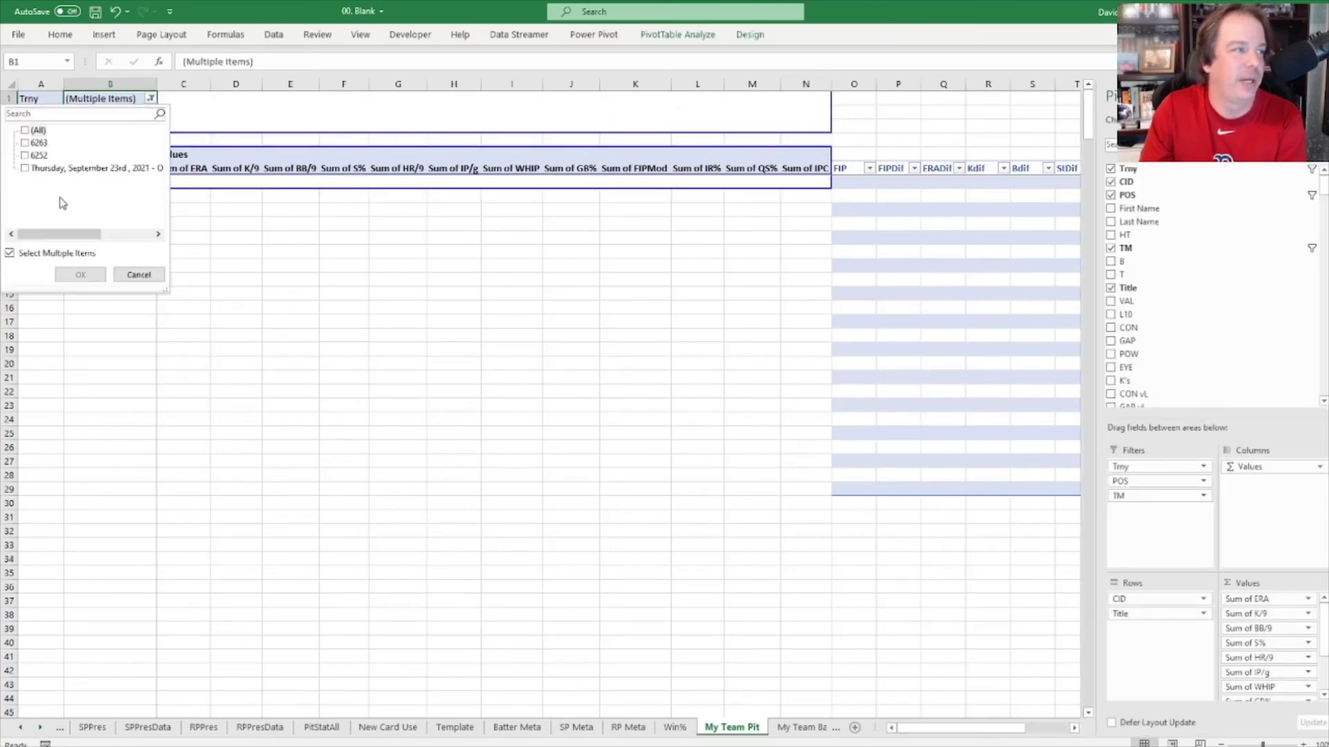
pyautogui.click(26, 144)
pyautogui.click(25, 156)
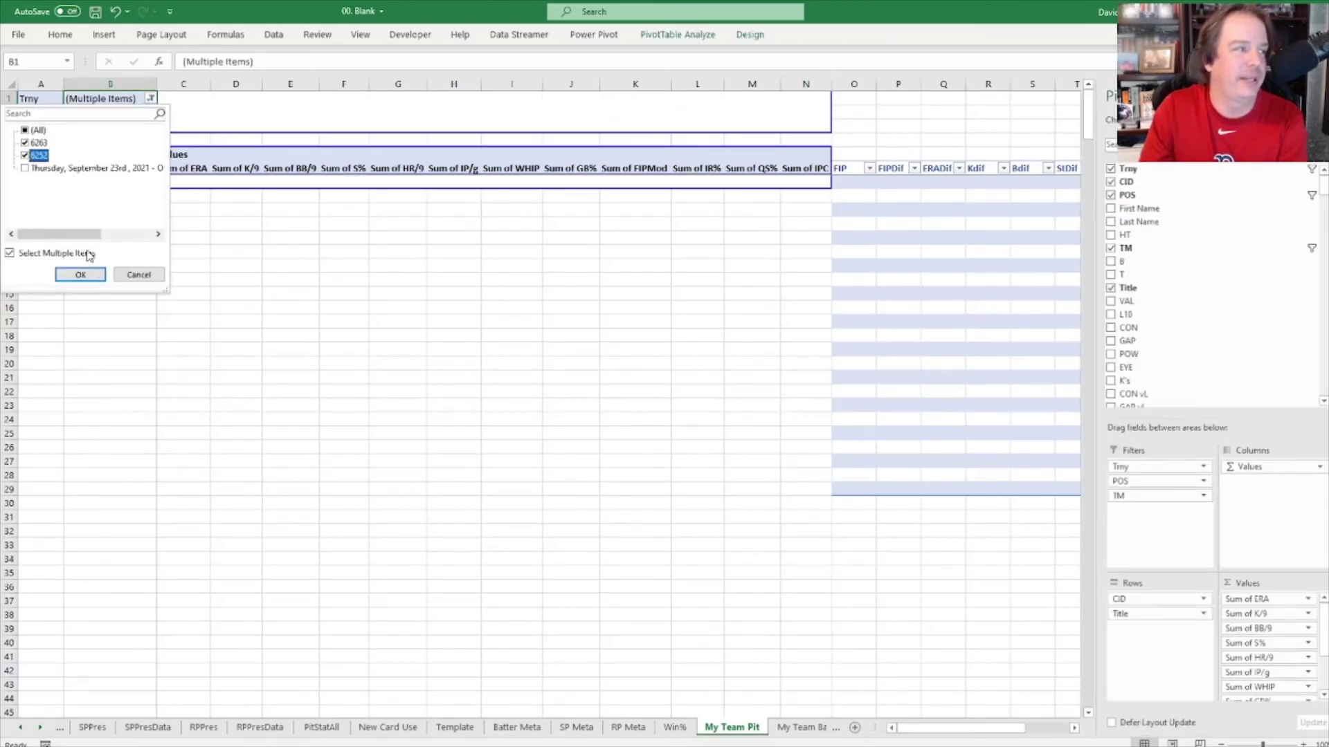
pyautogui.click(81, 274)
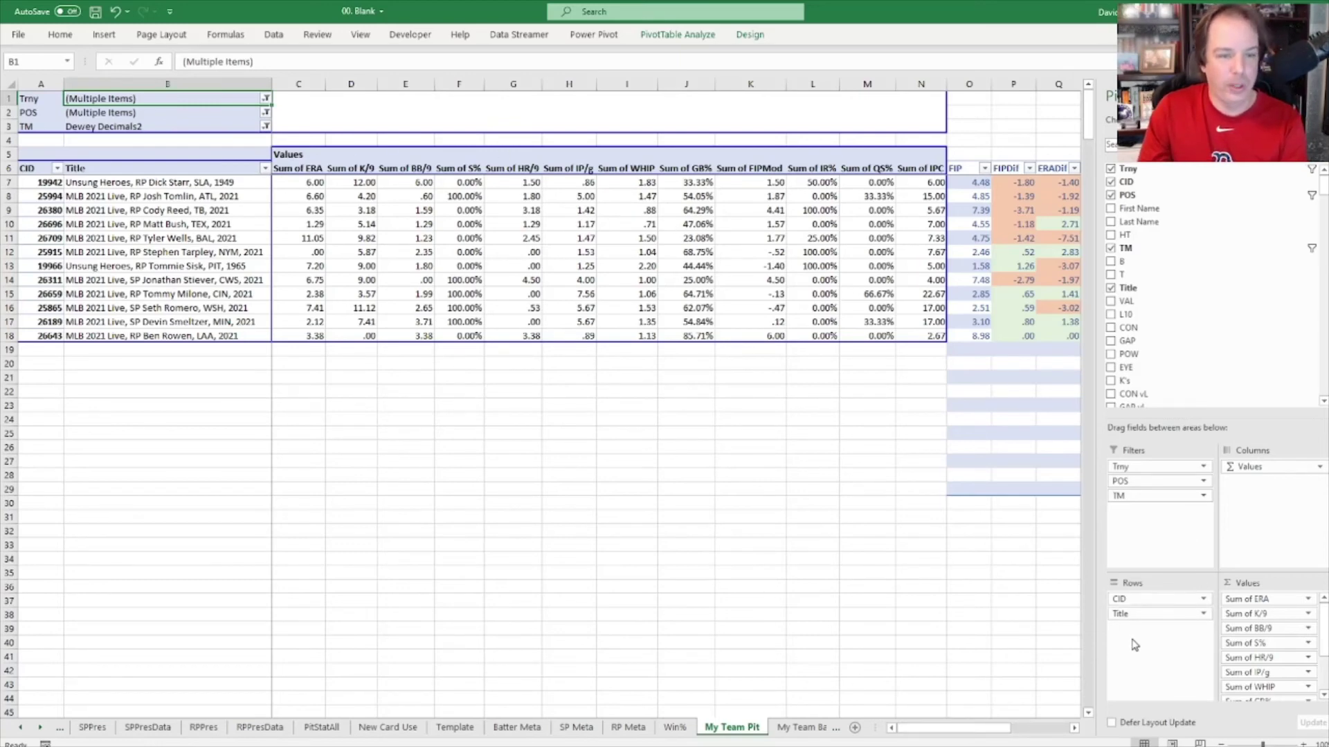
# Step: Examine the My Team Pit difference columns from FIPDif to QSDif and review the tournament choices in the Trny filter
pyautogui.click(1076, 729)
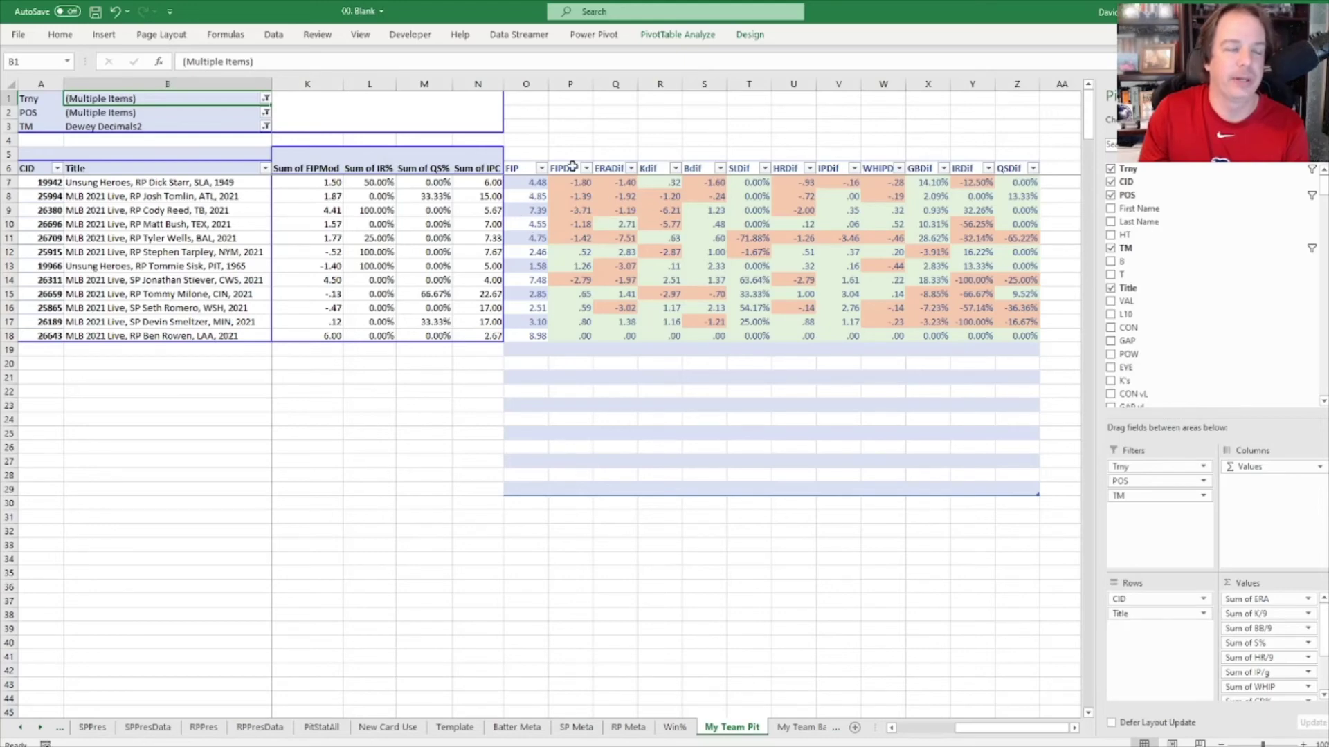
pyautogui.moveTo(1011, 728); pyautogui.dragTo(955, 728)
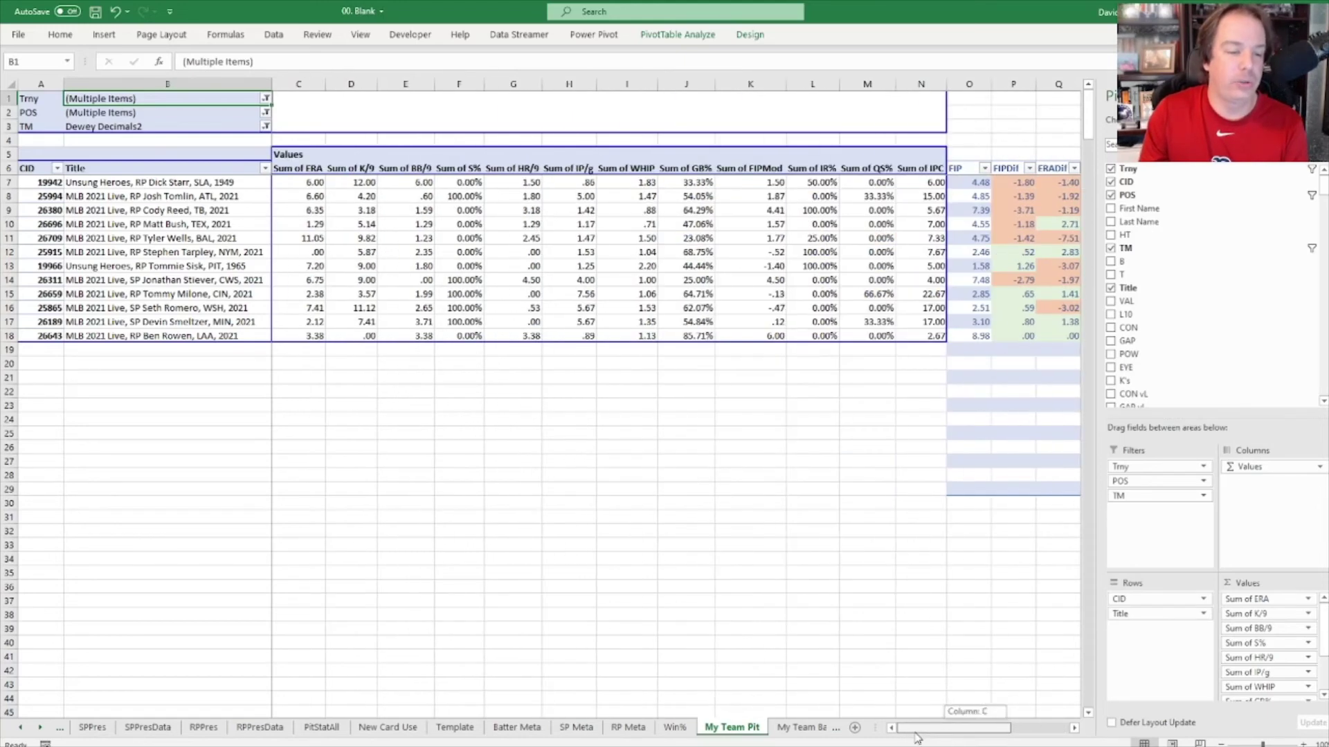
pyautogui.click(266, 99)
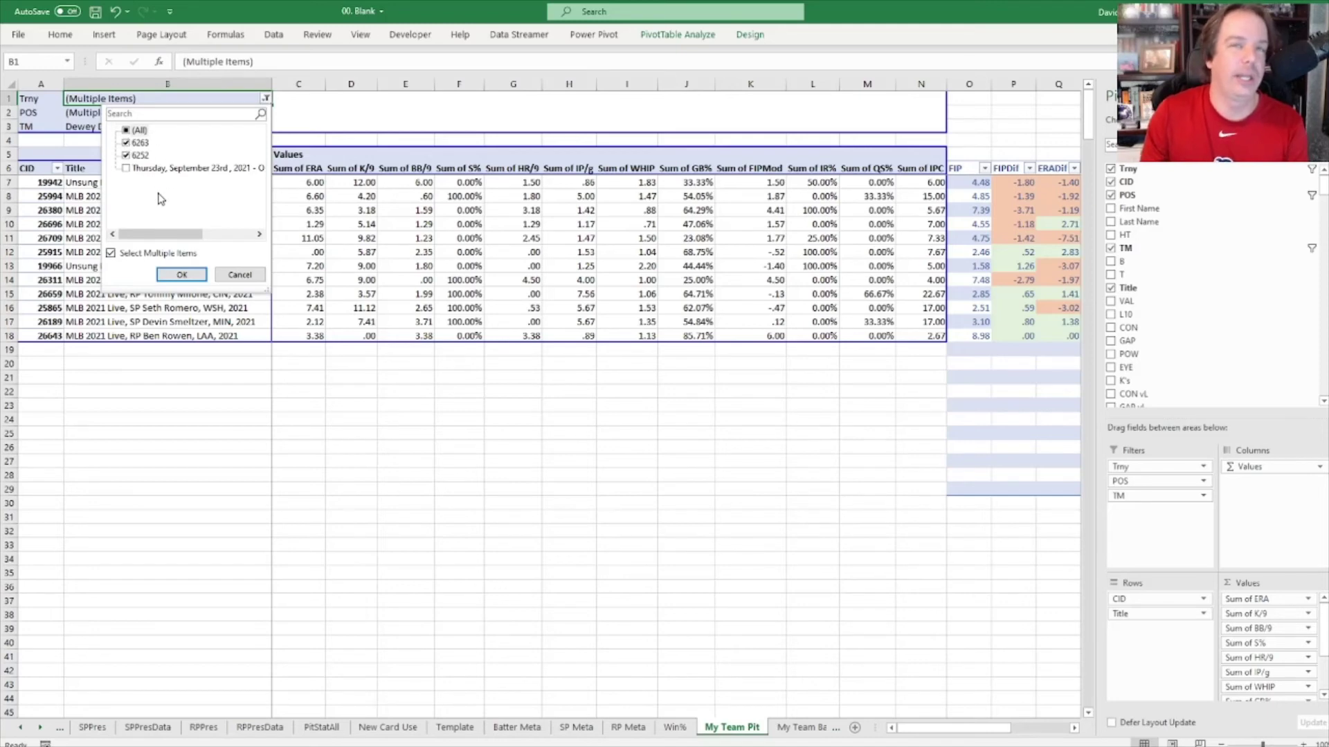
pyautogui.click(240, 272)
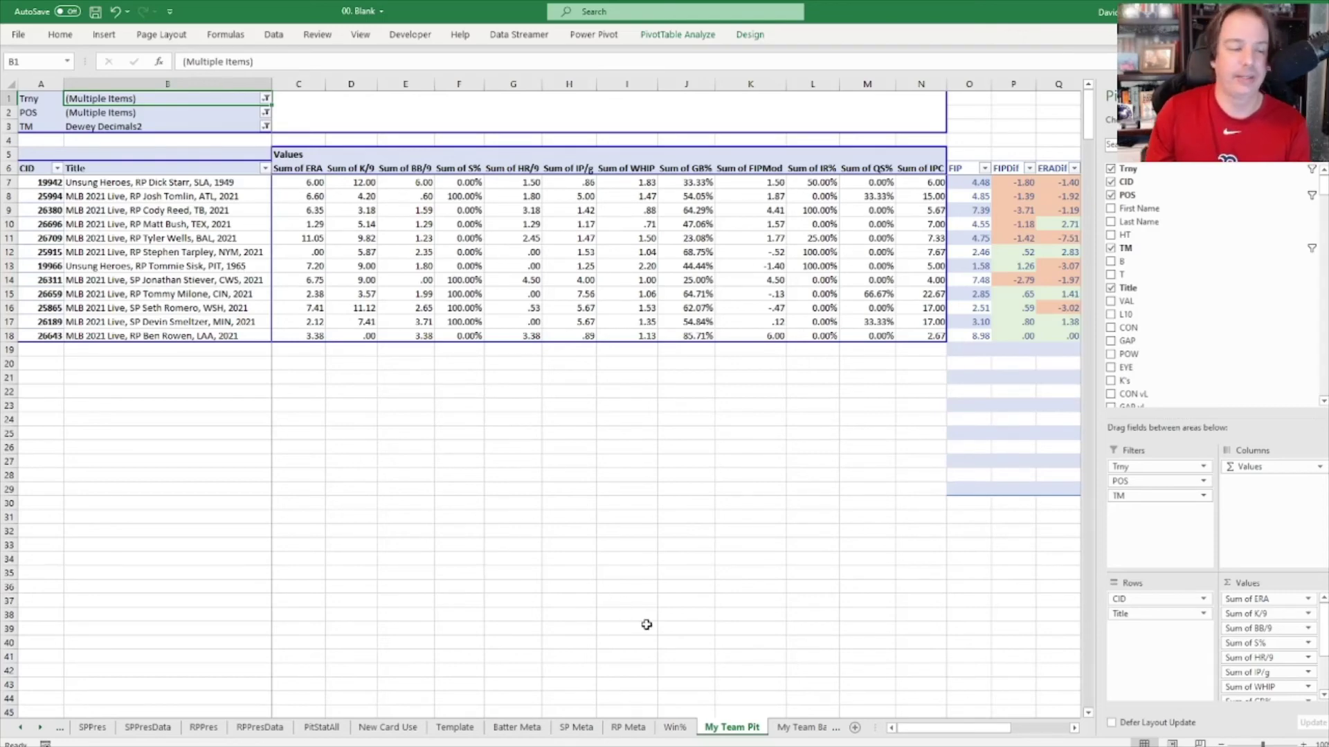
# Step: Filter the My Team Bat sheet's TM field to Dewey Decimals2
pyautogui.click(800, 727)
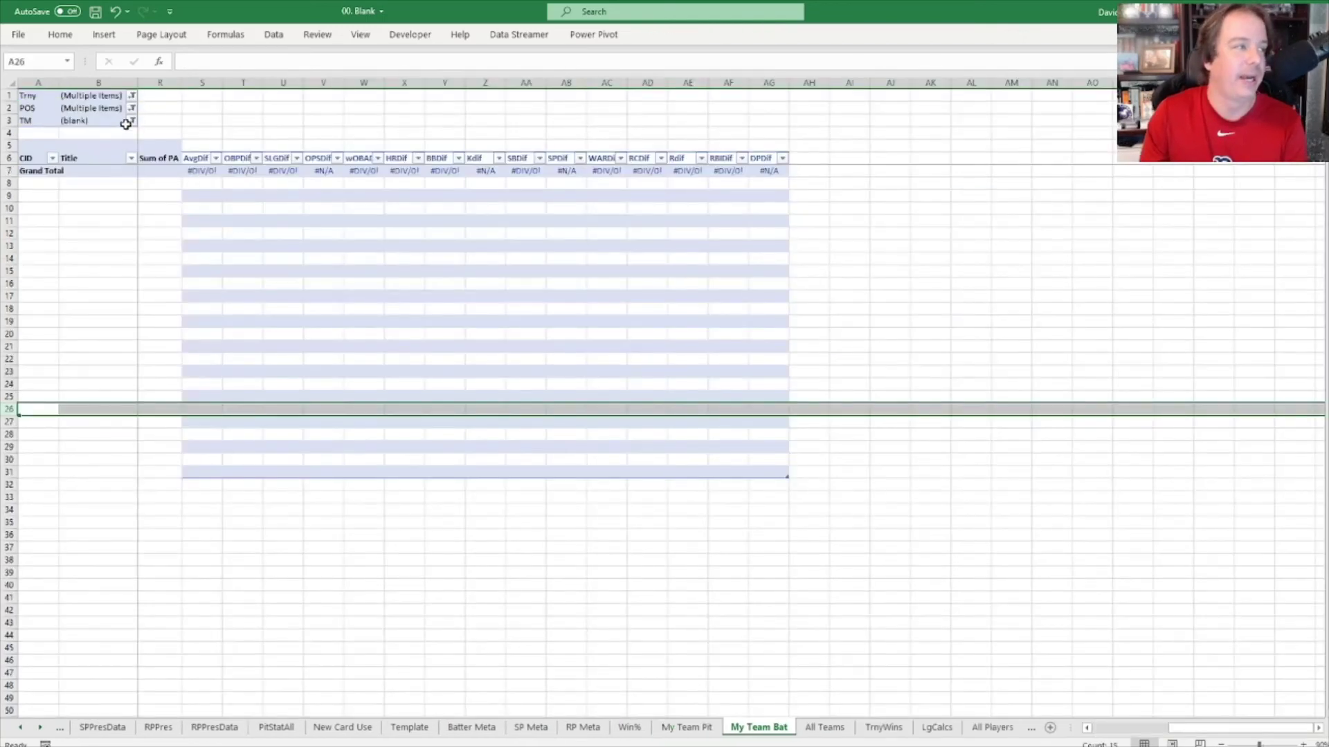
pyautogui.click(131, 120)
pyautogui.click(68, 181)
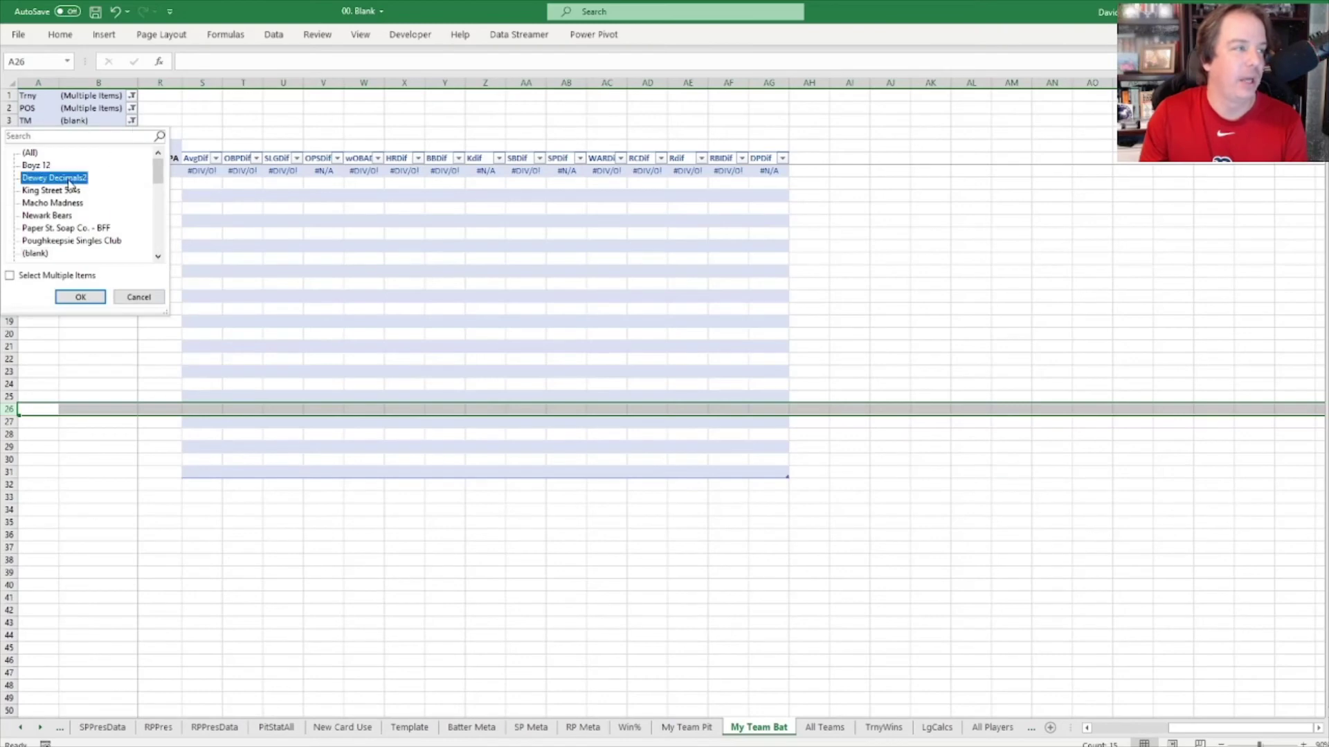
pyautogui.click(97, 297)
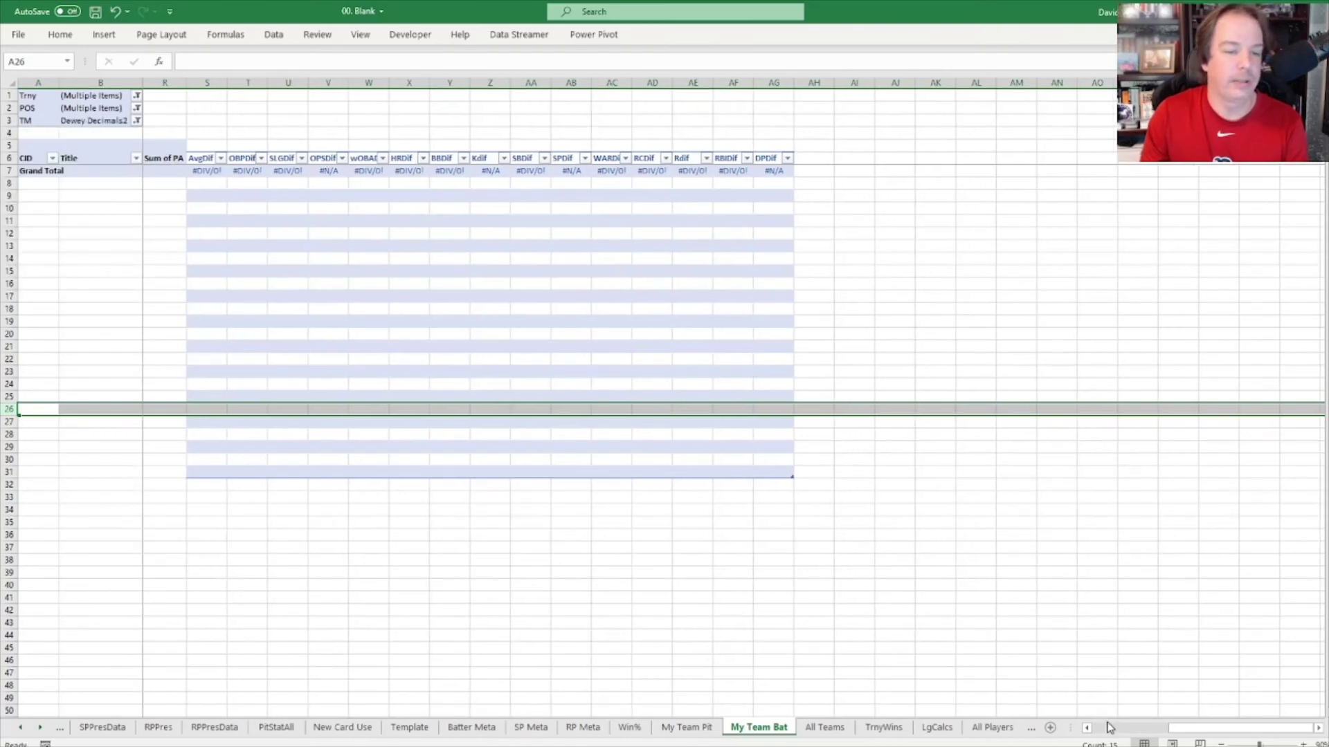
# Step: Include tournaments 6263 and 6252 in the My Team Bat sheet's Trny filter
pyautogui.click(1107, 726)
pyautogui.click(137, 96)
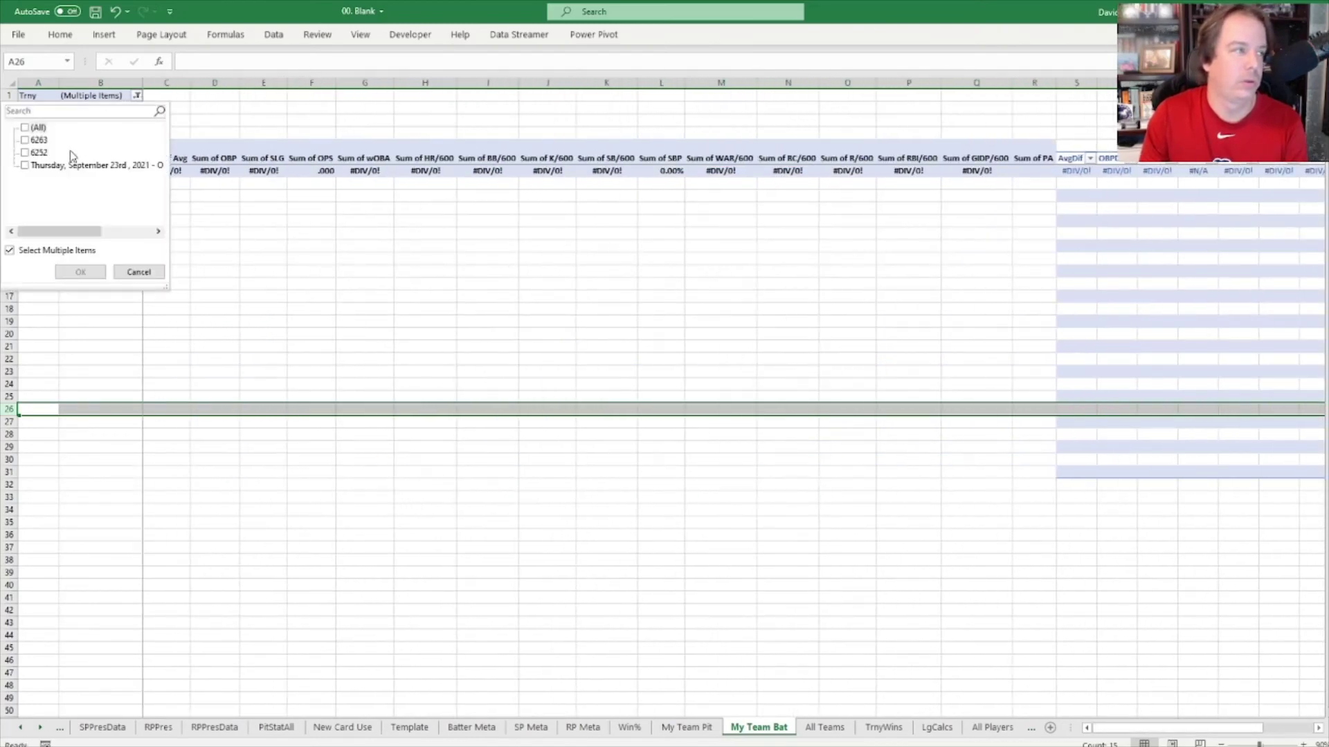
pyautogui.click(26, 140)
pyautogui.click(25, 152)
pyautogui.click(100, 272)
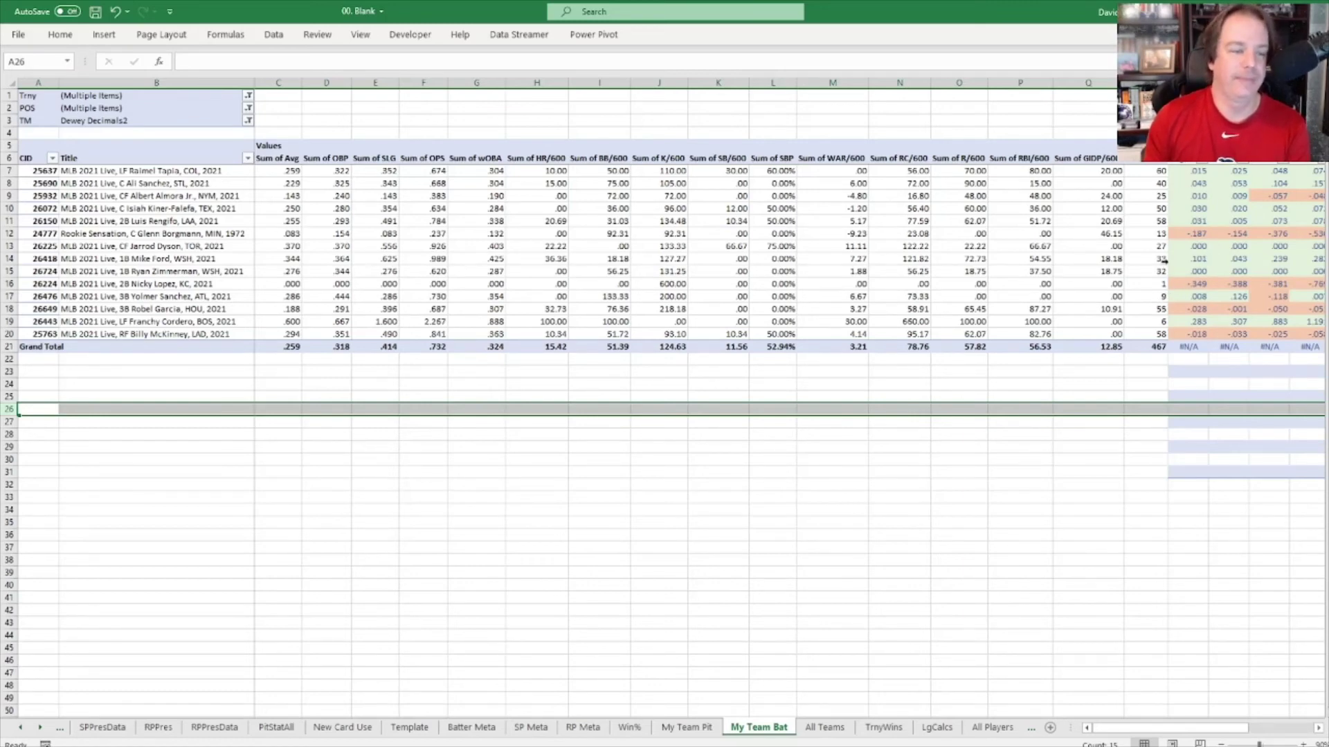
# Step: Open the TrnyWins sheet and inspect the Trny and TM row fields of its pivot table
pyautogui.click(884, 728)
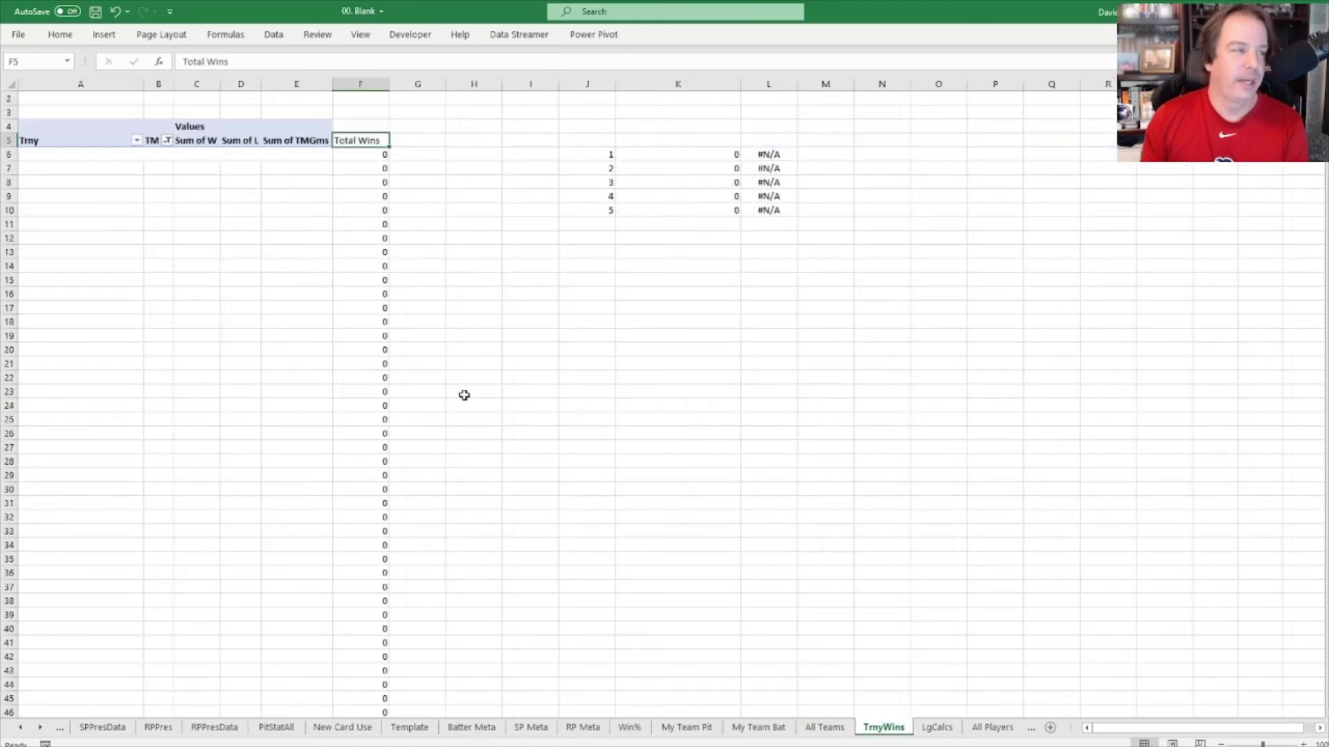
pyautogui.click(132, 157)
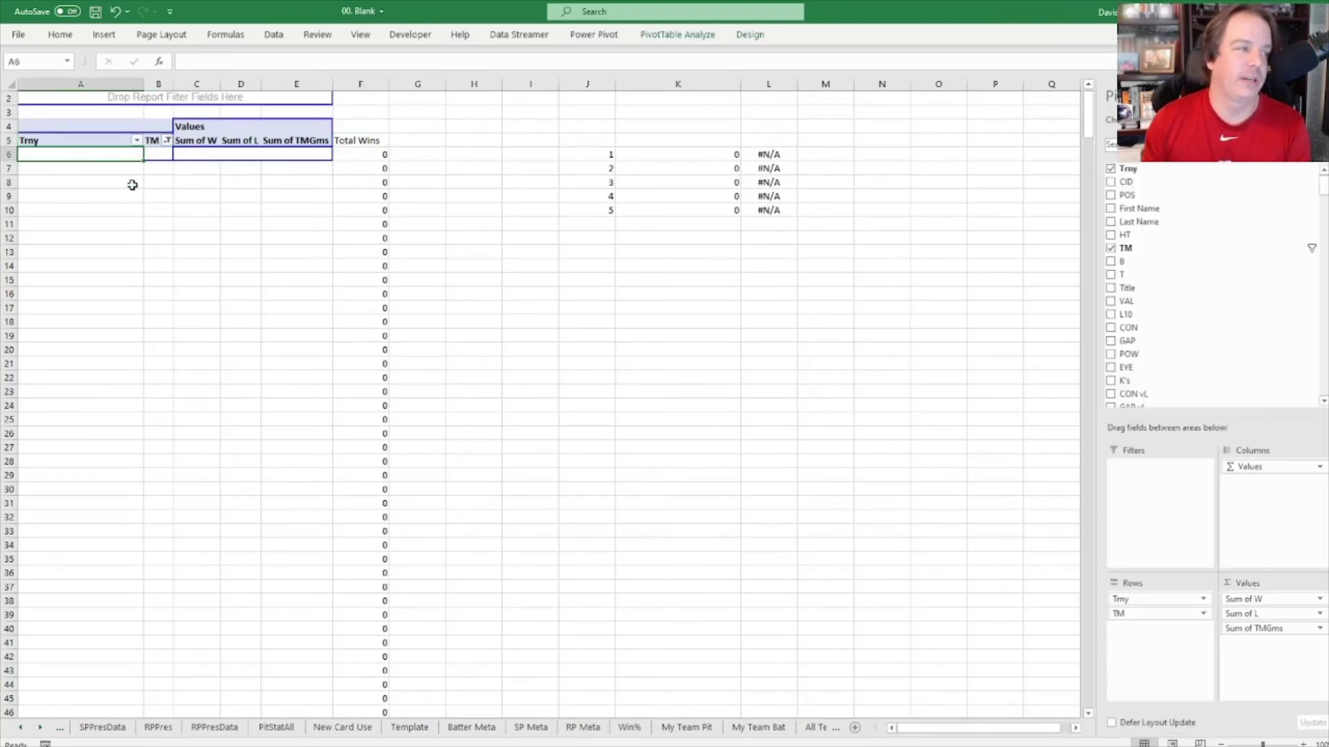
pyautogui.click(133, 182)
pyautogui.click(157, 154)
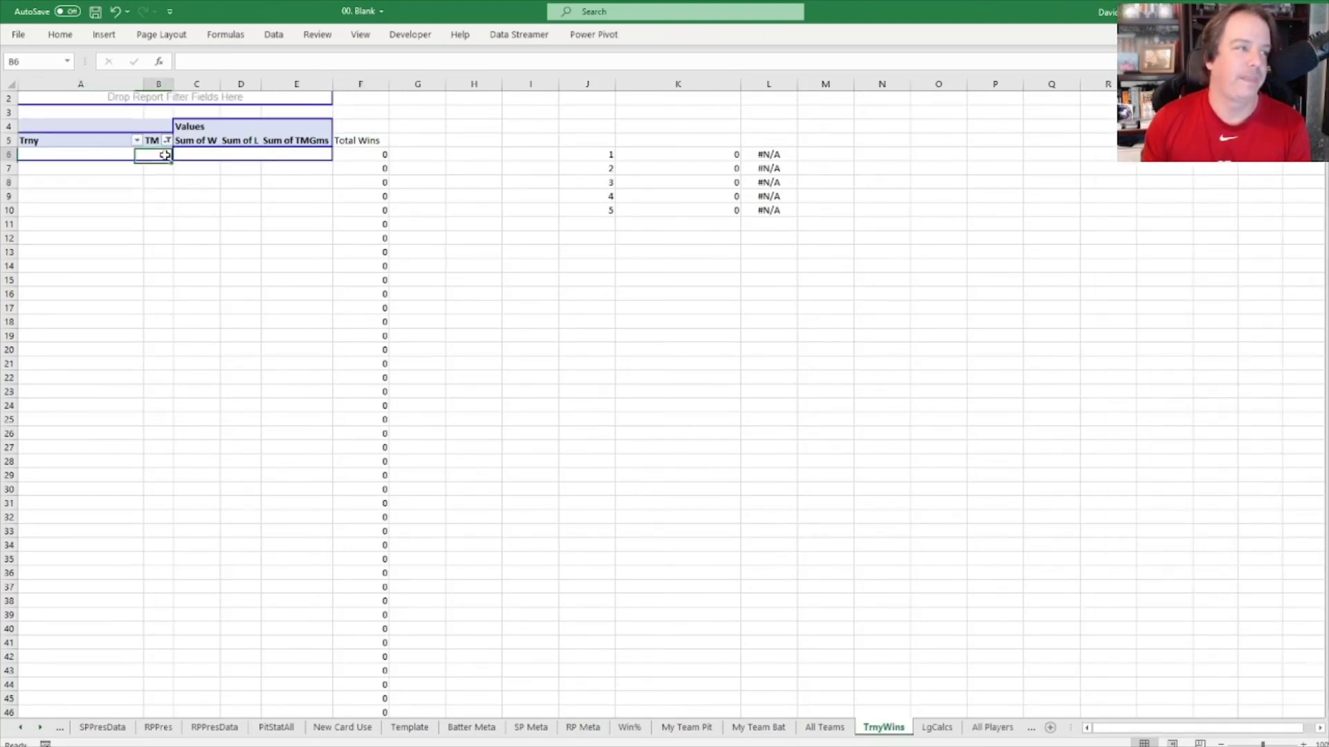
pyautogui.click(110, 146)
pyautogui.click(158, 157)
pyautogui.click(118, 158)
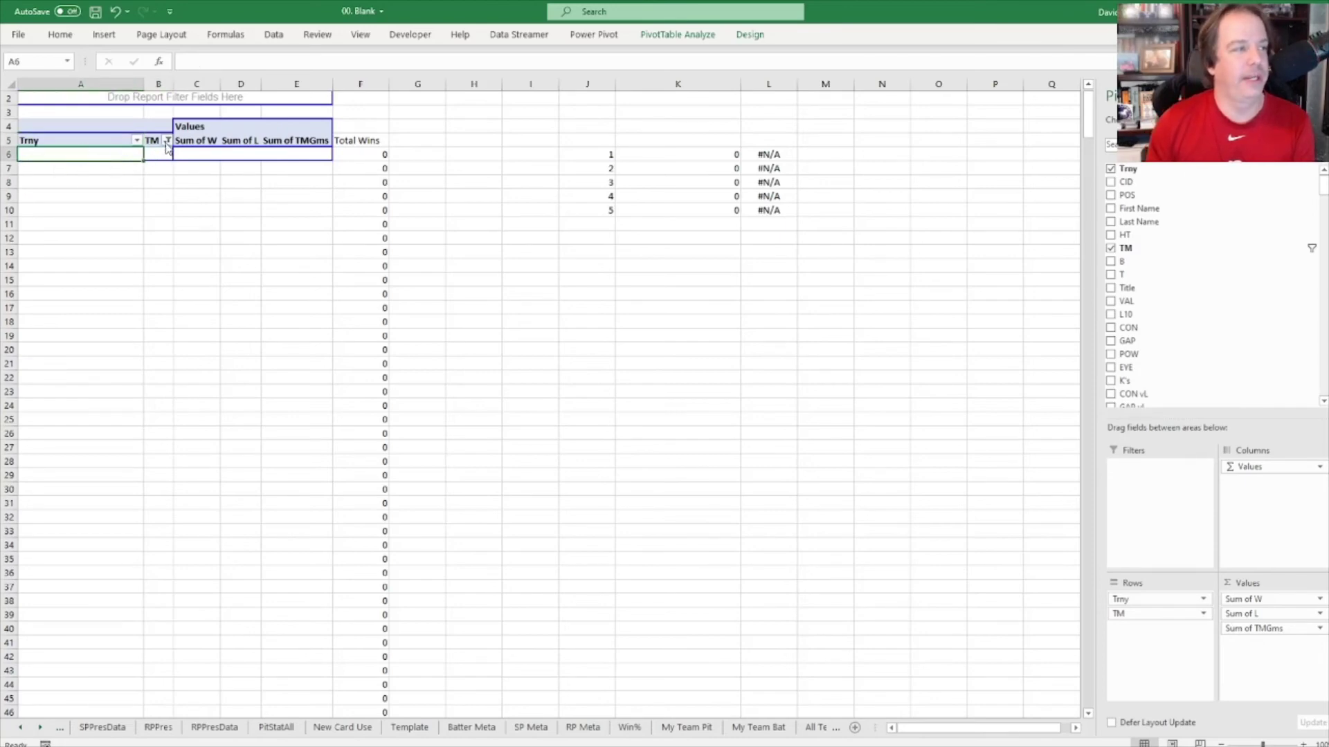
# Step: Review the equals condition on Sum of W in the TrnyWins TM value filter, leaving it as it is
pyautogui.click(166, 141)
pyautogui.moveTo(100, 251)
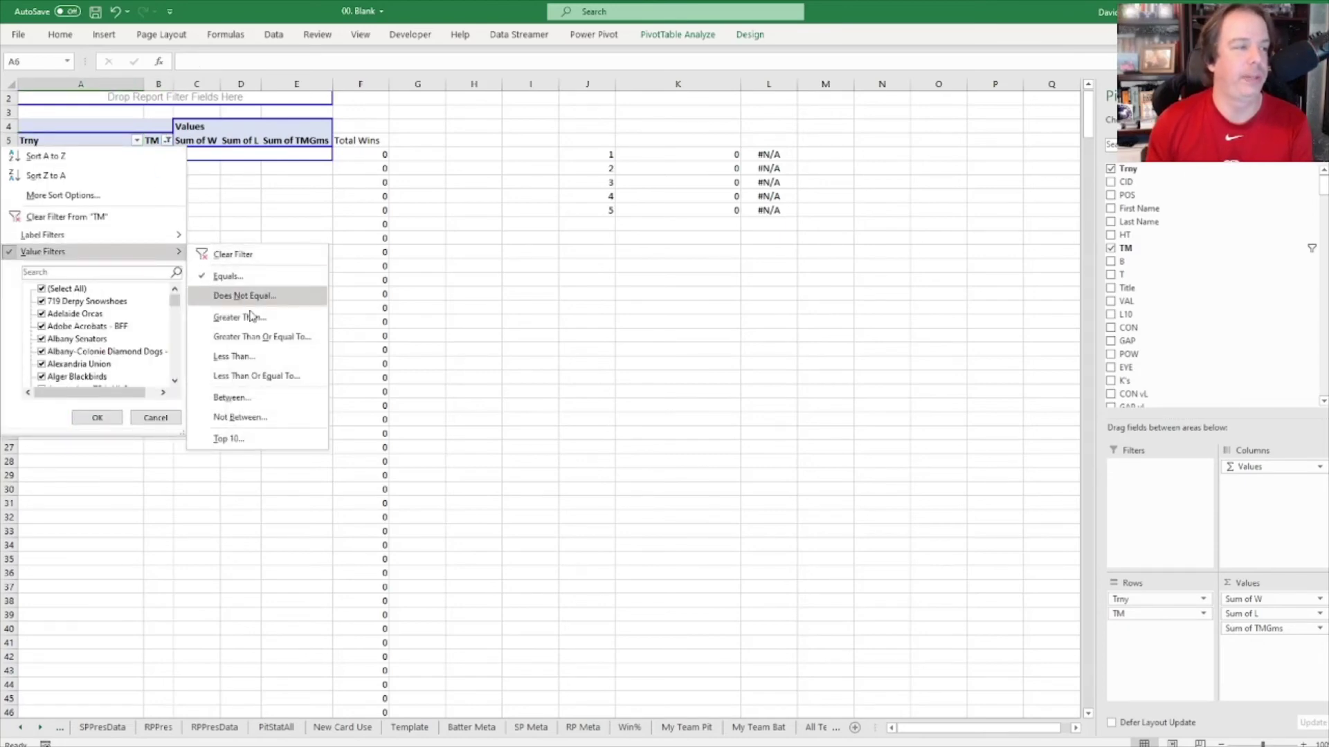
pyautogui.click(263, 277)
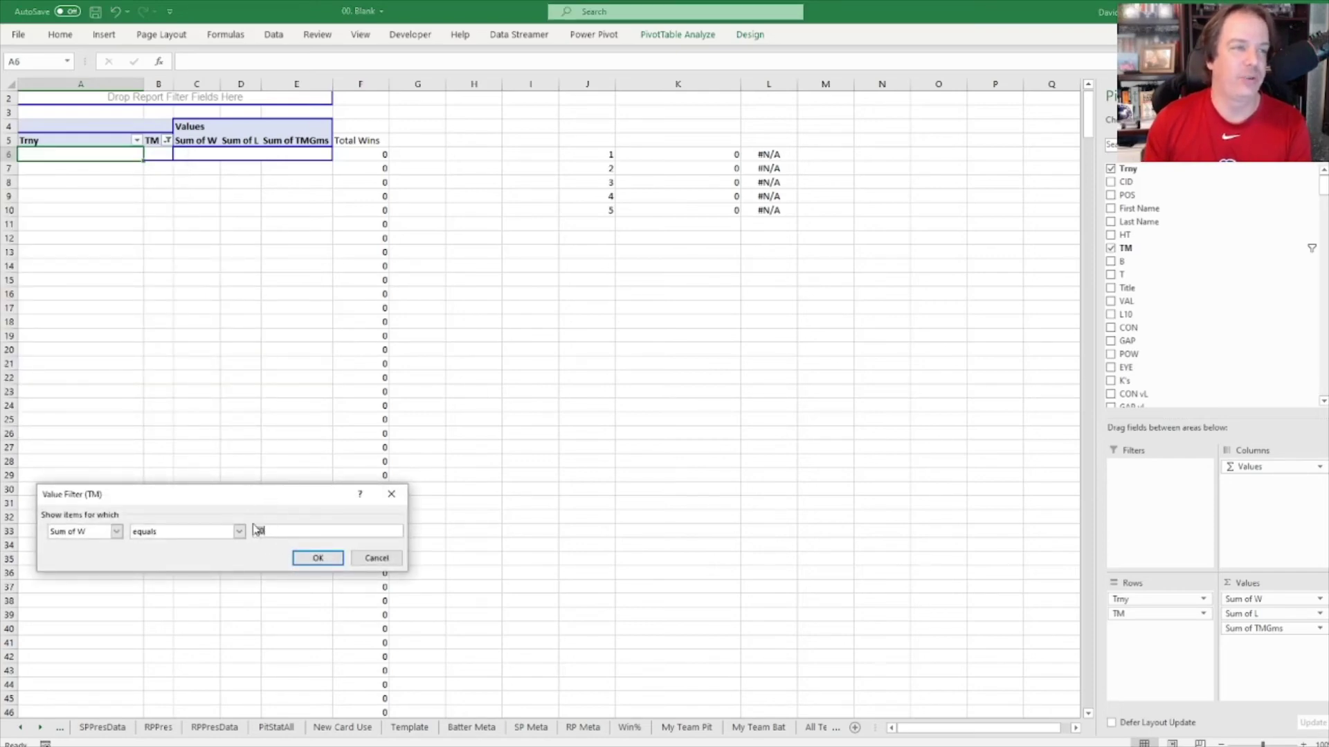
pyautogui.doubleClick(265, 534)
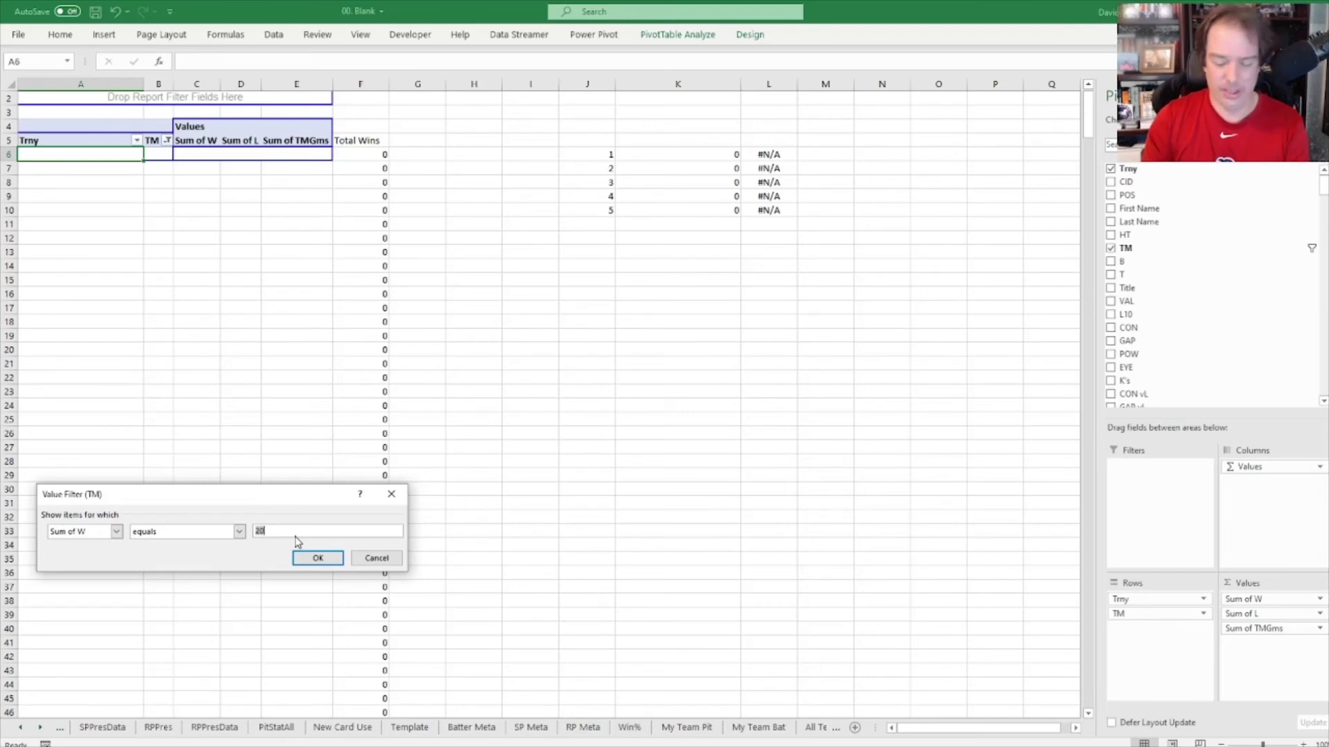
pyautogui.click(377, 559)
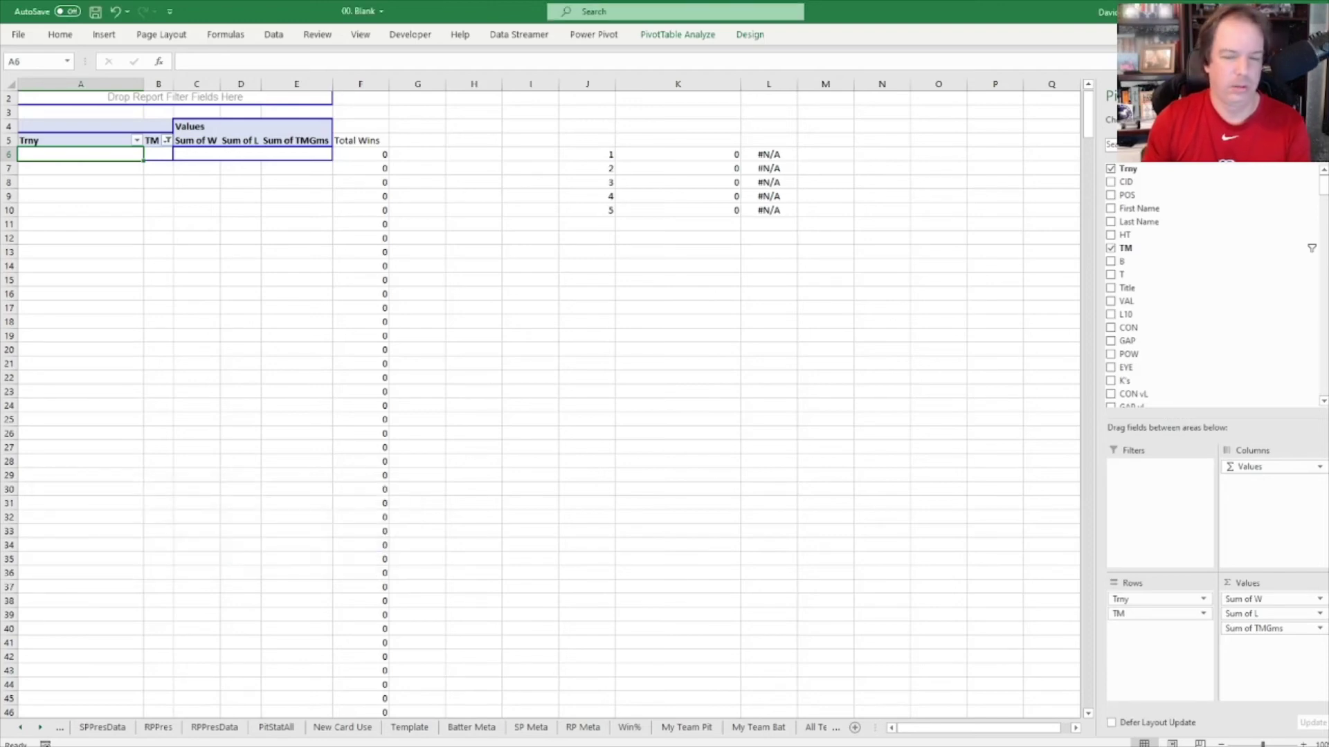
# Step: Switch to Out of the Park Baseball 22, look at the tournament coverage and tournament tree, and leave for the OOTP start screen
pyautogui.hotkey('alt', 'Tab')
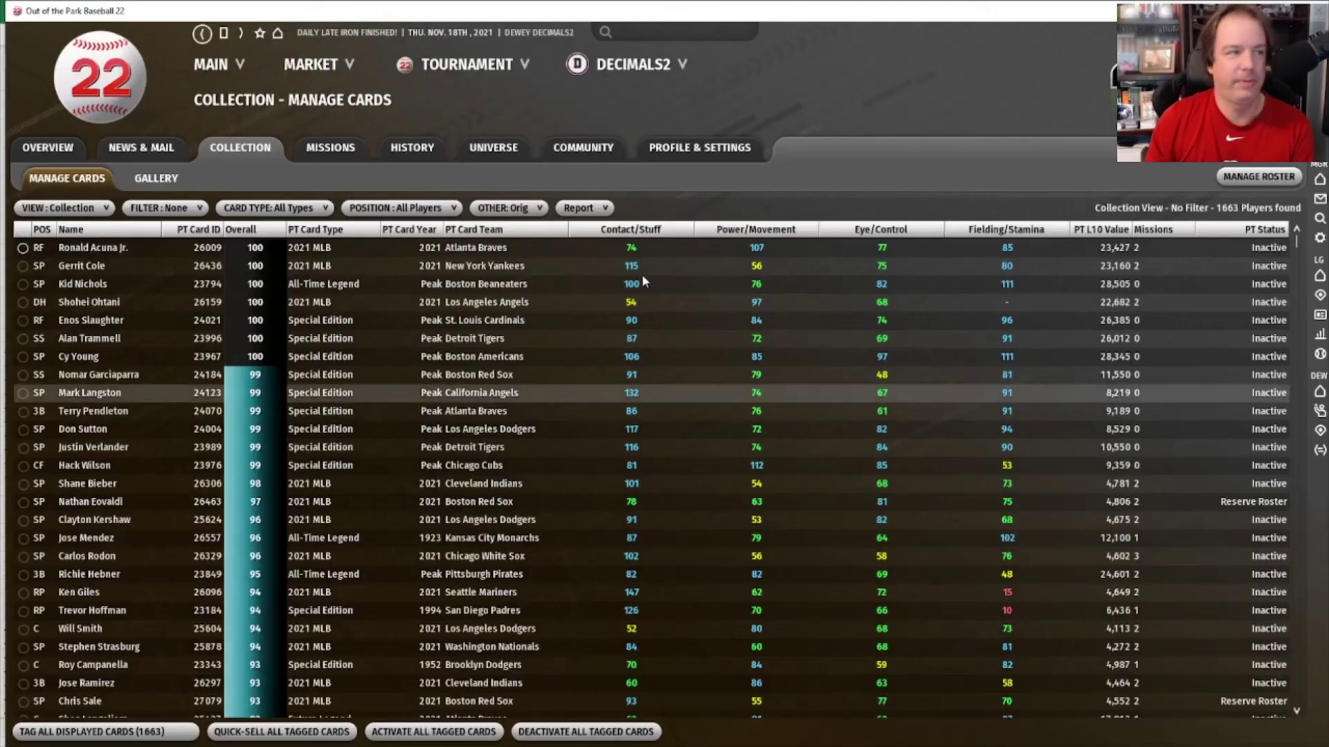
pyautogui.click(467, 64)
pyautogui.click(461, 100)
pyautogui.click(454, 65)
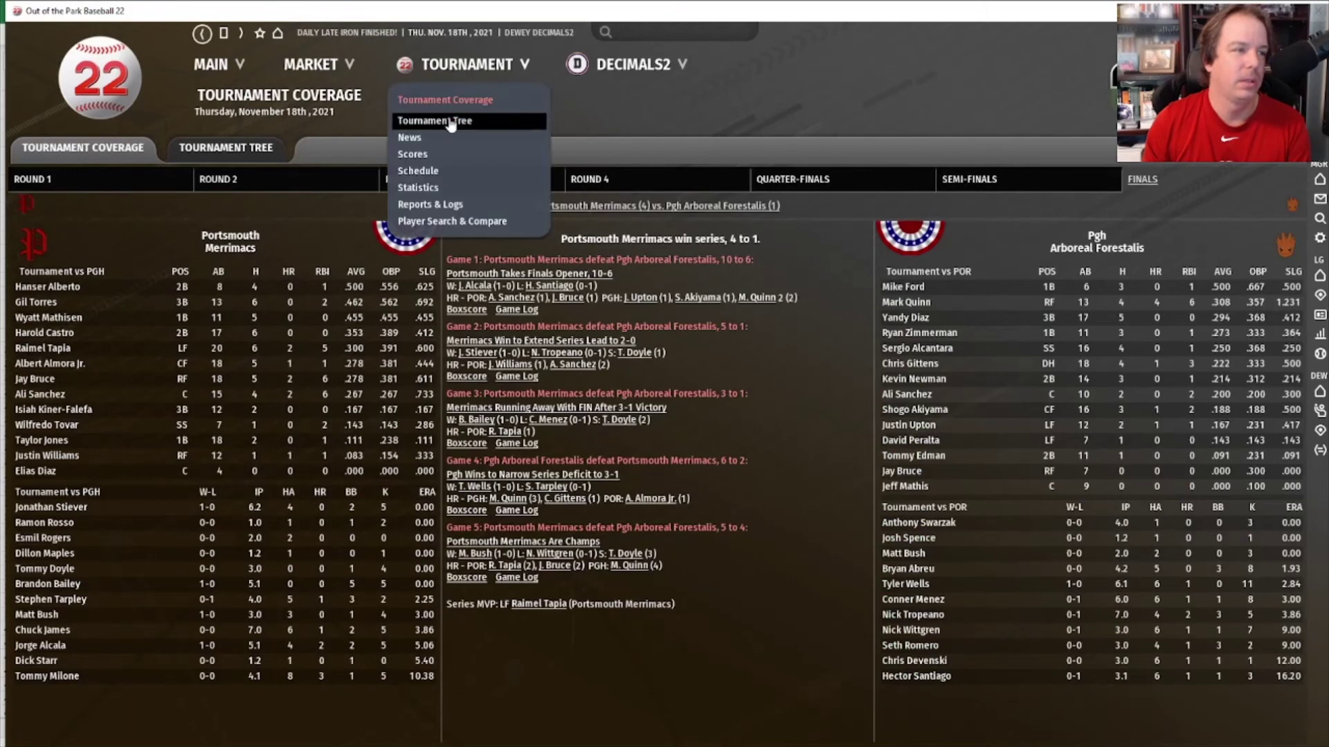
pyautogui.click(438, 122)
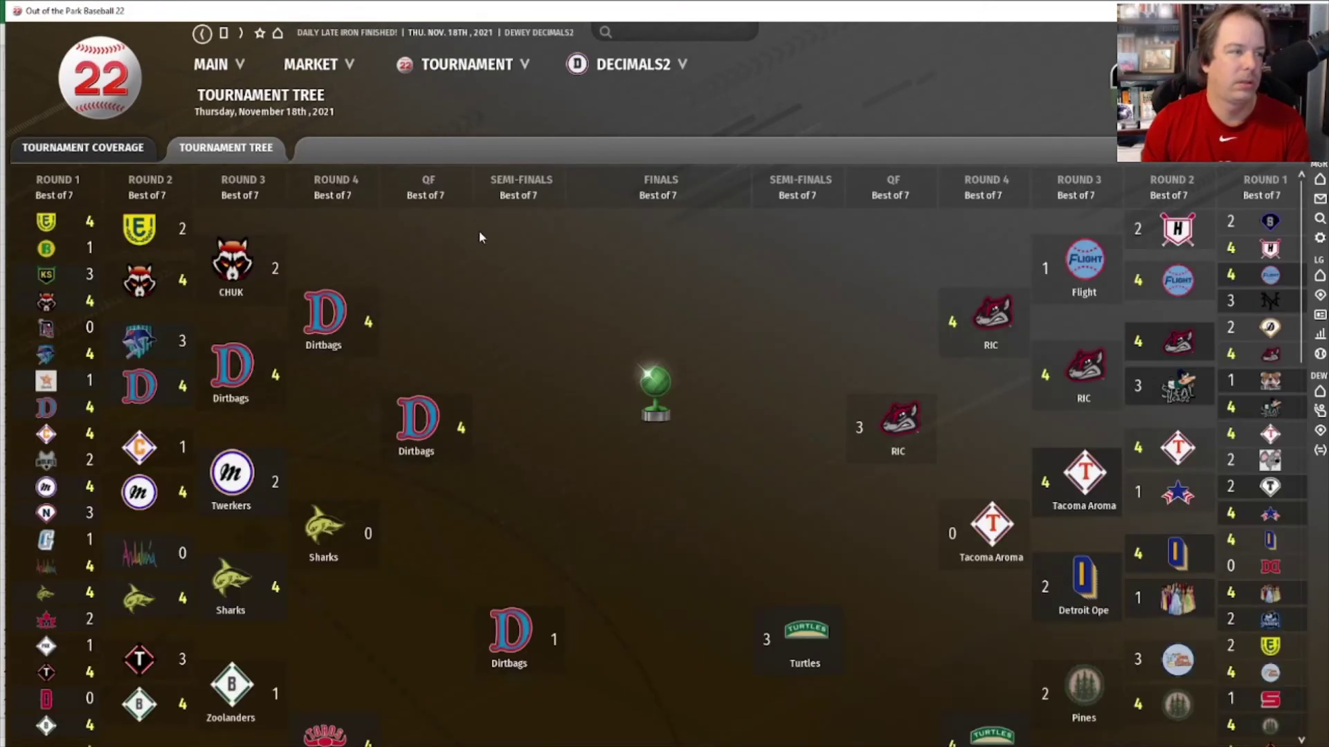
pyautogui.click(212, 65)
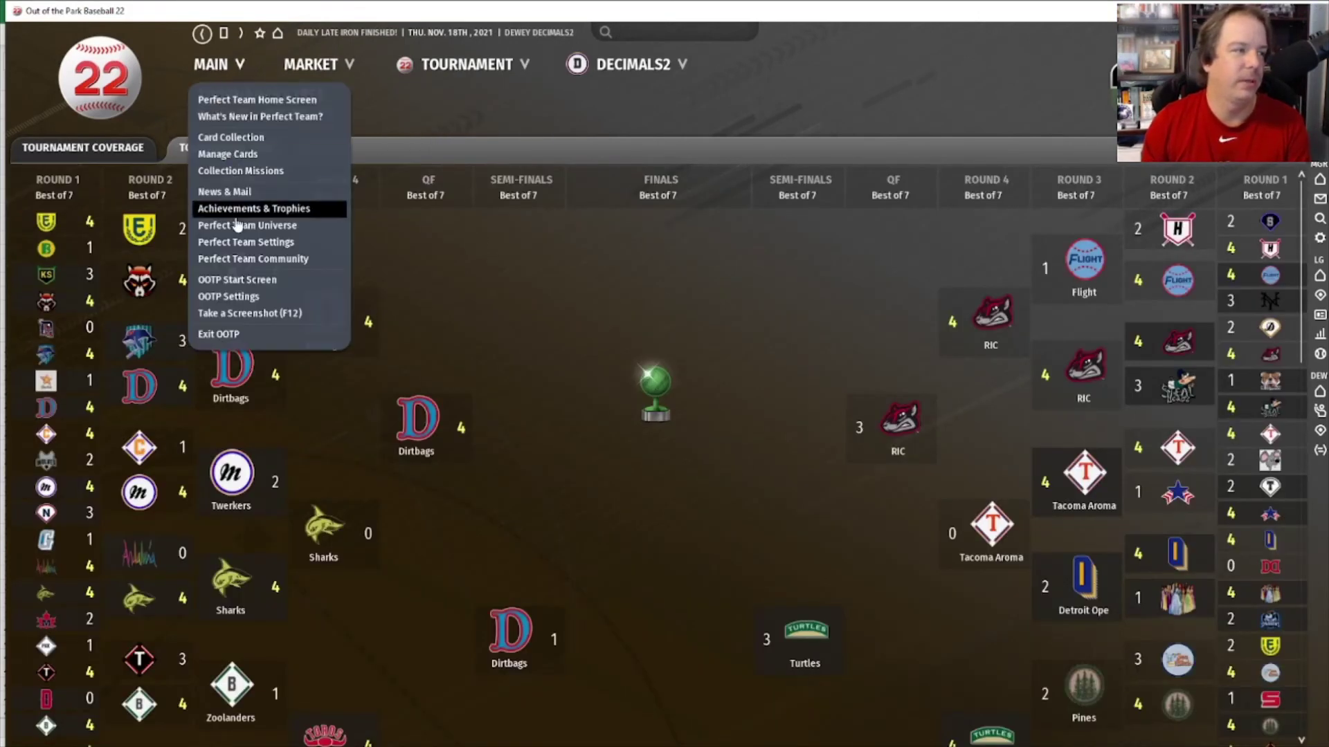
pyautogui.click(238, 281)
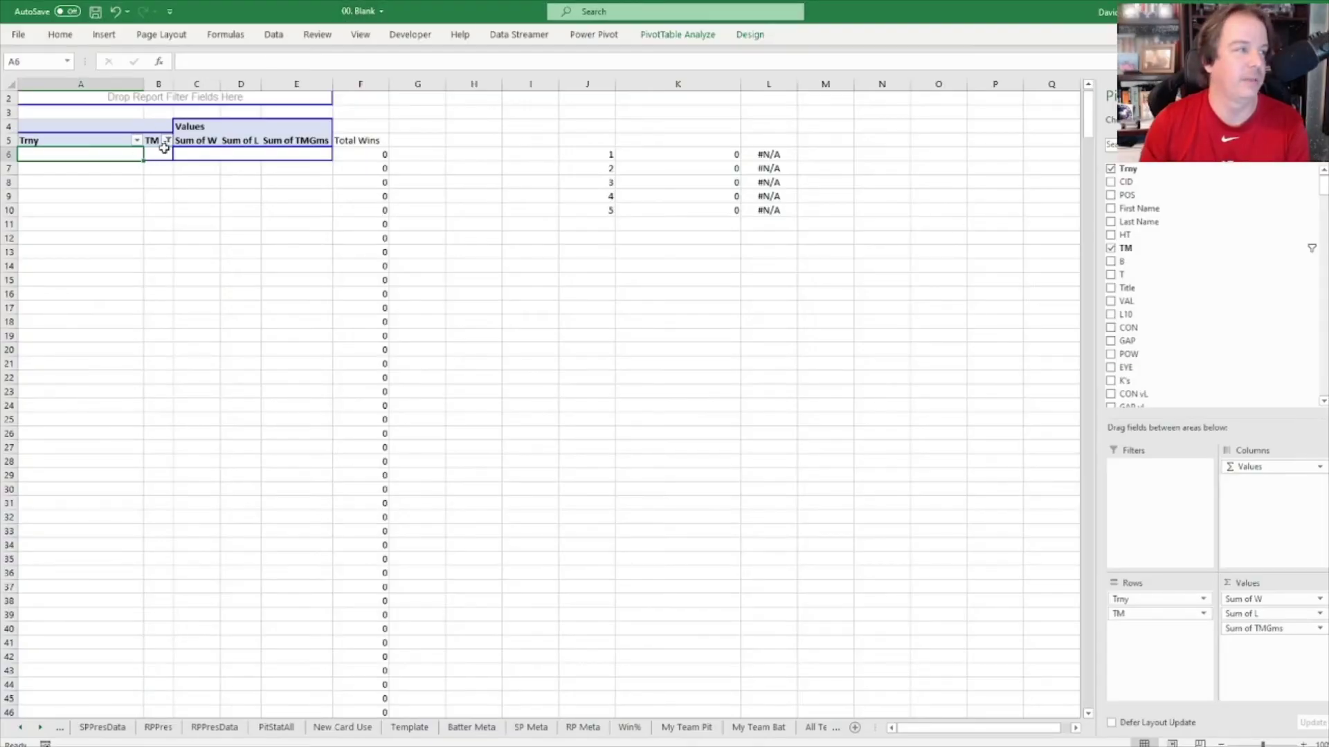
# Step: Back in the Excel workbook, set the TrnyWins TM value filter to Sum of W equals 12
pyautogui.click(166, 141)
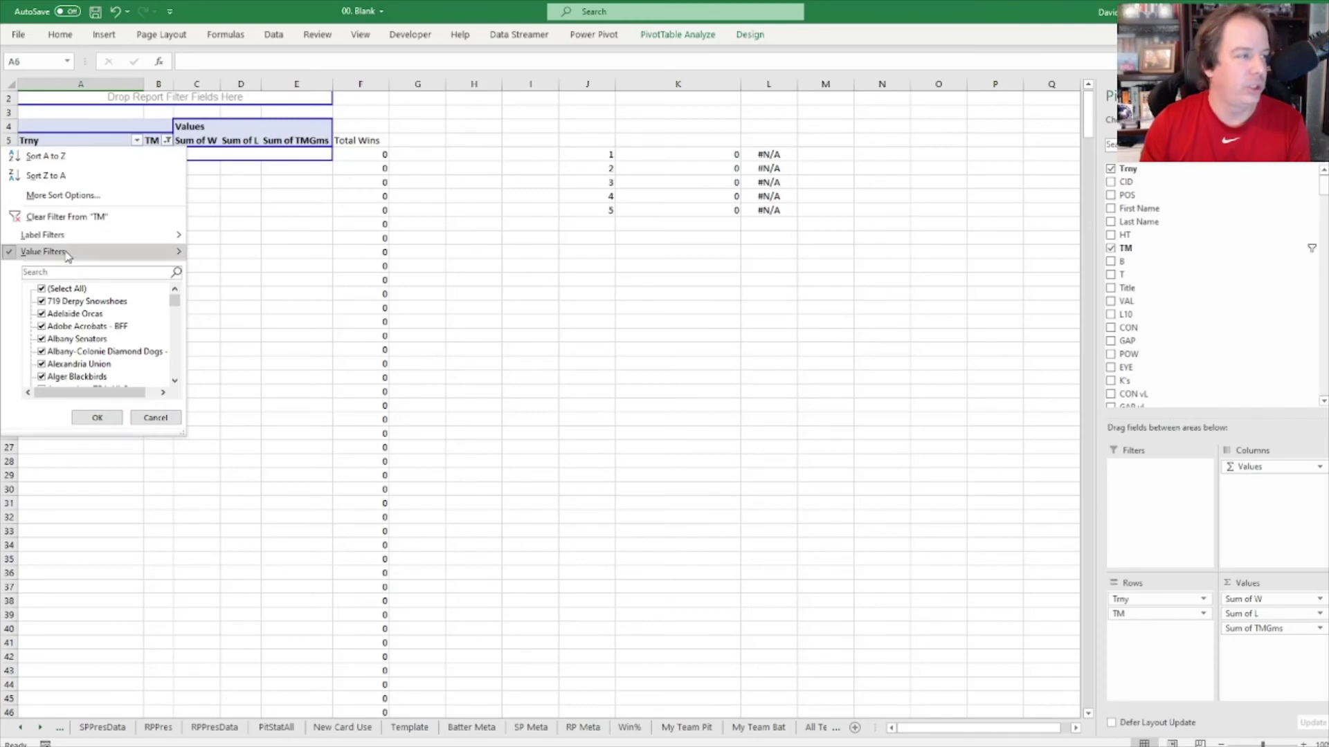
pyautogui.moveTo(69, 252)
pyautogui.click(244, 276)
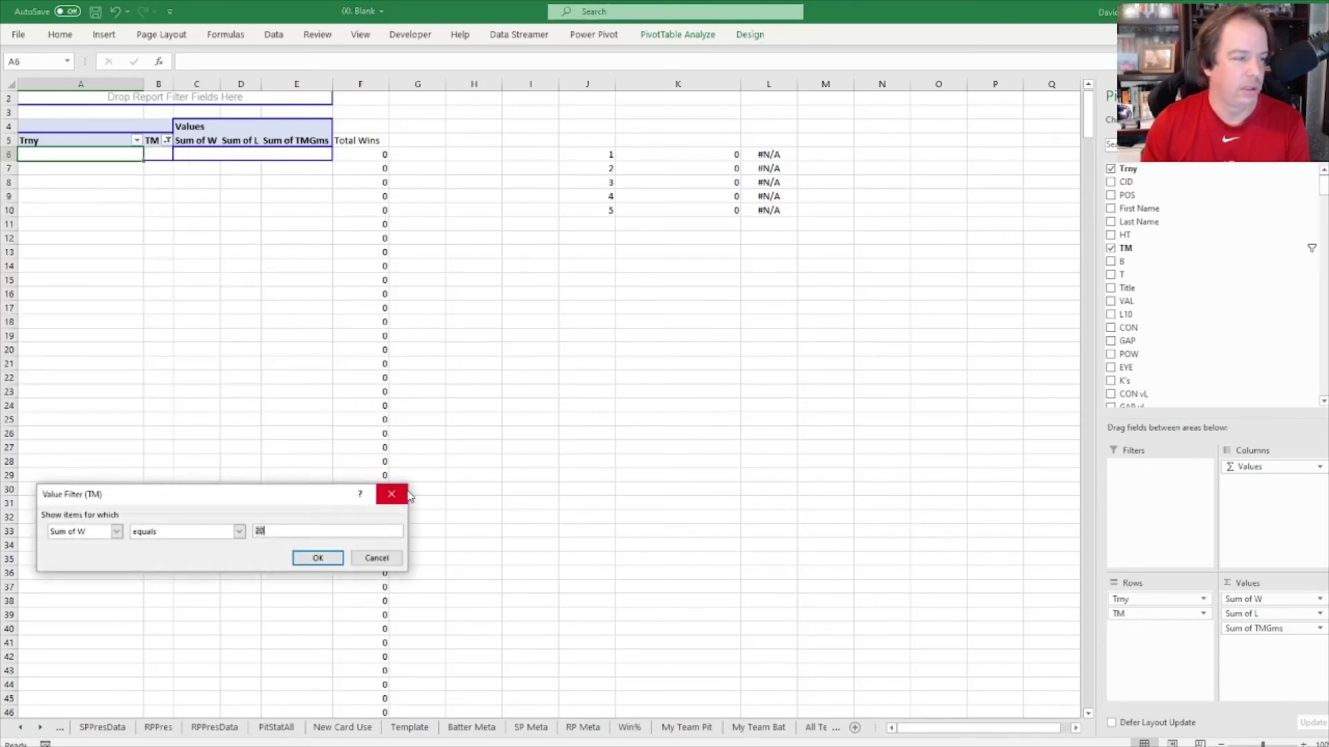
pyautogui.write('12')
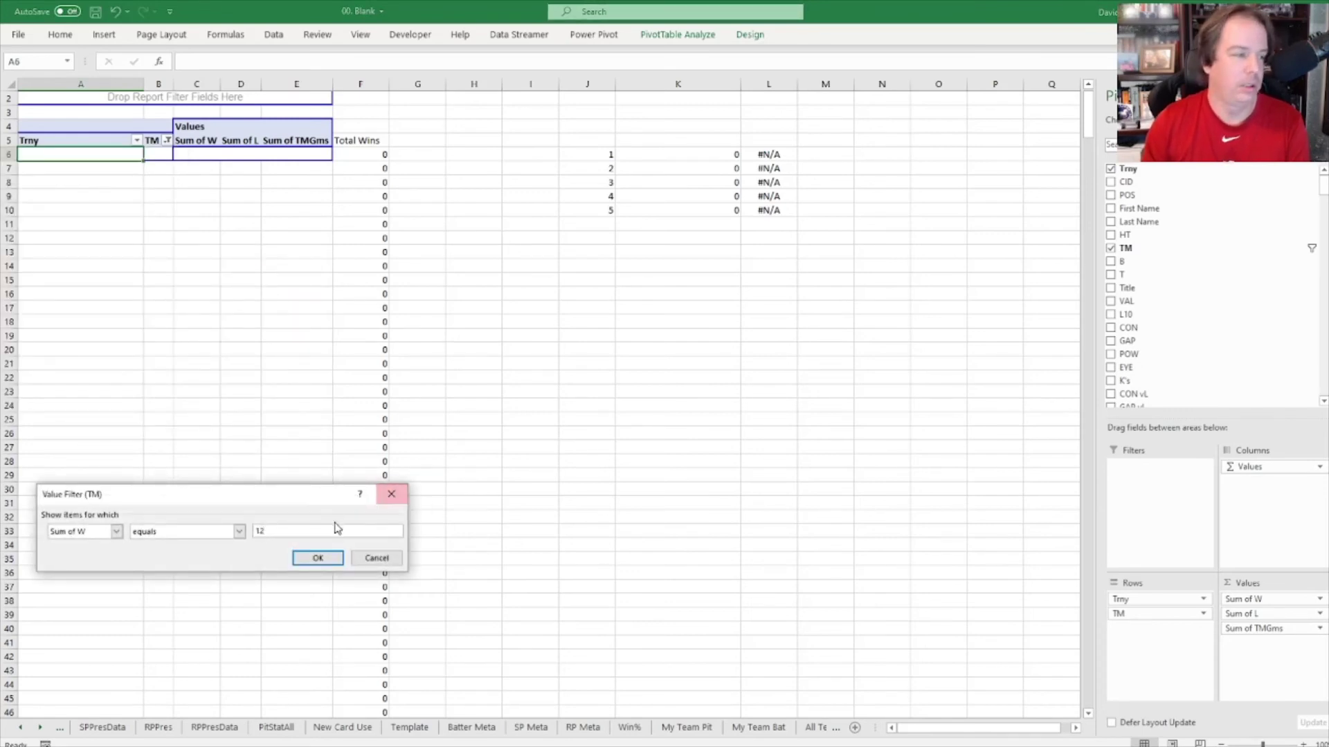
pyautogui.click(322, 558)
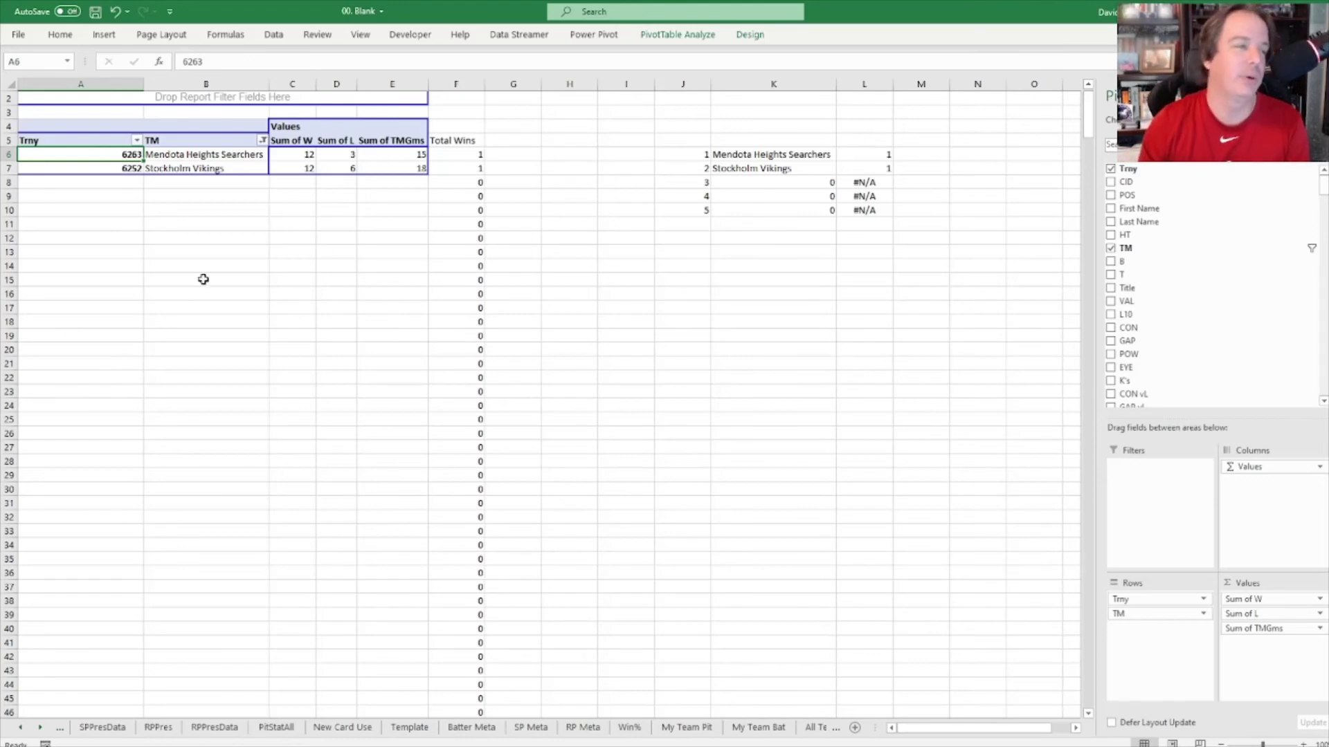
# Step: Look through the Total Wins column on TrnyWins and inspect the COUNTIF formula in F6
pyautogui.scroll(-7, 322, 537)
pyautogui.scroll(5, 321, 537)
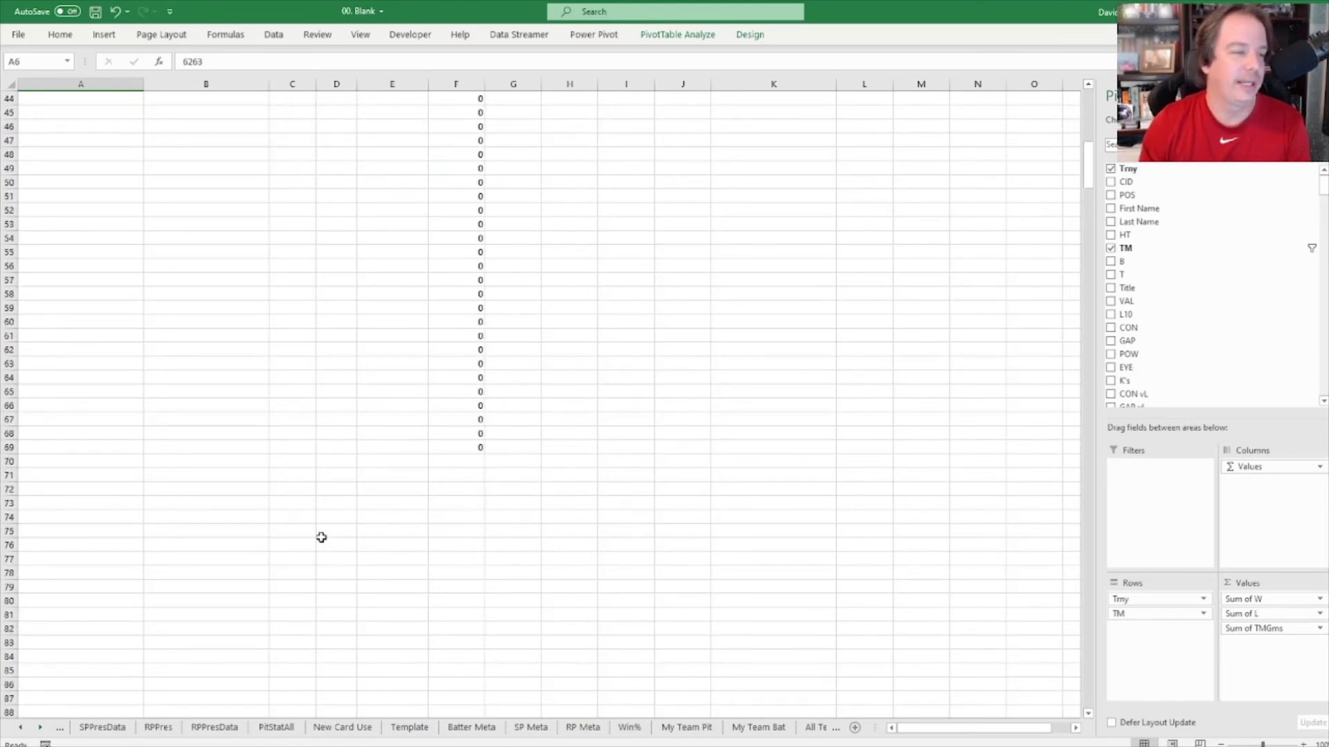
pyautogui.scroll(3, 491, 311)
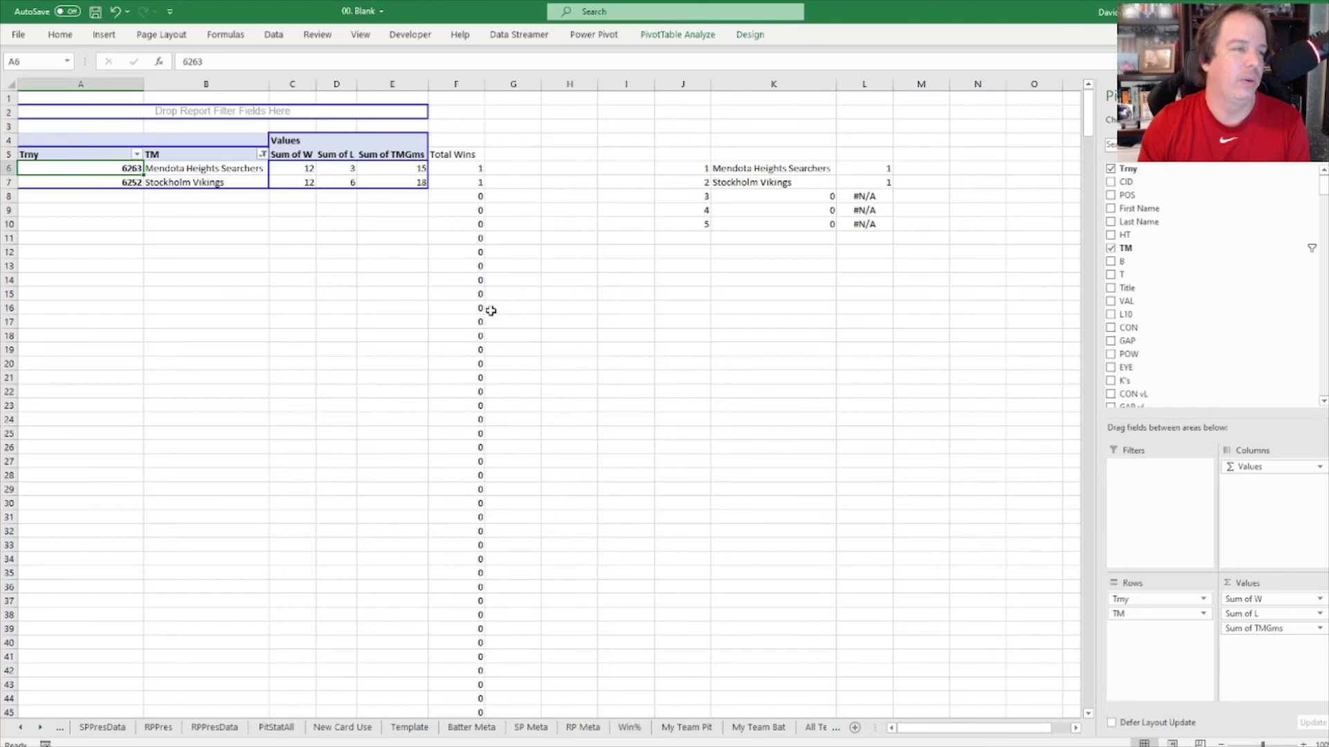
pyautogui.click(468, 172)
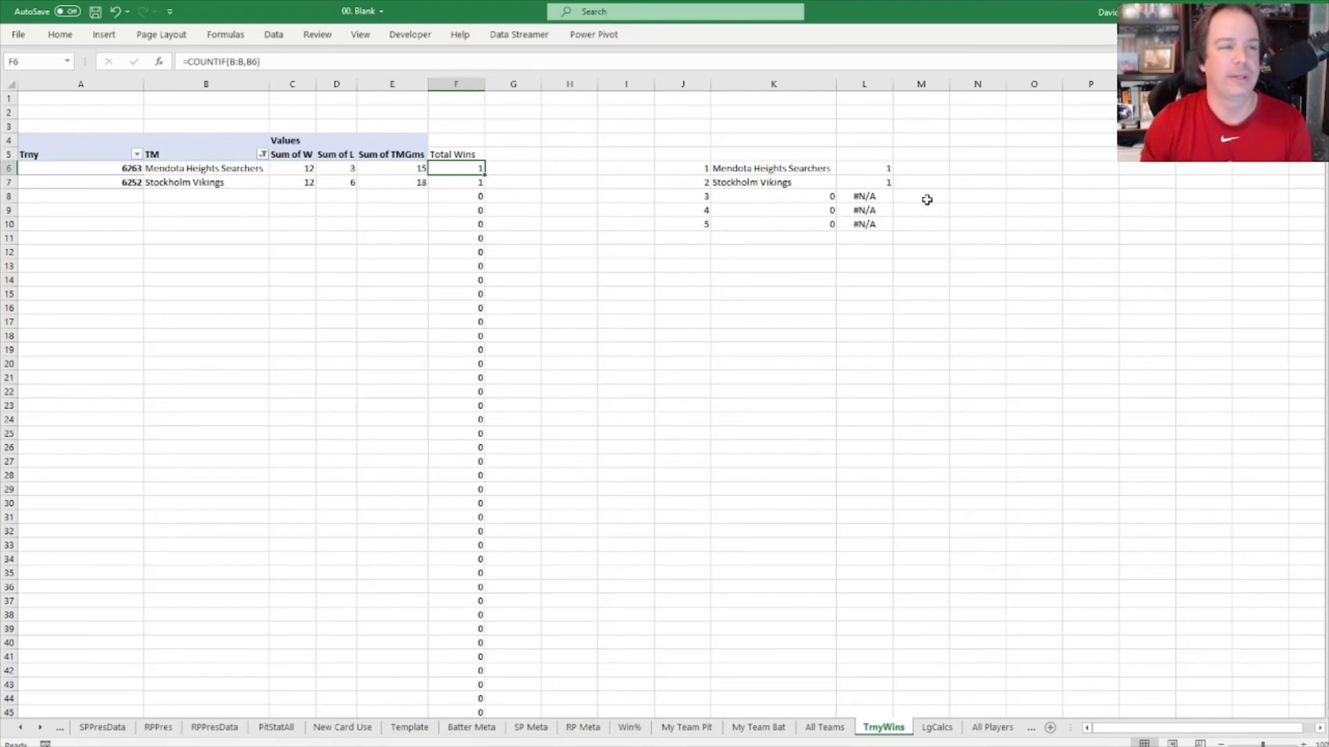
# Step: Follow the Total Wins formulas down to the last one in row 69 and check the pivot columns beside it
pyautogui.scroll(-5, 460, 305)
pyautogui.click(459, 307)
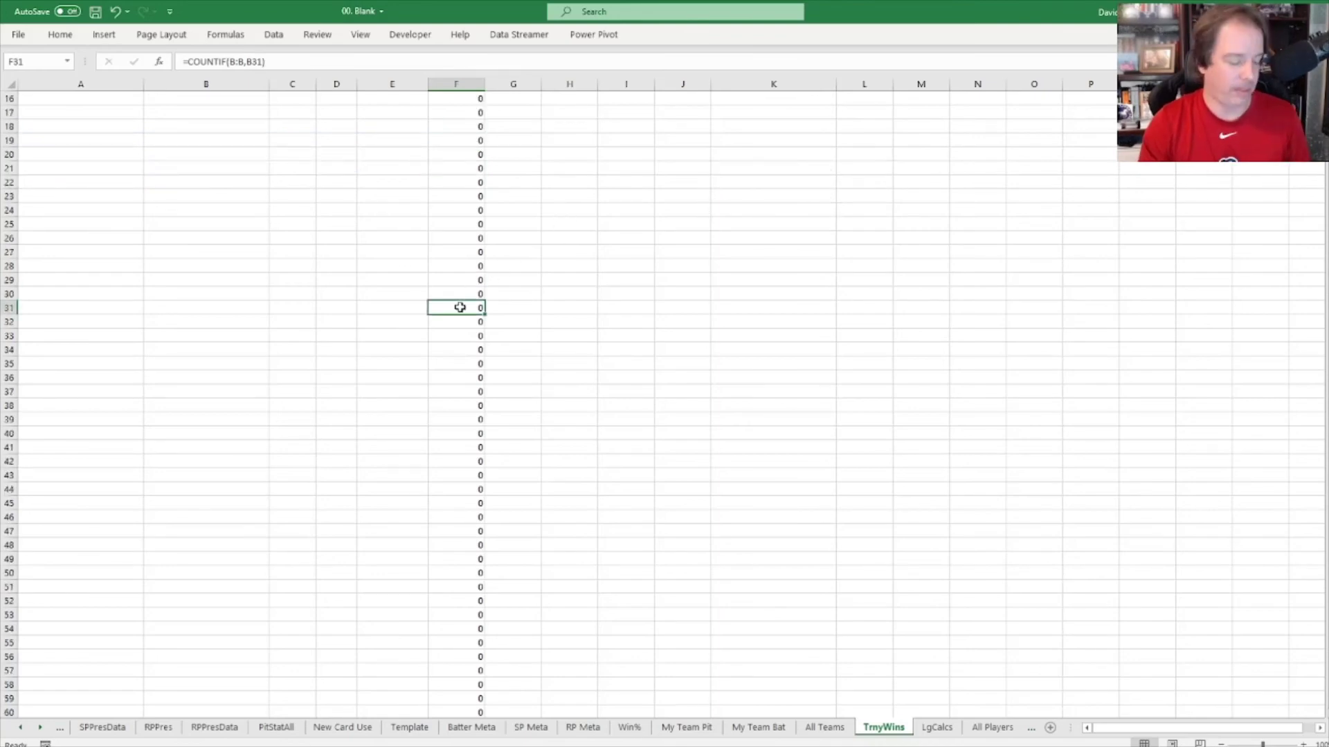
pyautogui.press('Down')
pyautogui.press('Down')
pyautogui.press('Down')
pyautogui.press('Down')
pyautogui.press('Down')
pyautogui.press('Down')
pyautogui.press('Down')
pyautogui.press('Down')
pyautogui.press('Down')
pyautogui.press('Down')
pyautogui.press('Down')
pyautogui.press('Down')
pyautogui.press('Down')
pyautogui.press('Down')
pyautogui.press('Down')
pyautogui.press('Down')
pyautogui.press('Down')
pyautogui.press('Down')
pyautogui.press('Down')
pyautogui.press('Down')
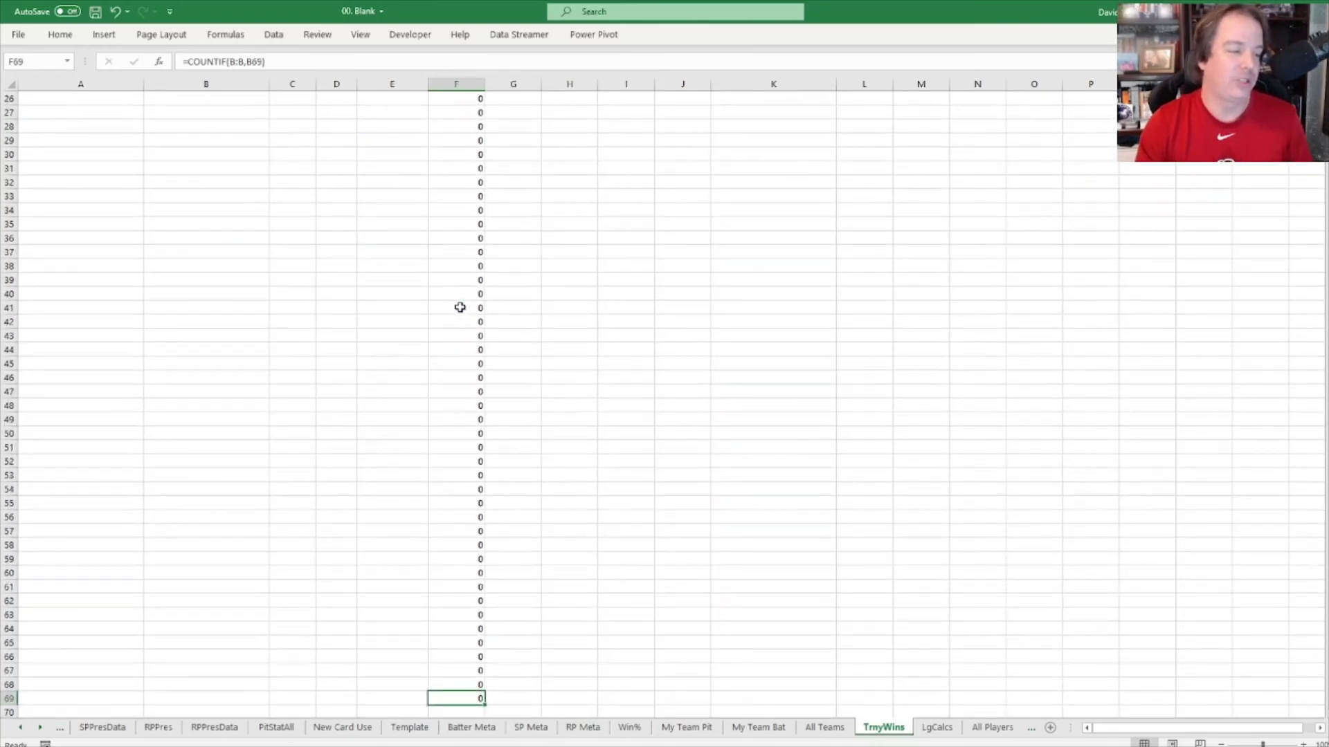
pyautogui.press('Left')
pyautogui.press('Left')
pyautogui.press('Left')
pyautogui.press('Left')
pyautogui.press('Left')
pyautogui.press('Right')
pyautogui.press('Right')
pyautogui.press('Right')
pyautogui.press('Right')
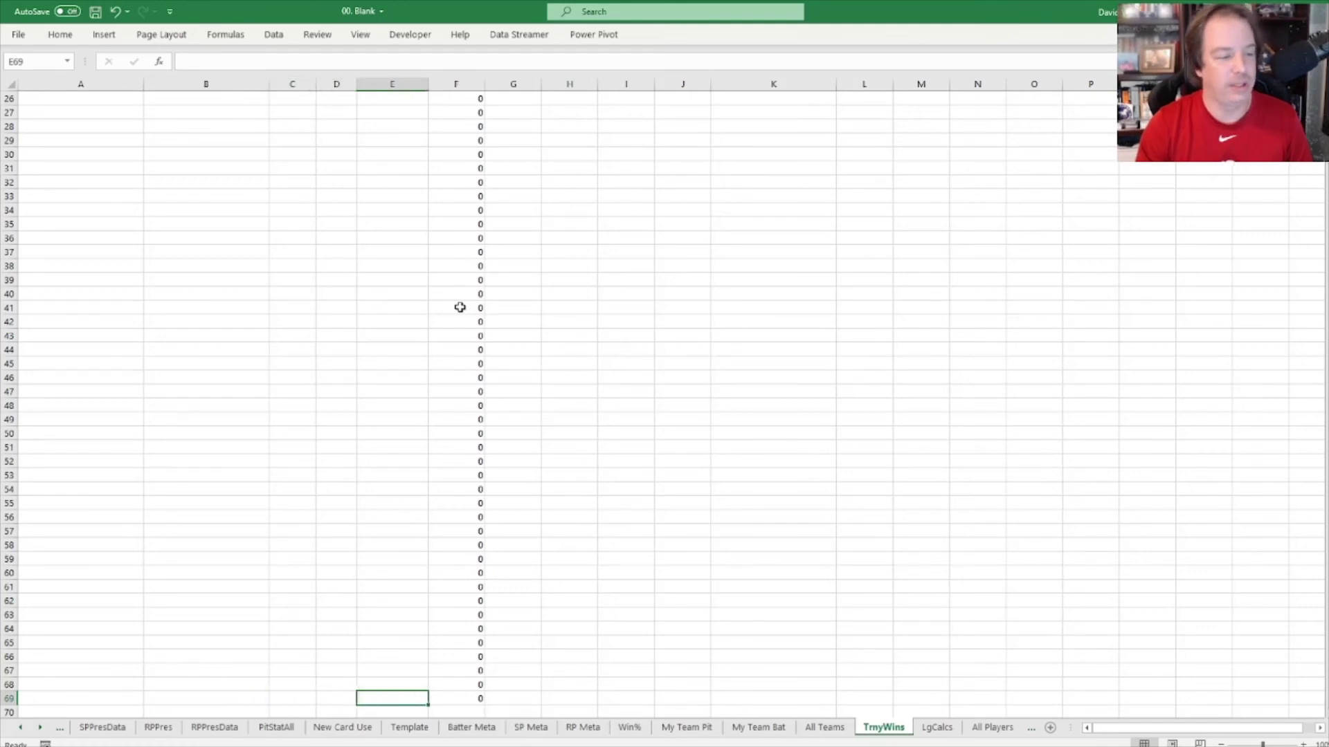
# Step: Return to the Total Wins header on TrnyWins, and view the Team Update entry on the LgCalcs sheet
pyautogui.press('Right')
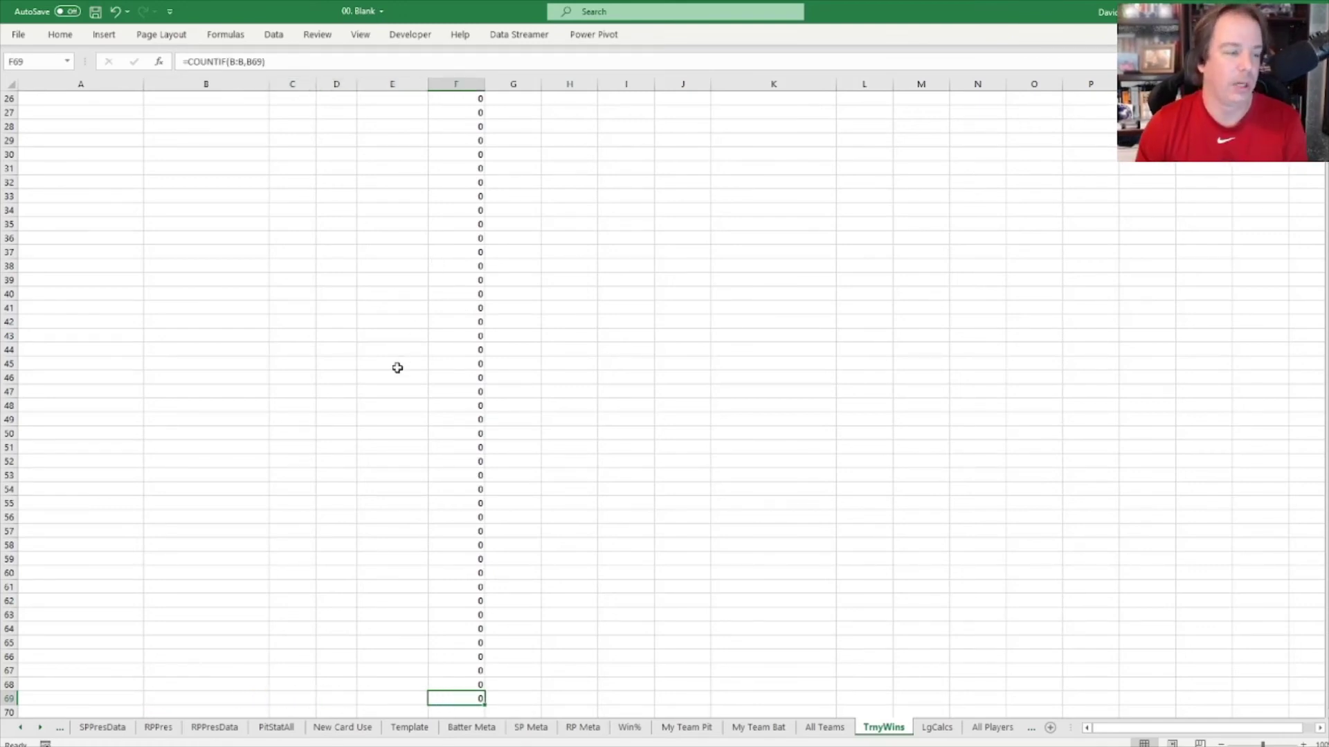
pyautogui.hotkey('ctrl', 'Up')
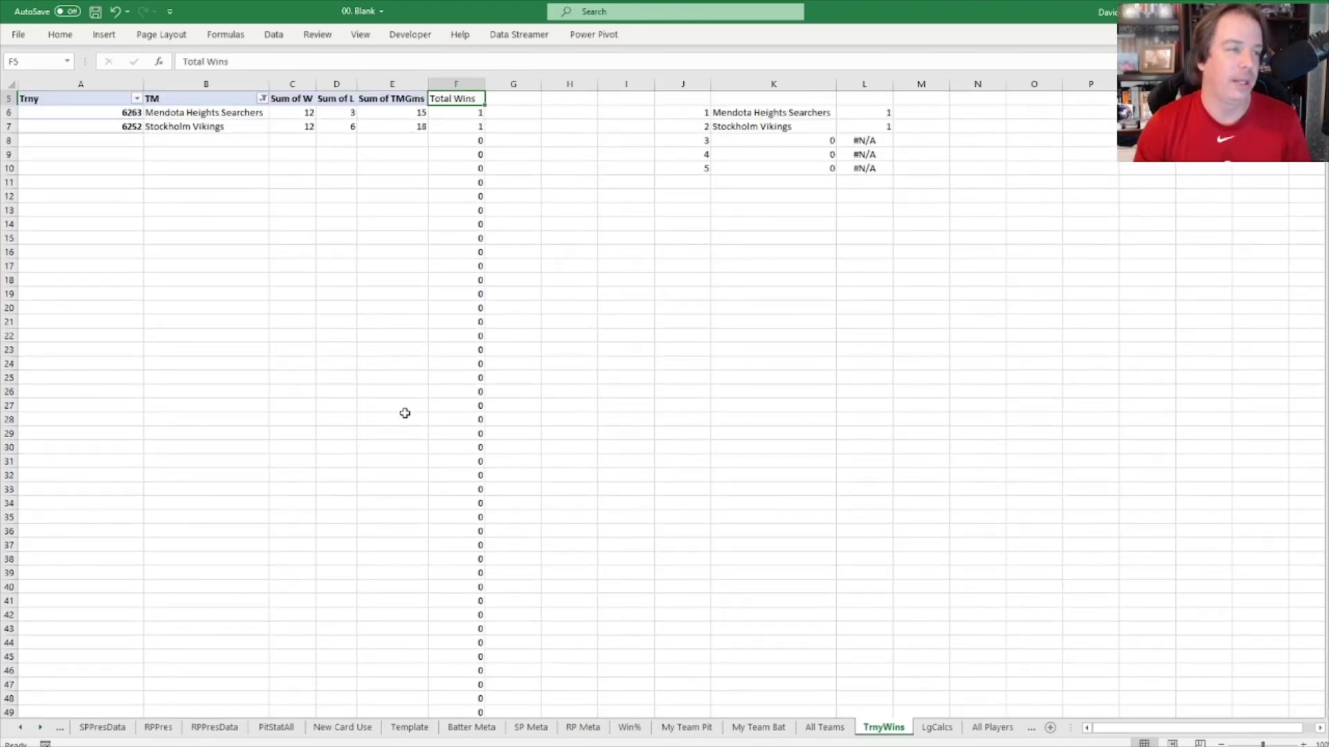
pyautogui.click(936, 727)
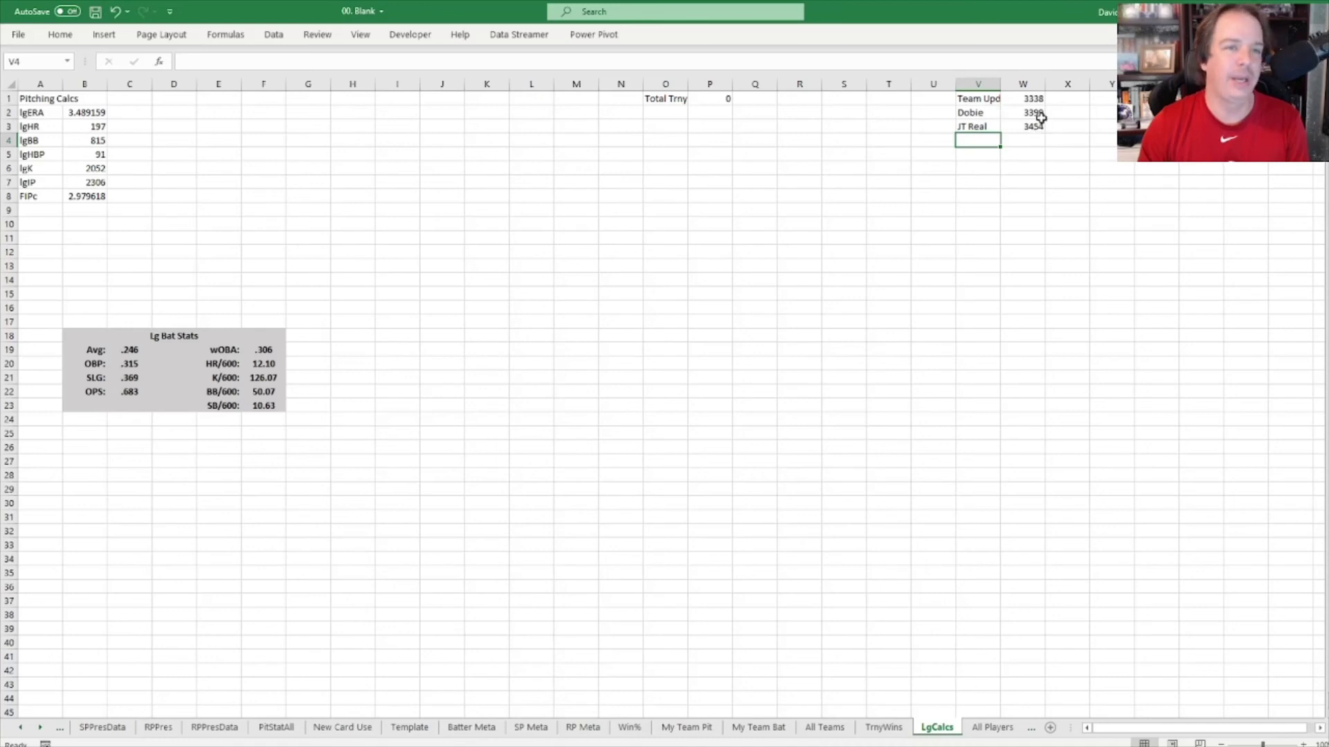
pyautogui.click(982, 113)
pyautogui.moveTo(984, 113); pyautogui.dragTo(1023, 98)
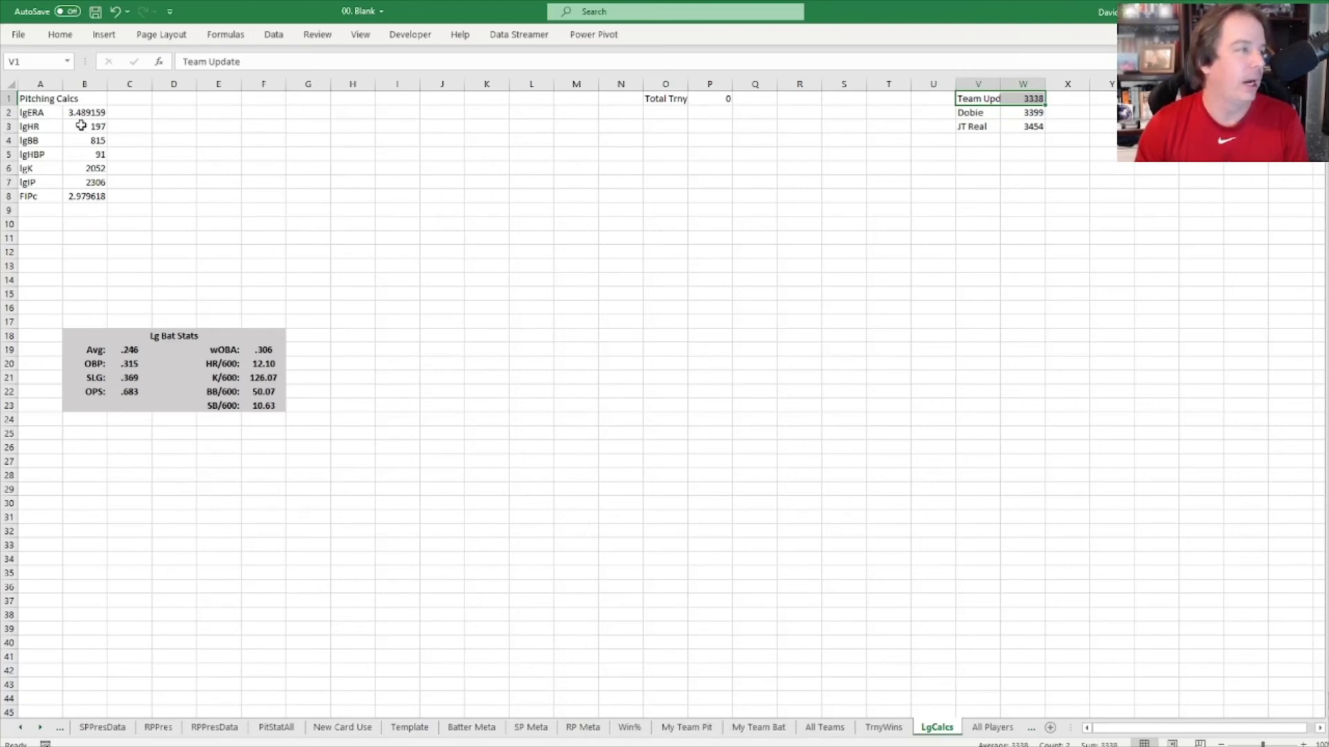
# Step: Examine the FIPc formula in B8, the Pitching Calcs block A1:B8 and the Lg Bat Stats block on LgCalcs
pyautogui.click(84, 197)
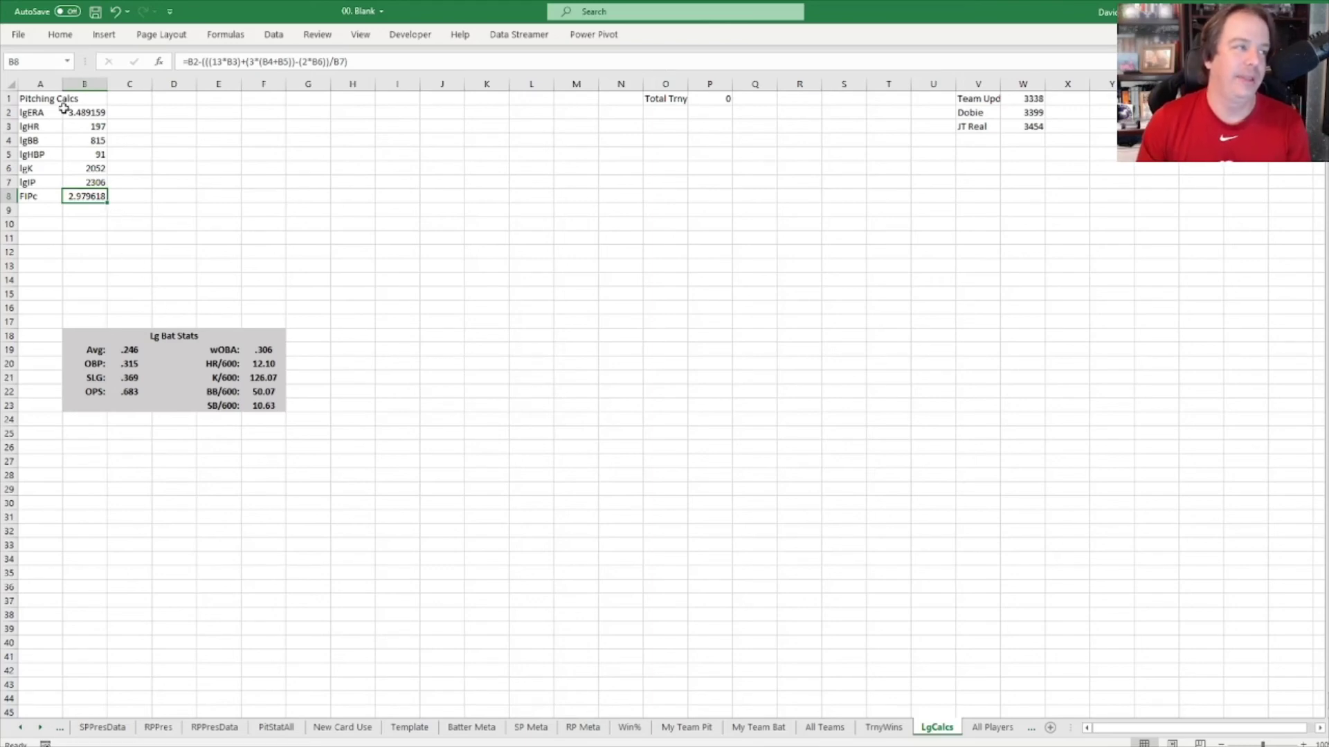
pyautogui.moveTo(59, 99); pyautogui.dragTo(71, 197)
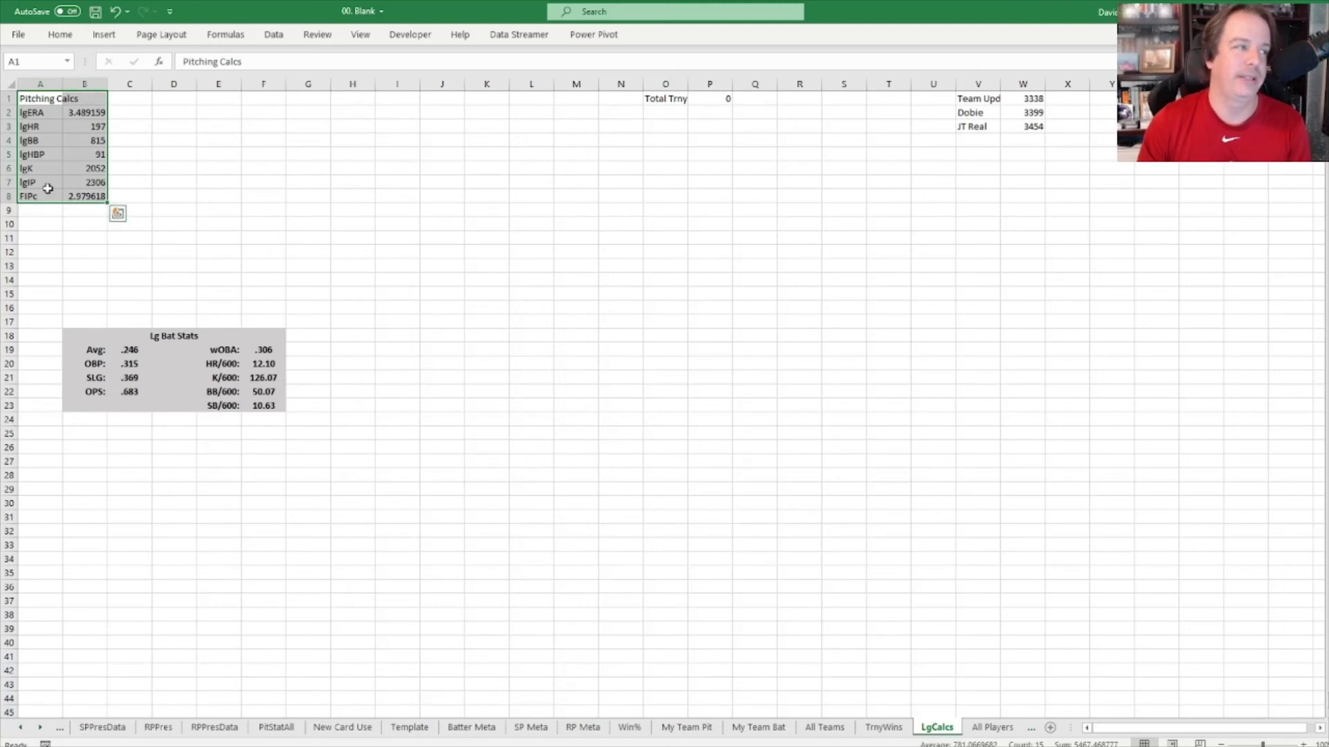
pyautogui.click(203, 177)
pyautogui.click(90, 197)
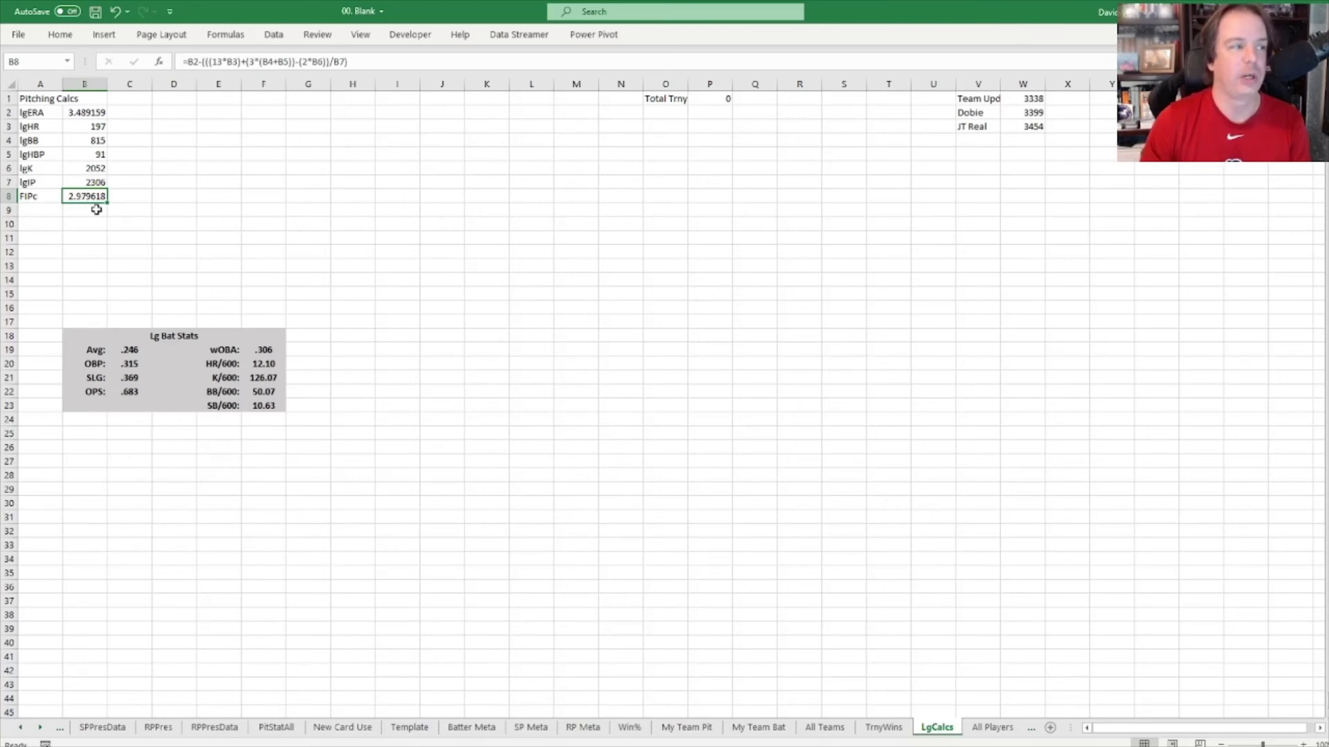
pyautogui.moveTo(163, 335); pyautogui.dragTo(180, 409)
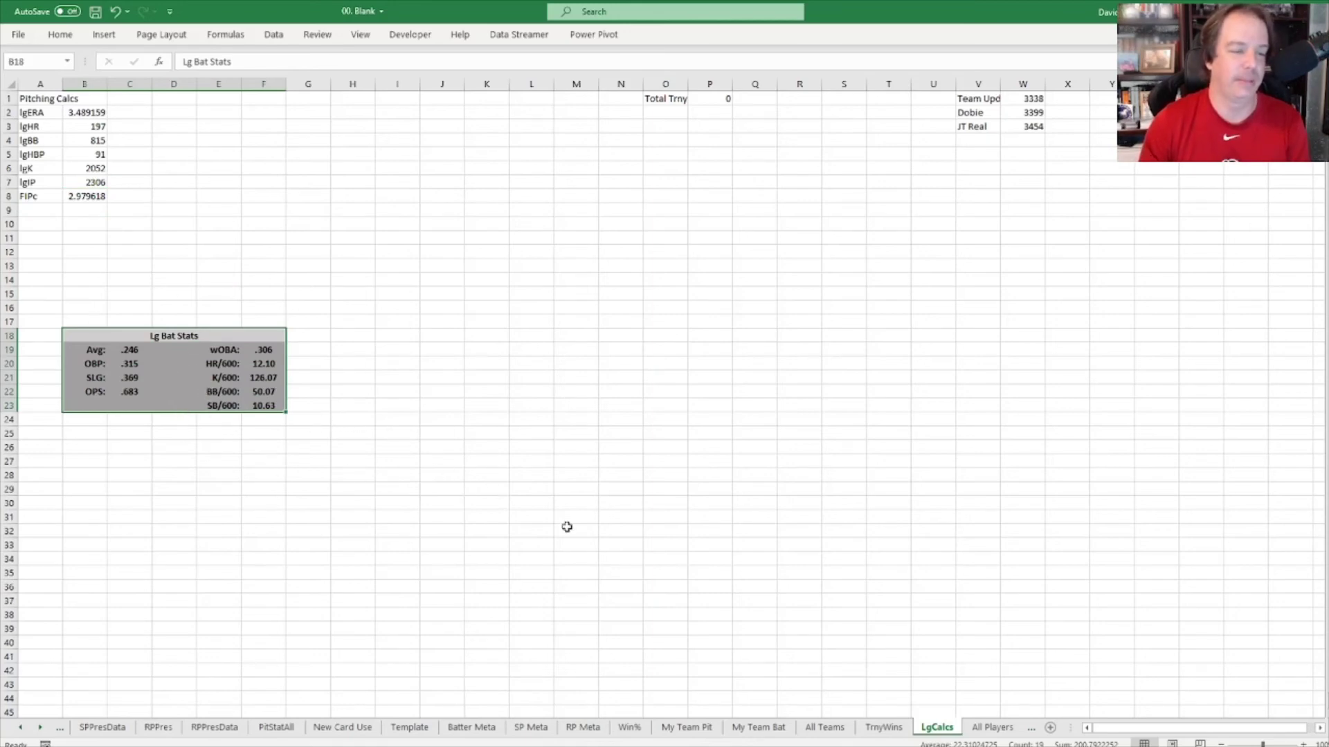
# Step: Bring up the workbook's last sheets and look at the Trny, TM and CID pivot on All Players
pyautogui.click(41, 728)
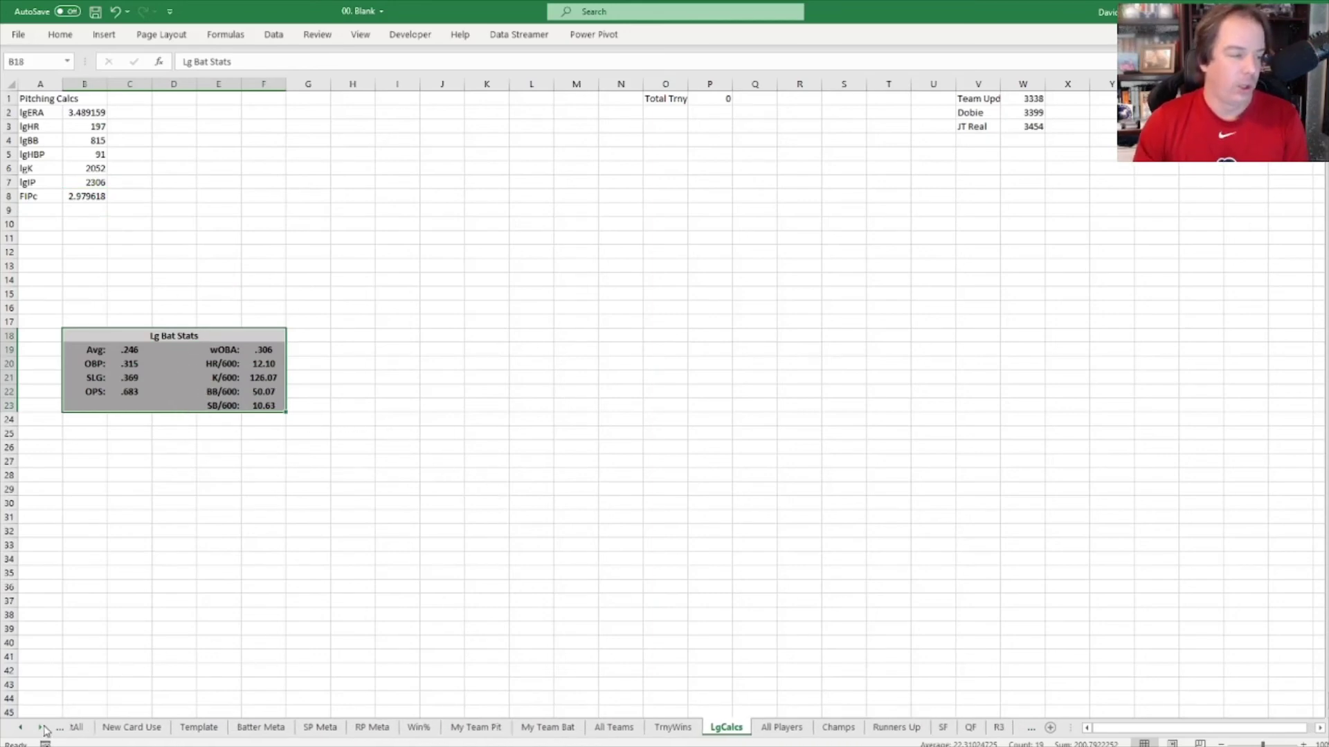
pyautogui.click(41, 728)
pyautogui.click(42, 728)
pyautogui.click(42, 728)
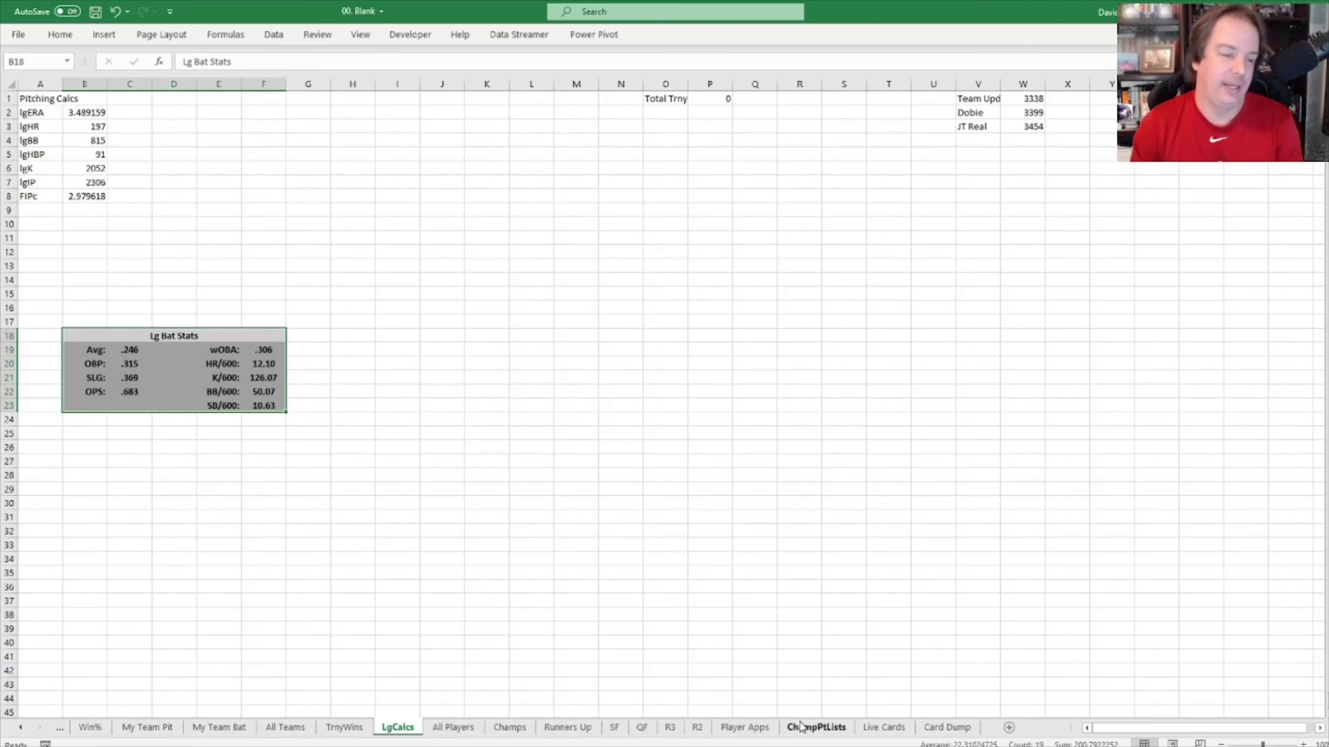
pyautogui.click(453, 728)
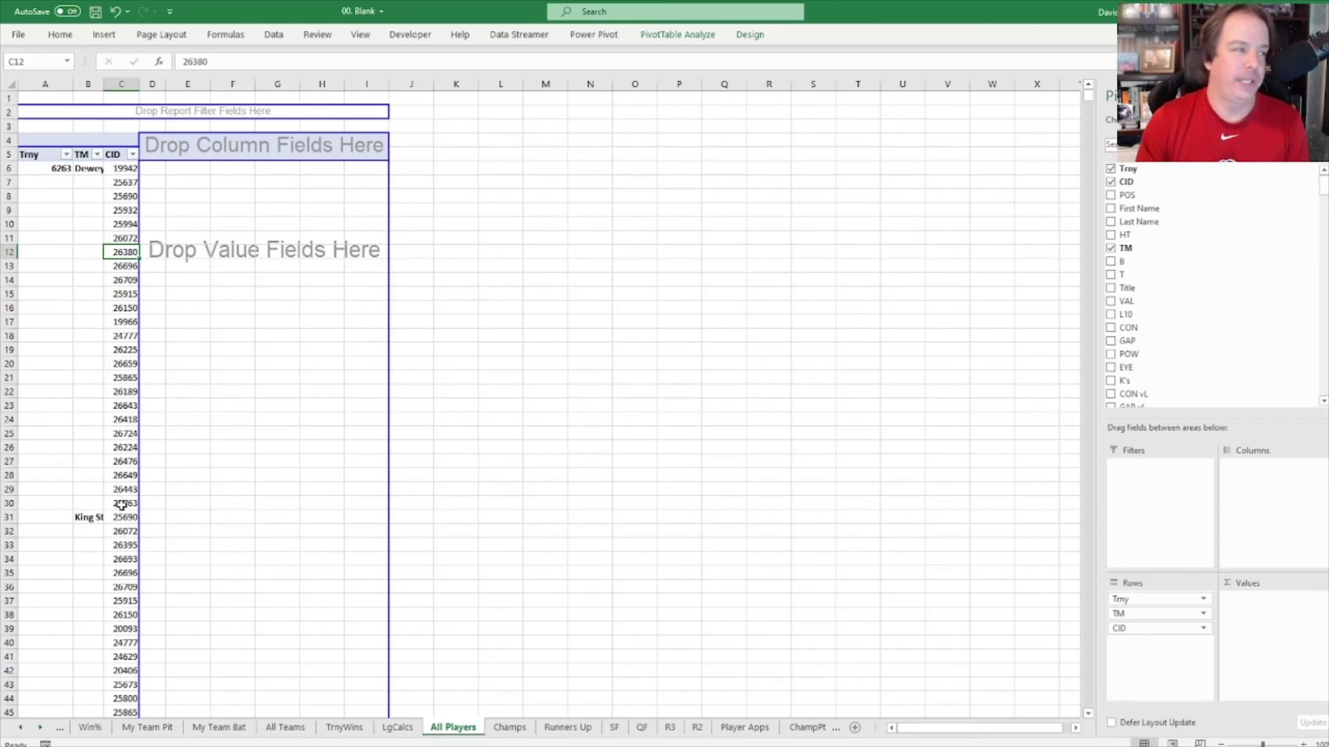
pyautogui.moveTo(121, 506)
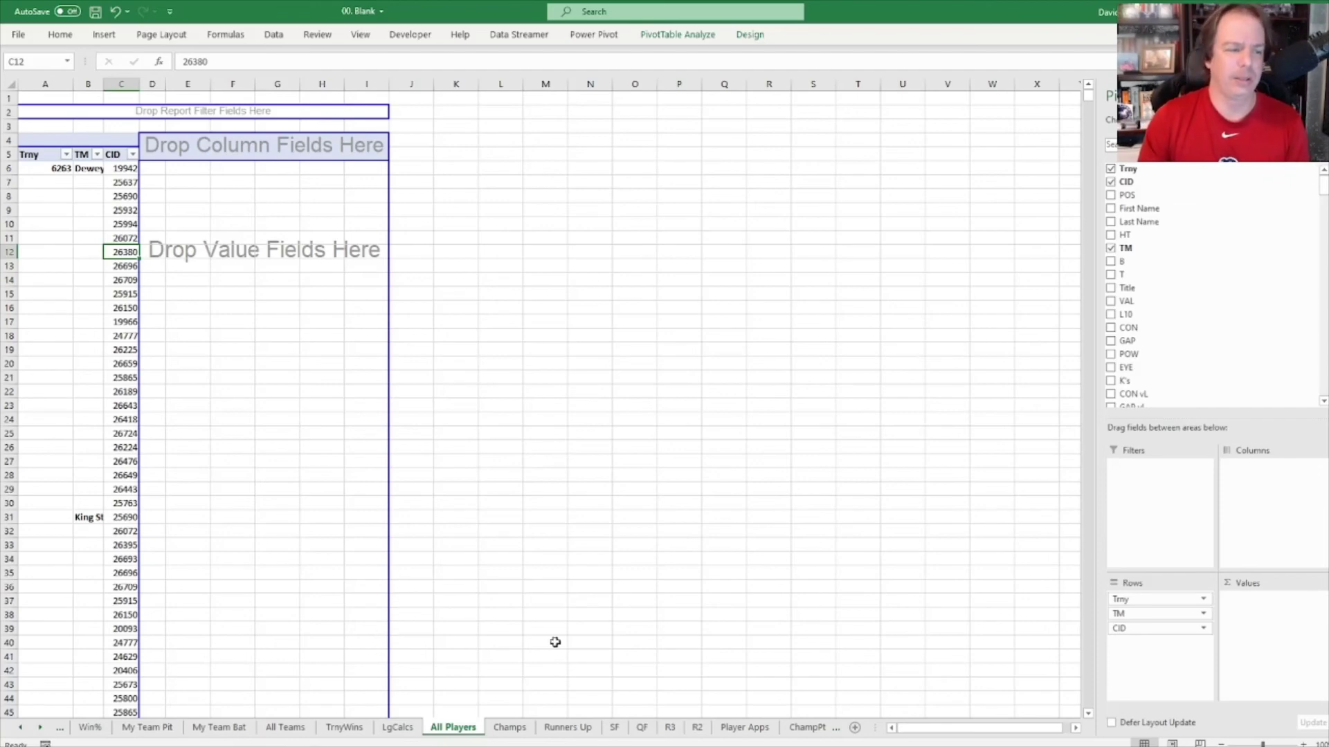
# Step: Compare the All Players pivot with the Sum of W pivots on Champs and Runners Up
pyautogui.click(514, 728)
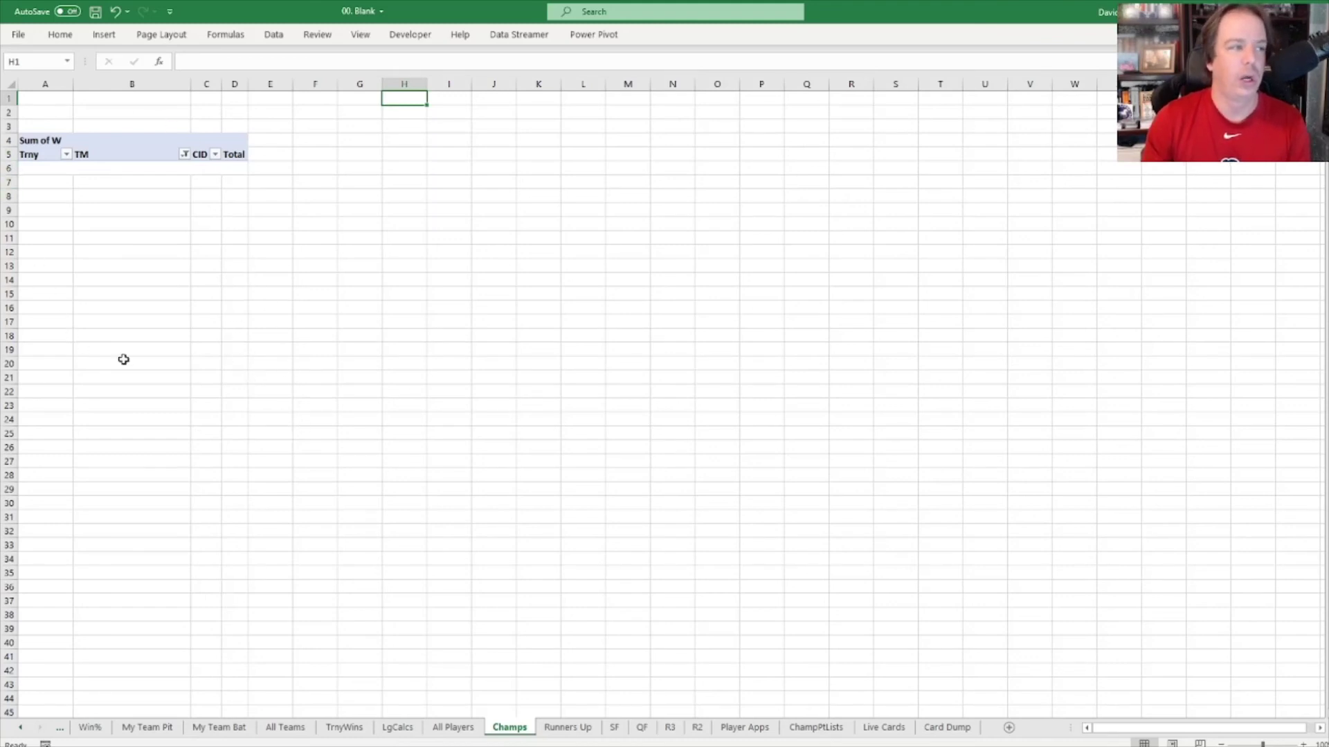
pyautogui.click(468, 727)
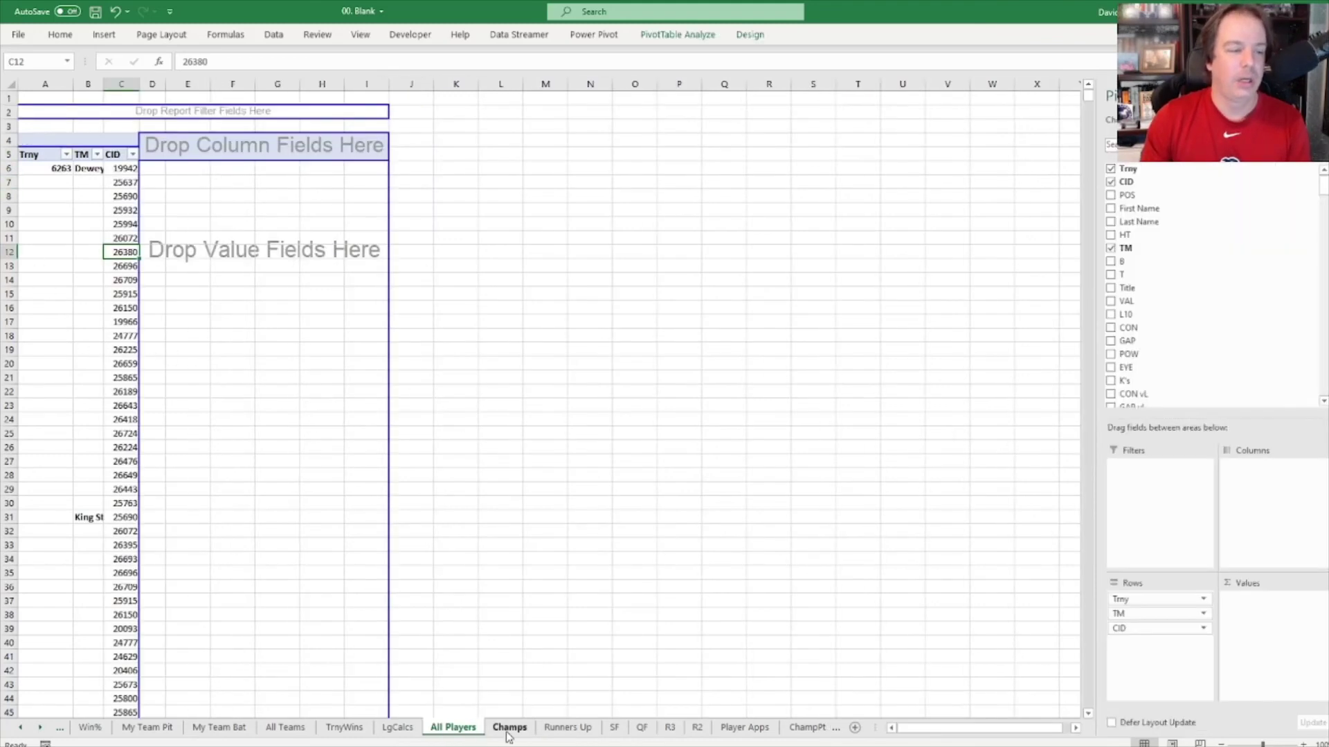
pyautogui.click(509, 728)
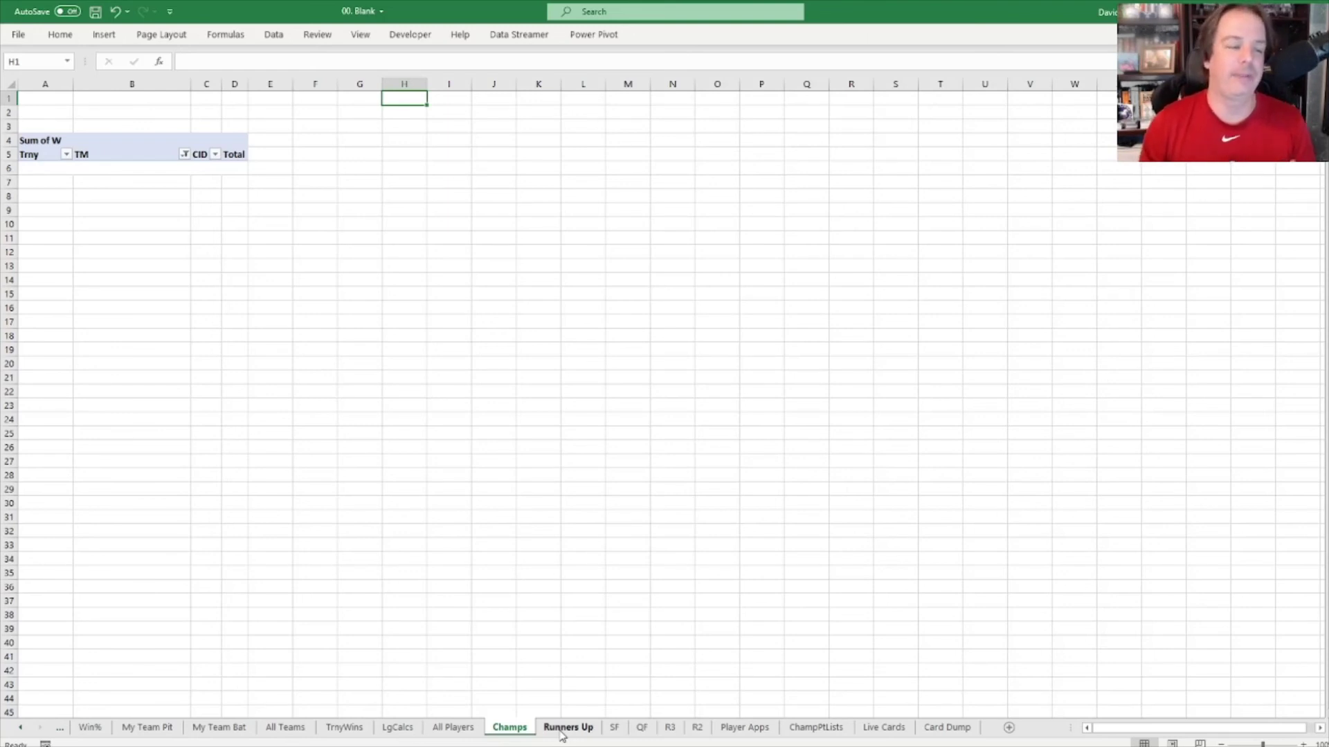
pyautogui.click(562, 733)
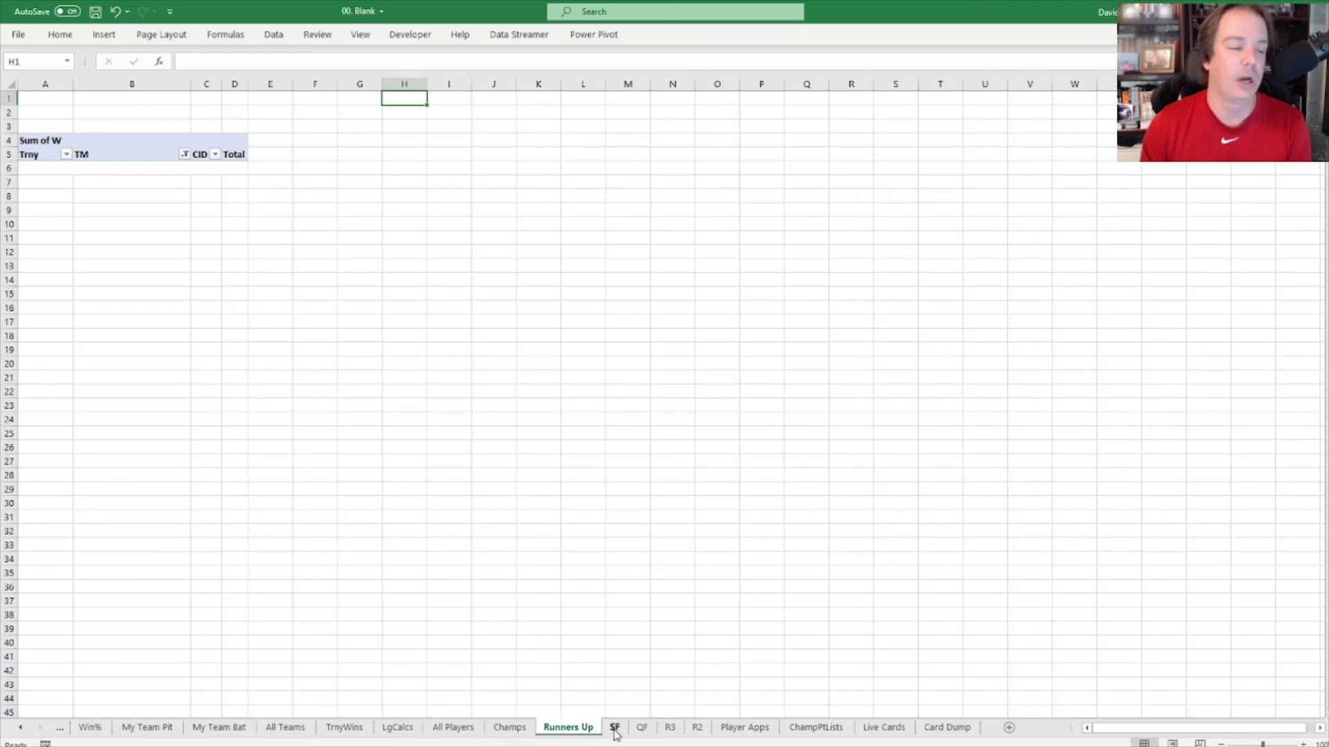
pyautogui.click(445, 734)
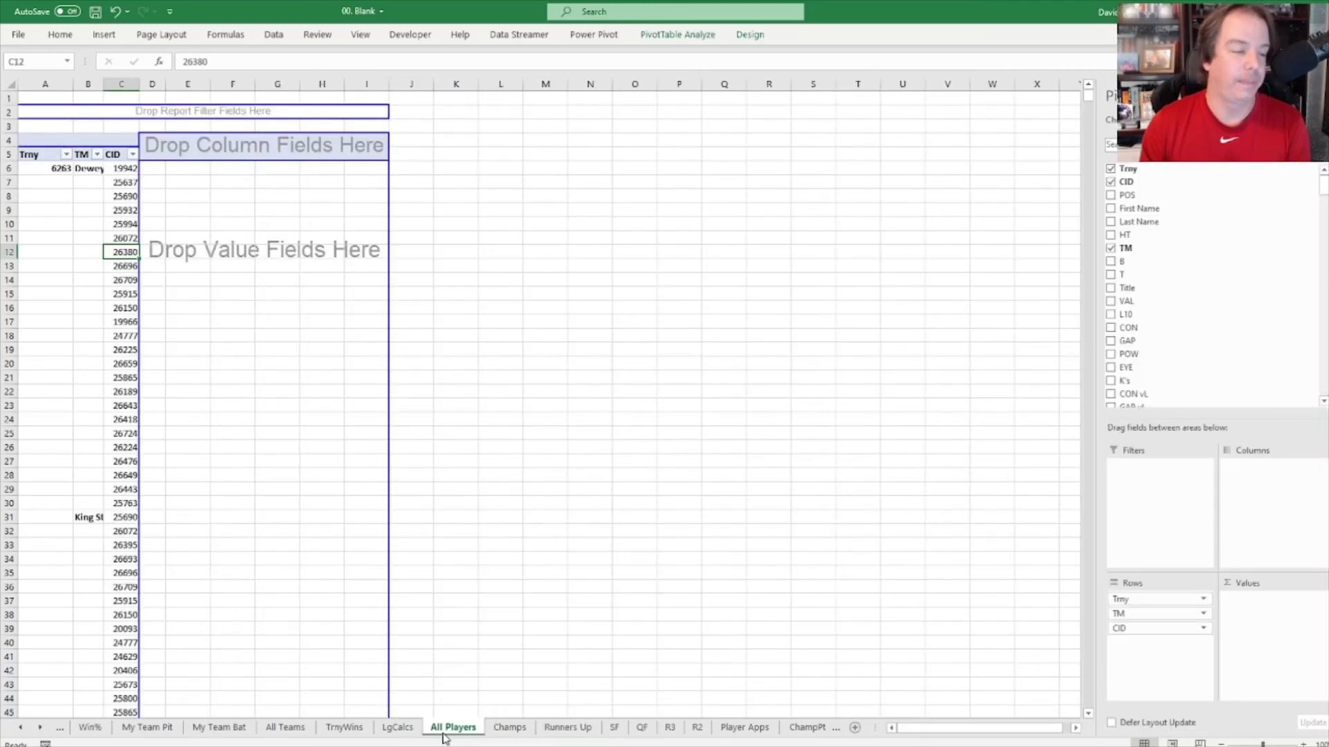
# Step: Go through the tournament round sheets in order: Champs, Runners Up, SF, QF, R3 and R2
pyautogui.click(505, 728)
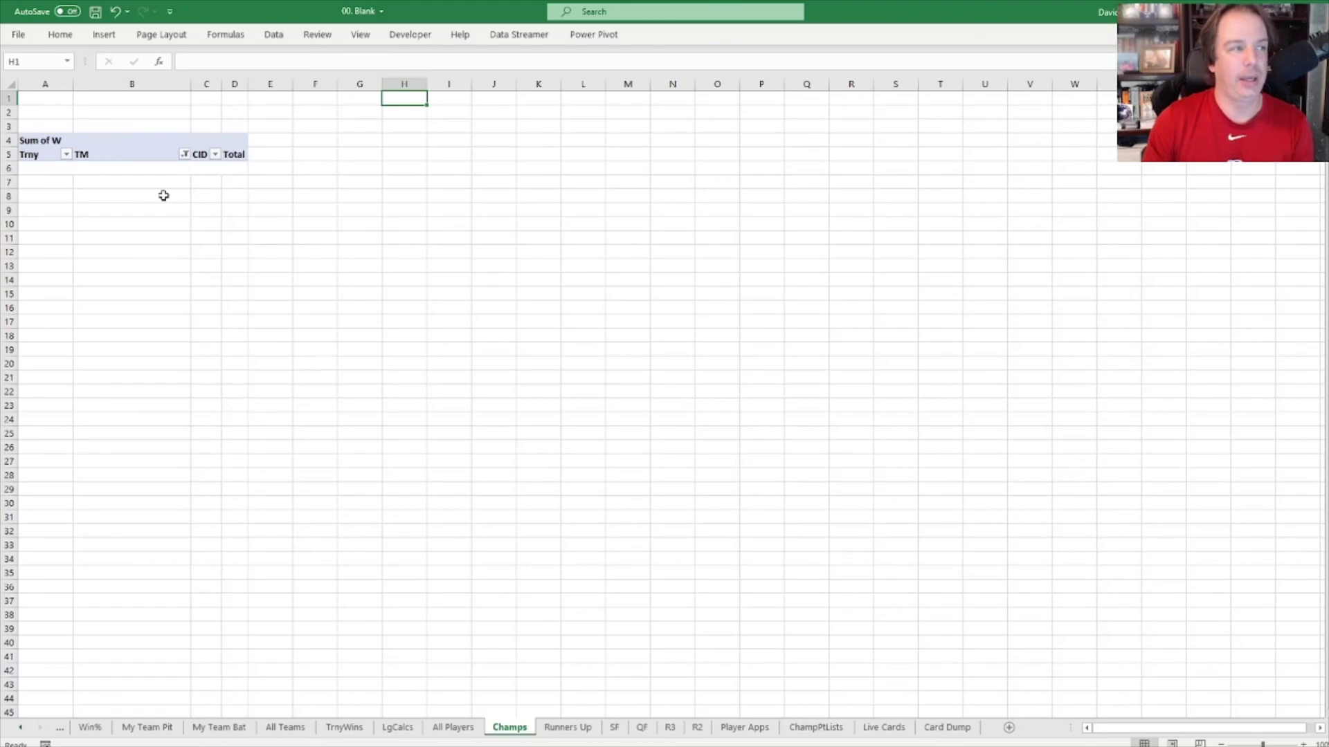
pyautogui.click(568, 727)
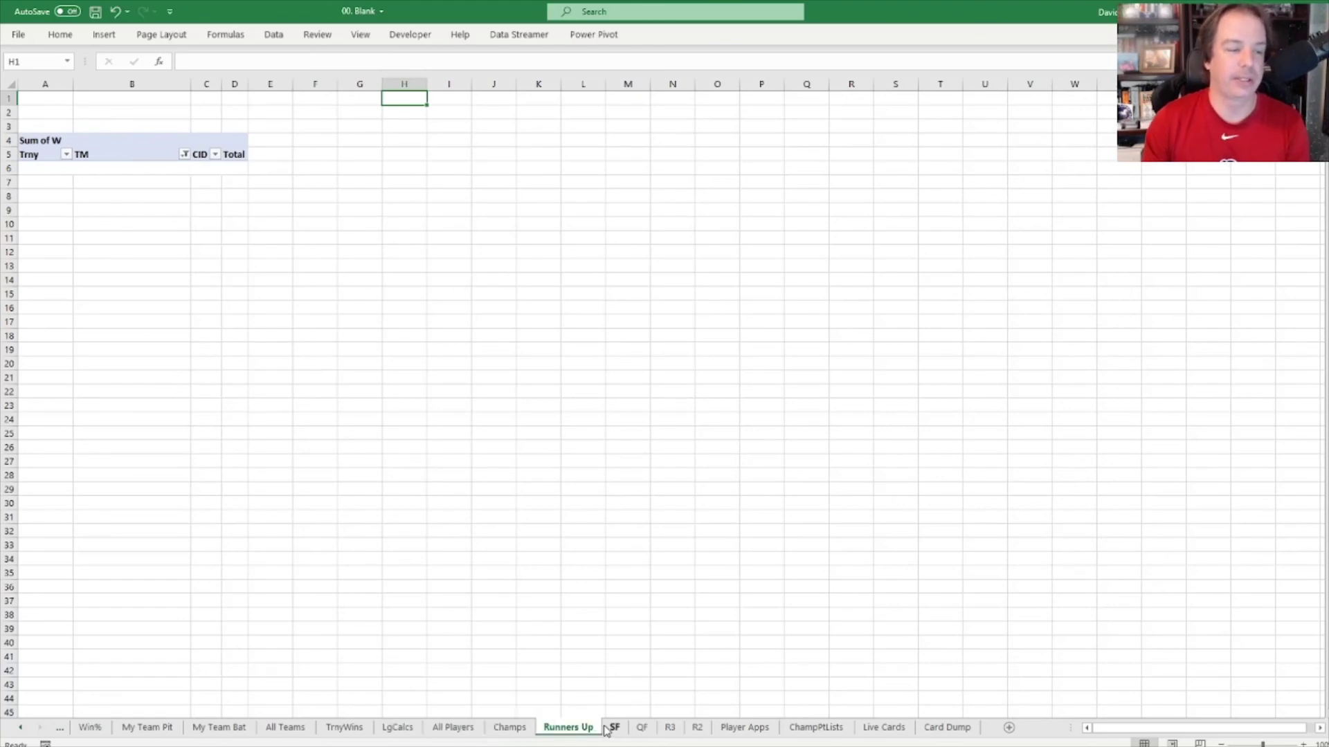
pyautogui.click(614, 728)
pyautogui.click(642, 728)
pyautogui.click(670, 728)
pyautogui.click(697, 728)
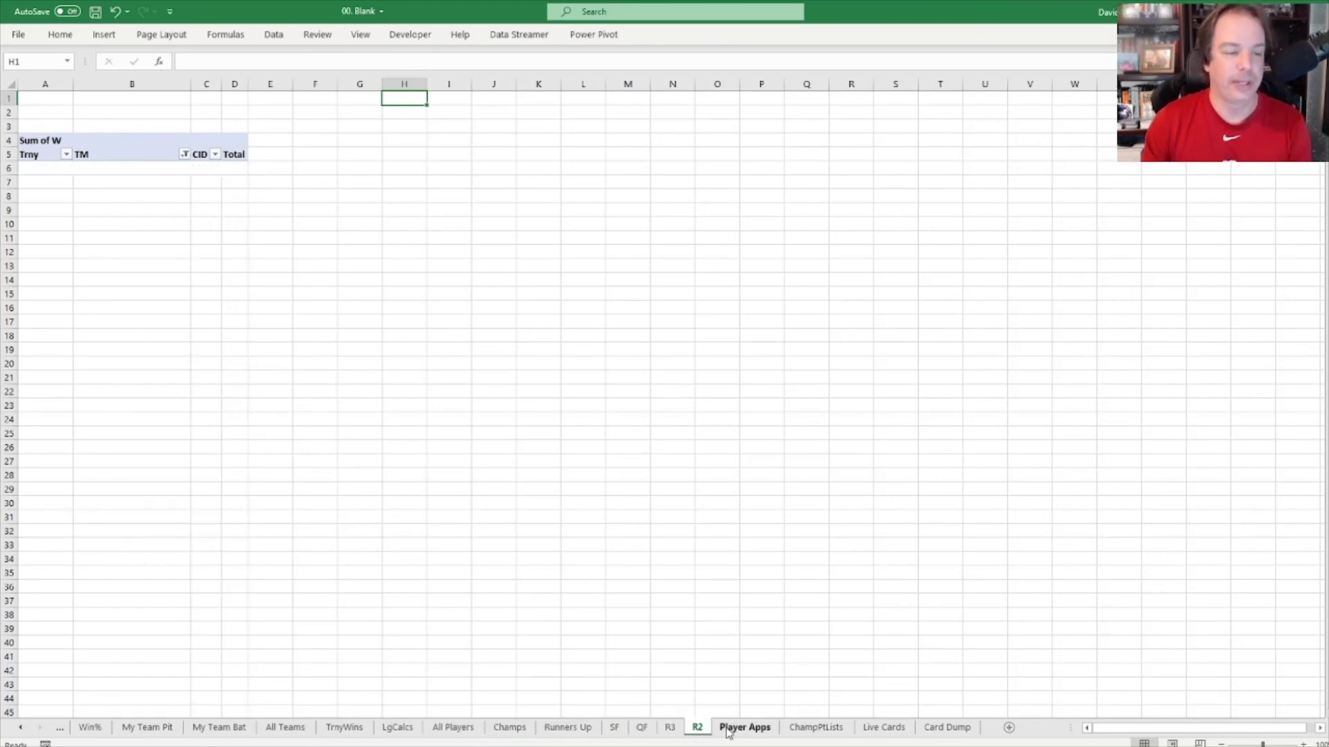
# Step: Look over the player appearance table on Player Apps and the ranking lists on ChampPtLists
pyautogui.click(744, 727)
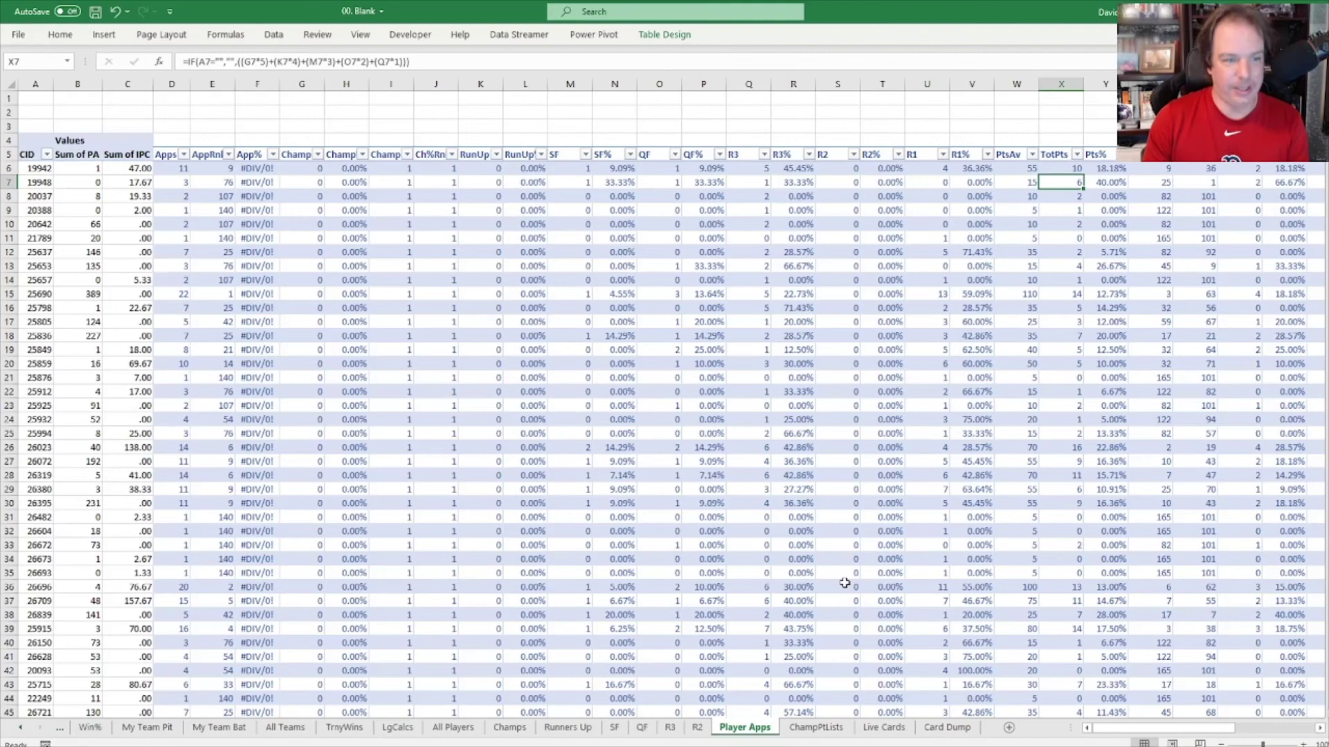
pyautogui.click(817, 727)
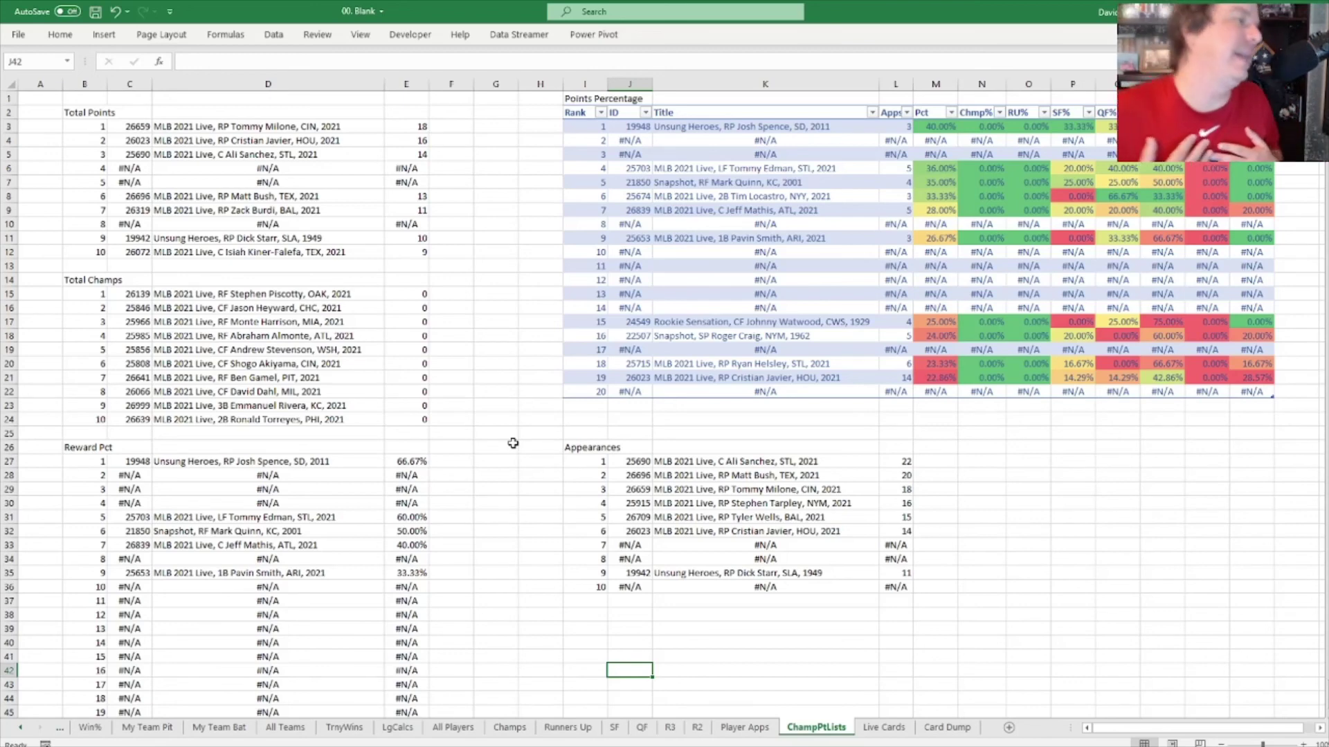
# Step: Group the sheets from All Players through ChampPtLists and view Player Apps within the group
pyautogui.click(454, 727)
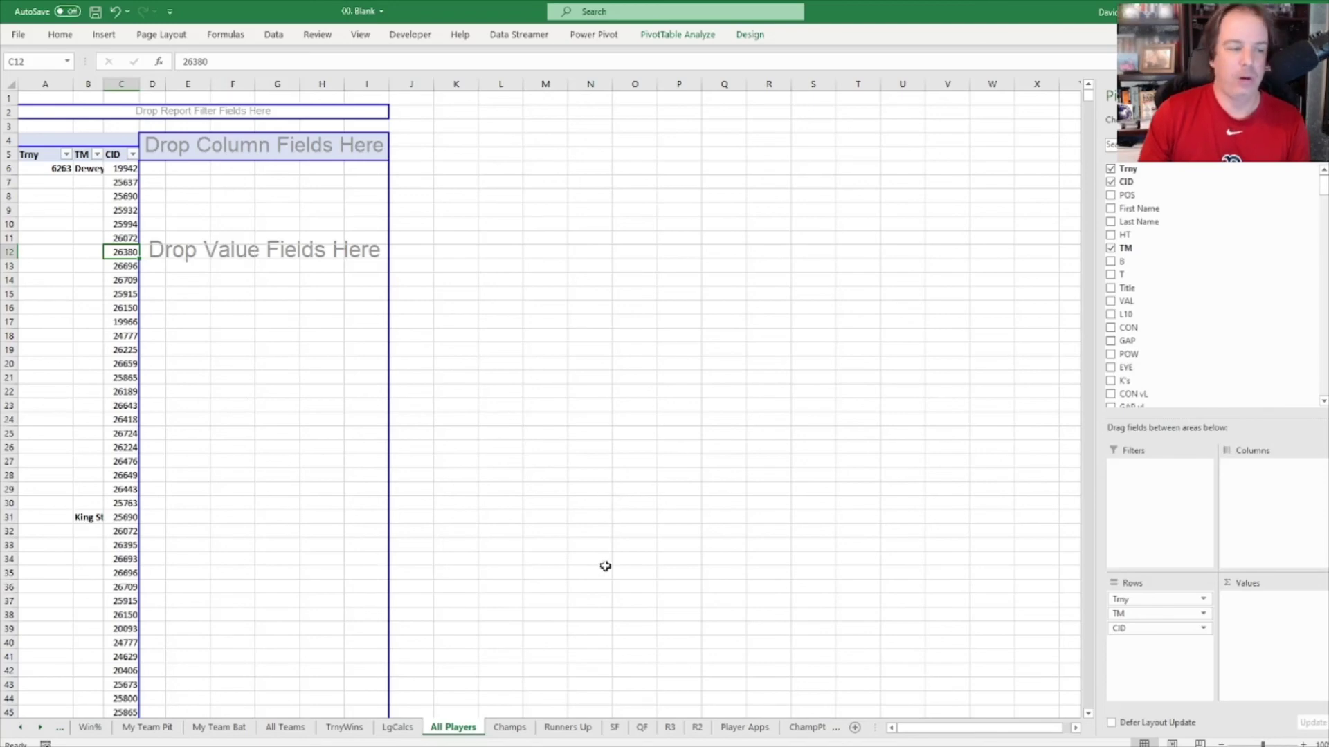
pyautogui.click(521, 732)
pyautogui.click(453, 727)
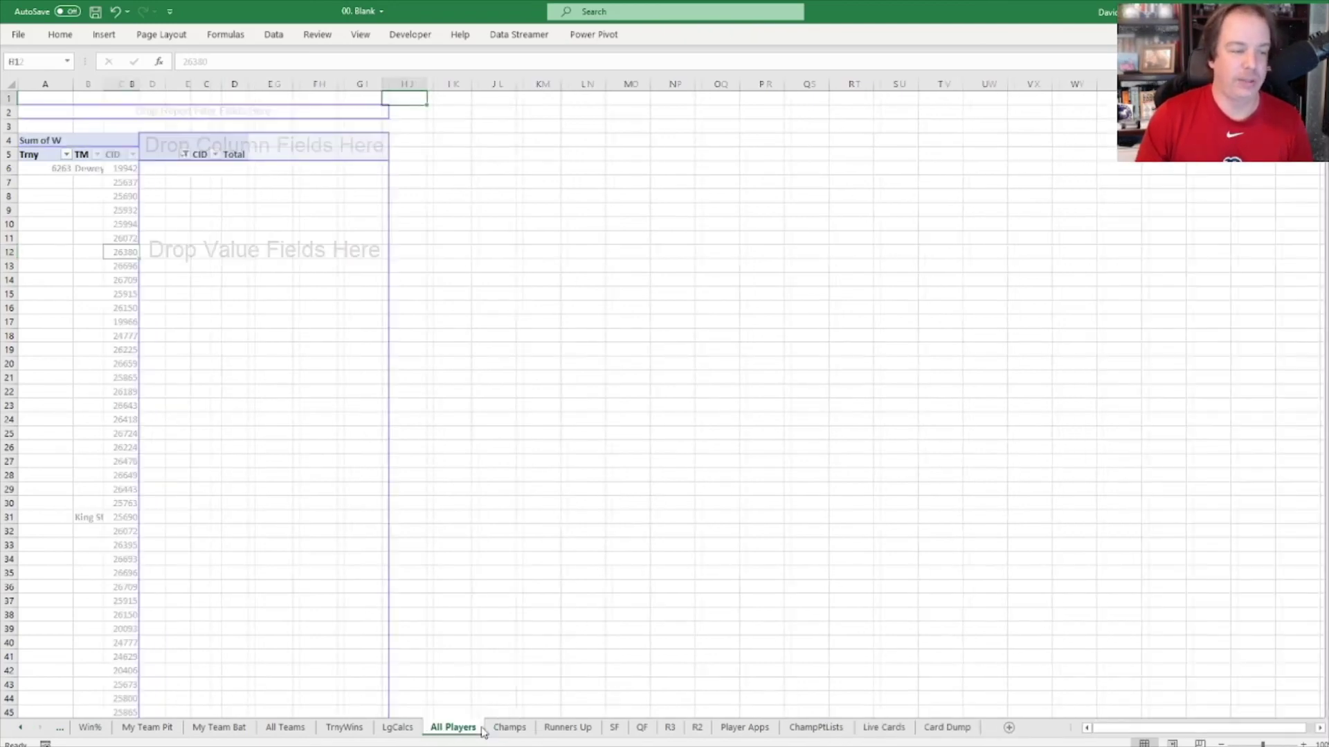
pyautogui.keyDown('shift'); pyautogui.click(509, 727); pyautogui.keyUp('shift')
pyautogui.keyDown('shift'); pyautogui.click(567, 728); pyautogui.keyUp('shift')
pyautogui.keyDown('shift'); pyautogui.click(642, 728); pyautogui.keyUp('shift')
pyautogui.keyDown('shift'); pyautogui.click(670, 731); pyautogui.keyUp('shift')
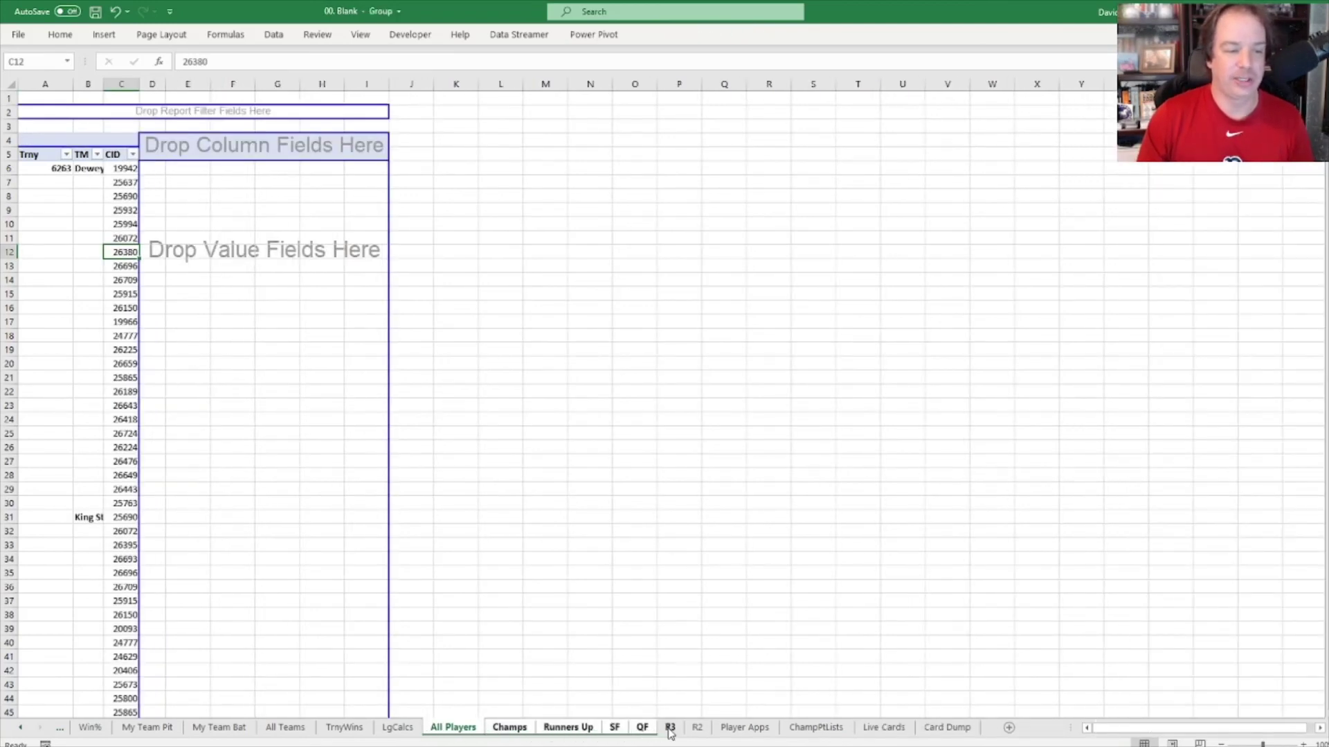
pyautogui.keyDown('shift'); pyautogui.click(697, 730); pyautogui.keyUp('shift')
pyautogui.keyDown('shift'); pyautogui.click(744, 731); pyautogui.keyUp('shift')
pyautogui.keyDown('shift'); pyautogui.click(793, 732); pyautogui.keyUp('shift')
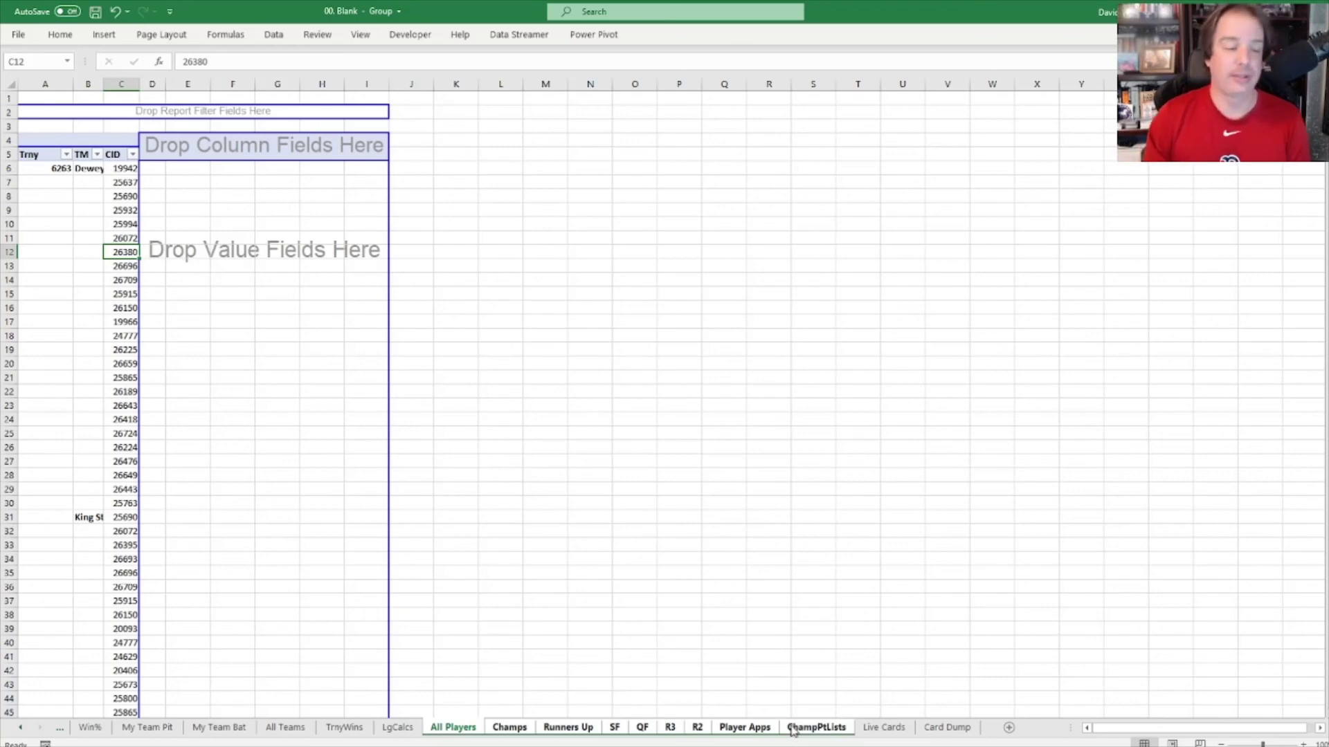
pyautogui.click(765, 670)
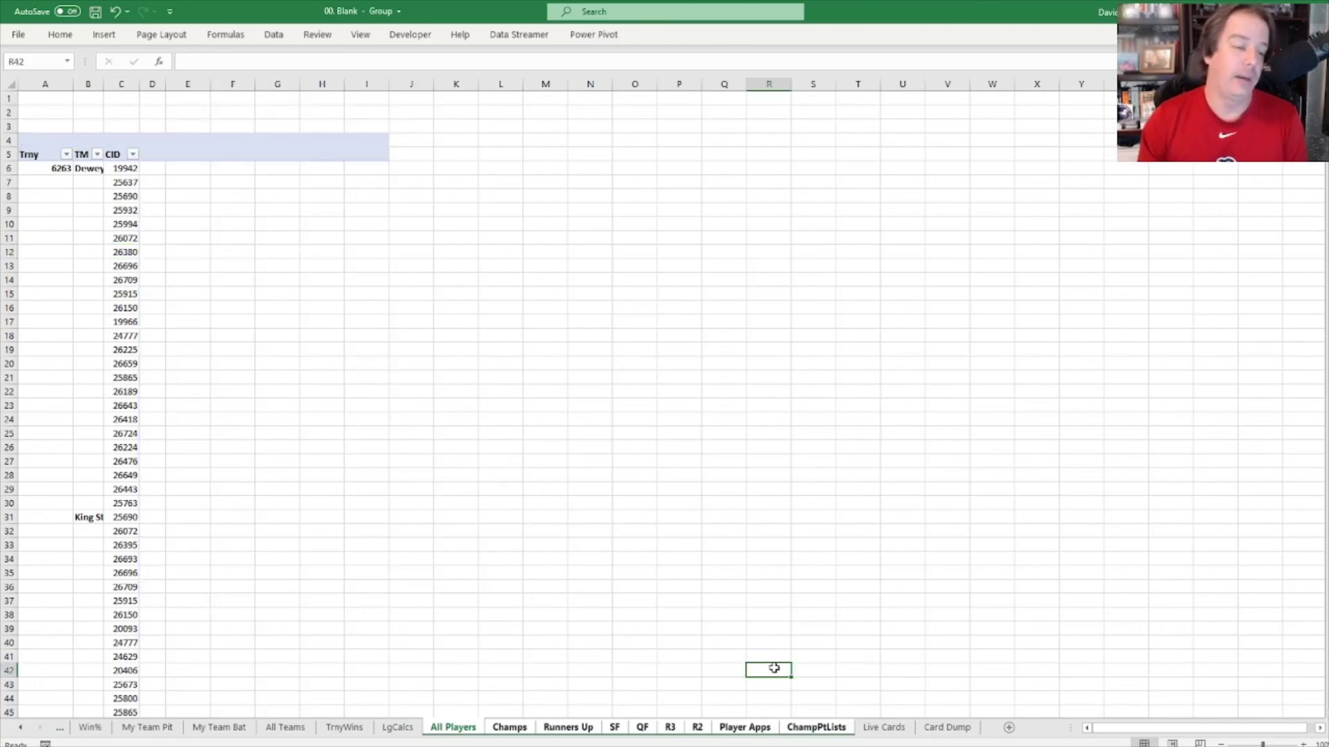
pyautogui.click(727, 734)
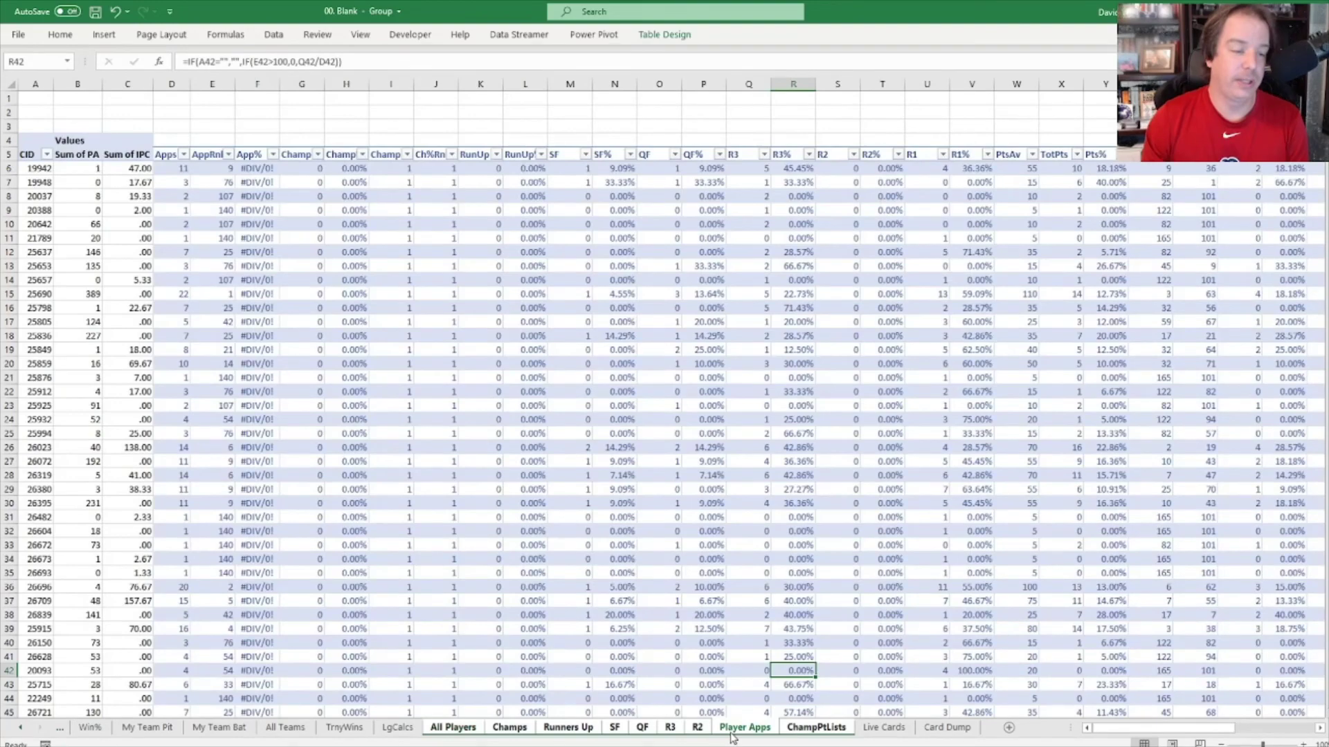
# Step: Clear the Bronze column filter on the Live Cards sheet
pyautogui.click(876, 734)
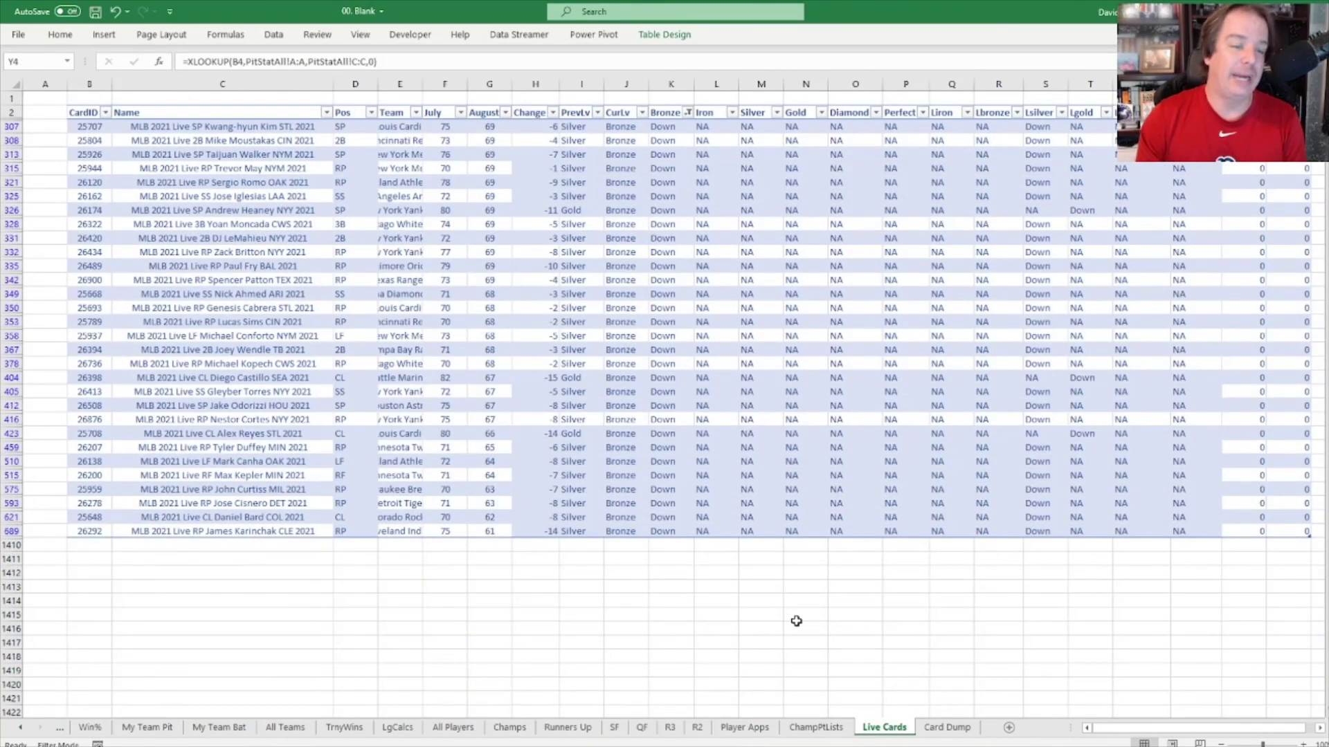
pyautogui.click(687, 114)
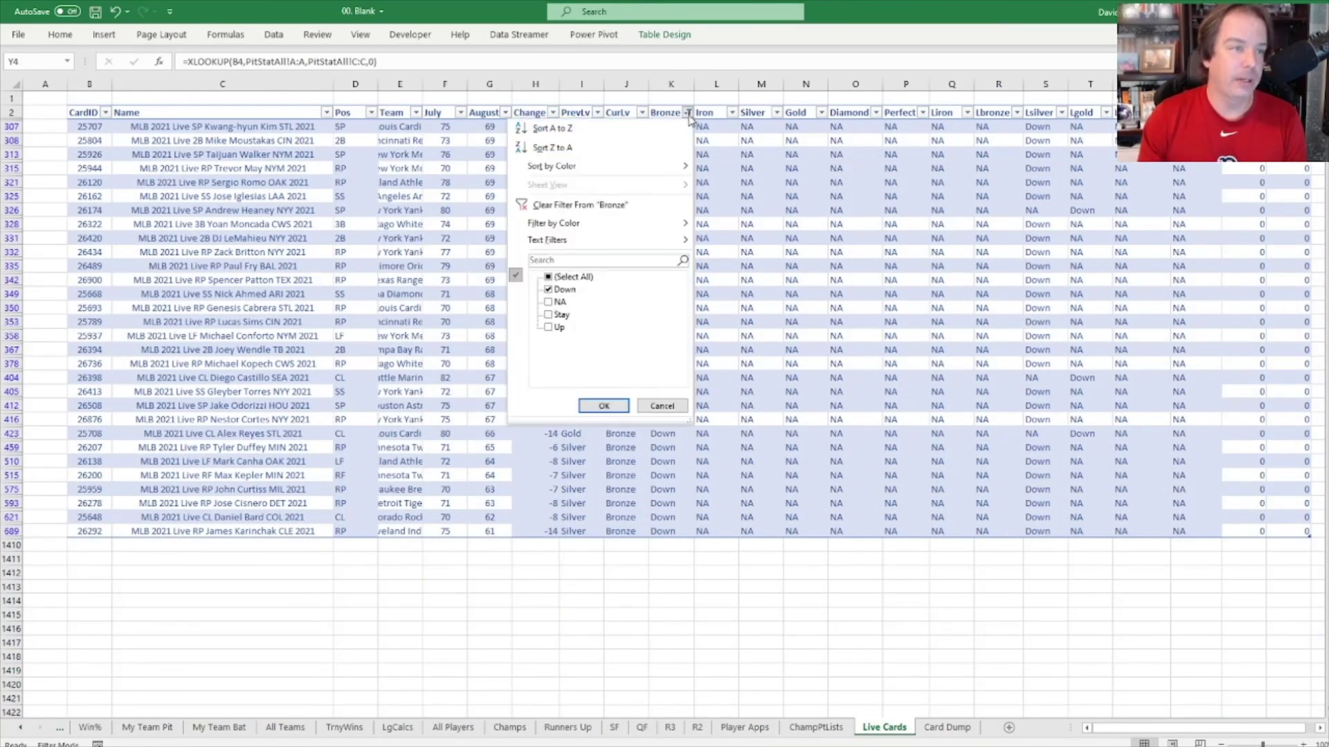
pyautogui.click(597, 205)
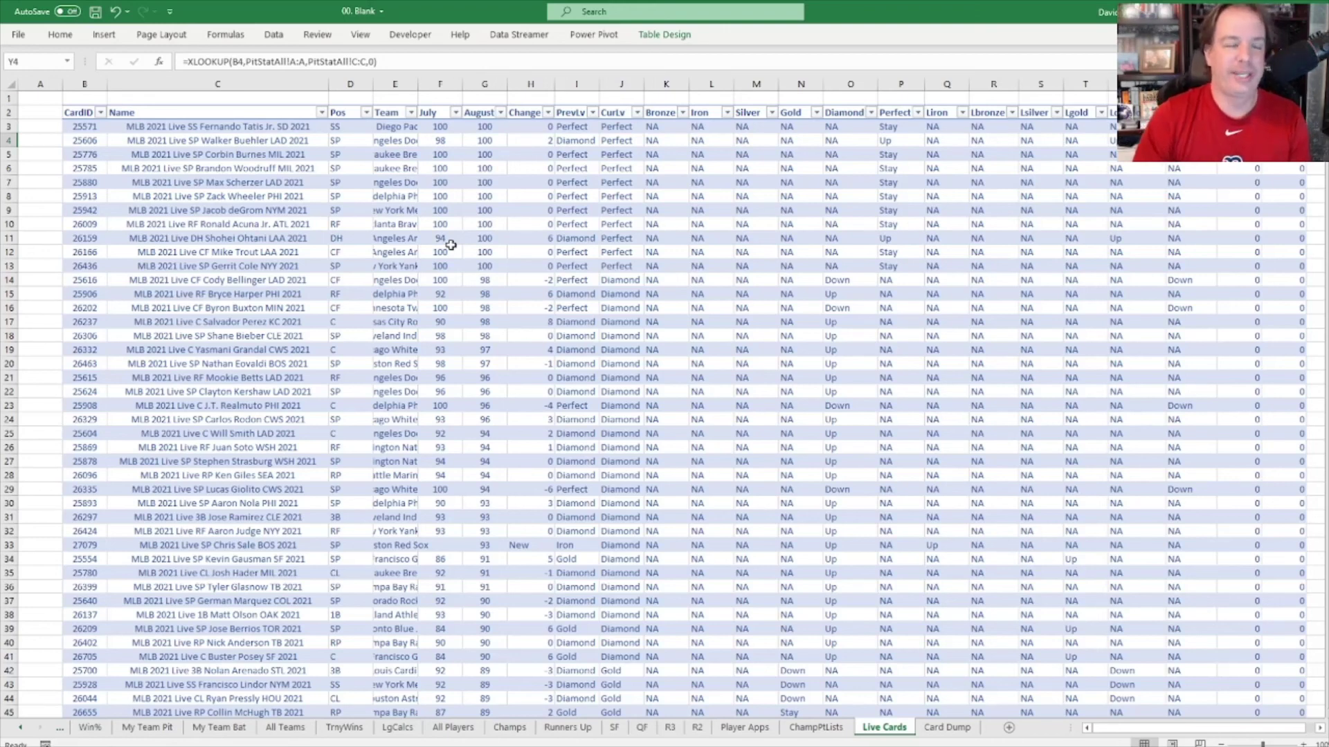
# Step: Inspect the first Live Cards row's CardID and Name entries and the LEFT formula in its Pos column
pyautogui.click(74, 125)
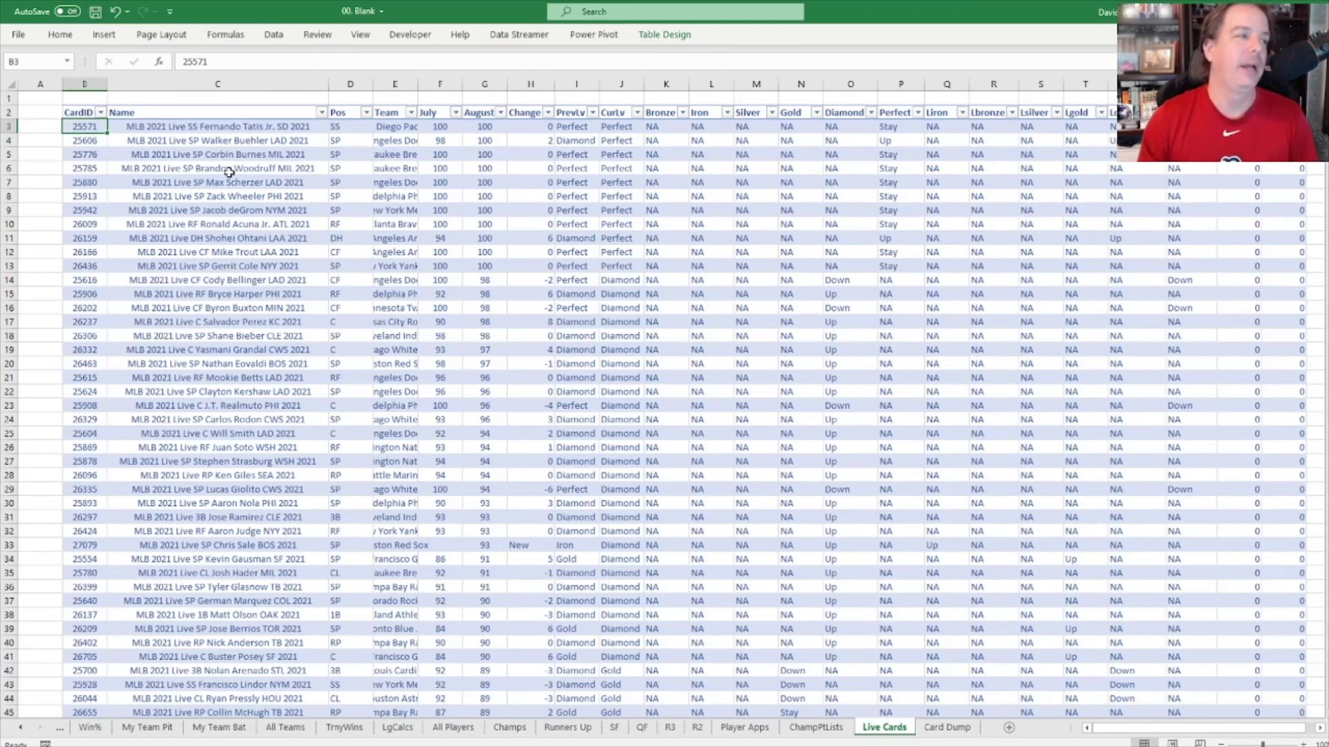
pyautogui.click(225, 129)
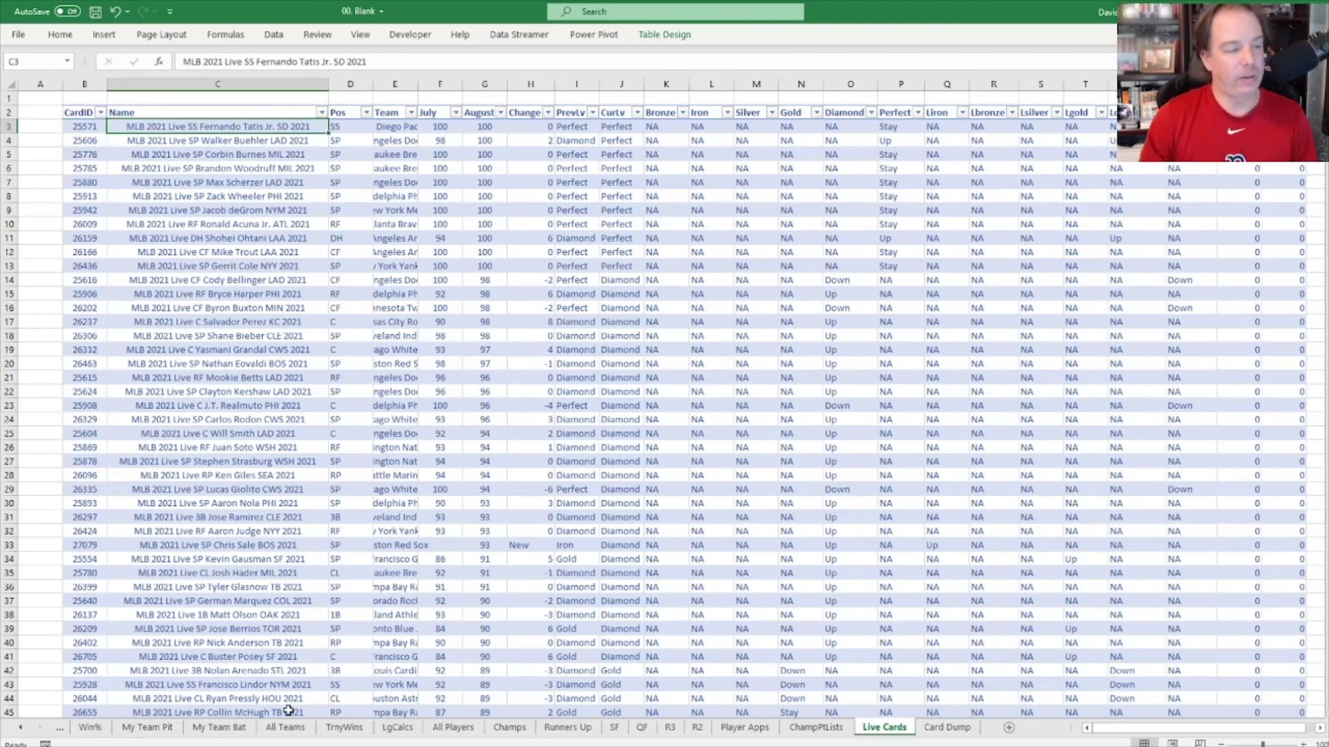
pyautogui.click(355, 129)
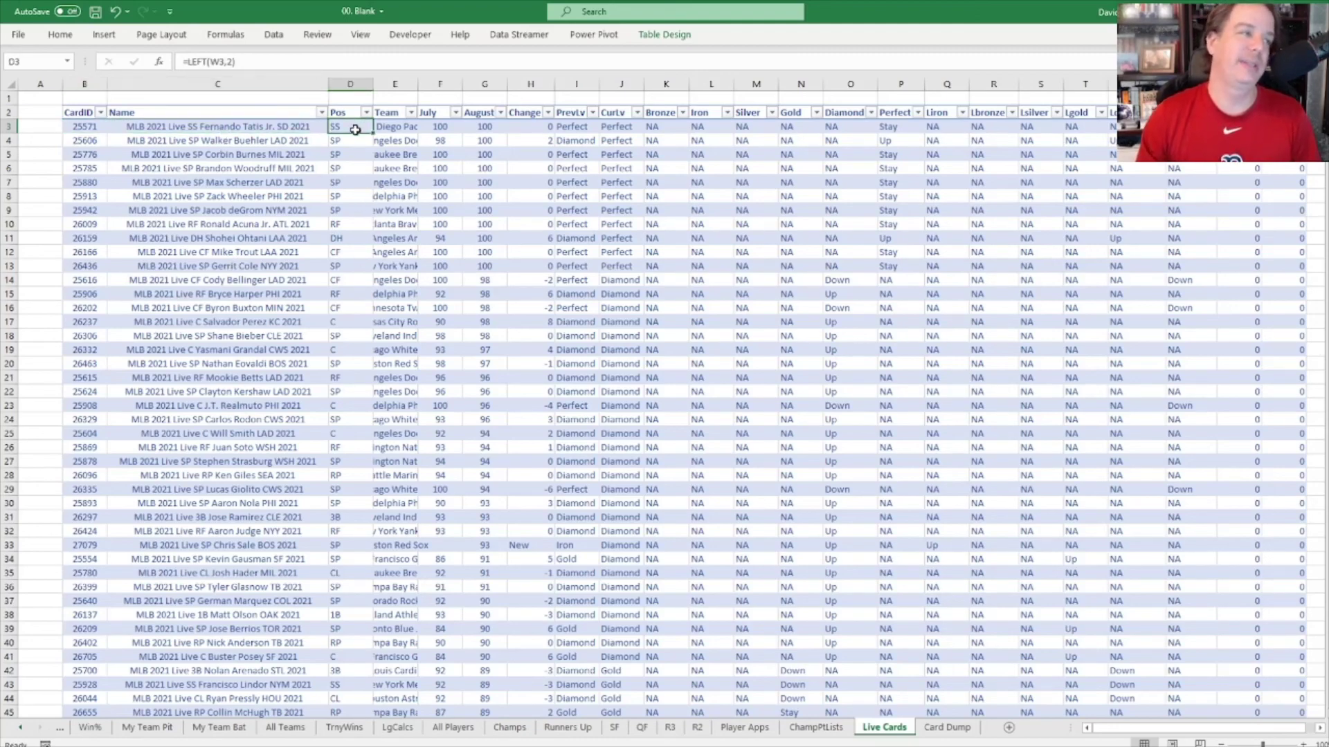
pyautogui.click(262, 127)
pyautogui.click(342, 131)
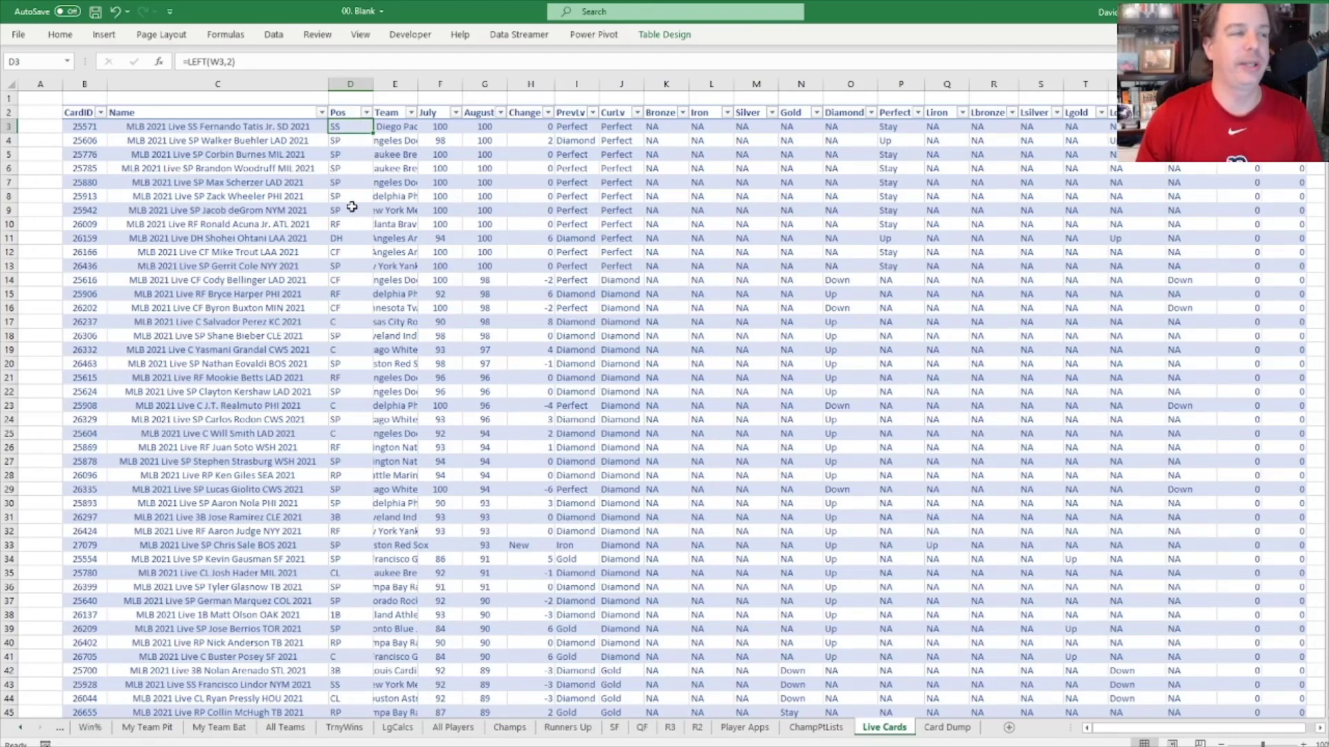
# Step: Inspect the first Live Cards row's Team entry and its July and August ratings, including the two month headings
pyautogui.click(407, 132)
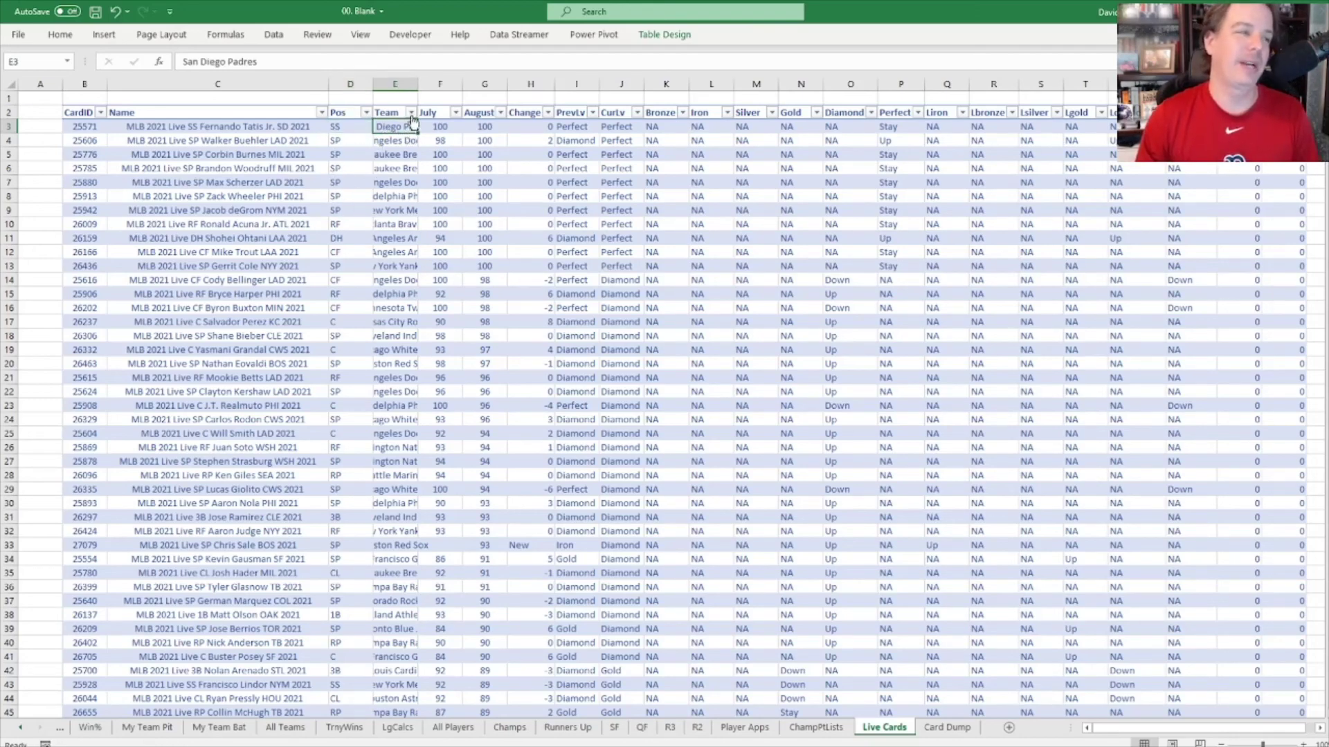
pyautogui.click(411, 114)
pyautogui.click(412, 115)
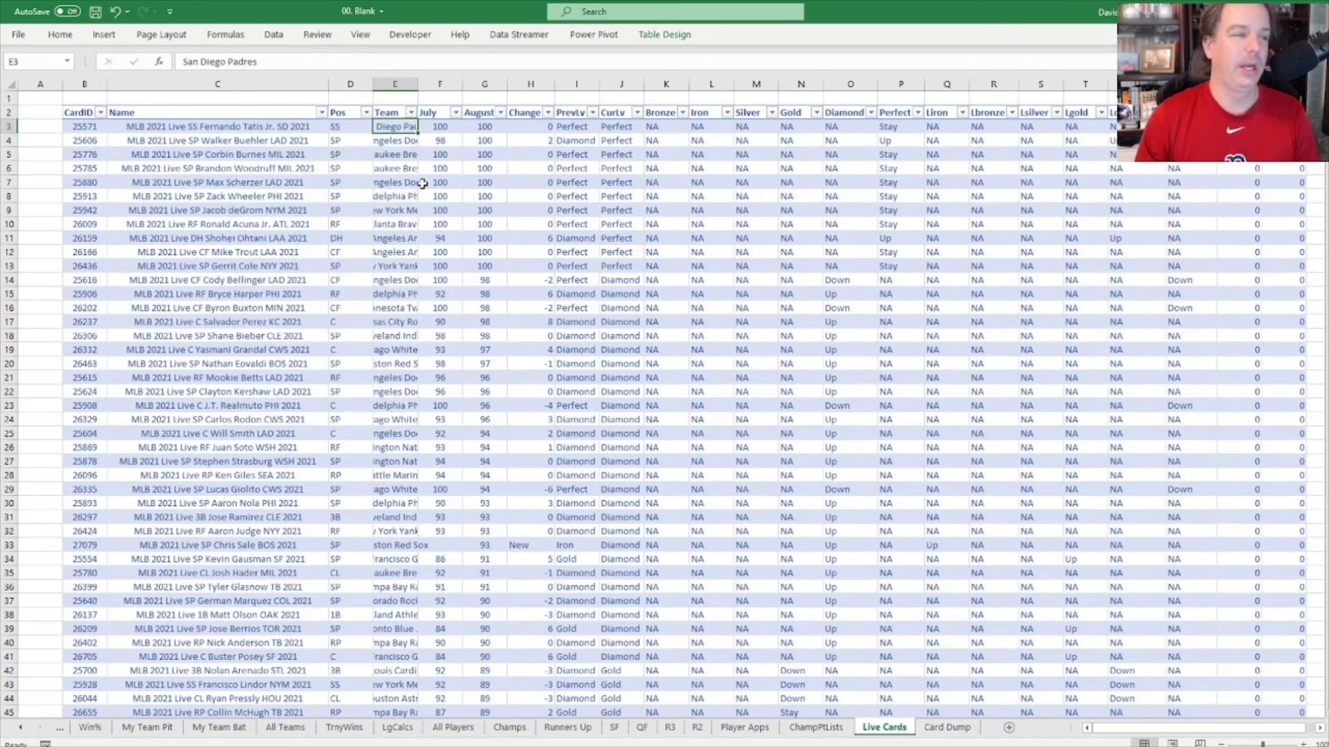
pyautogui.click(440, 126)
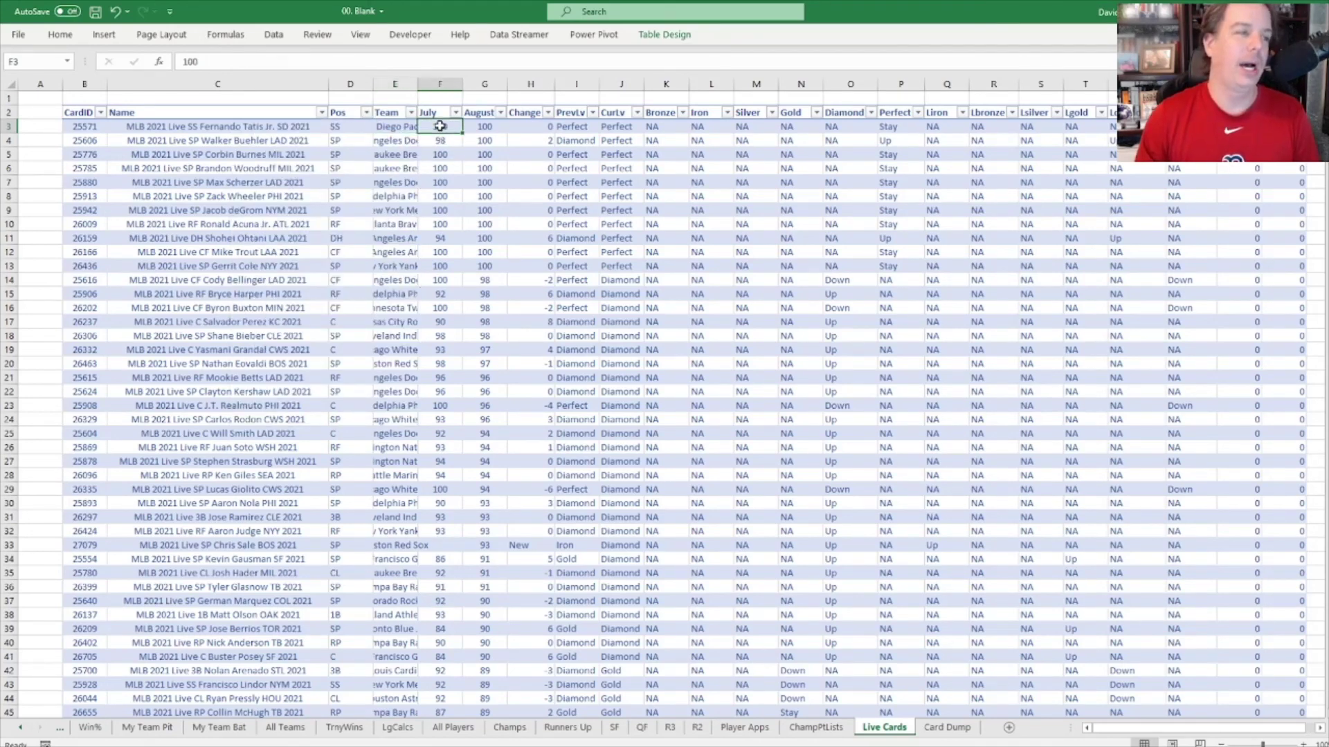
pyautogui.click(485, 128)
pyautogui.click(443, 126)
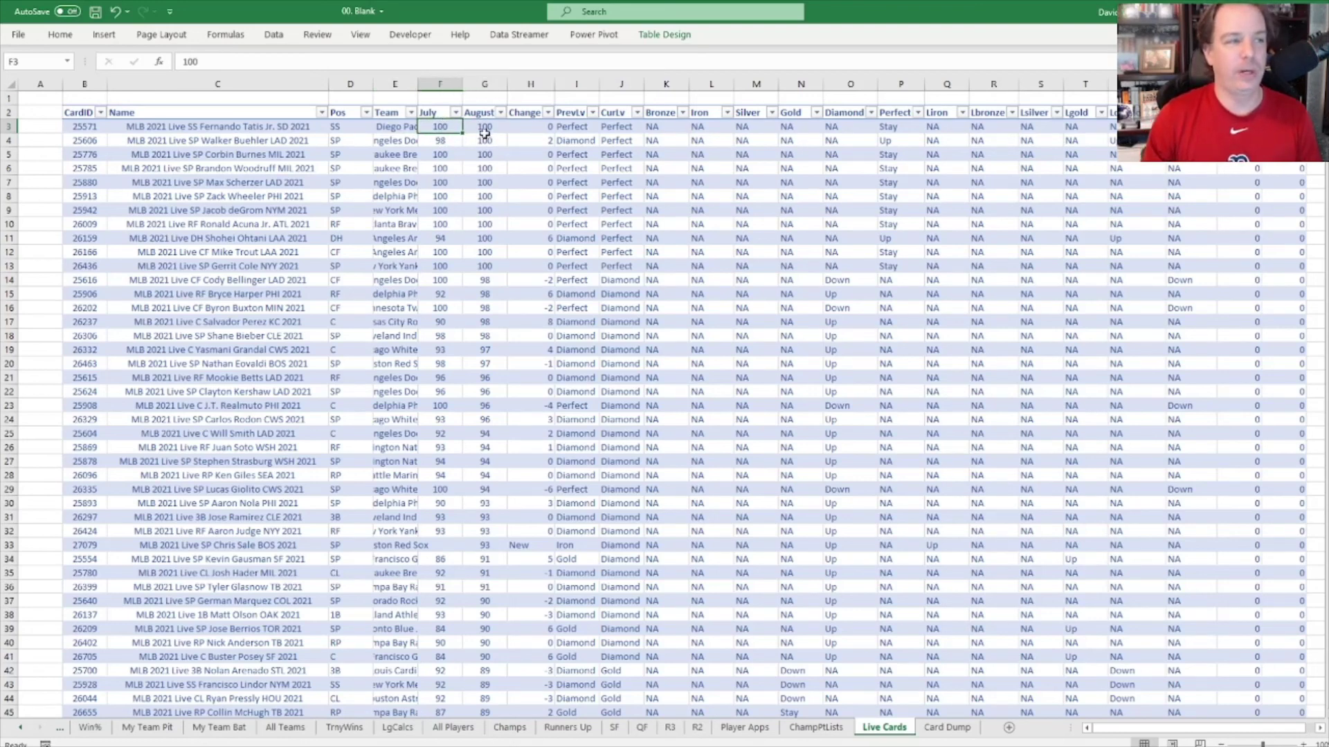
pyautogui.click(428, 112)
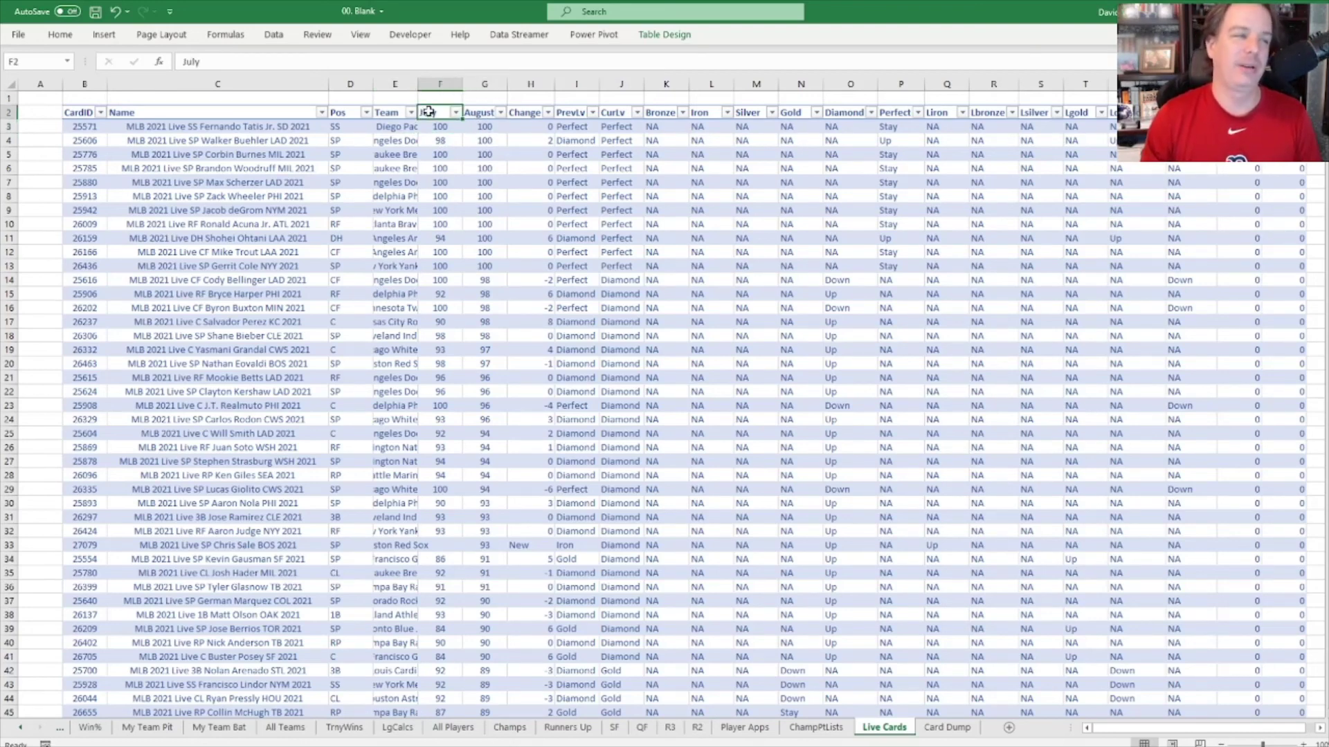
pyautogui.click(468, 114)
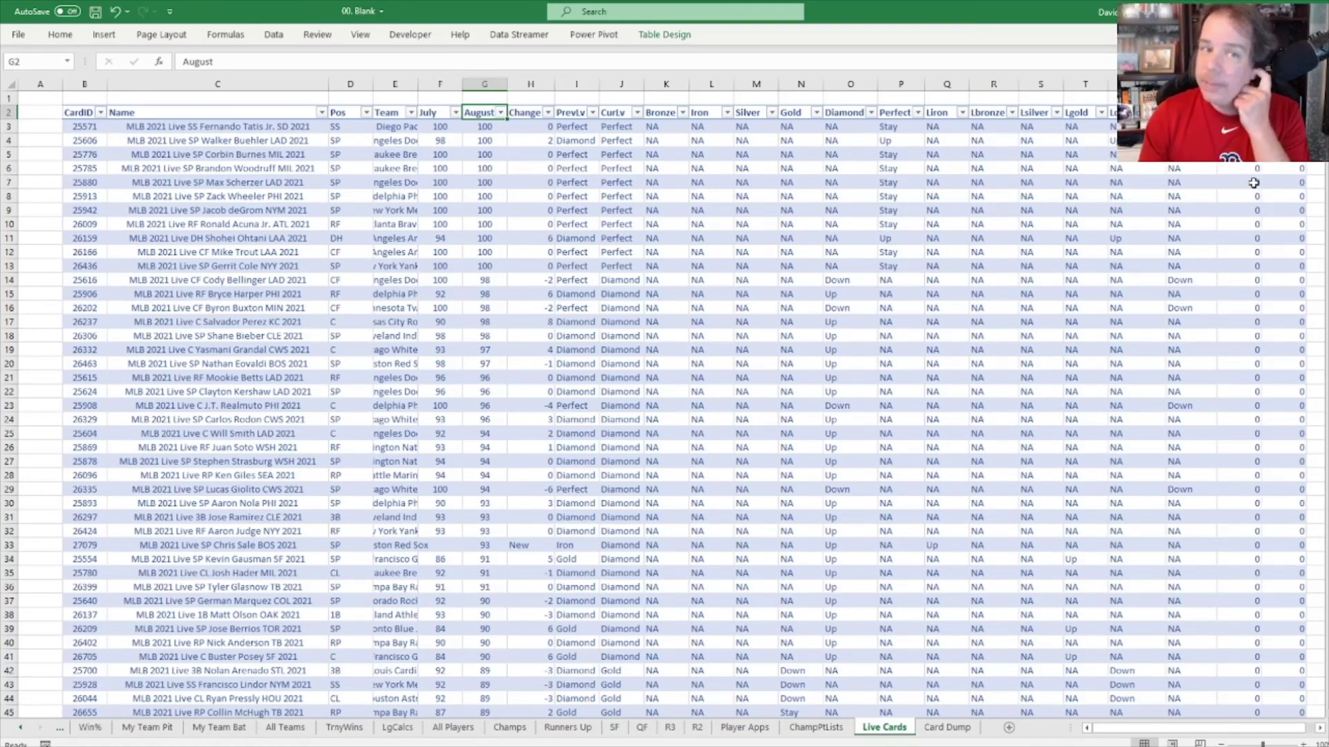
pyautogui.click(439, 127)
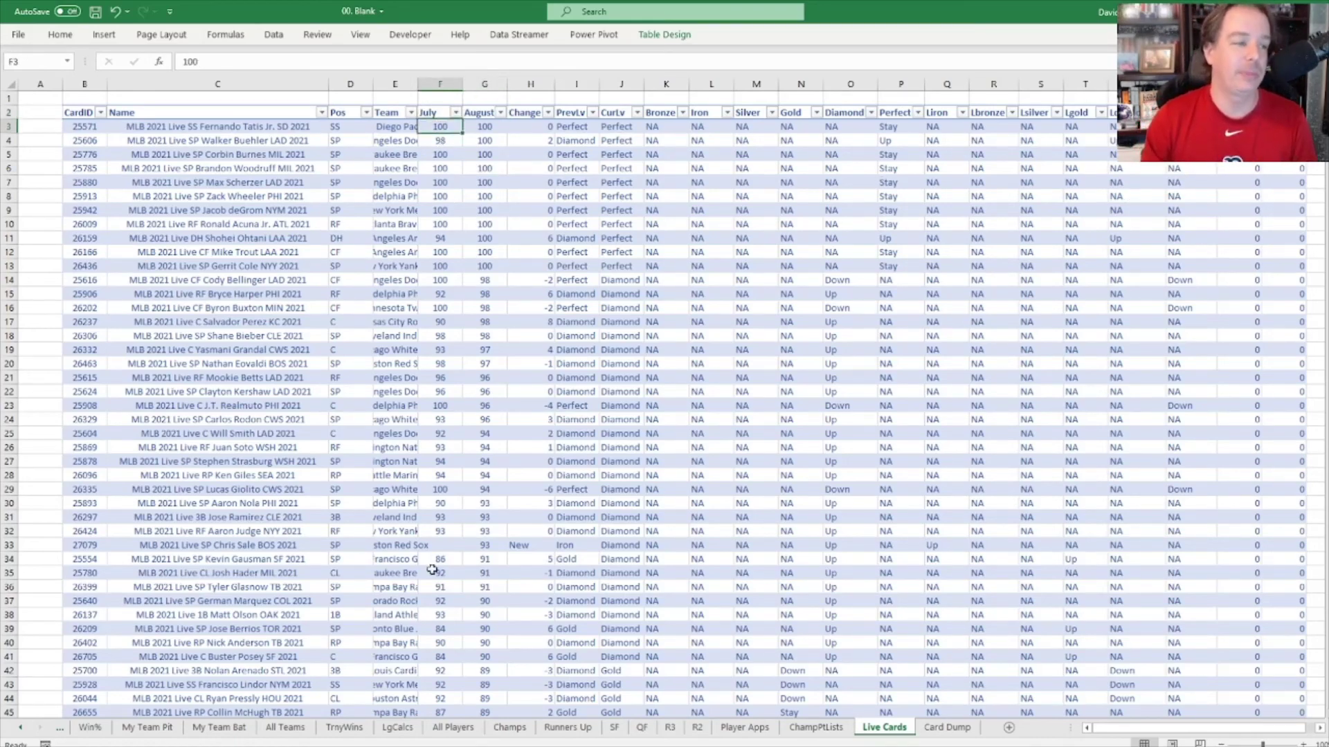
pyautogui.click(487, 125)
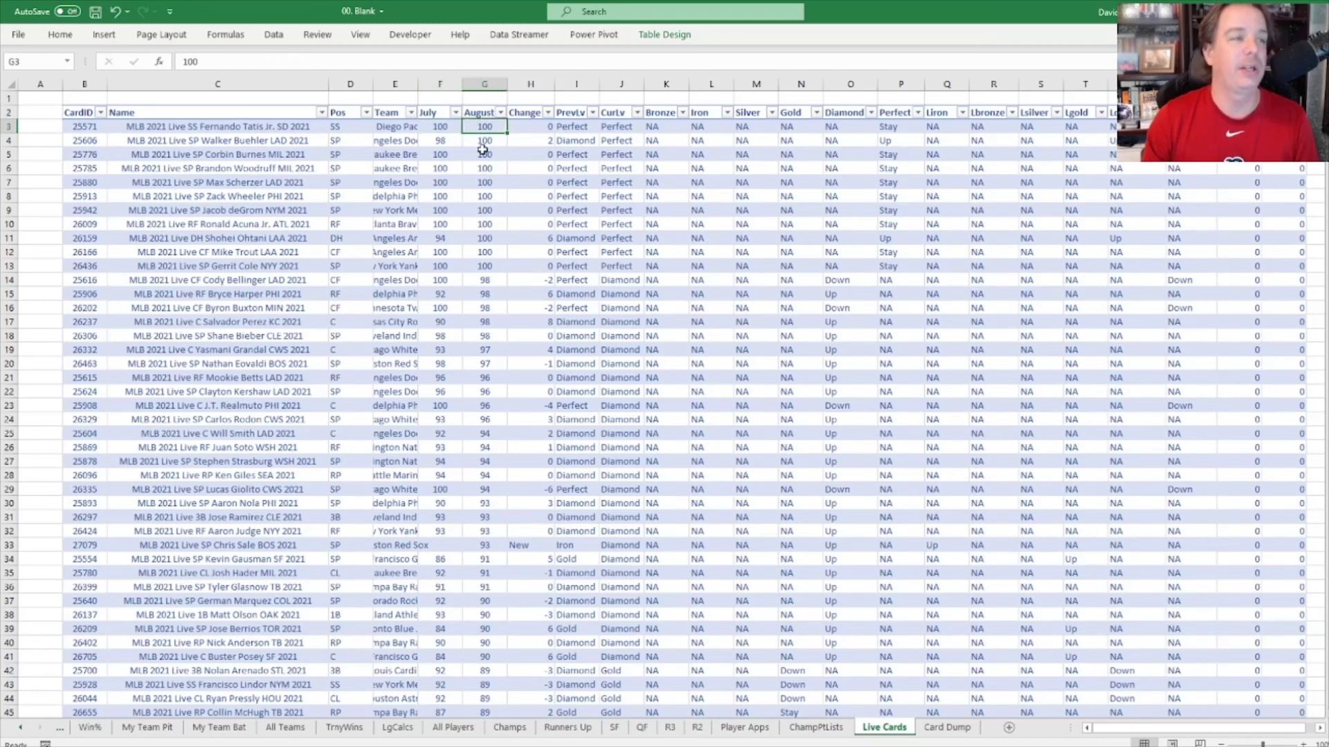
# Step: Inspect the formulas in the Change, PrevLv and CurLv columns of the Live Cards table
pyautogui.moveTo(529, 128); pyautogui.dragTo(528, 359)
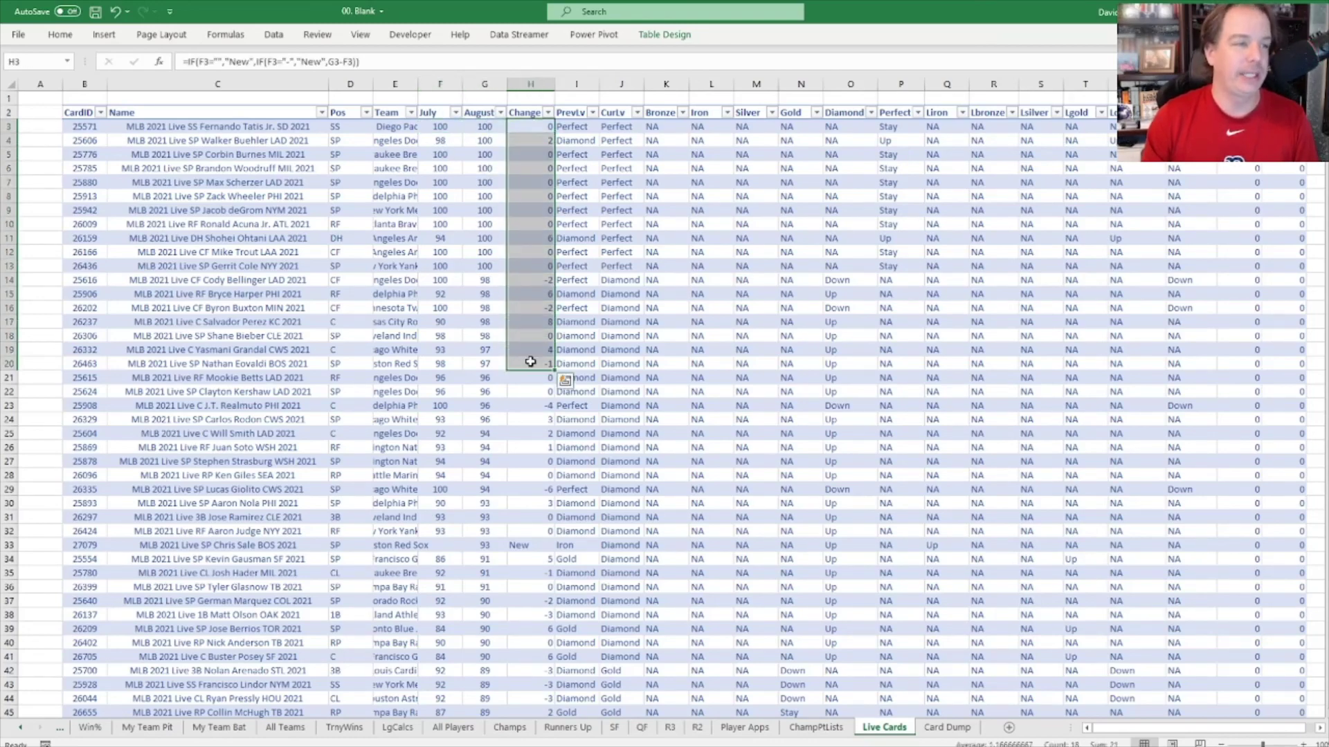
pyautogui.click(565, 127)
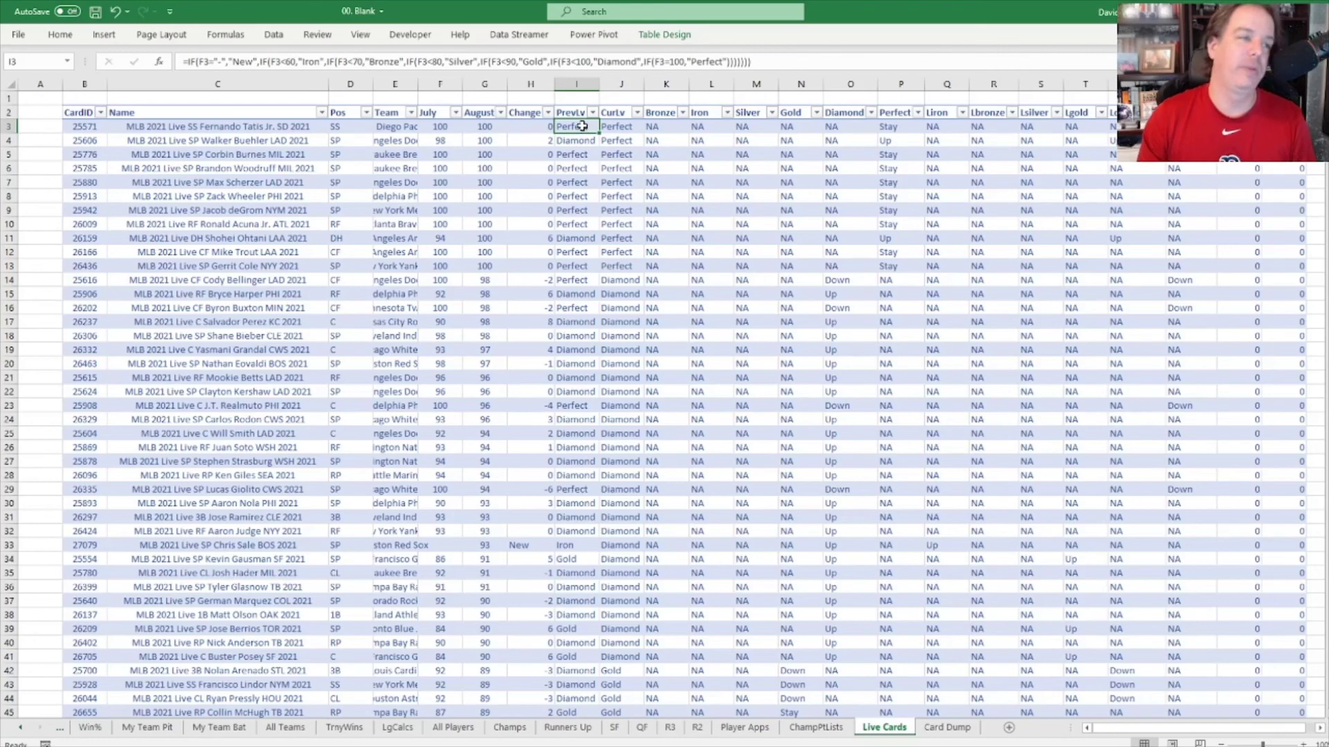
pyautogui.click(607, 128)
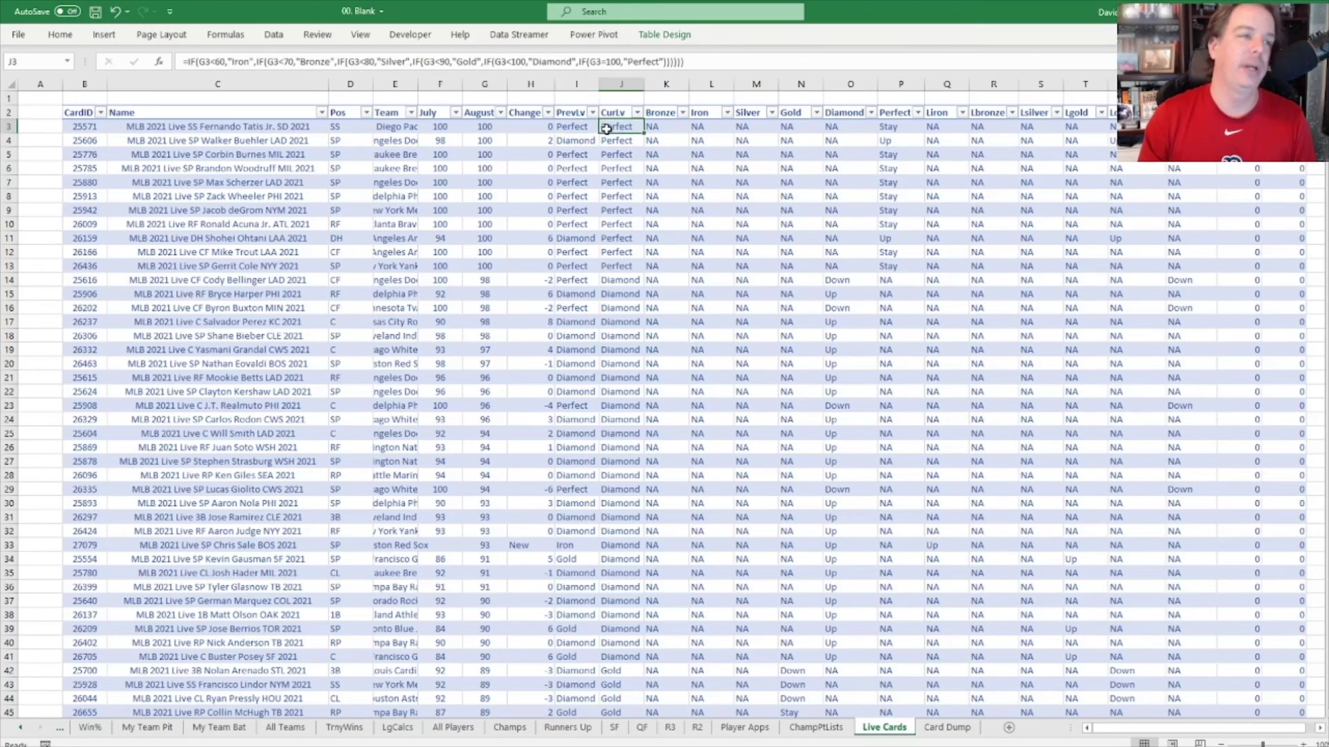
# Step: Examine the tier columns from Bronze through Perfect, checking the first row's formulas under Bronze and Gold
pyautogui.click(654, 126)
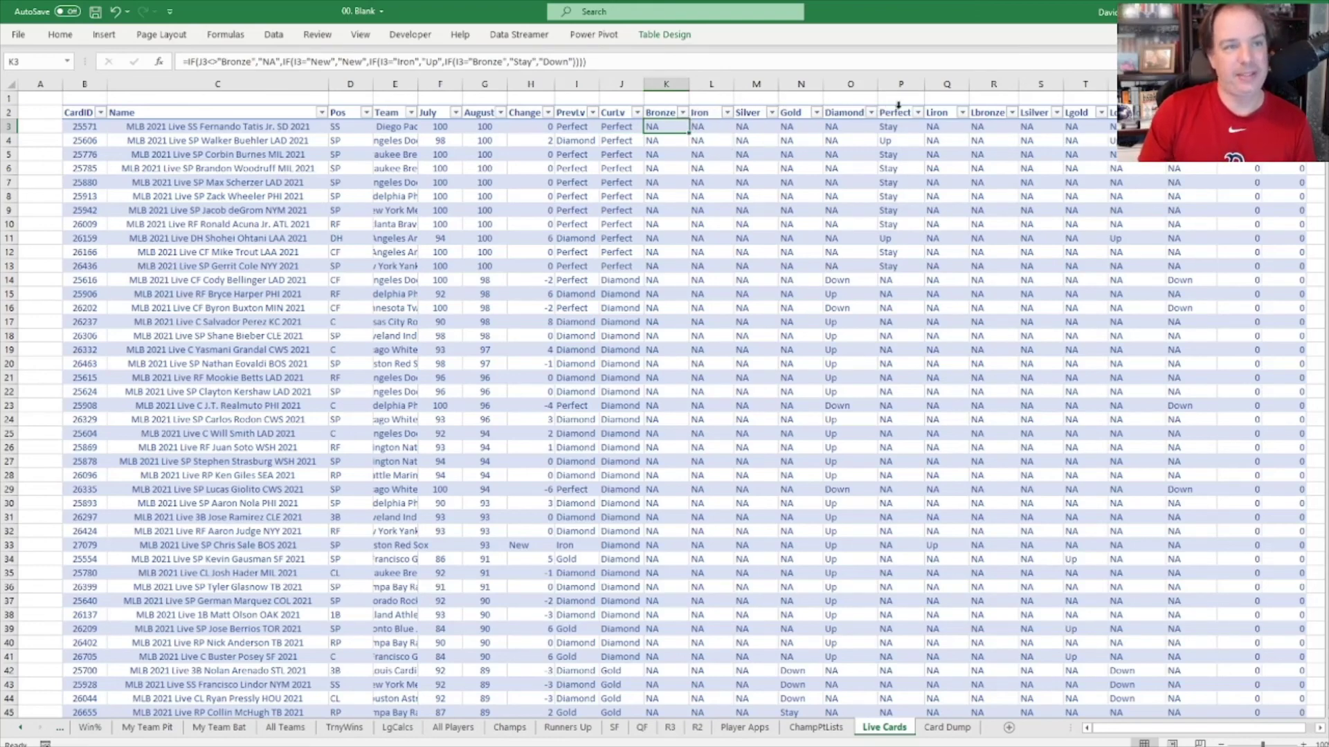
pyautogui.moveTo(900, 83); pyautogui.dragTo(666, 84)
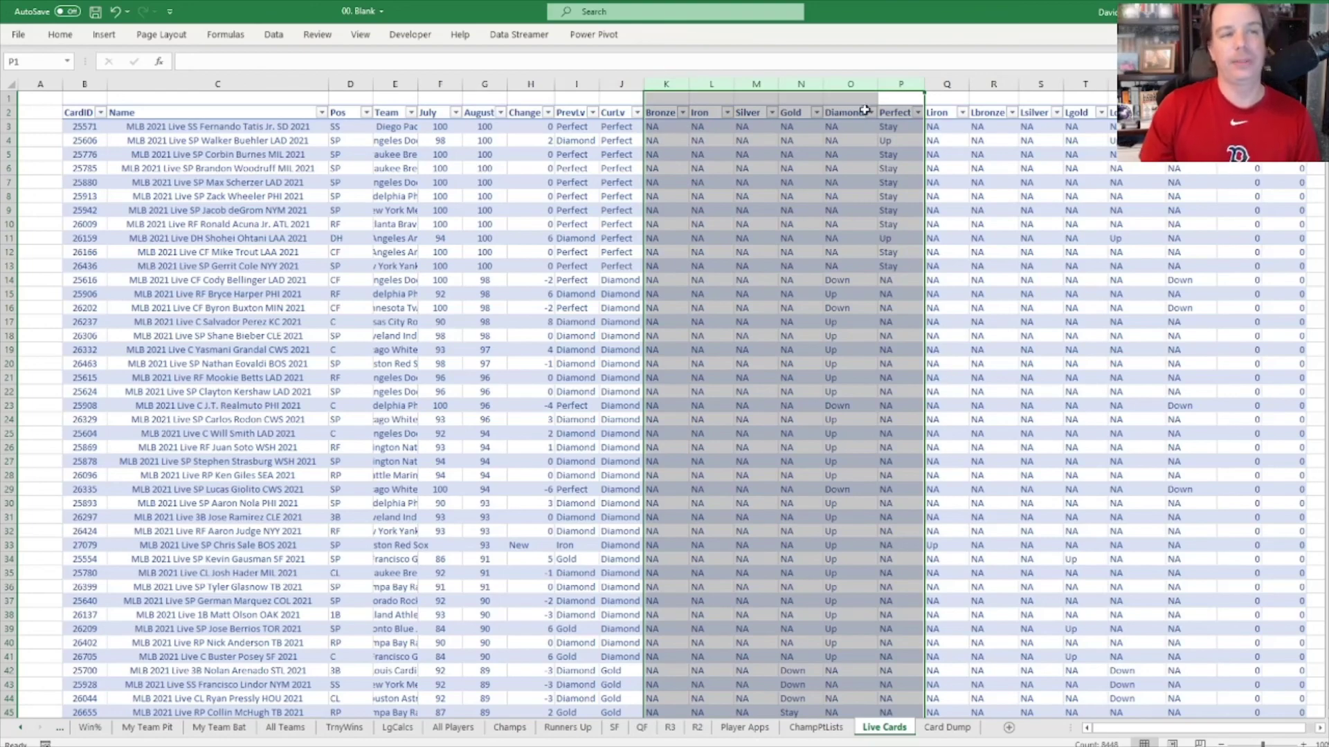
pyautogui.click(783, 128)
# Step: Filter the Bronze column to exclude NA and look through the remaining Down, Stay and Up cards
pyautogui.click(683, 113)
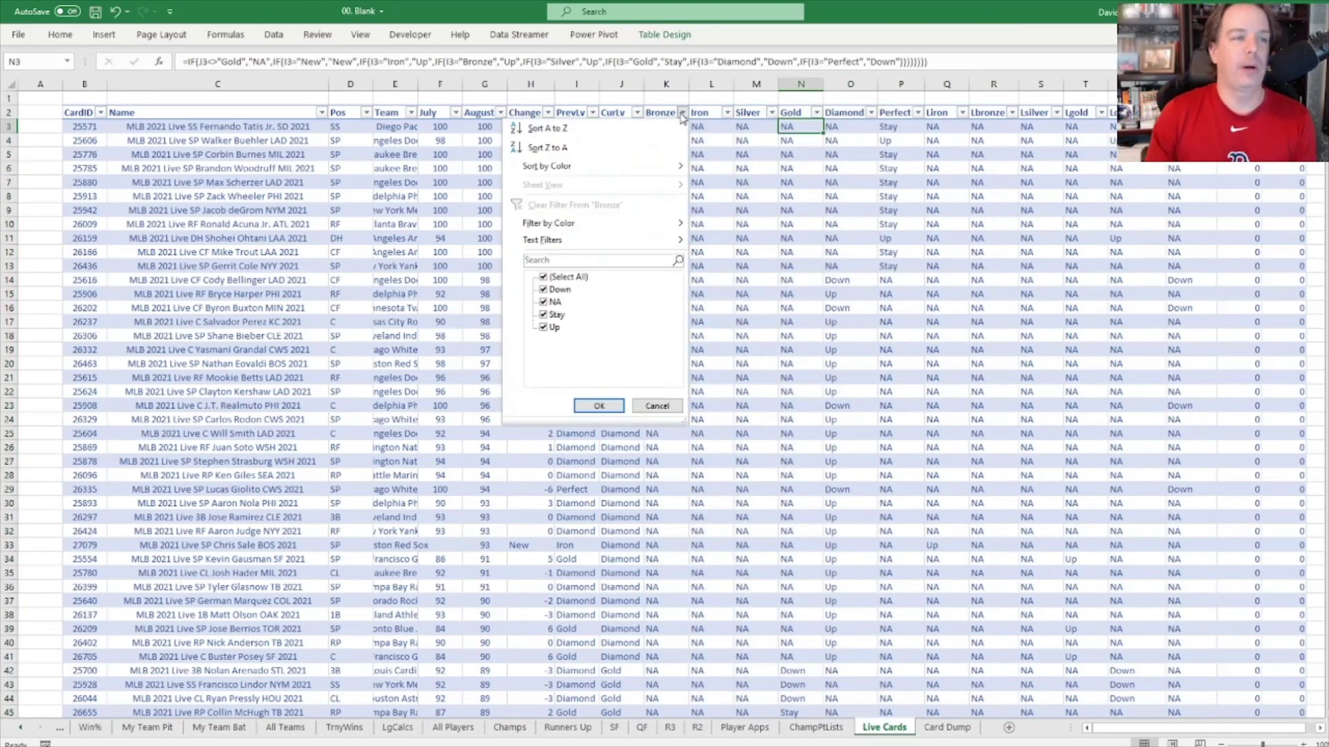
pyautogui.click(546, 305)
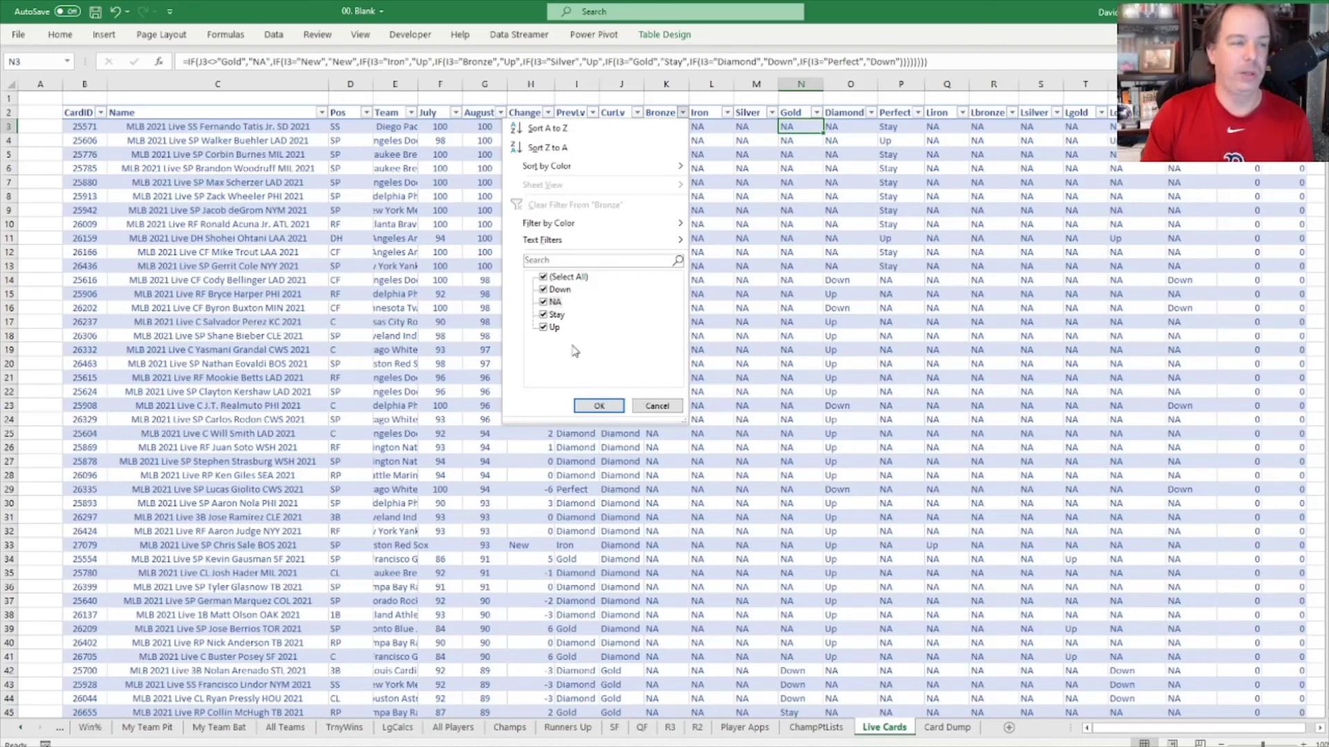
pyautogui.click(599, 405)
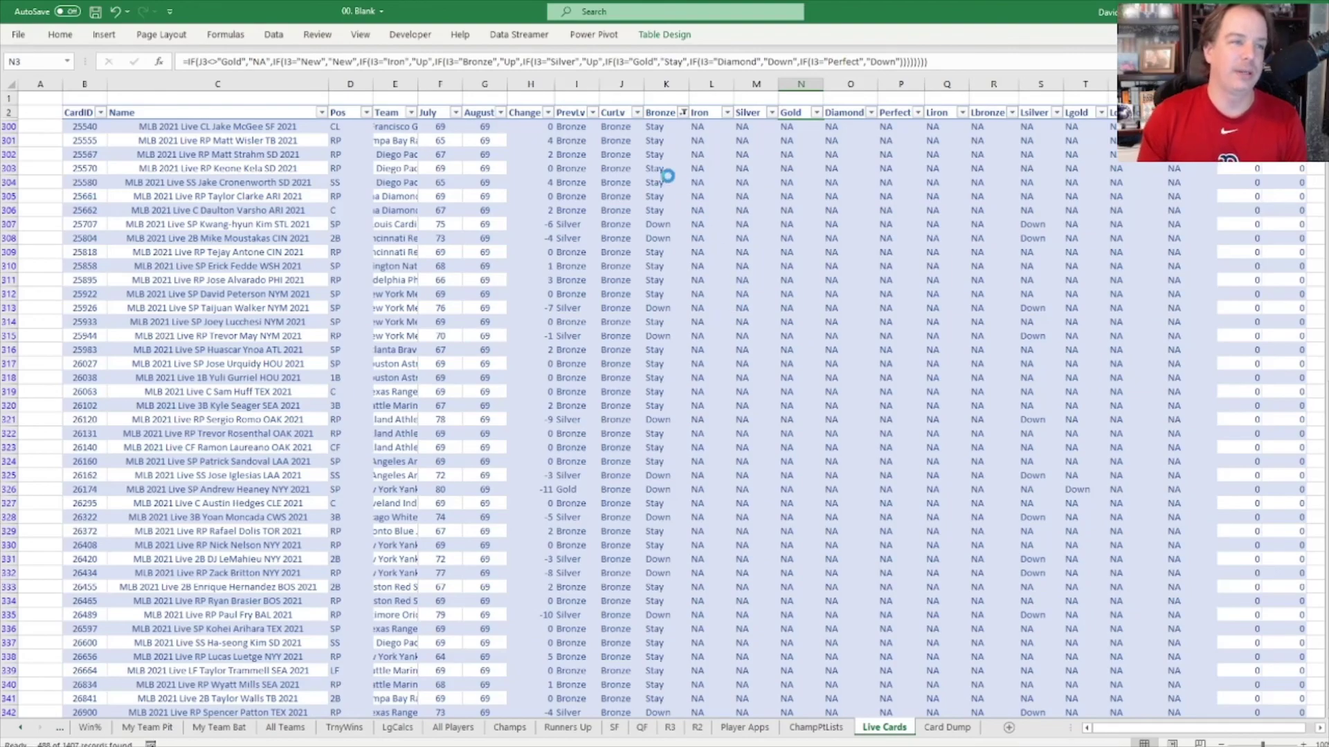
pyautogui.scroll(-20, 710, 507)
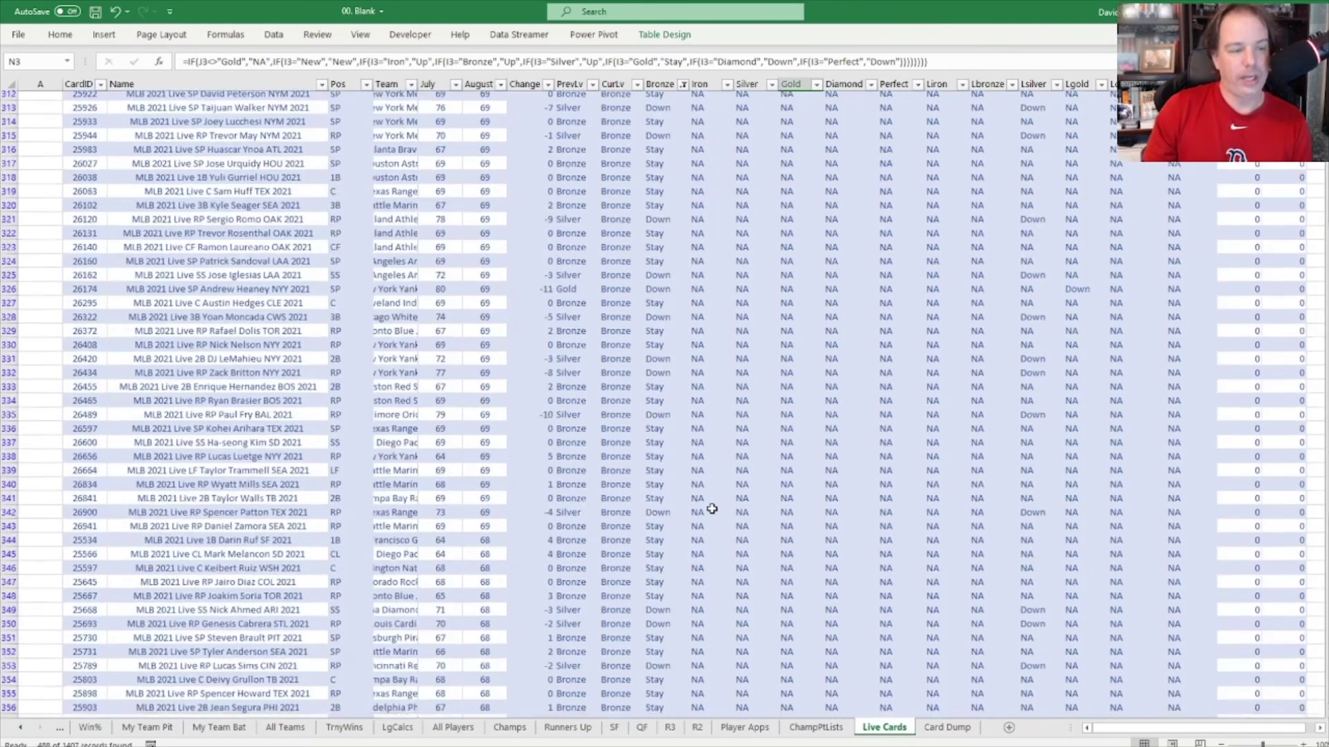
pyautogui.scroll(-20, 713, 509)
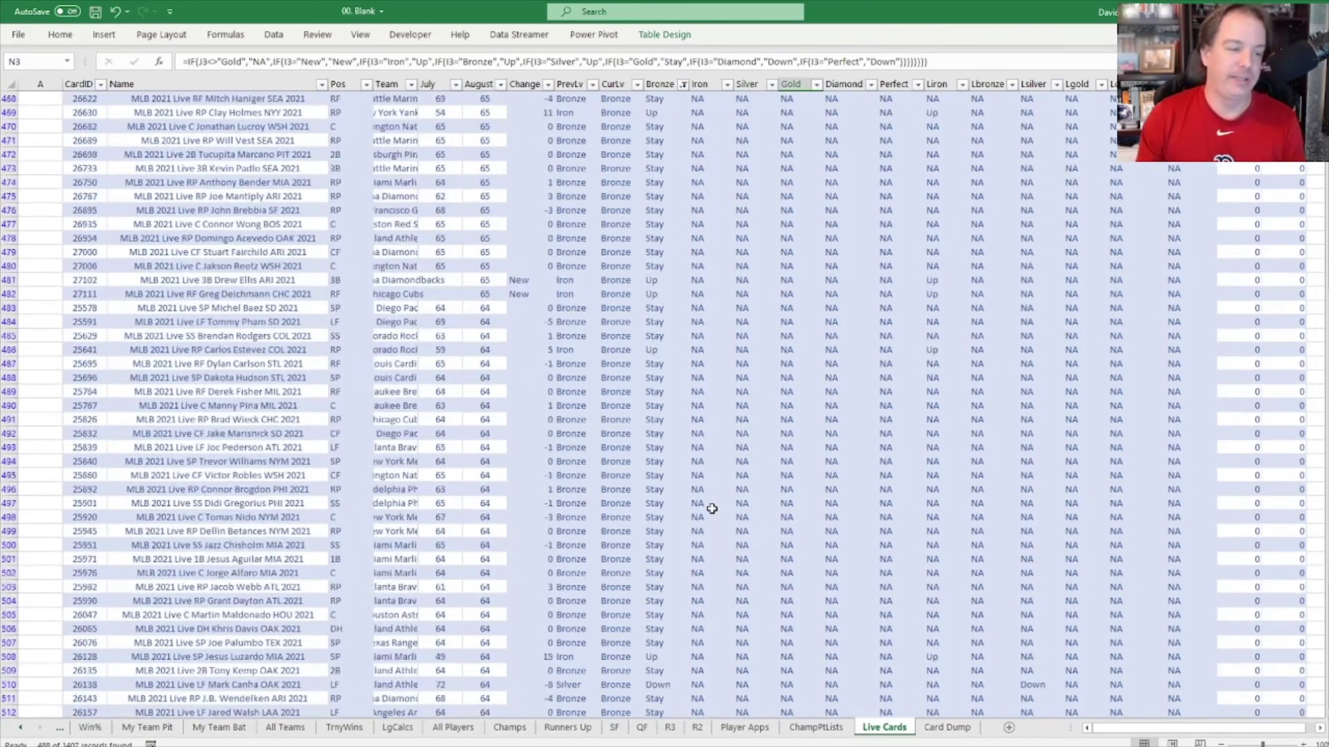
pyautogui.scroll(-20, 712, 508)
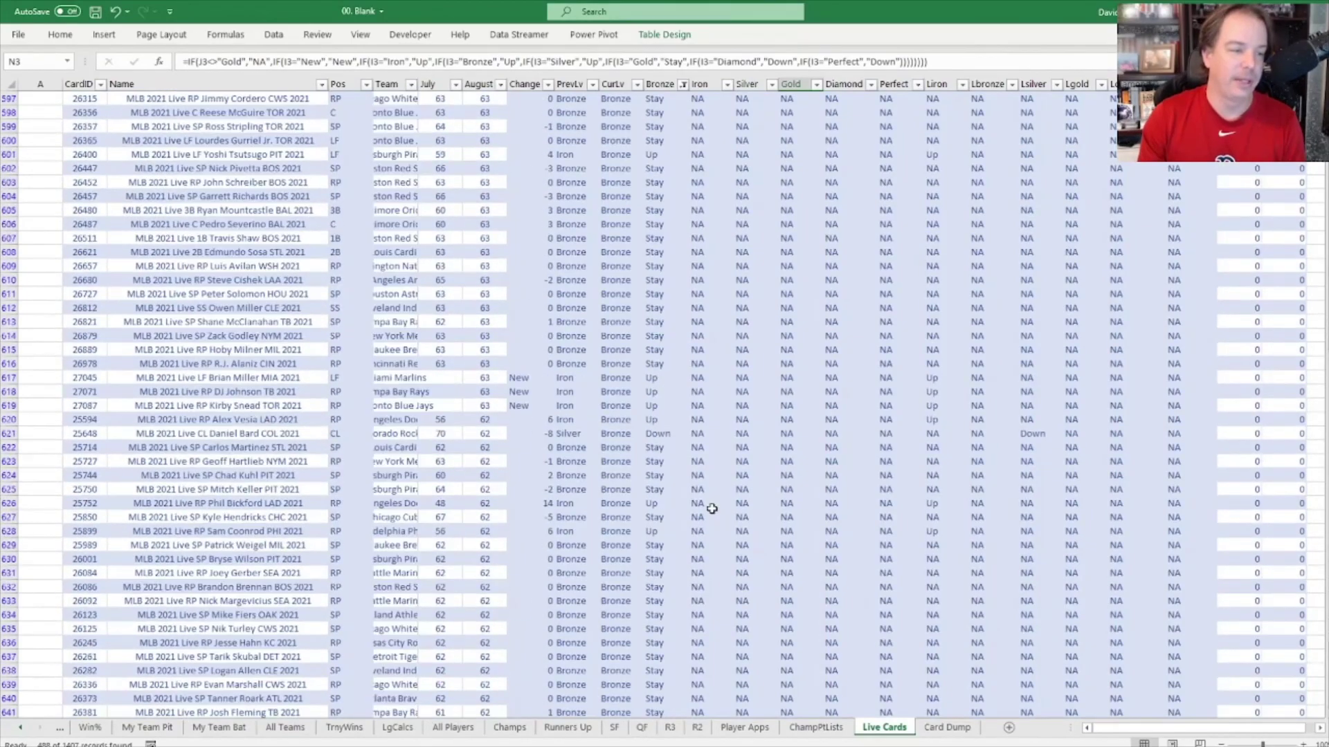
pyautogui.scroll(20, 712, 508)
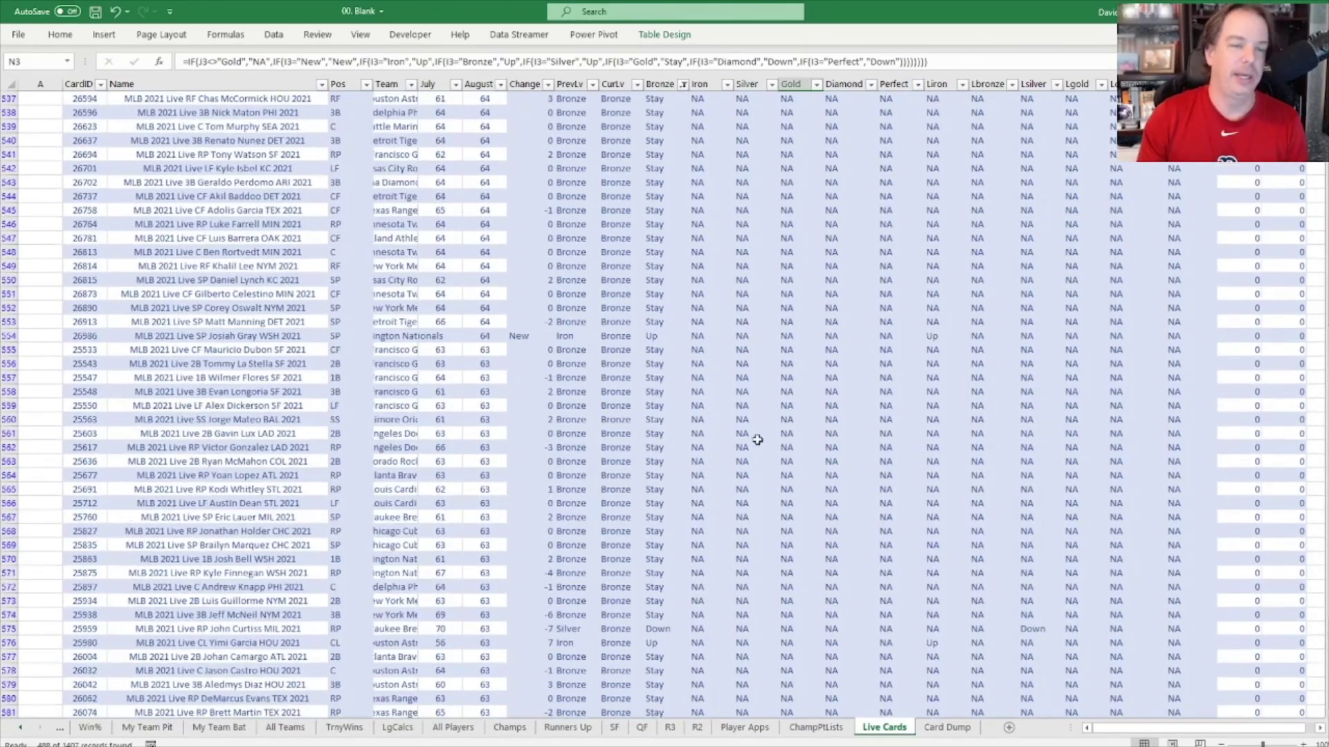
pyautogui.scroll(20, 712, 508)
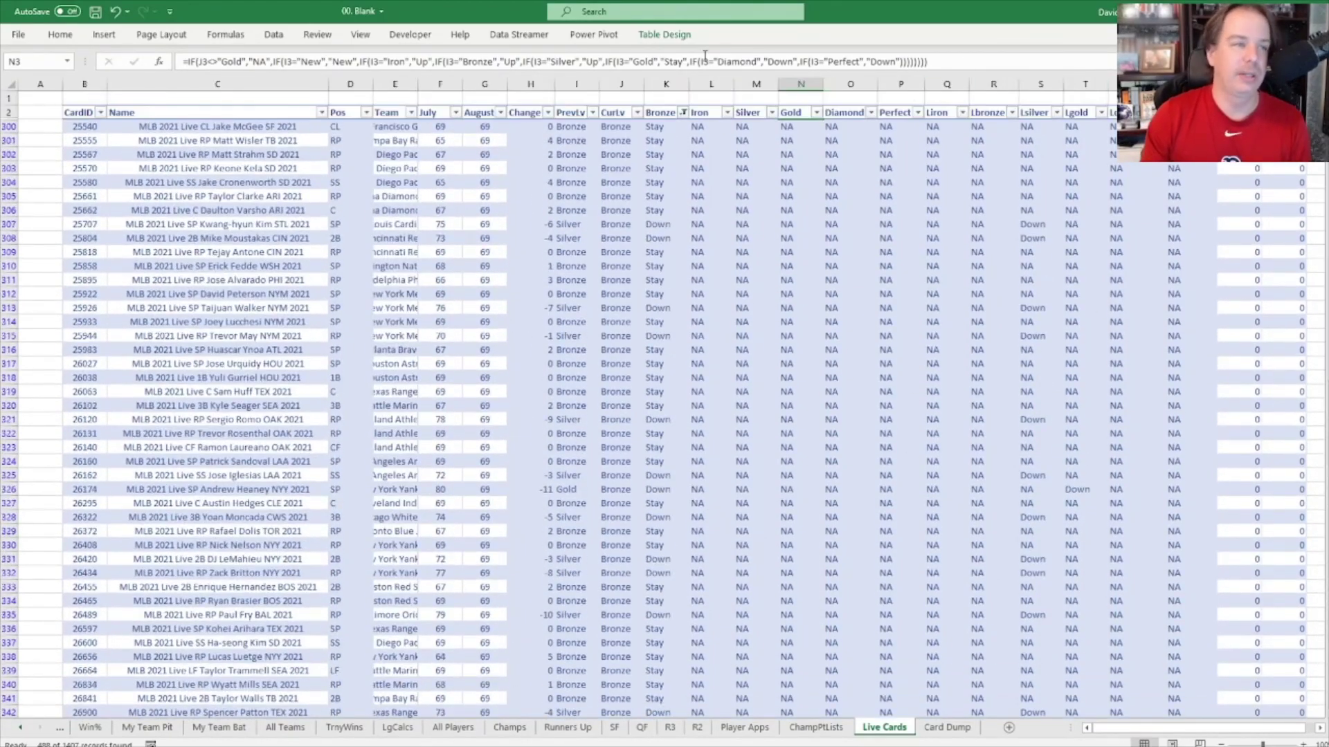
# Step: Narrow the Bronze column filter to show only the Down cards
pyautogui.click(683, 112)
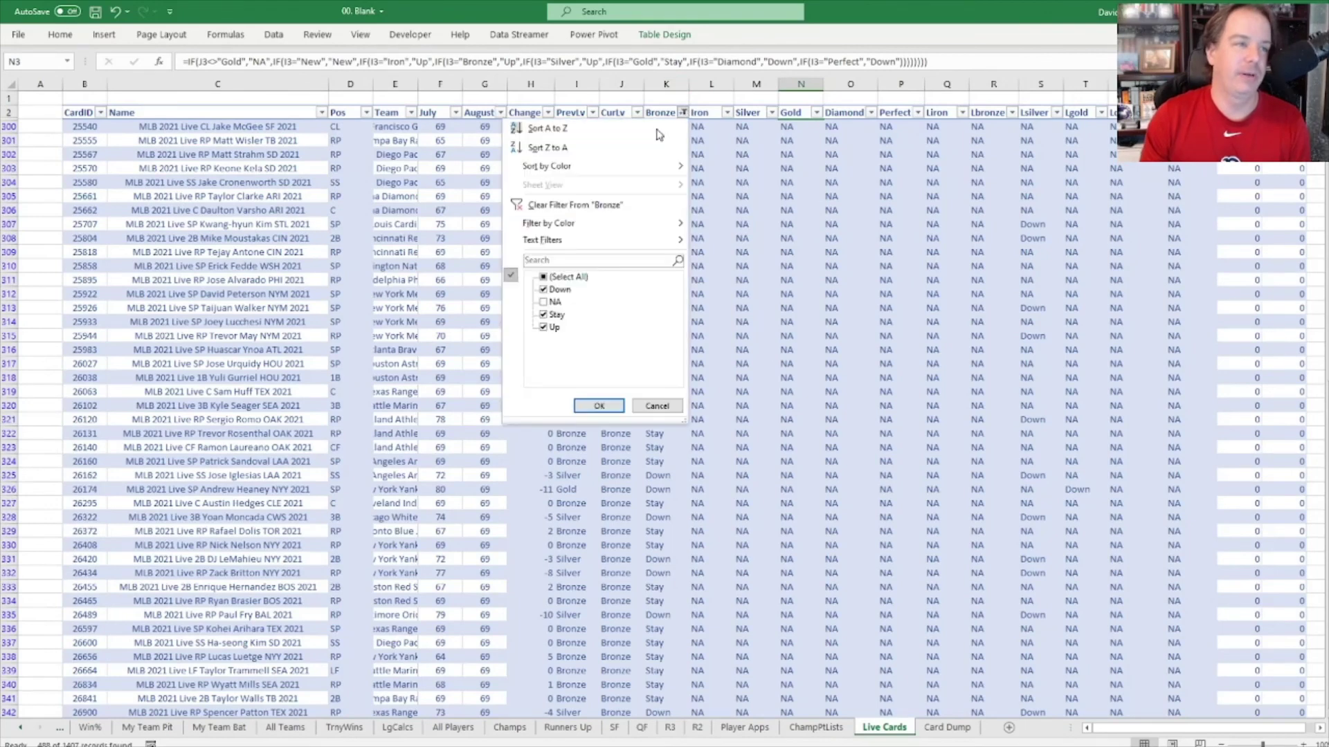
pyautogui.click(543, 315)
pyautogui.click(543, 327)
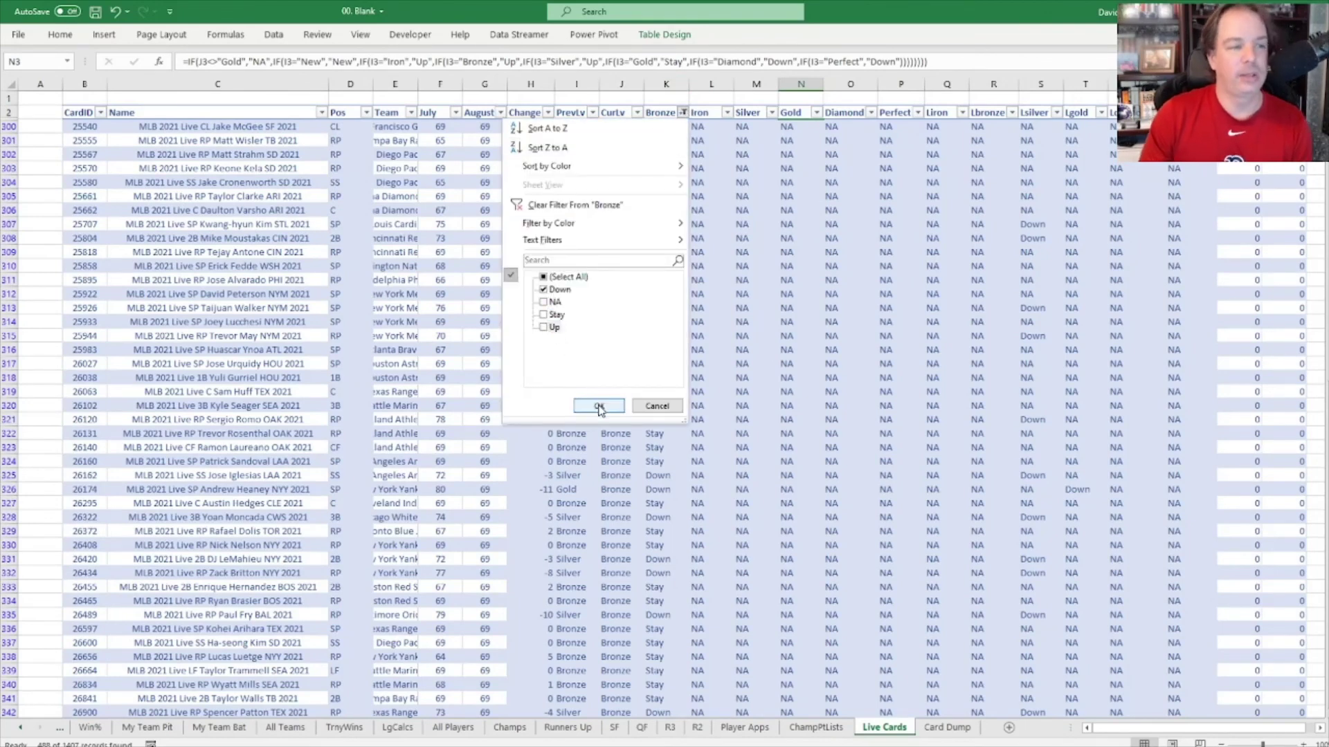
pyautogui.click(599, 407)
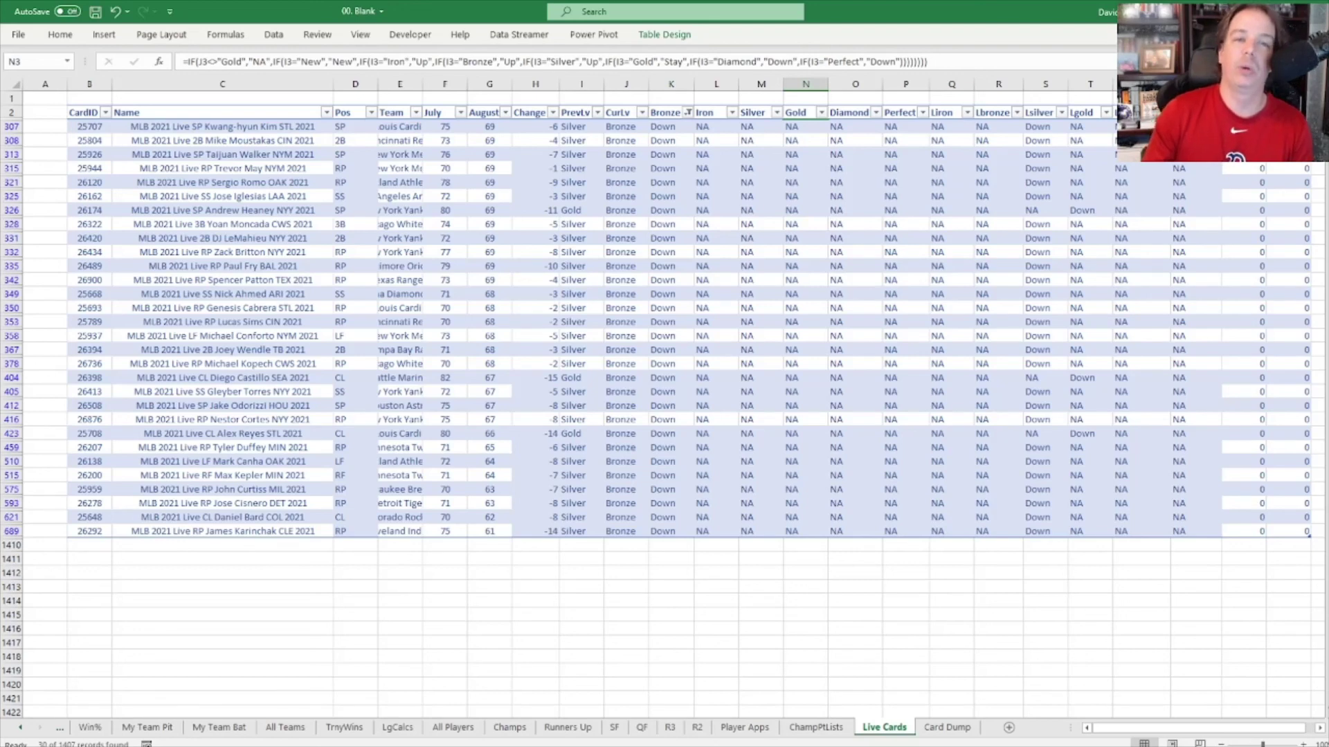
# Step: Inspect the XLOOKUP columns at the table's end, the columns starting at LIron, and a Down entry's formula under Lsilver
pyautogui.moveTo(1245, 127); pyautogui.dragTo(1275, 547)
pyautogui.click(1245, 615)
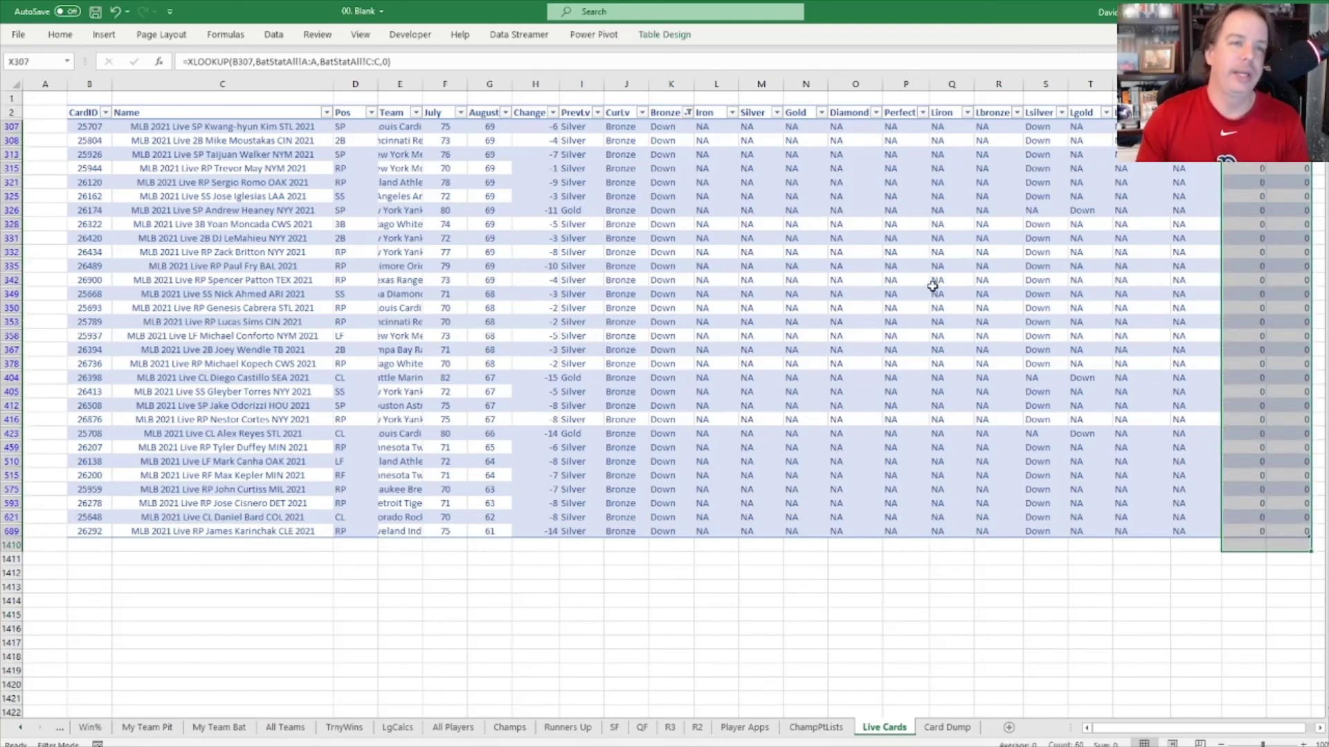
pyautogui.click(951, 84)
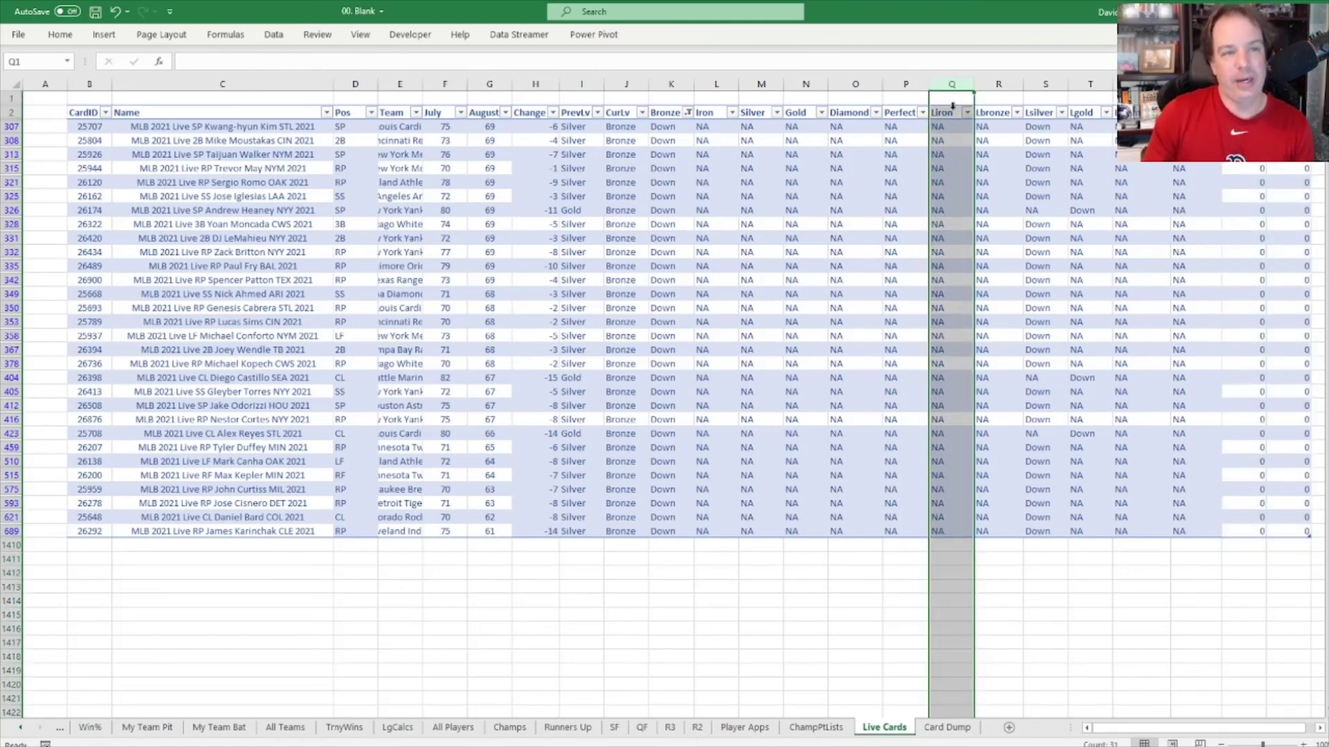
pyautogui.moveTo(953, 84); pyautogui.dragTo(1208, 83)
pyautogui.click(1041, 168)
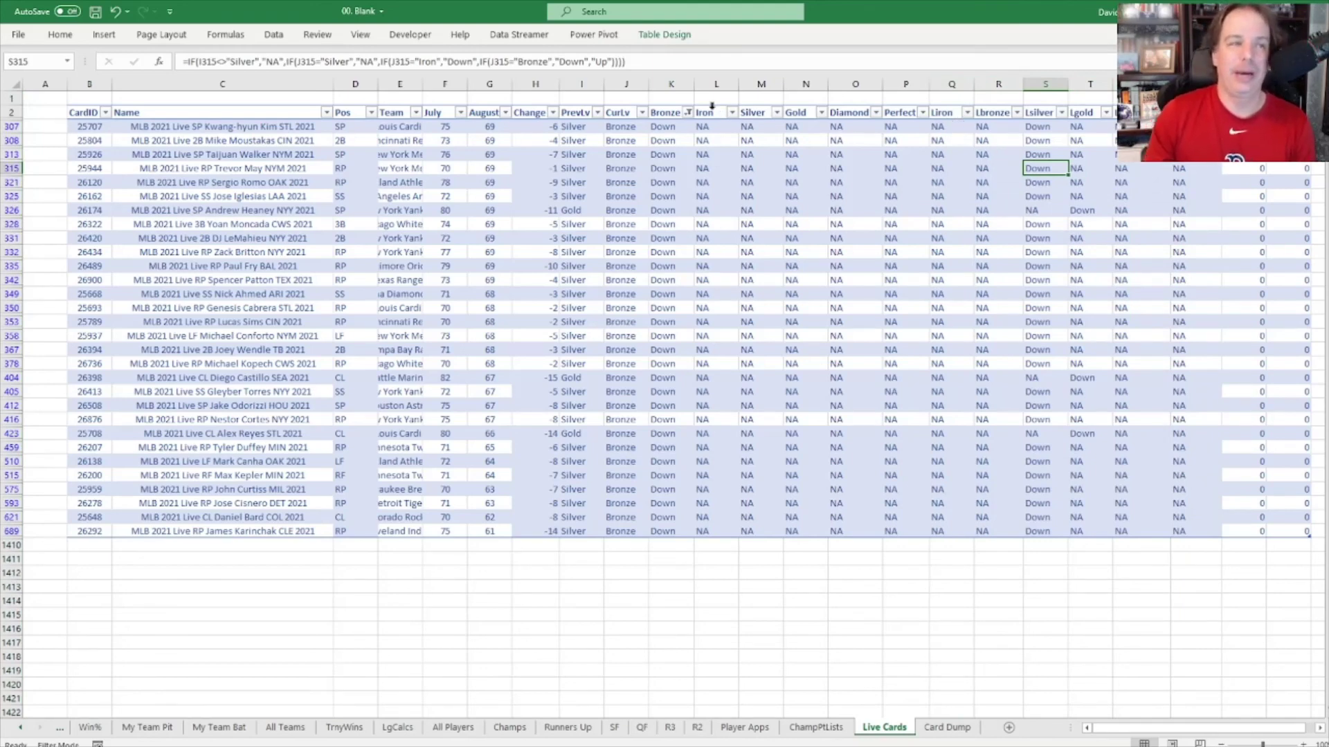
# Step: Reset the Bronze column filter to include all values
pyautogui.click(688, 113)
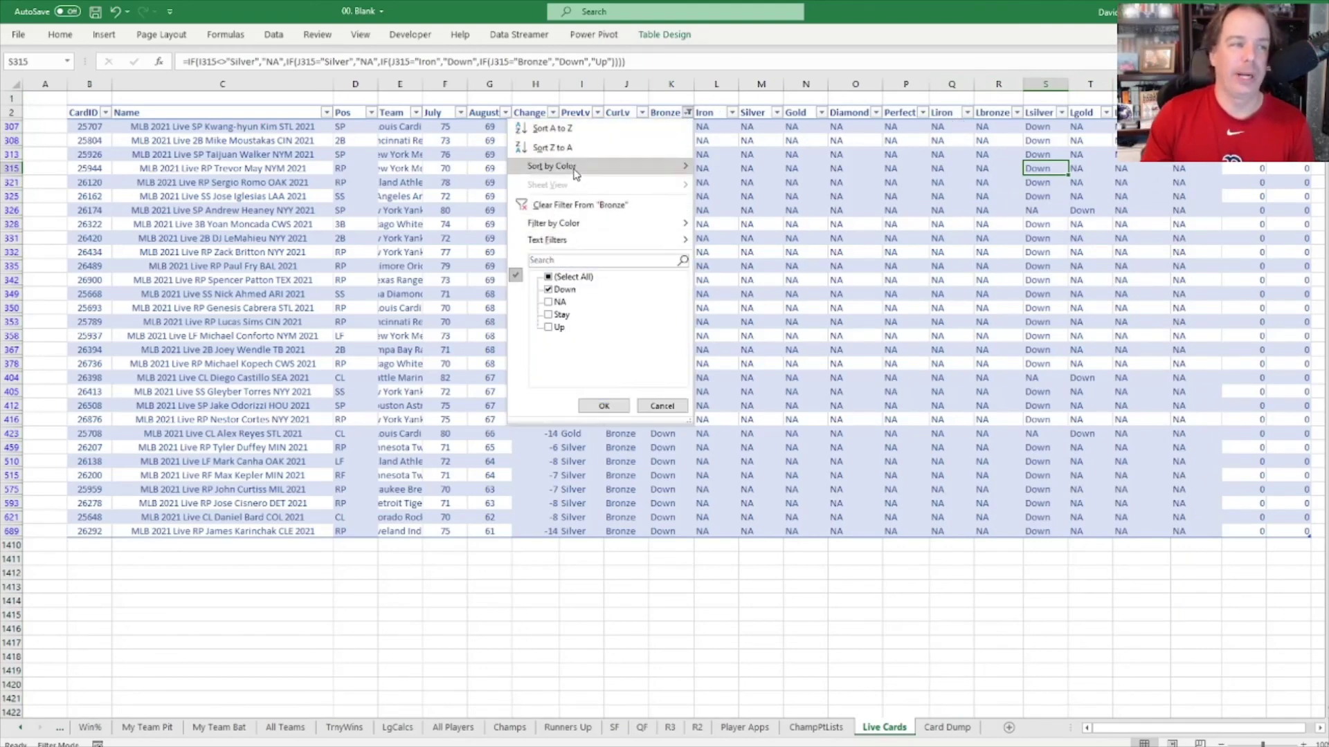
pyautogui.click(551, 279)
pyautogui.click(549, 277)
pyautogui.click(603, 406)
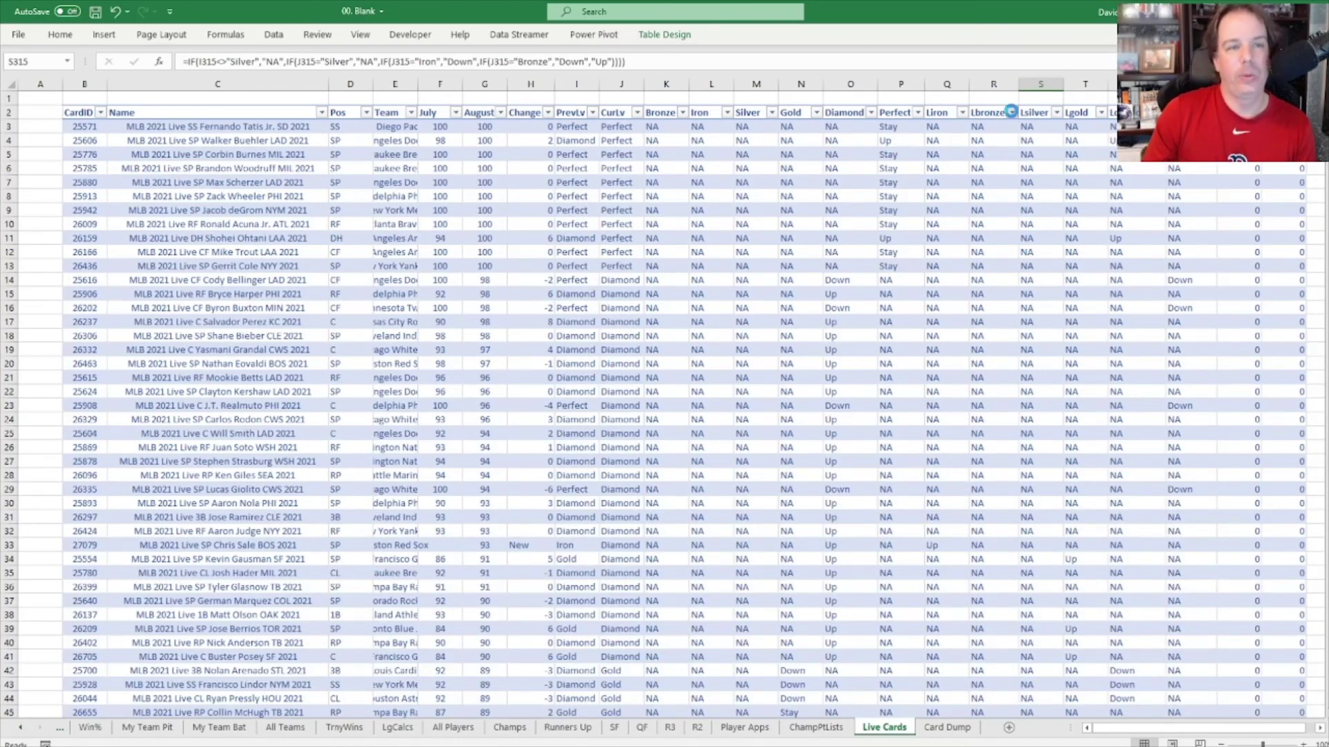
# Step: Filter the Lbronze column to exclude NA and select the first remaining card's Pos cell
pyautogui.click(1012, 112)
pyautogui.click(873, 303)
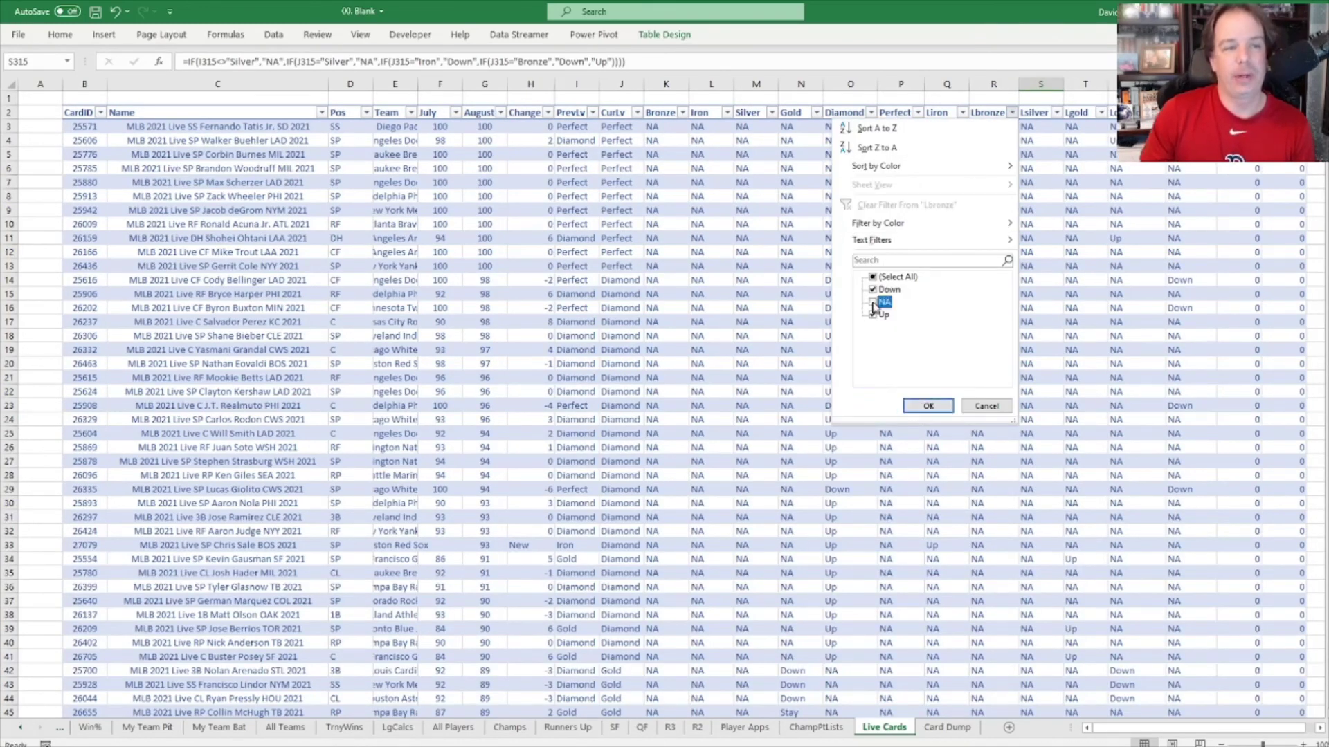
pyautogui.click(928, 406)
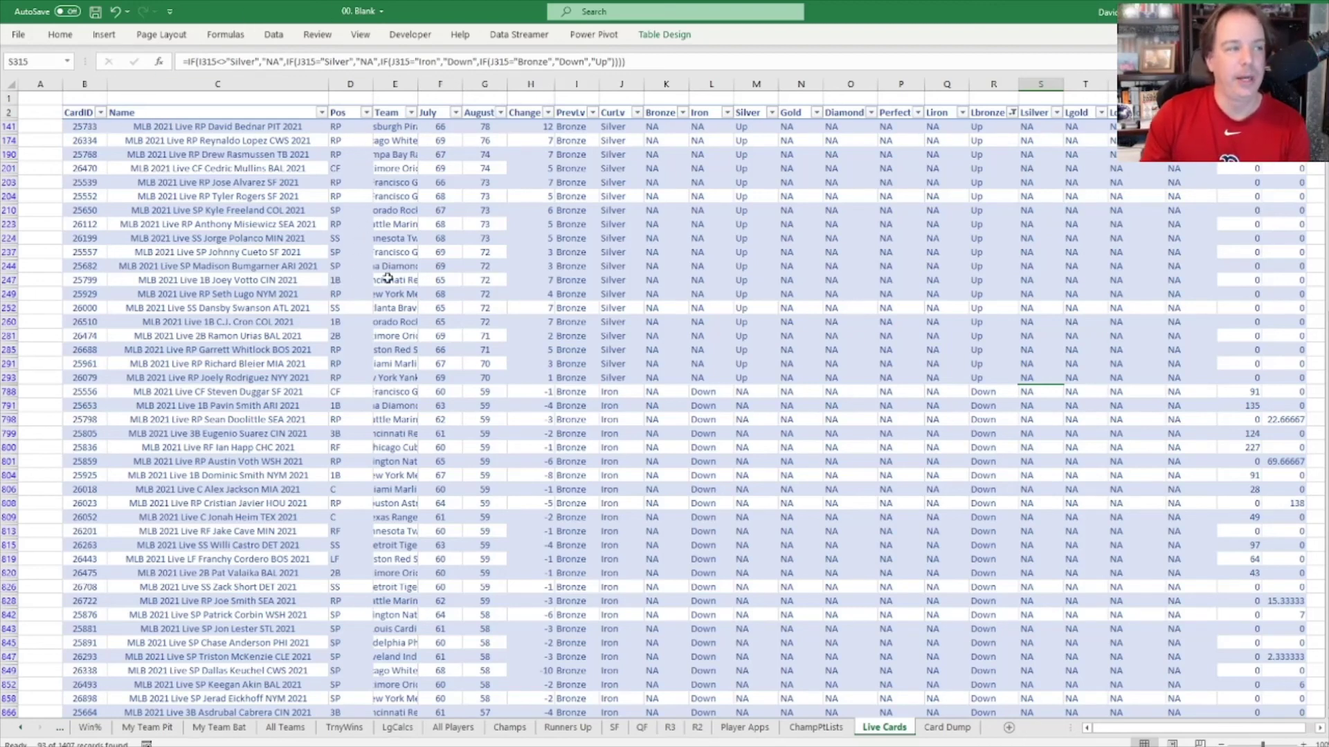
pyautogui.click(351, 128)
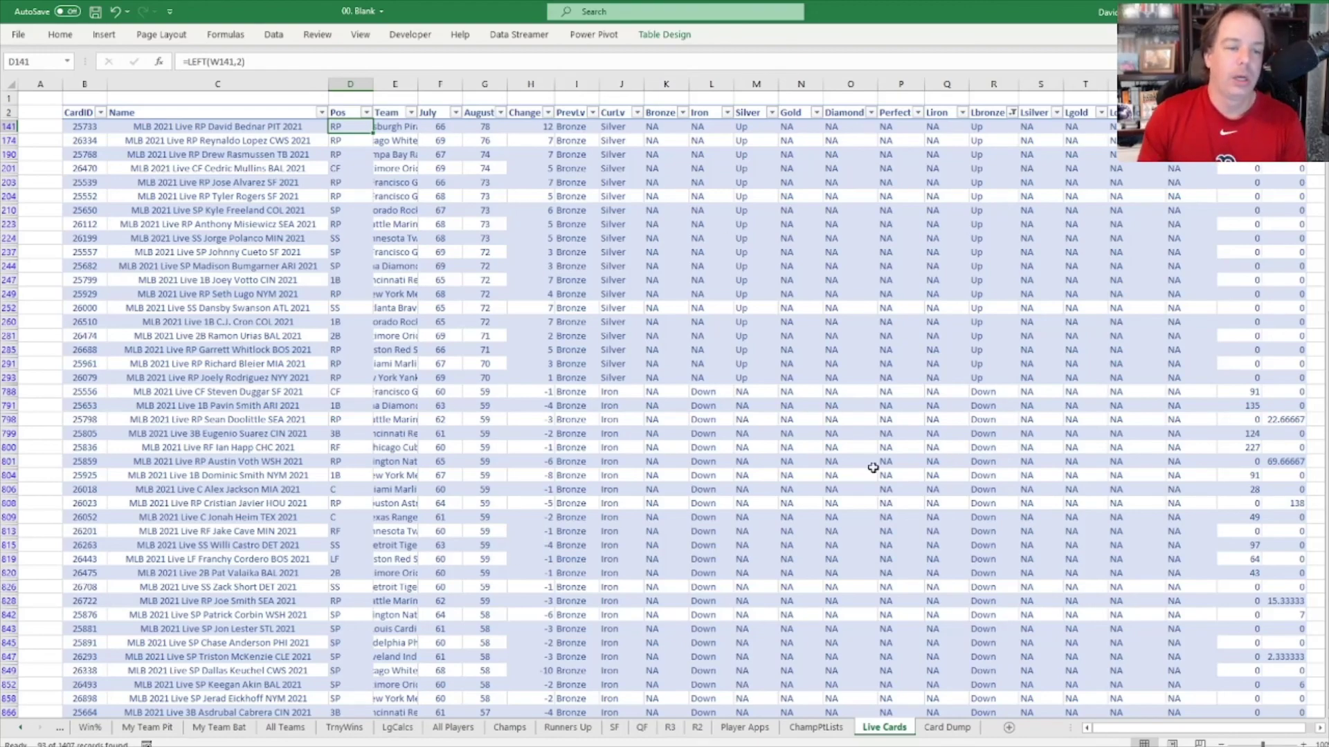
# Step: View the Card Dump sheet from its header row and select the first card title in the list
pyautogui.click(947, 725)
pyautogui.scroll(6, 341, 243)
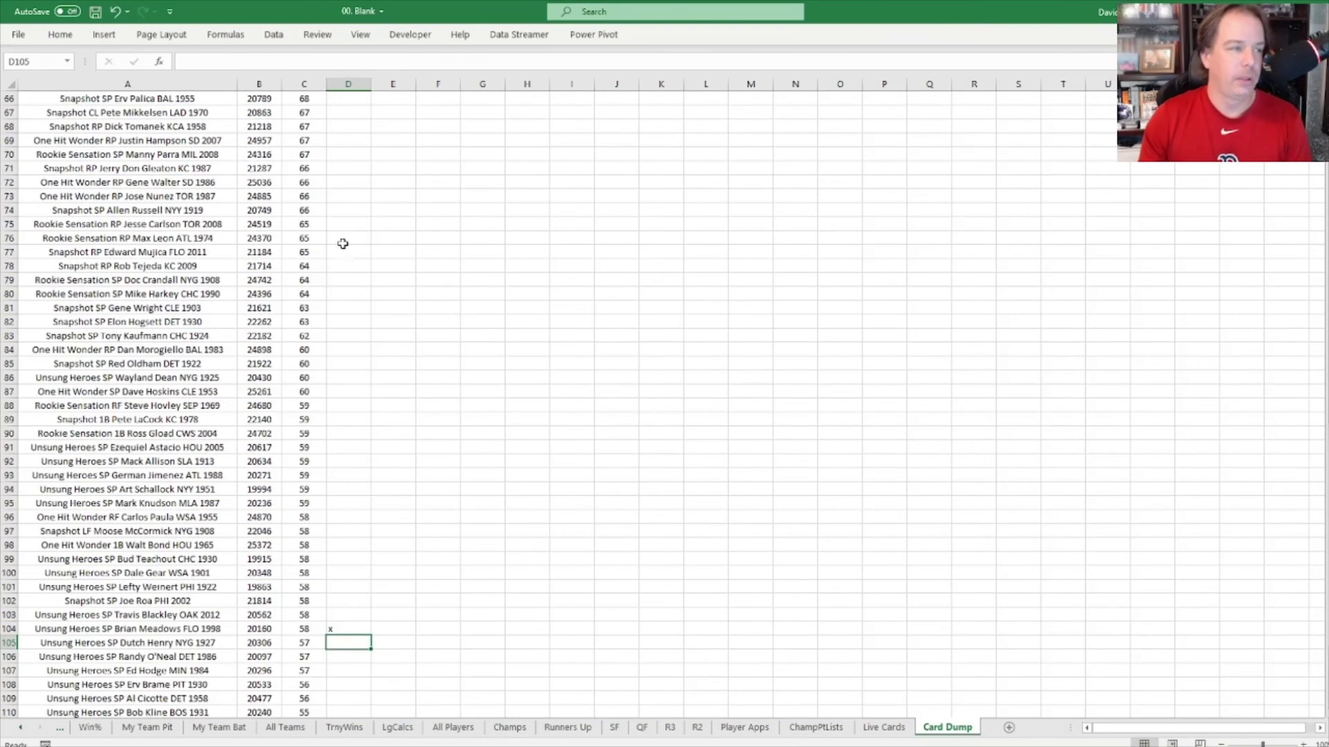
pyautogui.click(285, 270)
pyautogui.hotkey('ctrl', 'Up')
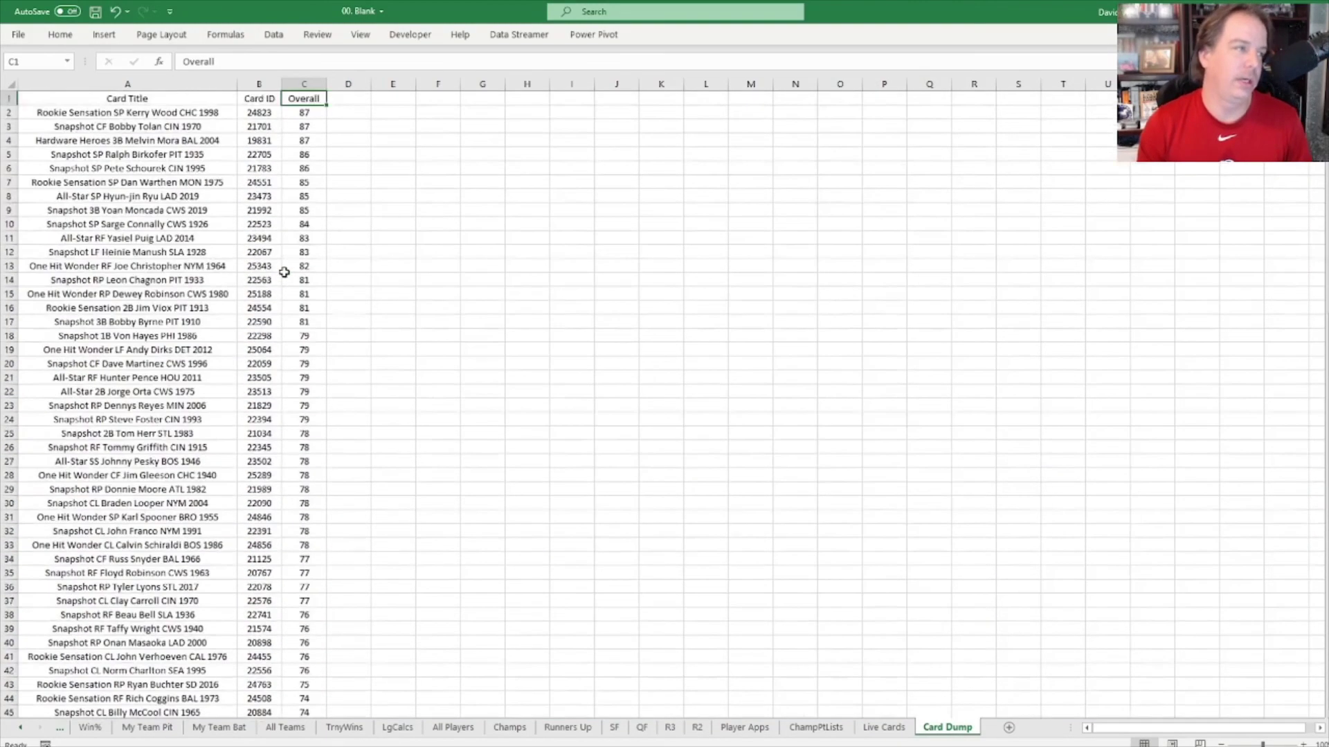
pyautogui.press('Left')
pyautogui.press('Left')
pyautogui.press('Down')
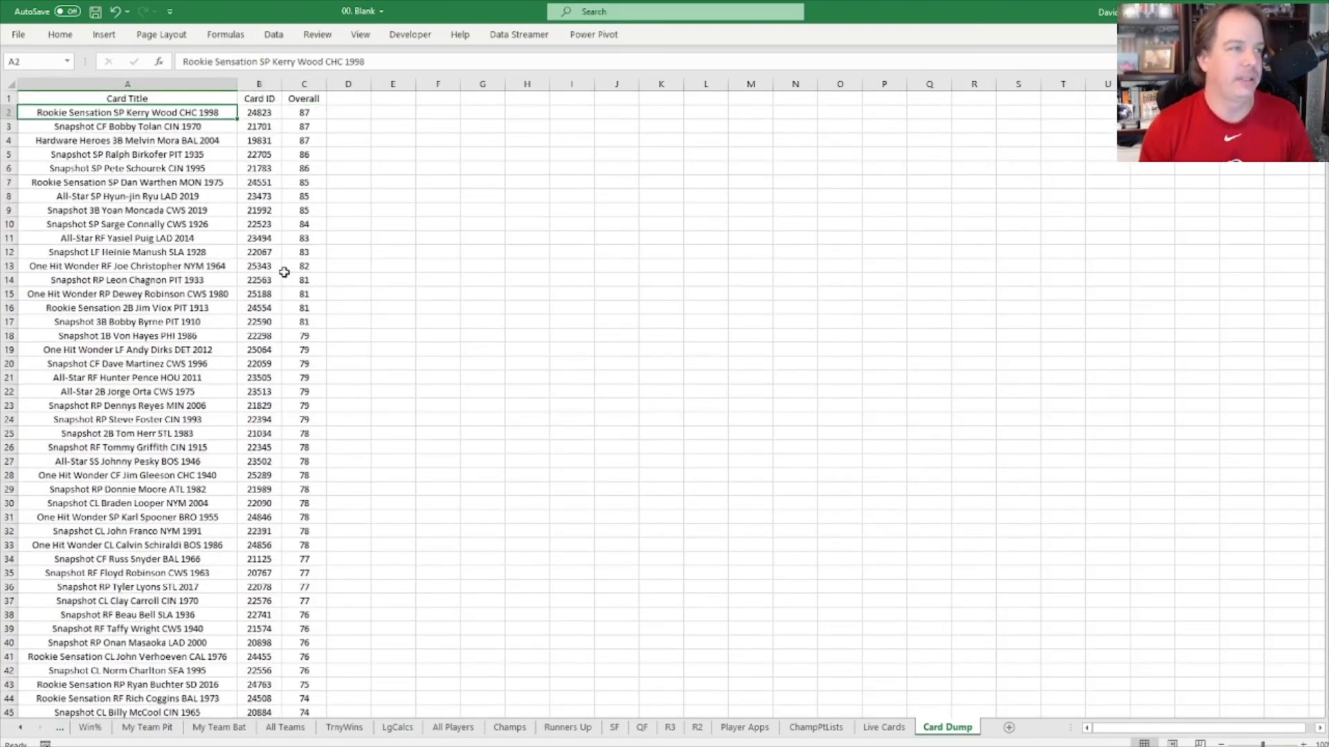
# Step: Inspect the Card Dump header and the first card's title, Card ID and Overall, selecting its three cells together
pyautogui.press('Up')
pyautogui.press('Down')
pyautogui.press('Up')
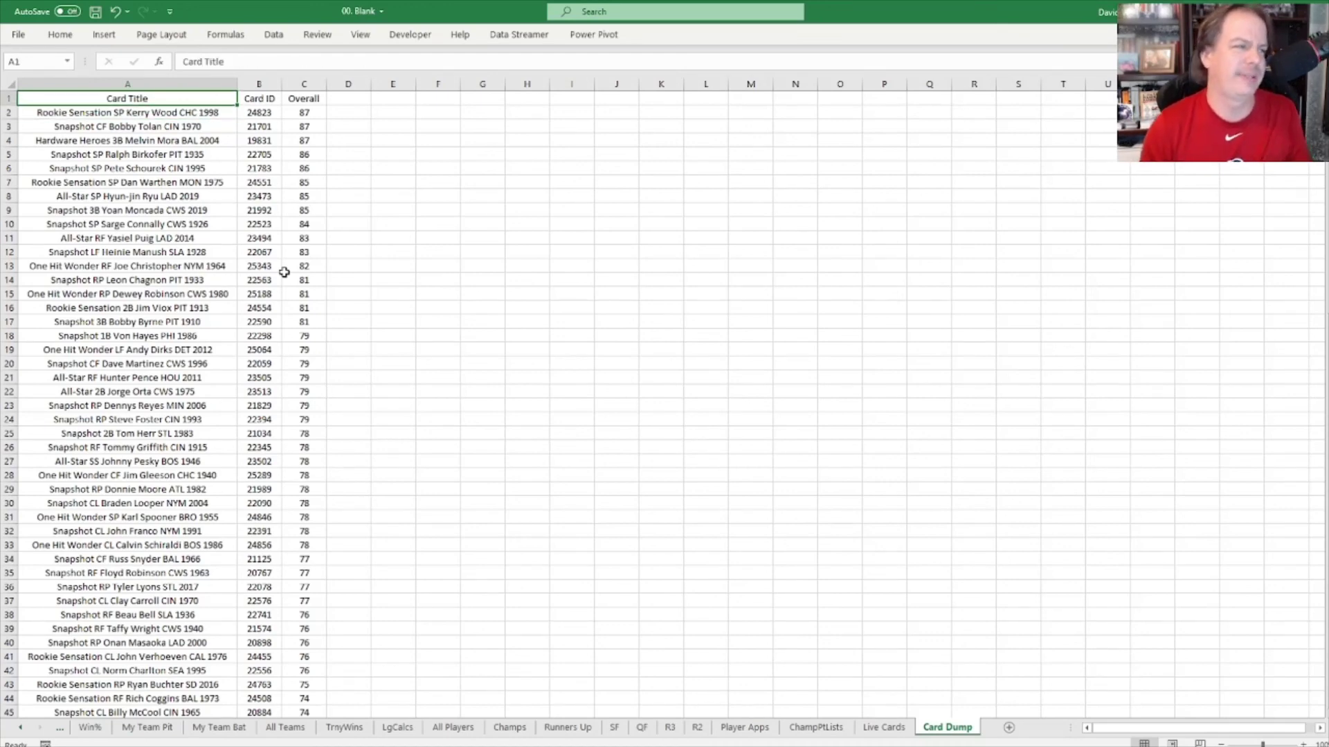
pyautogui.click(169, 118)
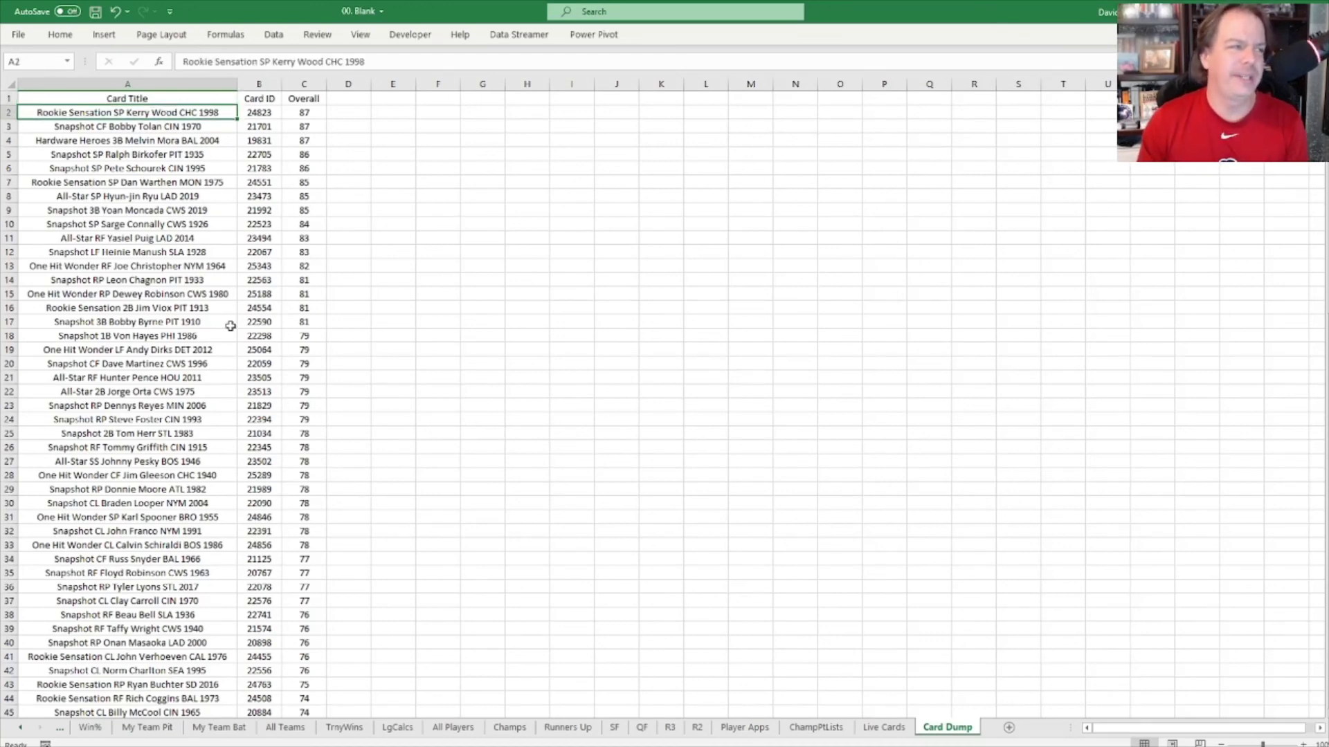
pyautogui.click(263, 112)
pyautogui.moveTo(309, 113); pyautogui.dragTo(192, 116)
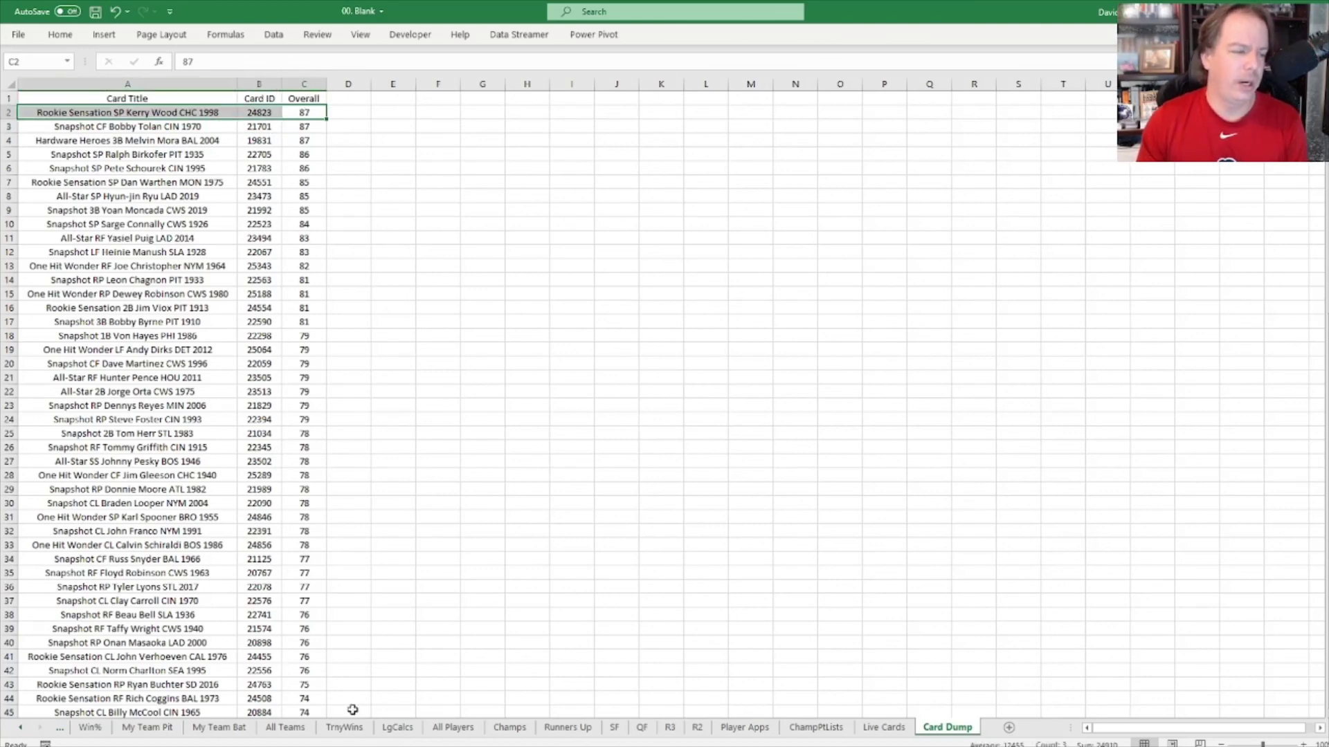
# Step: View the New Card Use sheet's pivot table of new cards with their PA and IPC sums
pyautogui.click(23, 729)
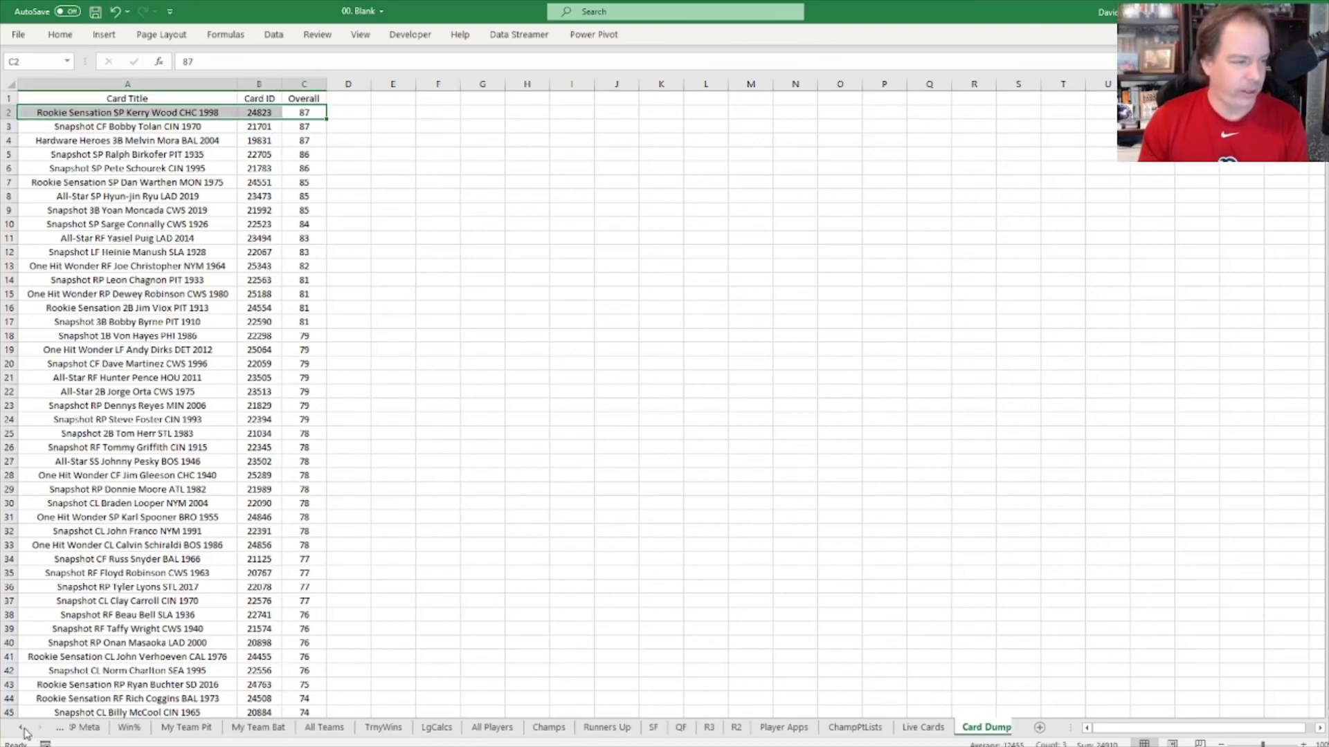
pyautogui.click(23, 729)
pyautogui.click(23, 729)
pyautogui.click(23, 729)
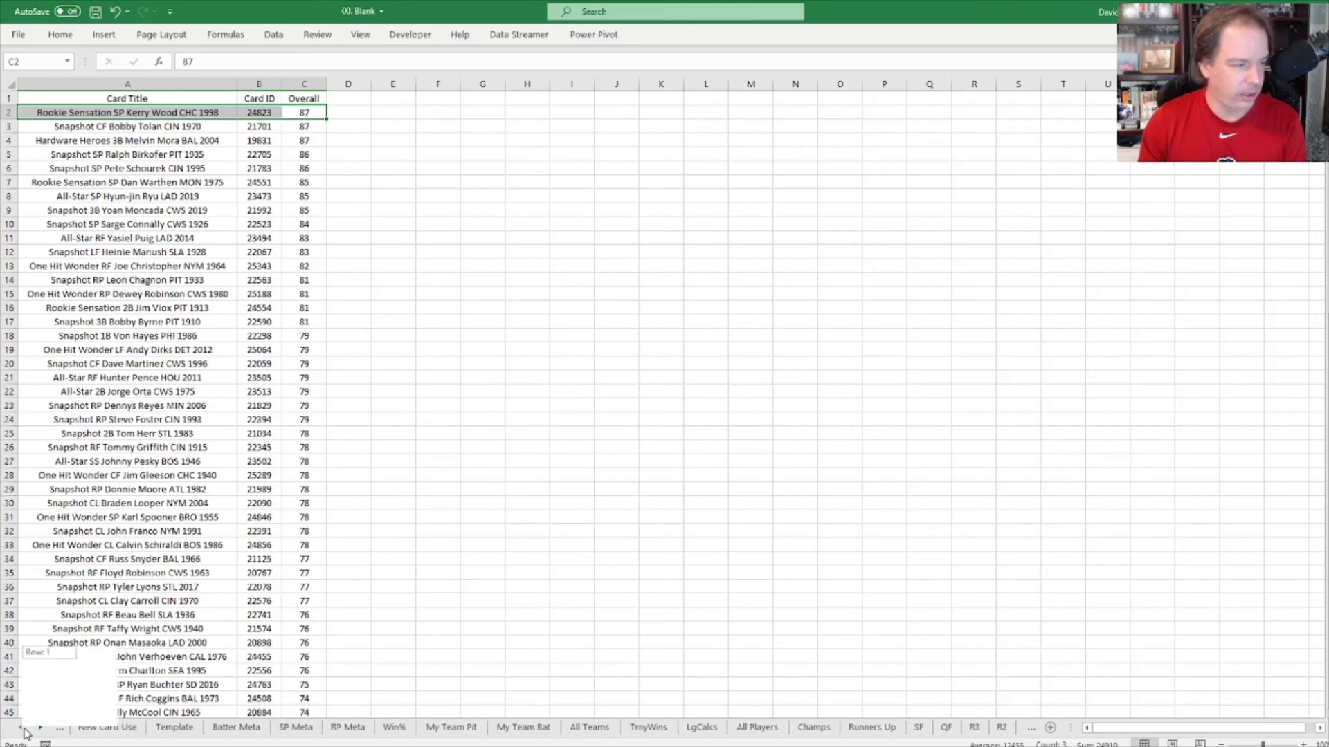
pyautogui.click(108, 728)
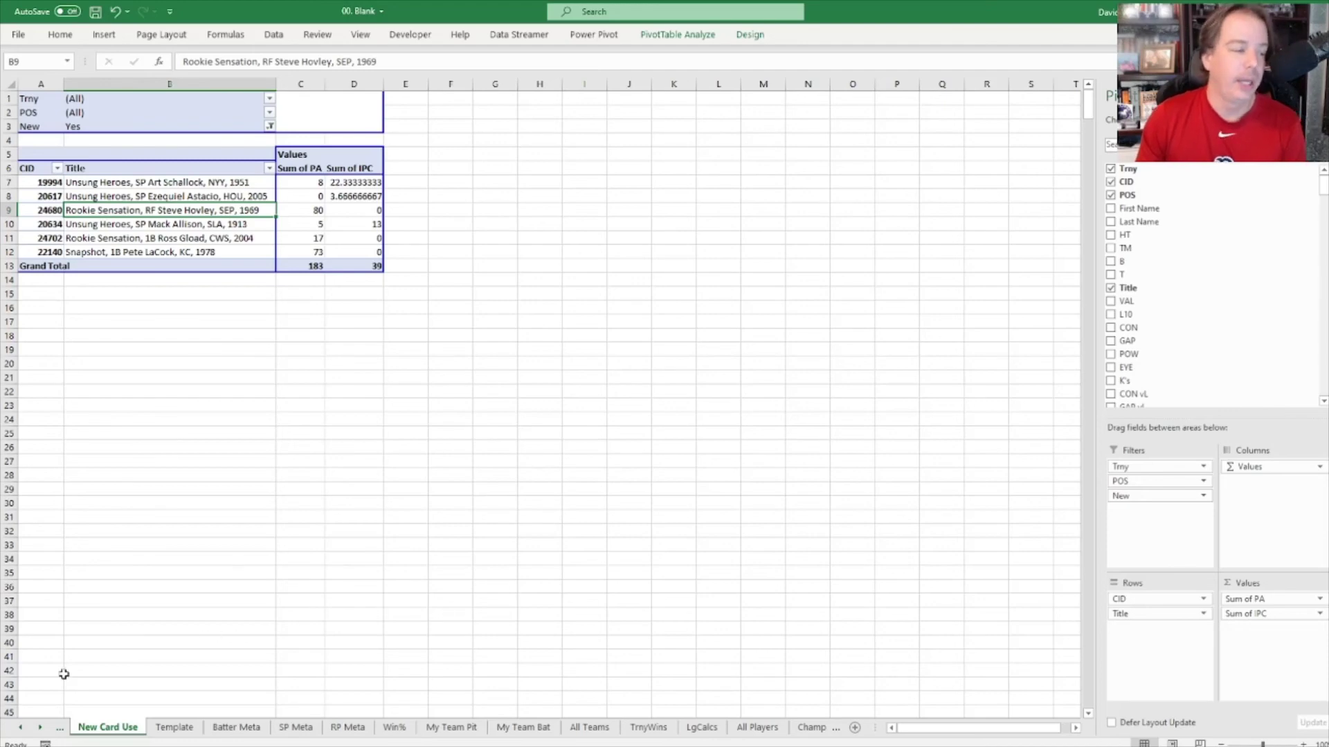
pyautogui.click(41, 727)
pyautogui.click(41, 727)
pyautogui.click(42, 727)
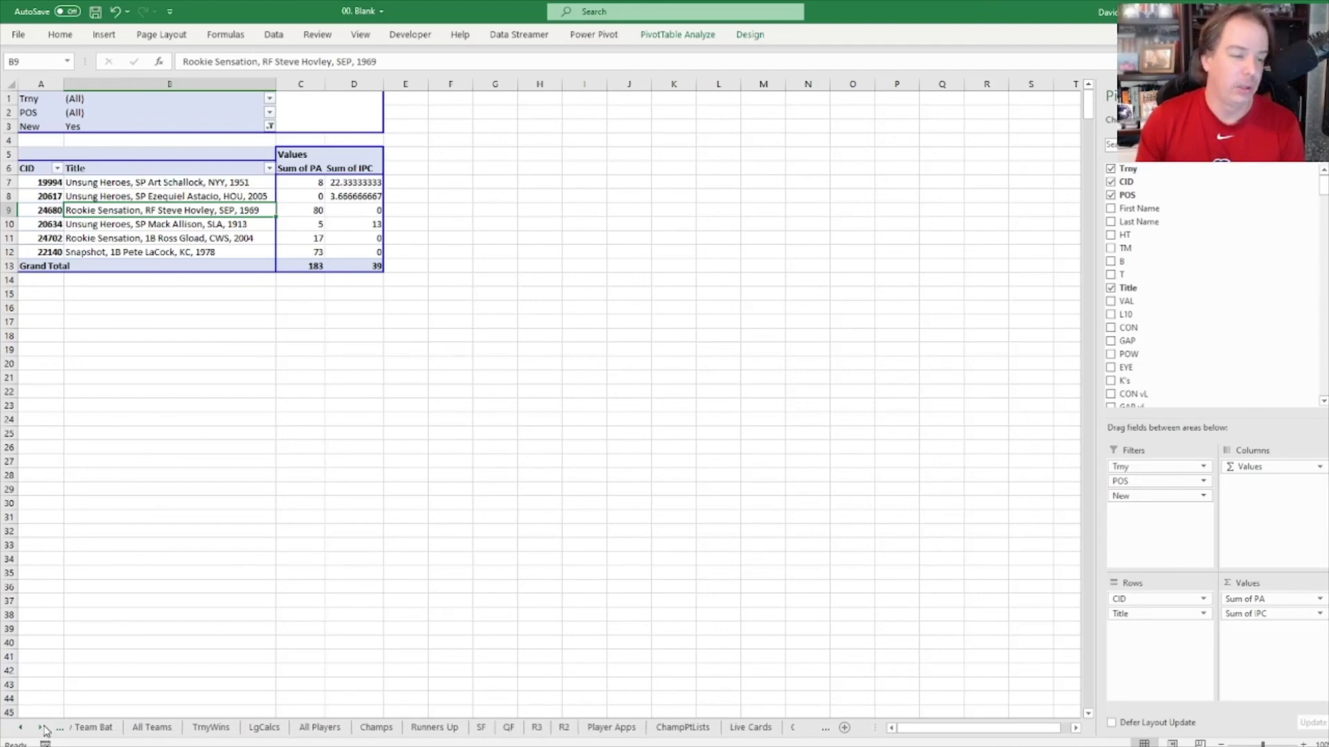
pyautogui.click(41, 728)
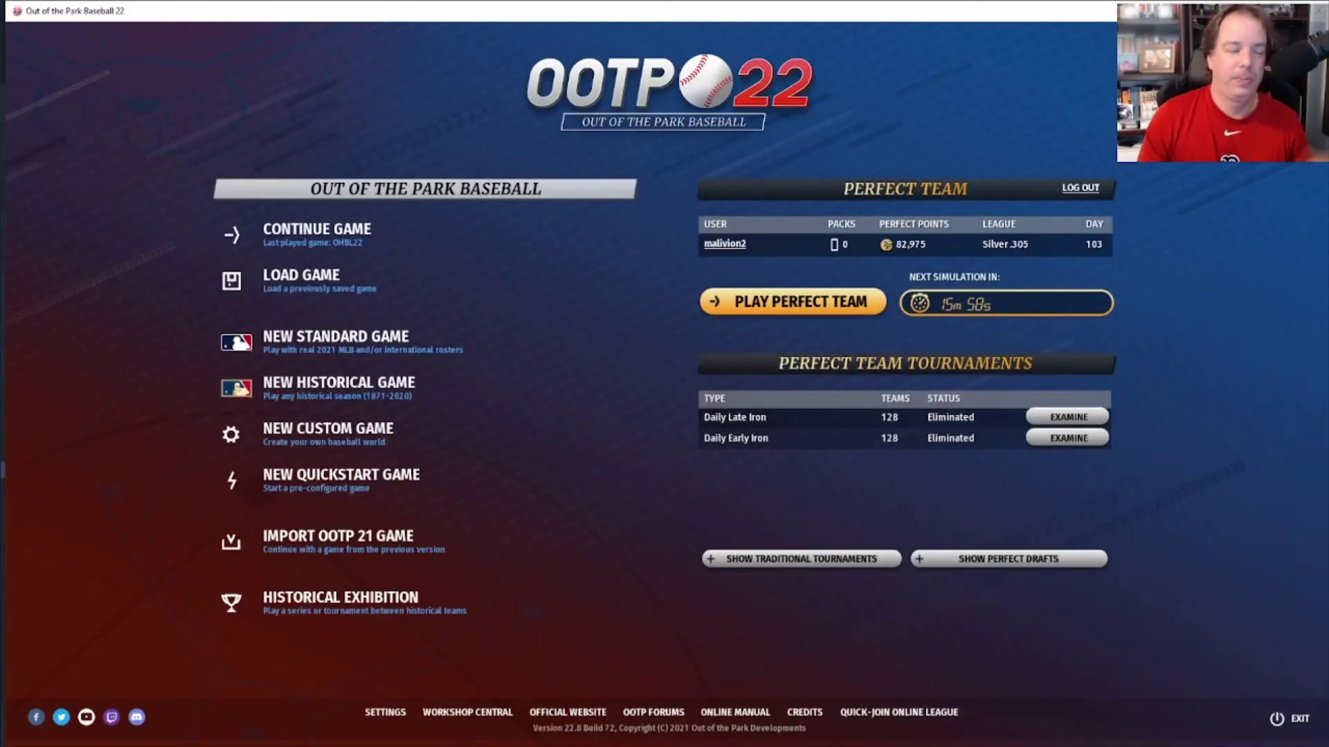
# Step: Switch to Out of the Park Baseball 22 and launch Perfect Team mode
pyautogui.click(868, 284)
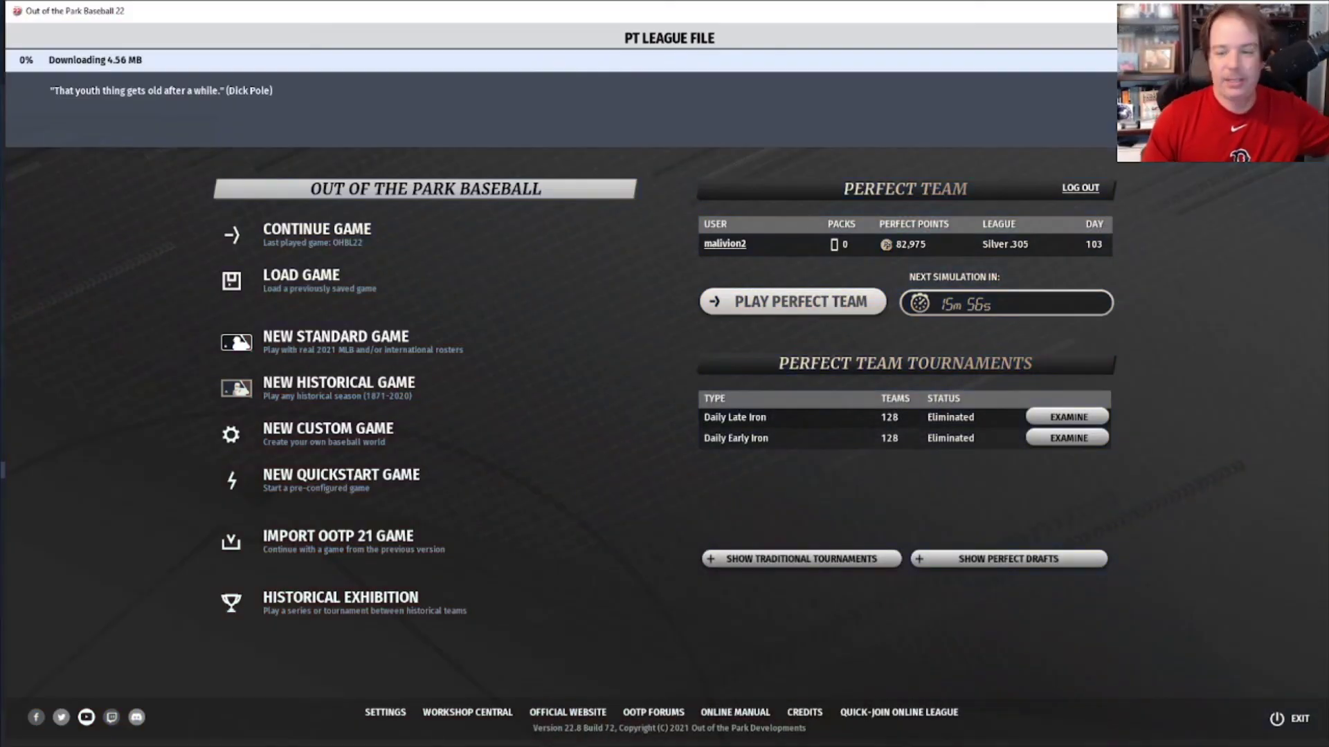